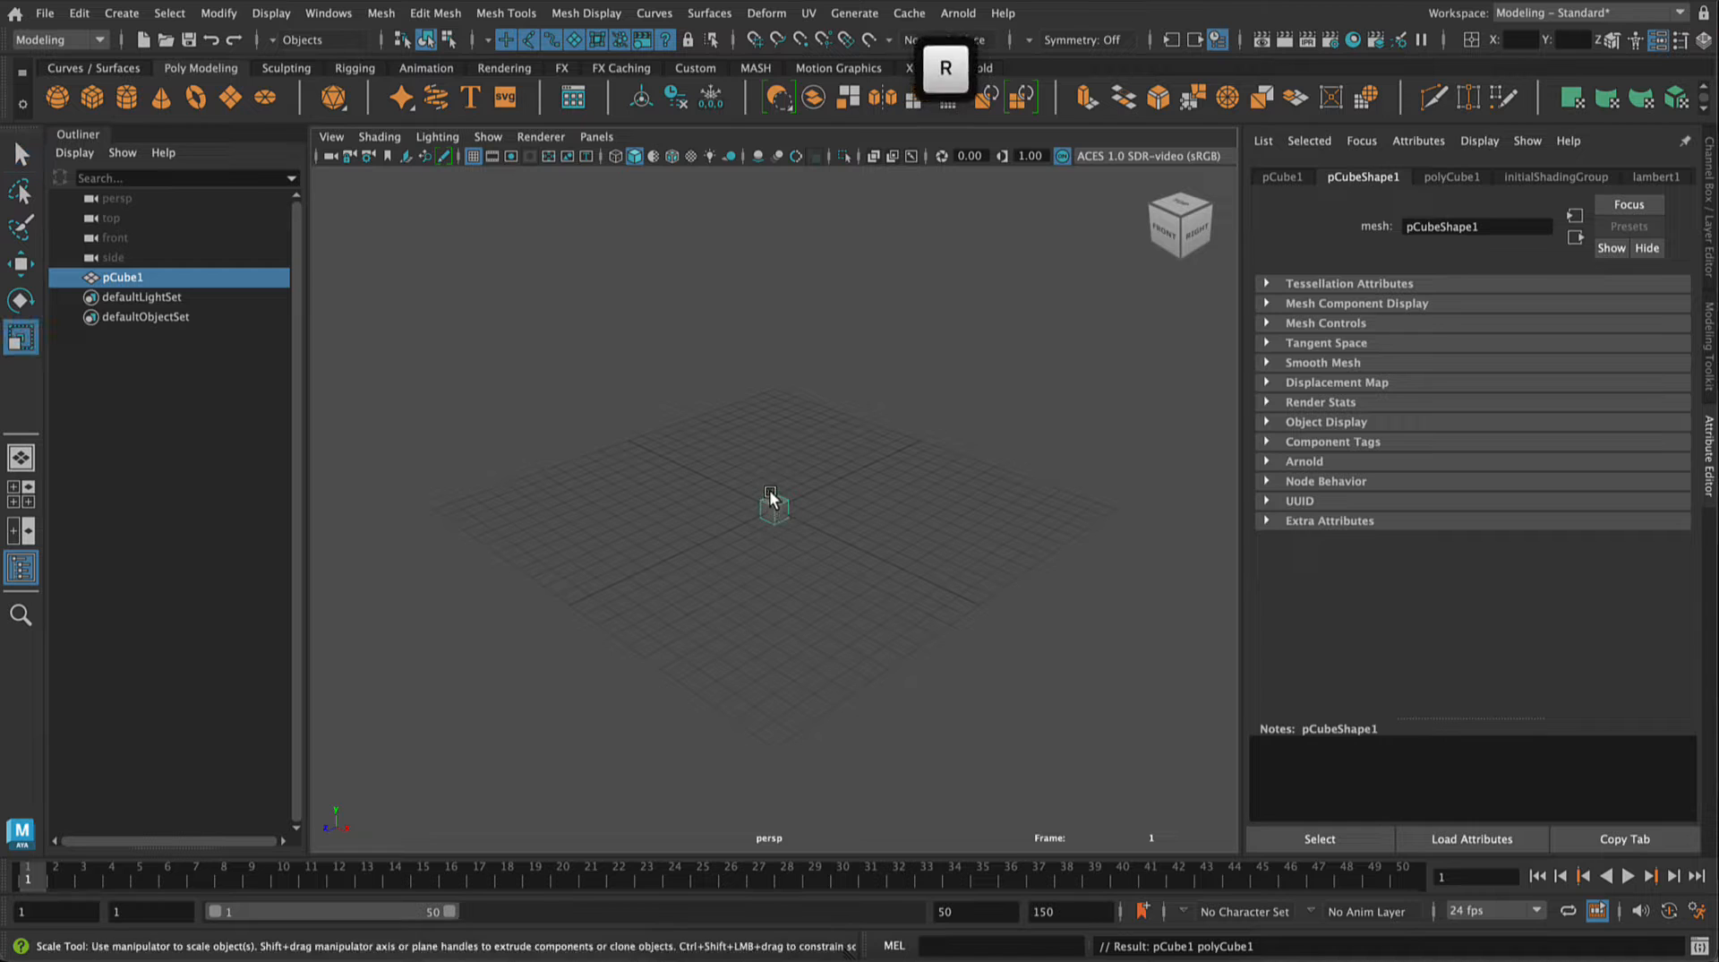
Step: Scale the cube into a wide, thin slab, about 30.4 in X, 0.9 in Y and 19.6 in Z, and deselect it
{"action": "left_click_drag", "start_coordinate": [772, 513], "coordinate": [1094, 587]}
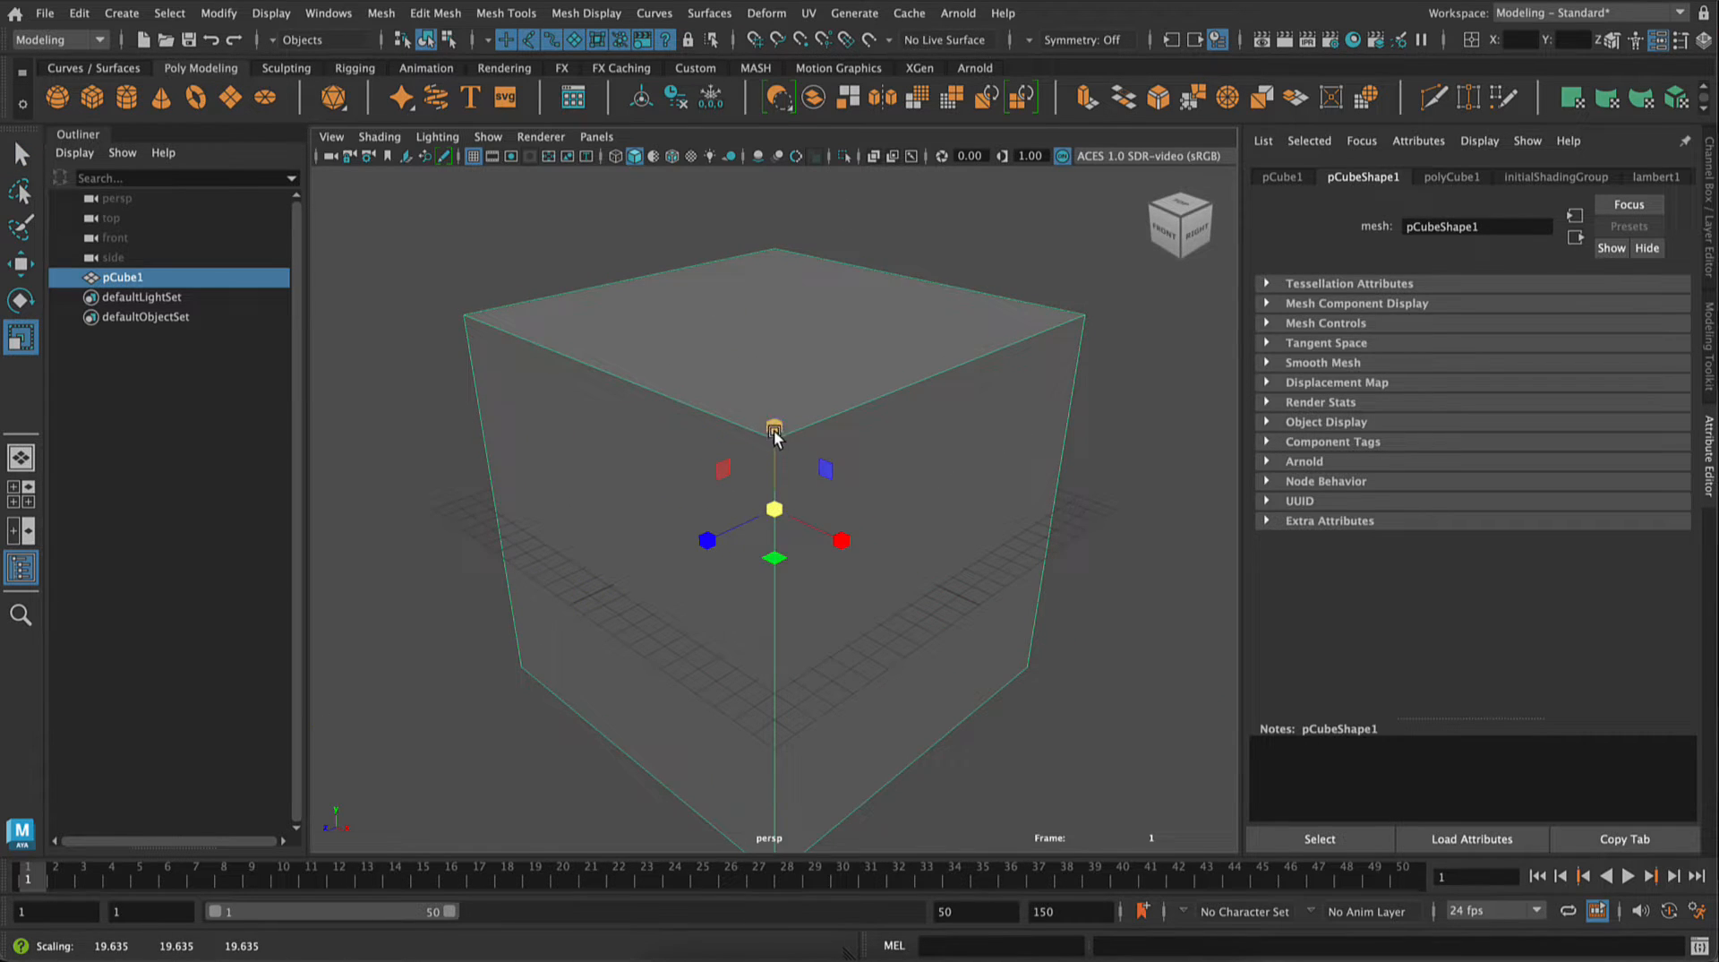
{"action": "left_click_drag", "start_coordinate": [773, 426], "coordinate": [883, 561]}
{"action": "left_click", "coordinate": [439, 658]}
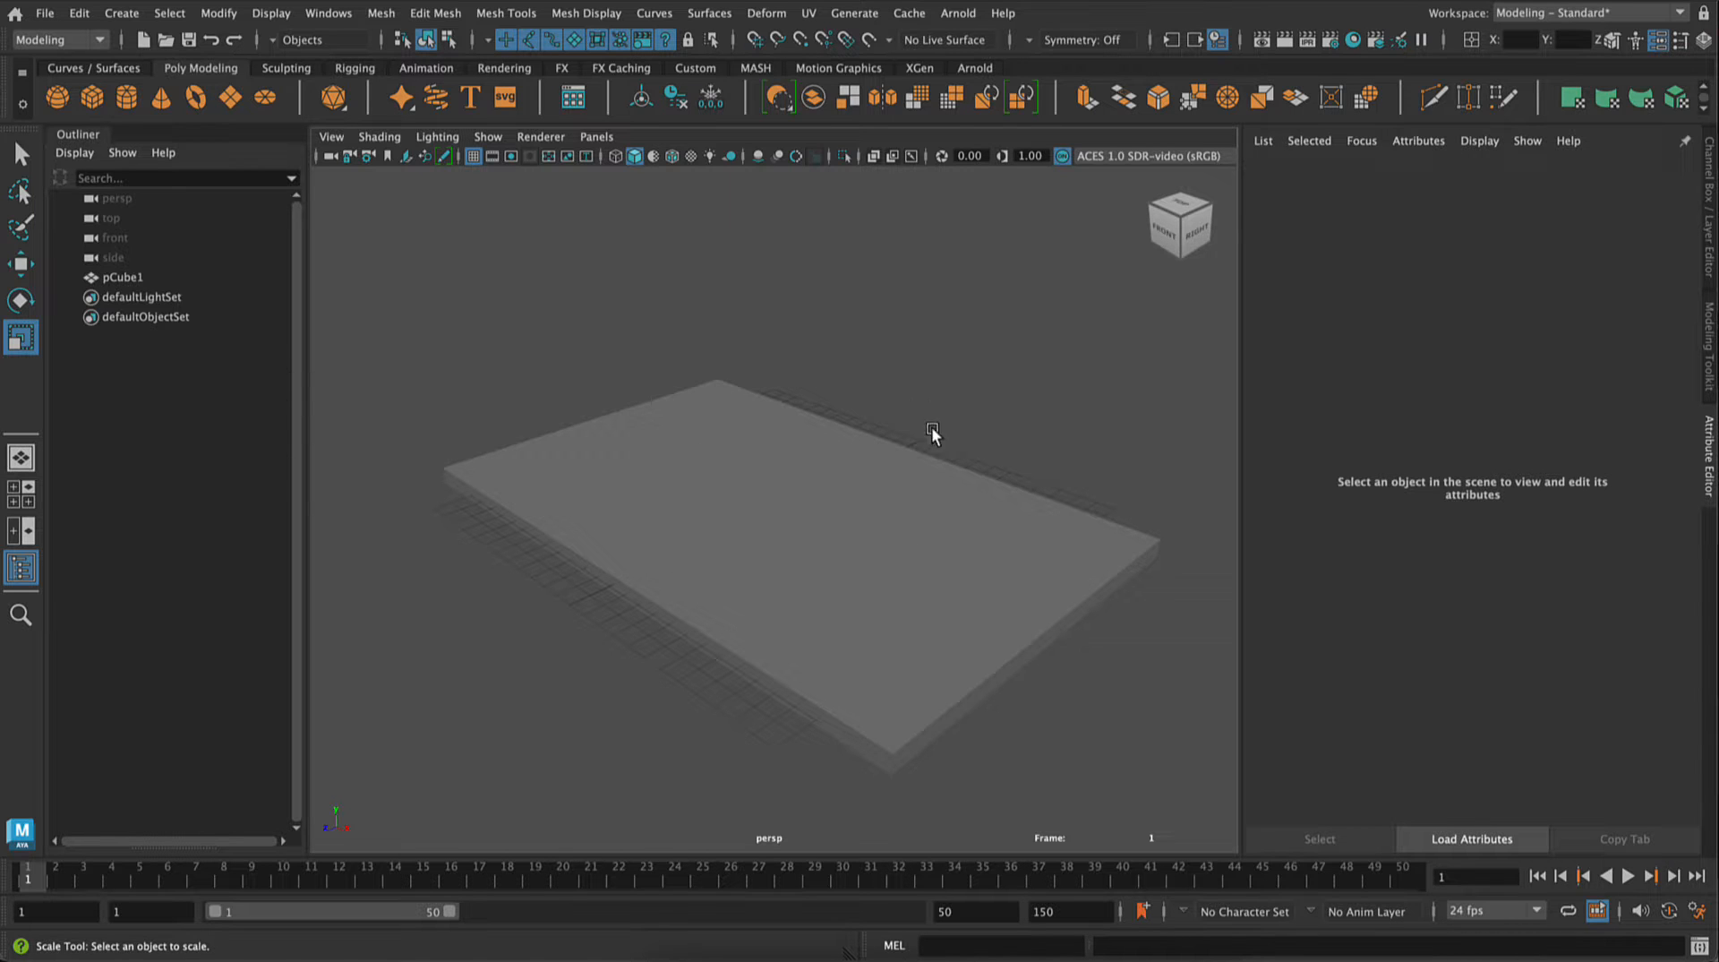
Step: Move the slab's pivot point straight up to its top surface, using snapping
{"action": "key", "text": "alt"}
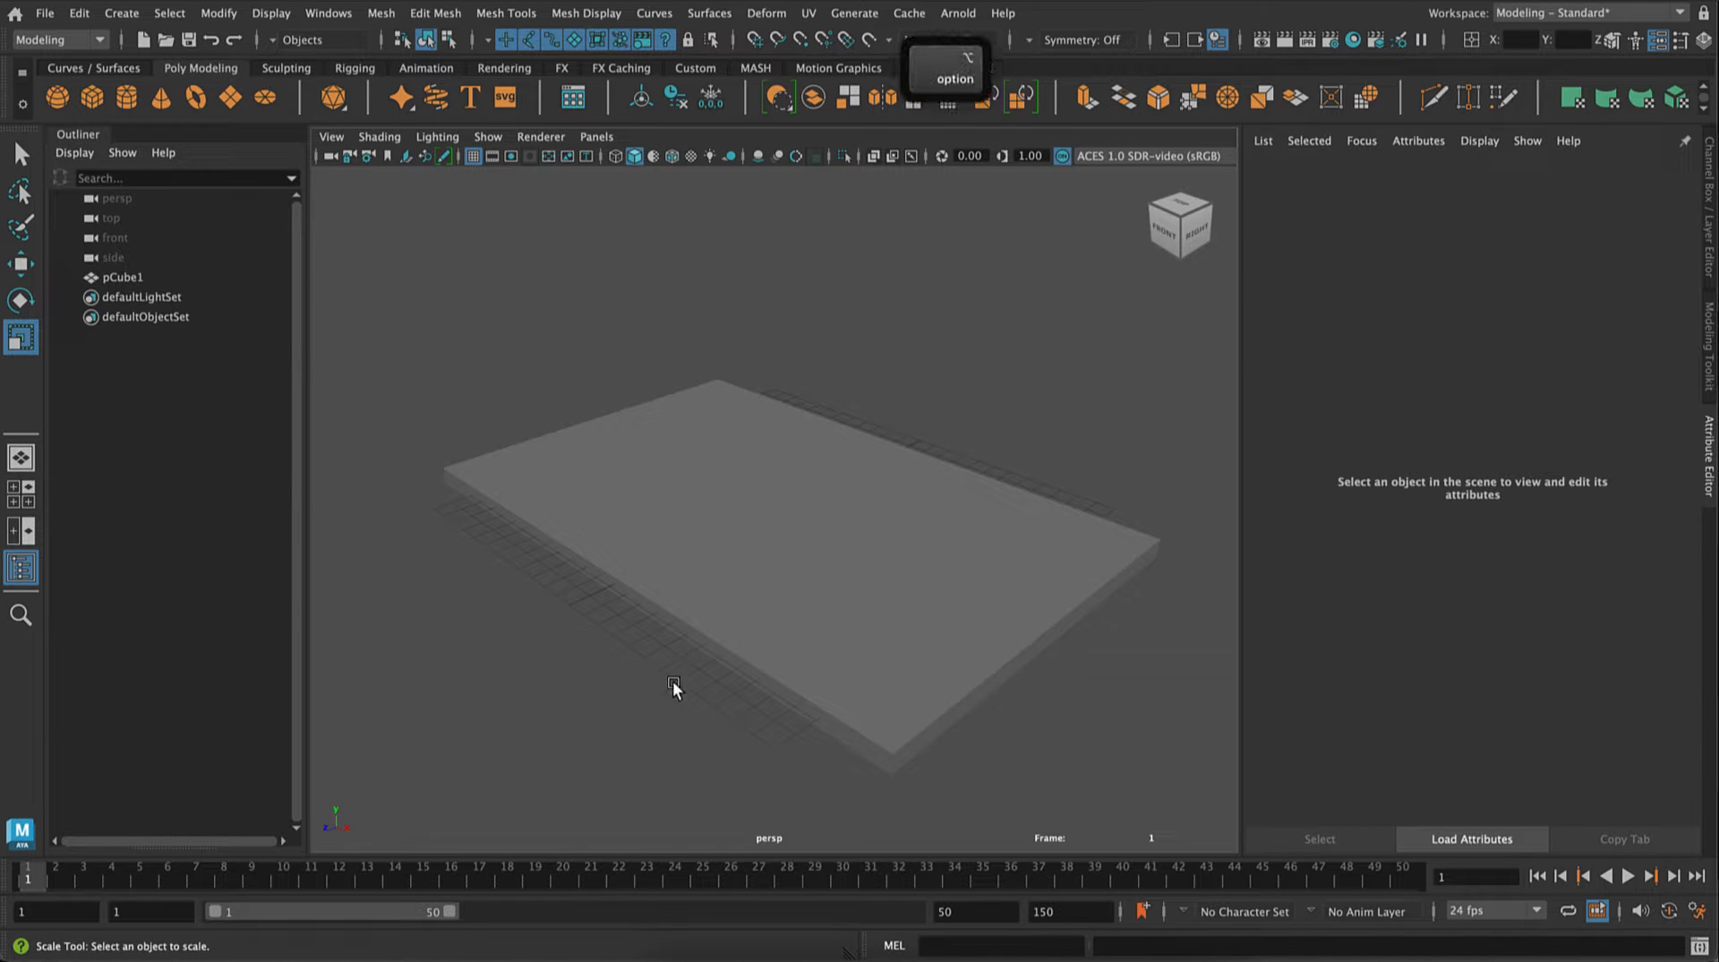
{"action": "left_click_drag", "start_coordinate": [673, 681], "coordinate": [806, 614], "text": "alt"}
{"action": "left_click", "coordinate": [816, 574]}
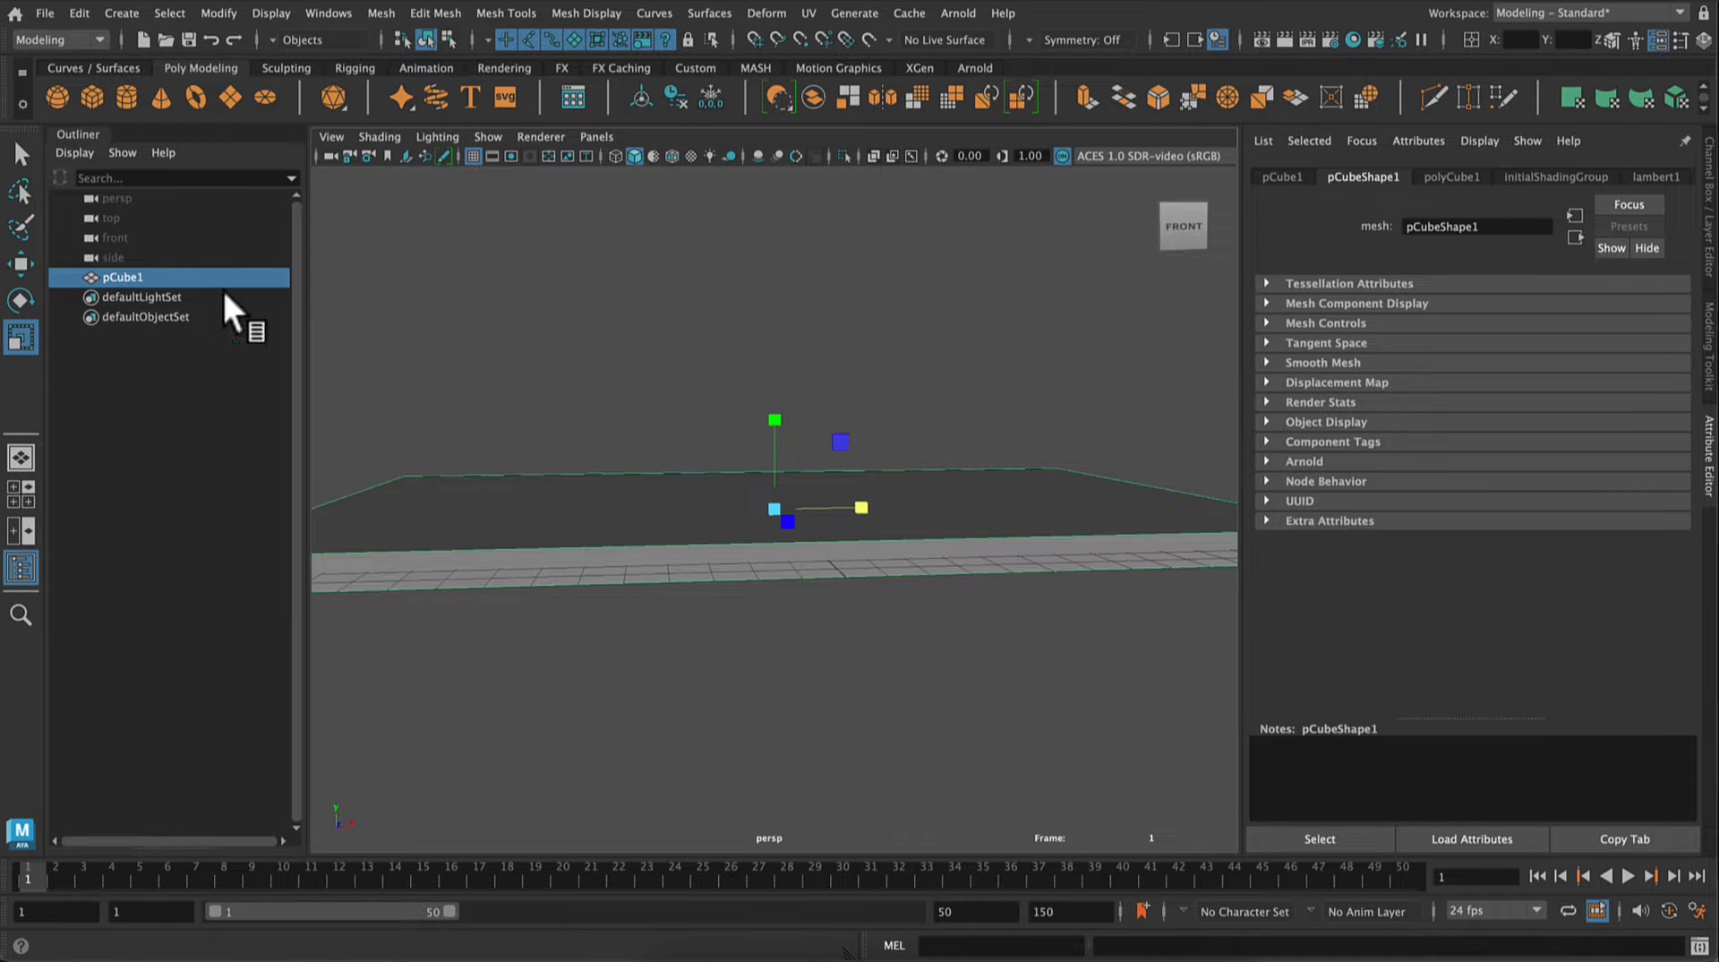
{"action": "key", "text": "d"}
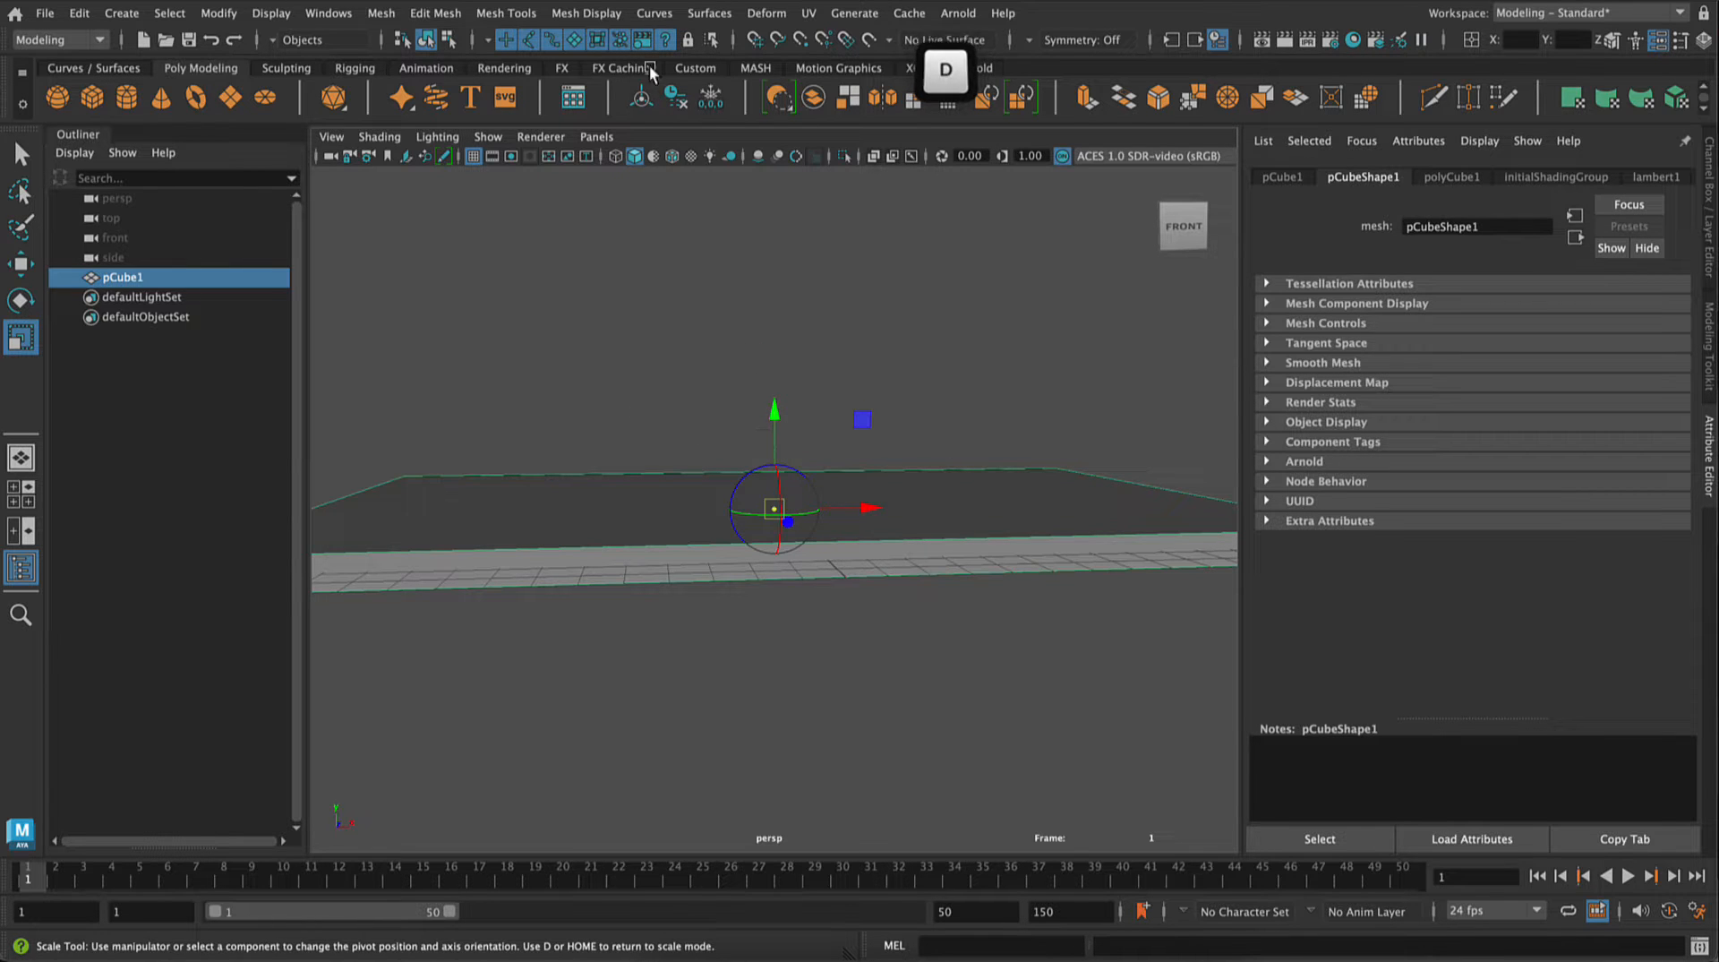
{"action": "left_click", "coordinate": [801, 40]}
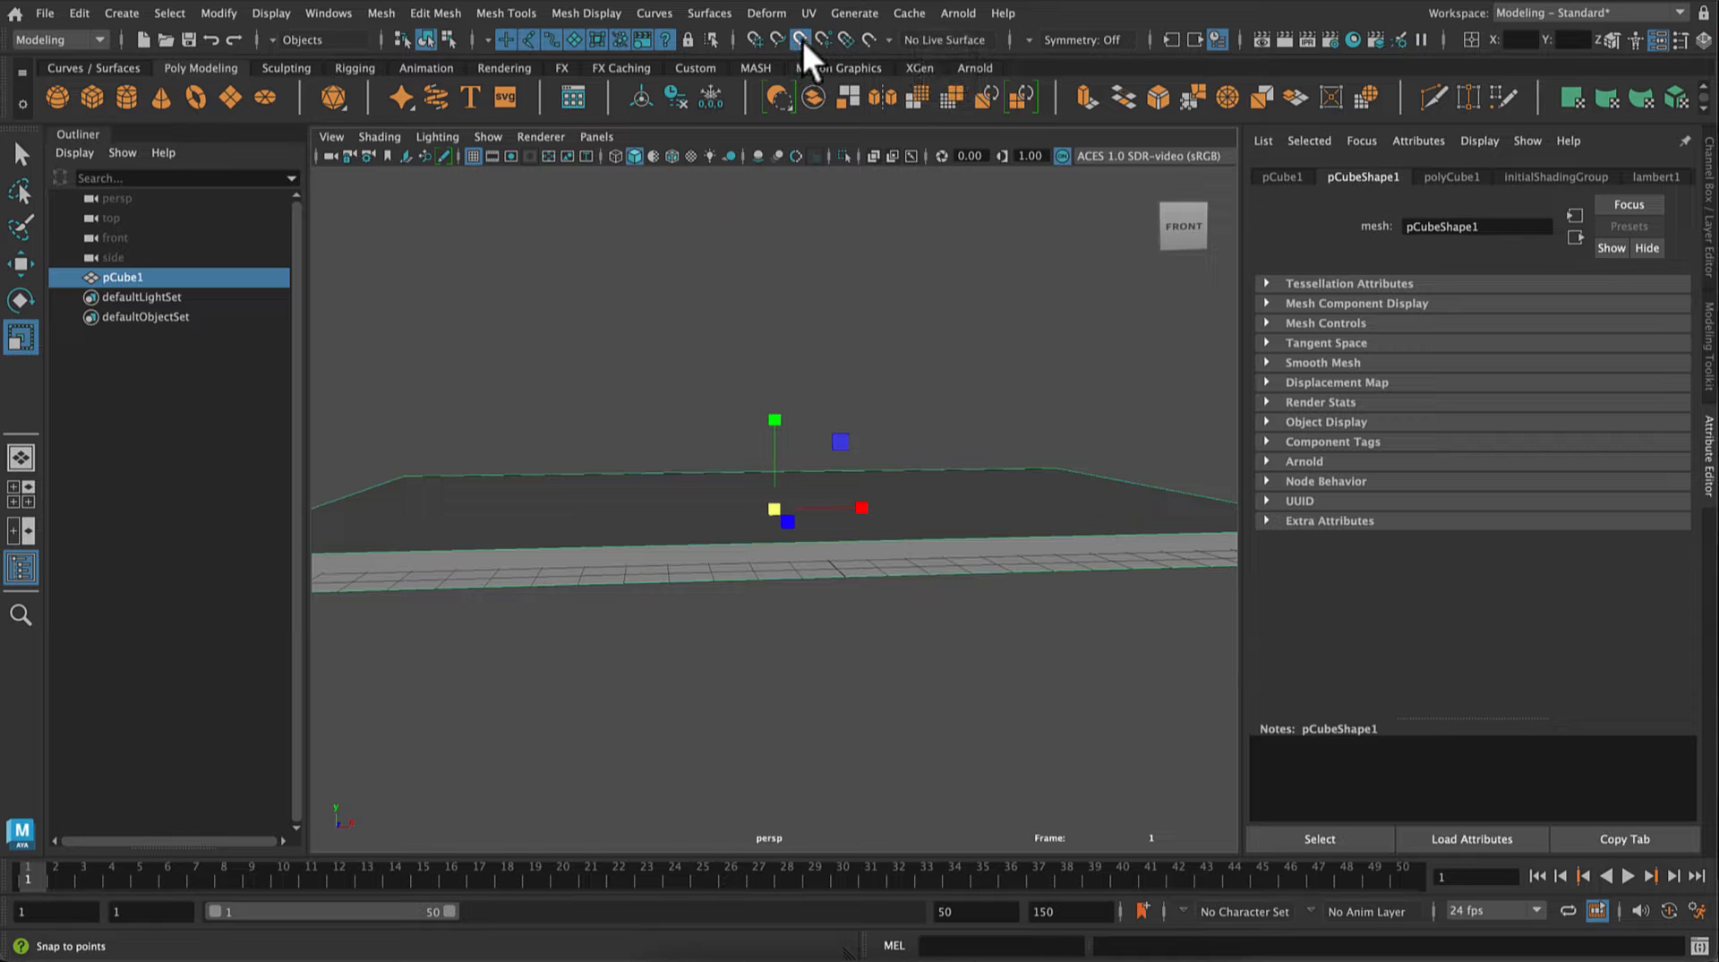
{"action": "key", "text": "d"}
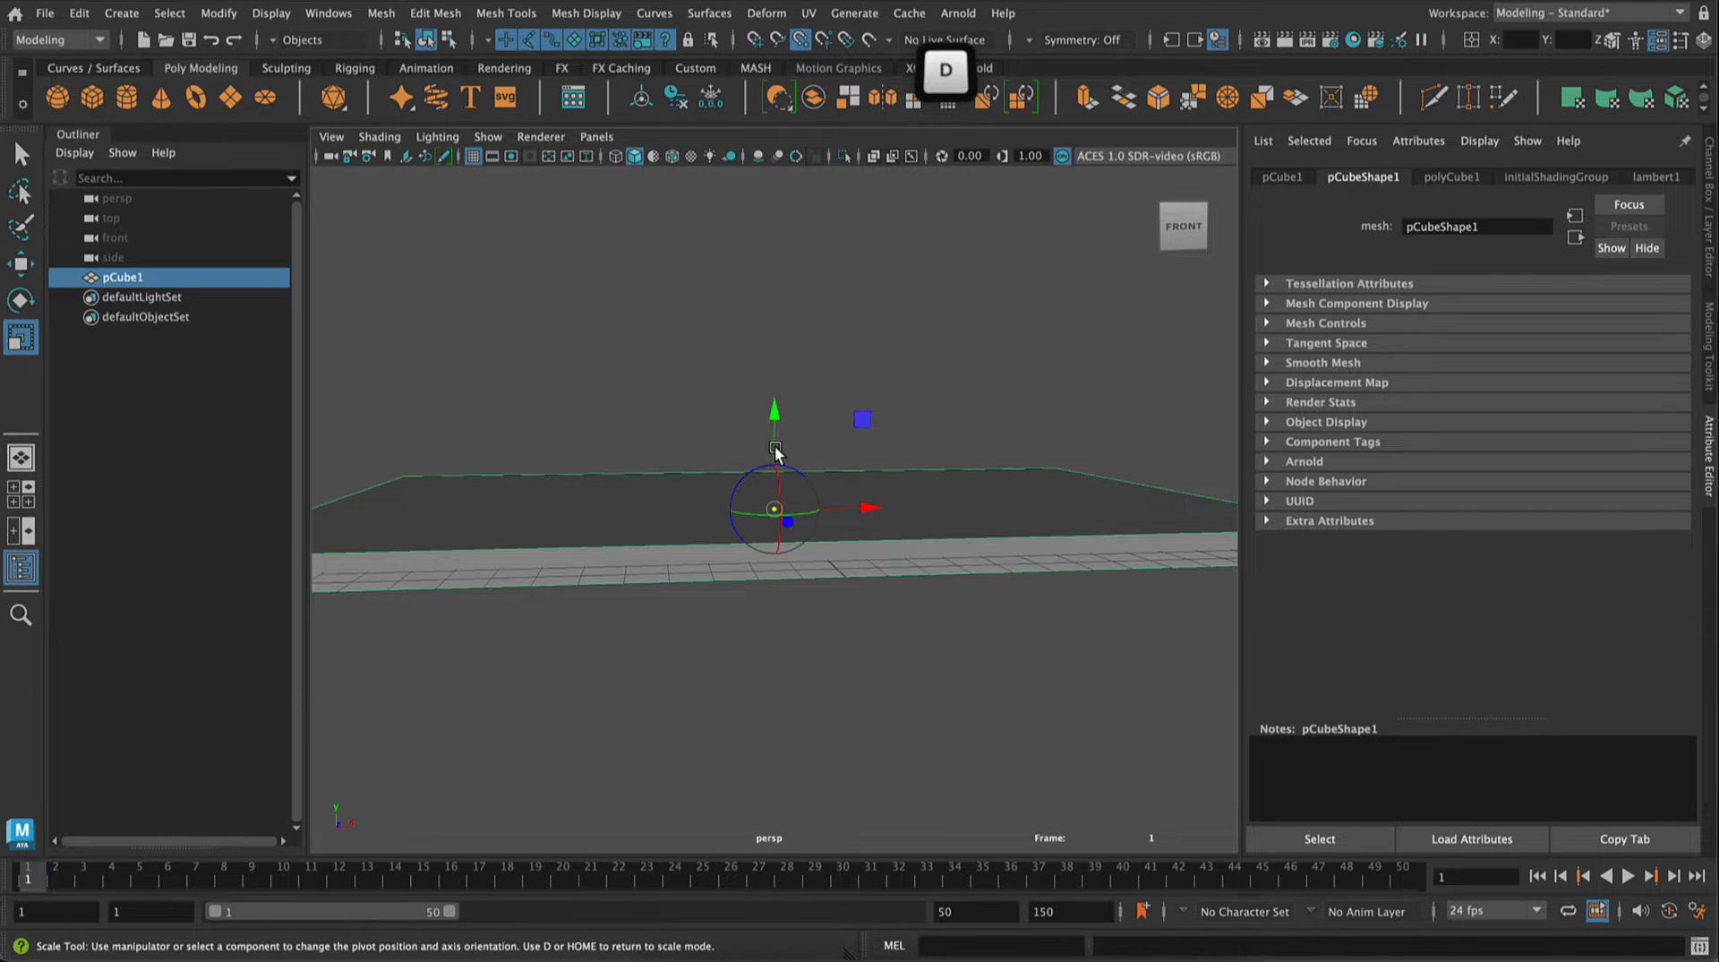
{"action": "left_click_drag", "start_coordinate": [779, 457], "coordinate": [778, 420]}
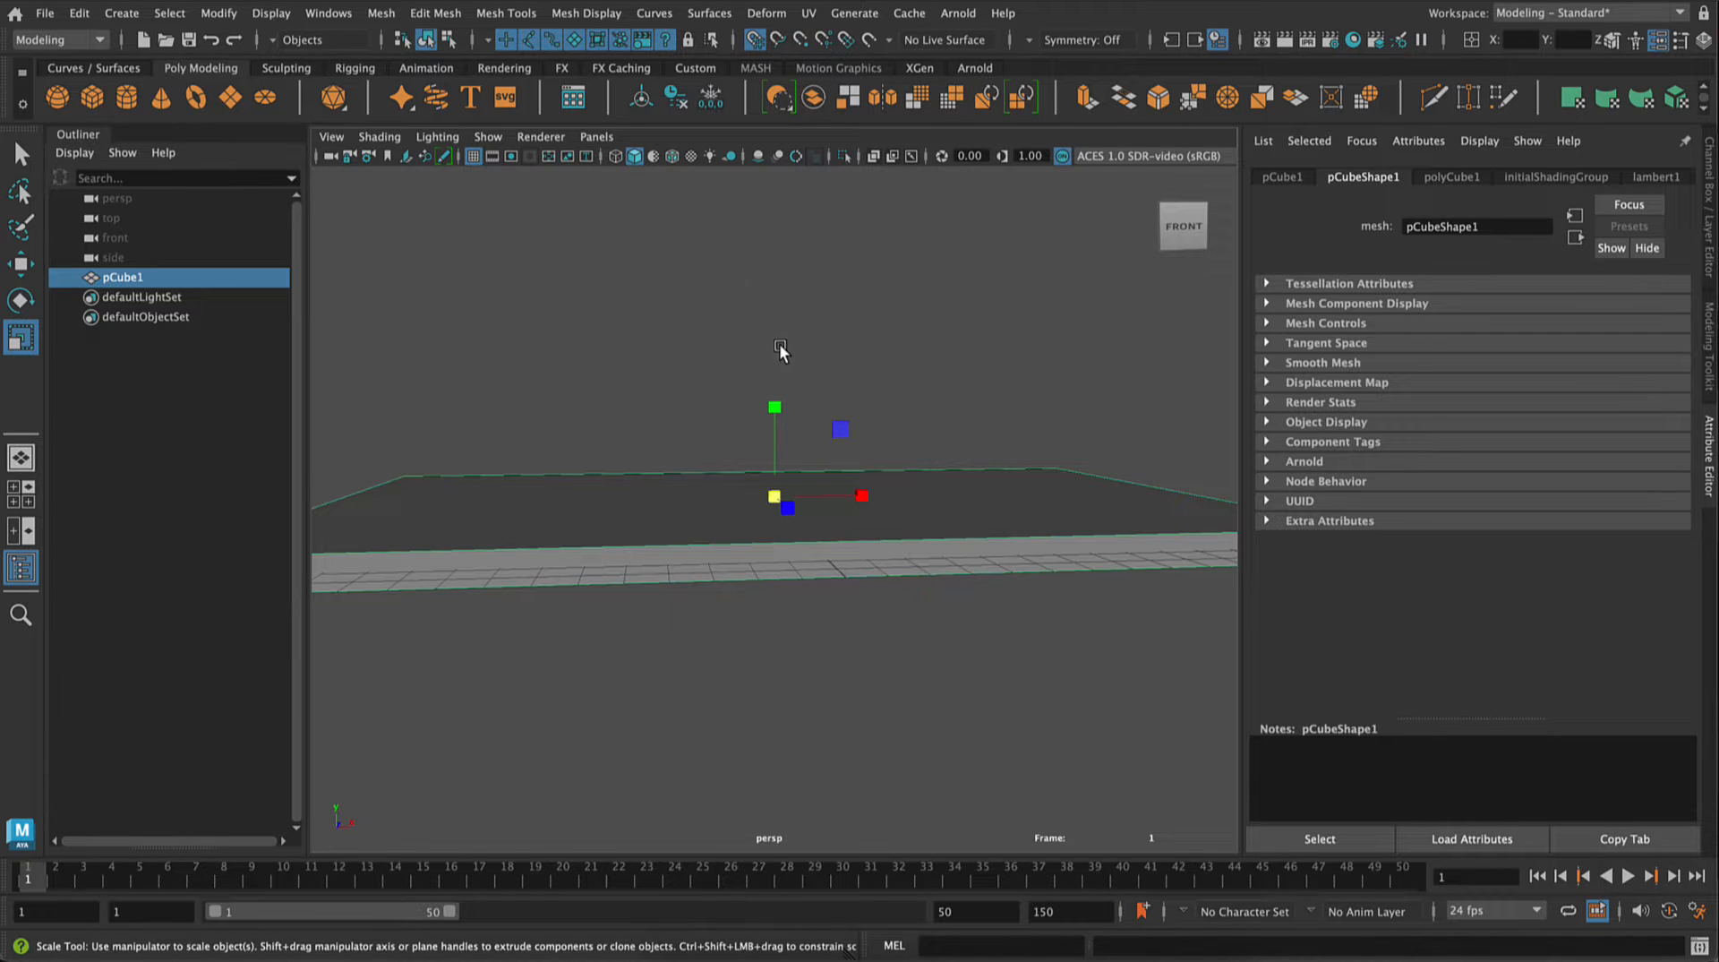
Step: Lower the slab with grid snapping so its top surface sits on the grid, at about -0.454 in Translate Y
{"action": "key", "text": "w"}
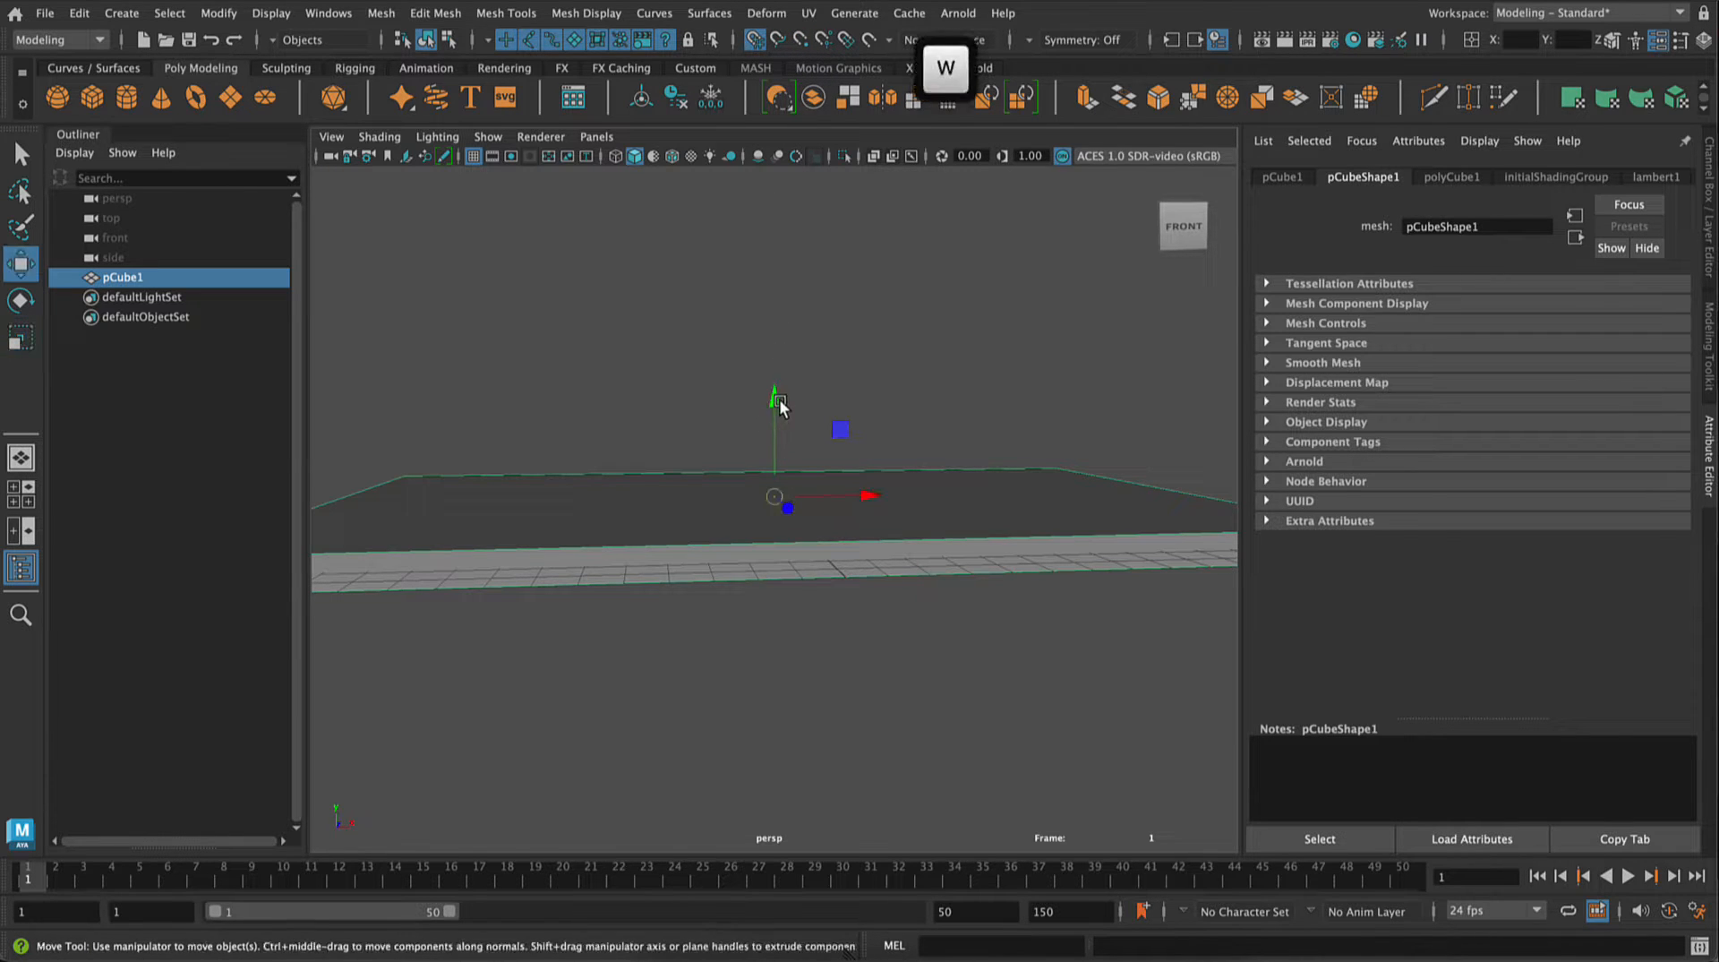
{"action": "left_click_drag", "start_coordinate": [778, 405], "coordinate": [768, 522]}
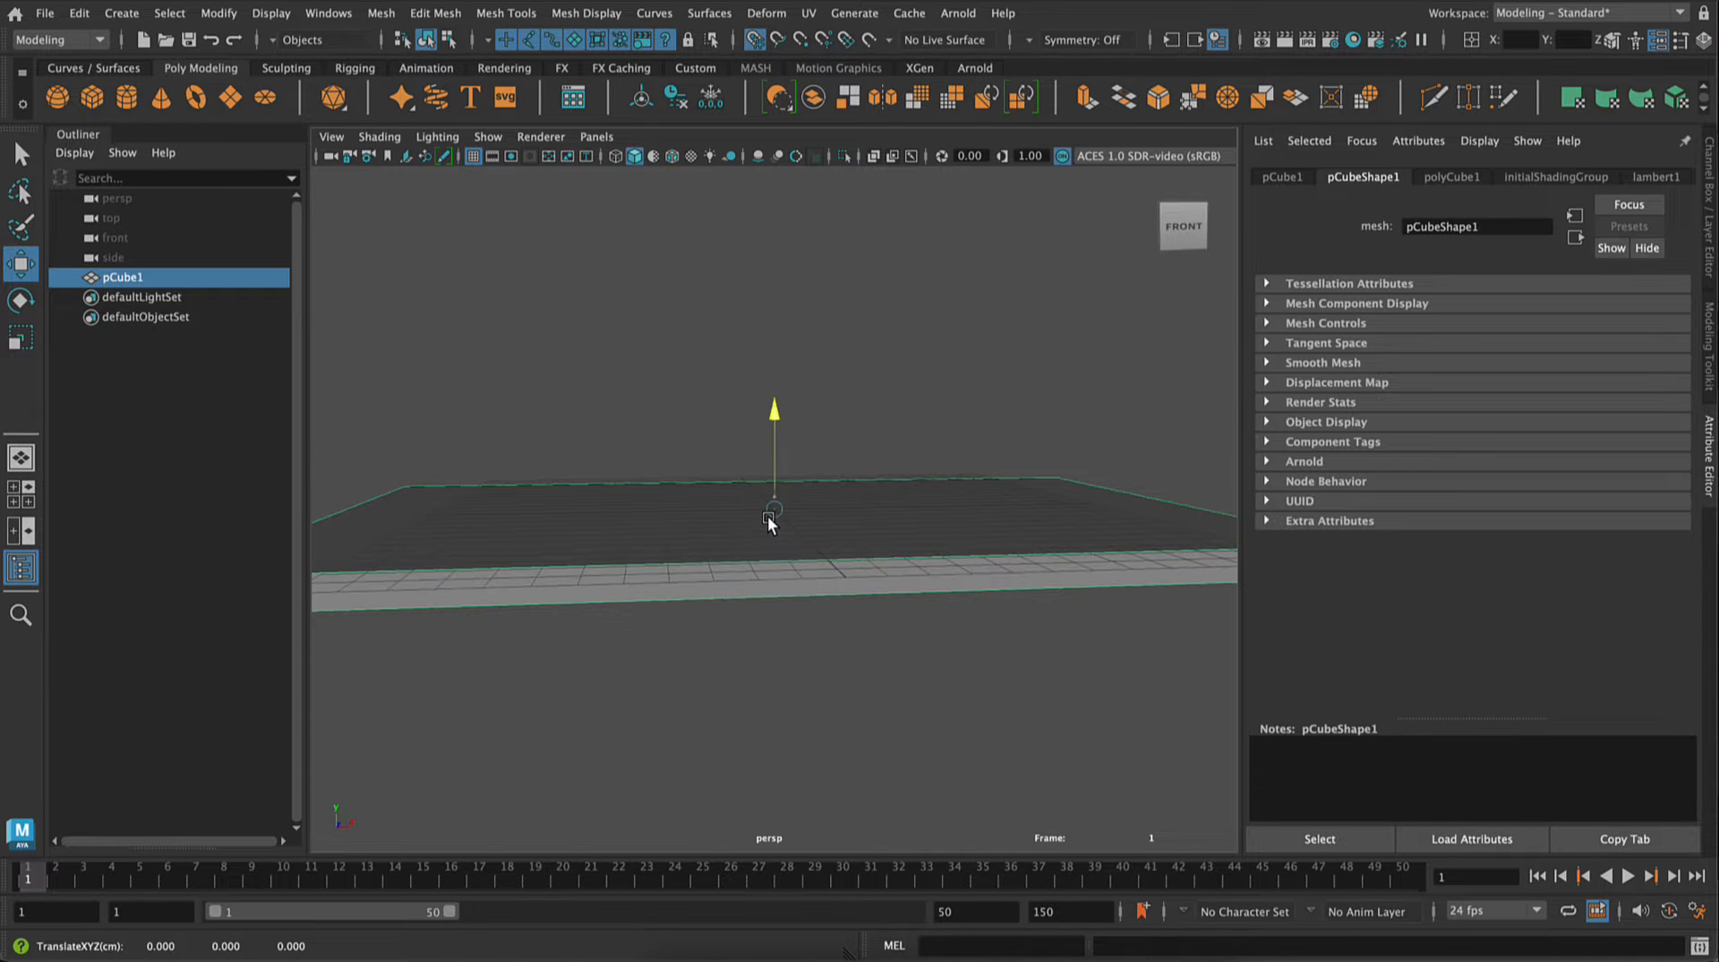
{"action": "right_click_drag", "start_coordinate": [822, 573], "coordinate": [1137, 956], "text": "alt"}
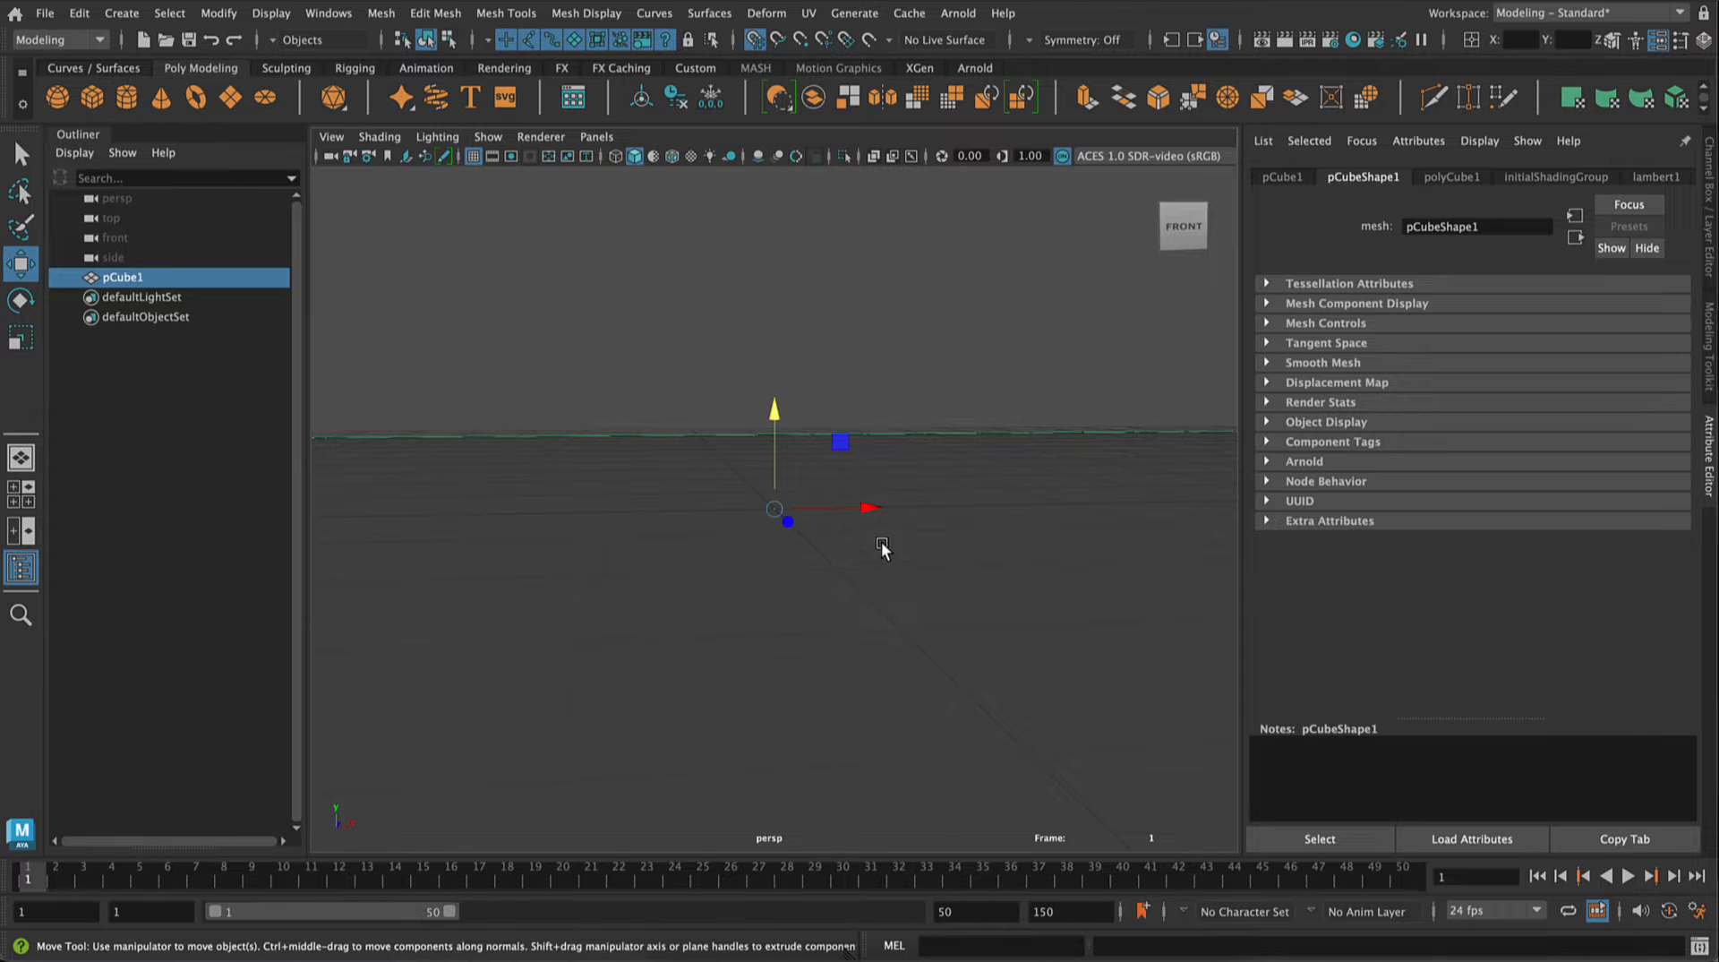
{"action": "left_click_drag", "start_coordinate": [881, 541], "coordinate": [978, 643], "text": "alt"}
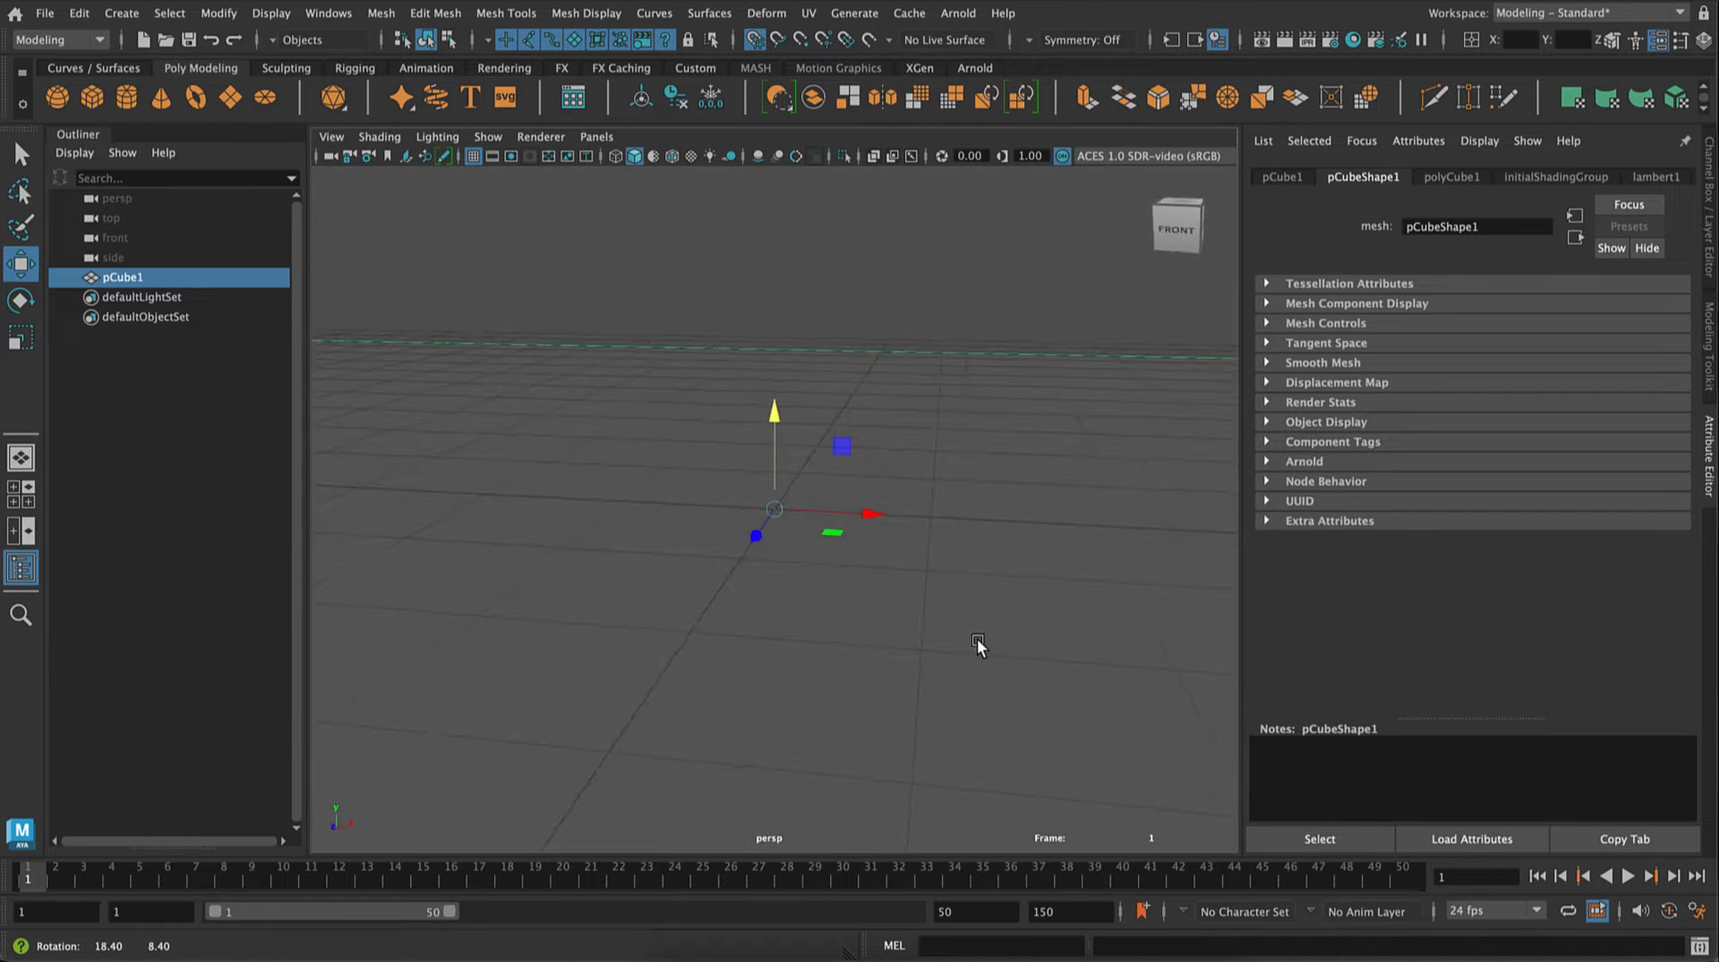
{"action": "right_click_drag", "start_coordinate": [887, 361], "coordinate": [882, 468], "text": "alt"}
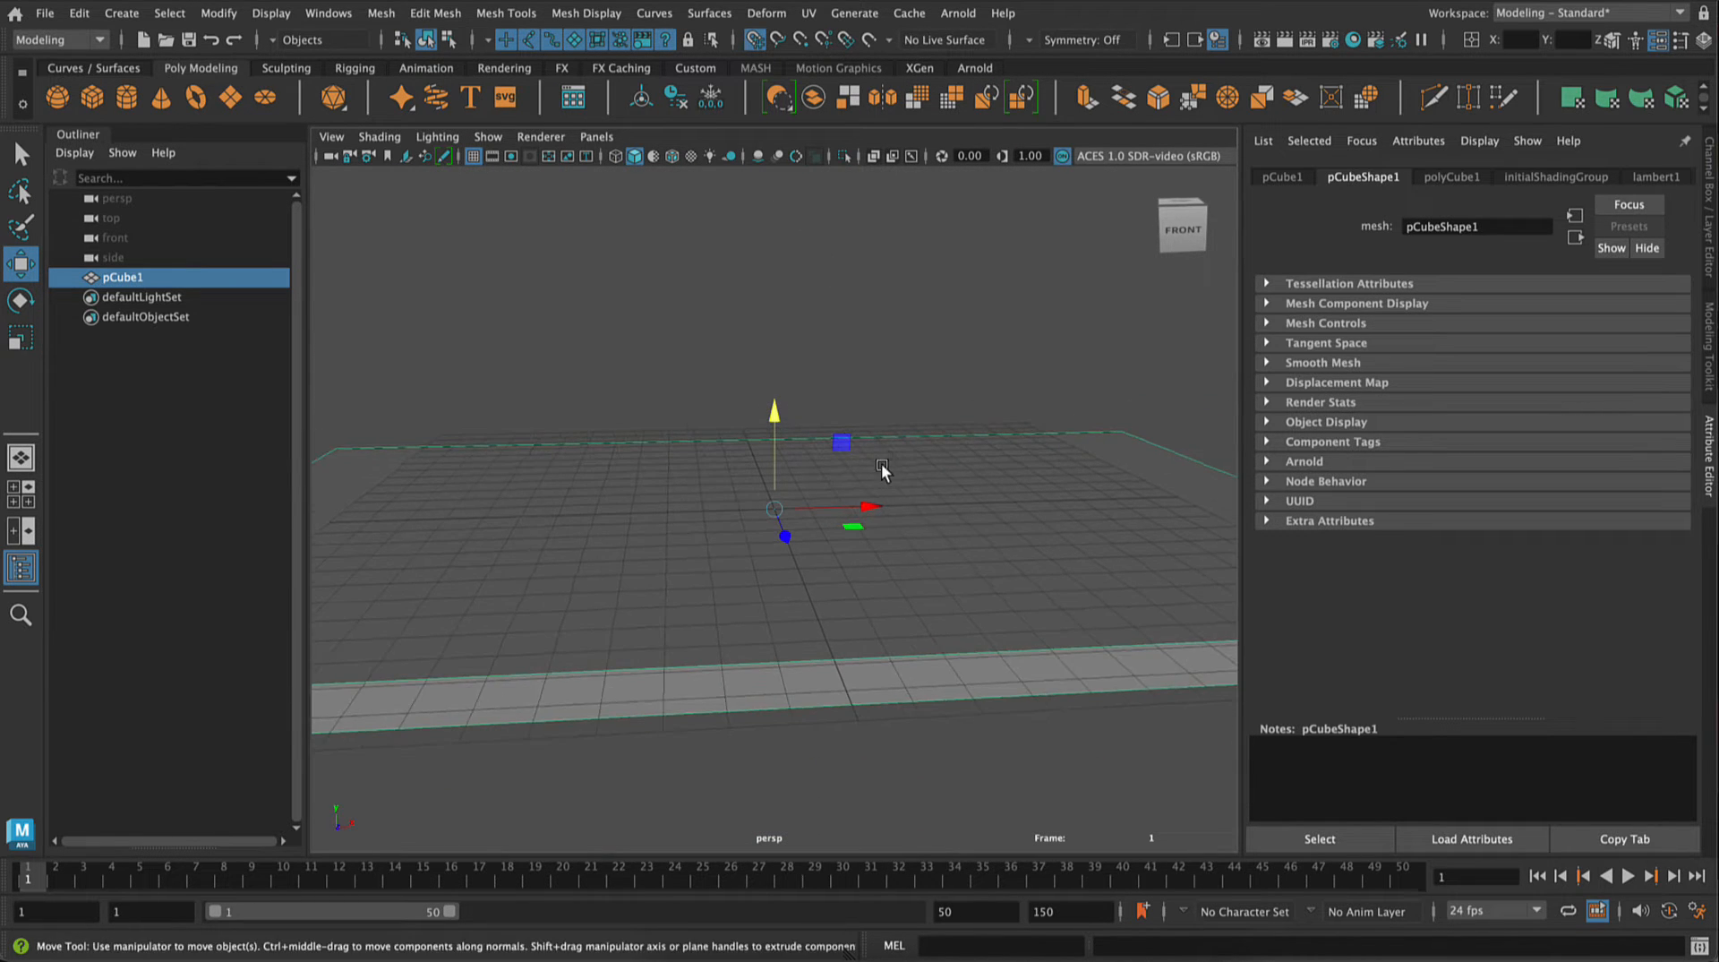
{"action": "left_click_drag", "start_coordinate": [882, 469], "coordinate": [873, 479], "text": "alt"}
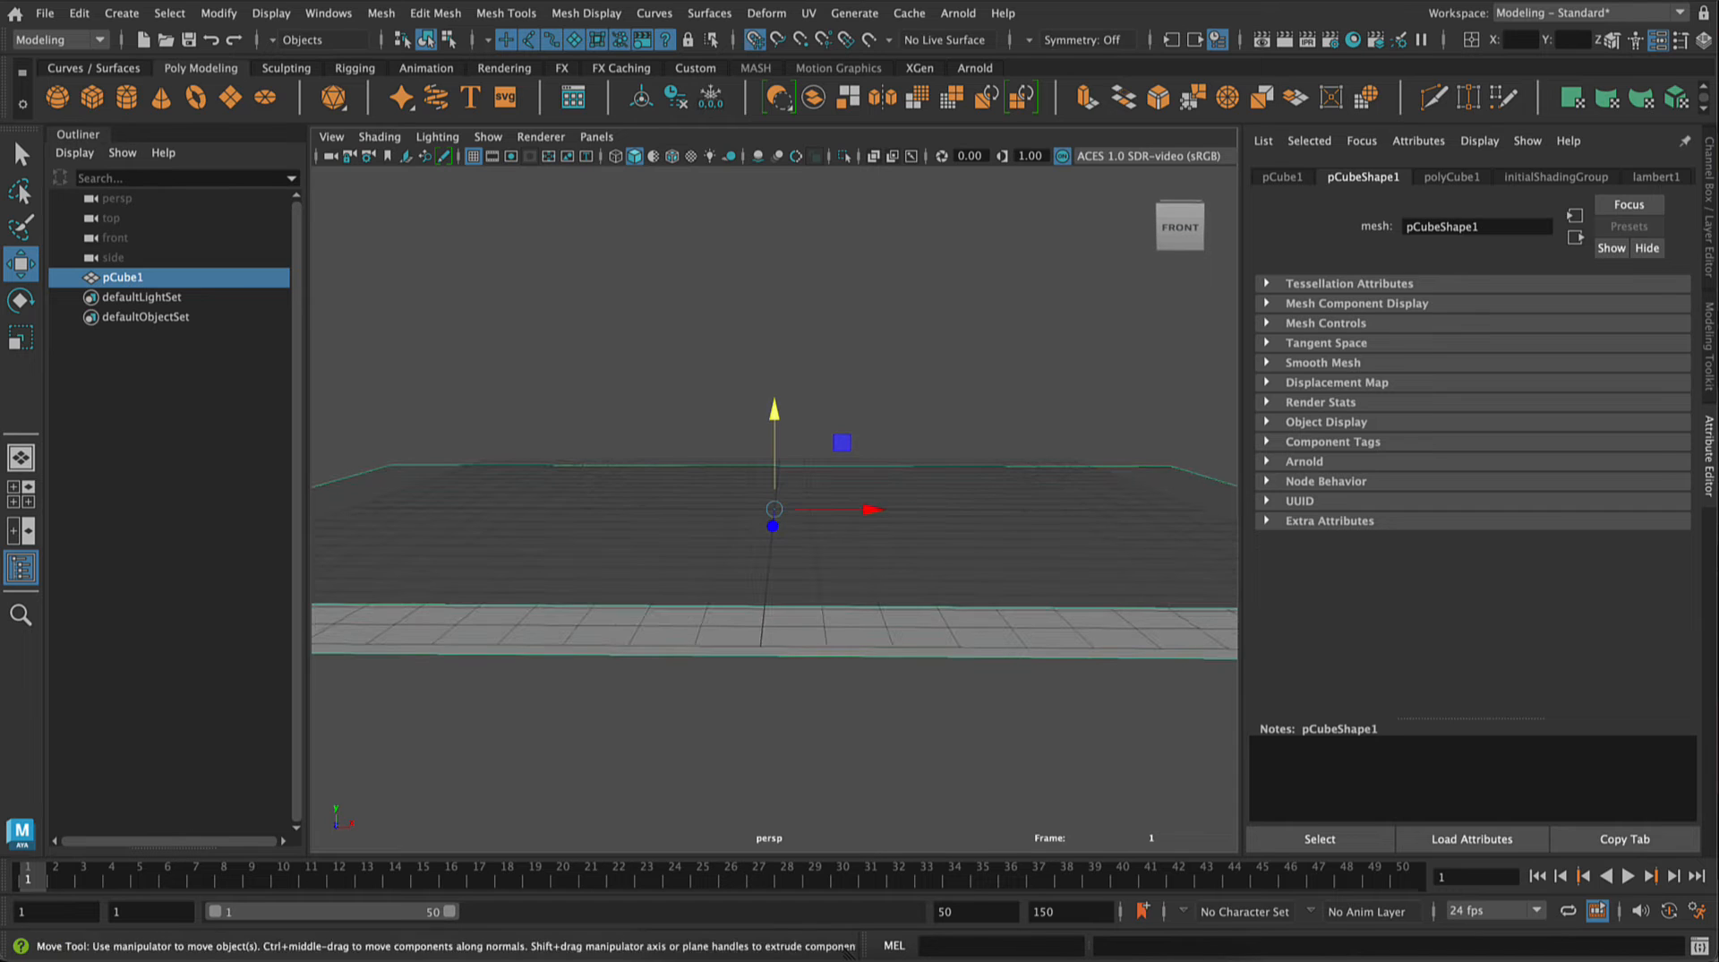
Step: Create a new display layer from the selected slab
{"action": "left_click", "coordinate": [1708, 268]}
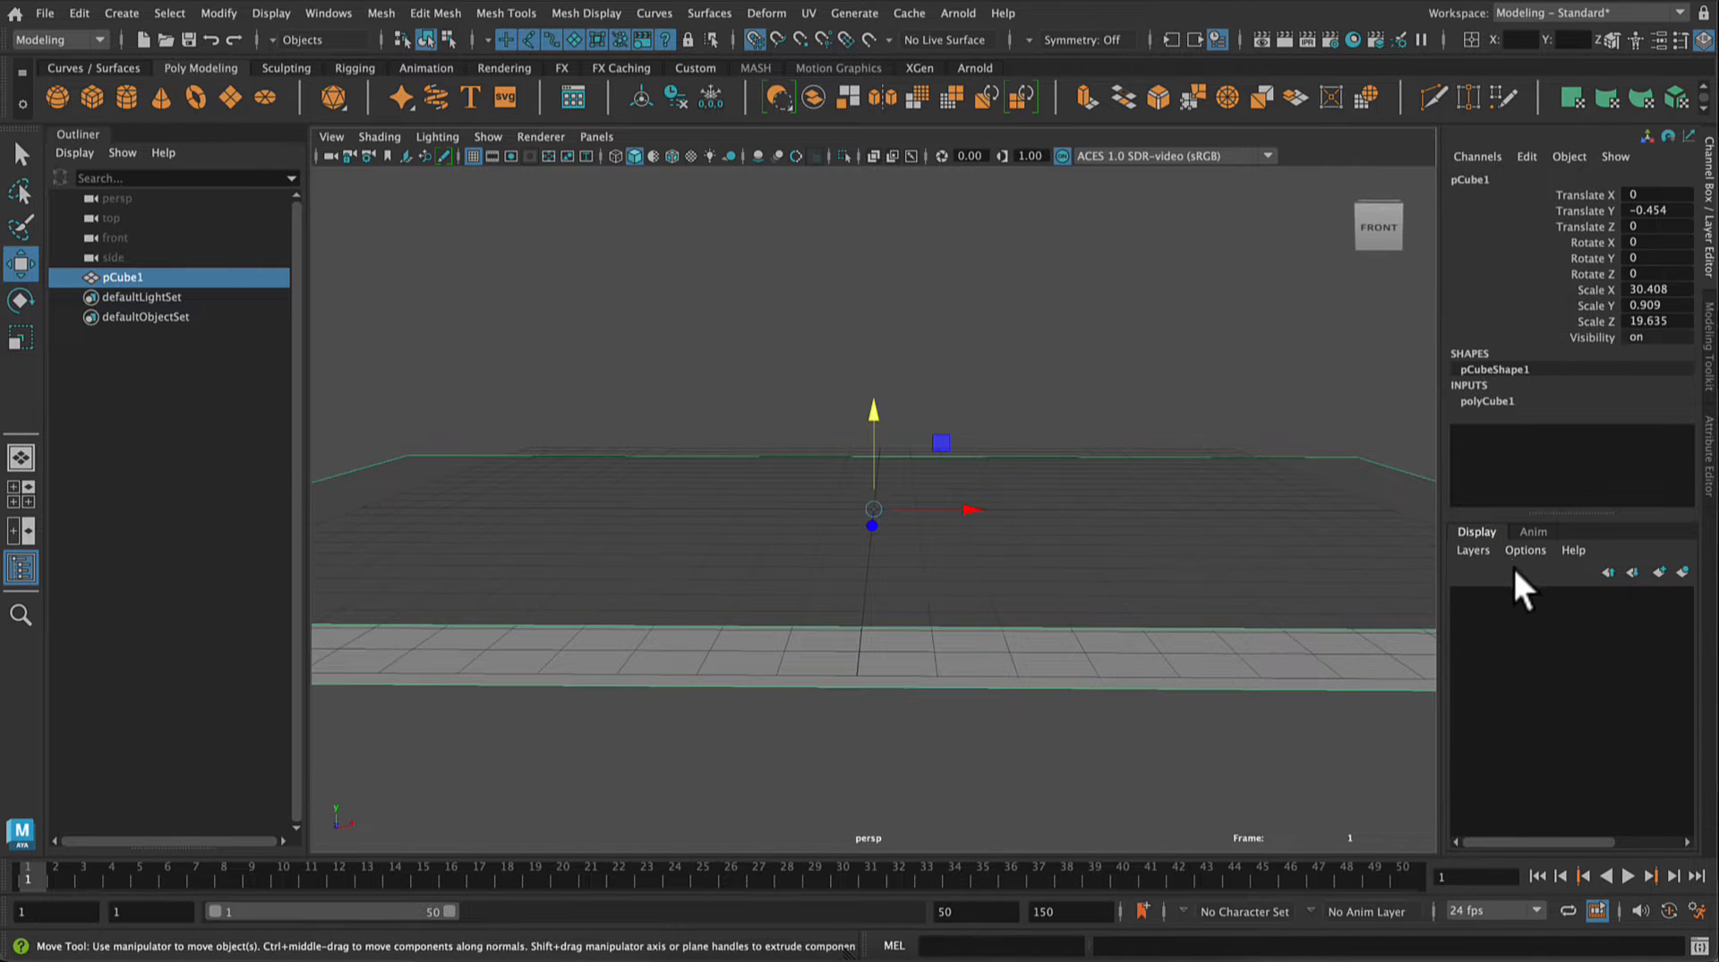
{"action": "left_click", "coordinate": [1485, 549]}
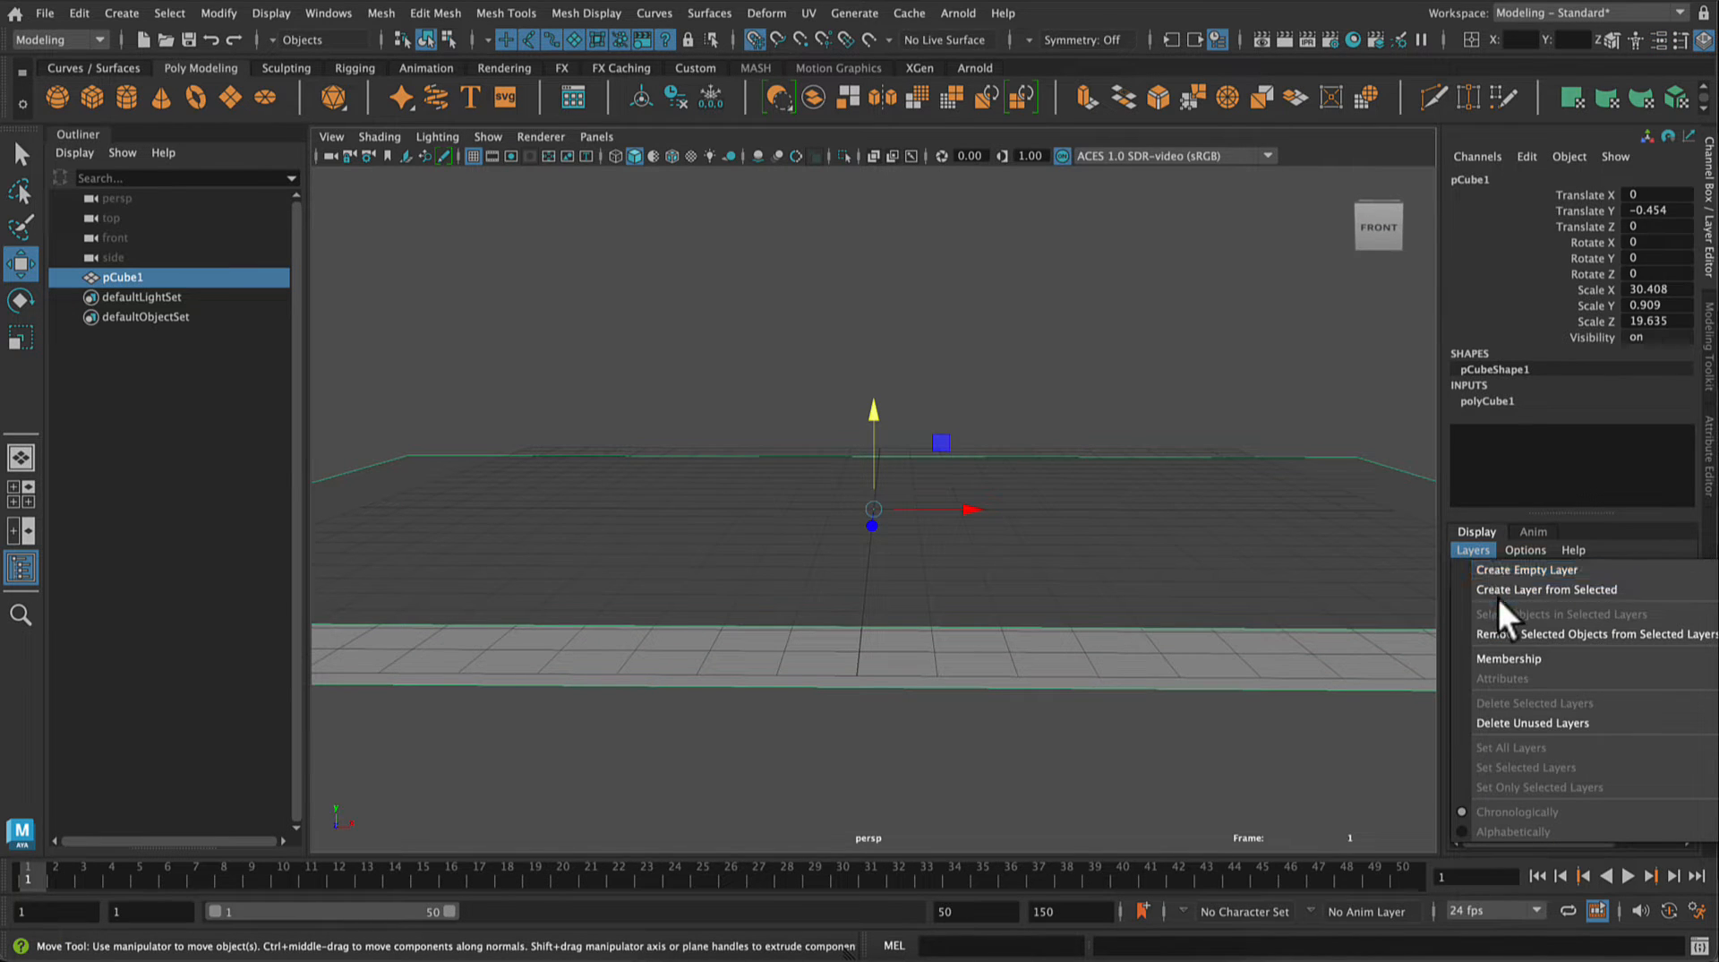
{"action": "left_click", "coordinate": [1498, 599]}
{"action": "left_click", "coordinate": [1487, 550]}
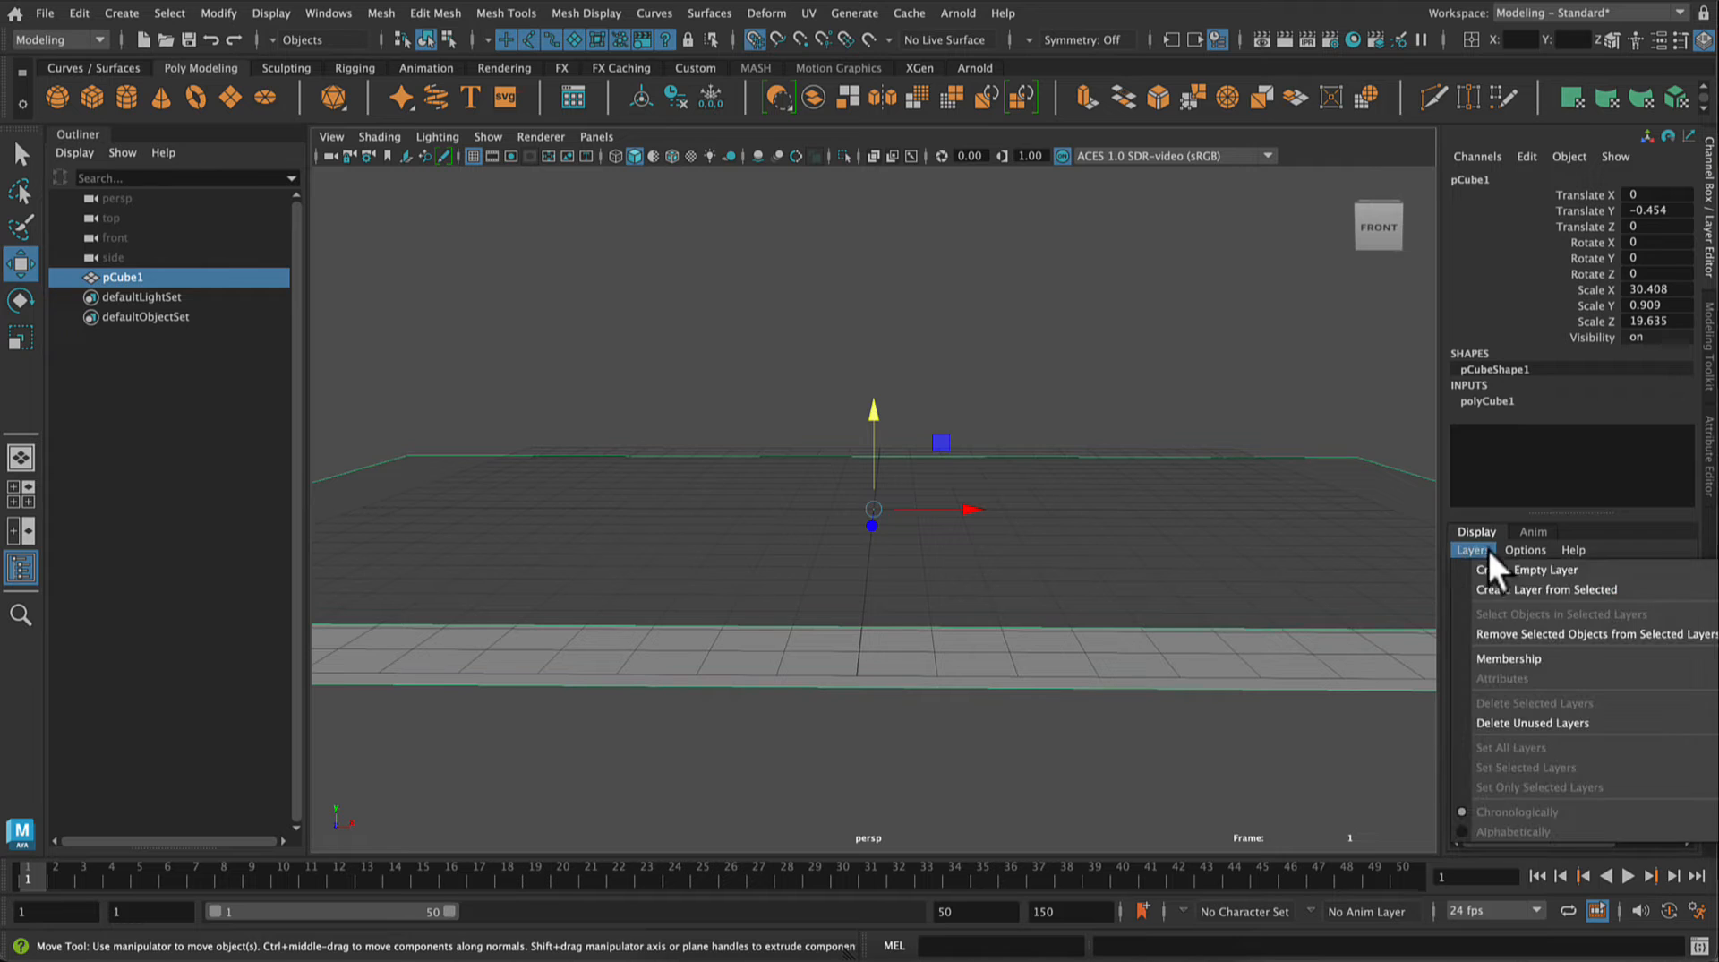
{"action": "left_click", "coordinate": [1502, 599]}
Step: Rename the new display layer as ground and save the layer settings
{"action": "double_click", "coordinate": [1569, 597]}
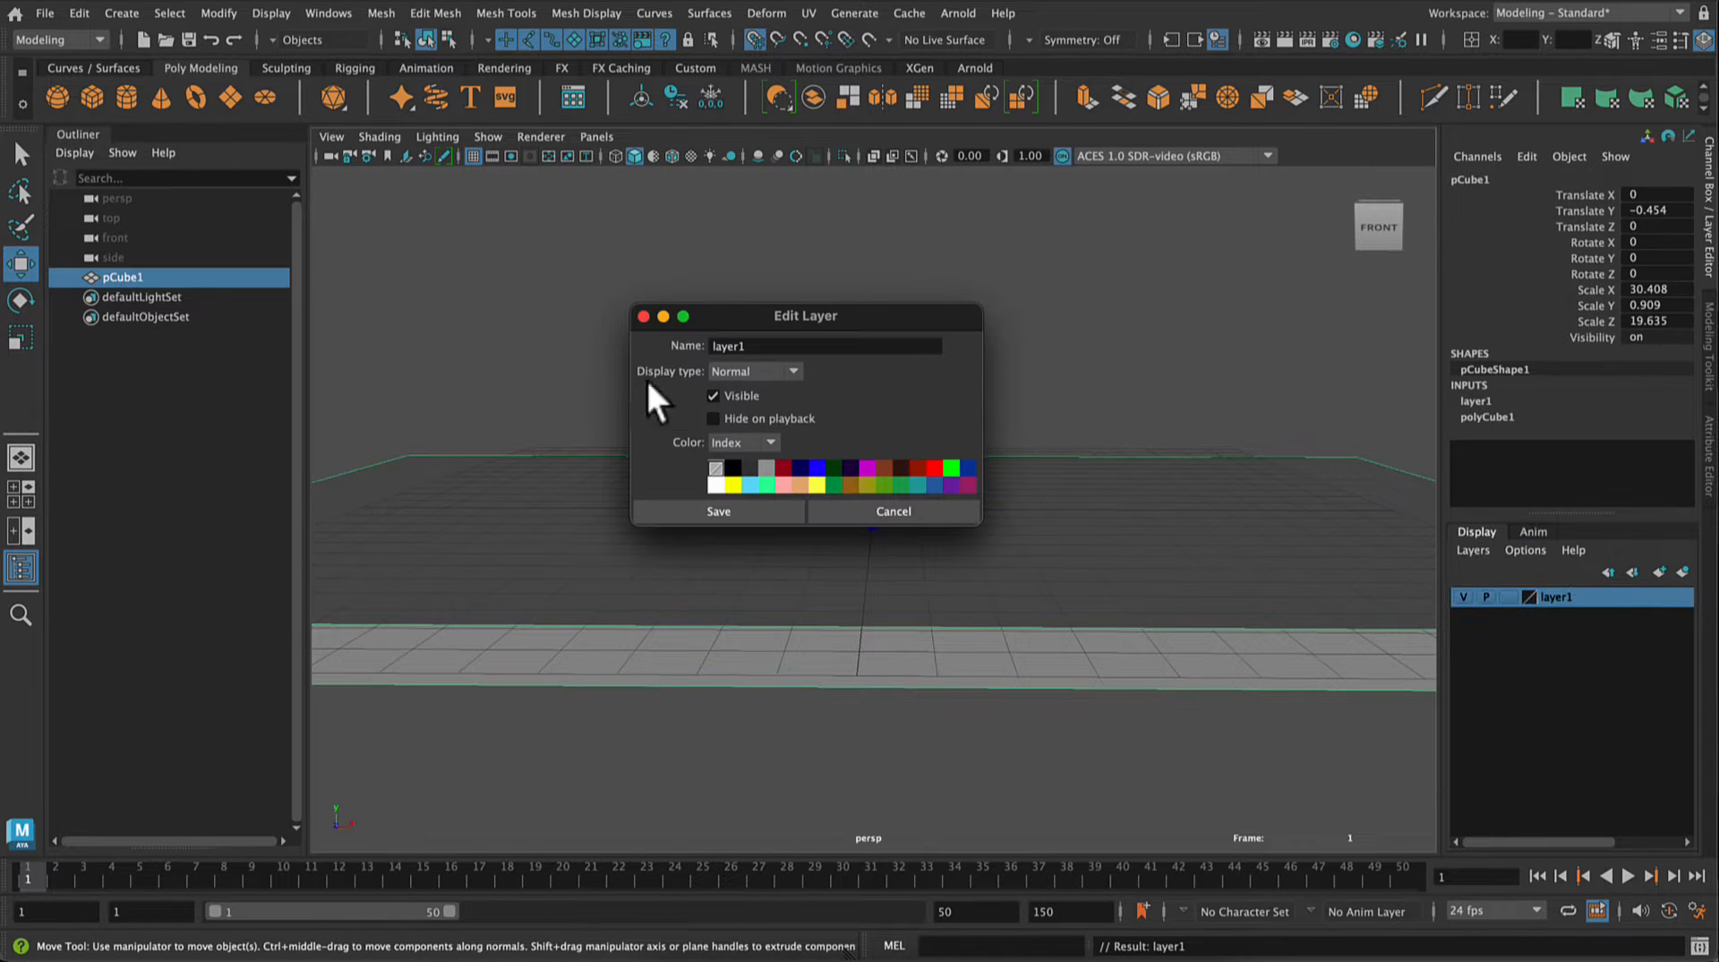
{"action": "double_click", "coordinate": [747, 348]}
{"action": "type", "text": "ground"}
{"action": "key", "text": "Return"}
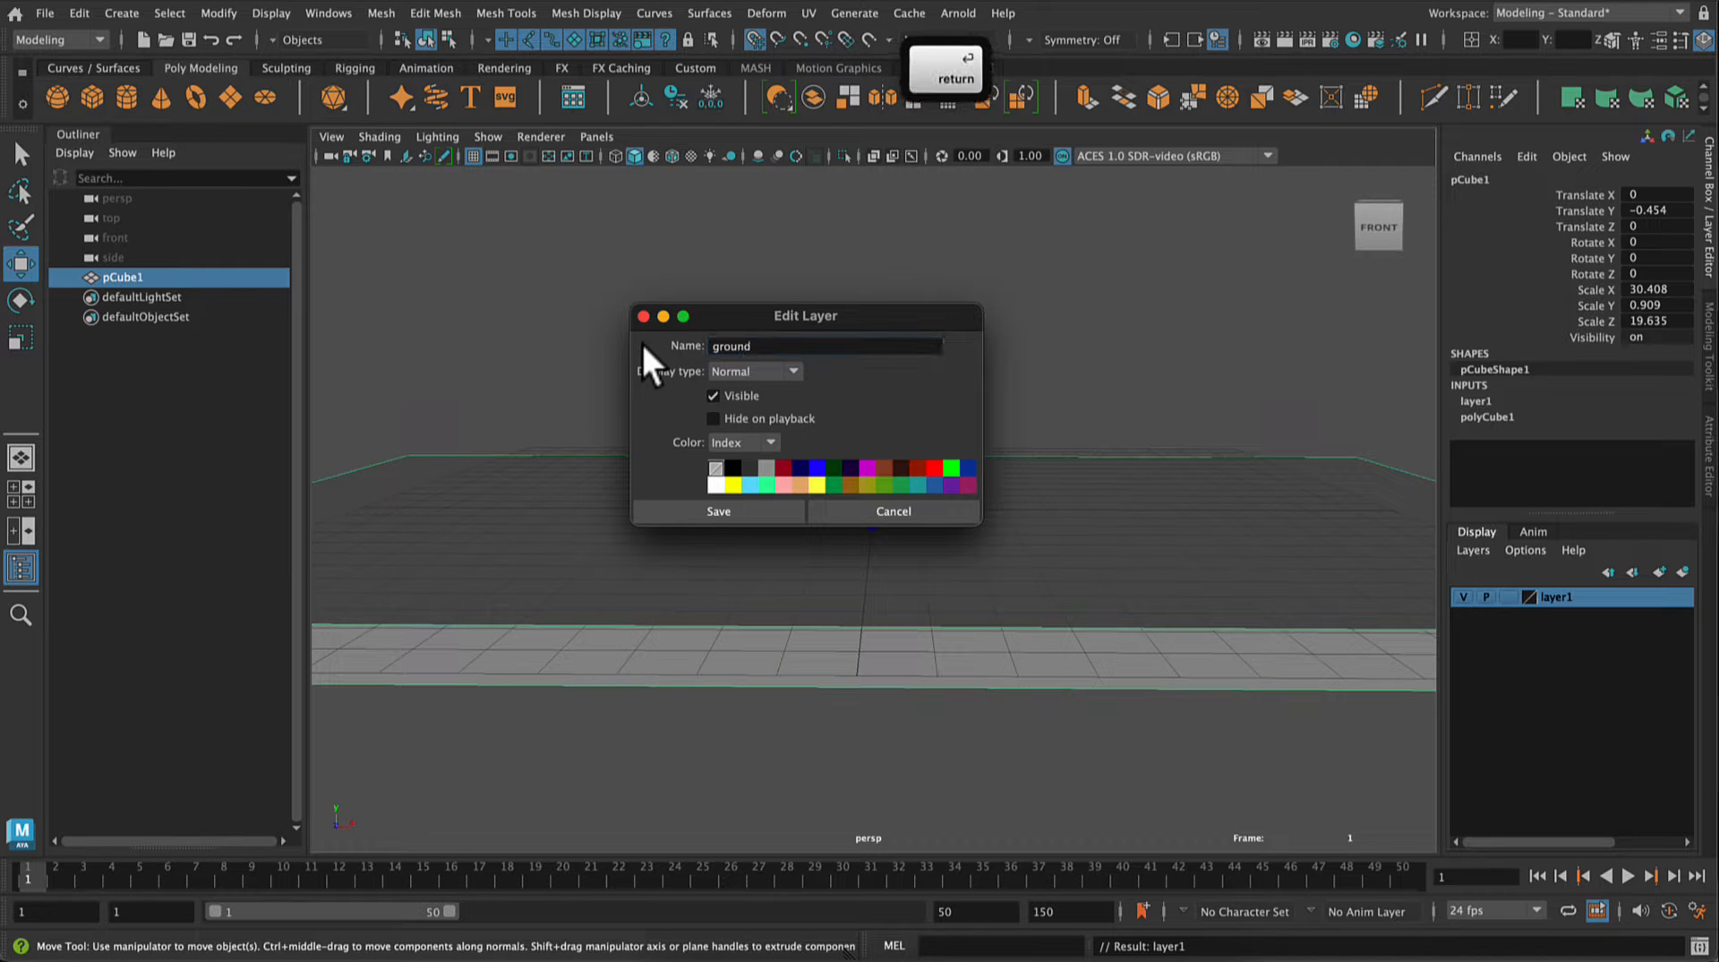
{"action": "left_click", "coordinate": [707, 508]}
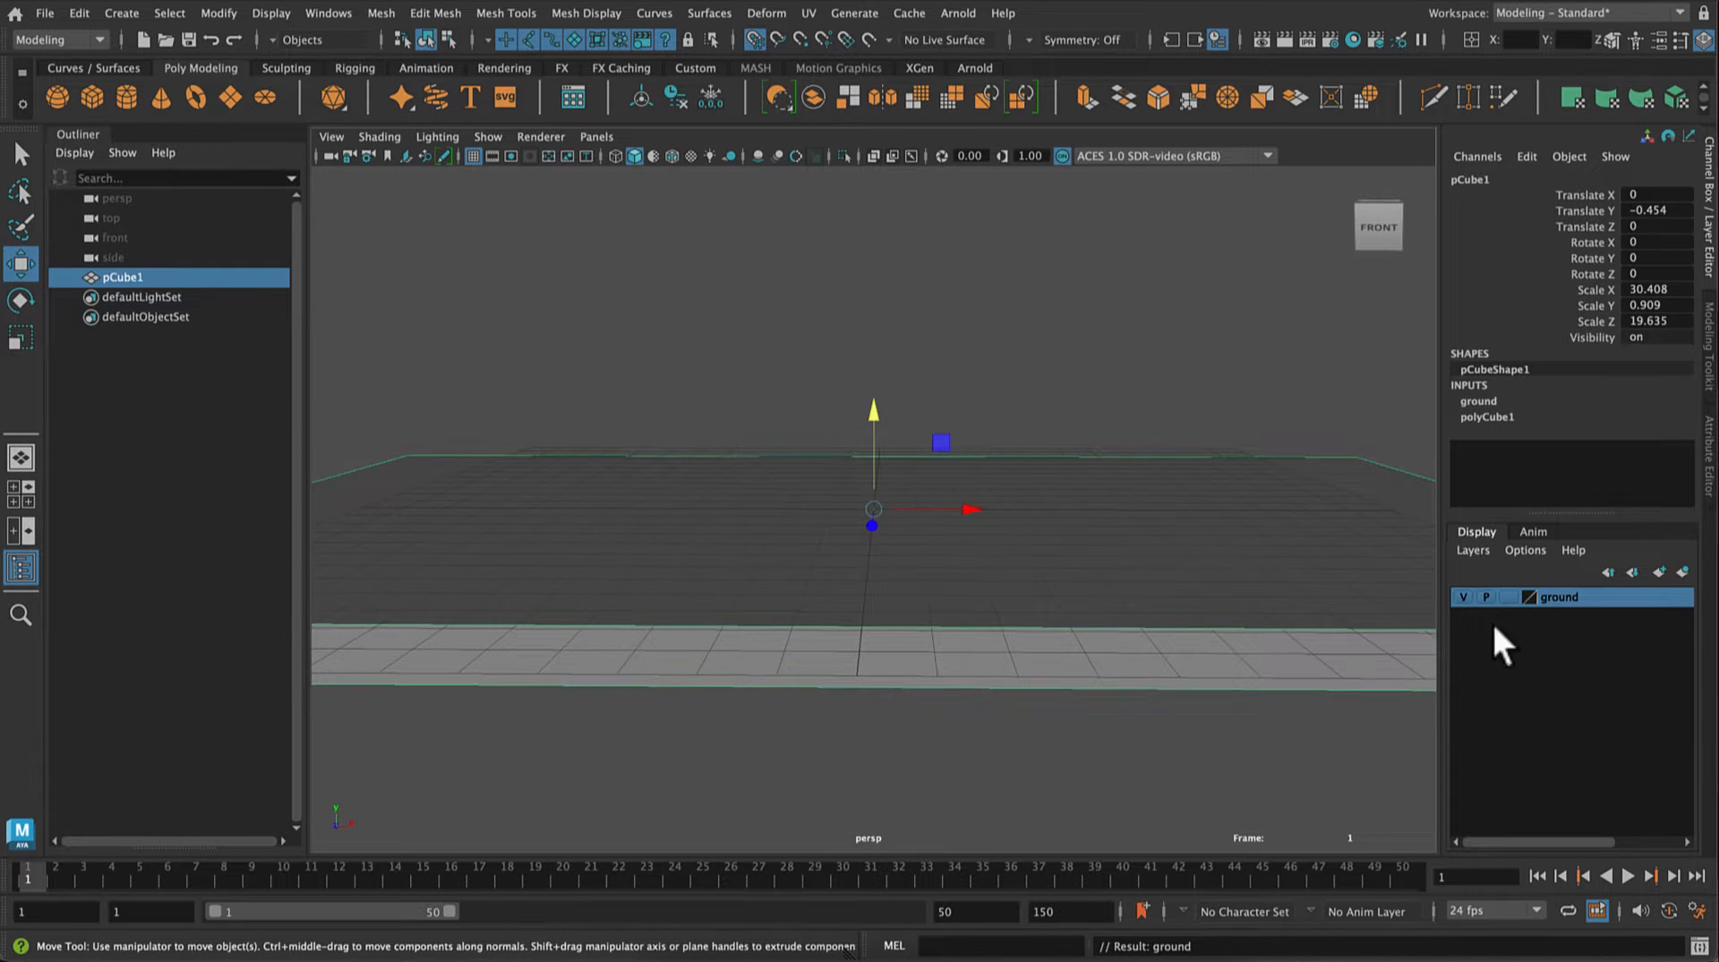
Step: Set the ground layer's display type to Reference (R) and deselect the slab
{"action": "left_click", "coordinate": [1506, 597]}
{"action": "left_click", "coordinate": [1512, 595]}
{"action": "left_click", "coordinate": [996, 342]}
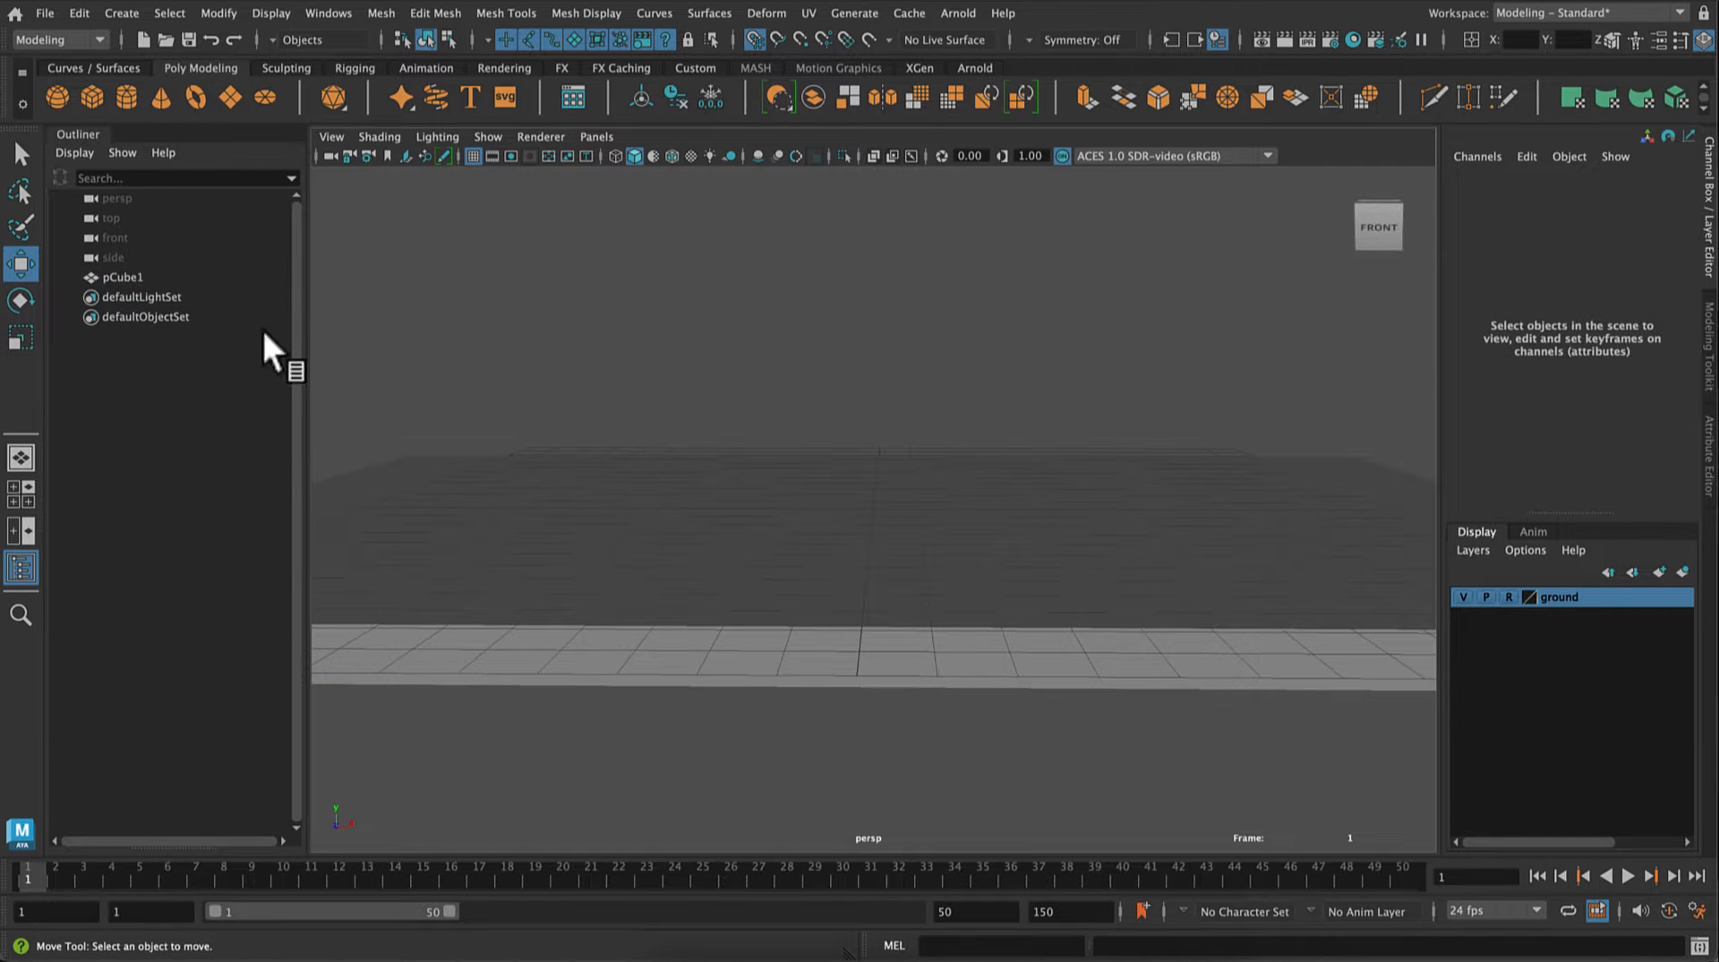
Step: Rename the slab object pCube1 as ground and deselect it
{"action": "double_click", "coordinate": [140, 278]}
{"action": "type", "text": "ground"}
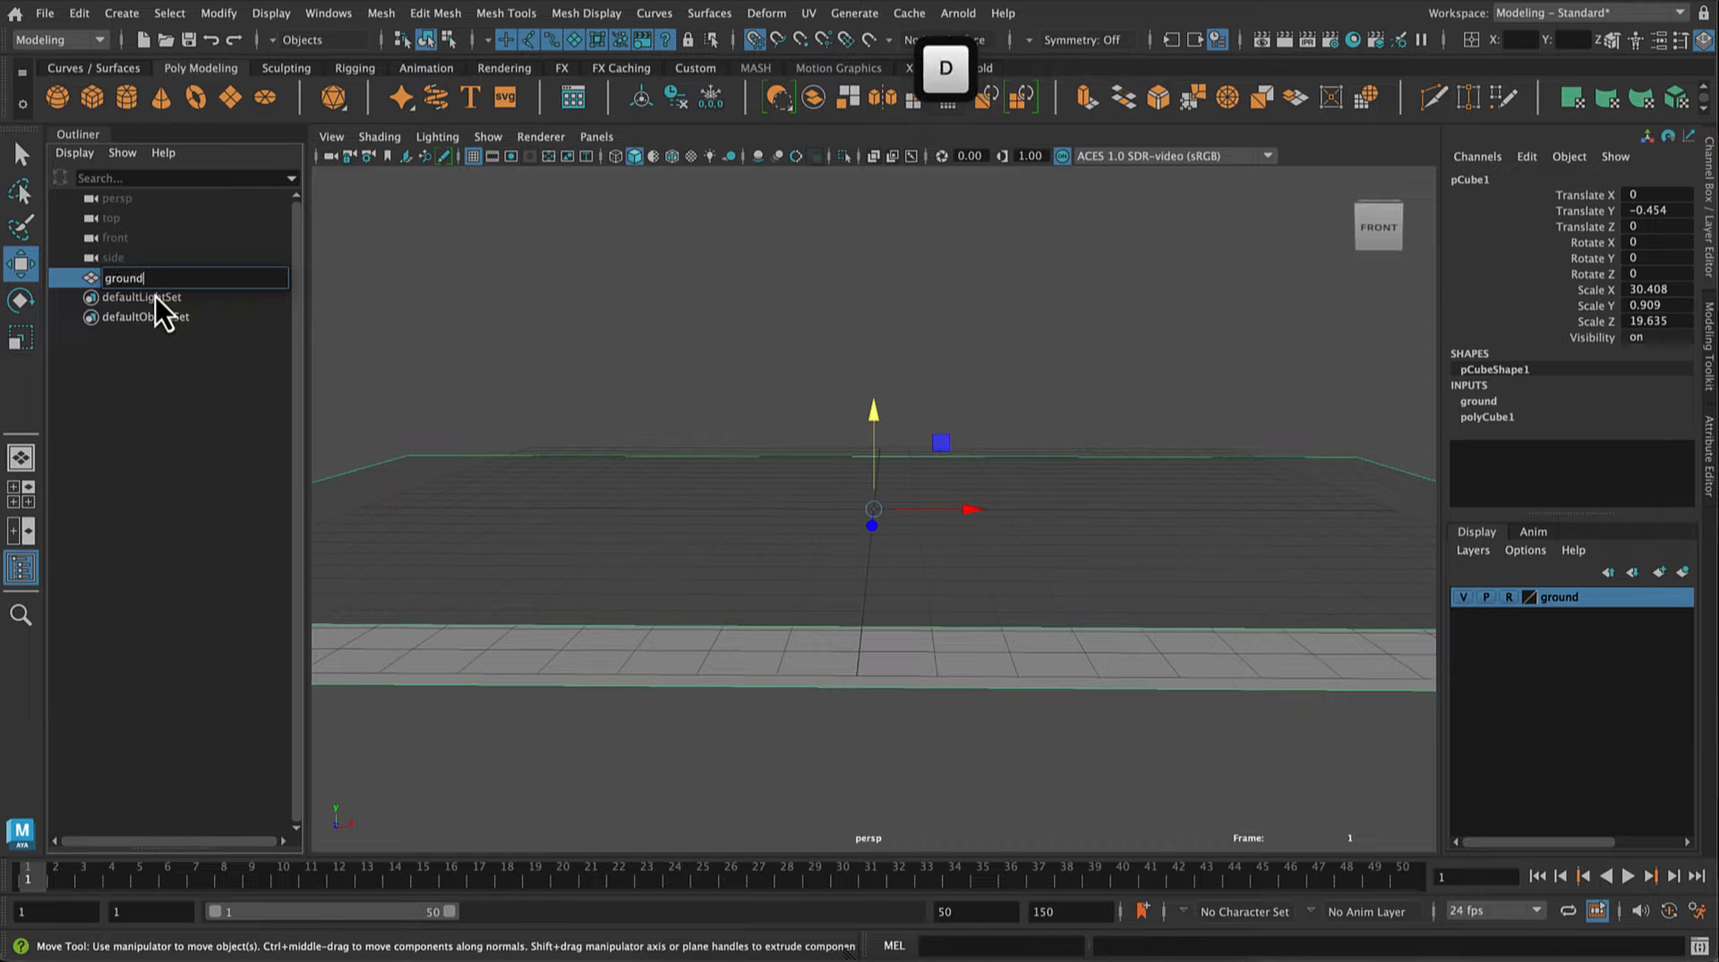
{"action": "key", "text": "Return"}
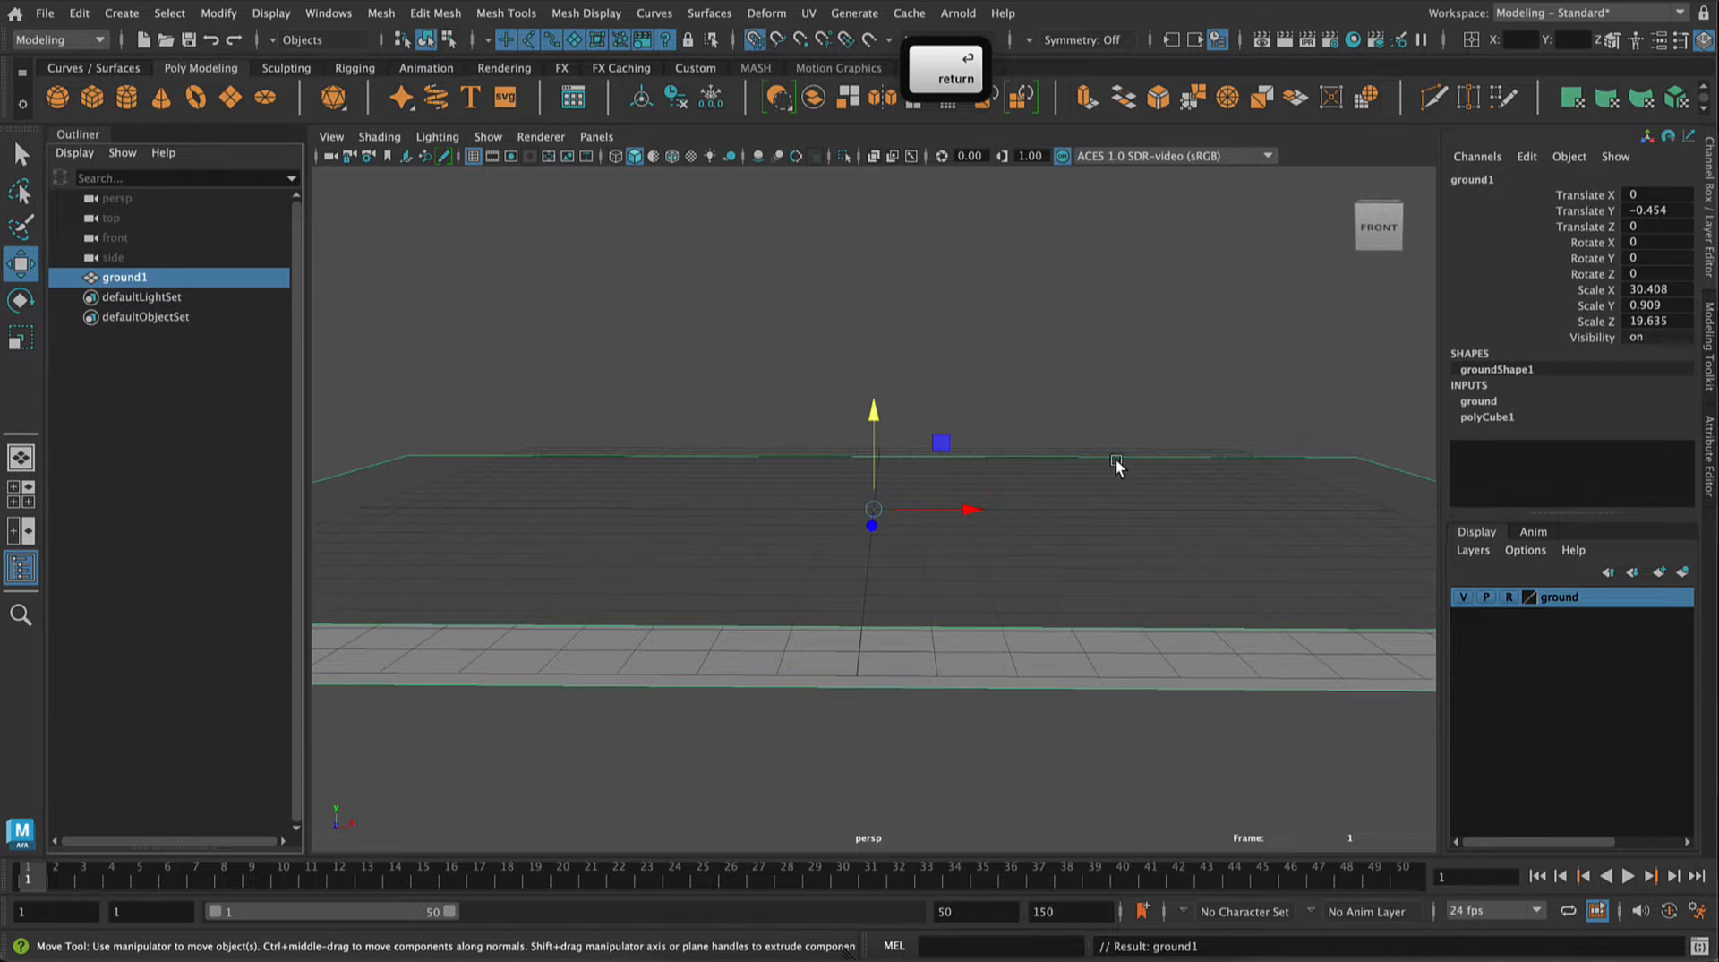
{"action": "left_click", "coordinate": [1078, 403]}
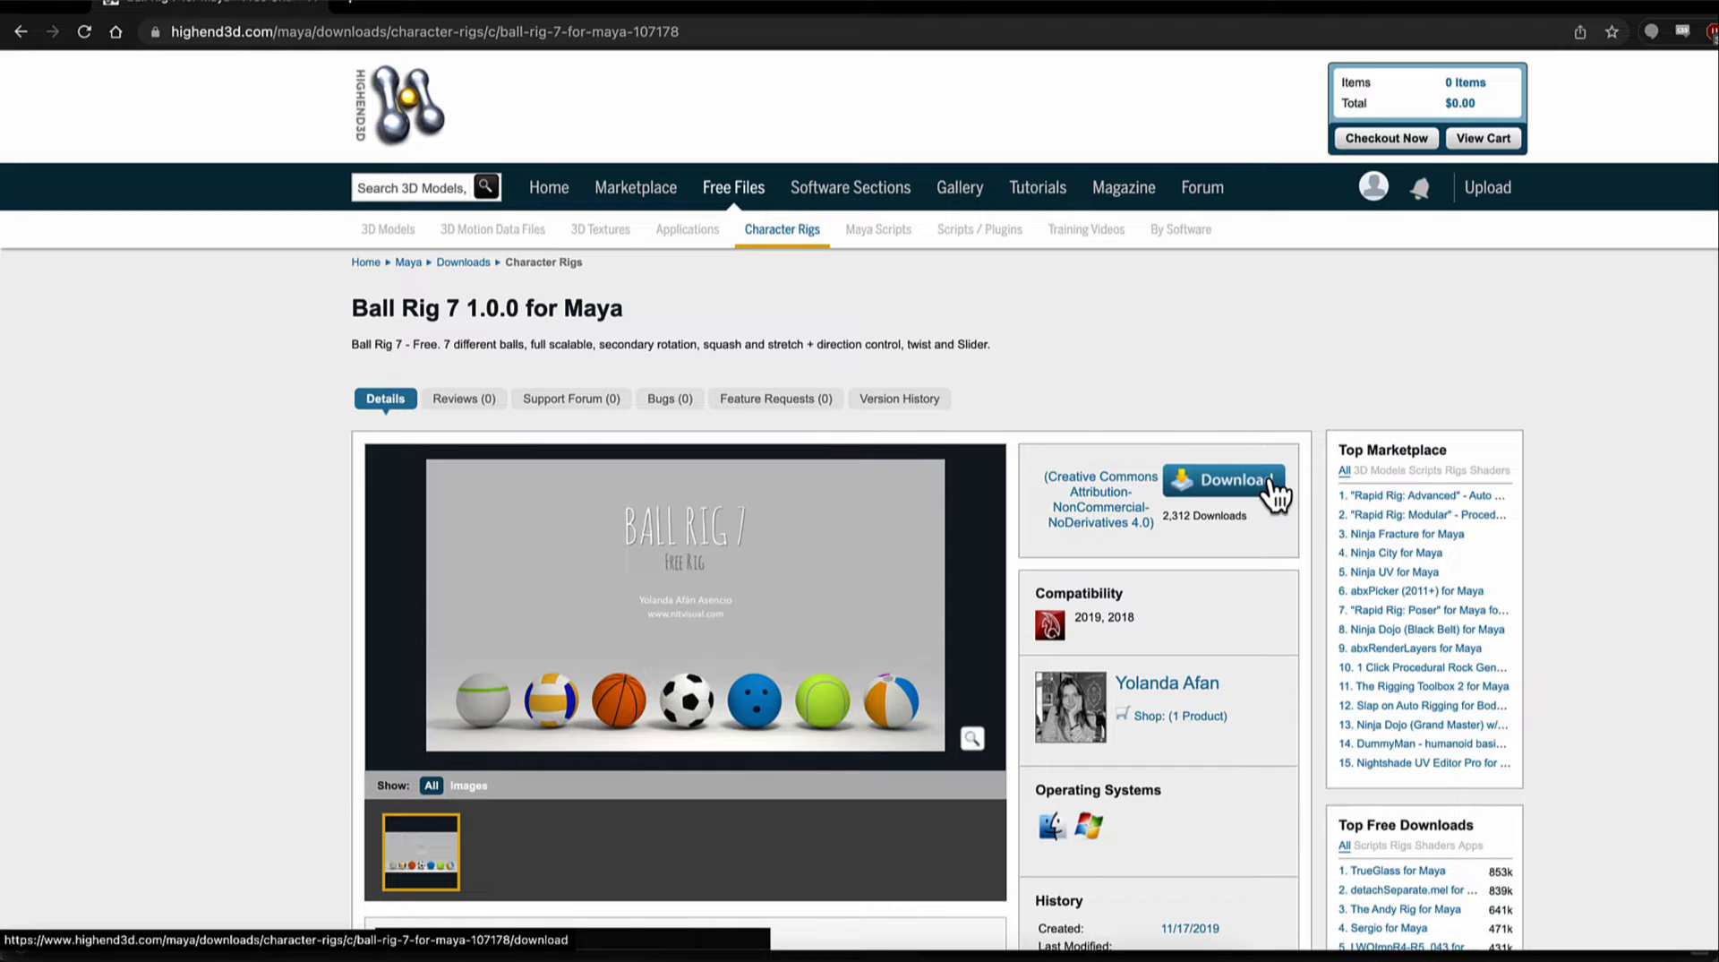
Step: Switch to the browser and download Ball Rig 7 1.0.0 for Maya from the Highend3D page
{"action": "left_click", "coordinate": [1271, 483]}
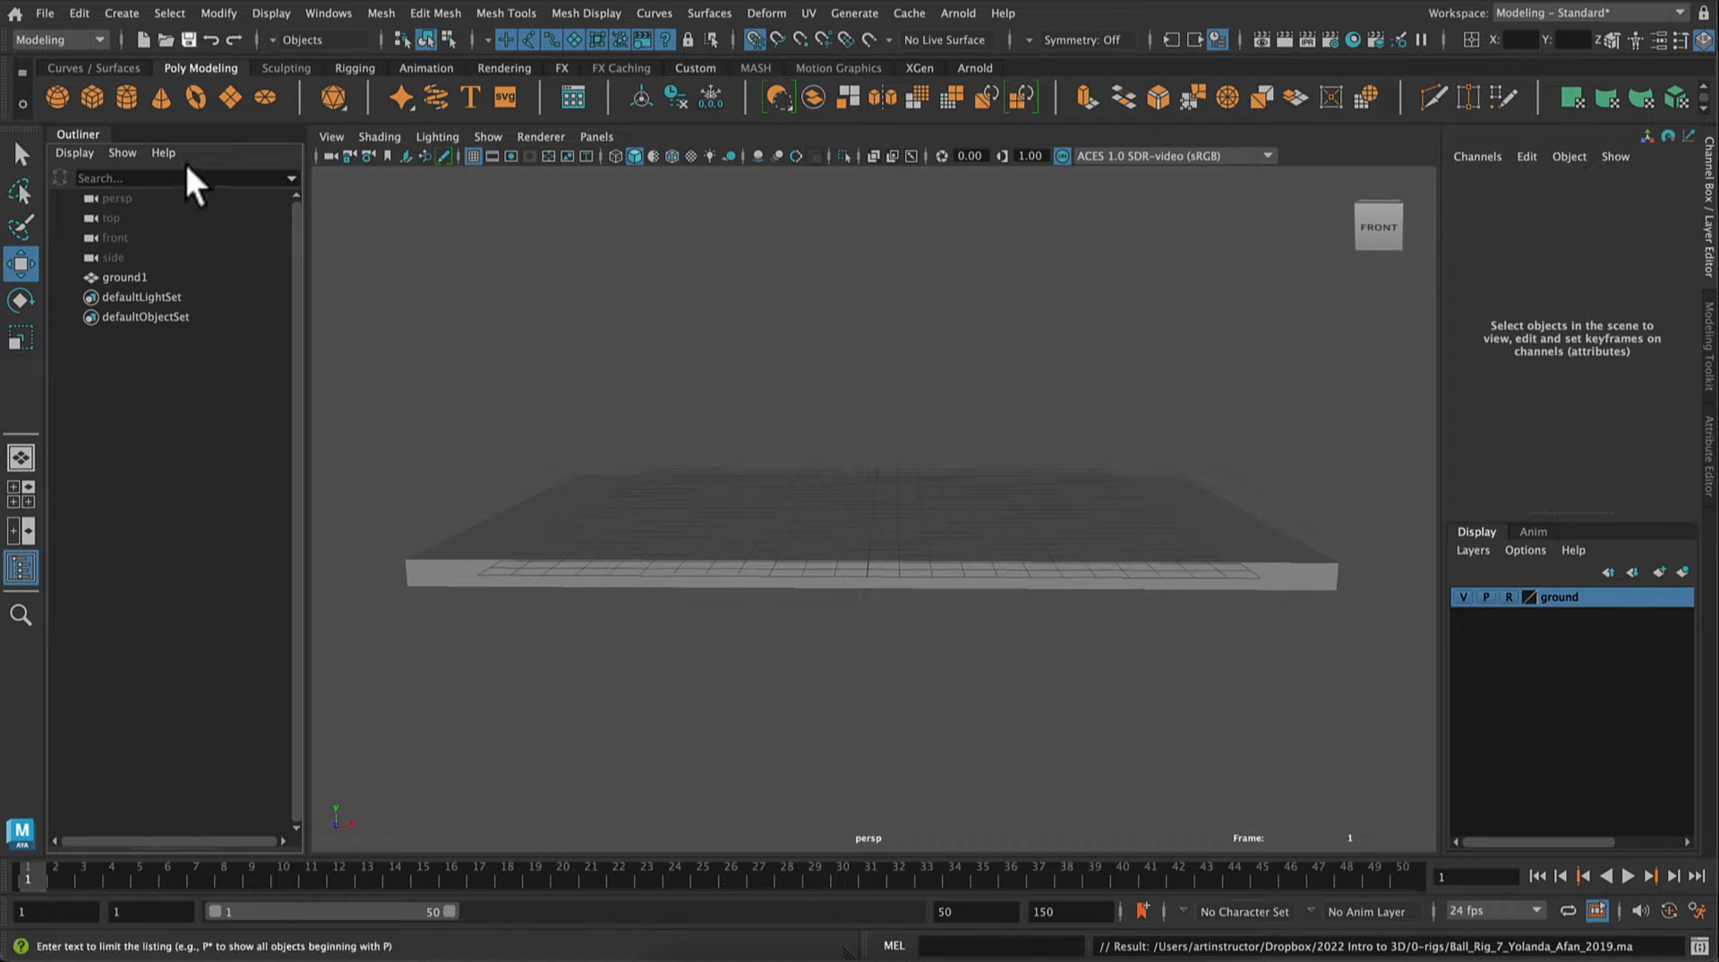
Step: Return to Maya and bring the Ball Rig 7 .ma file from the 0-rigs folder into the scene as a reference
{"action": "left_click", "coordinate": [43, 13]}
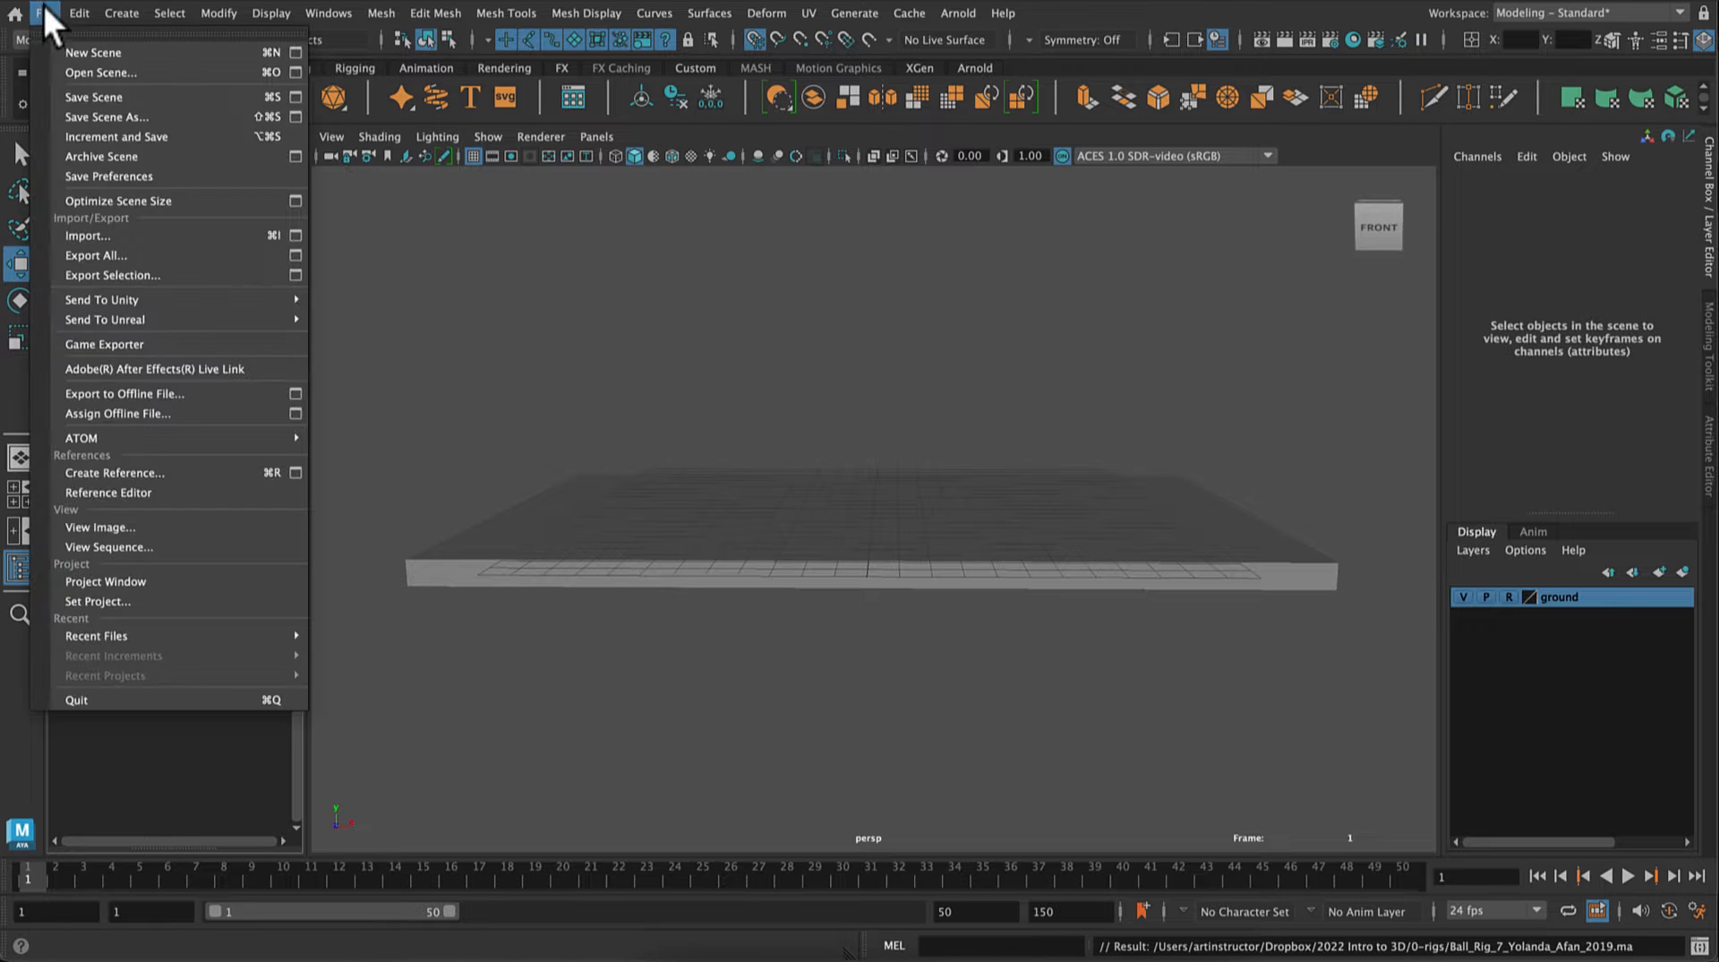
{"action": "left_click", "coordinate": [59, 239]}
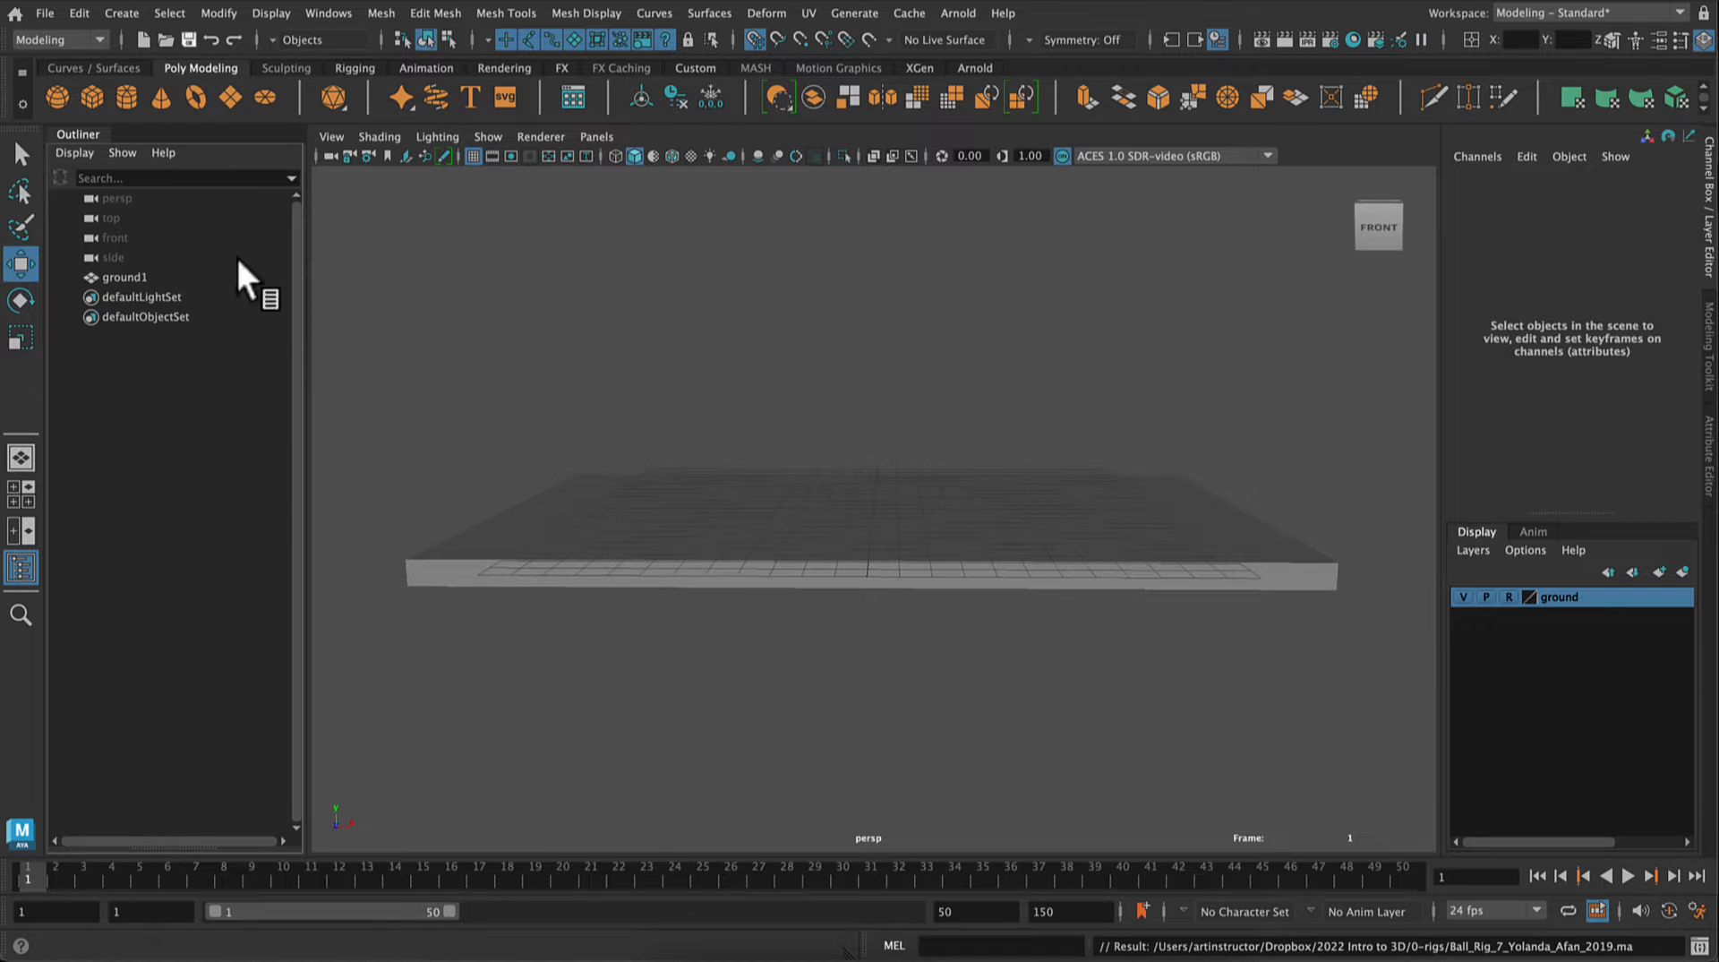
{"action": "left_click", "coordinate": [45, 13]}
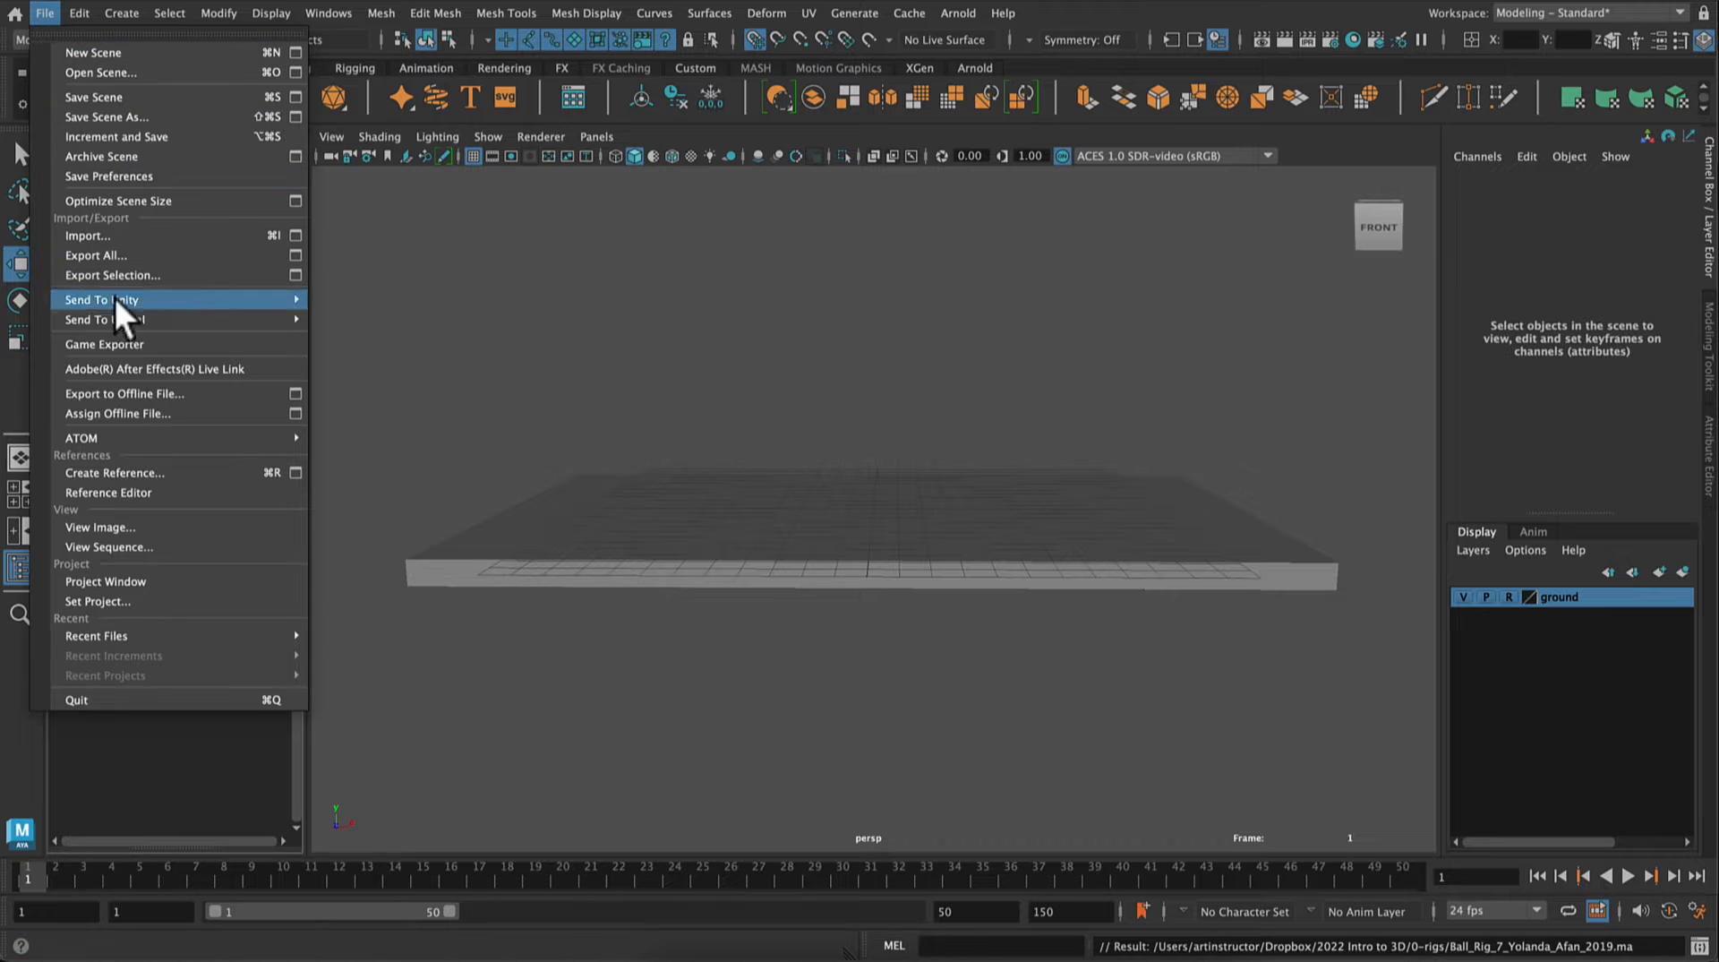
{"action": "left_click", "coordinate": [152, 472]}
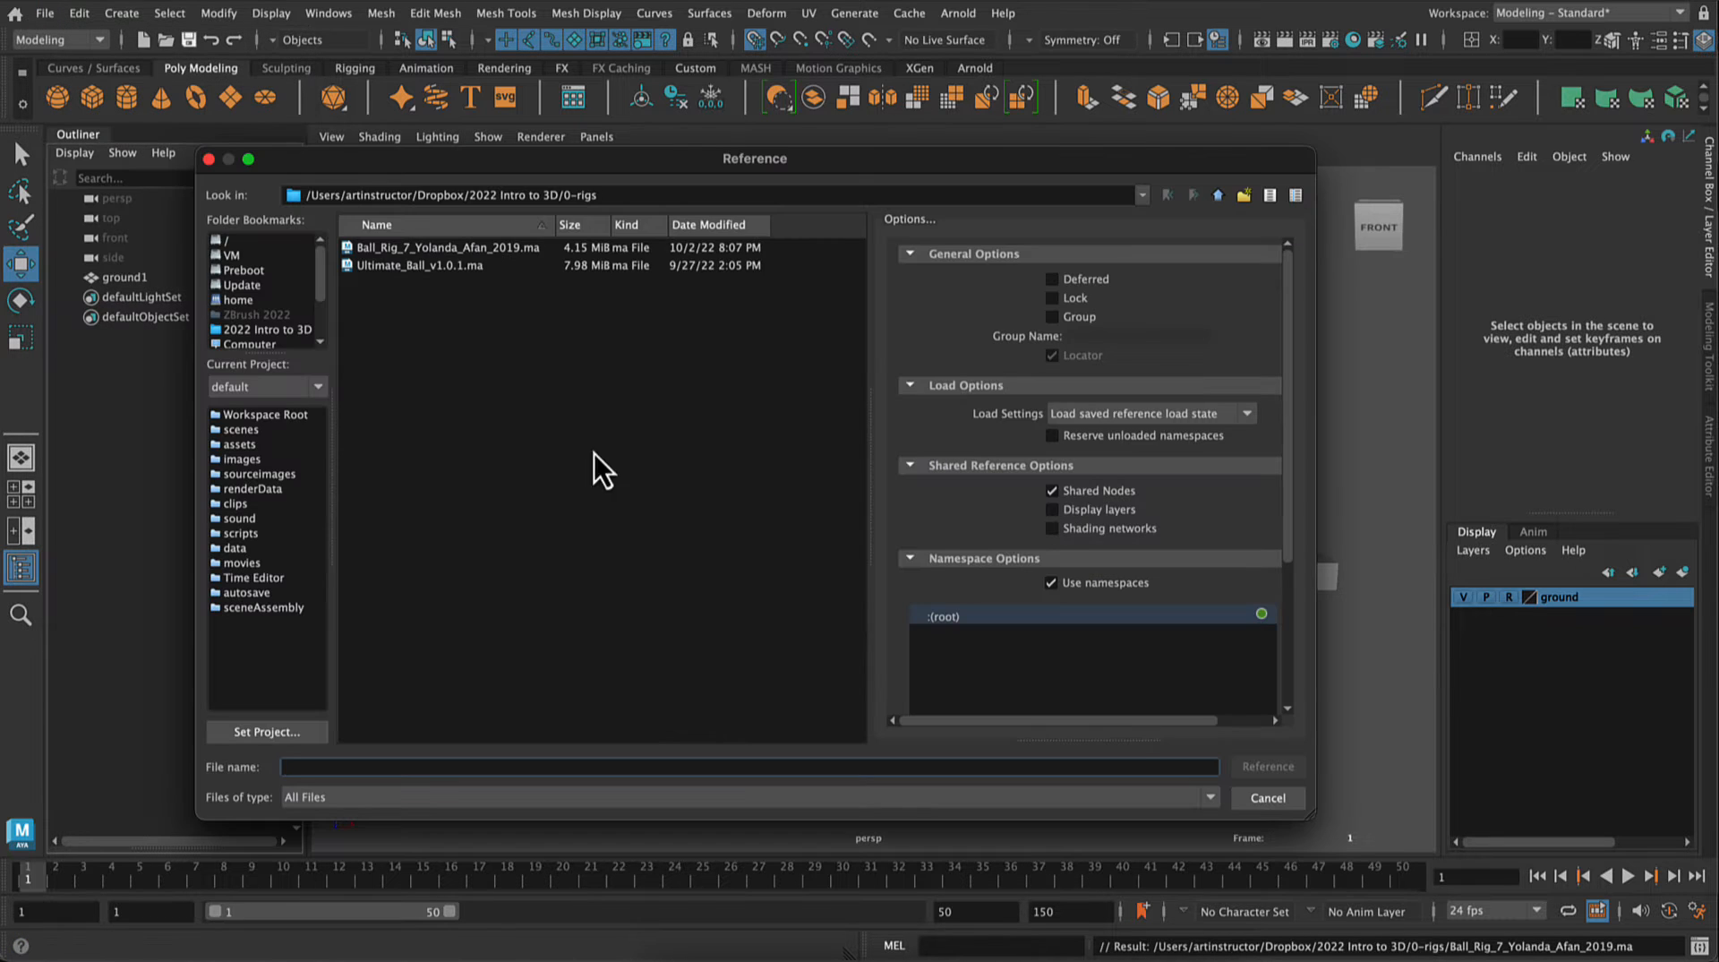
{"action": "left_click", "coordinate": [428, 250]}
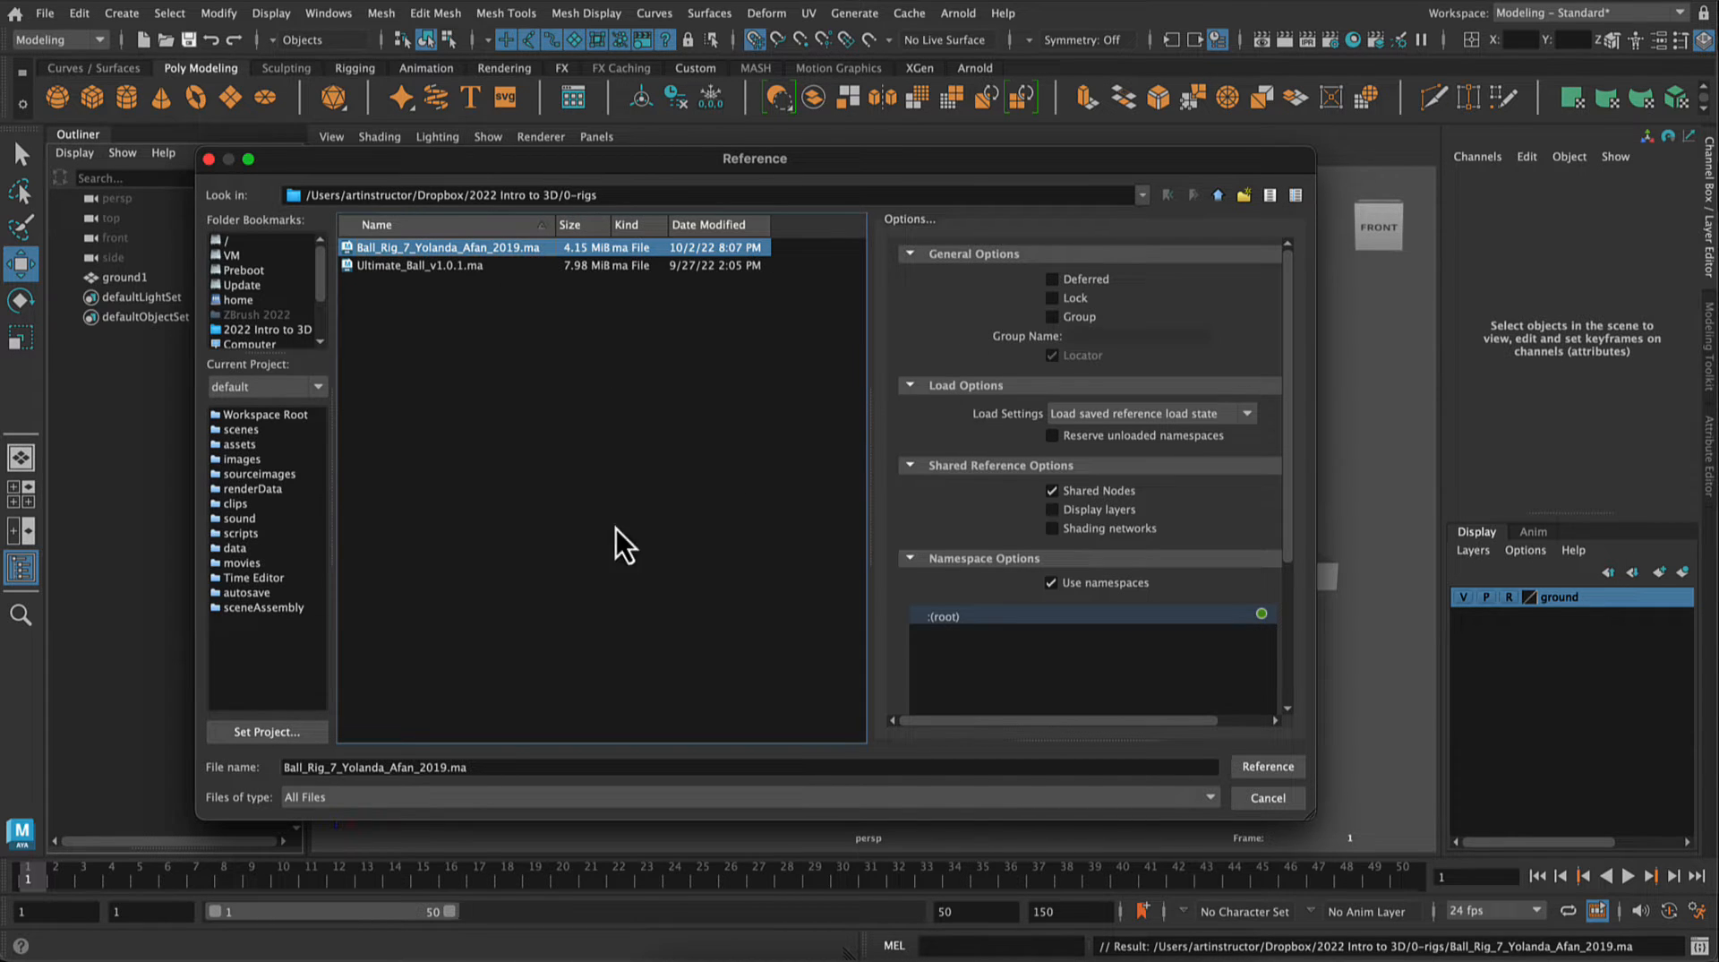
{"action": "left_click", "coordinate": [1262, 766]}
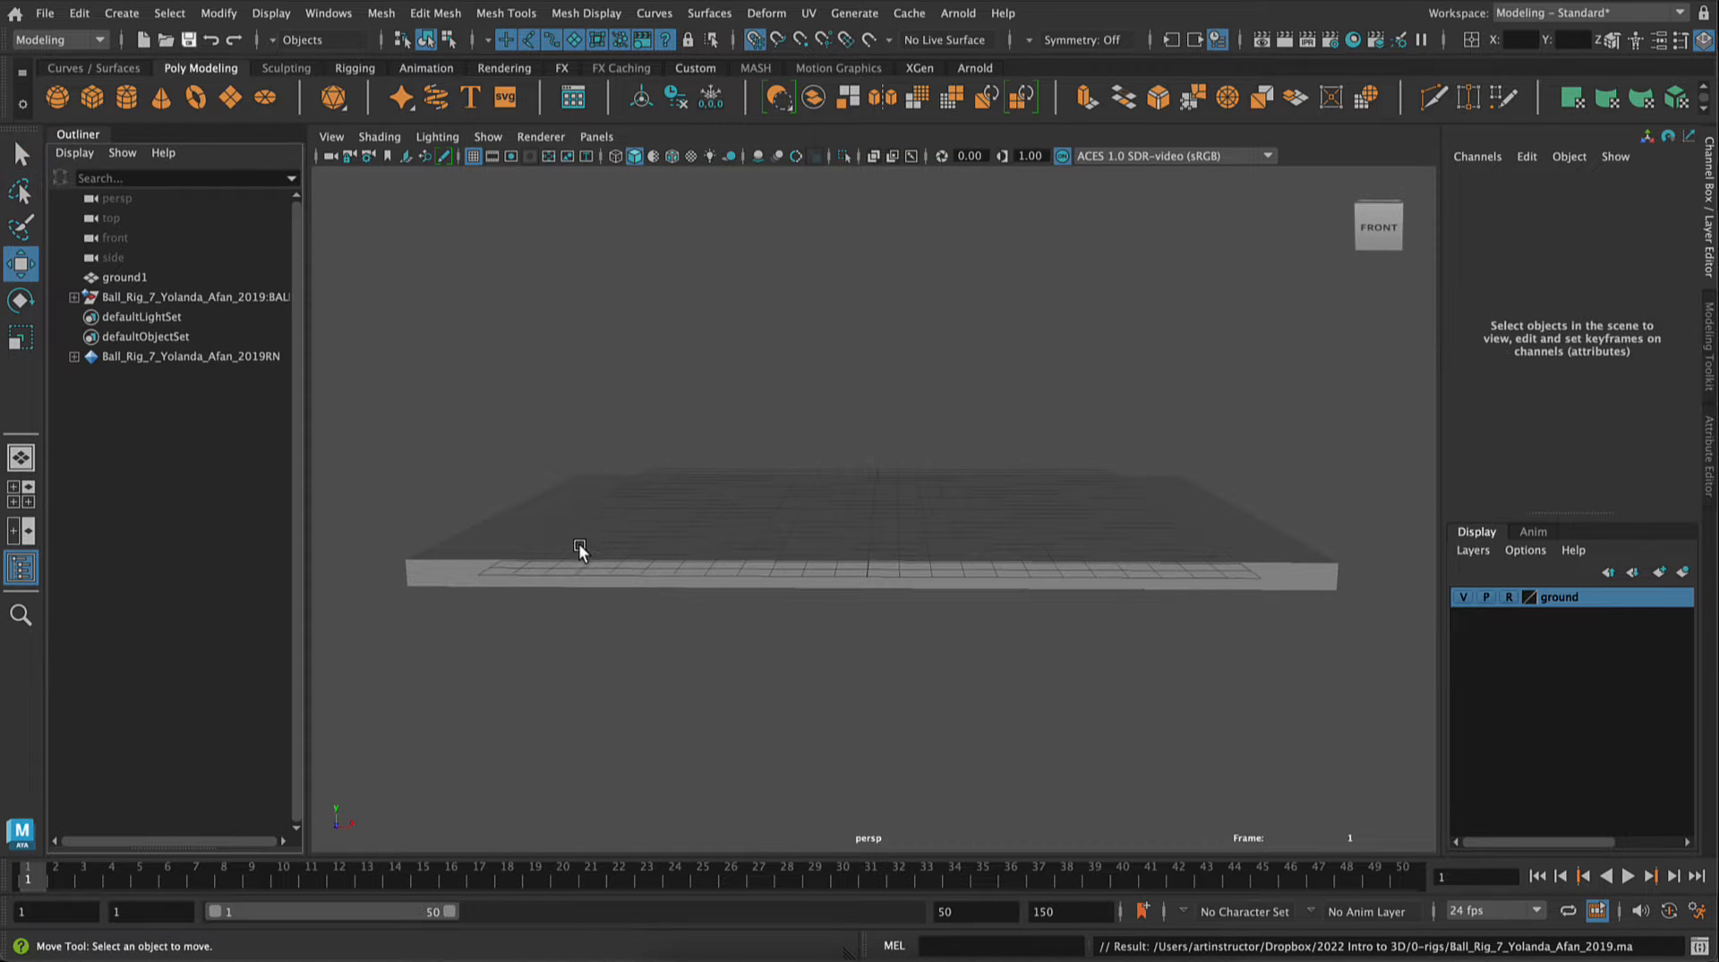
Step: Set the Ball attribute of the rig's plus-shaped extra control to Basket
{"action": "left_click", "coordinate": [102, 297]}
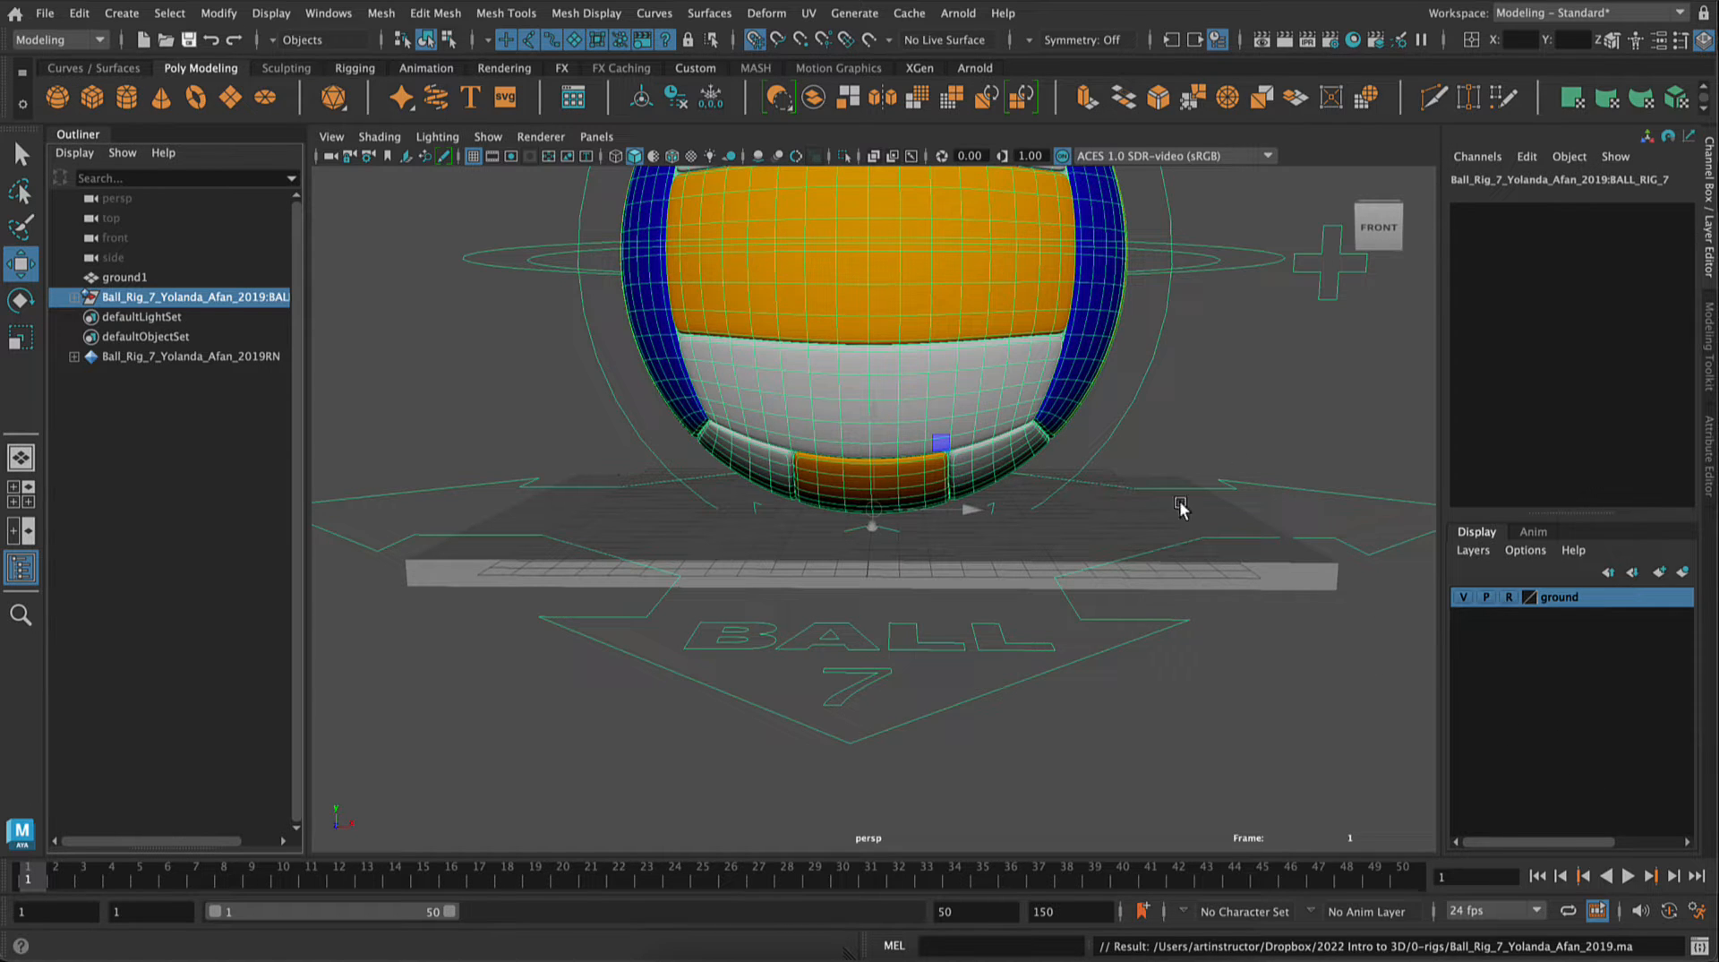
{"action": "left_click", "coordinate": [1339, 291]}
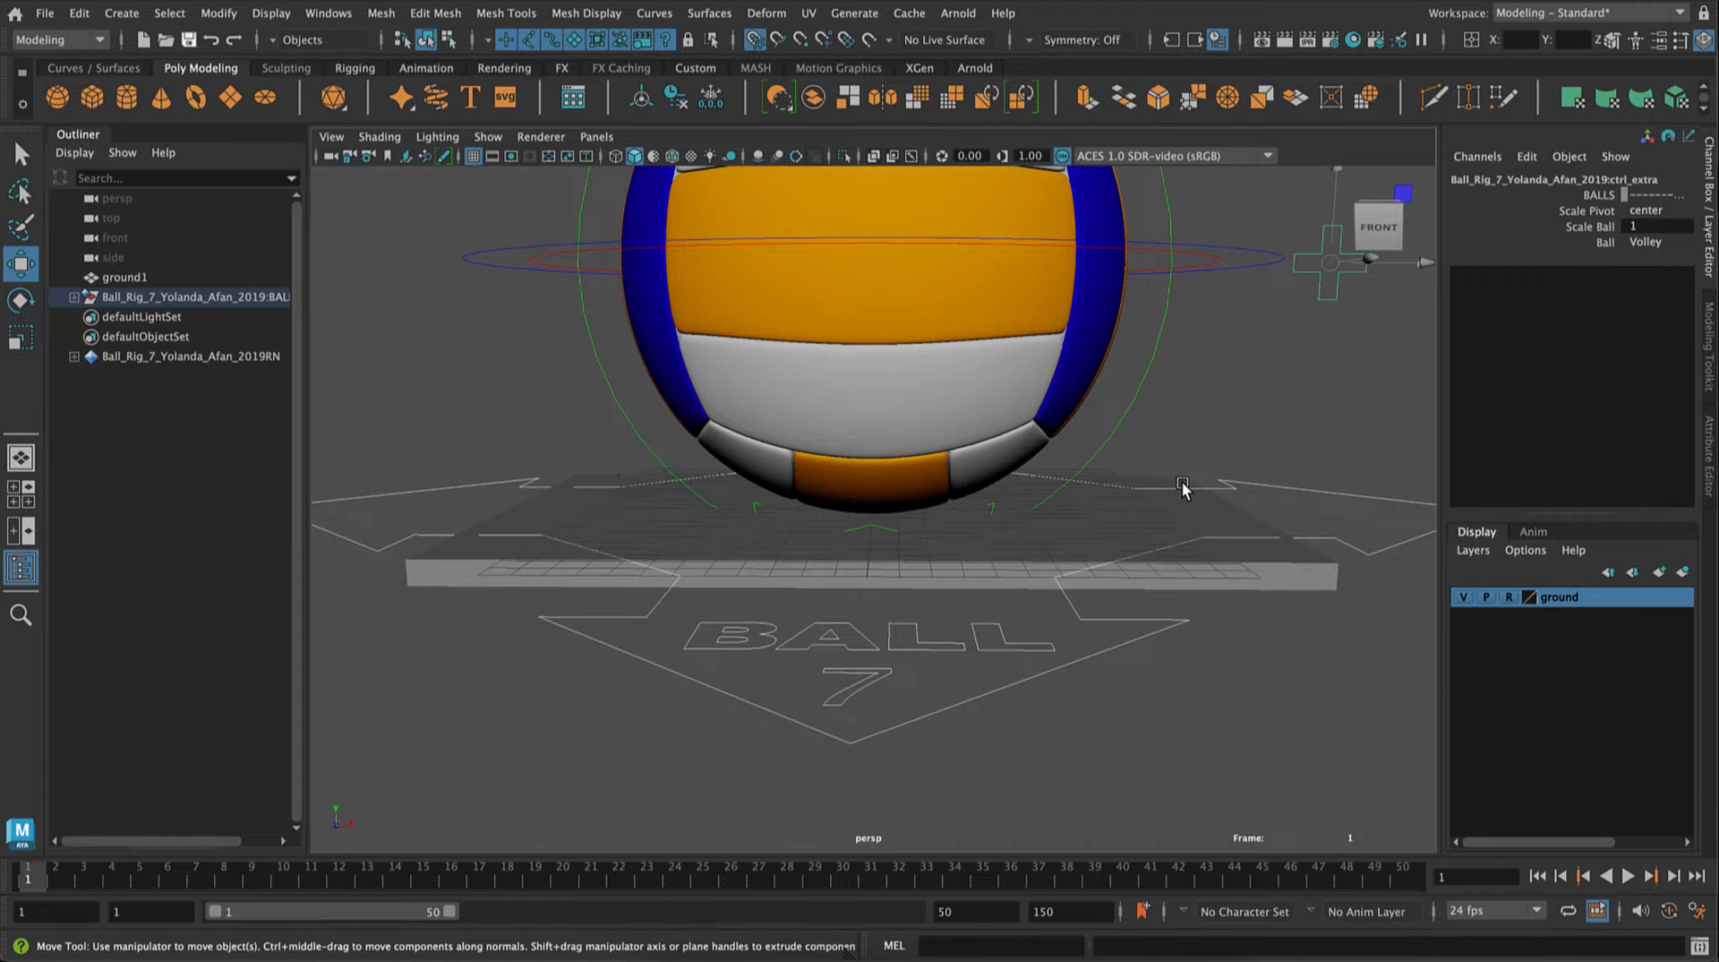
{"action": "left_click_drag", "start_coordinate": [1182, 488], "coordinate": [1152, 460], "text": "alt"}
{"action": "left_click", "coordinate": [1673, 242]}
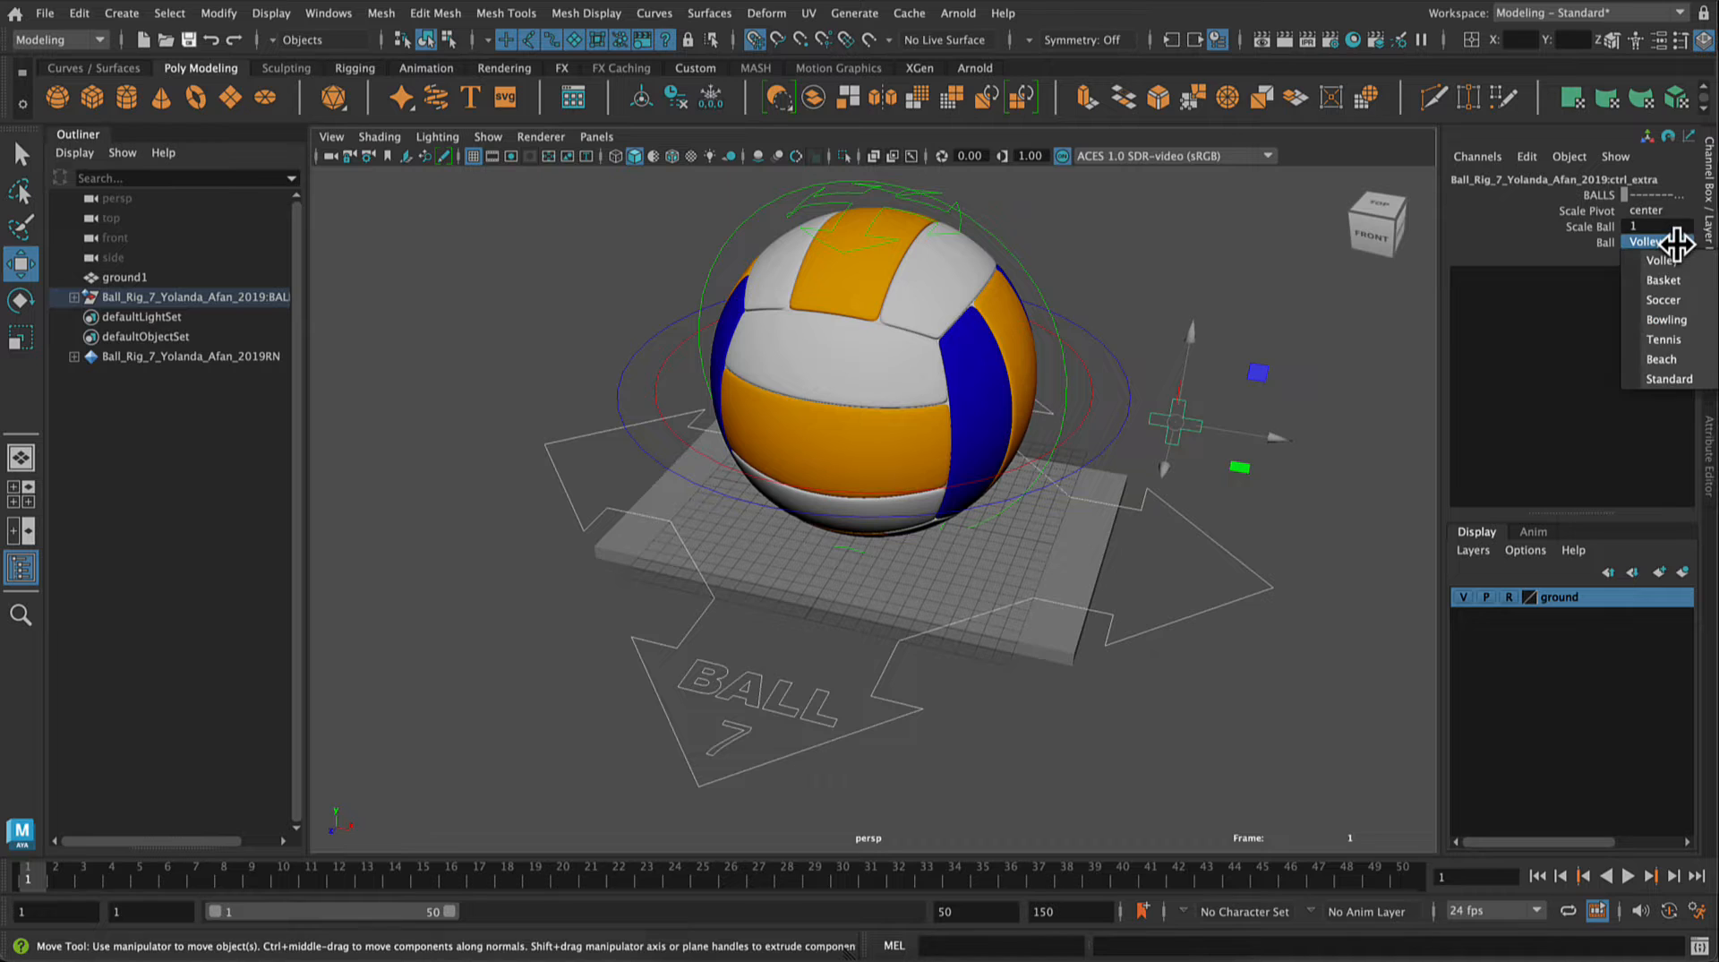
{"action": "left_click", "coordinate": [1663, 280]}
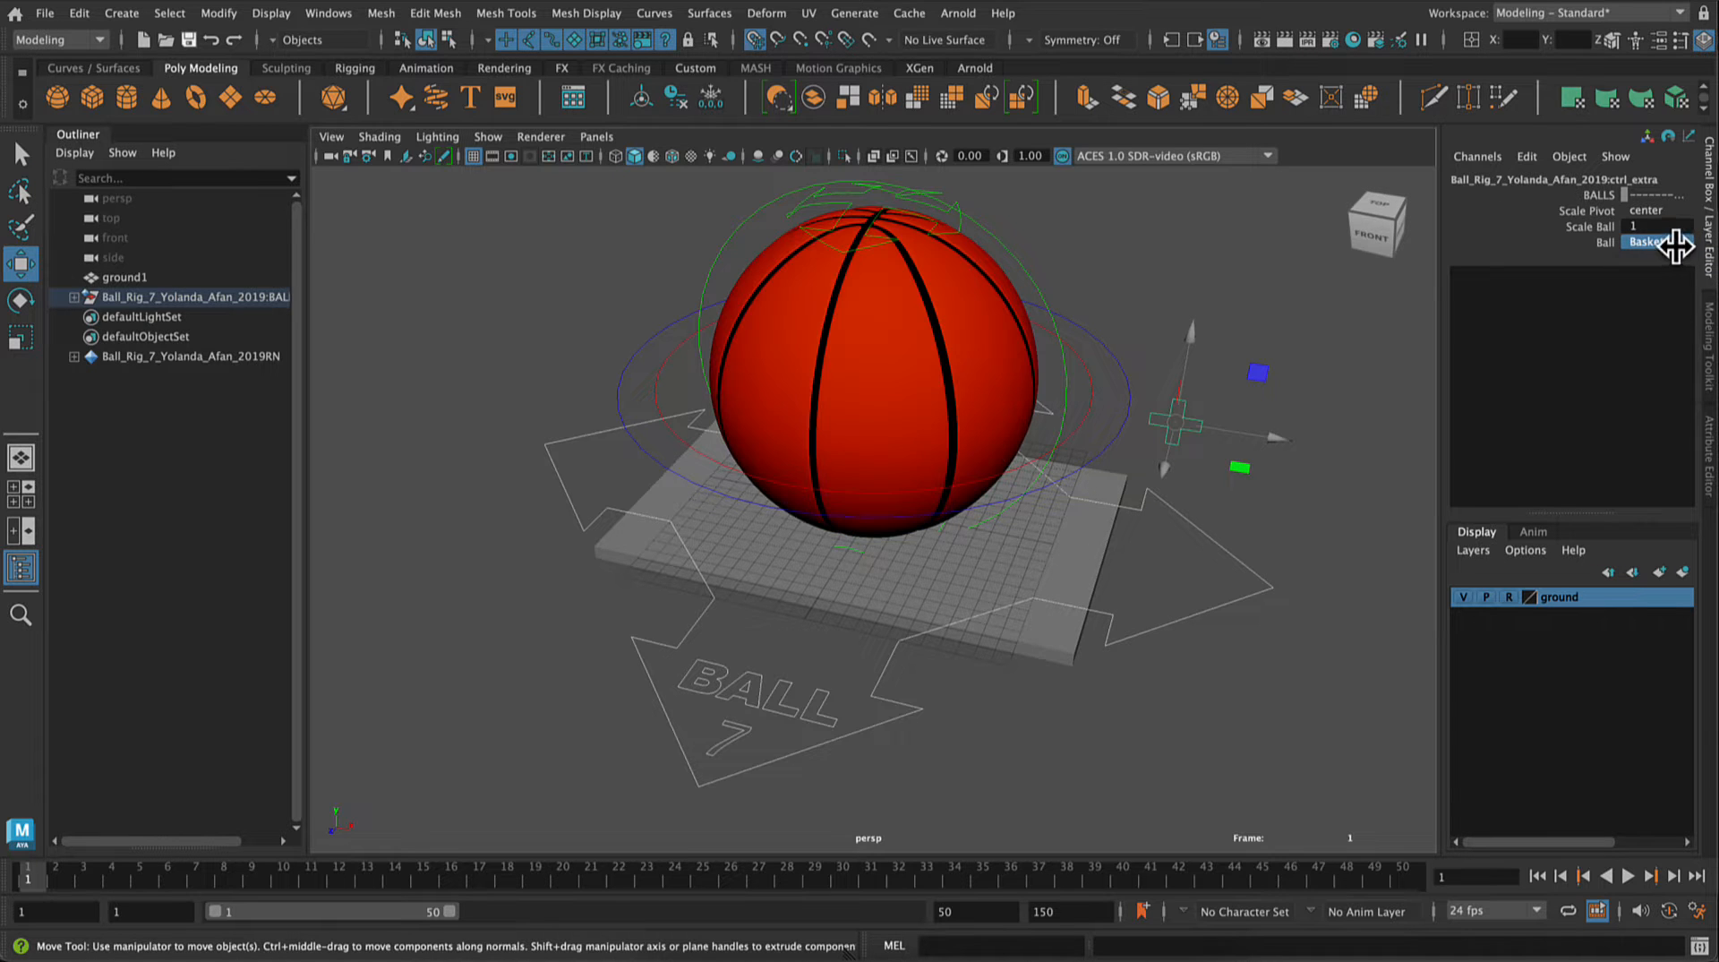
Step: Try the Bowling, Beach and Standard types on the rig's Ball attribute and return it to Basket
{"action": "left_click", "coordinate": [1675, 241]}
{"action": "left_click", "coordinate": [1662, 322]}
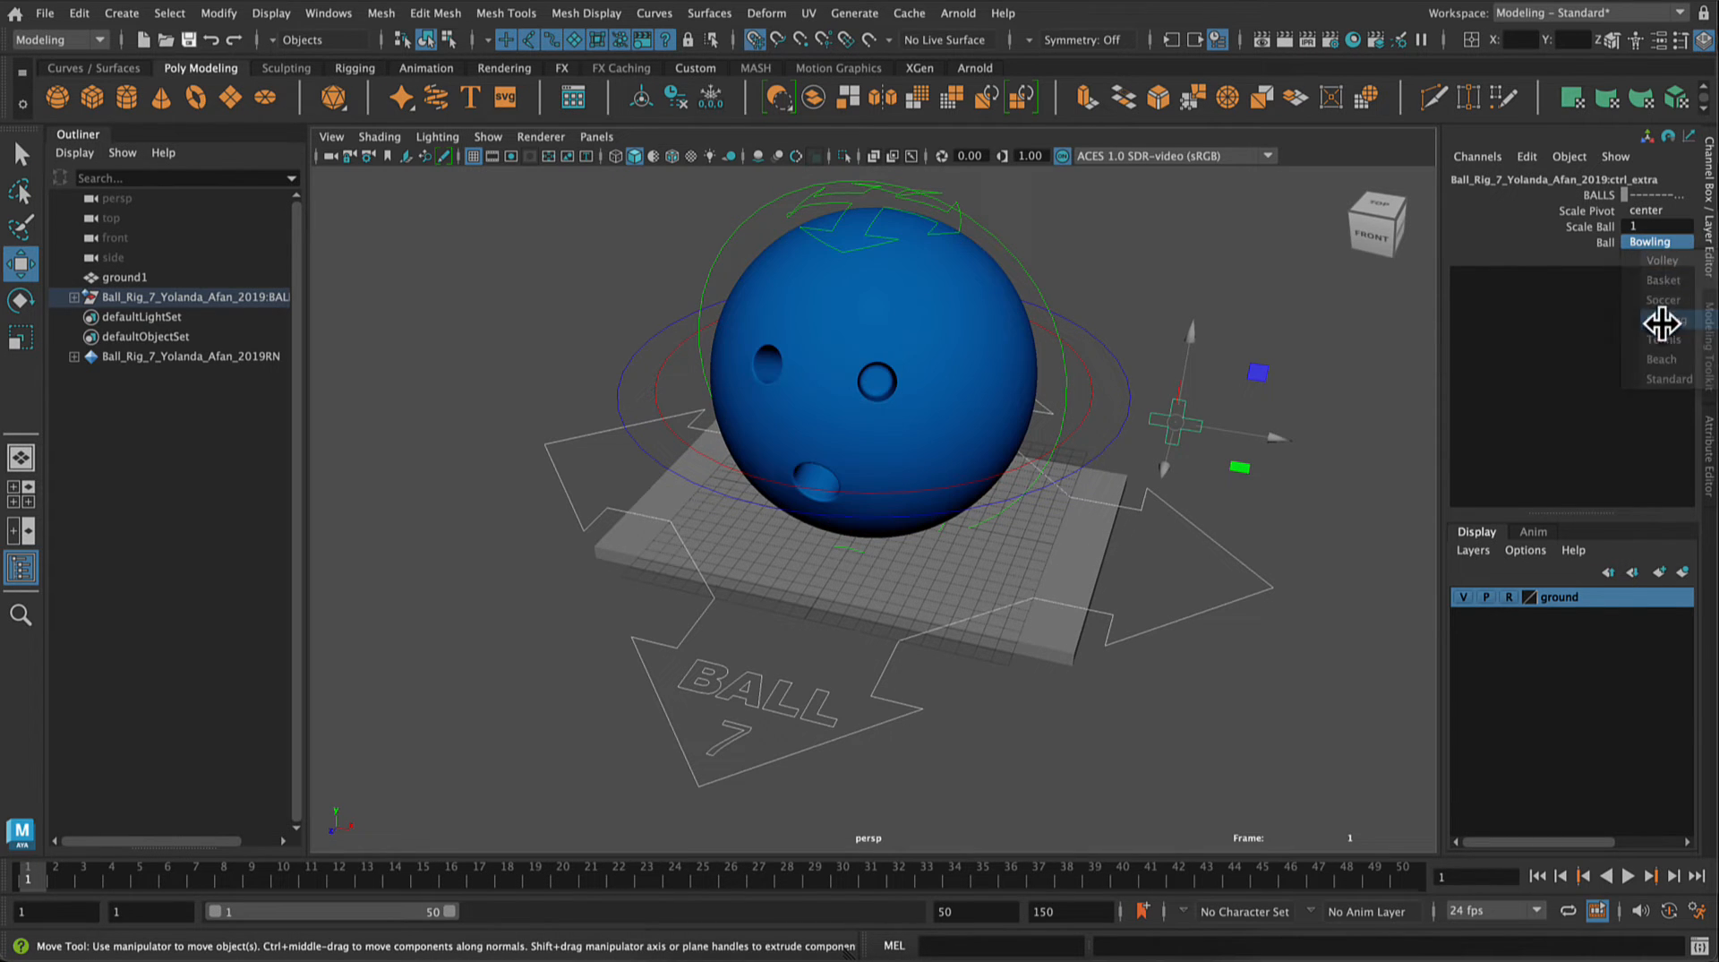
{"action": "left_click", "coordinate": [1681, 240]}
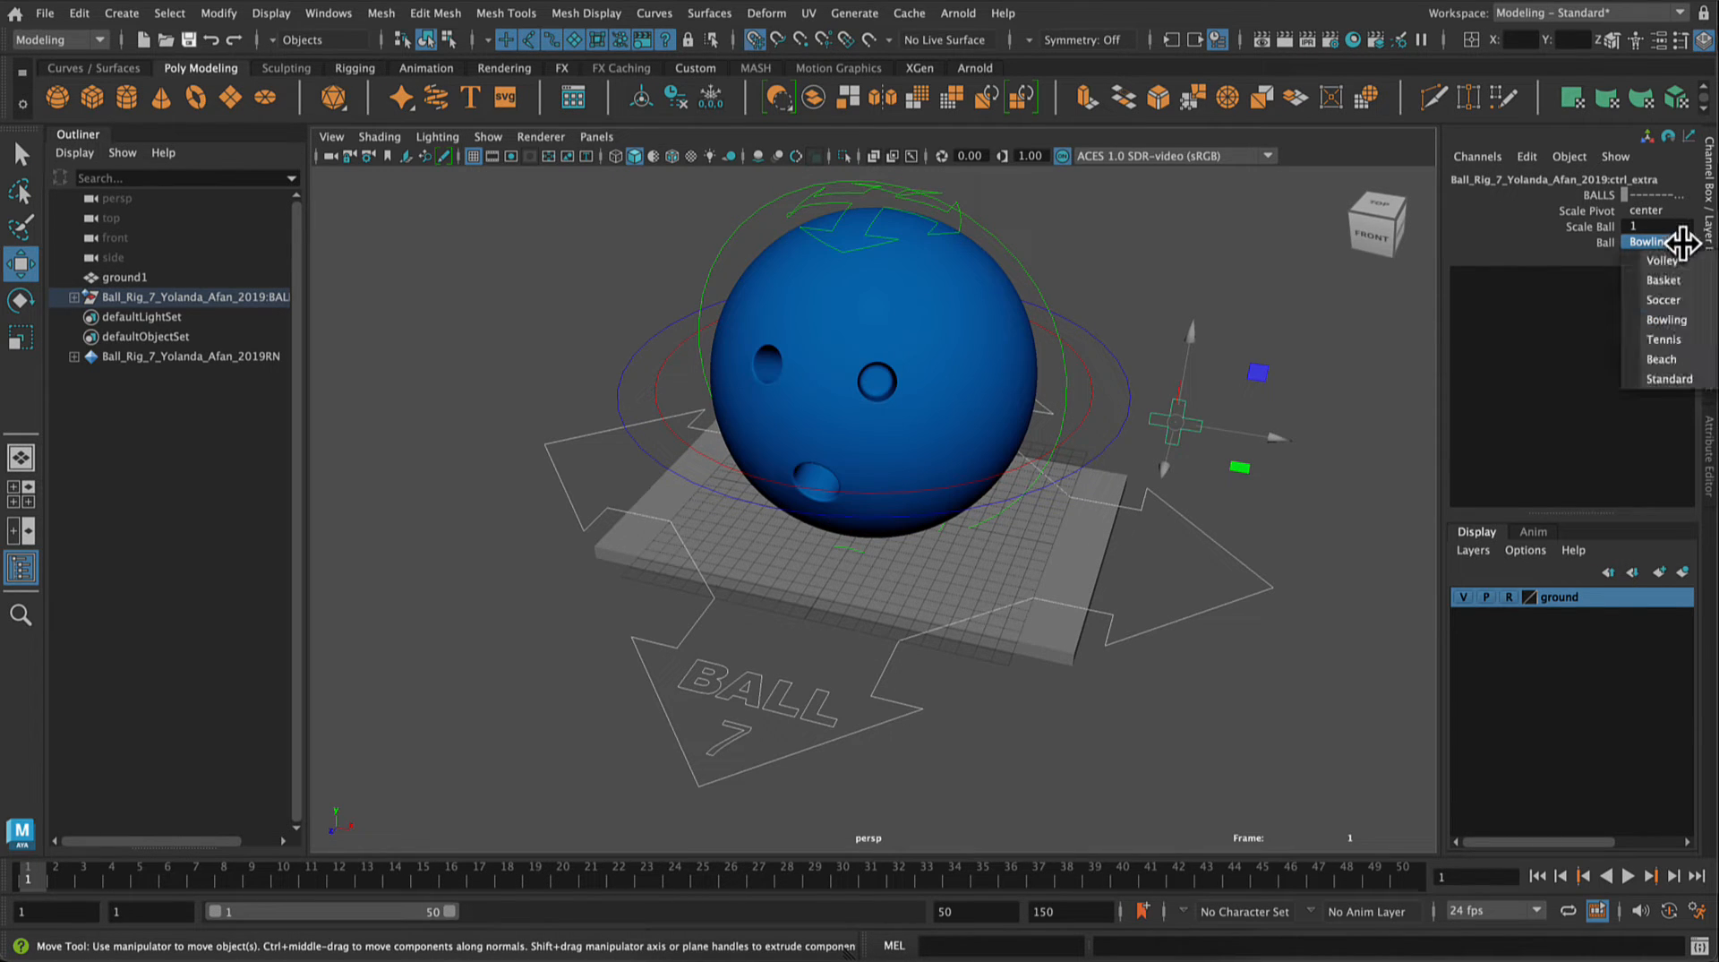
{"action": "left_click", "coordinate": [1663, 357]}
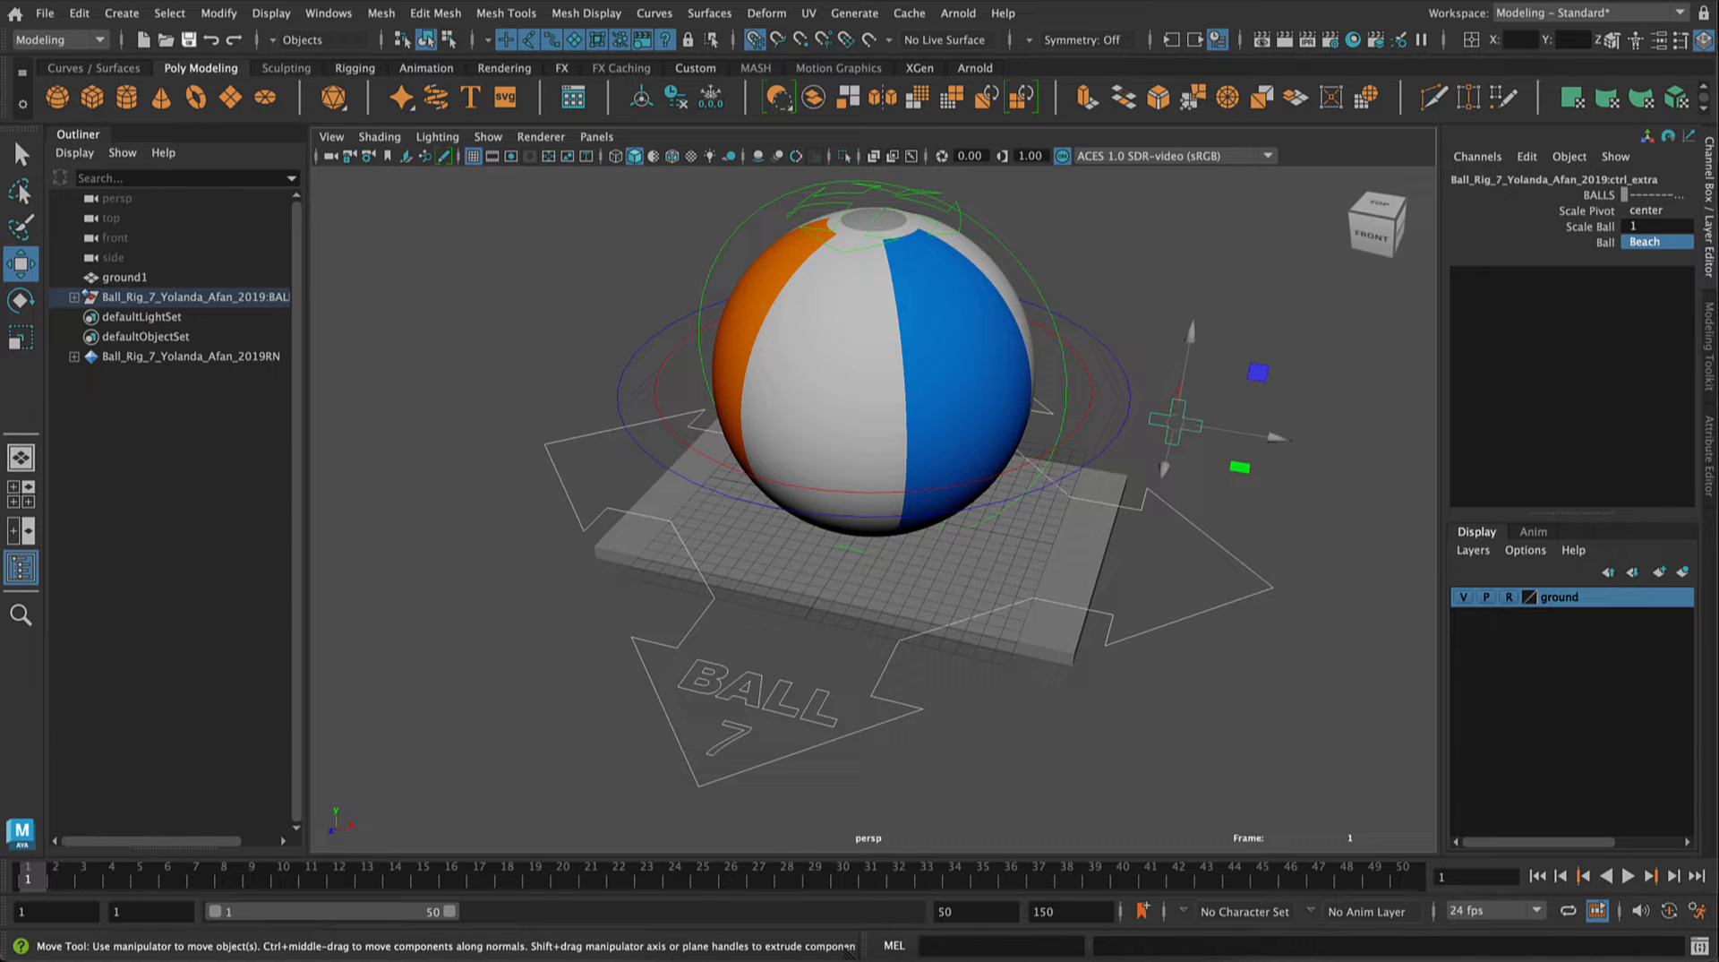
{"action": "left_click", "coordinate": [1656, 242]}
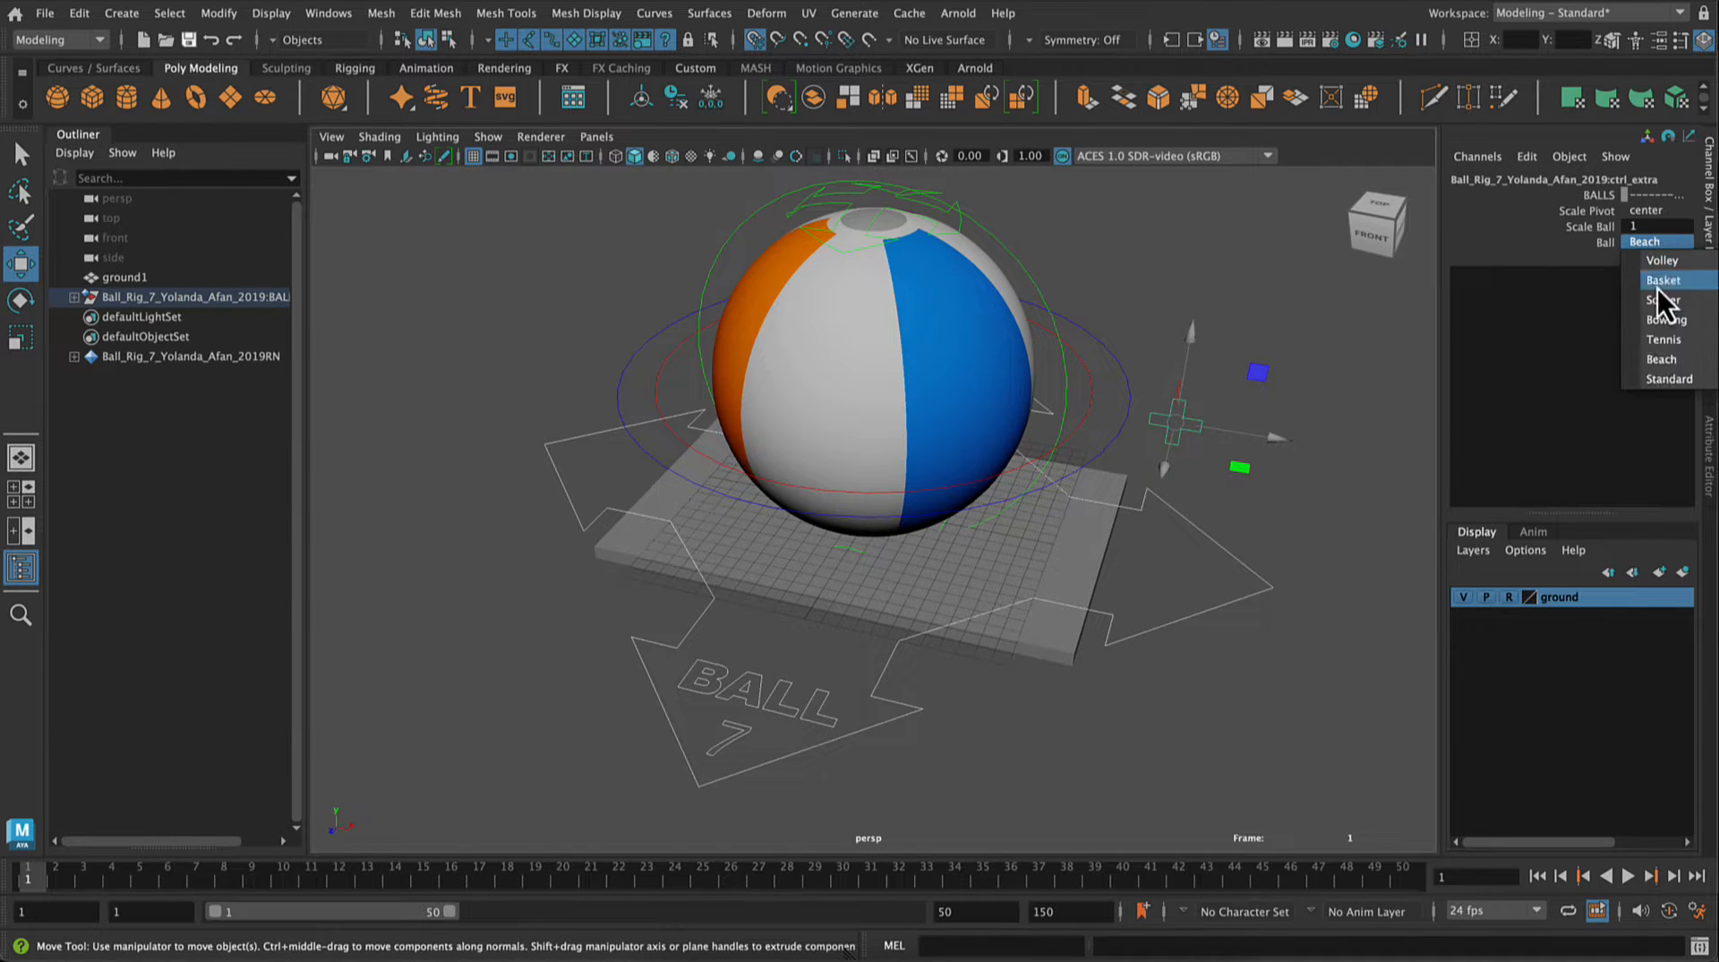
{"action": "left_click", "coordinate": [1652, 380]}
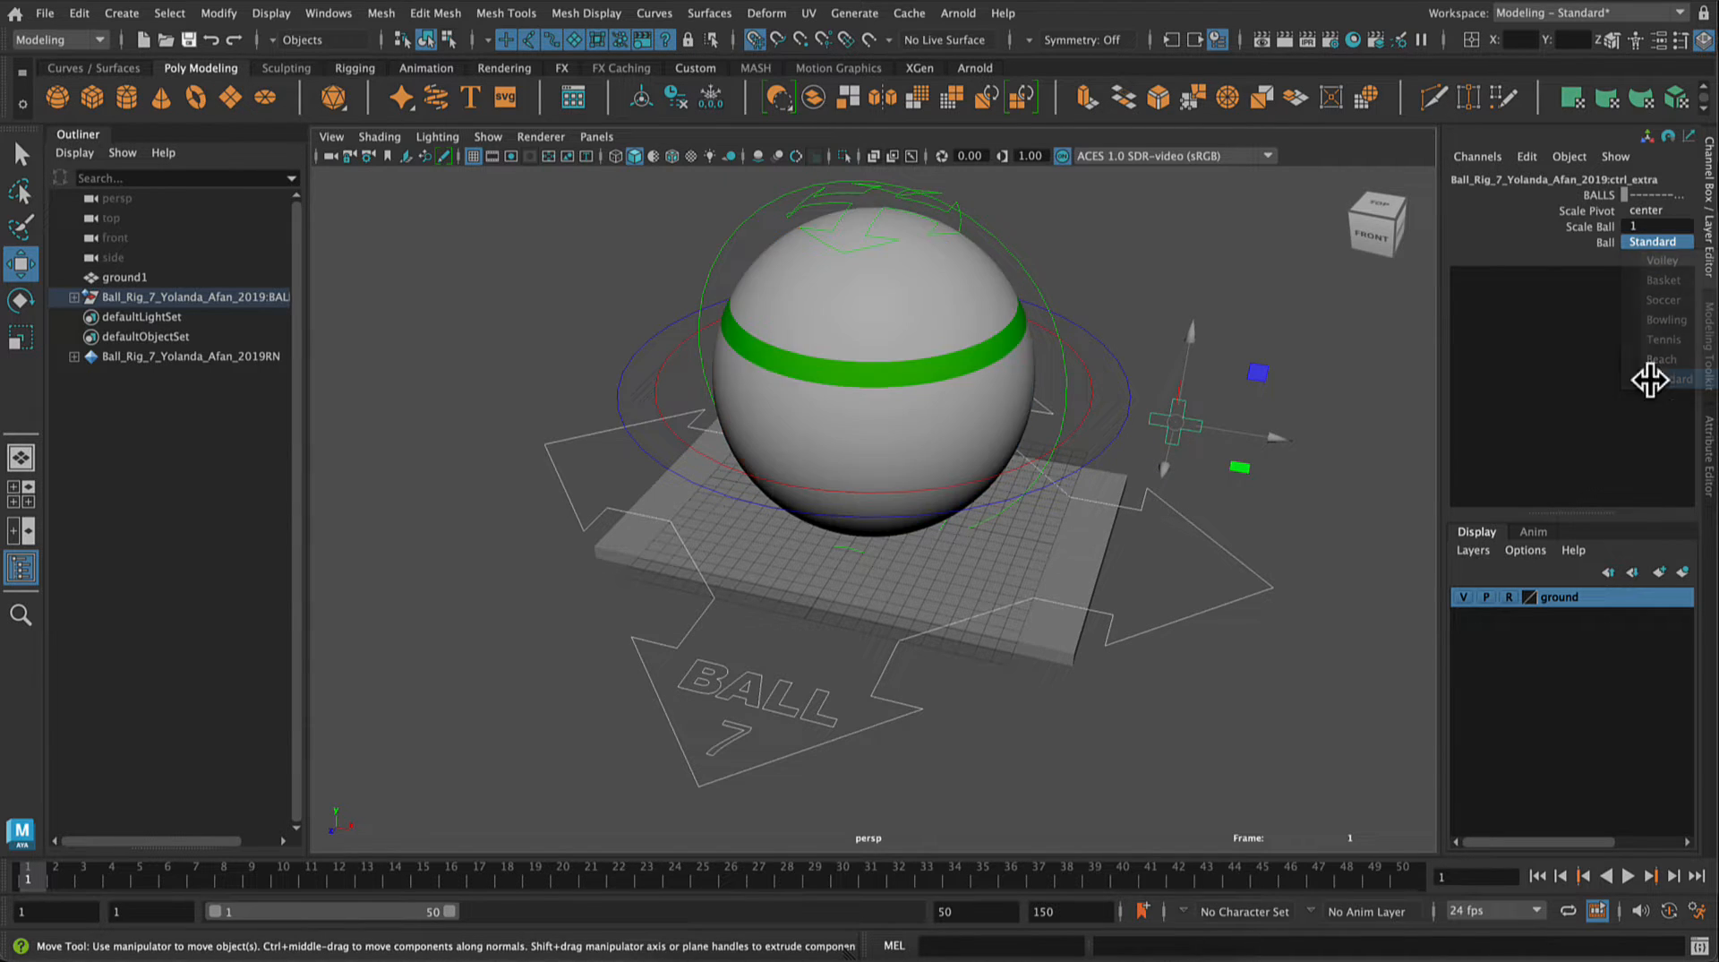
{"action": "left_click", "coordinate": [1670, 242]}
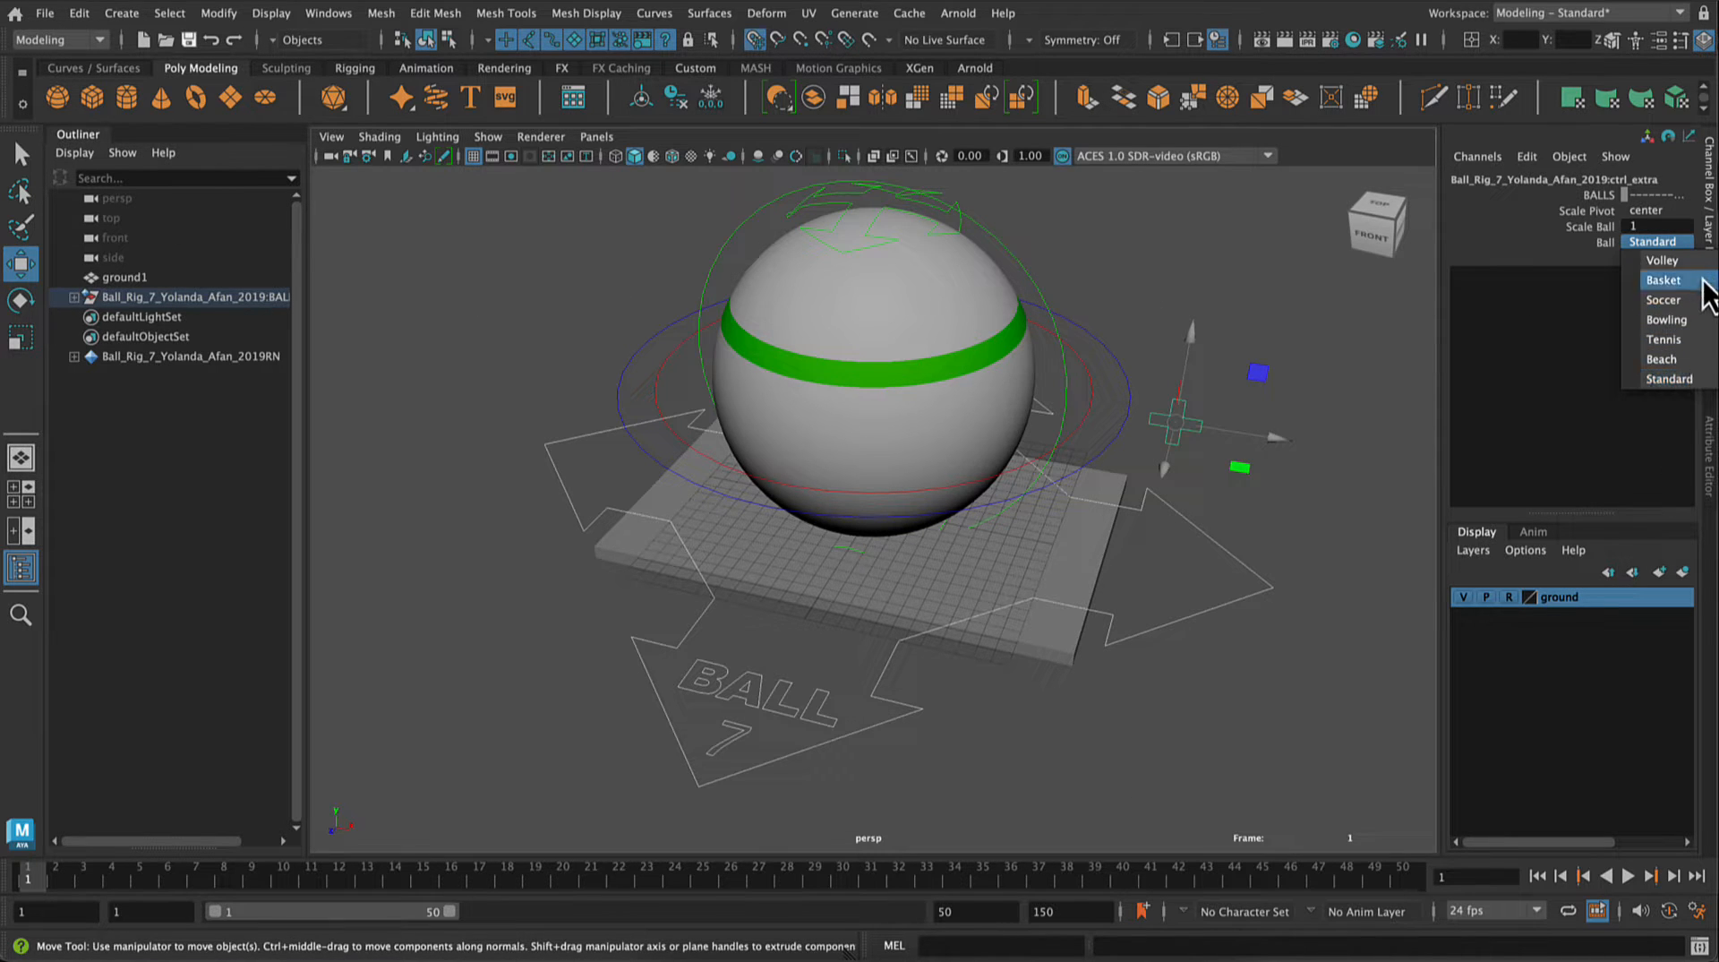
{"action": "left_click", "coordinate": [1663, 281]}
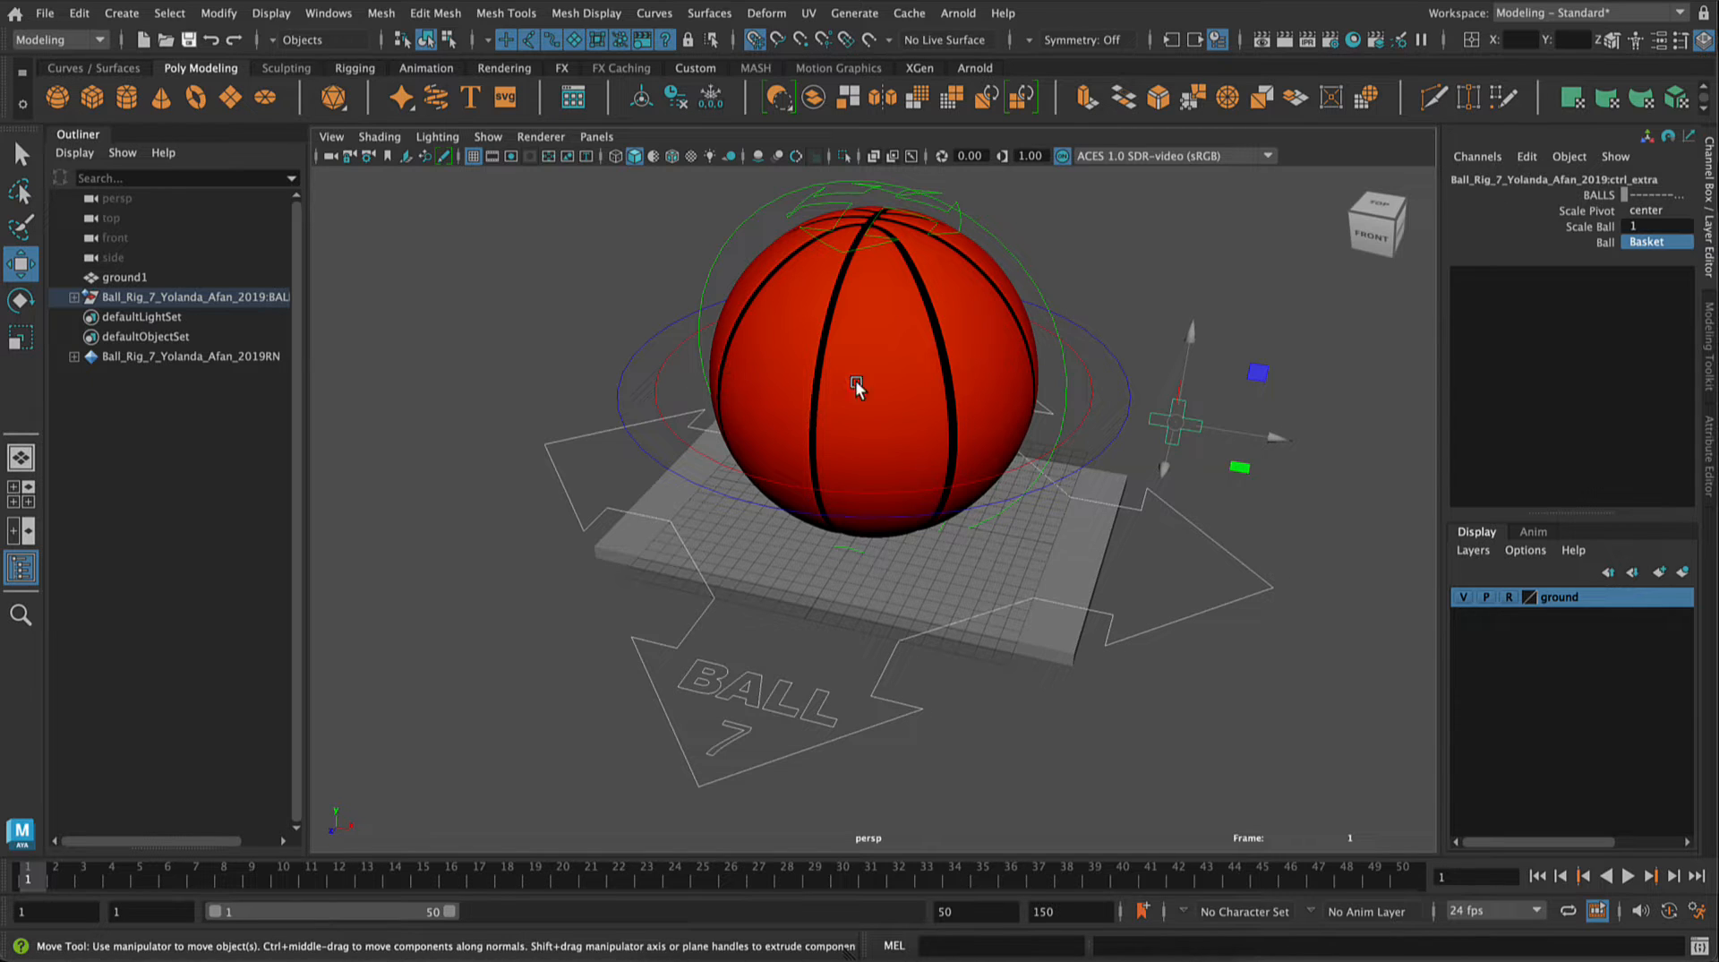
Step: Set the Global Scale of the ball rig's arrow-shaped main control to 0.1
{"action": "left_click", "coordinate": [1178, 557]}
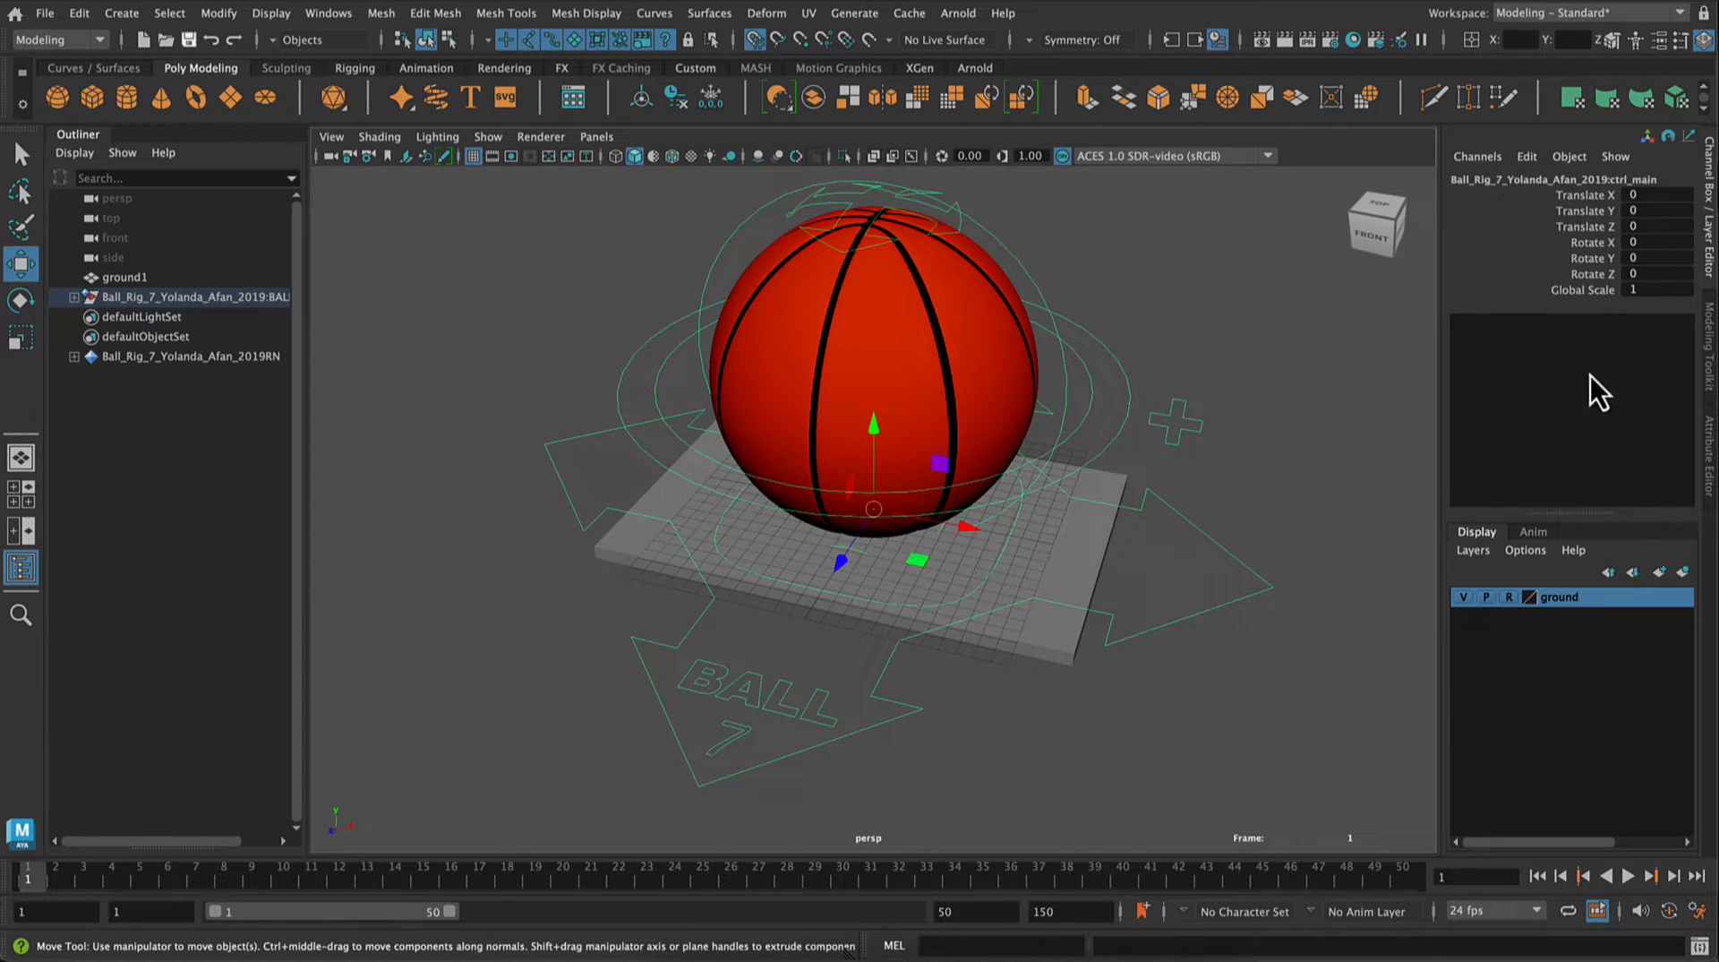
{"action": "left_click", "coordinate": [1147, 564]}
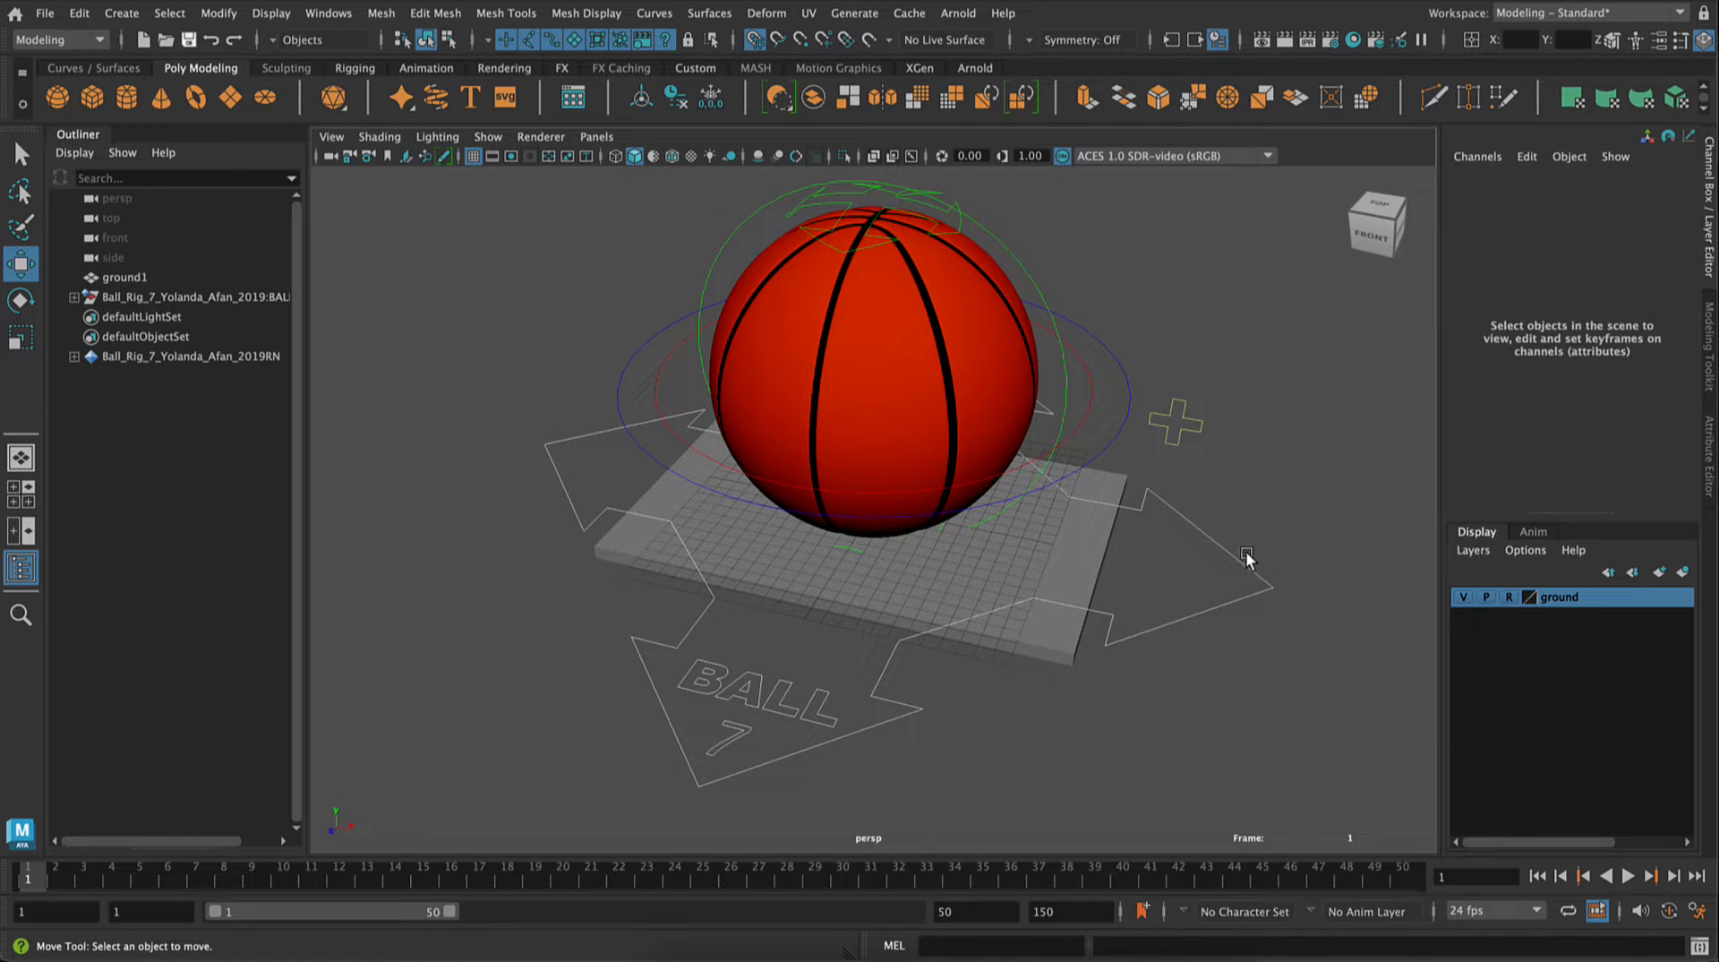
{"action": "key", "text": "ctrl"}
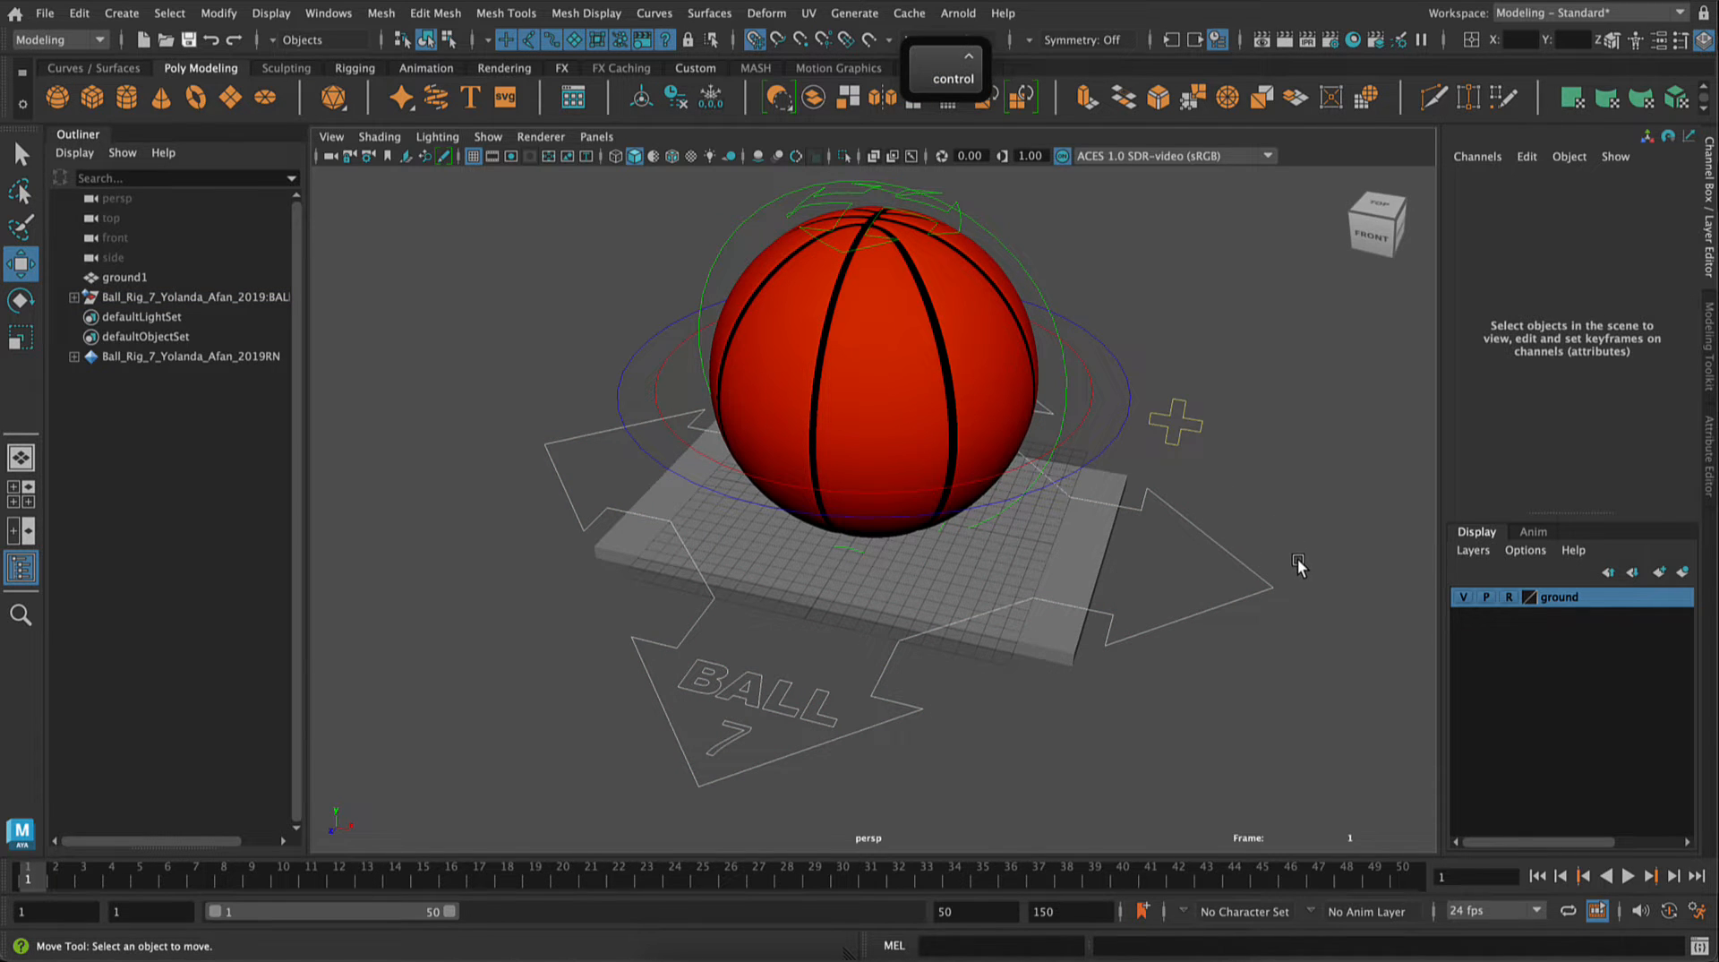
{"action": "left_click_drag", "start_coordinate": [1297, 567], "coordinate": [1305, 561], "text": "alt"}
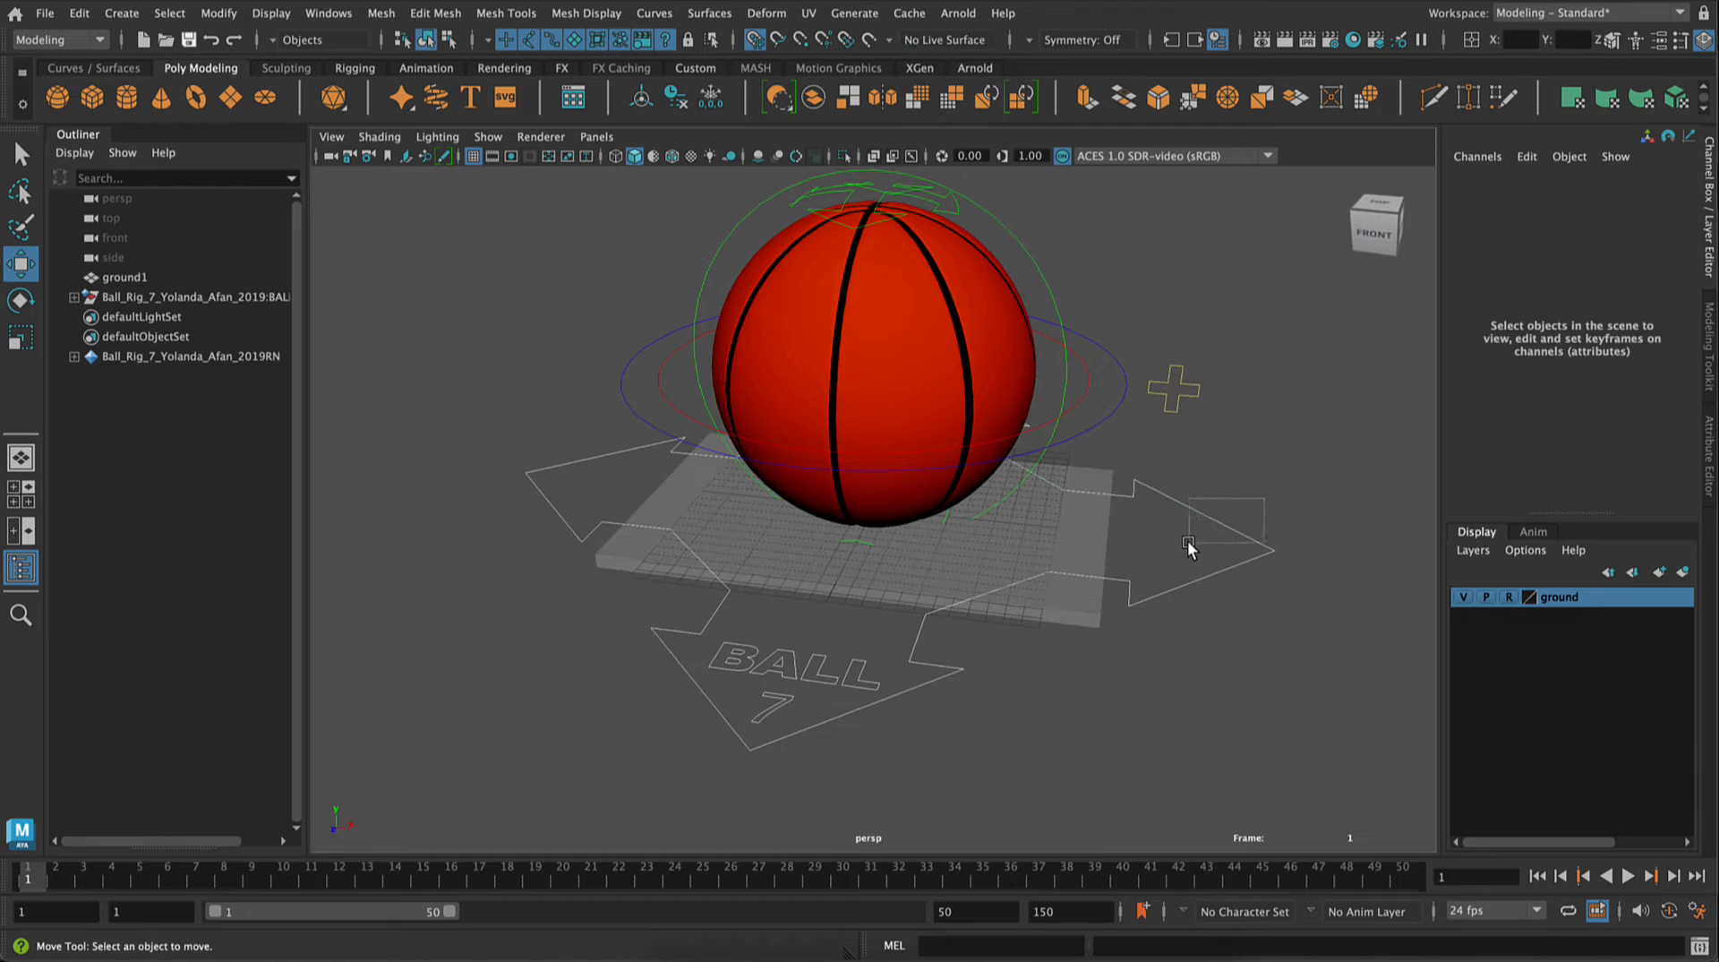
{"action": "left_click", "coordinate": [1189, 543]}
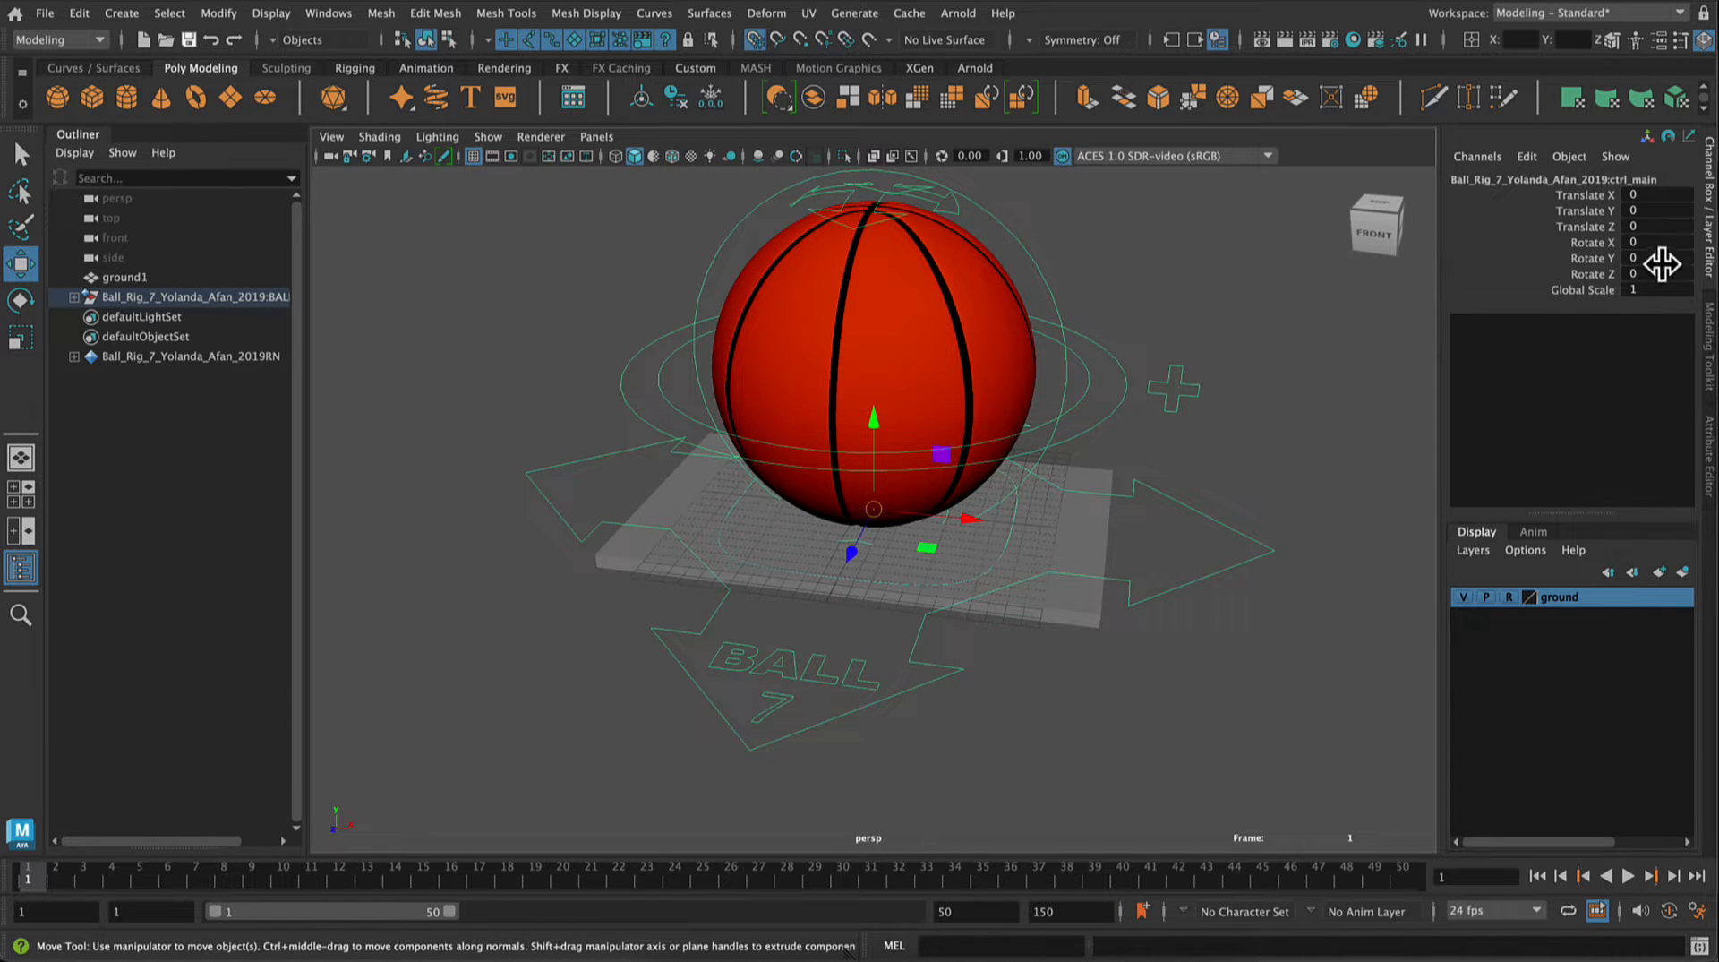
{"action": "left_click", "coordinate": [1657, 292]}
{"action": "type", "text": ".1"}
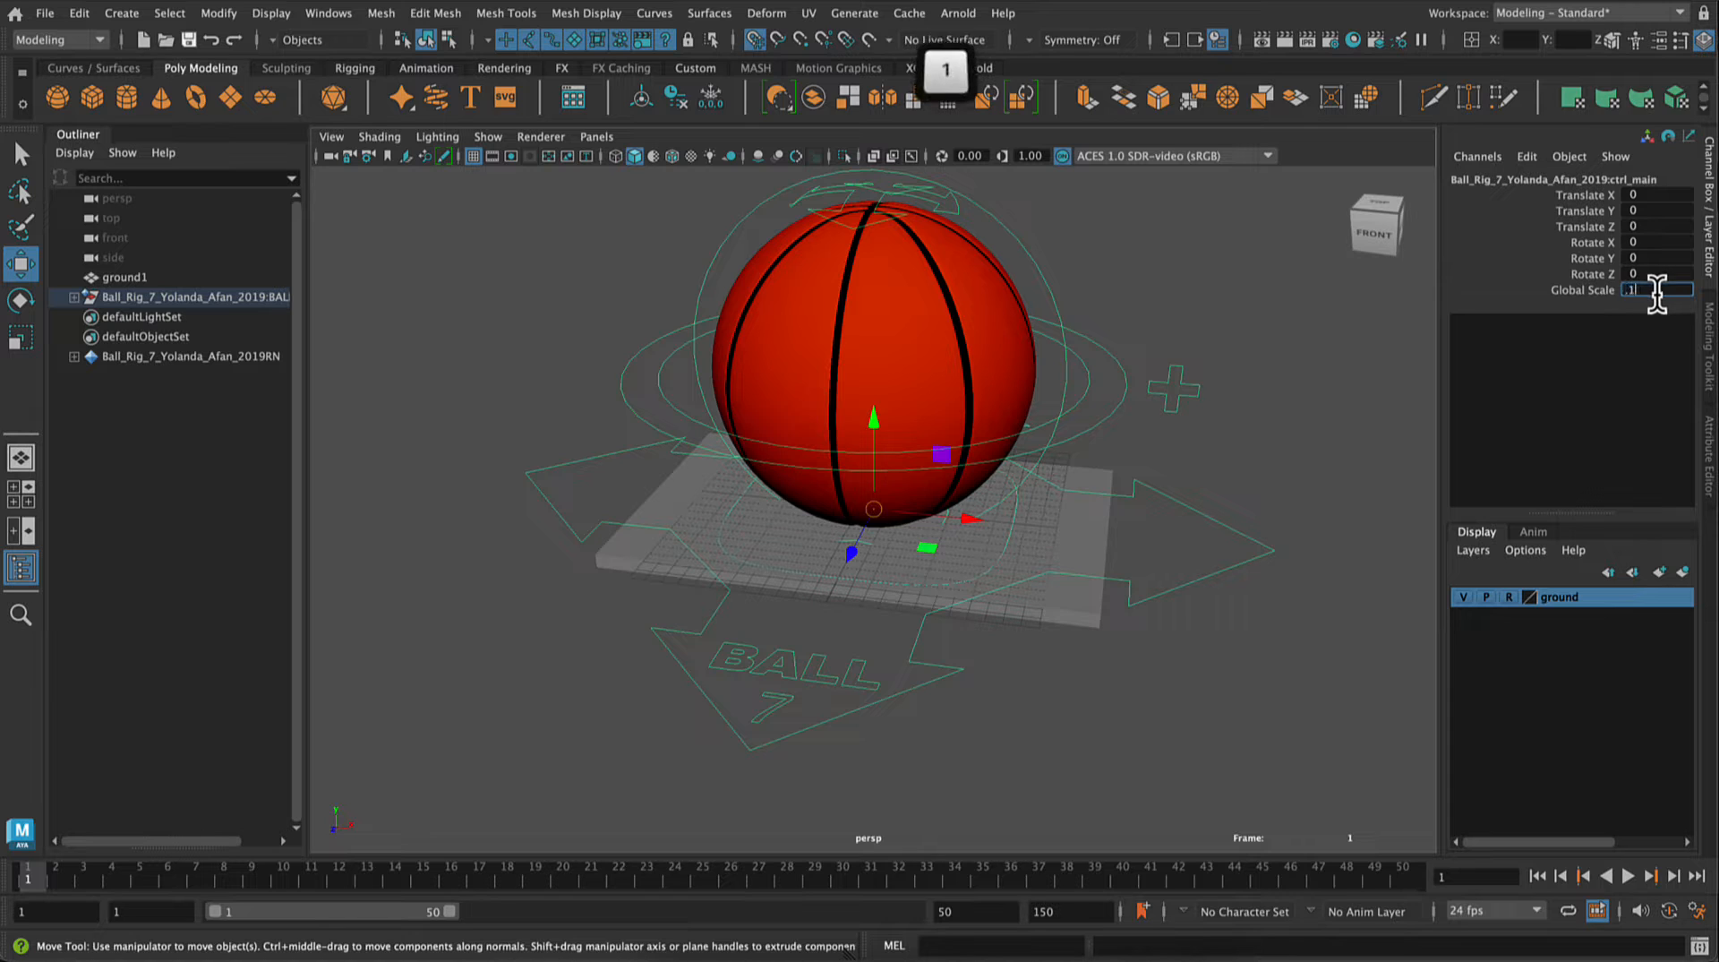
{"action": "key", "text": "Return"}
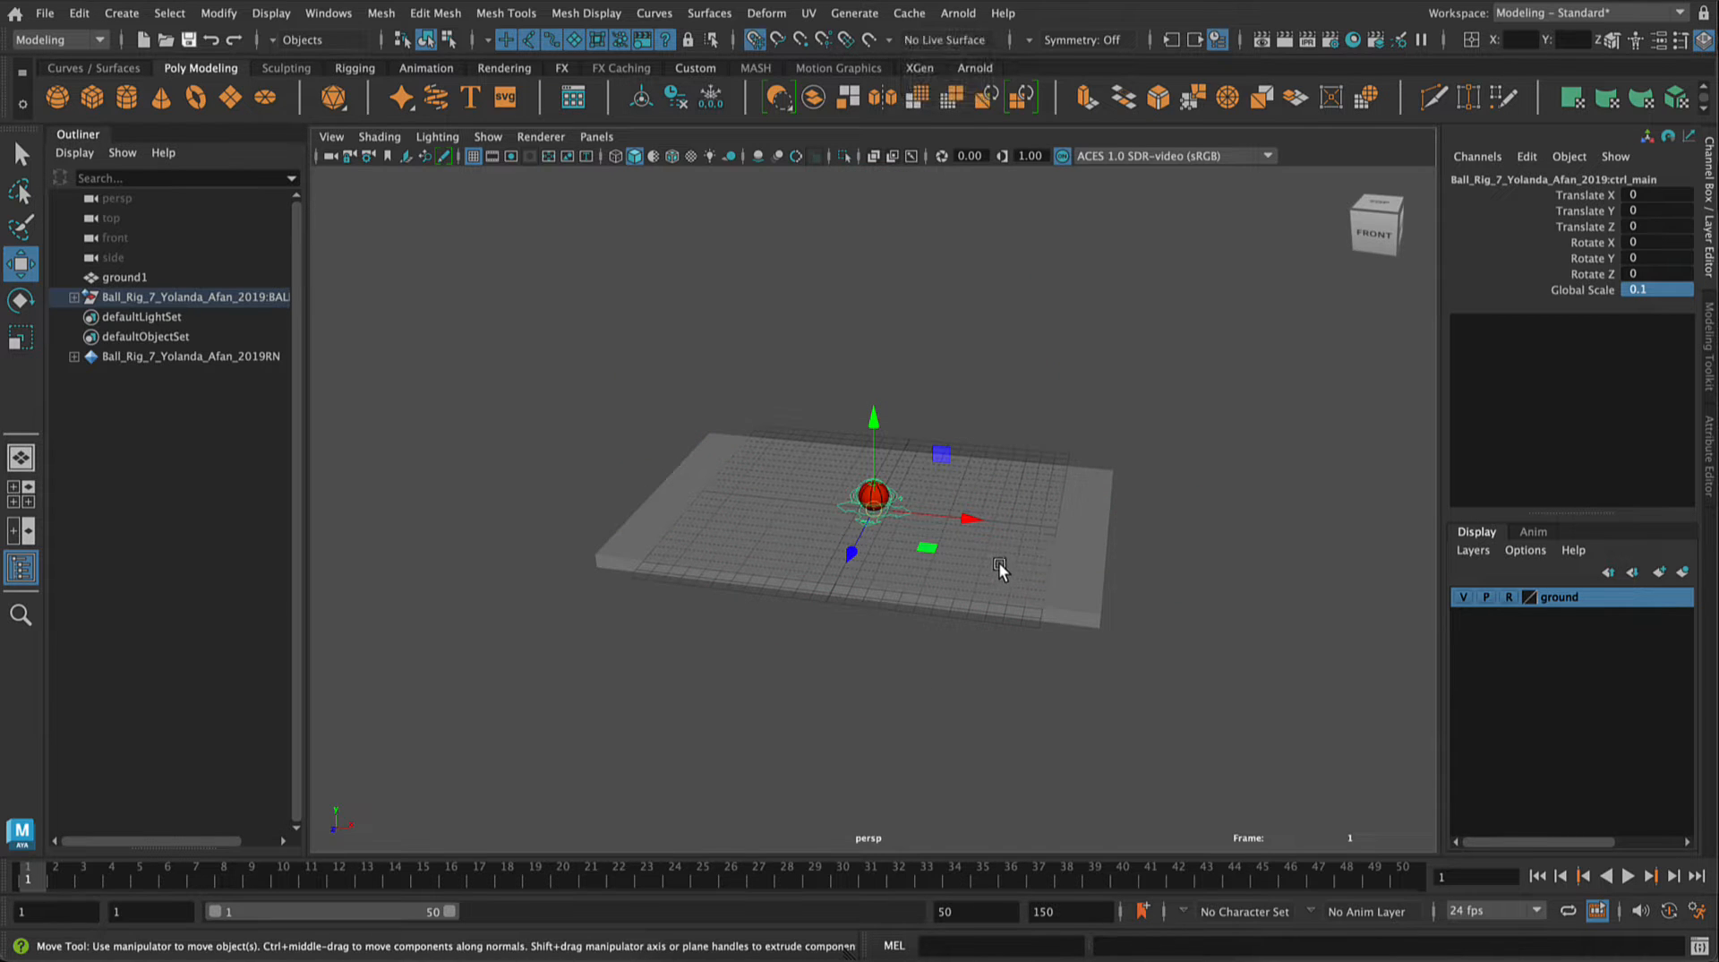
Step: Examine the scaled ball rig, checking the channels of its plus-shaped extra control and the translate control around the ball
{"action": "right_click_drag", "start_coordinate": [1005, 567], "coordinate": [1374, 774], "text": "alt"}
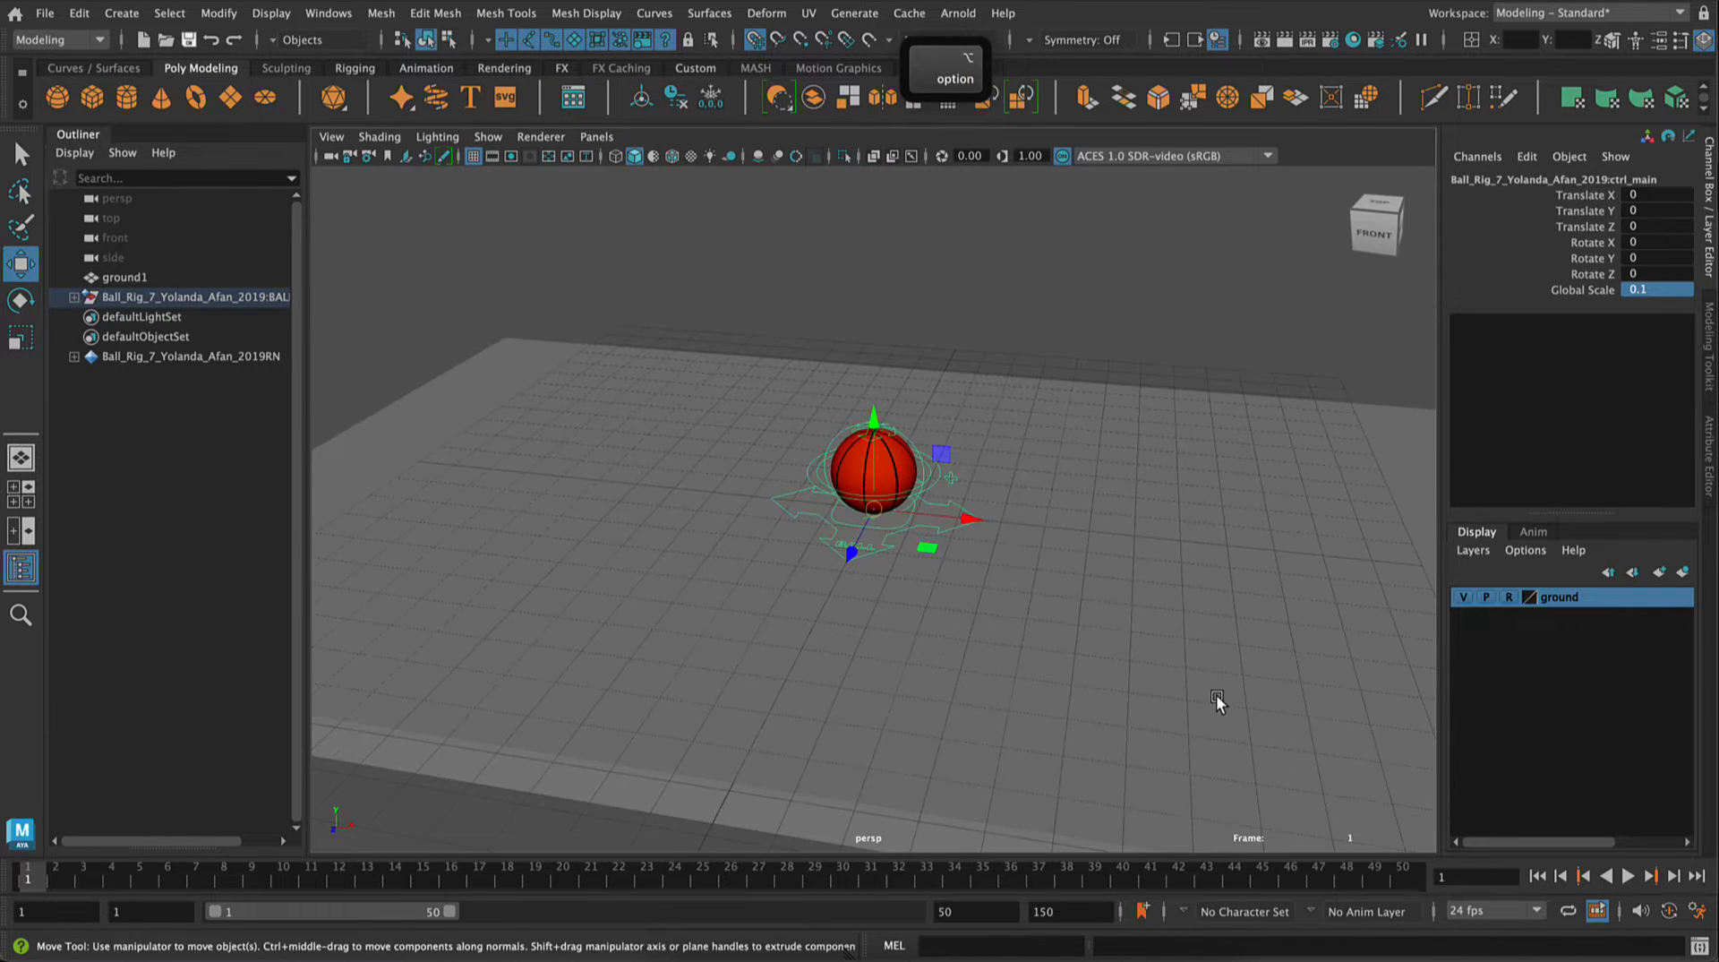
{"action": "mouse_move", "coordinate": [1217, 701]}
{"action": "left_mouse_down", "text": "alt"}
{"action": "mouse_move", "coordinate": [1248, 691]}
{"action": "mouse_move", "coordinate": [1178, 718]}
{"action": "mouse_move", "coordinate": [1216, 692]}
{"action": "left_mouse_up", "text": "alt"}
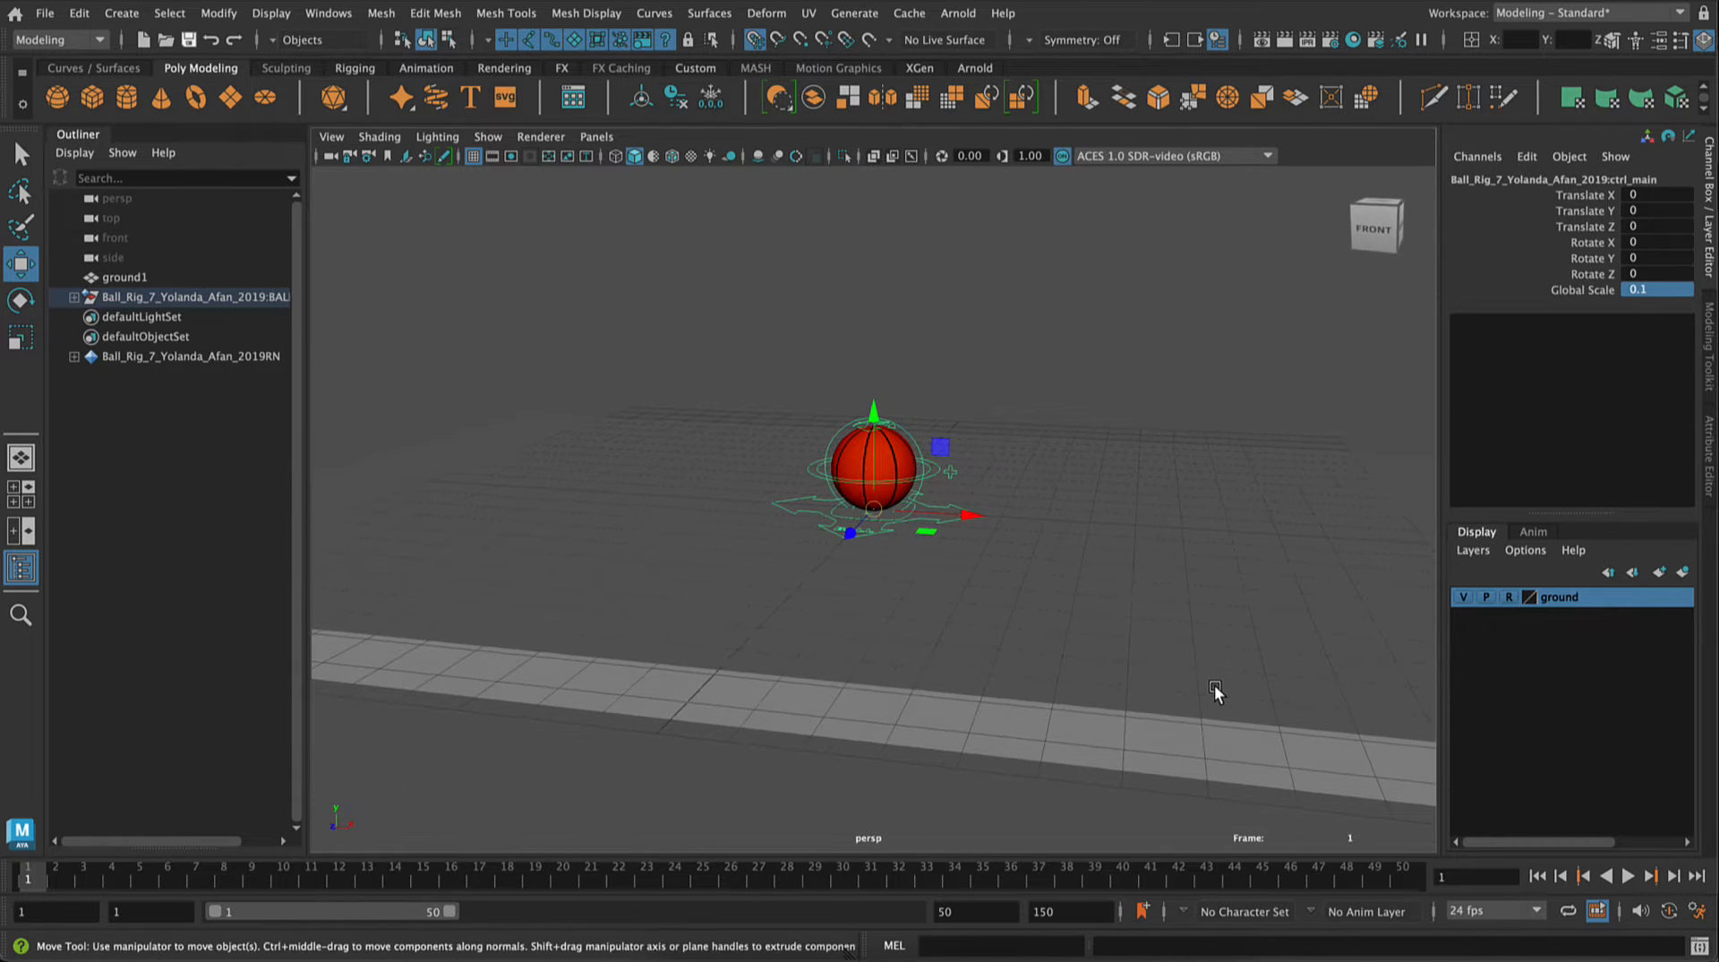
{"action": "left_click", "coordinate": [1155, 615]}
{"action": "left_click_drag", "start_coordinate": [1109, 534], "coordinate": [1109, 575], "text": "alt"}
{"action": "right_click_drag", "start_coordinate": [1109, 575], "coordinate": [1261, 718], "text": "alt"}
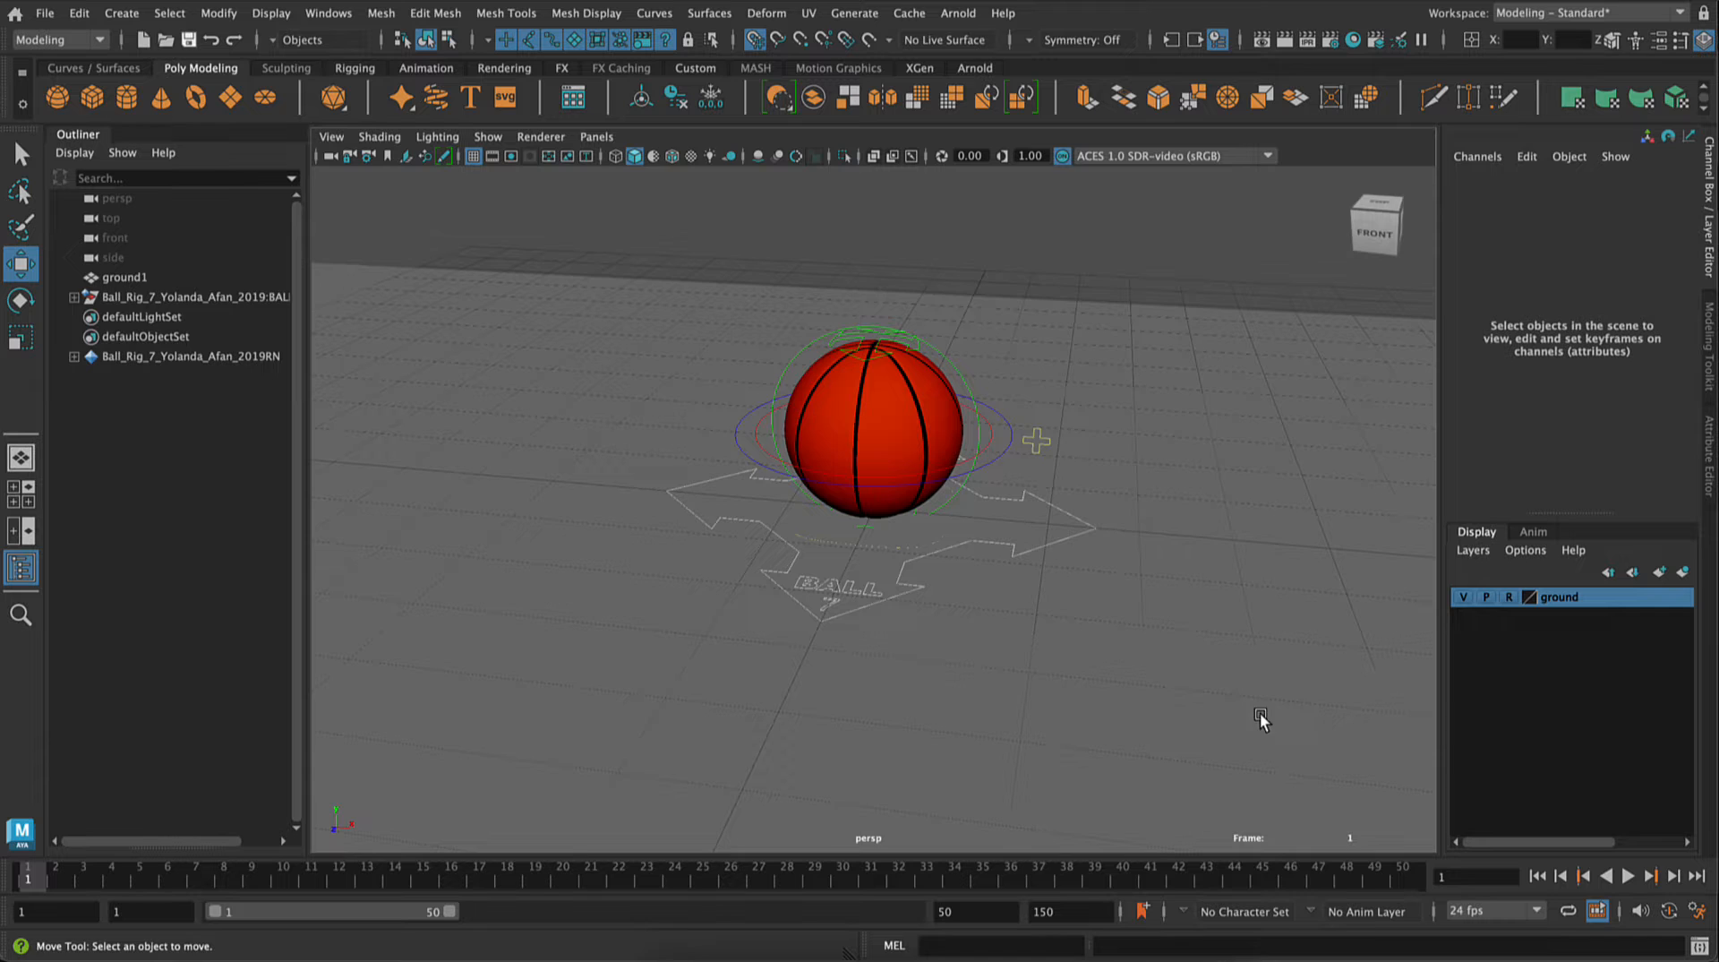
{"action": "left_click", "coordinate": [1017, 421]}
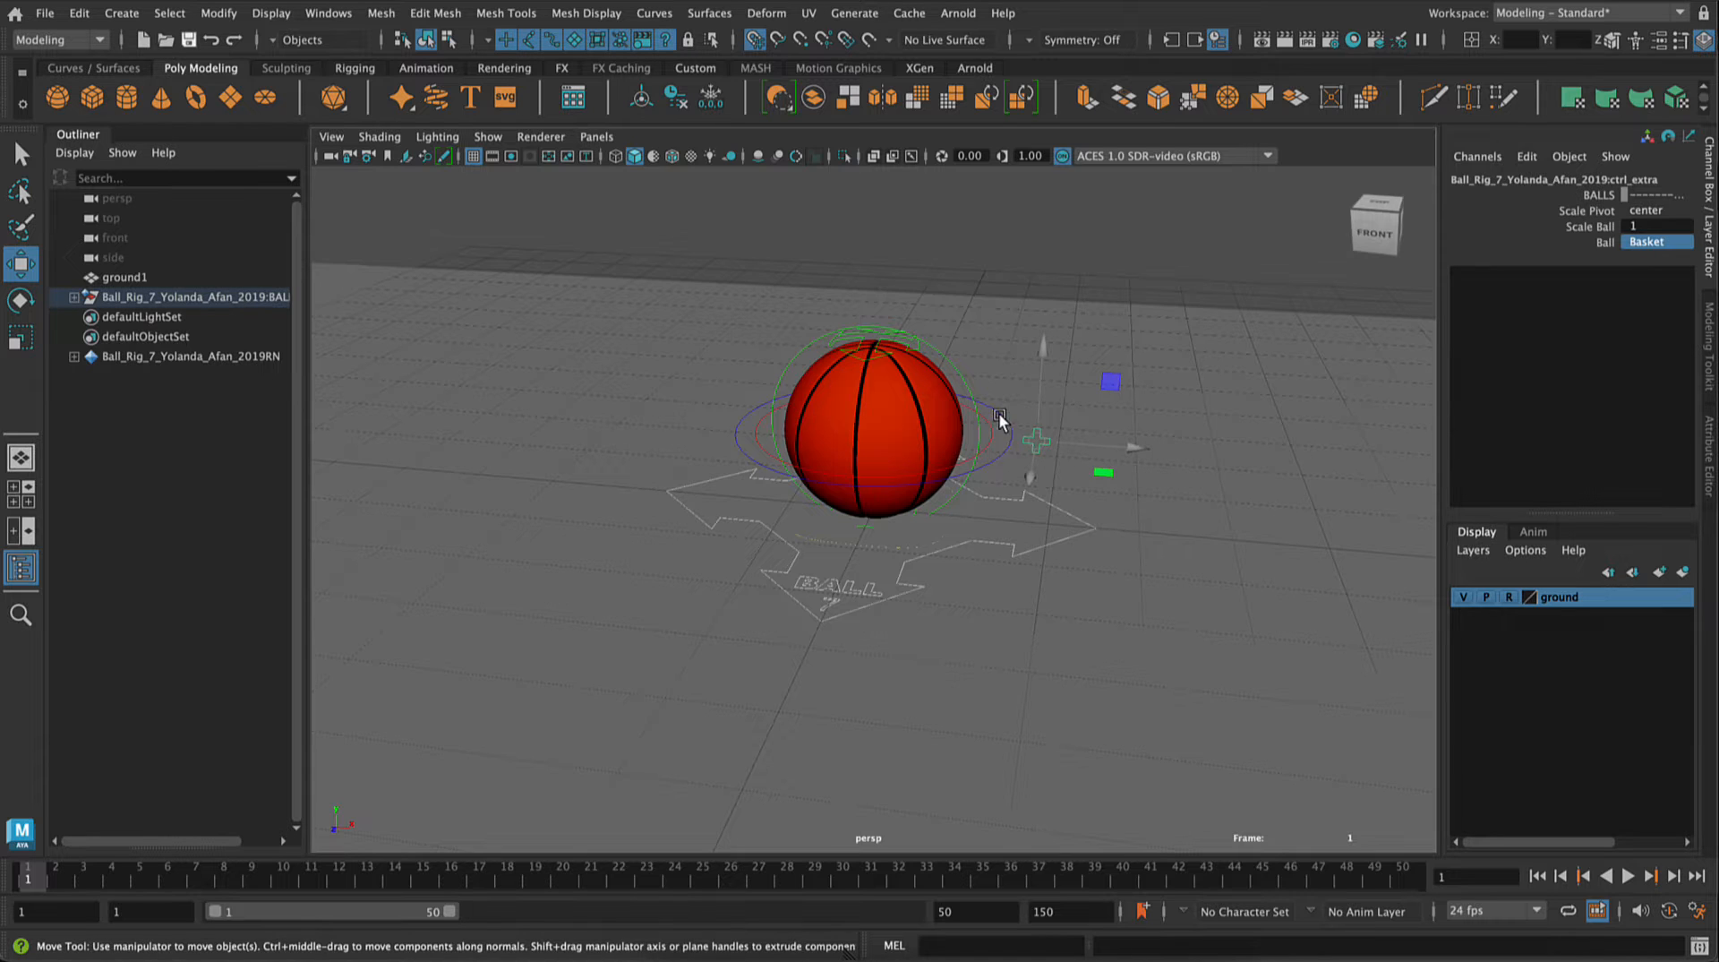
{"action": "left_click", "coordinate": [1004, 437]}
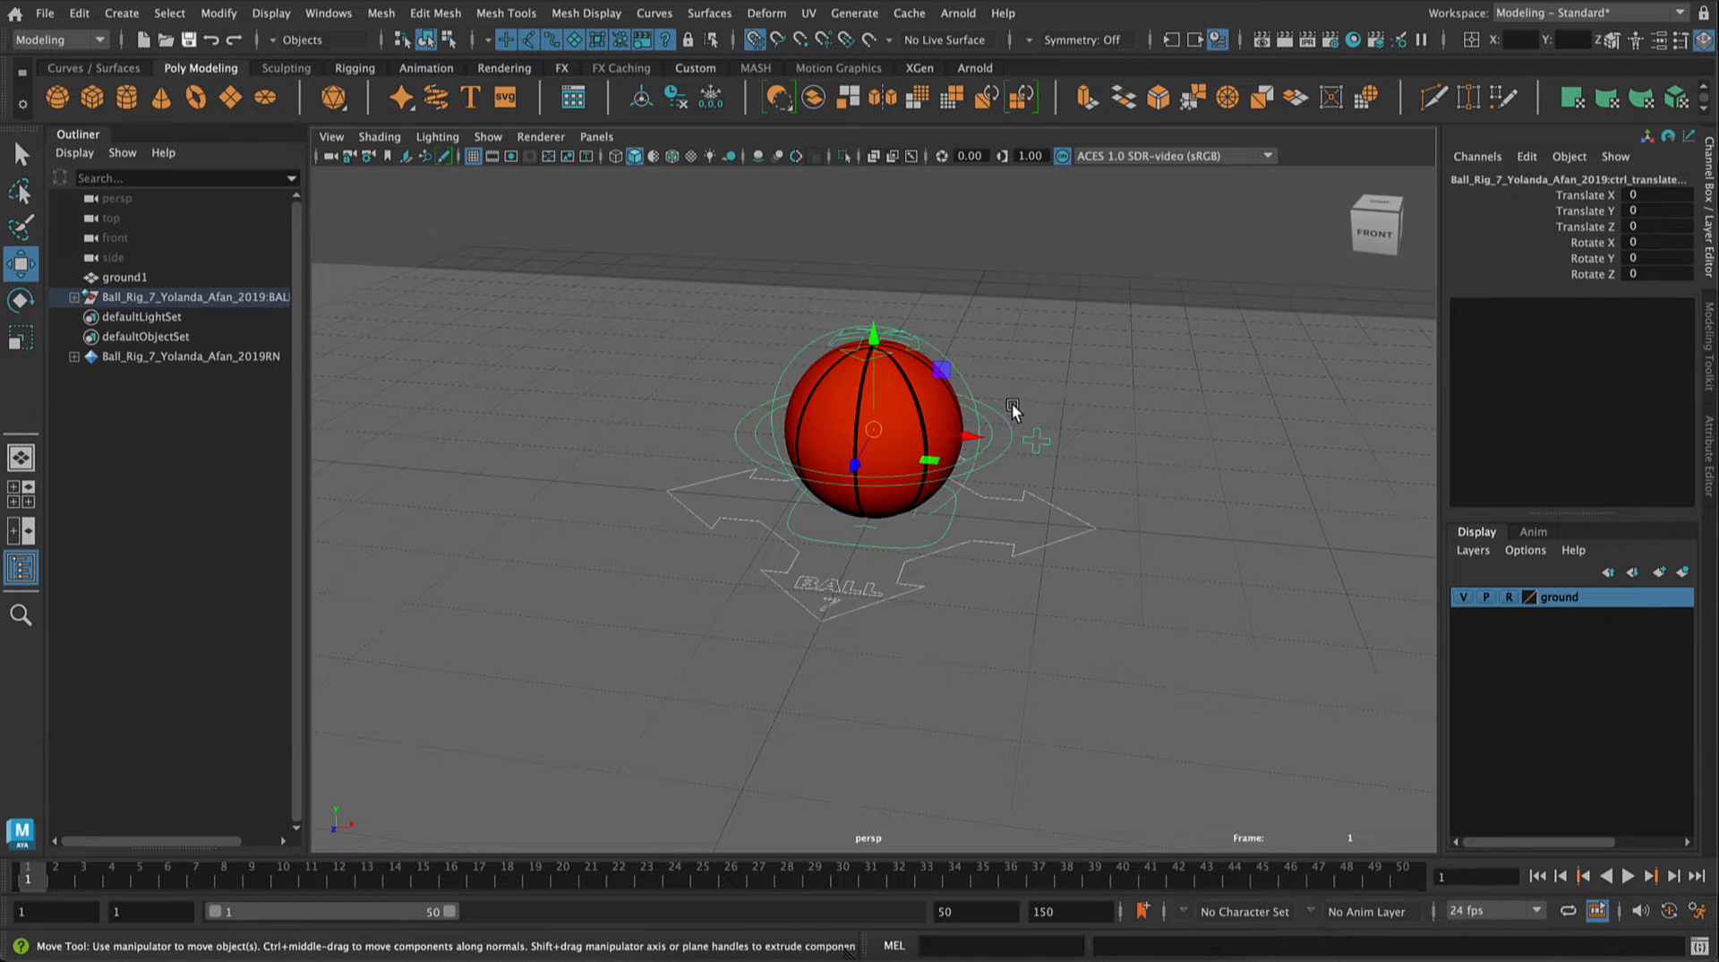
{"action": "left_click", "coordinate": [1014, 412]}
{"action": "left_click", "coordinate": [1016, 438]}
{"action": "left_click_drag", "start_coordinate": [568, 518], "coordinate": [863, 631], "text": "alt"}
{"action": "right_click_drag", "start_coordinate": [864, 629], "coordinate": [749, 276], "text": "alt"}
{"action": "left_click_drag", "start_coordinate": [749, 277], "coordinate": [775, 489], "text": "alt"}
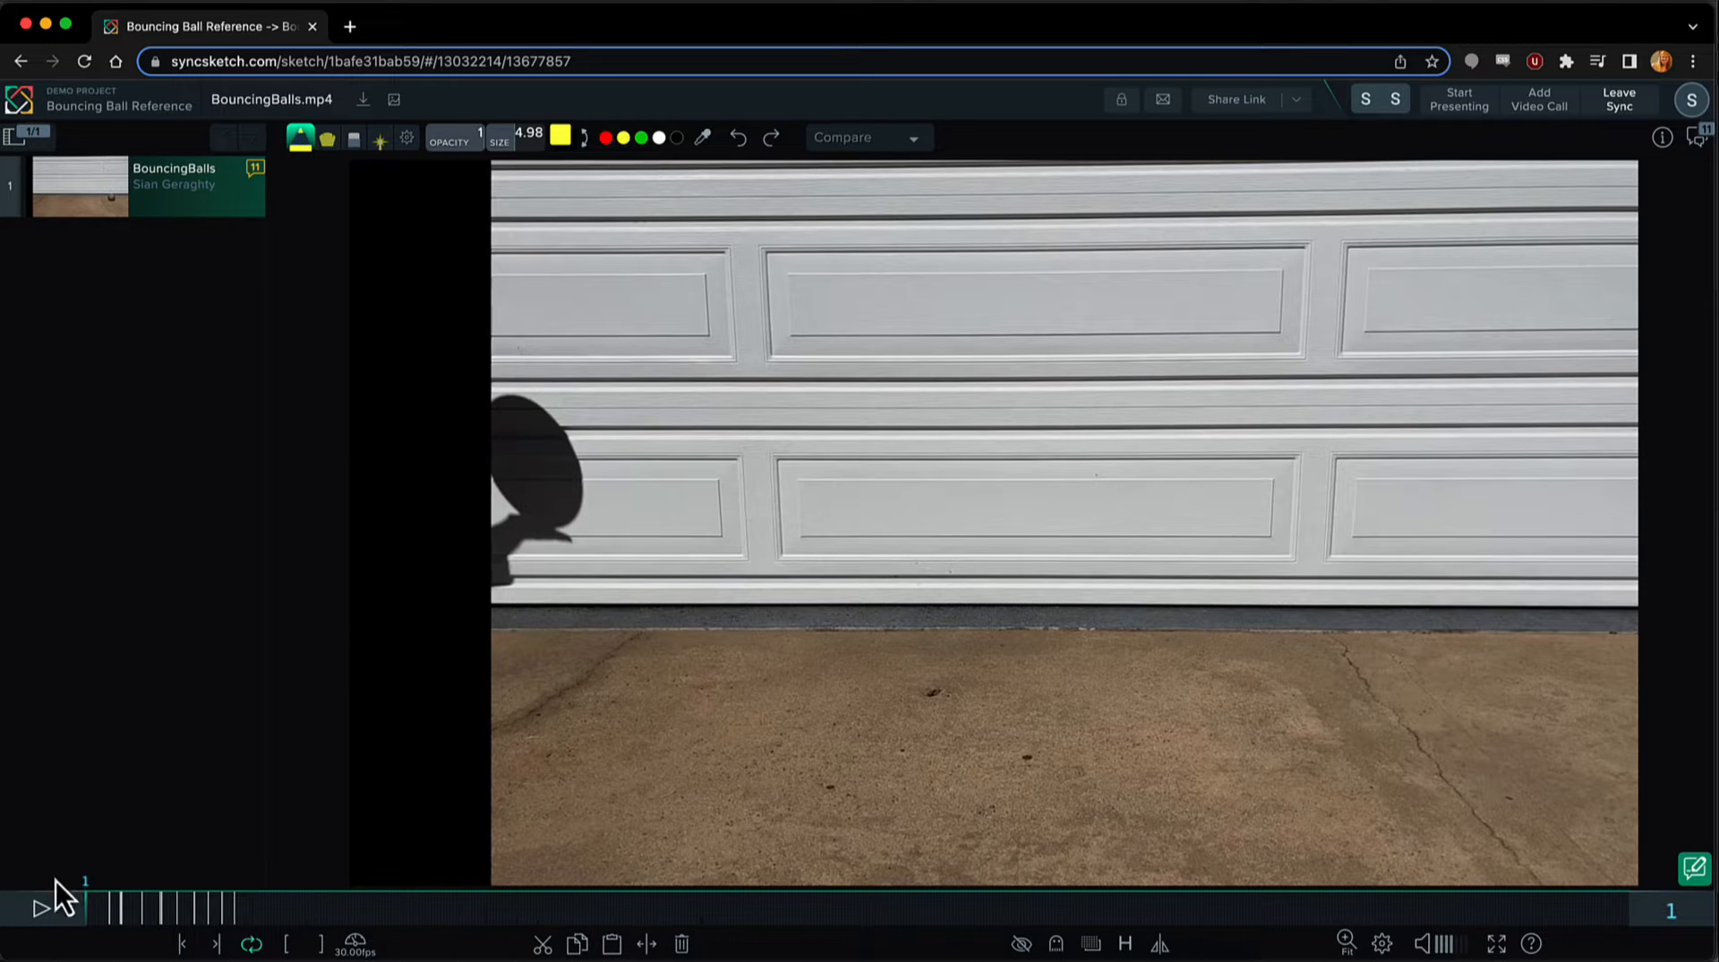
Step: Switch to SyncSketch in the browser, play the BouncingBalls.mp4 reference and scrub to the marked frames 16 and 24
{"action": "left_click", "coordinate": [29, 933]}
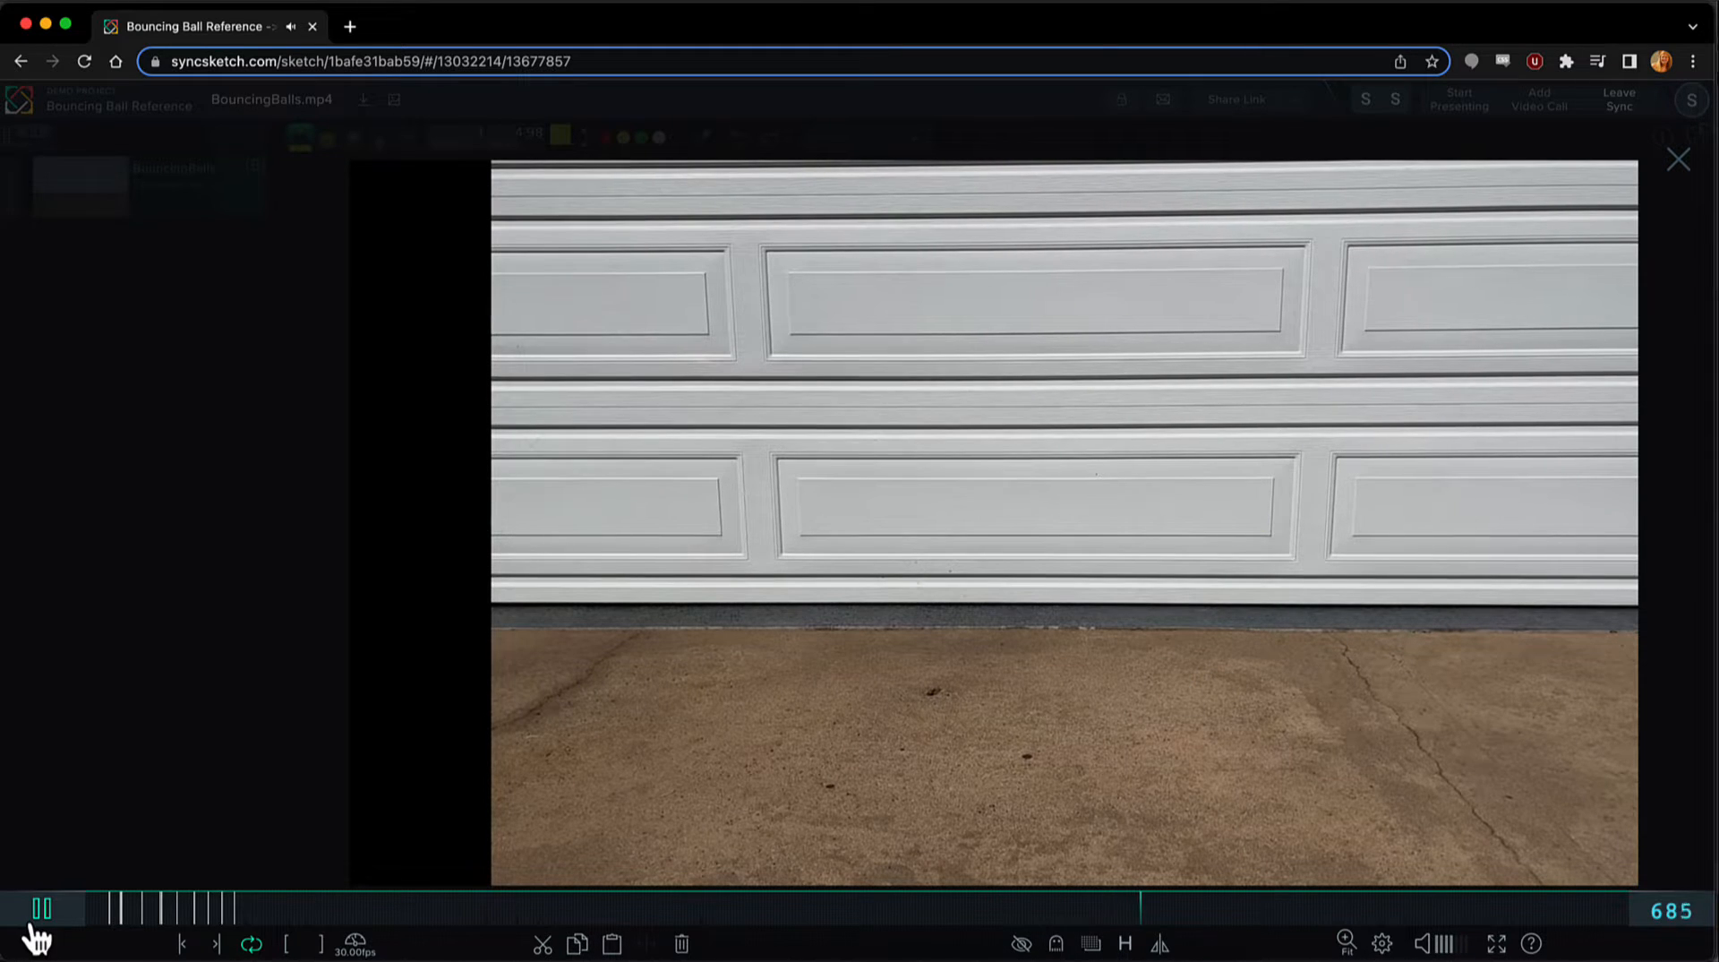
{"action": "left_click", "coordinate": [36, 922]}
{"action": "left_click_drag", "start_coordinate": [336, 917], "coordinate": [110, 926]}
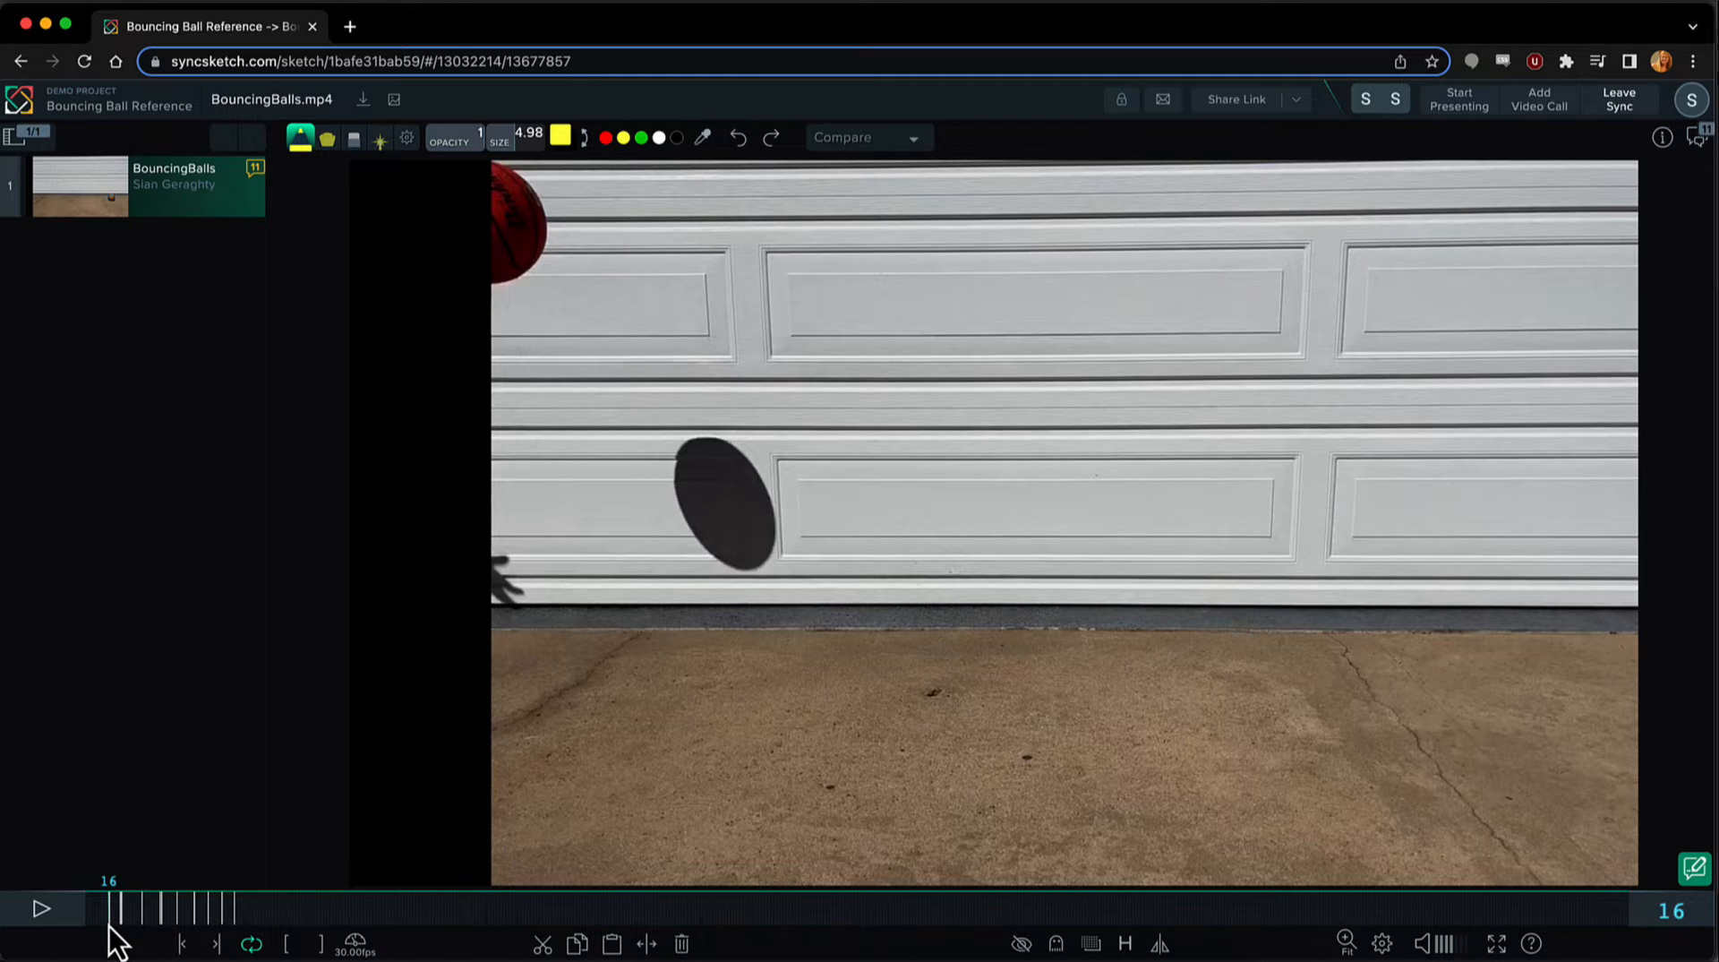
{"action": "left_click_drag", "start_coordinate": [108, 926], "coordinate": [121, 928]}
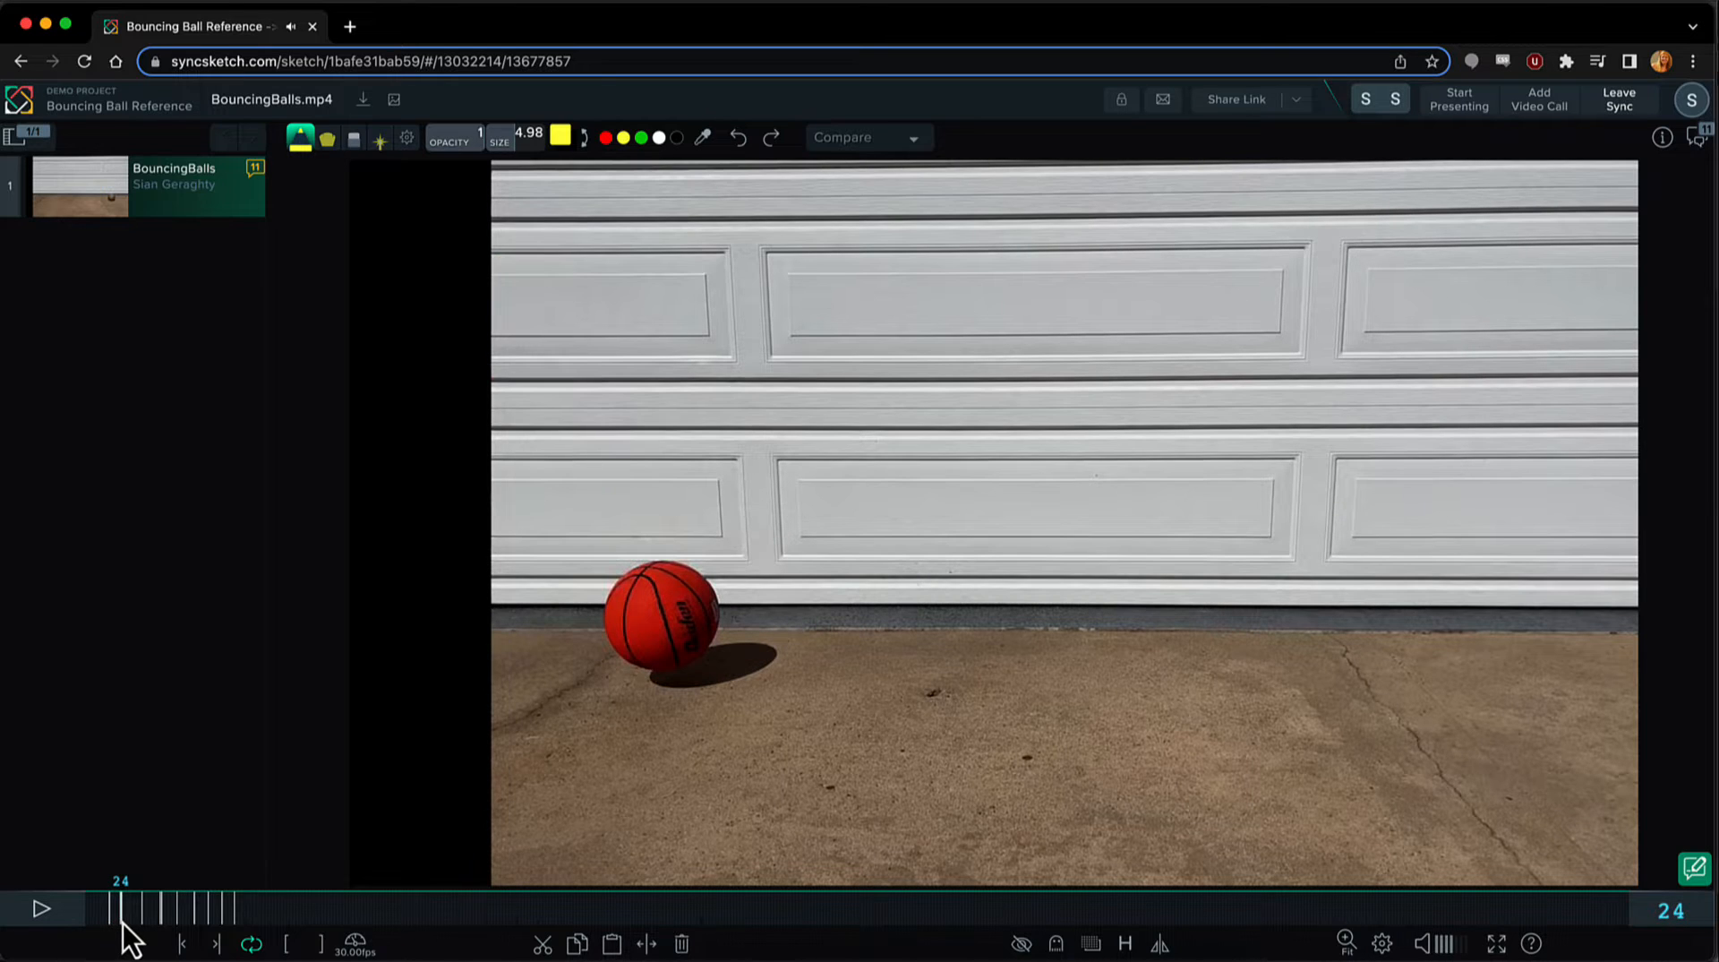
Step: Show the reference video's comment list and scrub through the frames marked as keys to study the ball's bounces
{"action": "left_click", "coordinate": [1693, 868]}
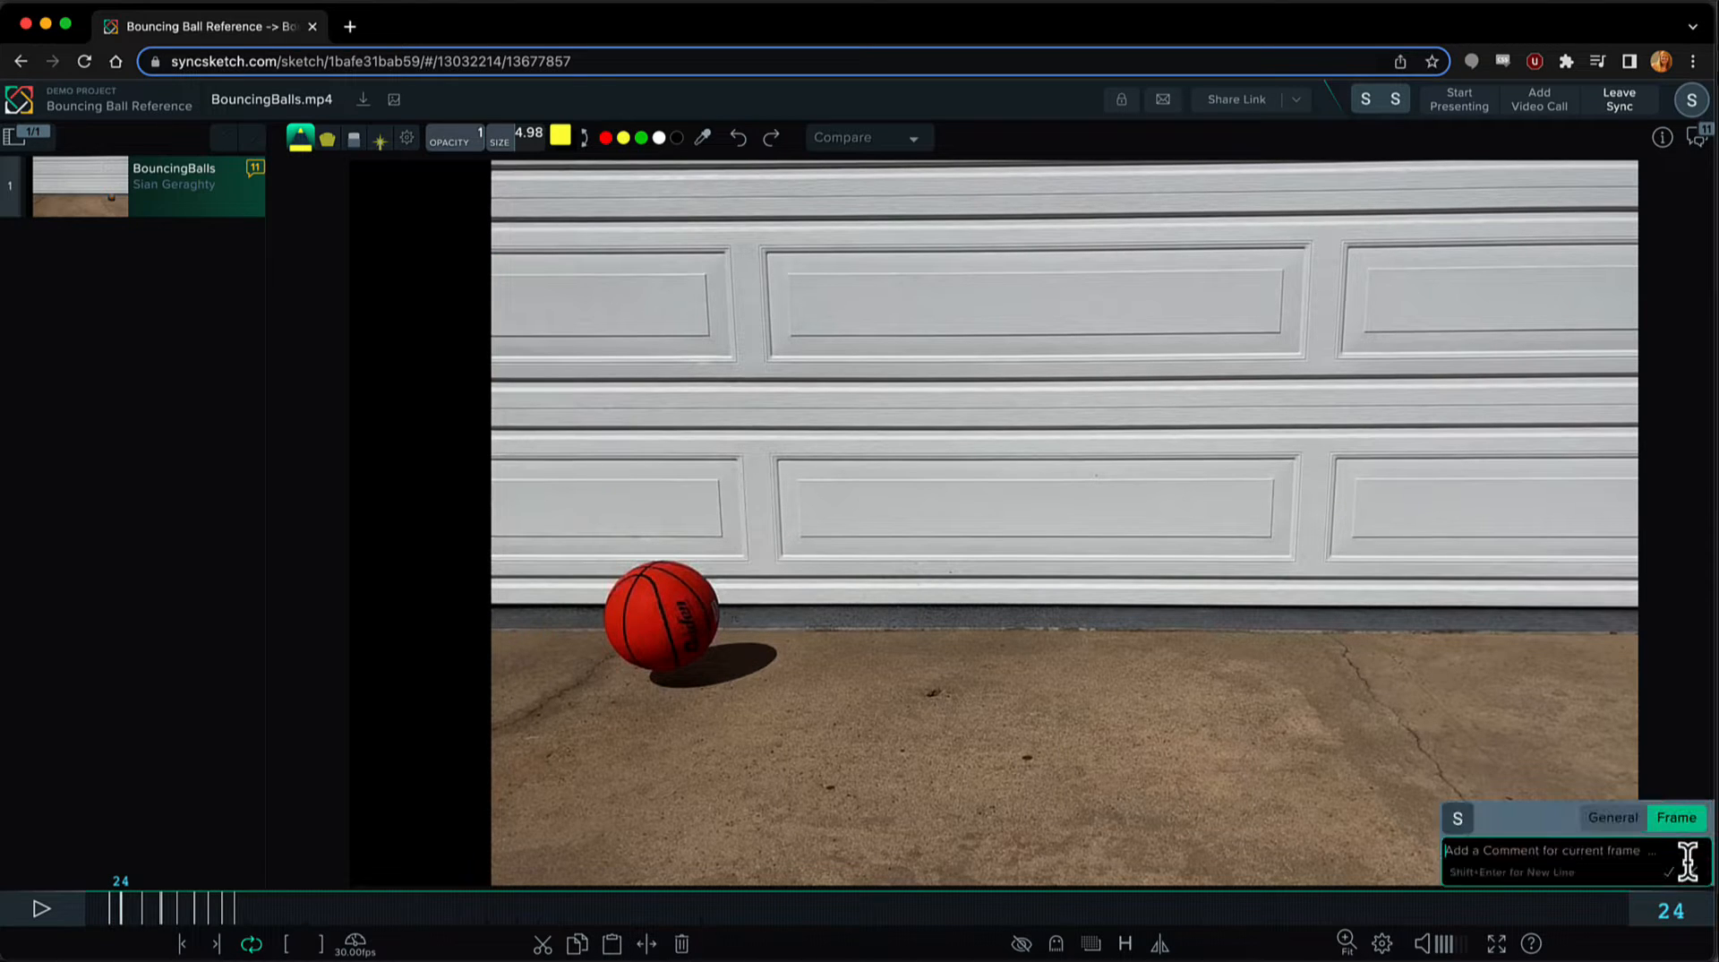
{"action": "left_click", "coordinate": [1697, 136]}
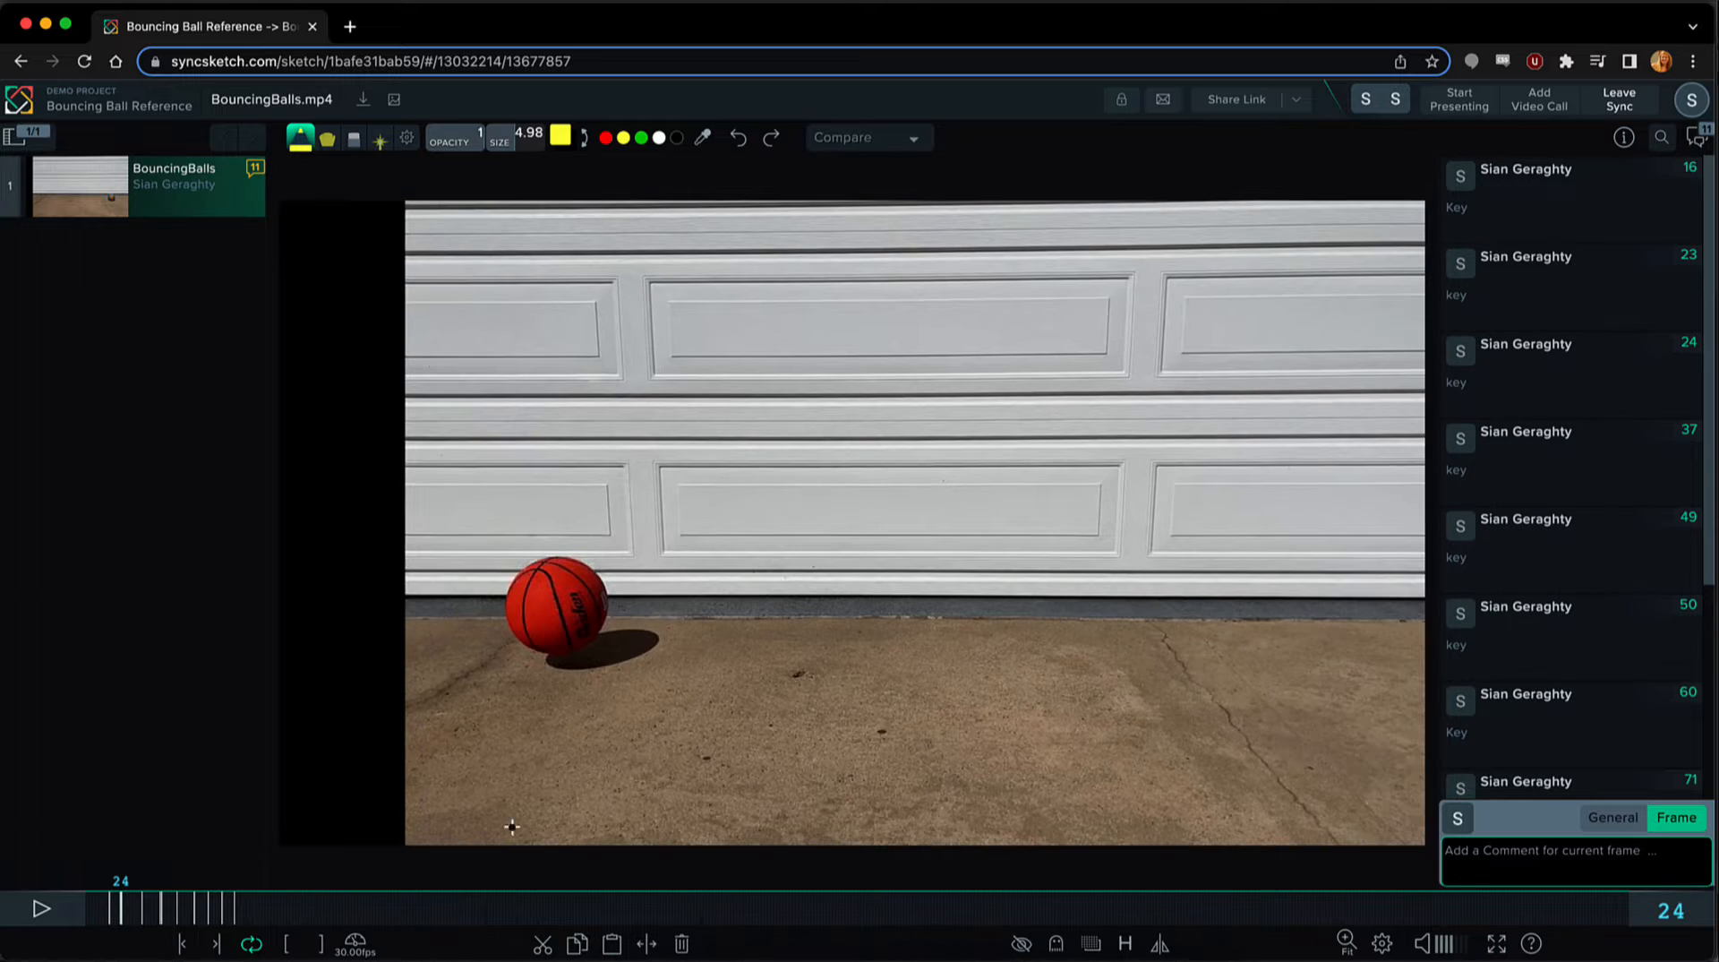
{"action": "left_click", "coordinate": [117, 912]}
{"action": "left_click_drag", "start_coordinate": [116, 911], "coordinate": [111, 916]}
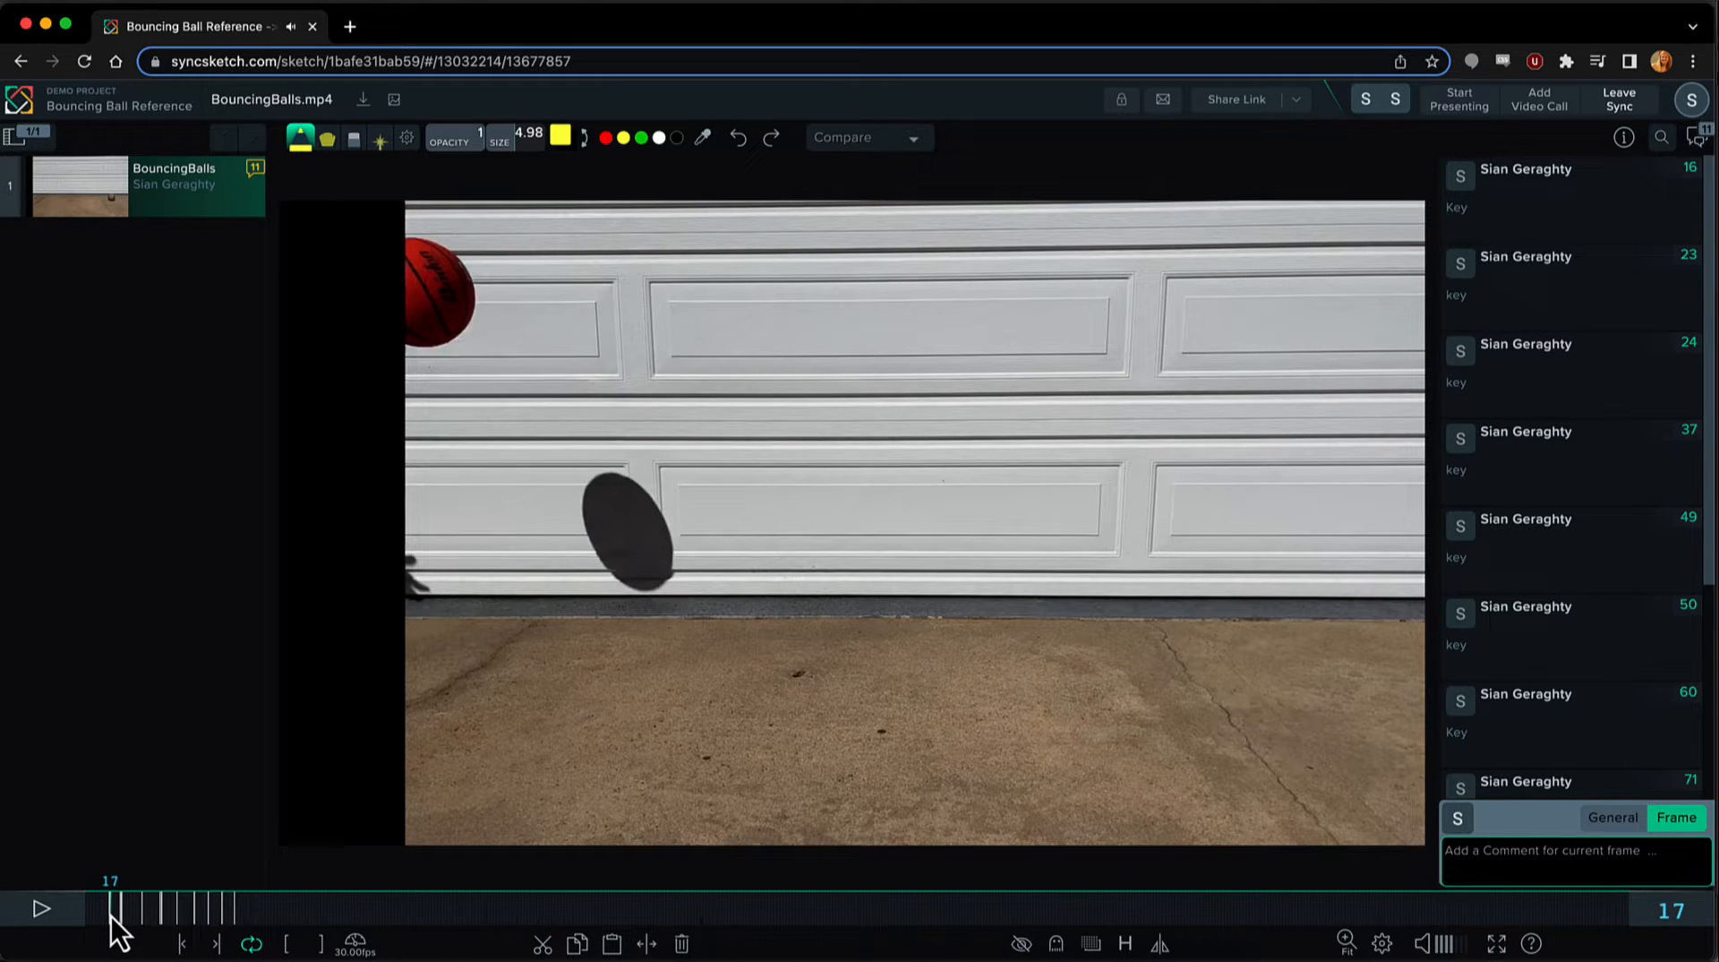
{"action": "left_click_drag", "start_coordinate": [111, 916], "coordinate": [228, 913]}
{"action": "key", "text": "Left"}
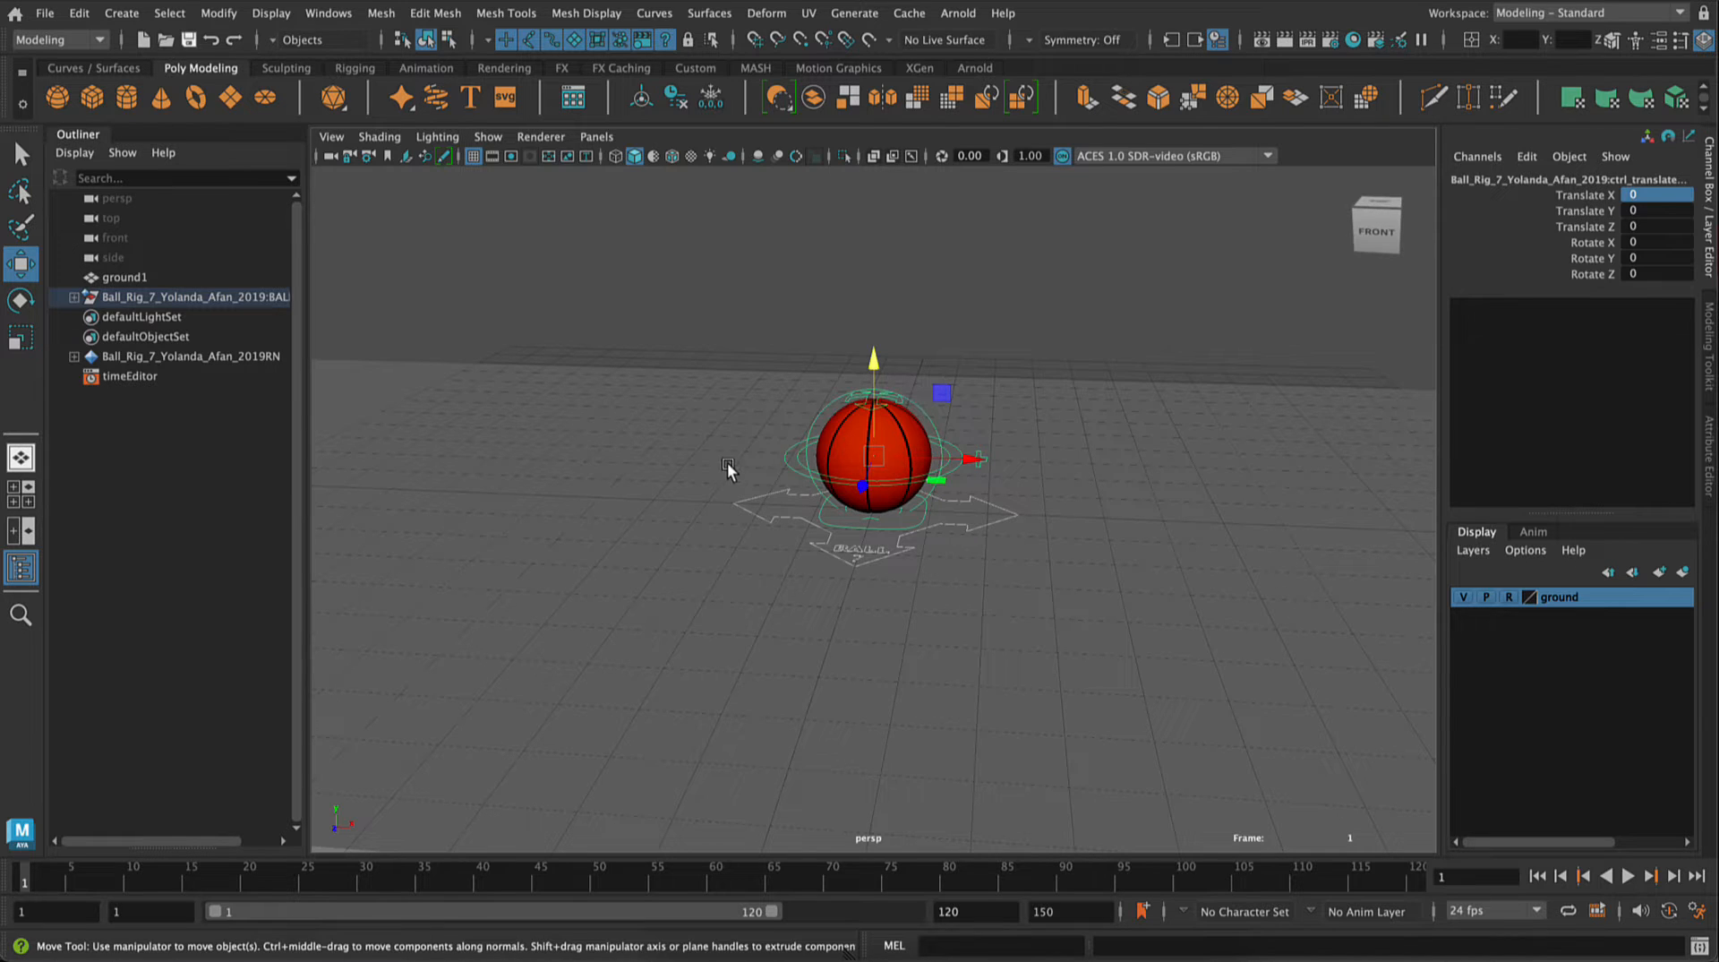
Step: Return to Maya, show the front view on its own and turn on its resolution gate and gate mask
{"action": "left_click", "coordinate": [18, 497]}
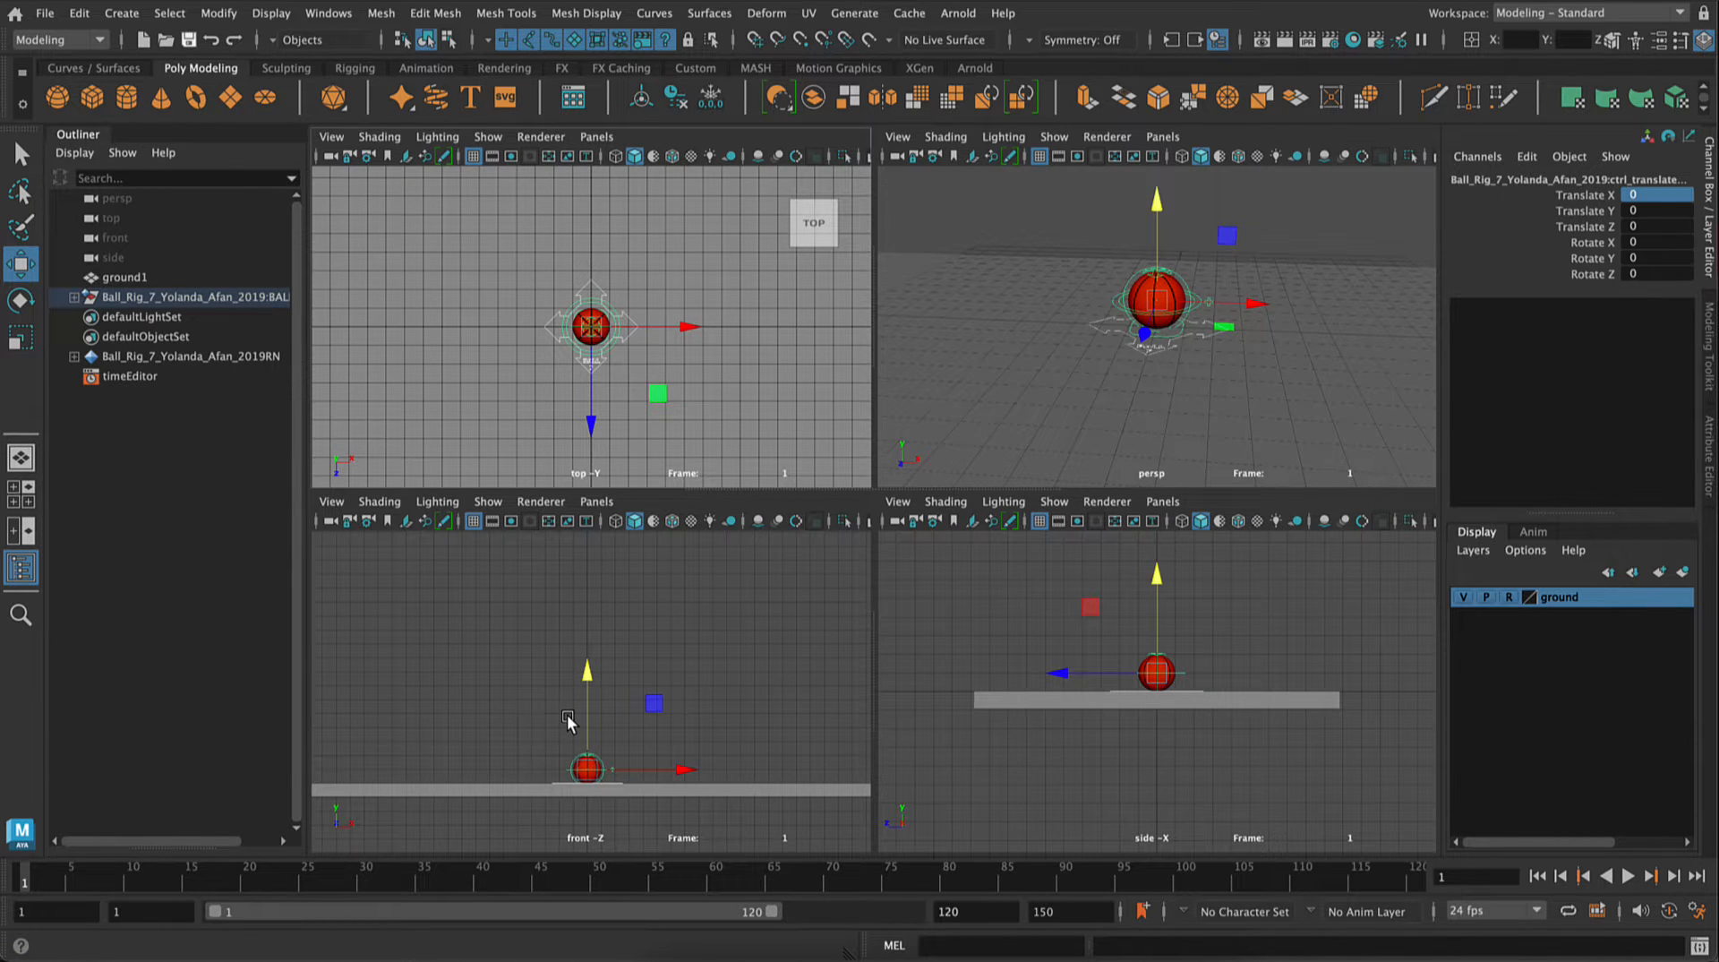
{"action": "key", "text": "space"}
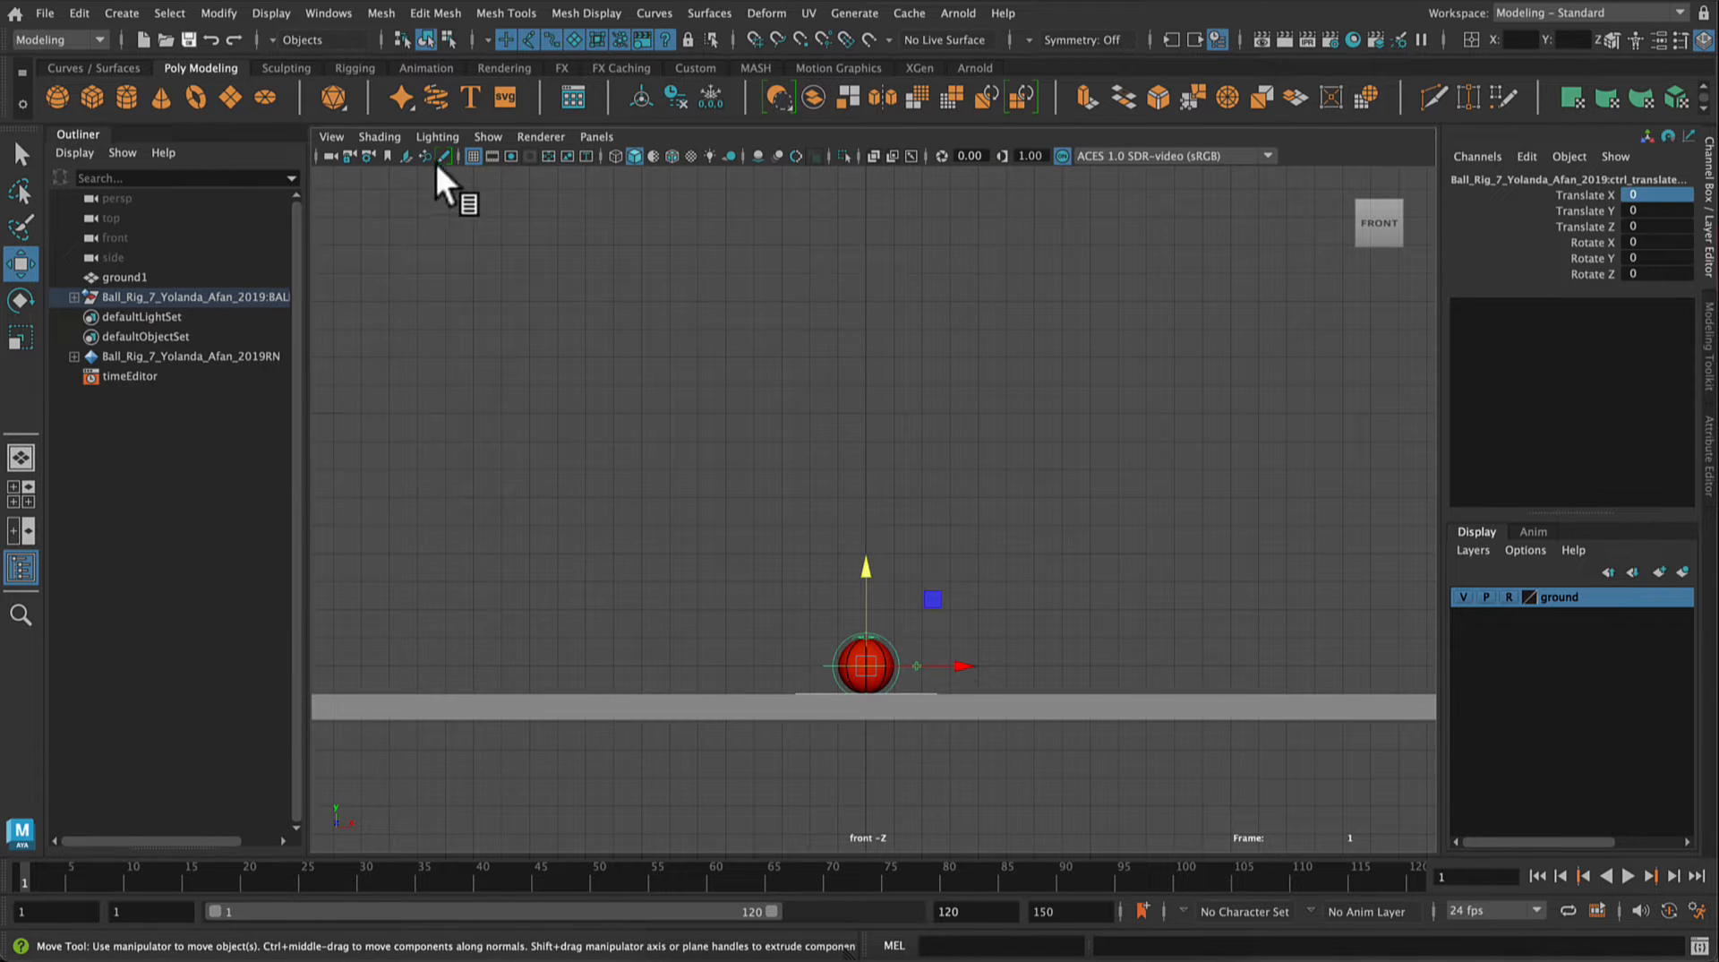
{"action": "left_click", "coordinate": [510, 157]}
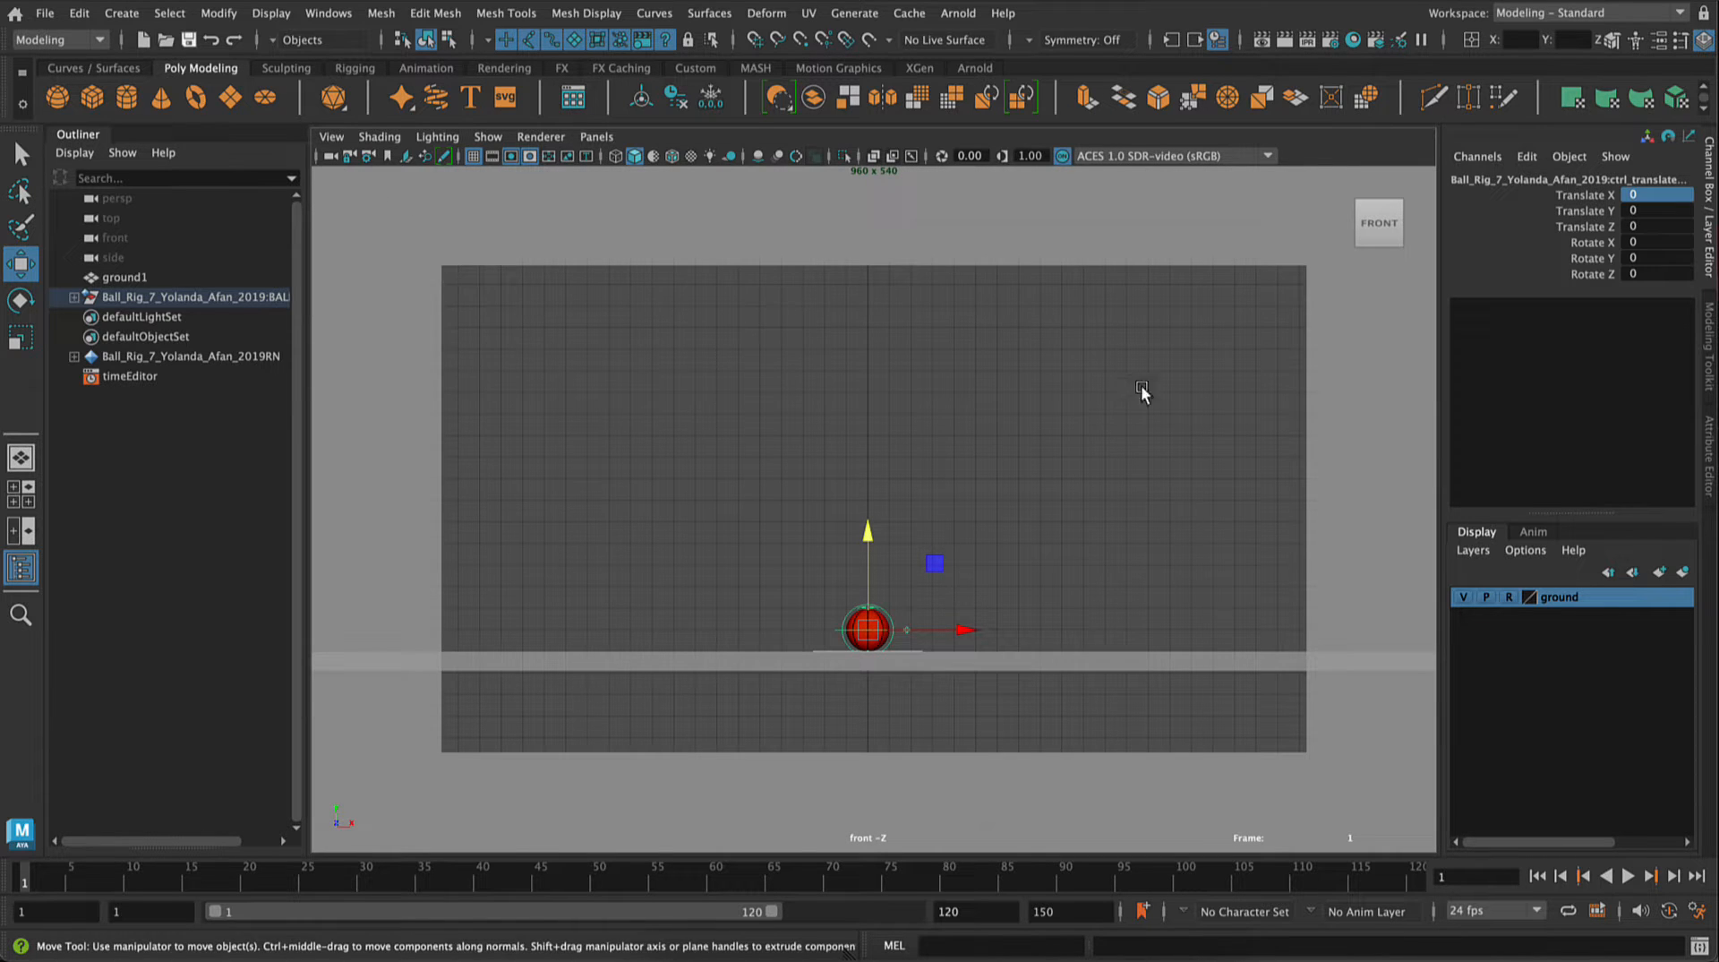
Step: Create a new camera from the front view, framed with the ball and ground low in the resolution gate
{"action": "scroll", "coordinate": [665, 653], "scroll_direction": "up", "scroll_amount": 1}
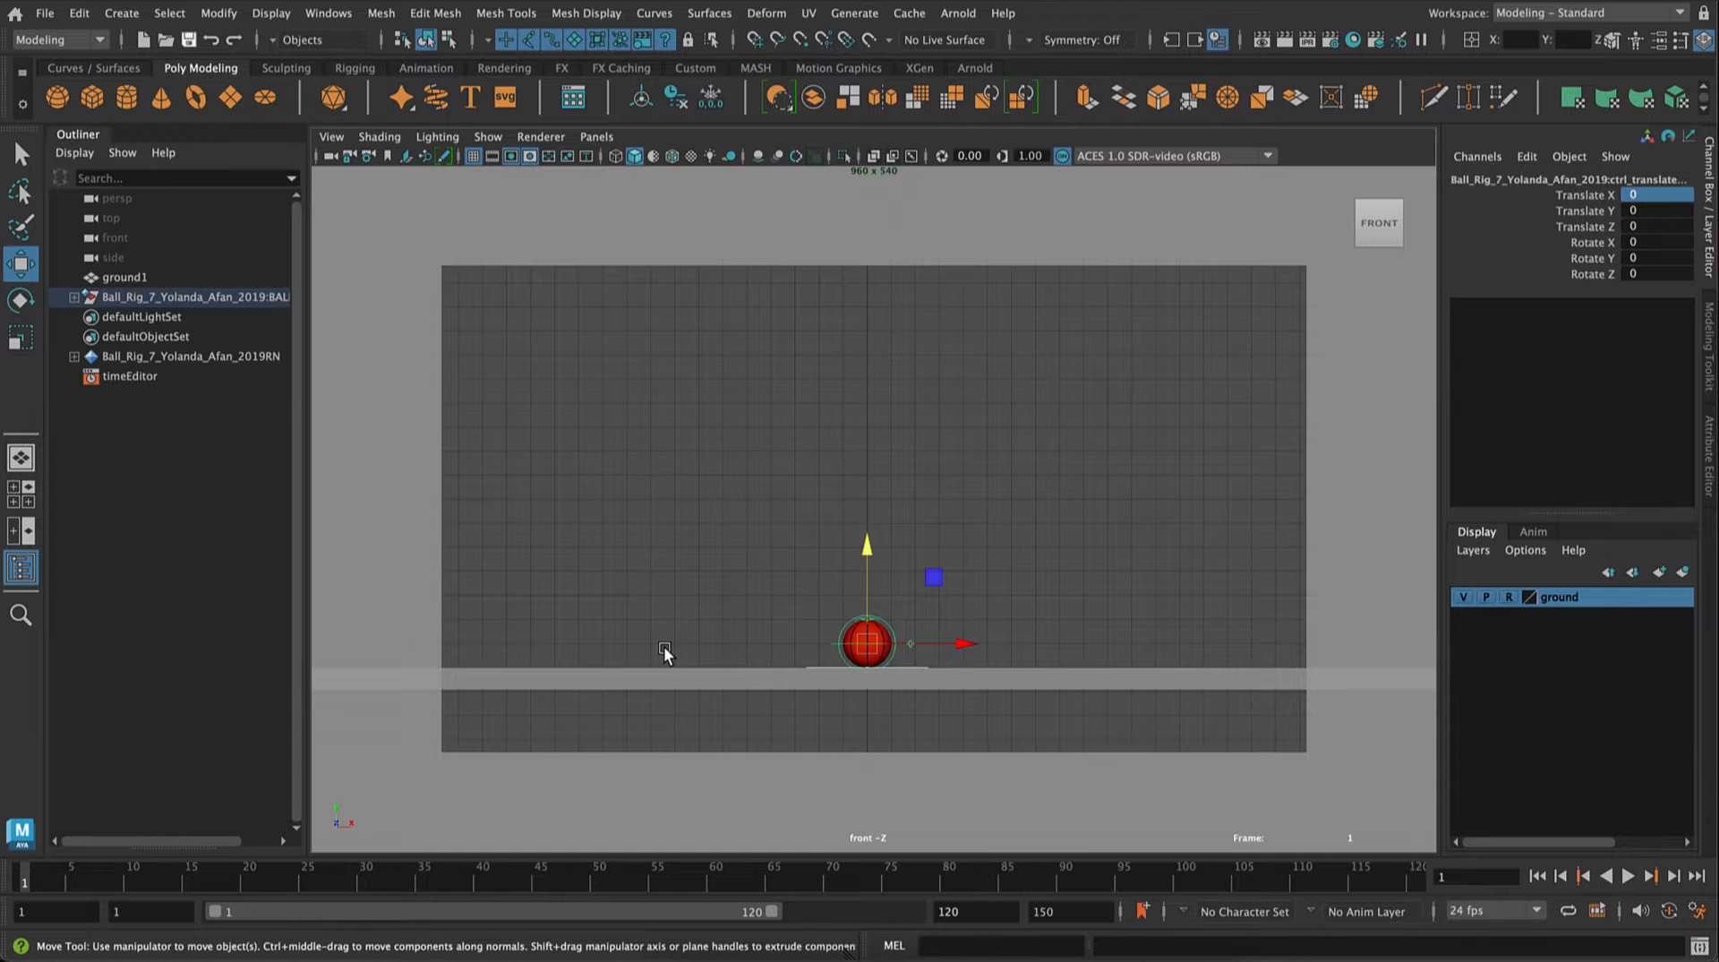
{"action": "scroll", "coordinate": [665, 652], "scroll_direction": "down", "scroll_amount": 4}
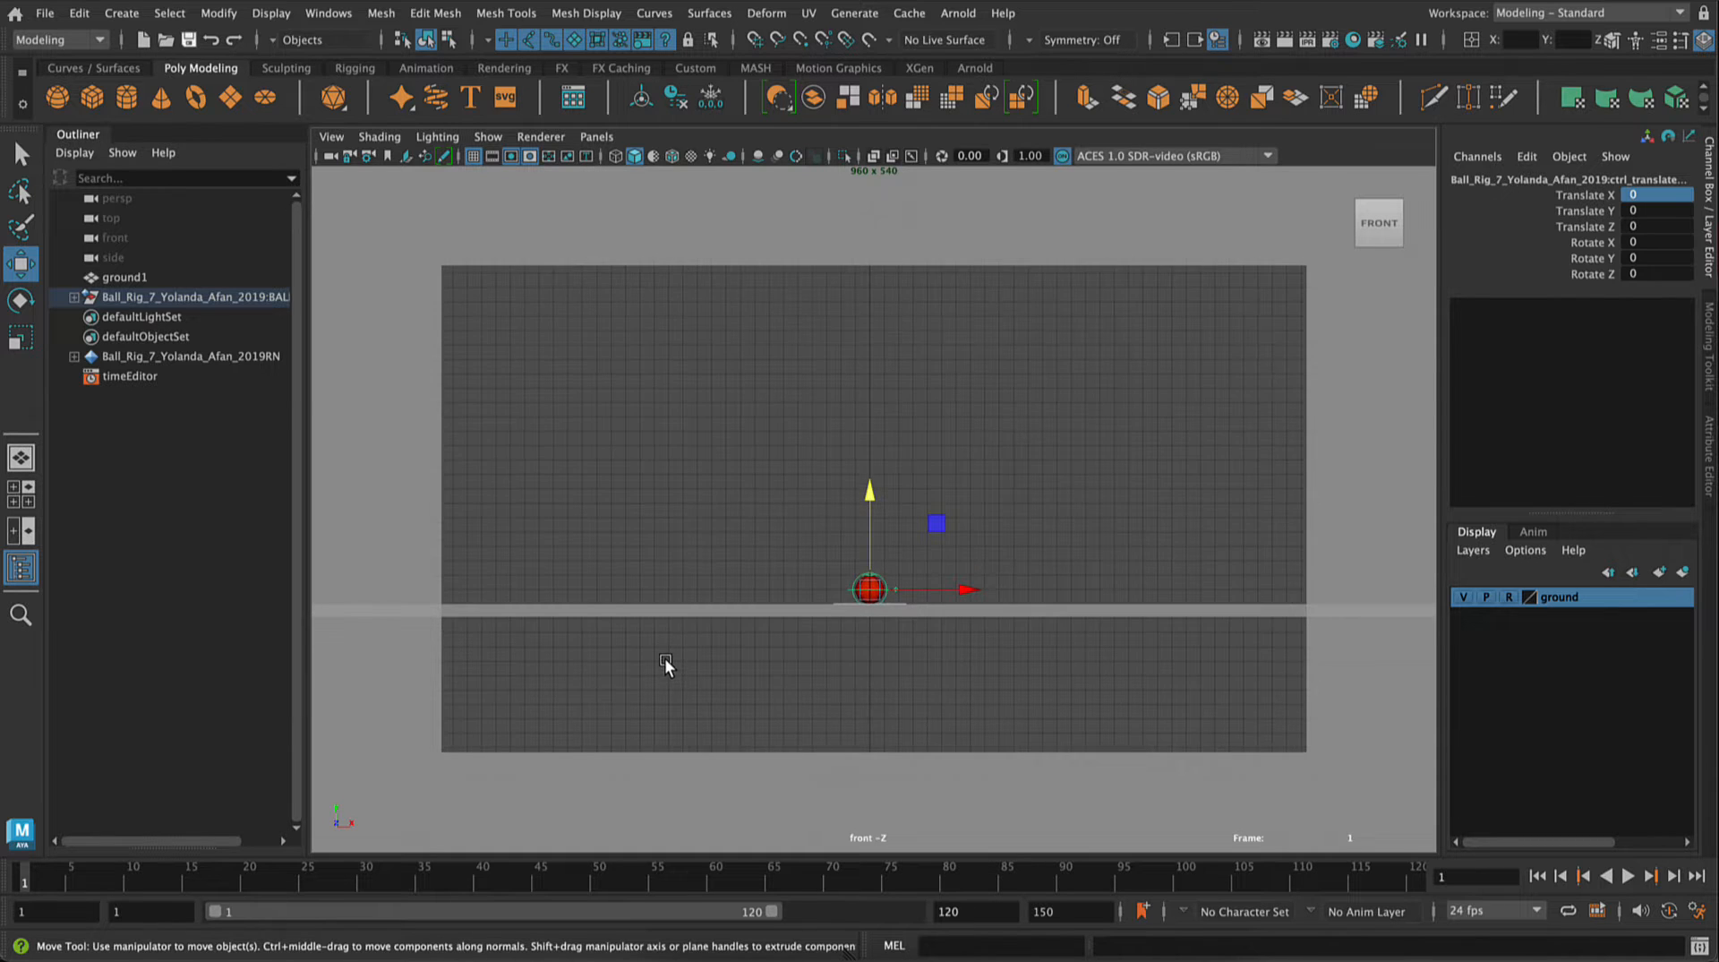
{"action": "mouse_move", "coordinate": [672, 695]}
{"action": "middle_mouse_down", "text": "alt"}
{"action": "mouse_move", "coordinate": [660, 756]}
{"action": "mouse_move", "coordinate": [685, 714]}
{"action": "middle_mouse_up", "text": "alt"}
{"action": "scroll", "coordinate": [669, 735], "scroll_direction": "up", "scroll_amount": 3}
{"action": "scroll", "coordinate": [685, 714], "scroll_direction": "up", "scroll_amount": 1}
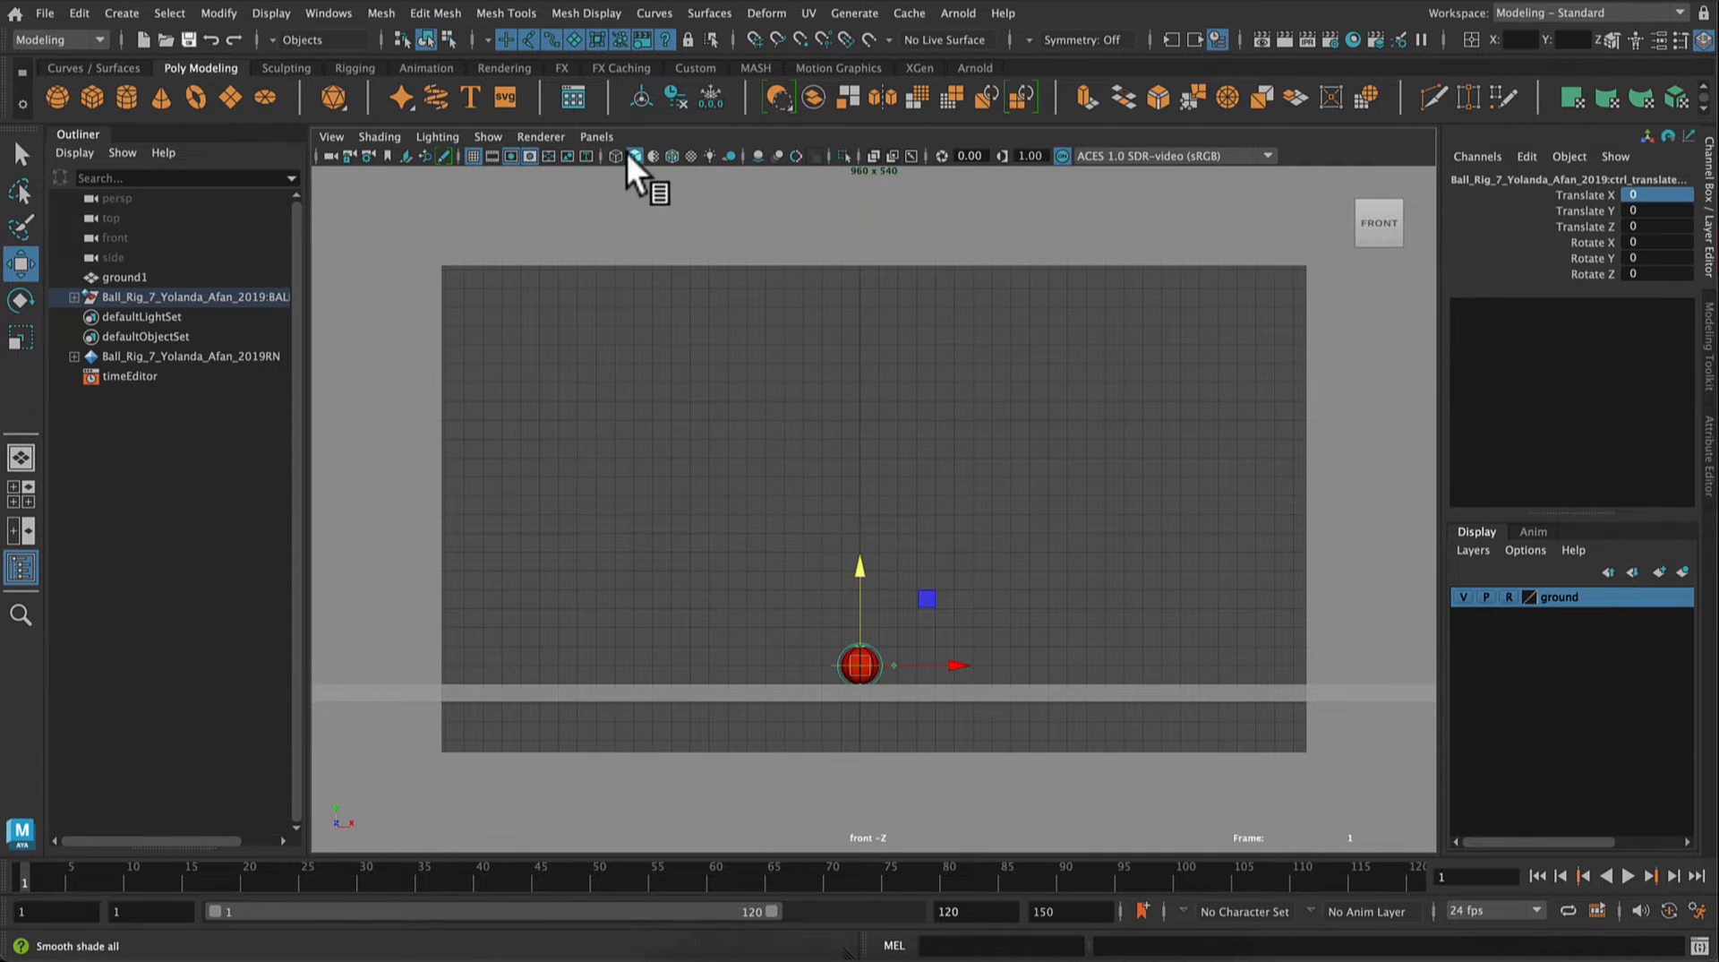
{"action": "left_click", "coordinate": [333, 137]}
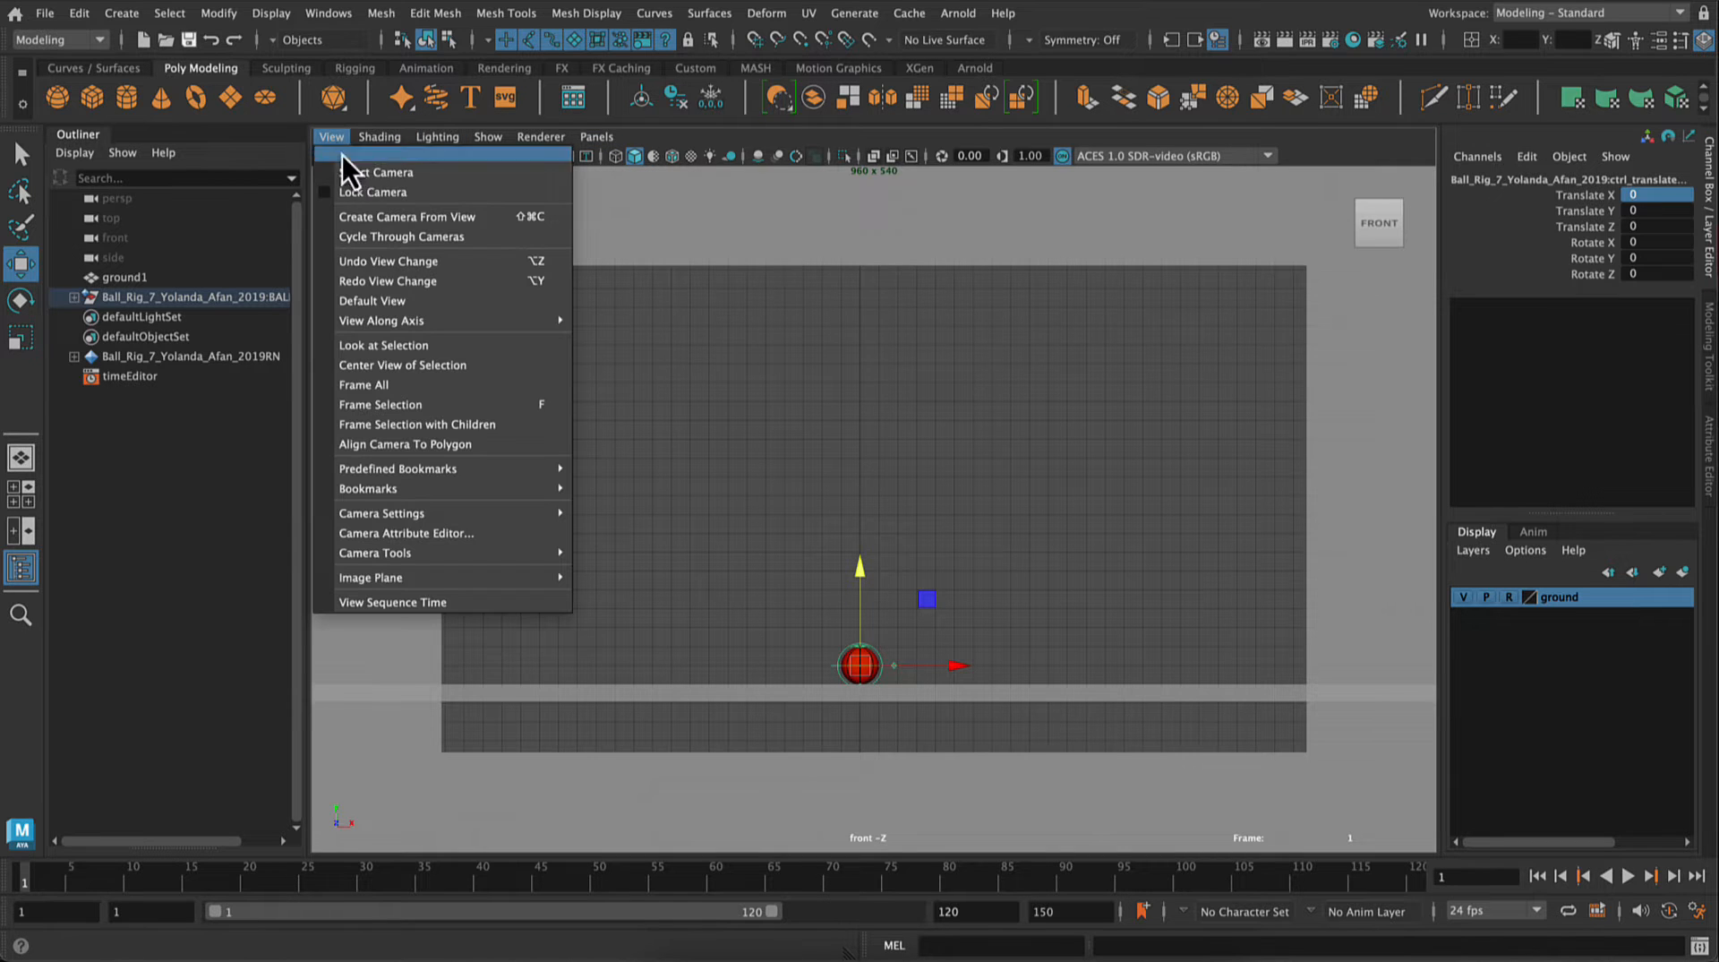
{"action": "left_click", "coordinate": [405, 217]}
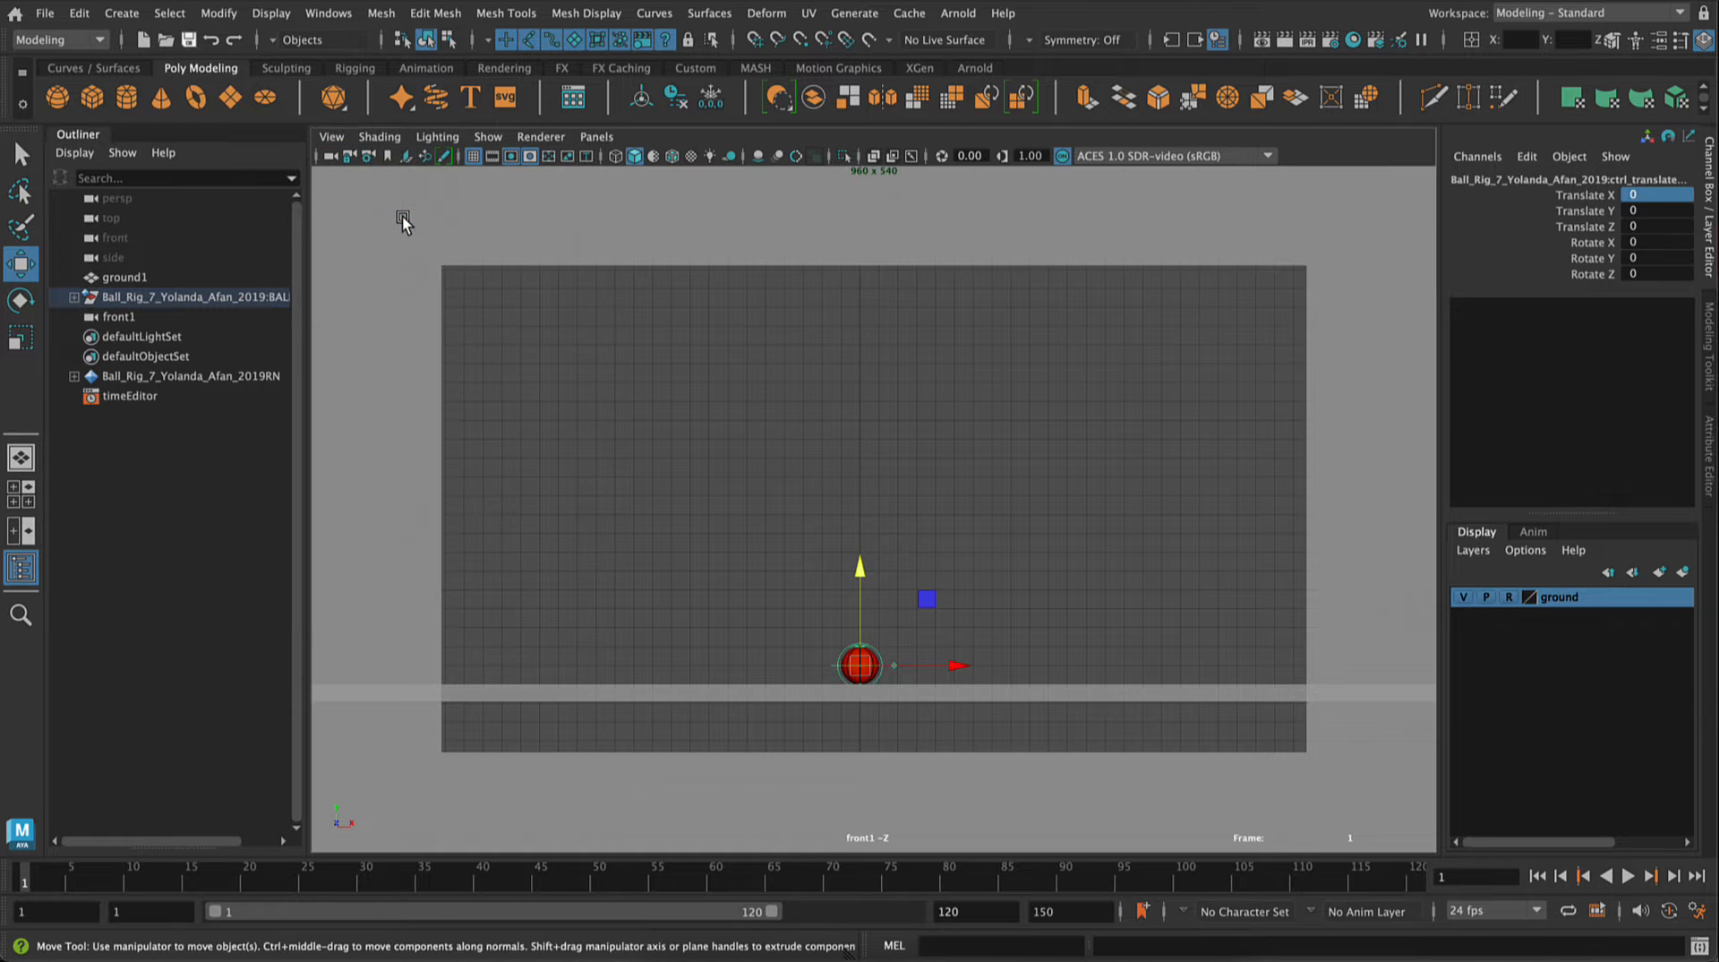
Step: Rename the front1 camera as SHOTCAM
{"action": "left_click", "coordinate": [127, 315]}
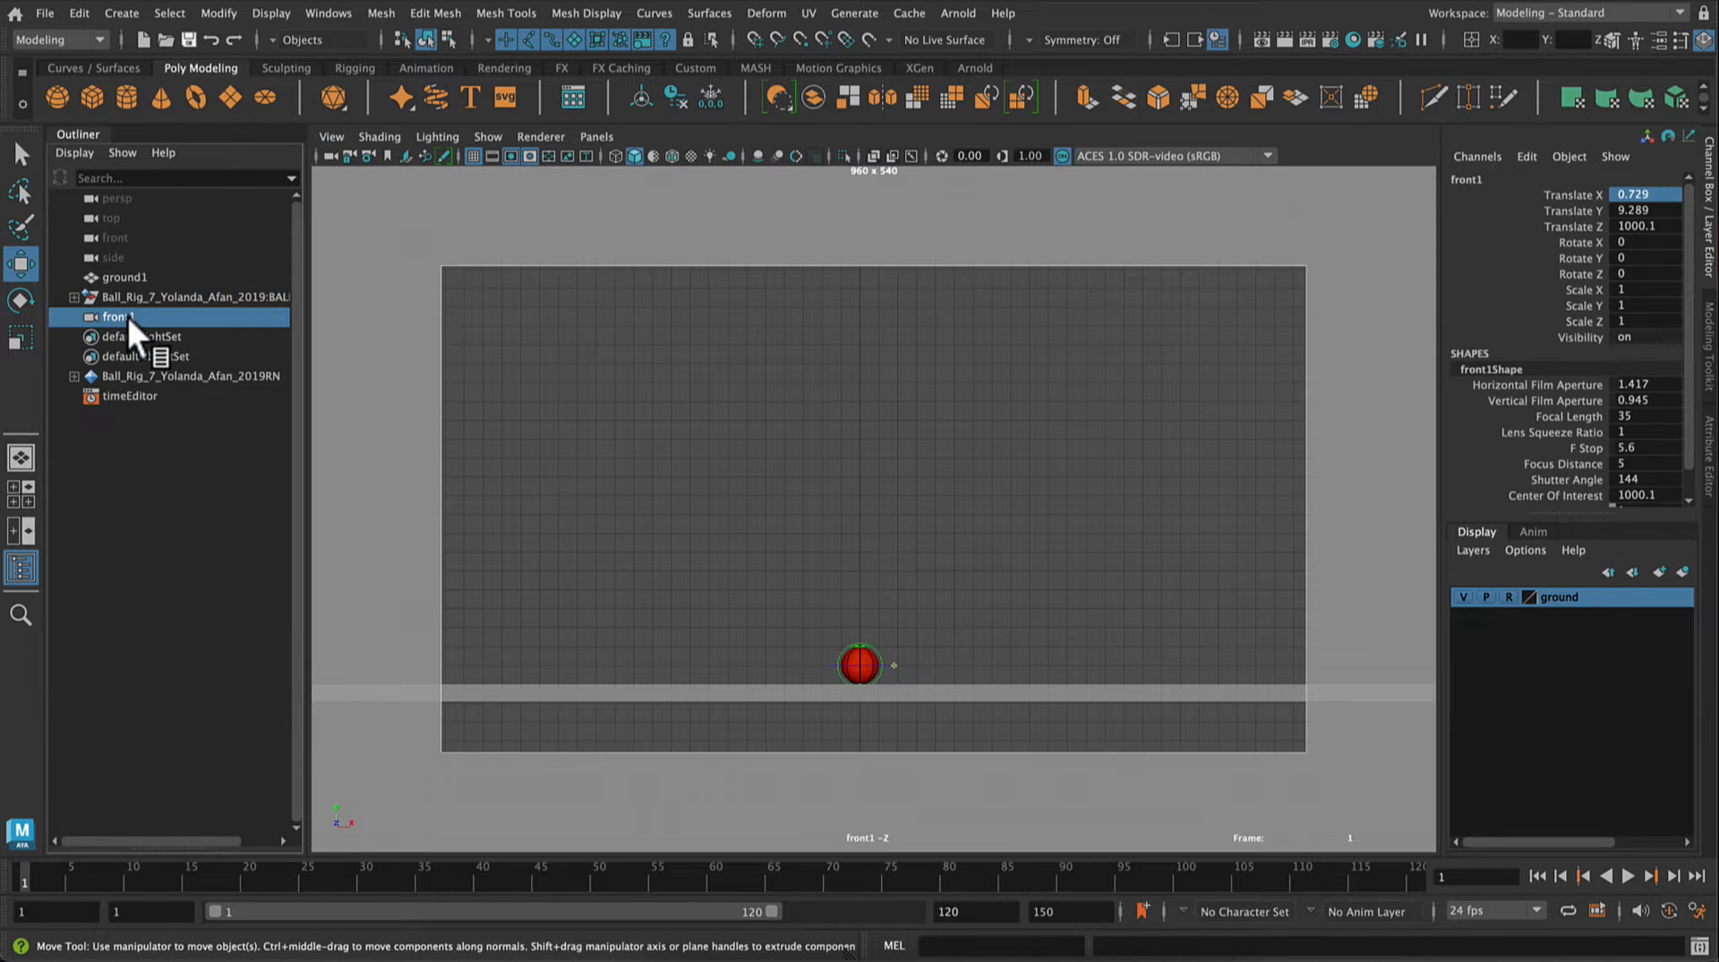
{"action": "double_click", "coordinate": [127, 315]}
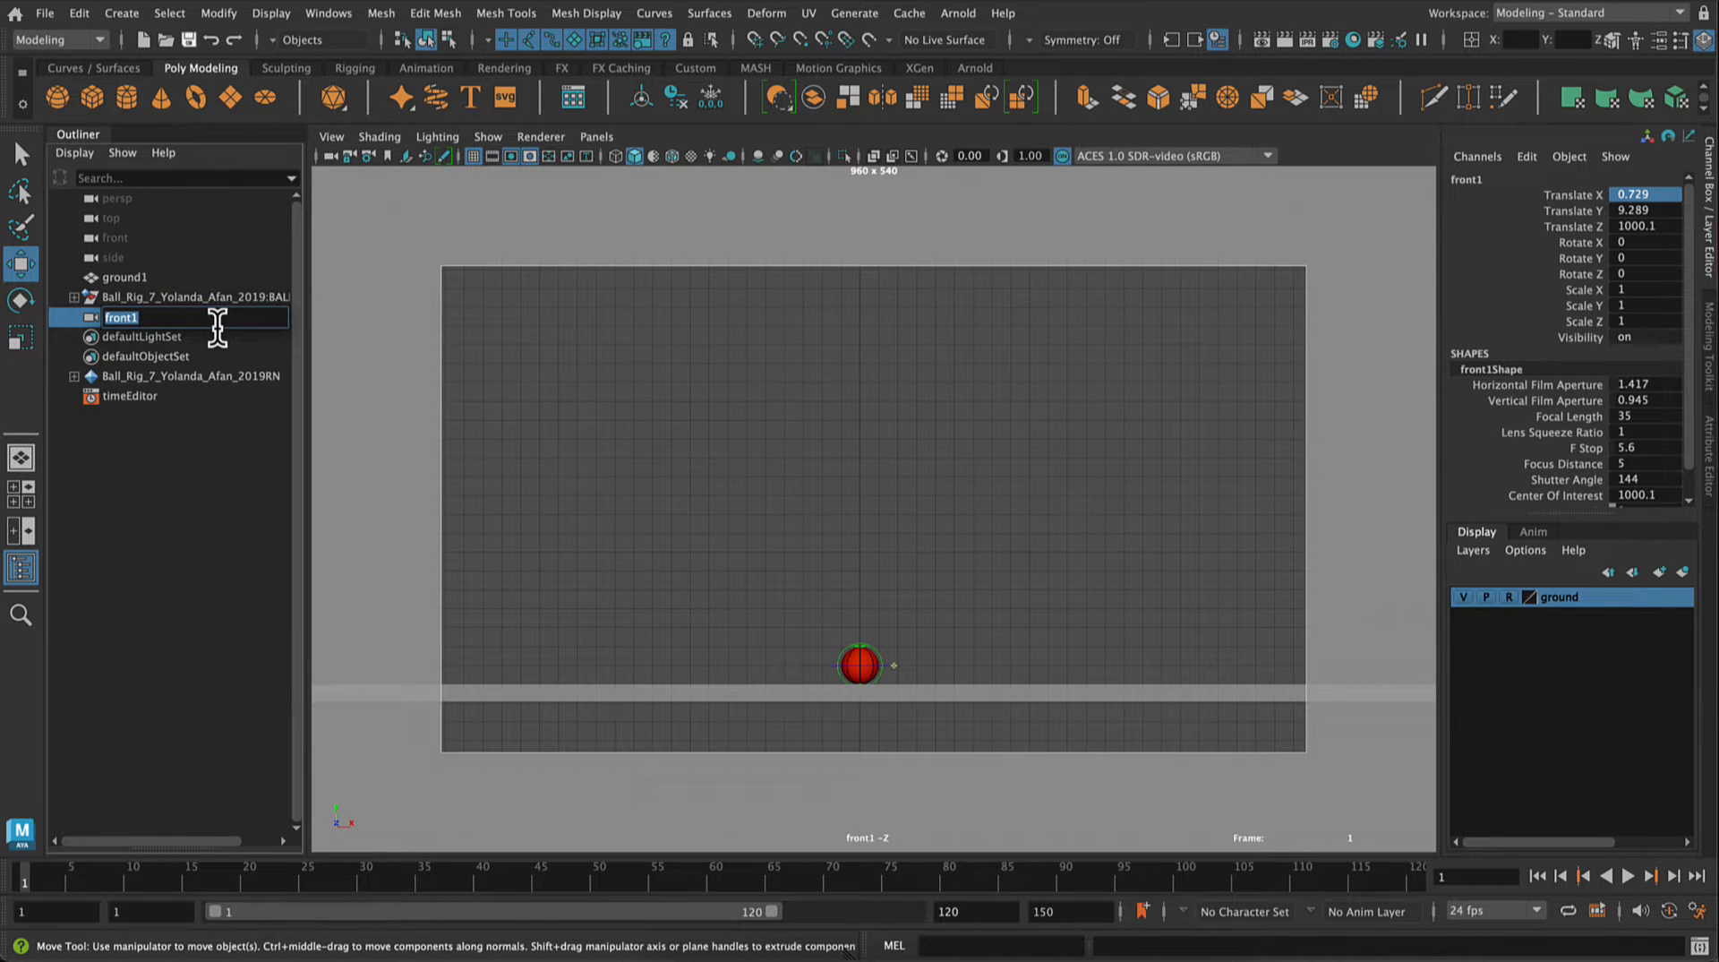
{"action": "type", "text": "shotcam"}
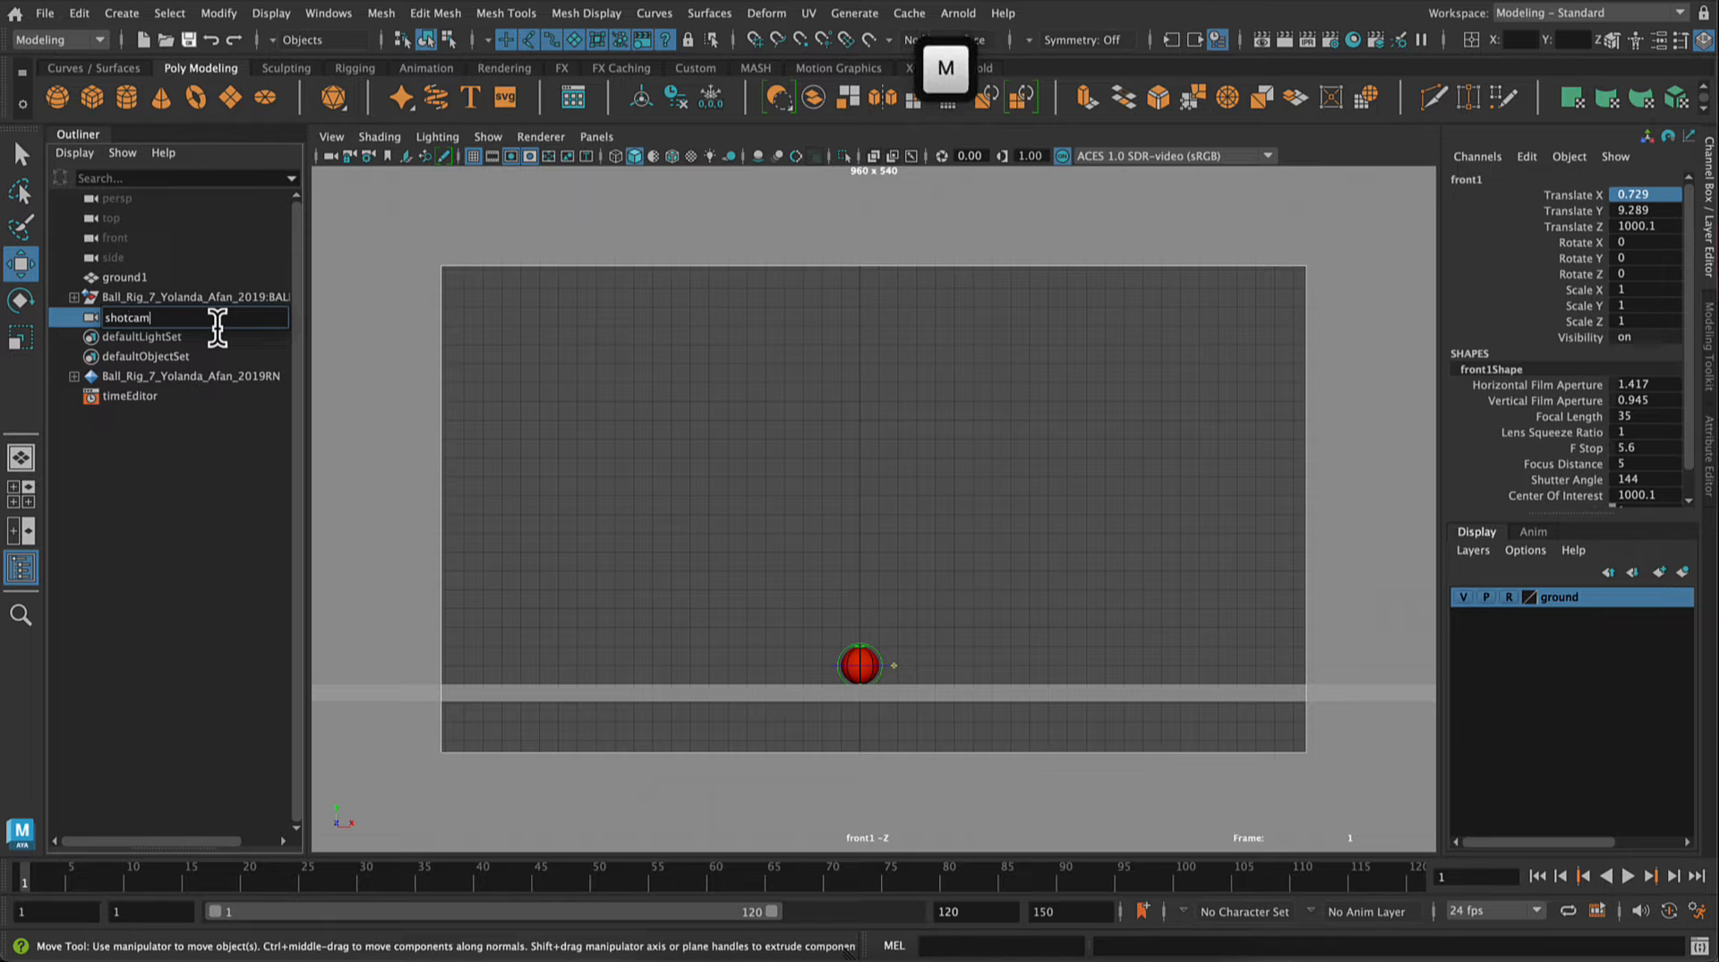
{"action": "key", "text": "BackSpace"}
{"action": "key", "text": "BackSpace"}
{"action": "key", "text": "BackSpace"}
{"action": "key", "text": "BackSpace"}
{"action": "key", "text": "BackSpace"}
{"action": "type", "text": "SHOTCA"}
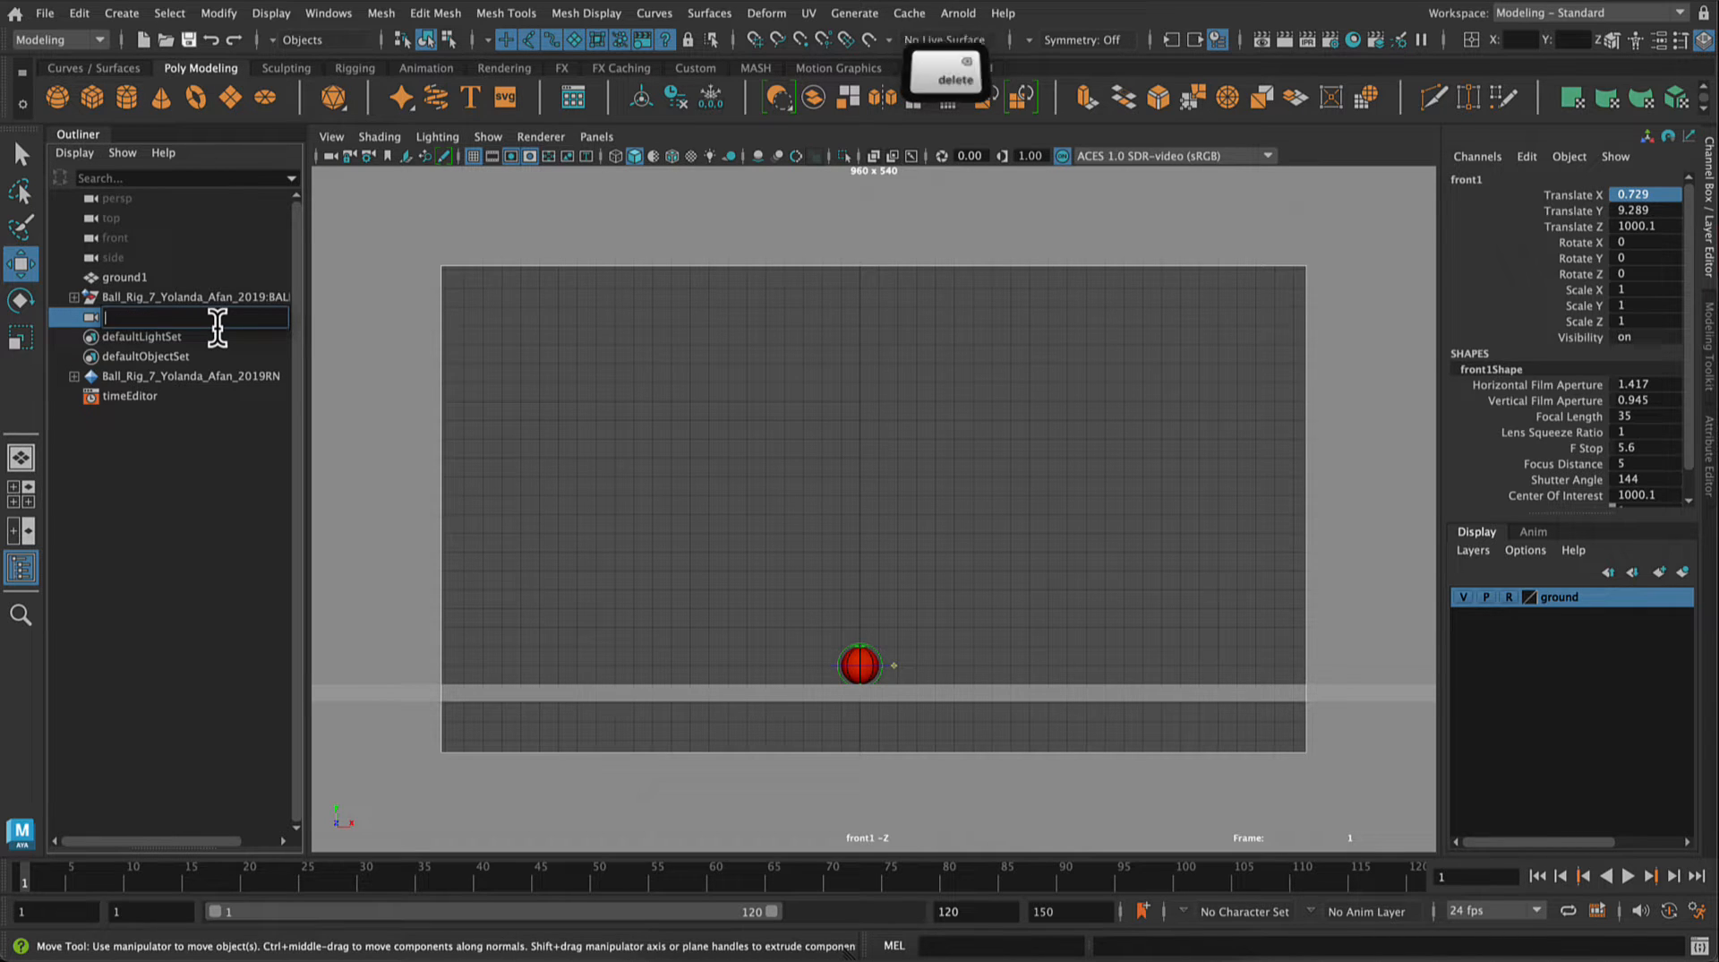
{"action": "type", "text": "M"}
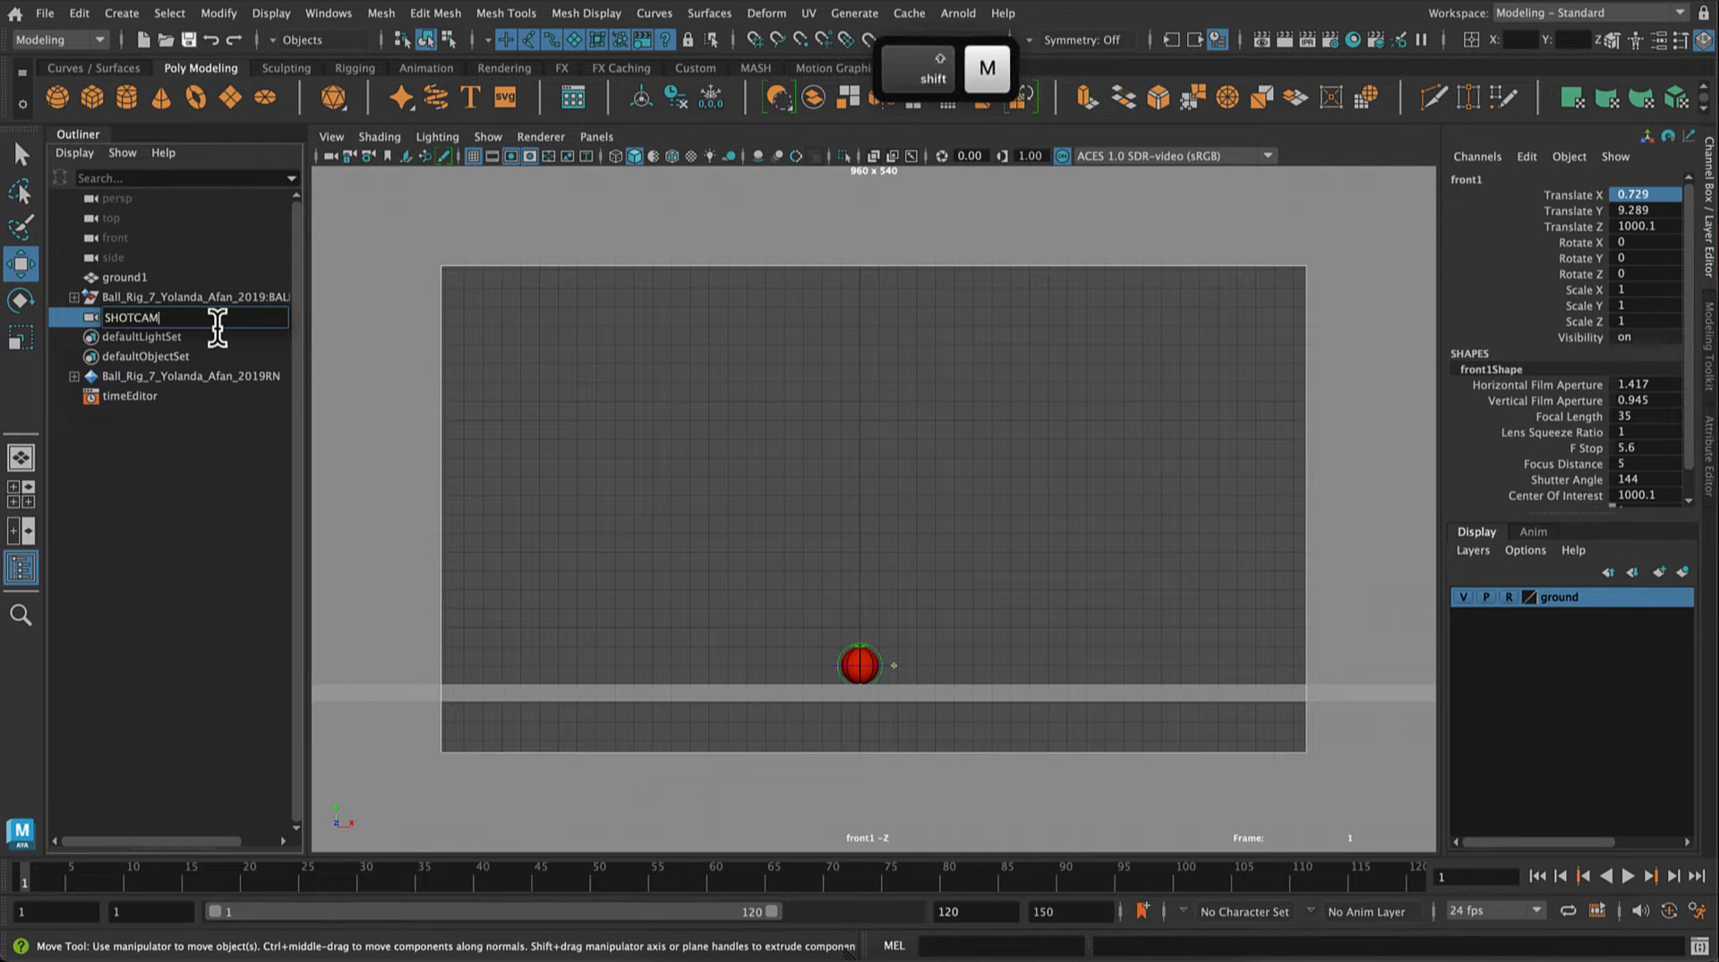
{"action": "key", "text": "Return"}
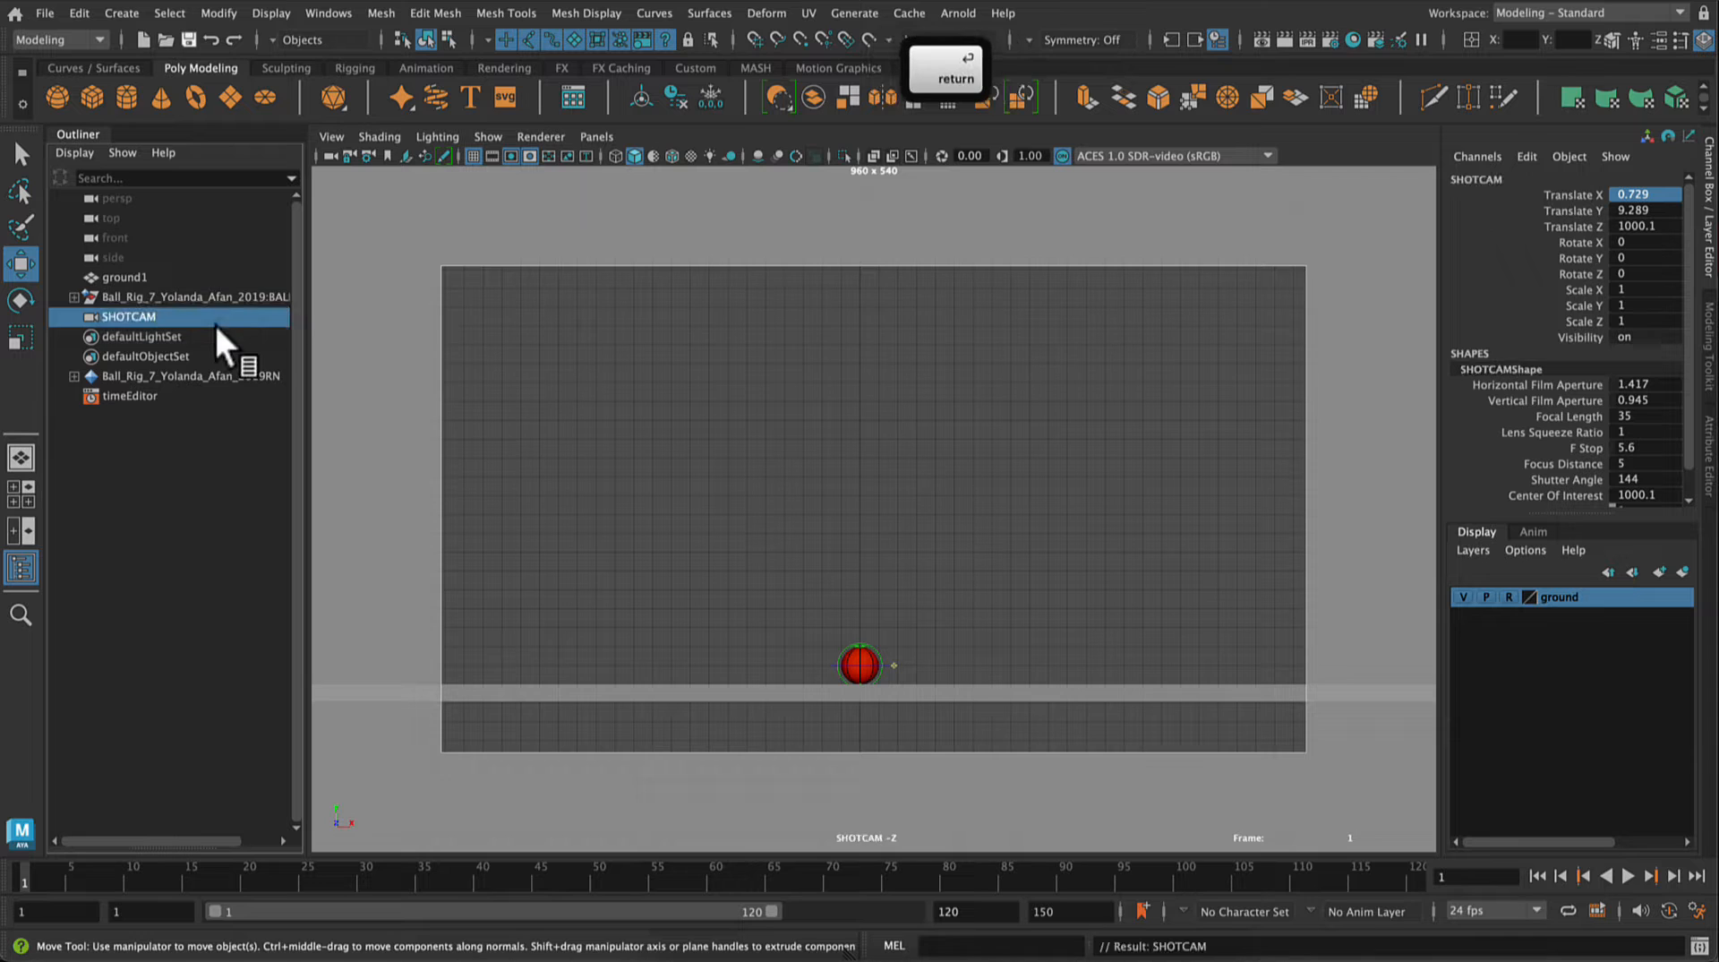
Step: Lock and unlock the SHOTCAM view, and reframe it closer with the ball and ground at the gate's lower edge
{"action": "left_click", "coordinate": [346, 160]}
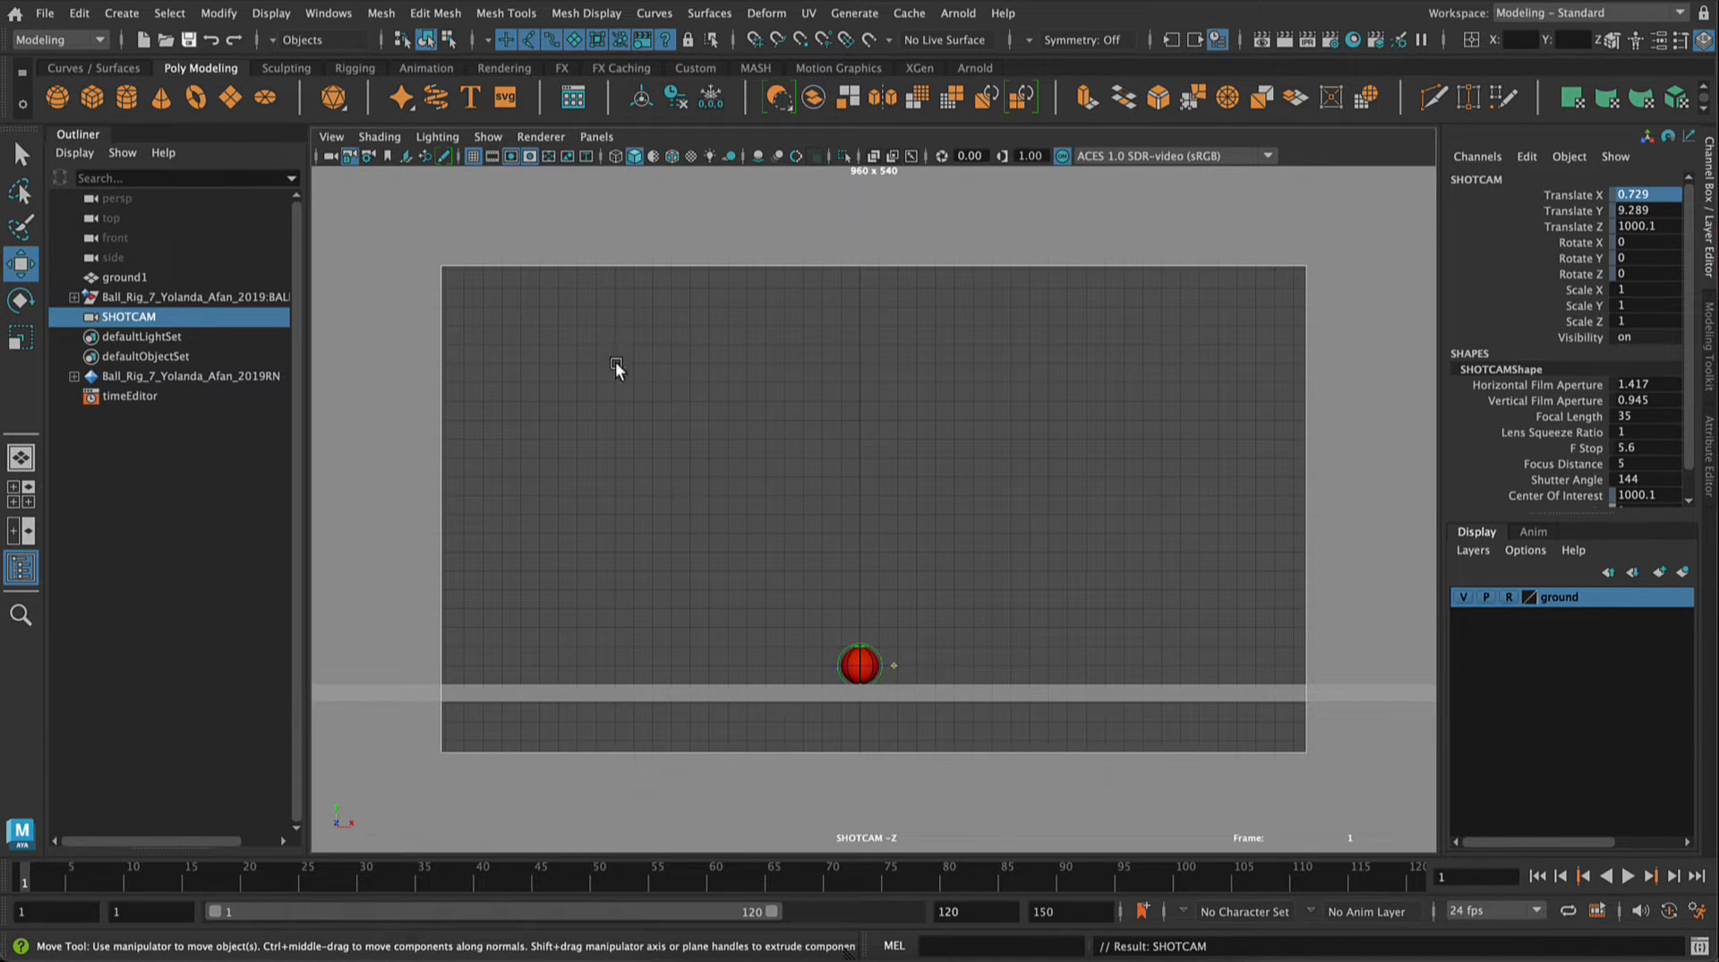
{"action": "left_click", "coordinate": [825, 674]}
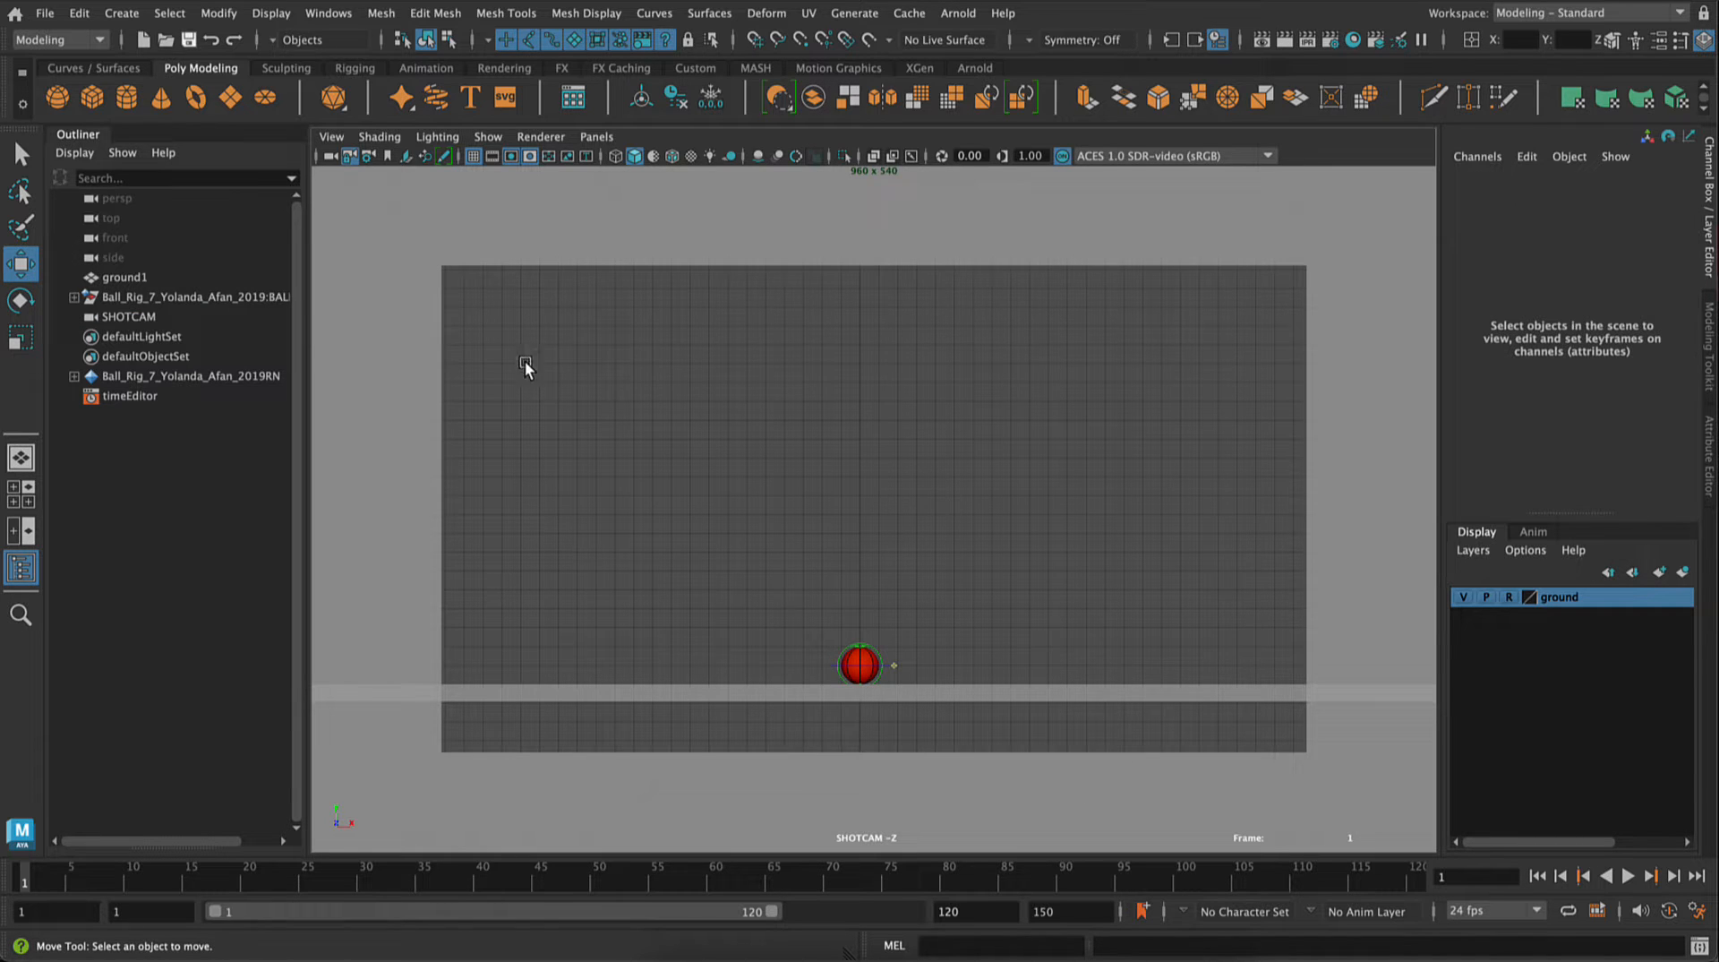
{"action": "left_click", "coordinate": [349, 158]}
{"action": "scroll", "coordinate": [821, 737], "scroll_direction": "up", "scroll_amount": 1}
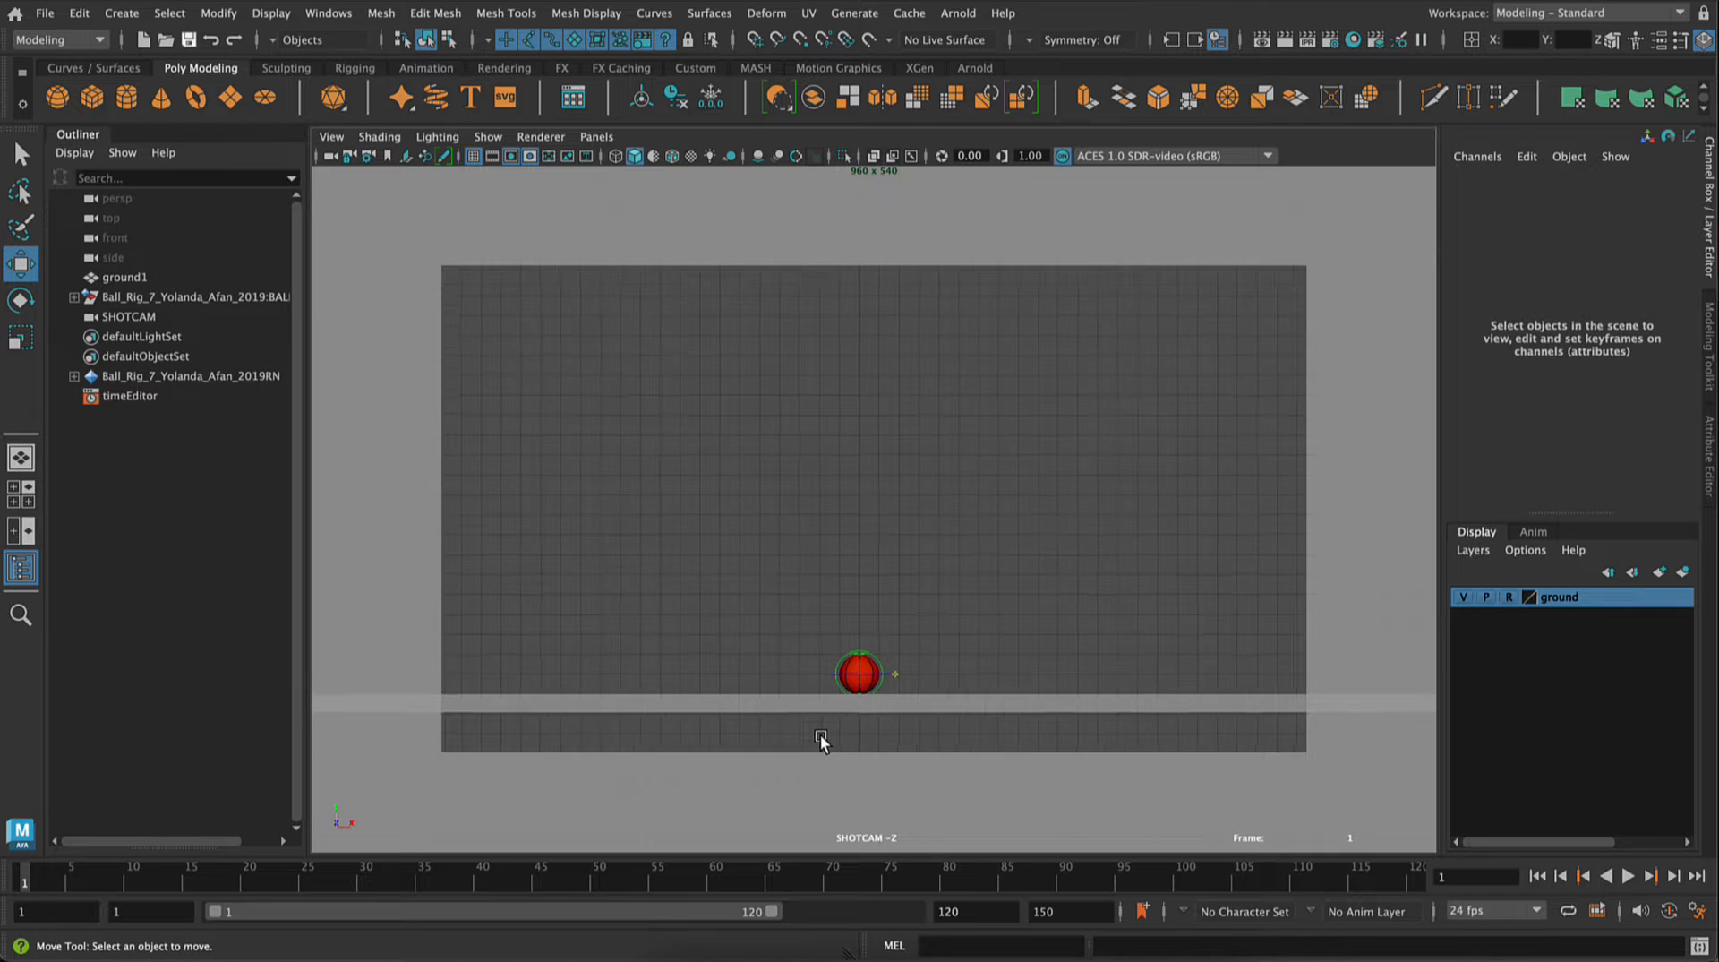
{"action": "scroll", "coordinate": [821, 737], "scroll_direction": "up", "scroll_amount": 1}
{"action": "scroll", "coordinate": [839, 698], "scroll_direction": "up", "scroll_amount": 1, "text": "alt"}
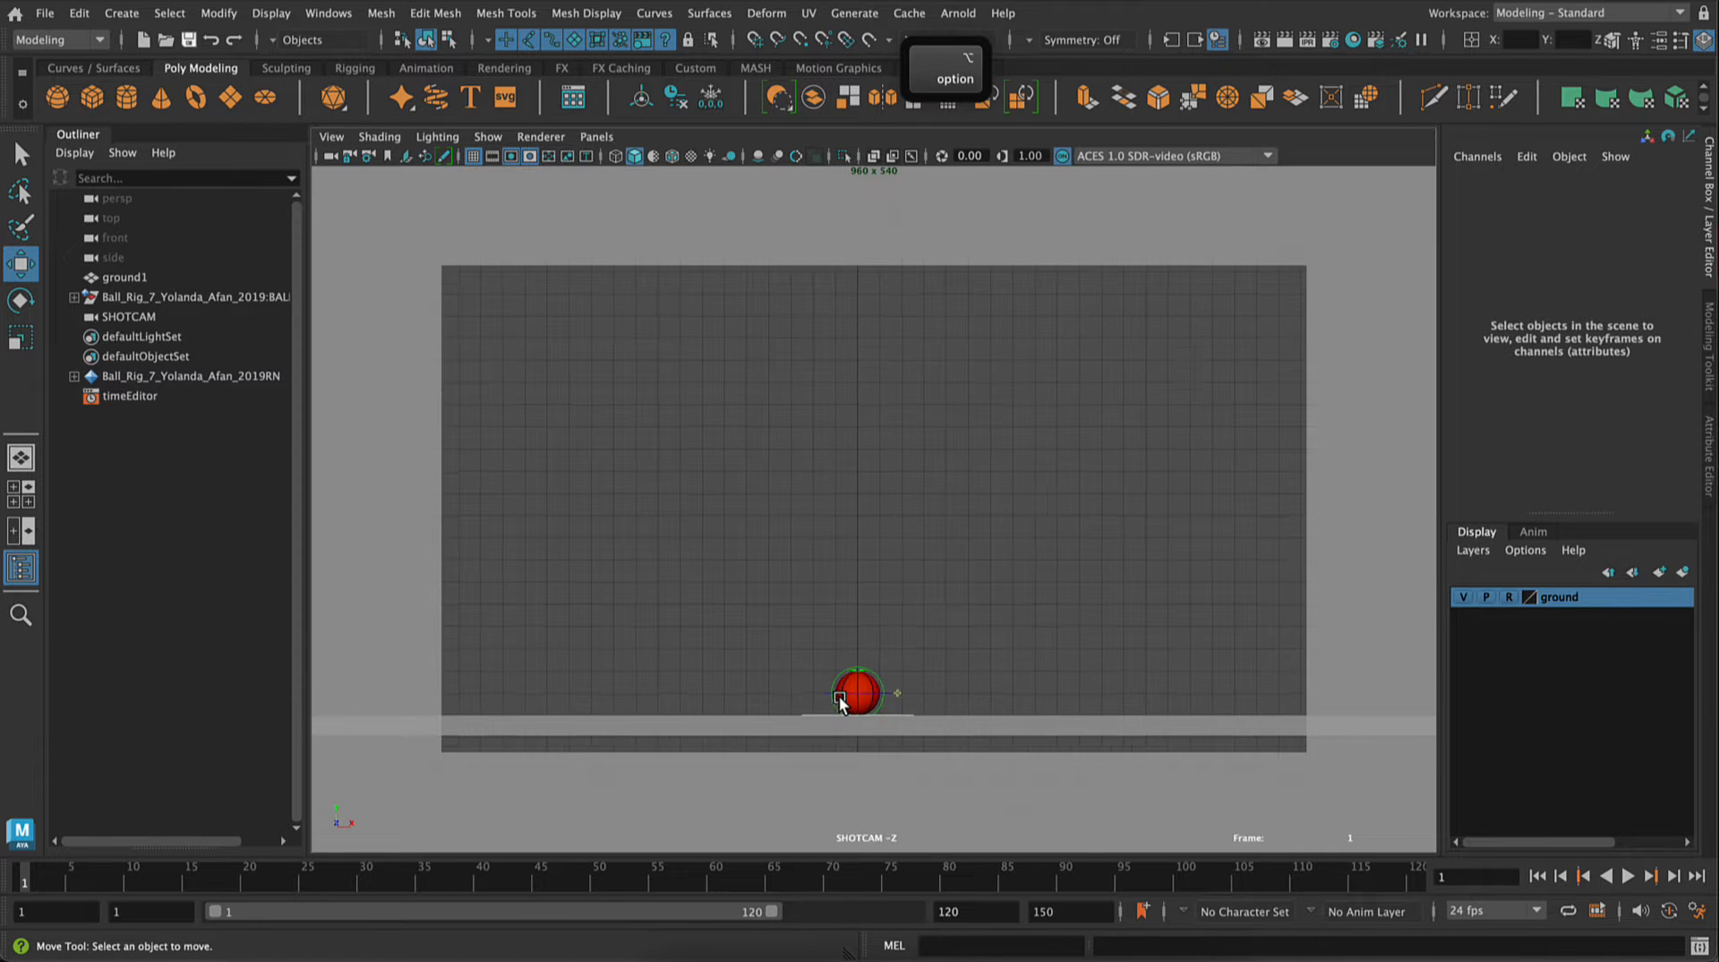
{"action": "middle_click_drag", "start_coordinate": [868, 699], "coordinate": [911, 672], "text": "alt"}
{"action": "left_click_drag", "start_coordinate": [791, 682], "coordinate": [811, 720]}
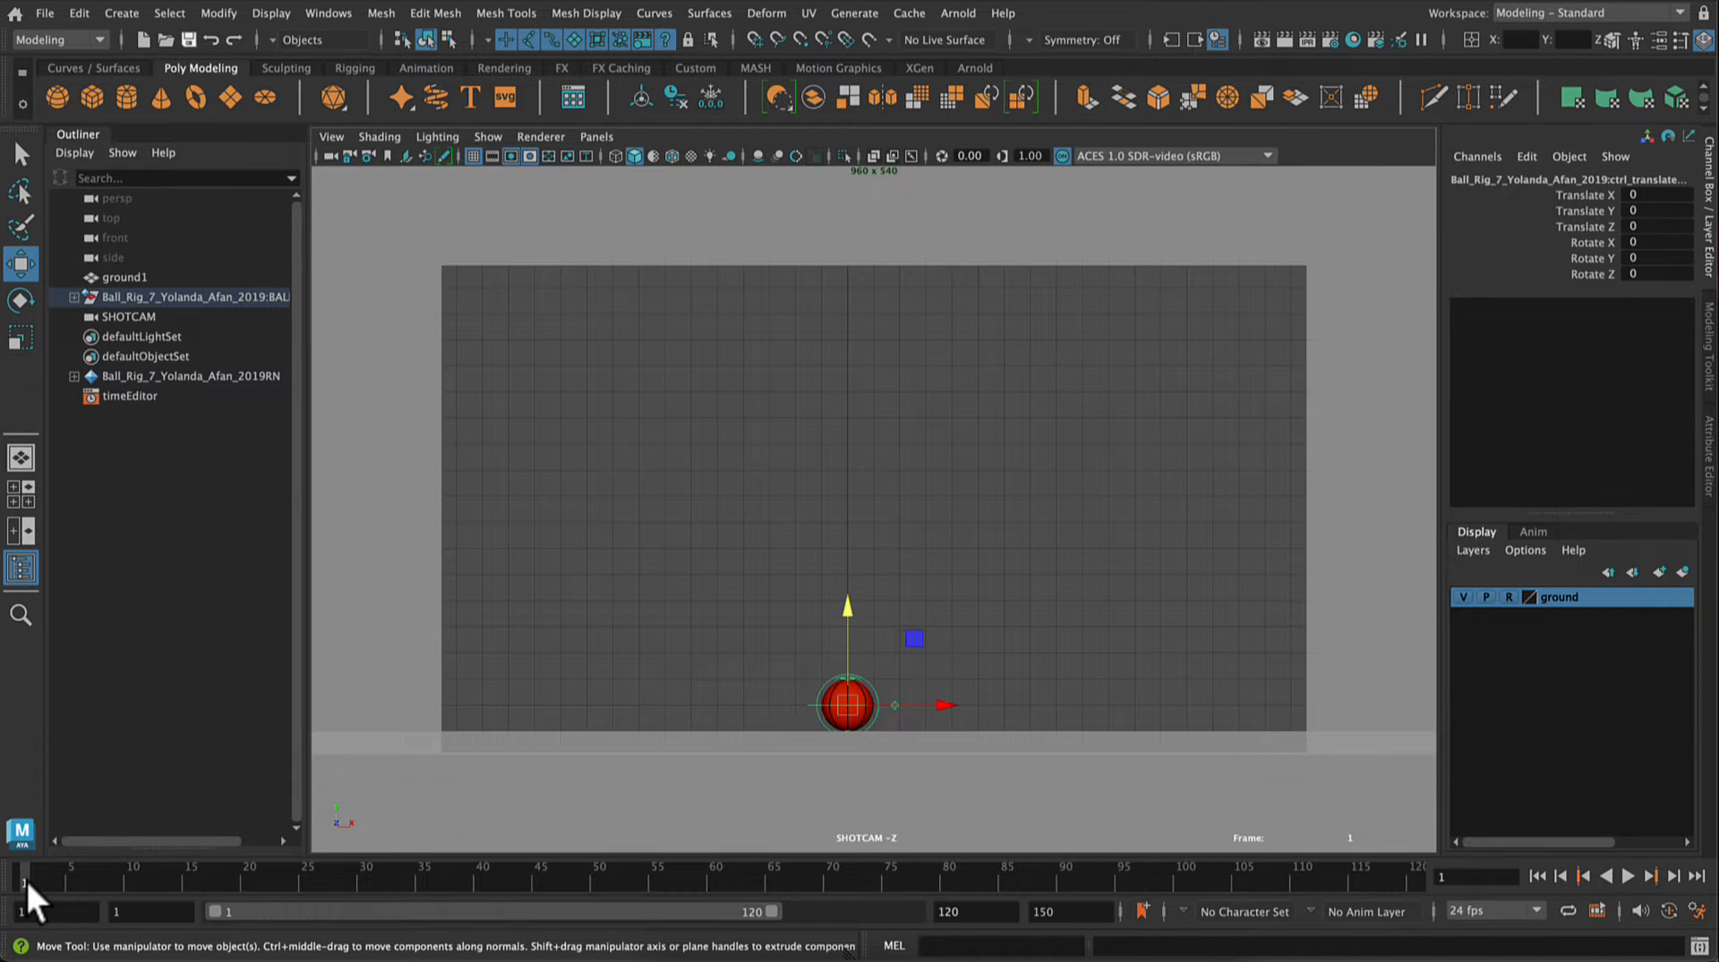
Step: At frame 1, move the ball control outside the gate to about Translate X -173.849 and Y 140.897, and key it
{"action": "key", "text": "s"}
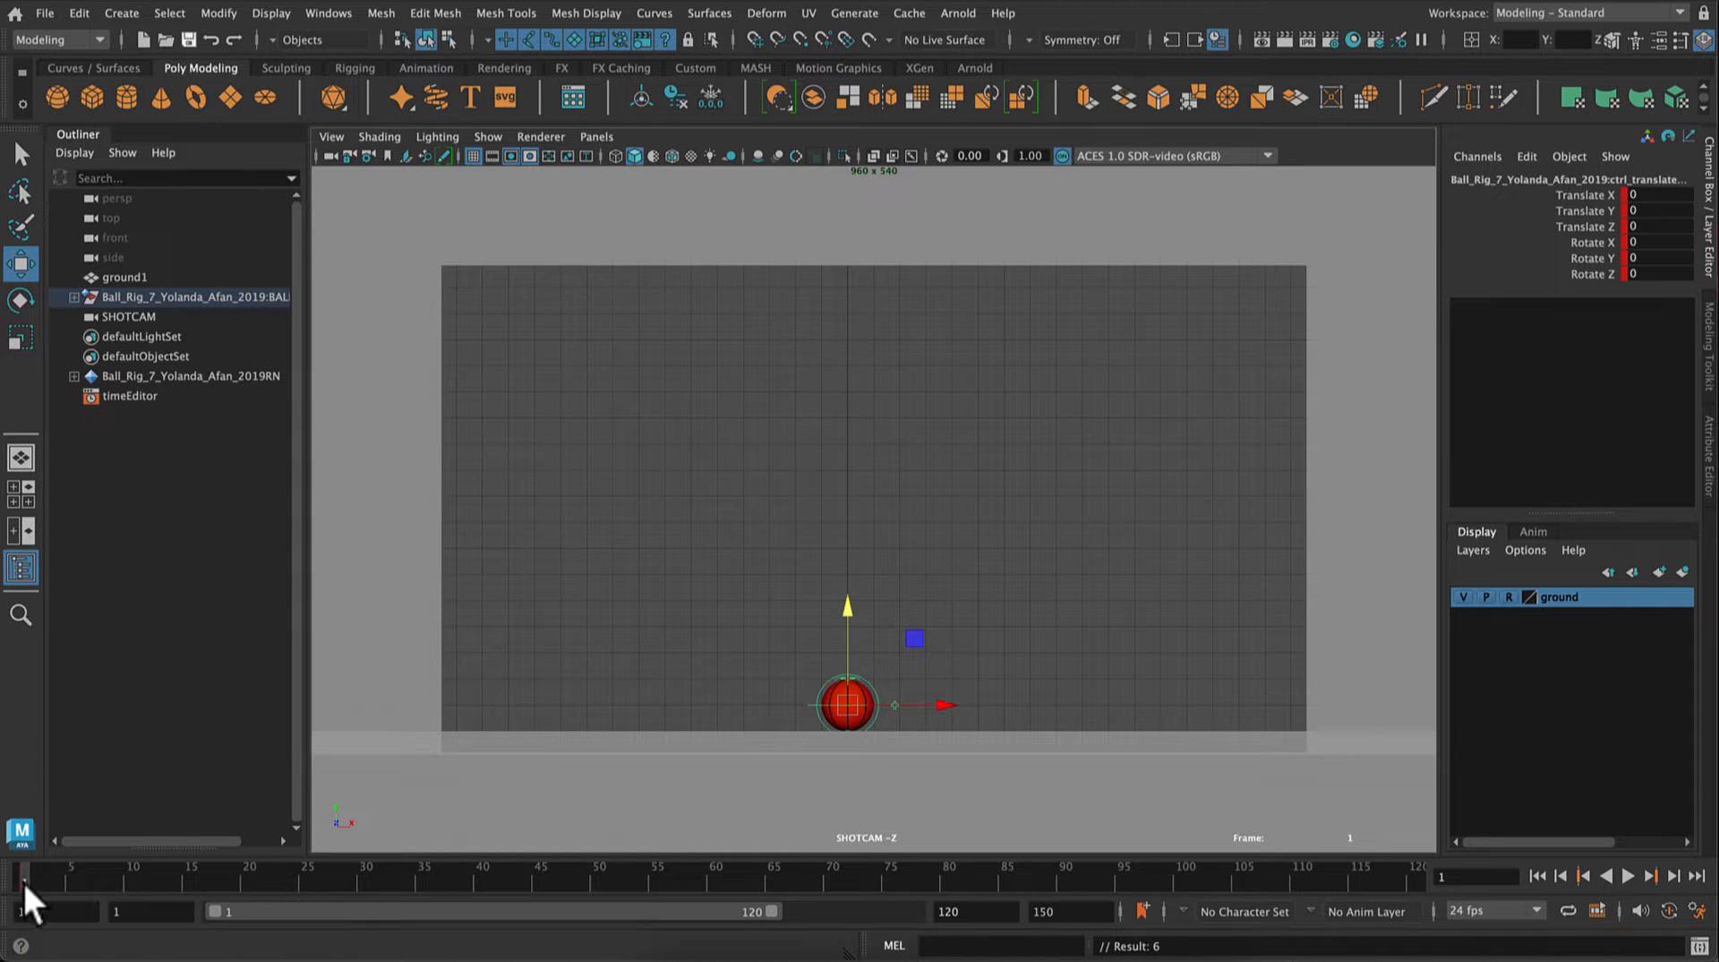
{"action": "mouse_move", "coordinate": [22, 885]}
{"action": "left_mouse_down"}
{"action": "mouse_move", "coordinate": [228, 883]}
{"action": "mouse_move", "coordinate": [11, 893]}
{"action": "left_mouse_up"}
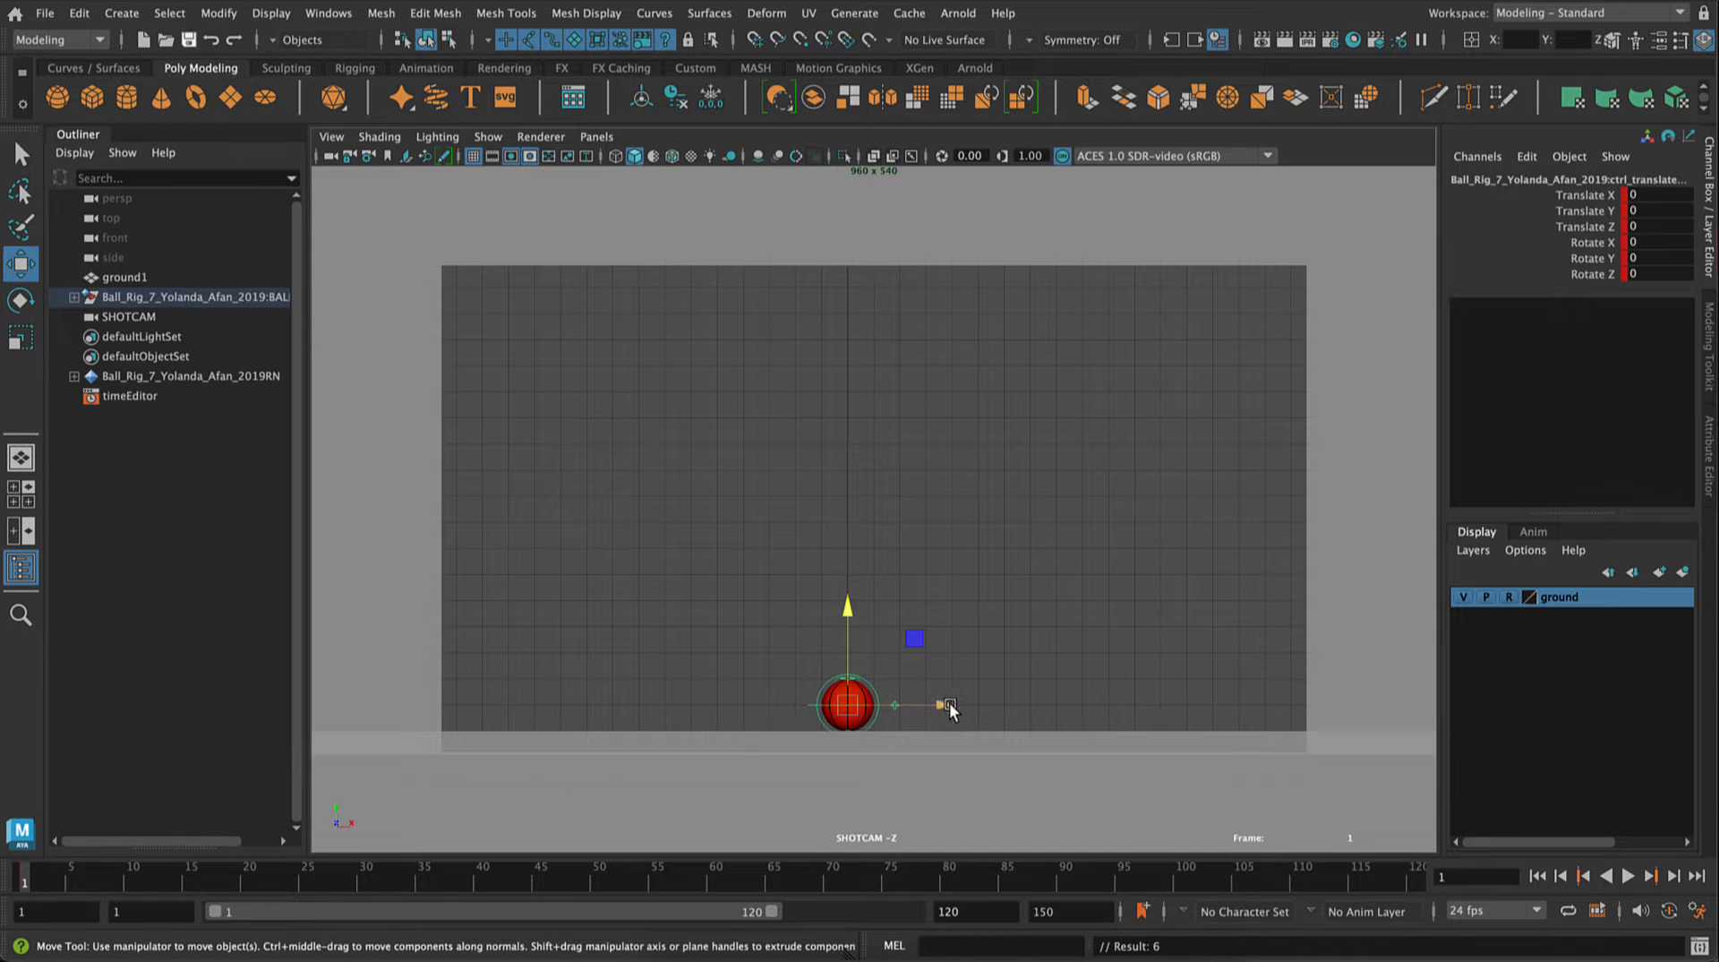
{"action": "left_click_drag", "start_coordinate": [950, 708], "coordinate": [496, 700]}
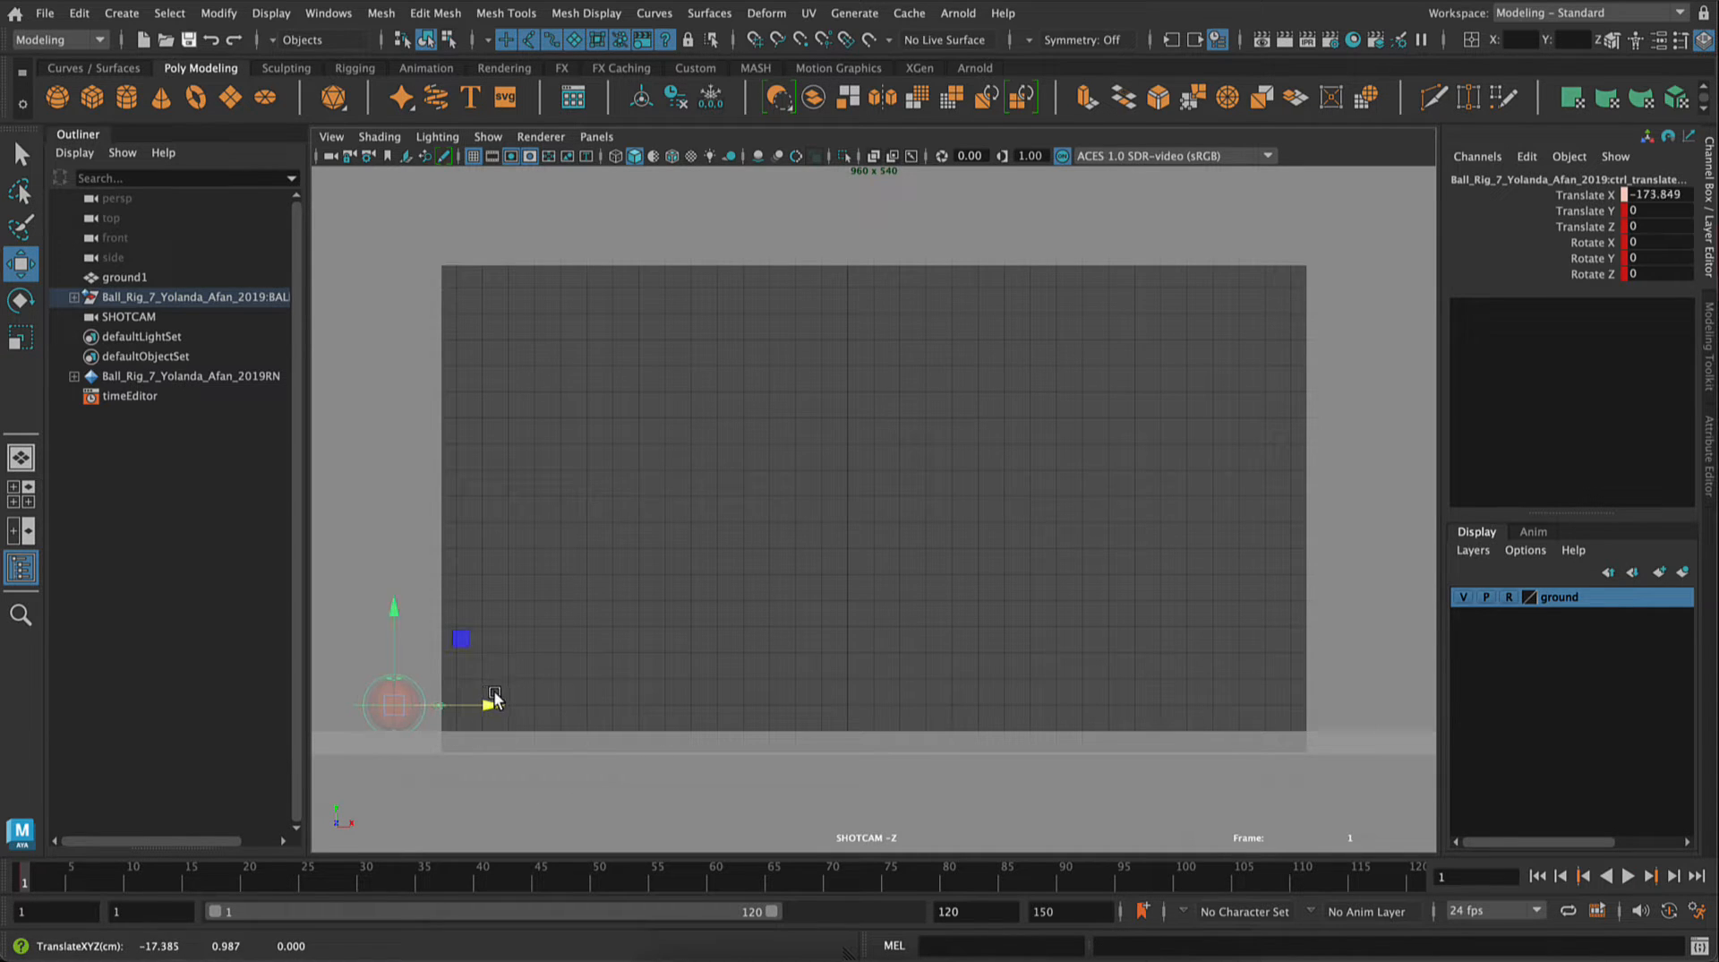
{"action": "left_click_drag", "start_coordinate": [395, 606], "coordinate": [414, 240]}
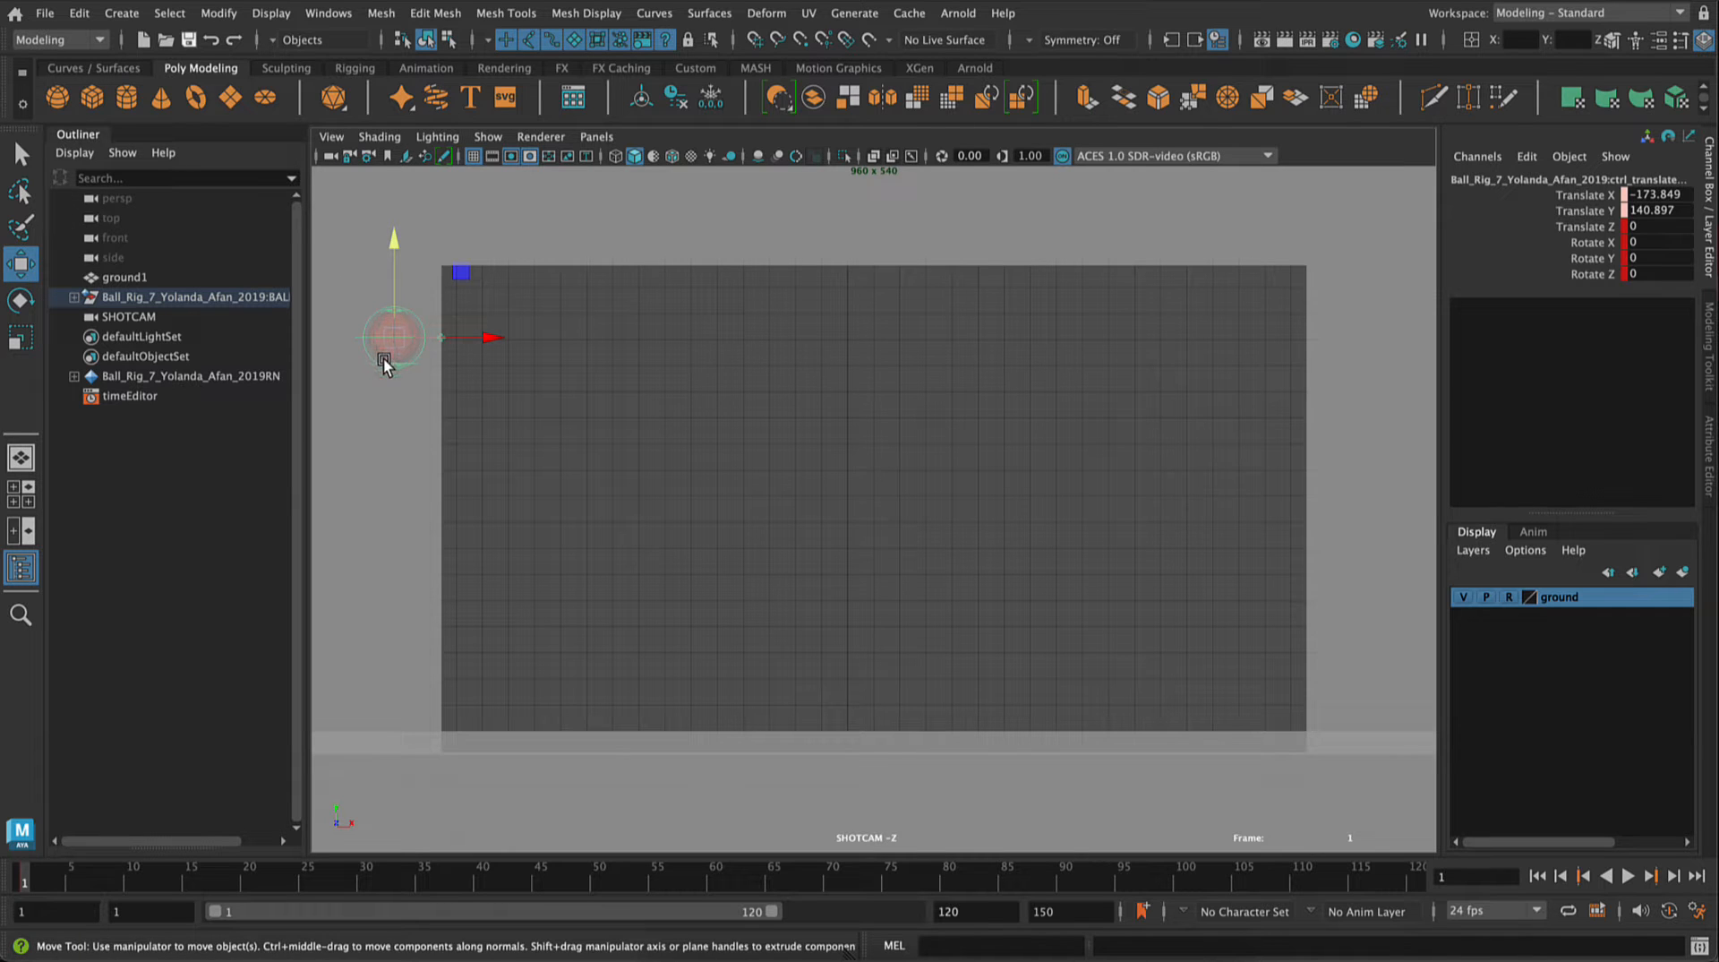
{"action": "key", "text": "s"}
Step: Key the ball control in its same off-screen position at frame 16, undoing the extra horizontal move
{"action": "left_click", "coordinate": [202, 884]}
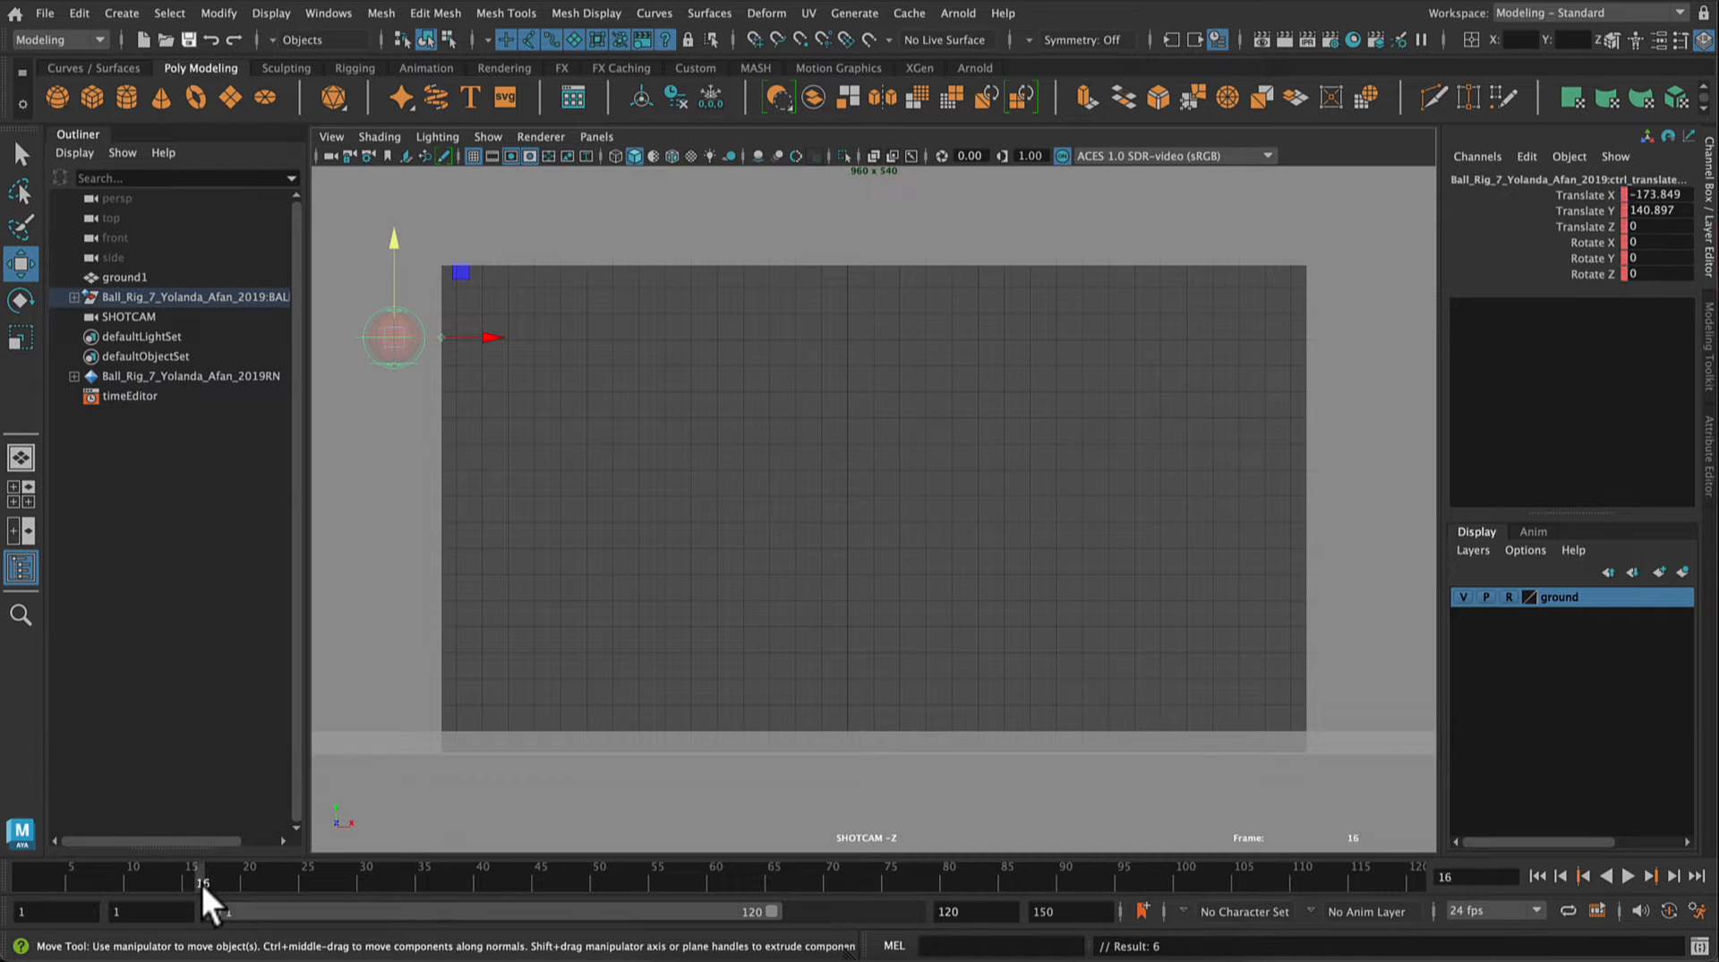
{"action": "key", "text": "s"}
{"action": "key", "text": "ctrl+z"}
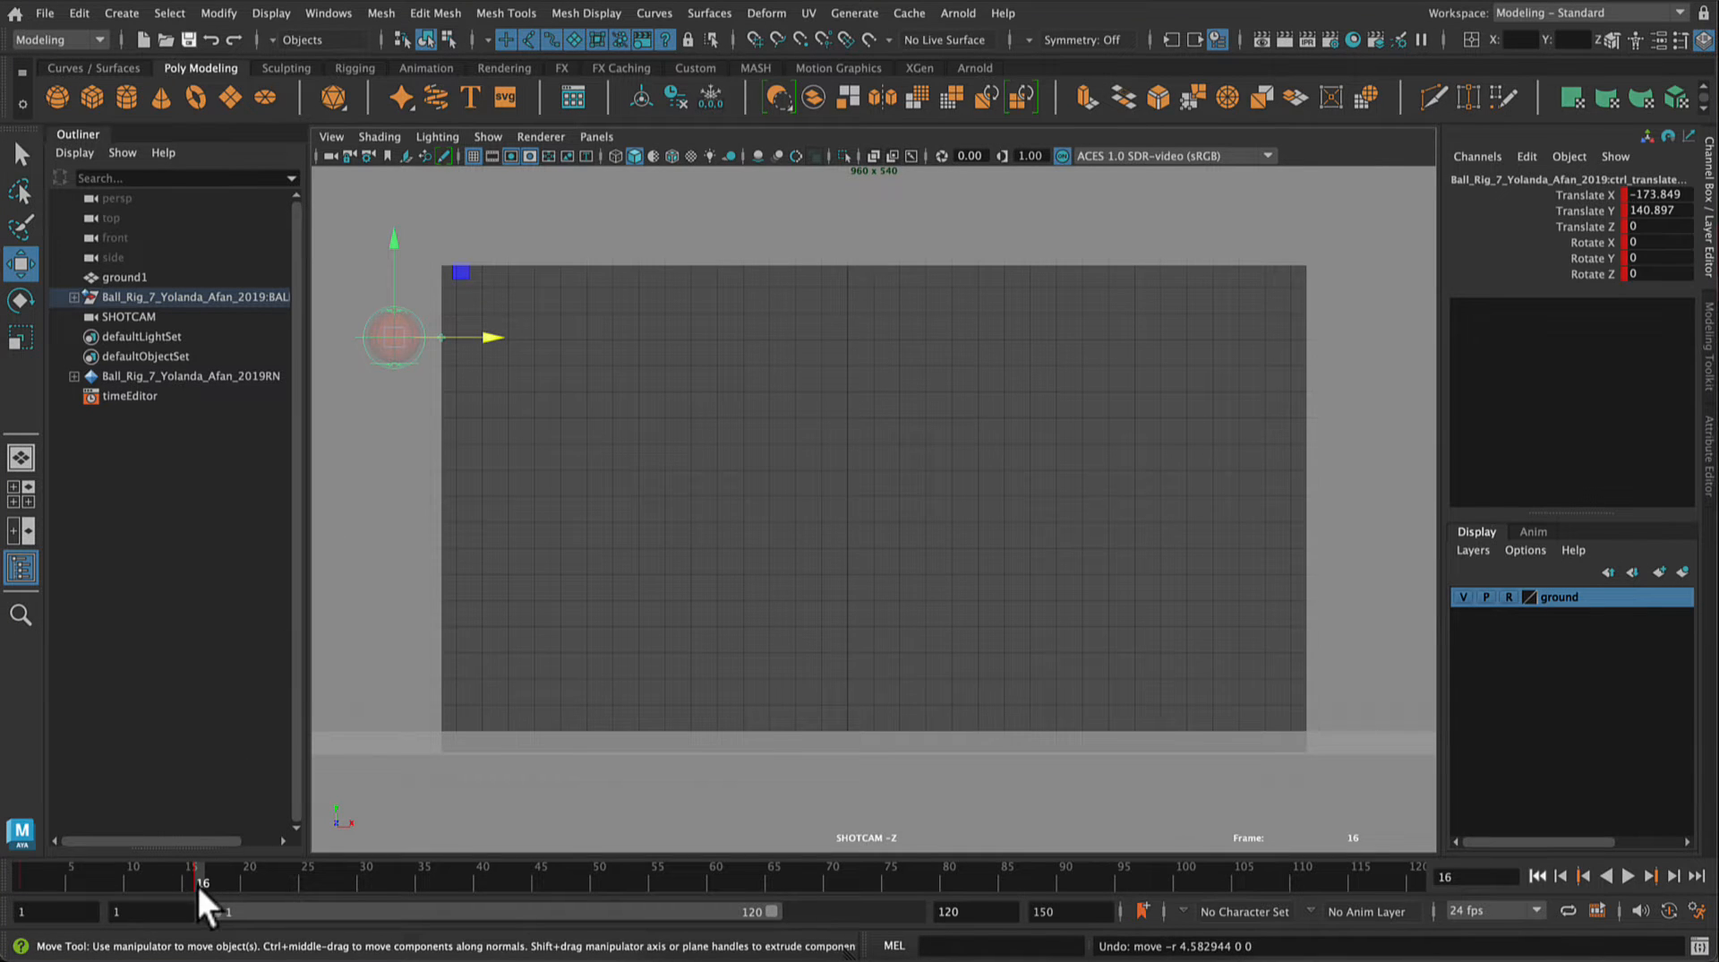
Step: At frame 23, move the ball inside the gate and down to the ground, to about Translate X -118.551 and Y -0.758
{"action": "left_click_drag", "start_coordinate": [199, 888], "coordinate": [249, 879]}
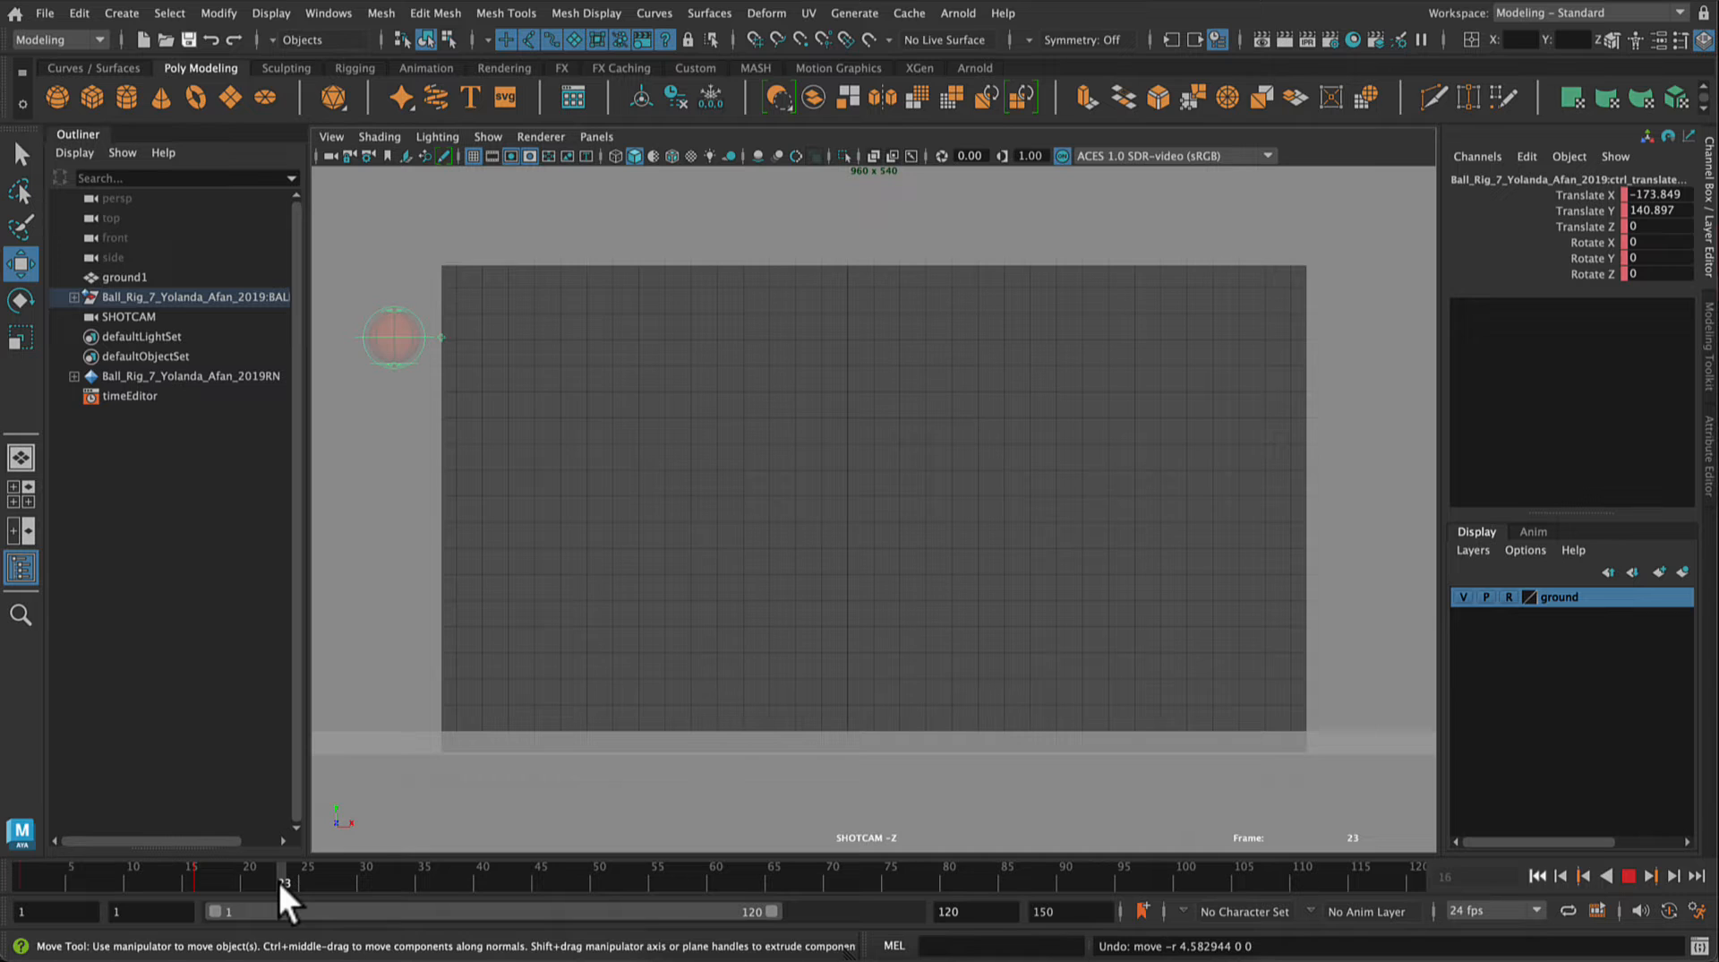
{"action": "left_click_drag", "start_coordinate": [278, 881], "coordinate": [278, 881]}
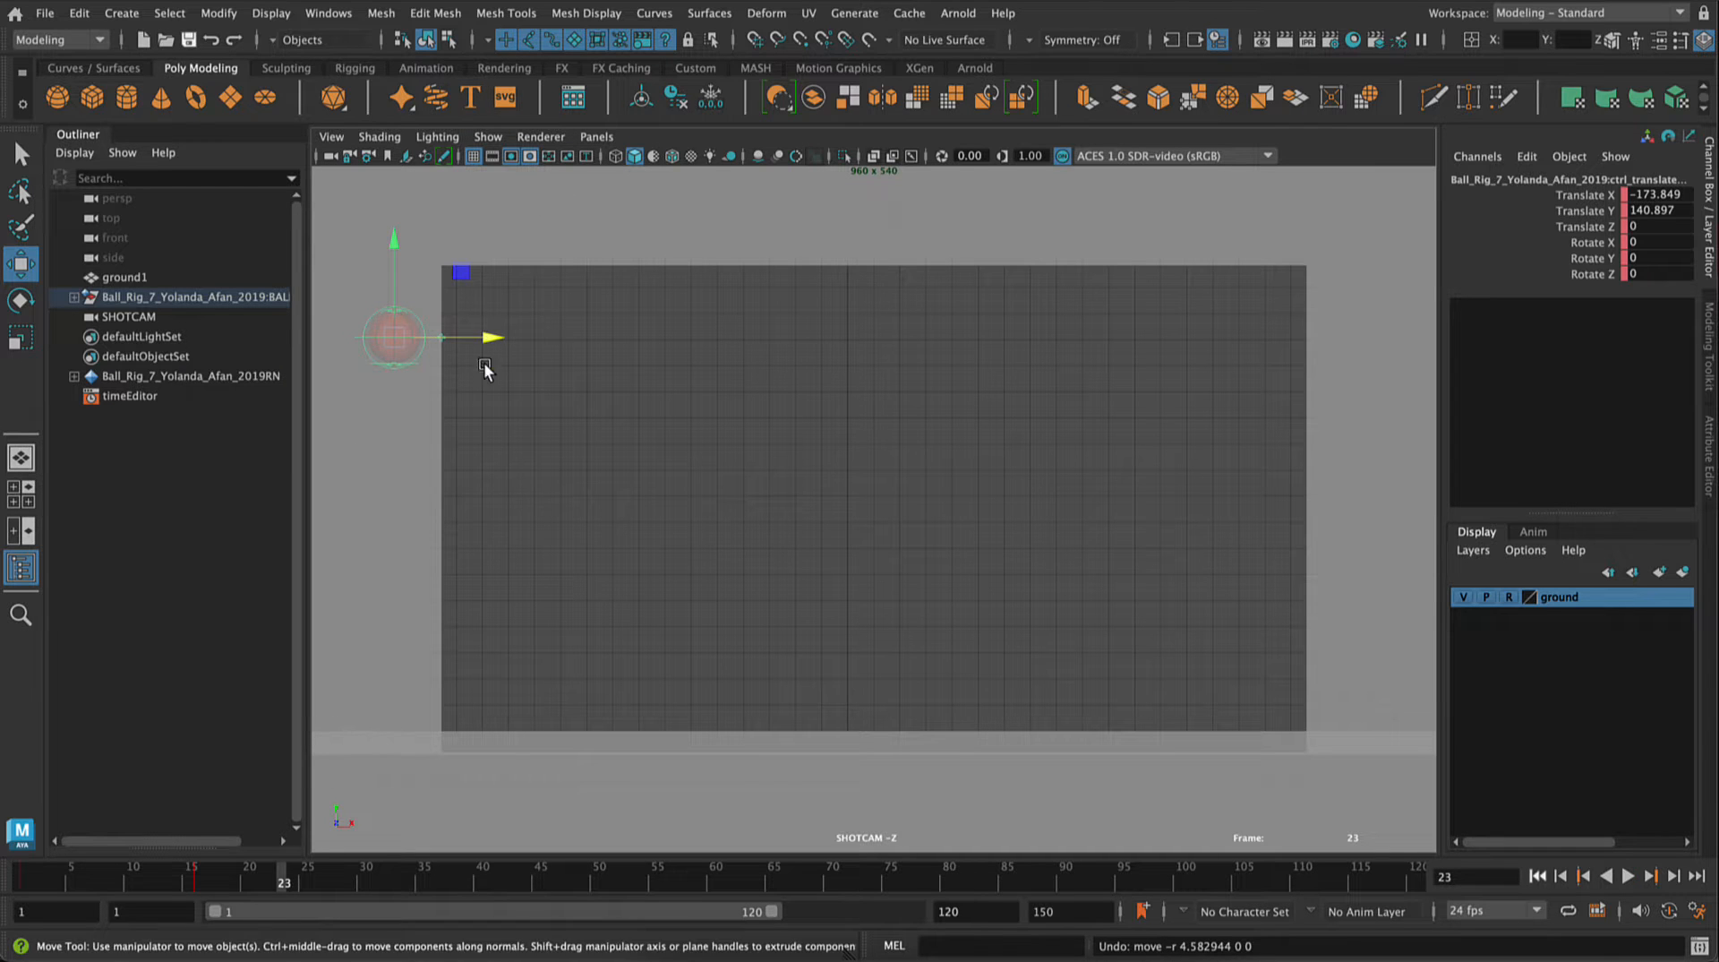
{"action": "left_click_drag", "start_coordinate": [491, 340], "coordinate": [636, 346]}
{"action": "left_click_drag", "start_coordinate": [542, 246], "coordinate": [565, 615]}
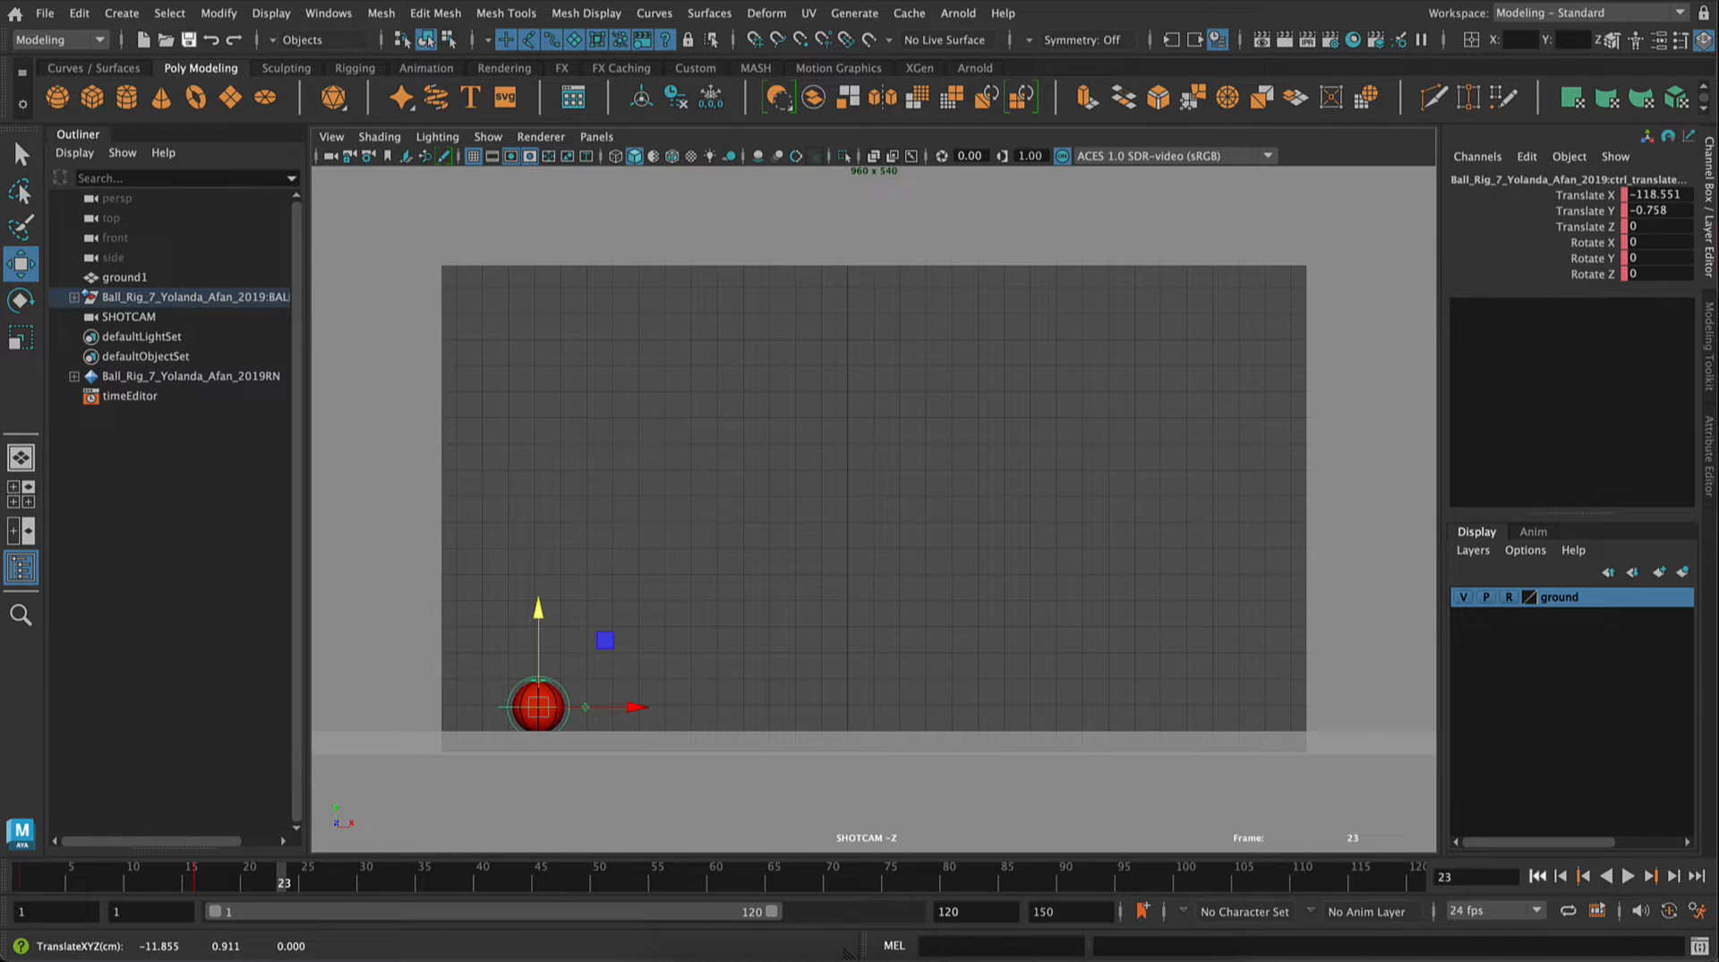
Step: Set the ball control's Translate Y to 0, then turn on auto keyframing and key the control at frame 23
{"action": "left_click", "coordinate": [1672, 196]}
{"action": "left_click", "coordinate": [1688, 211]}
{"action": "type", "text": "0"}
{"action": "key", "text": "Return"}
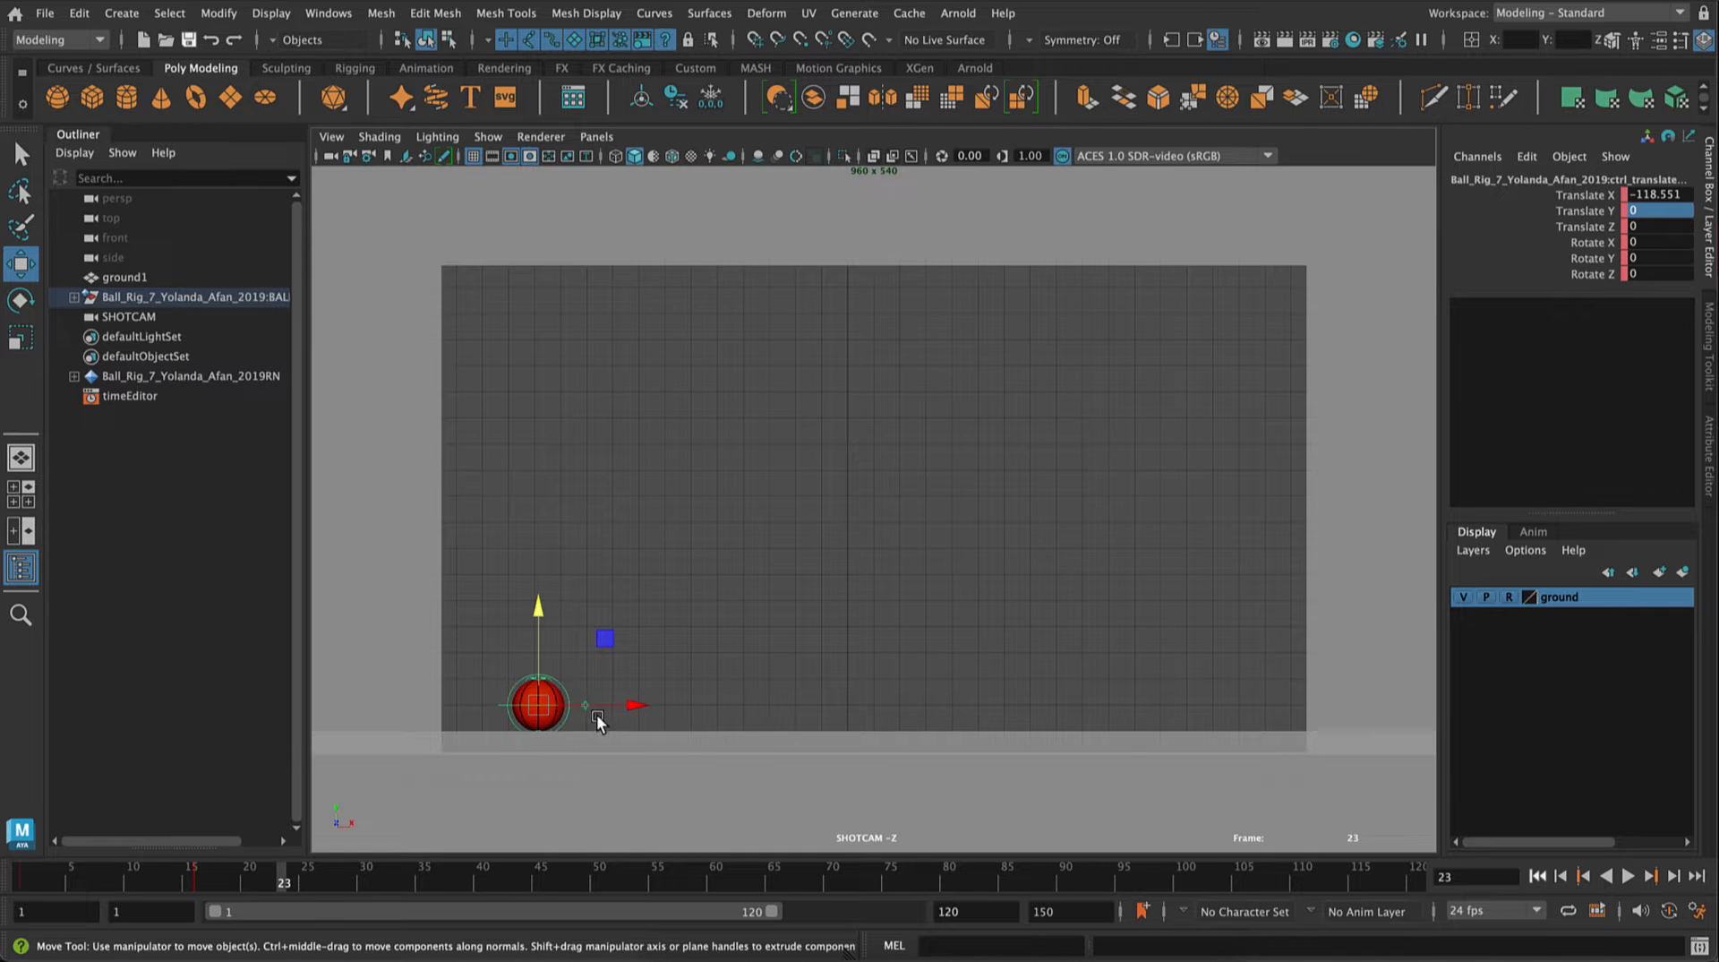
{"action": "left_click", "coordinate": [1667, 909]}
{"action": "key", "text": "s"}
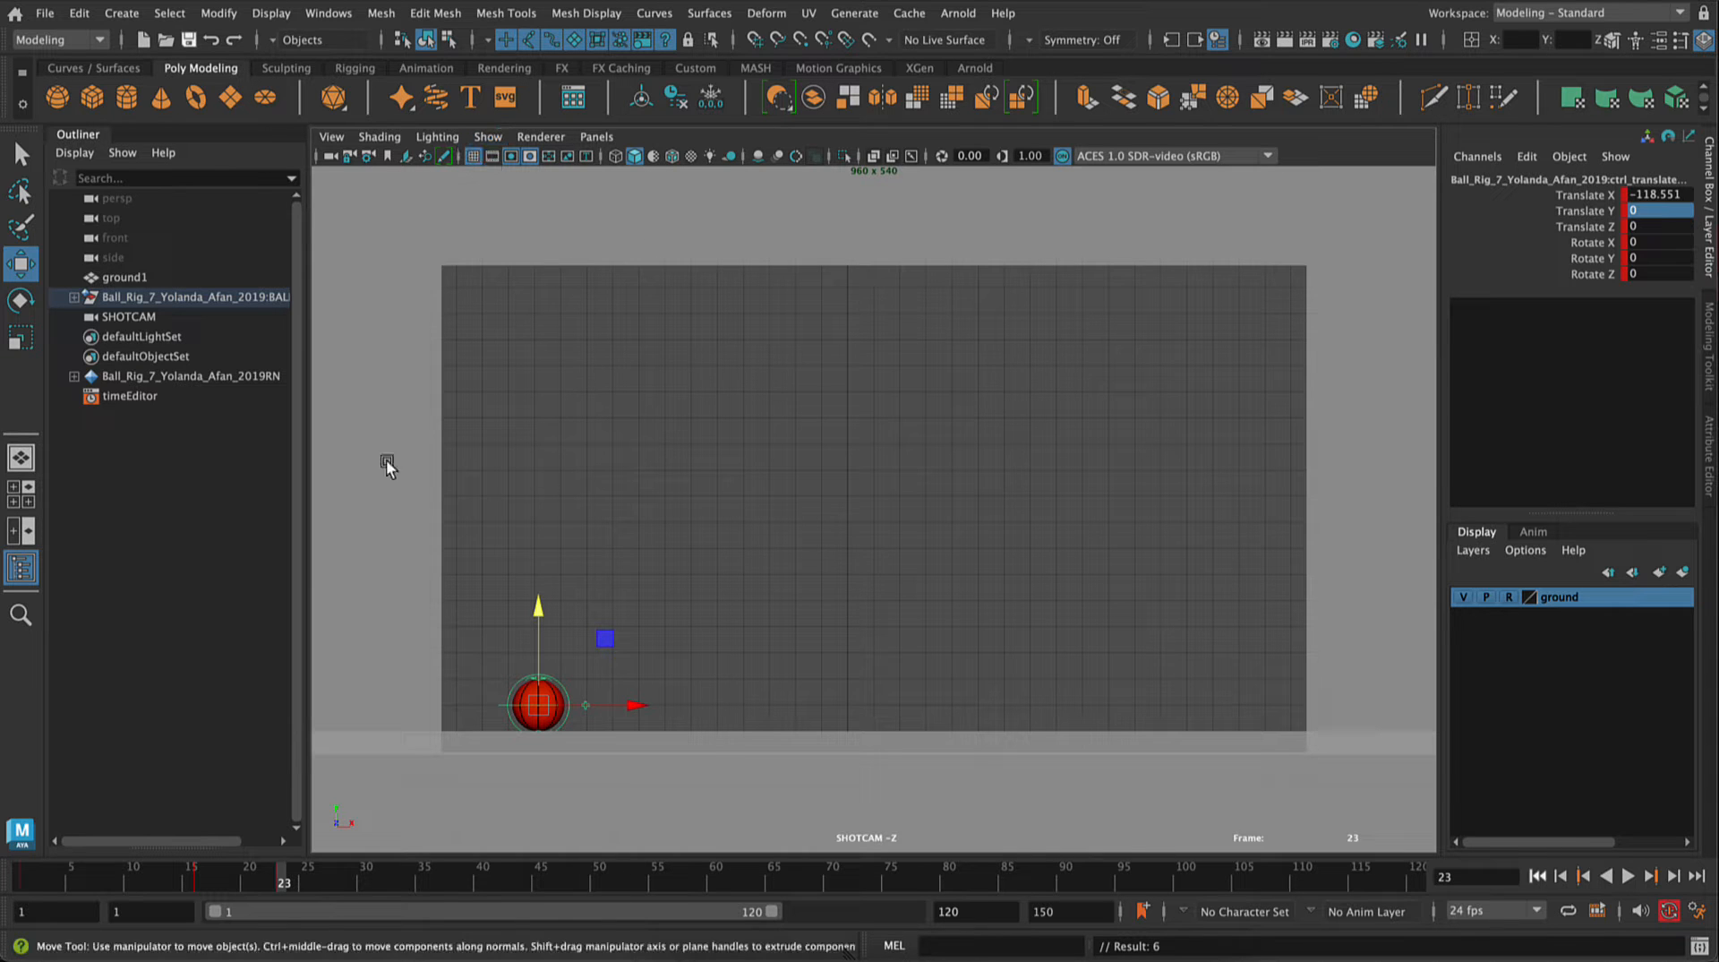
Step: Change to the Animation workspace and look through the SHOTCAM camera in the viewport
{"action": "left_click", "coordinate": [1522, 15]}
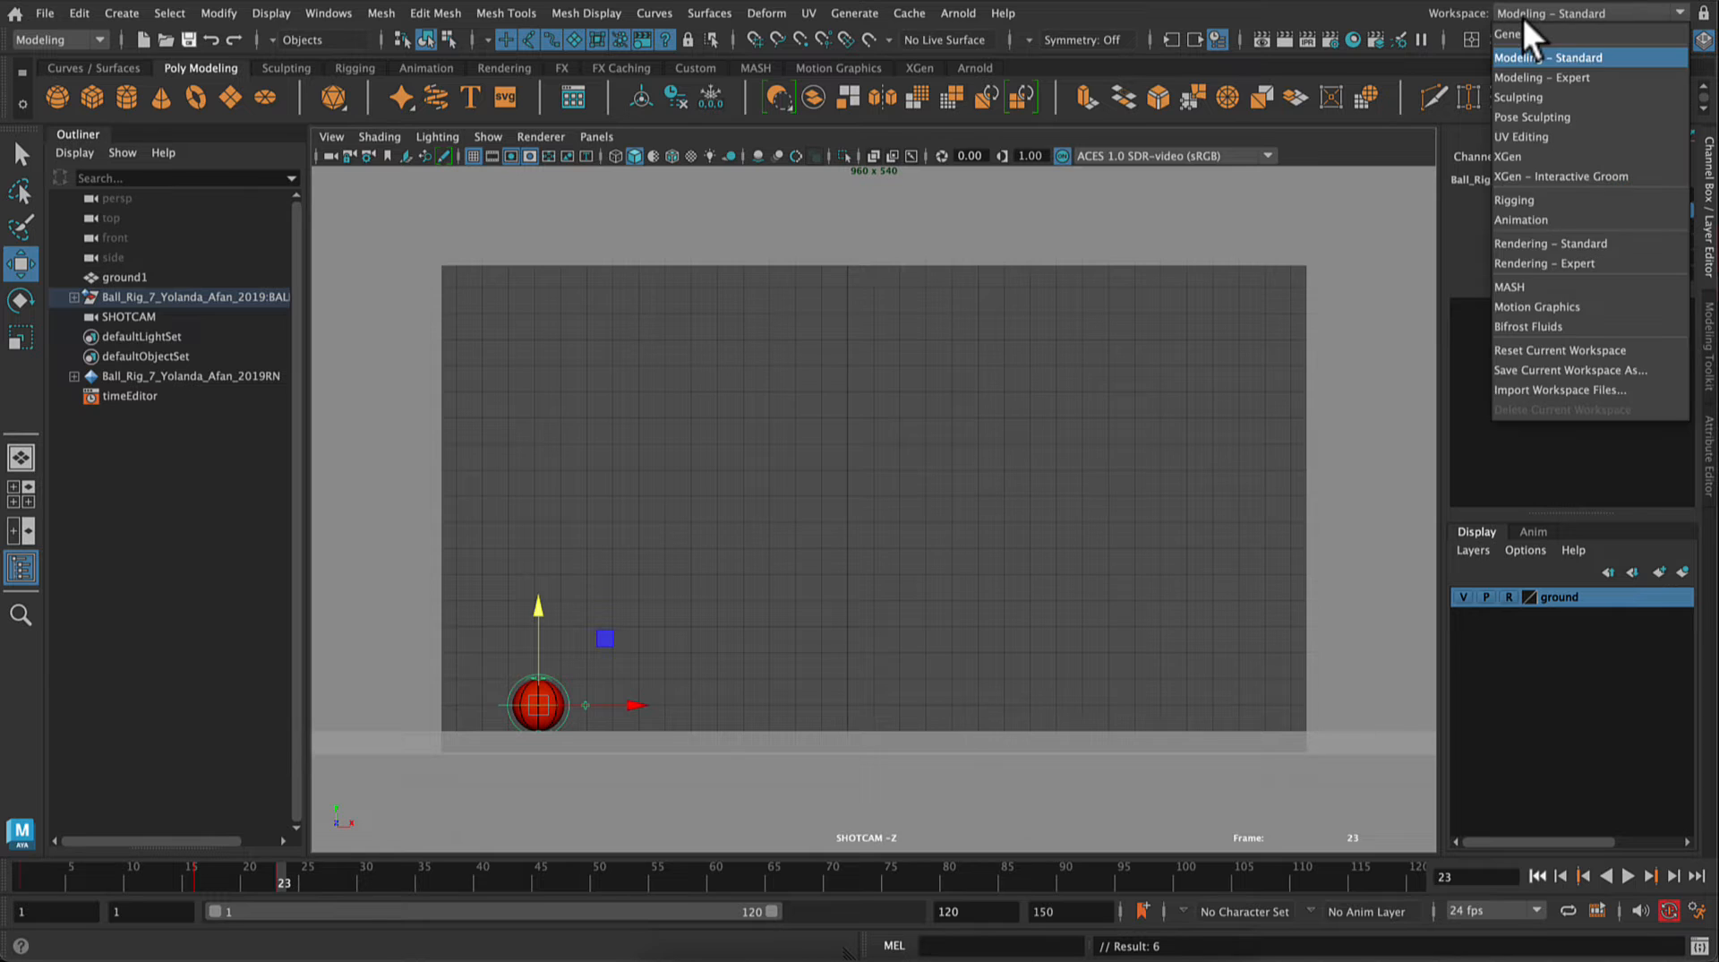
{"action": "left_click", "coordinate": [1540, 219]}
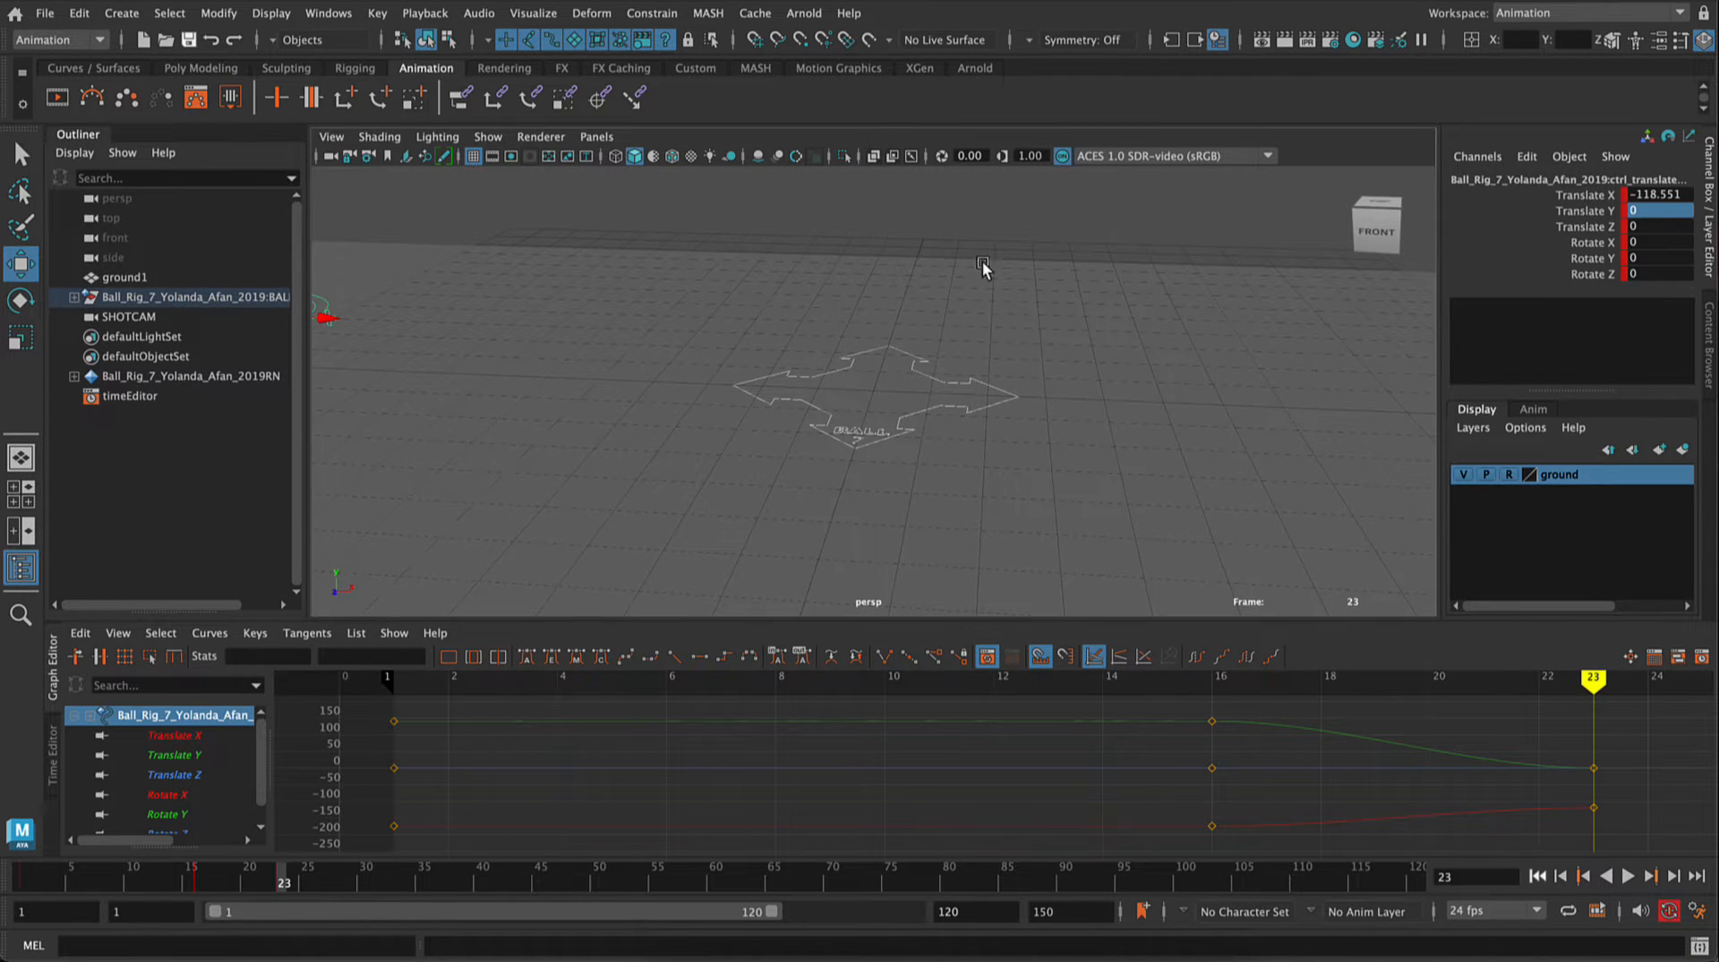
{"action": "left_click", "coordinate": [605, 136]}
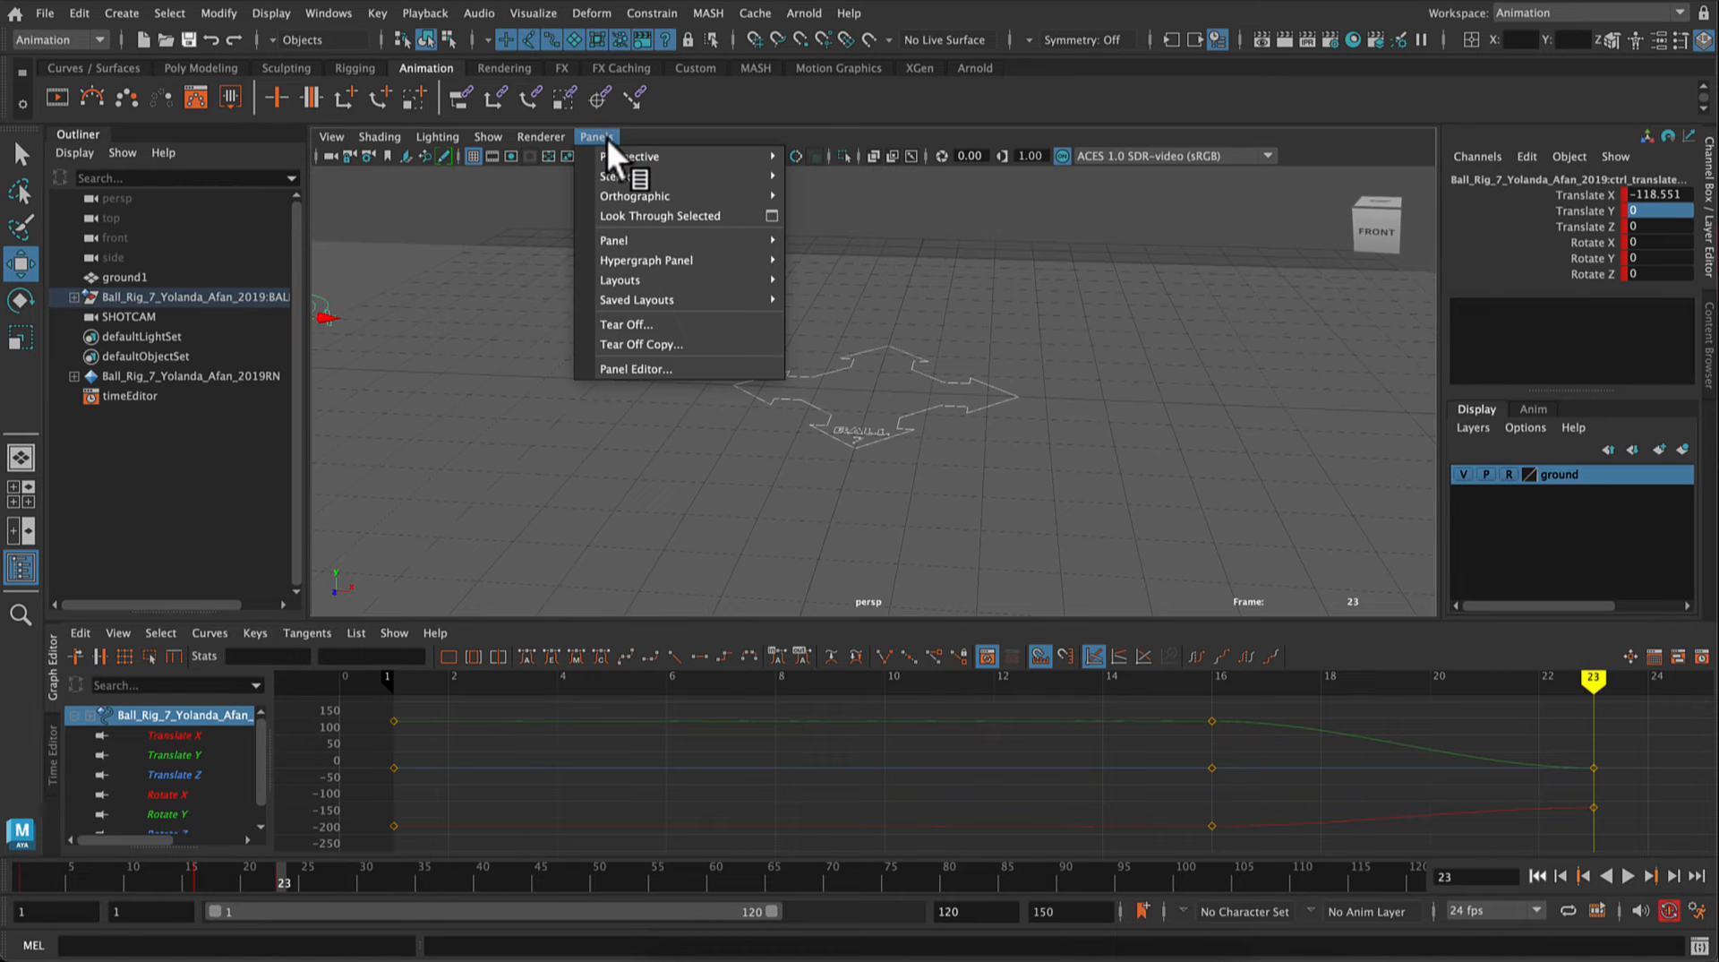
{"action": "mouse_move", "coordinate": [615, 161]}
{"action": "mouse_move", "coordinate": [622, 196]}
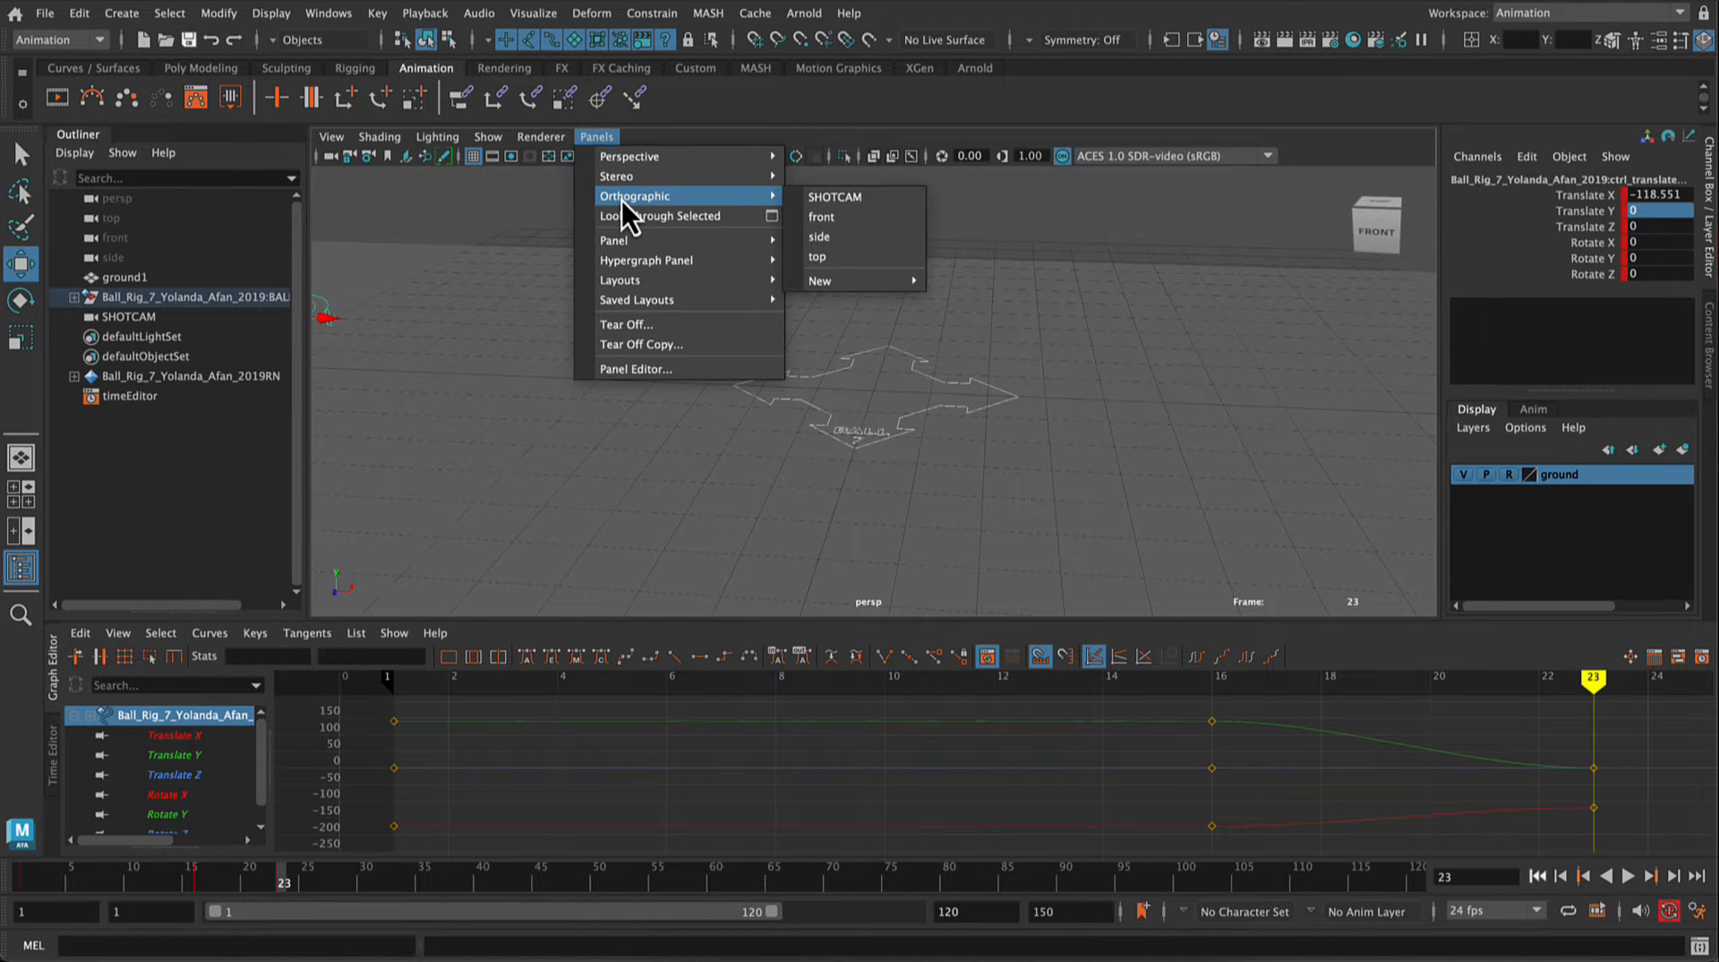
{"action": "left_click", "coordinate": [836, 199]}
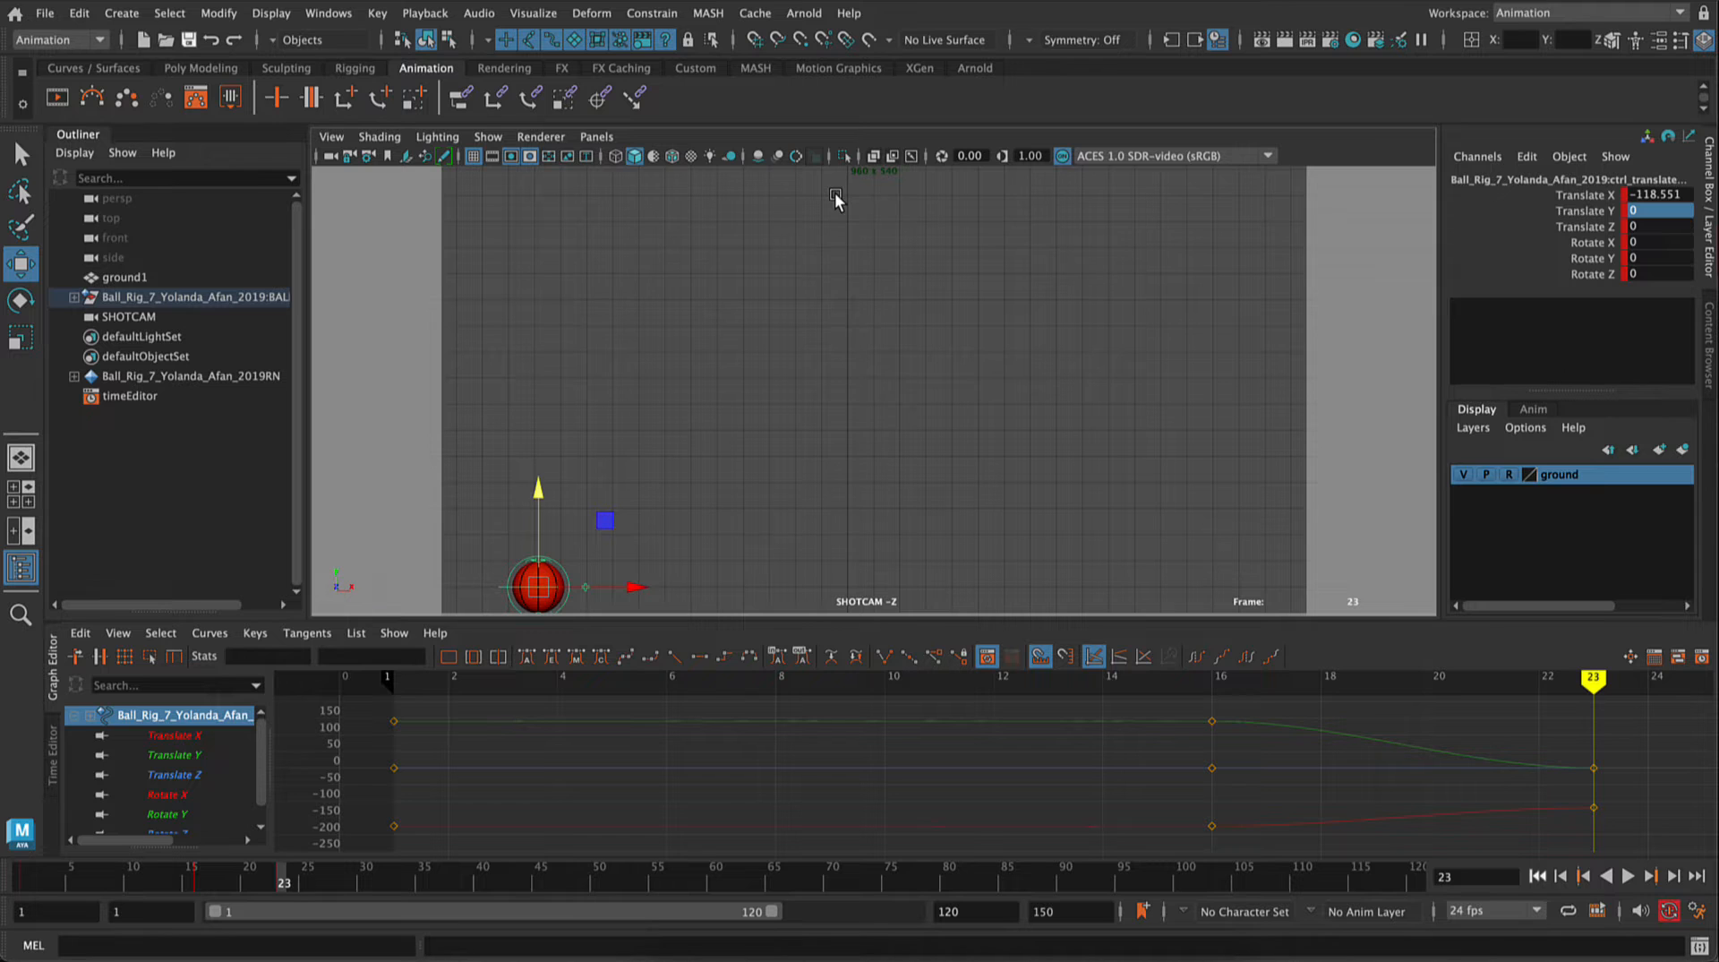
Step: Reframe SHOTCAM in the shorter viewport so the ball and ground sit just above its lower edge
{"action": "scroll", "coordinate": [905, 392], "scroll_direction": "down", "scroll_amount": 4}
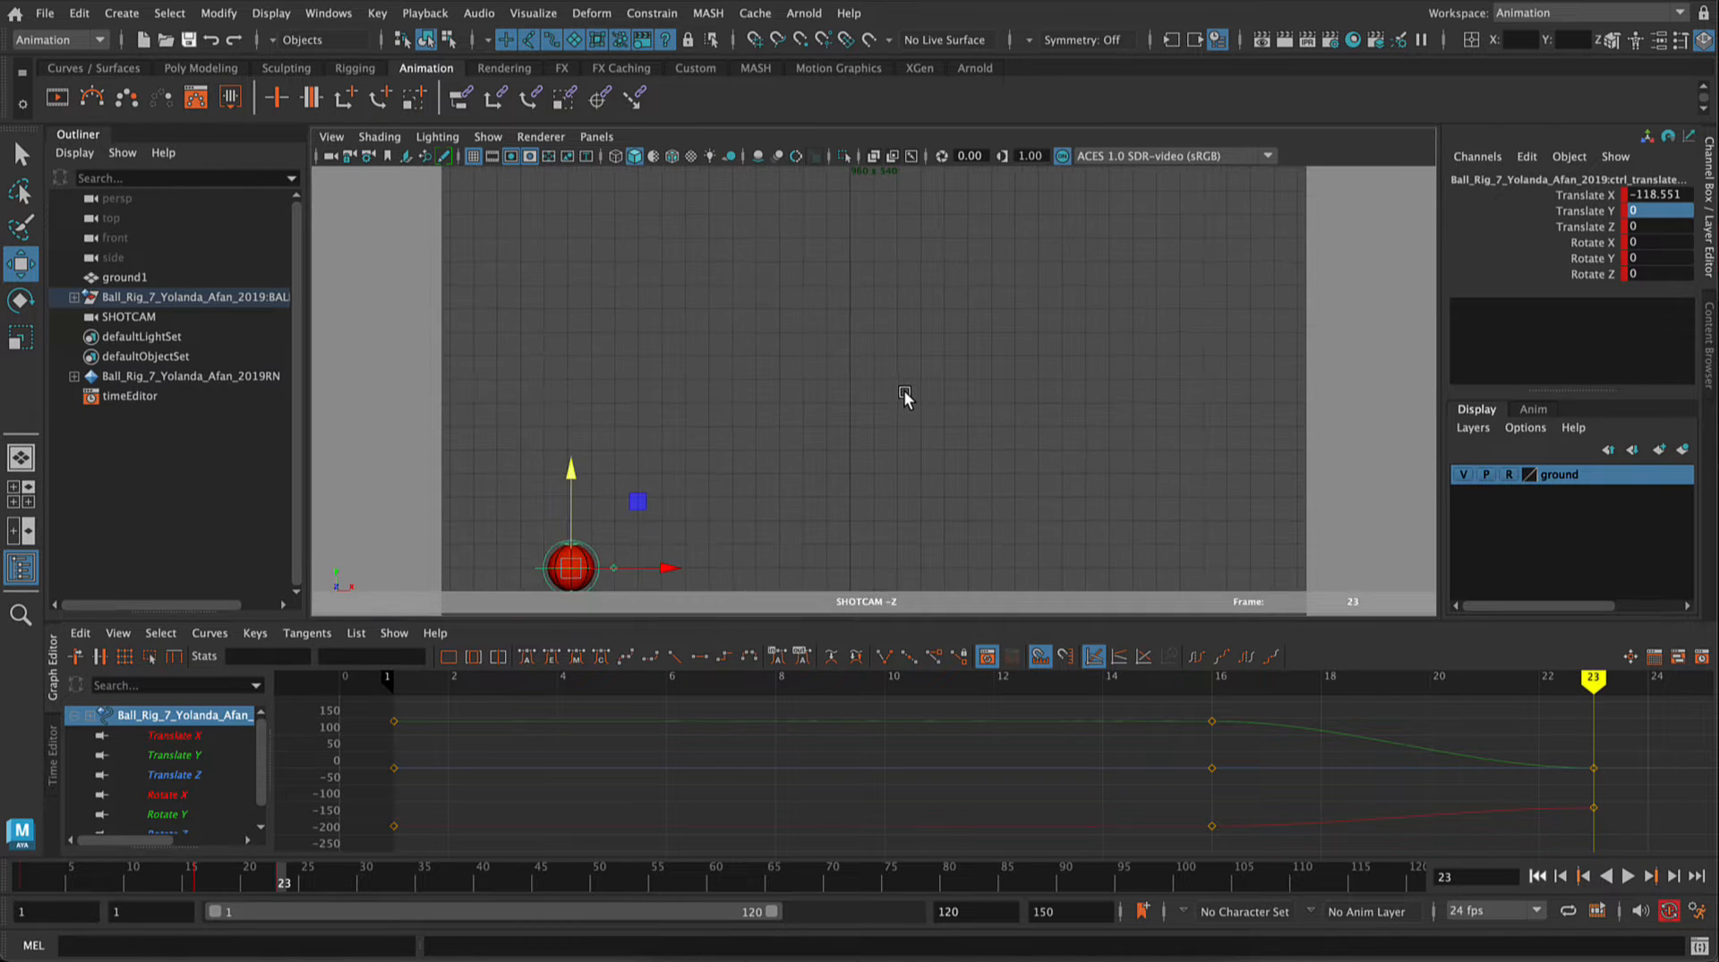
{"action": "scroll", "coordinate": [949, 428], "scroll_direction": "up", "scroll_amount": 1}
{"action": "scroll", "coordinate": [949, 426], "scroll_direction": "up", "scroll_amount": 1}
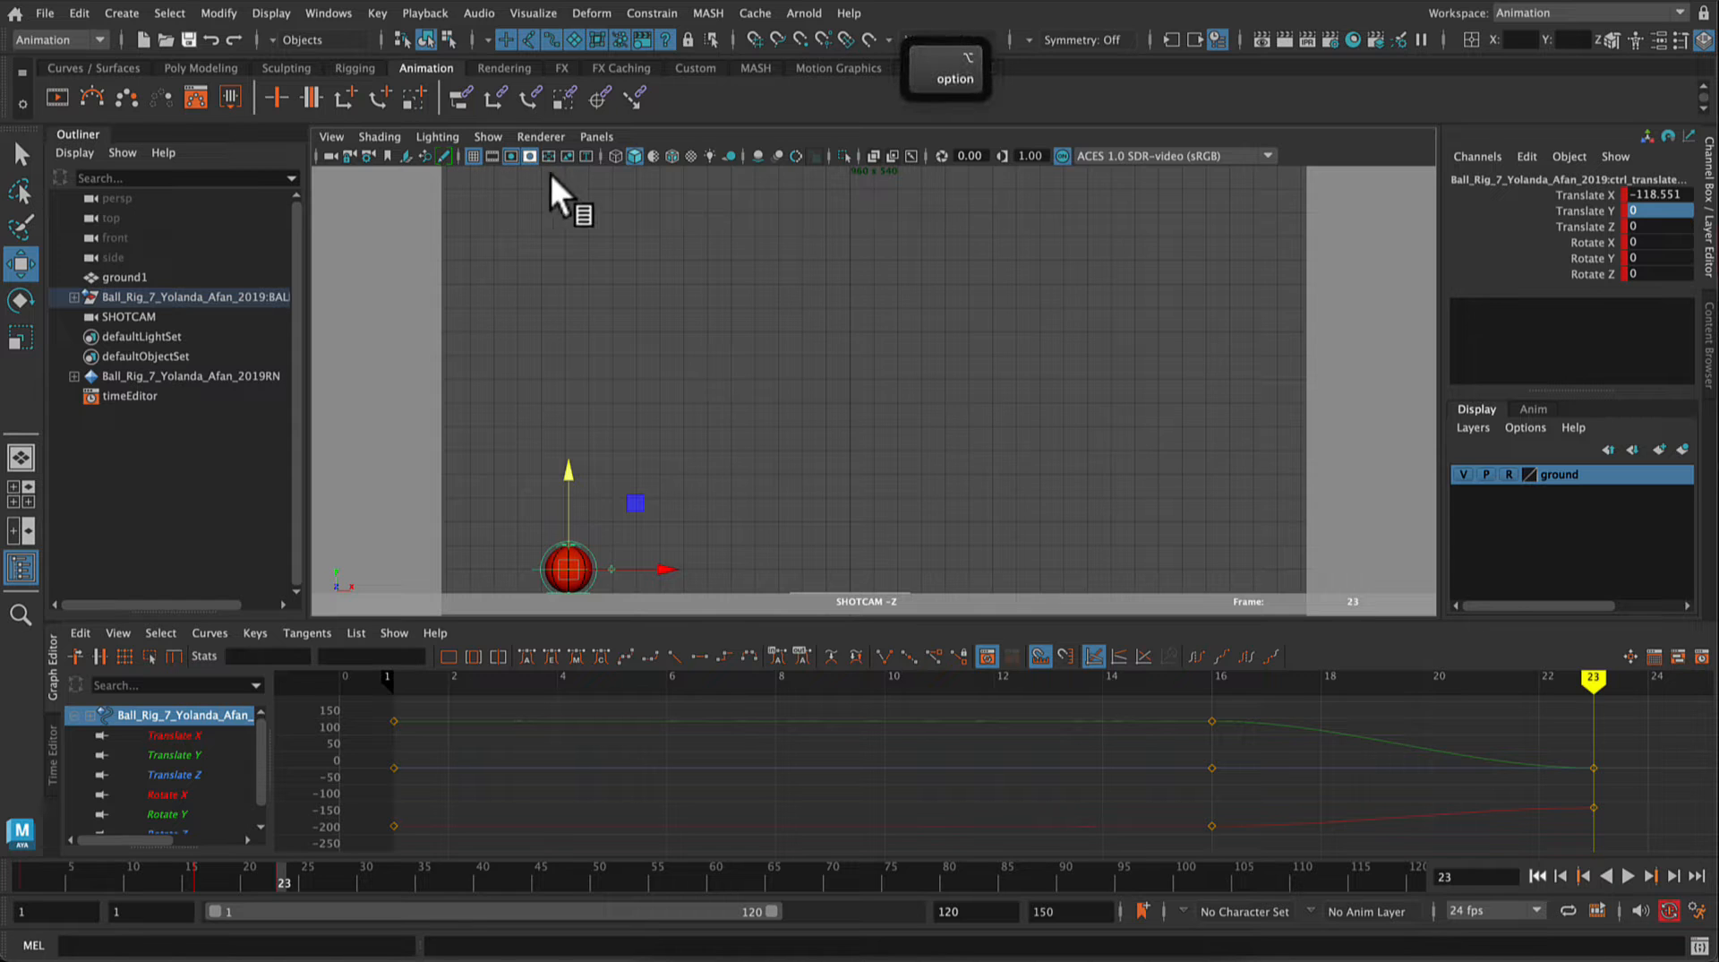
{"action": "right_click_drag", "start_coordinate": [751, 310], "coordinate": [596, 21], "text": "alt"}
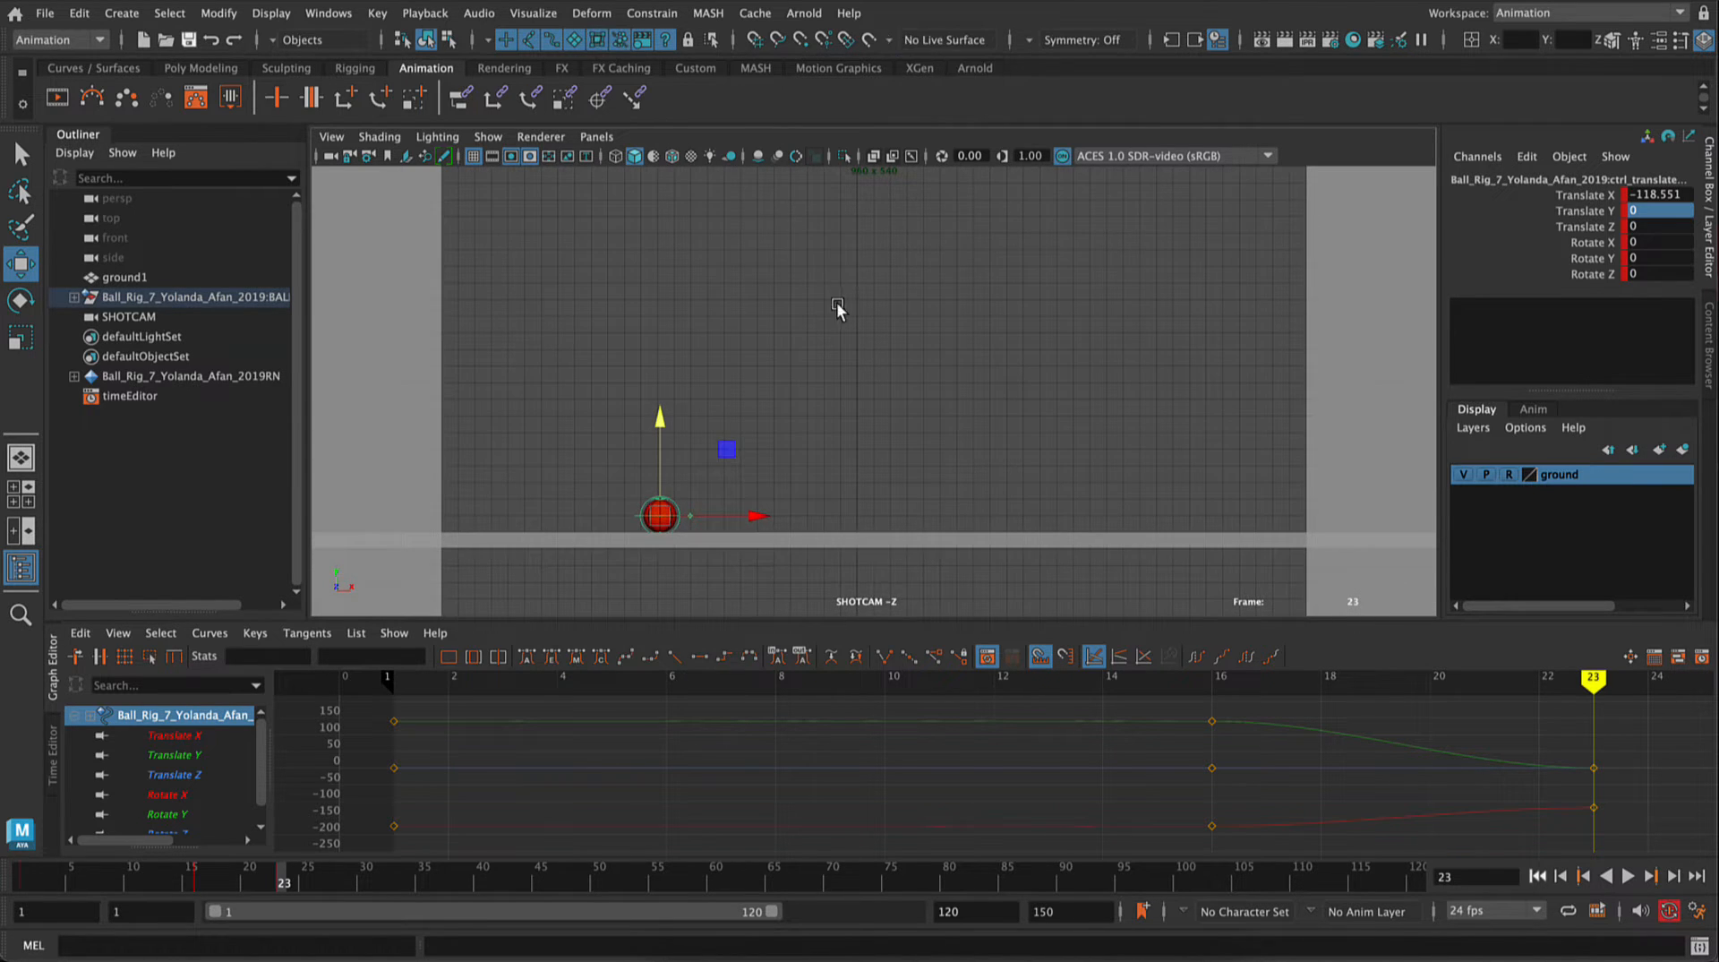
{"action": "mouse_move", "coordinate": [838, 307]}
{"action": "middle_mouse_down", "text": "alt"}
{"action": "mouse_move", "coordinate": [842, 440]}
{"action": "mouse_move", "coordinate": [831, 323]}
{"action": "middle_mouse_up", "text": "alt"}
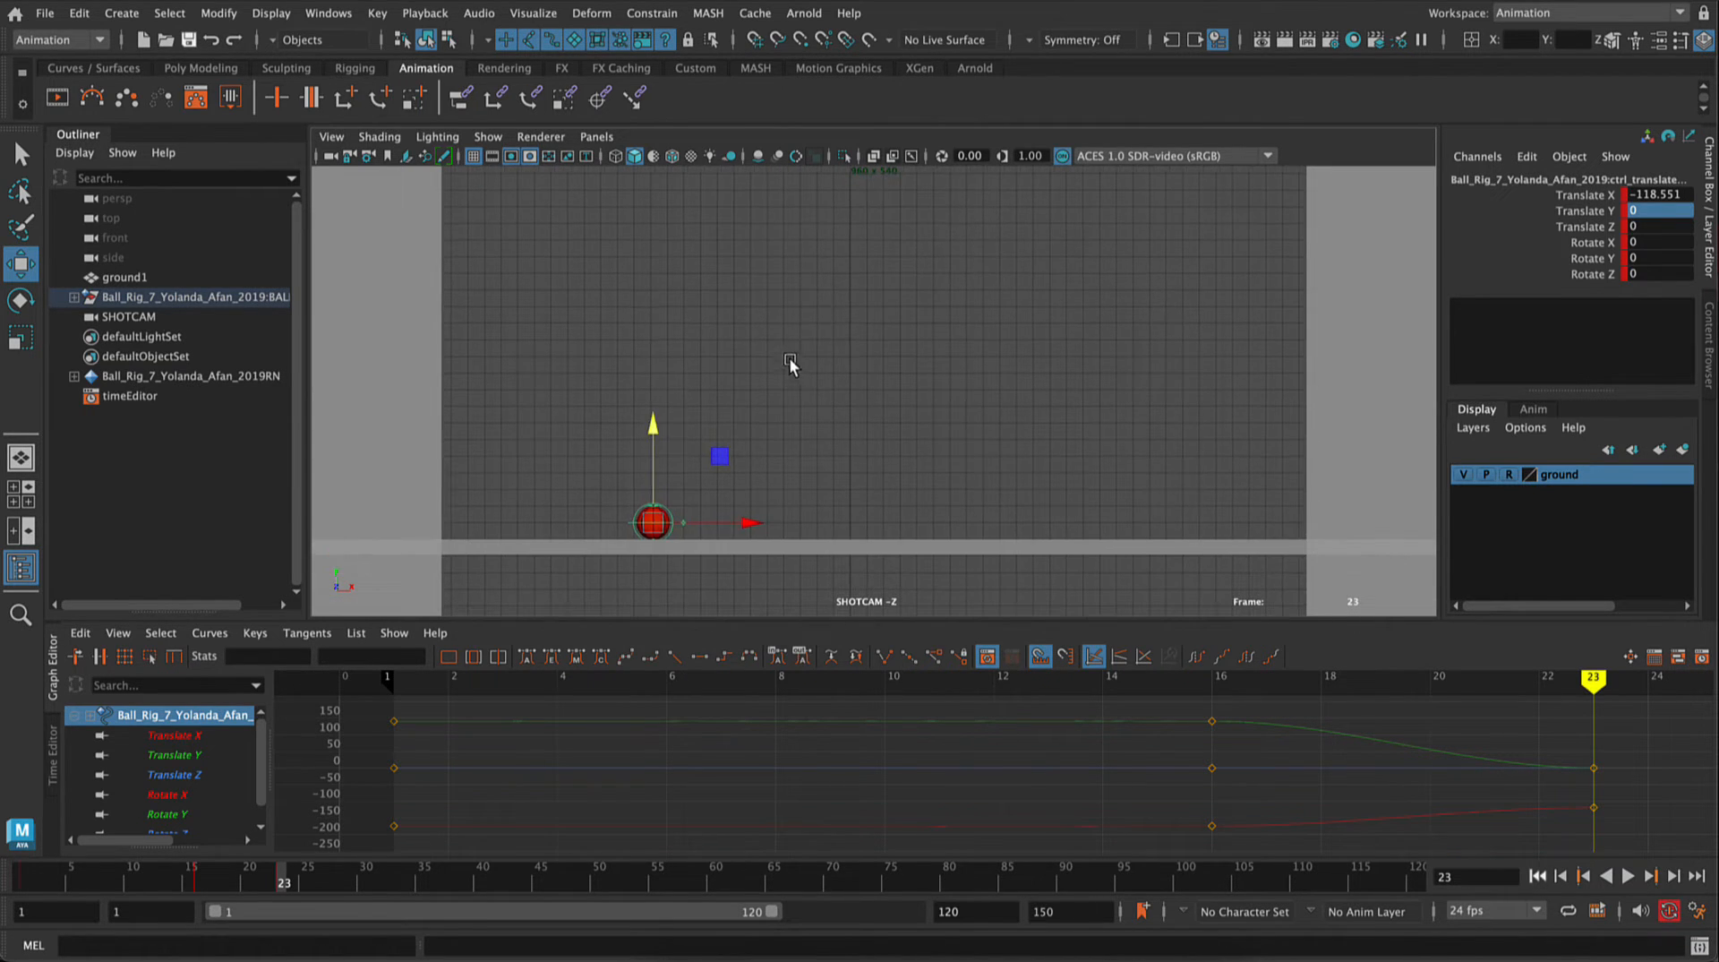
{"action": "scroll", "coordinate": [764, 436], "scroll_direction": "up", "scroll_amount": 4, "text": "super"}
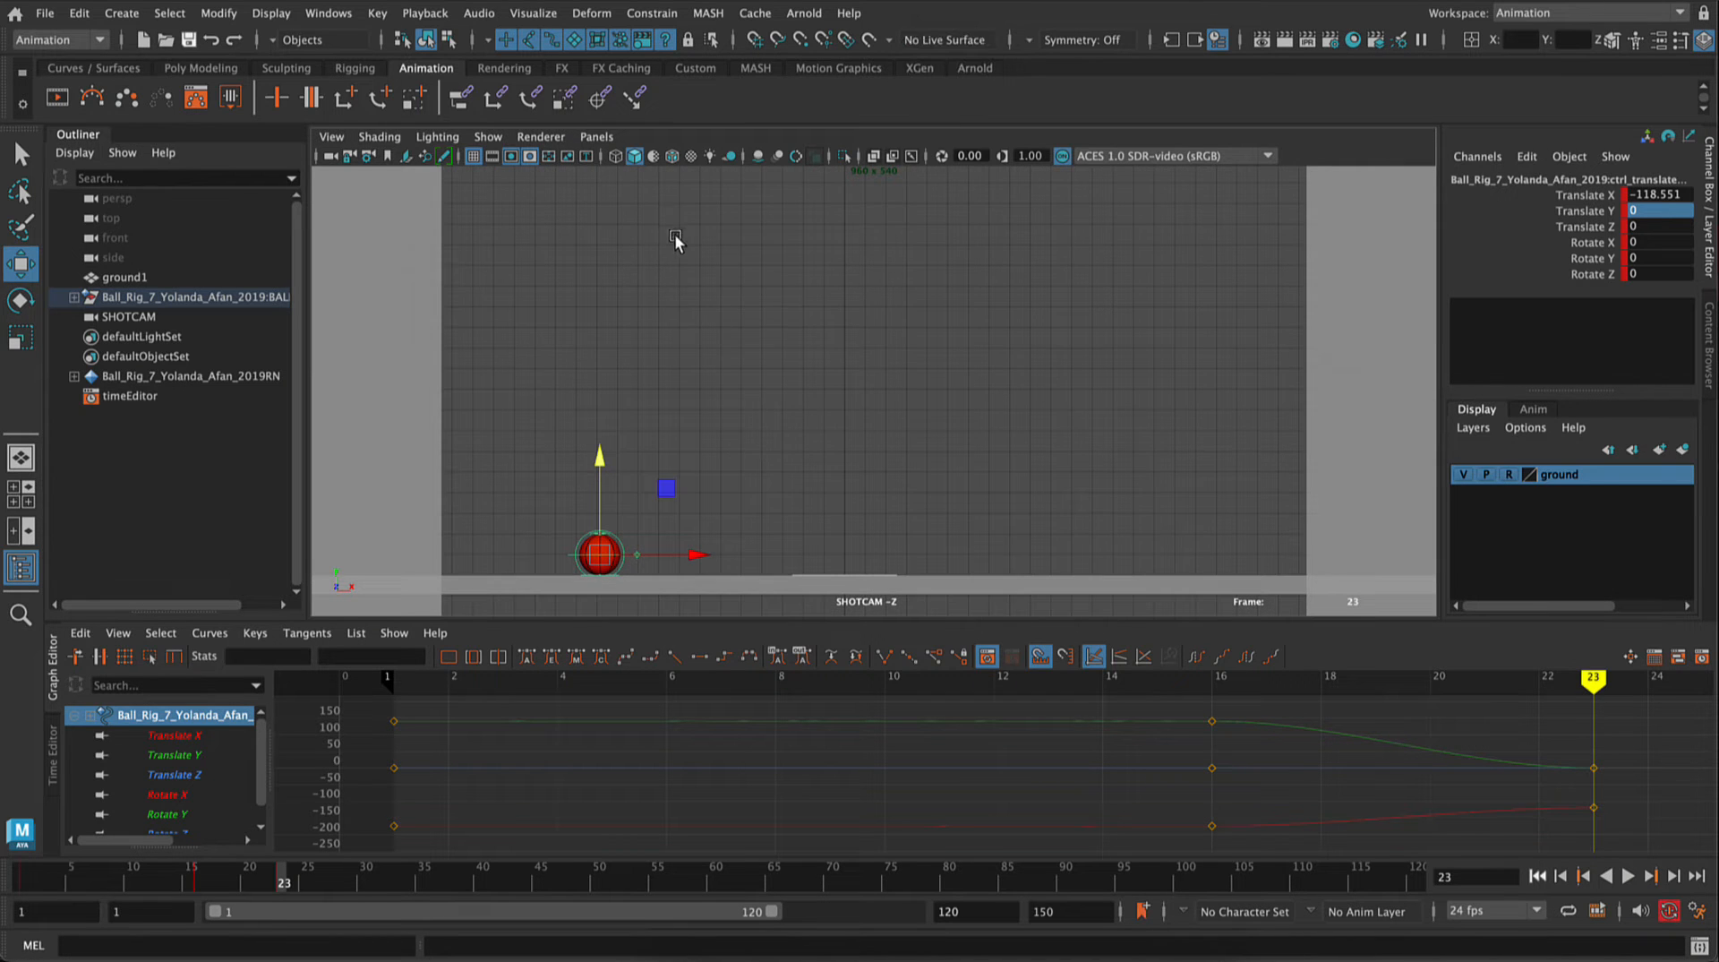
{"action": "scroll", "coordinate": [695, 379], "scroll_direction": "up", "scroll_amount": 2}
{"action": "scroll", "coordinate": [713, 391], "scroll_direction": "up", "scroll_amount": 1}
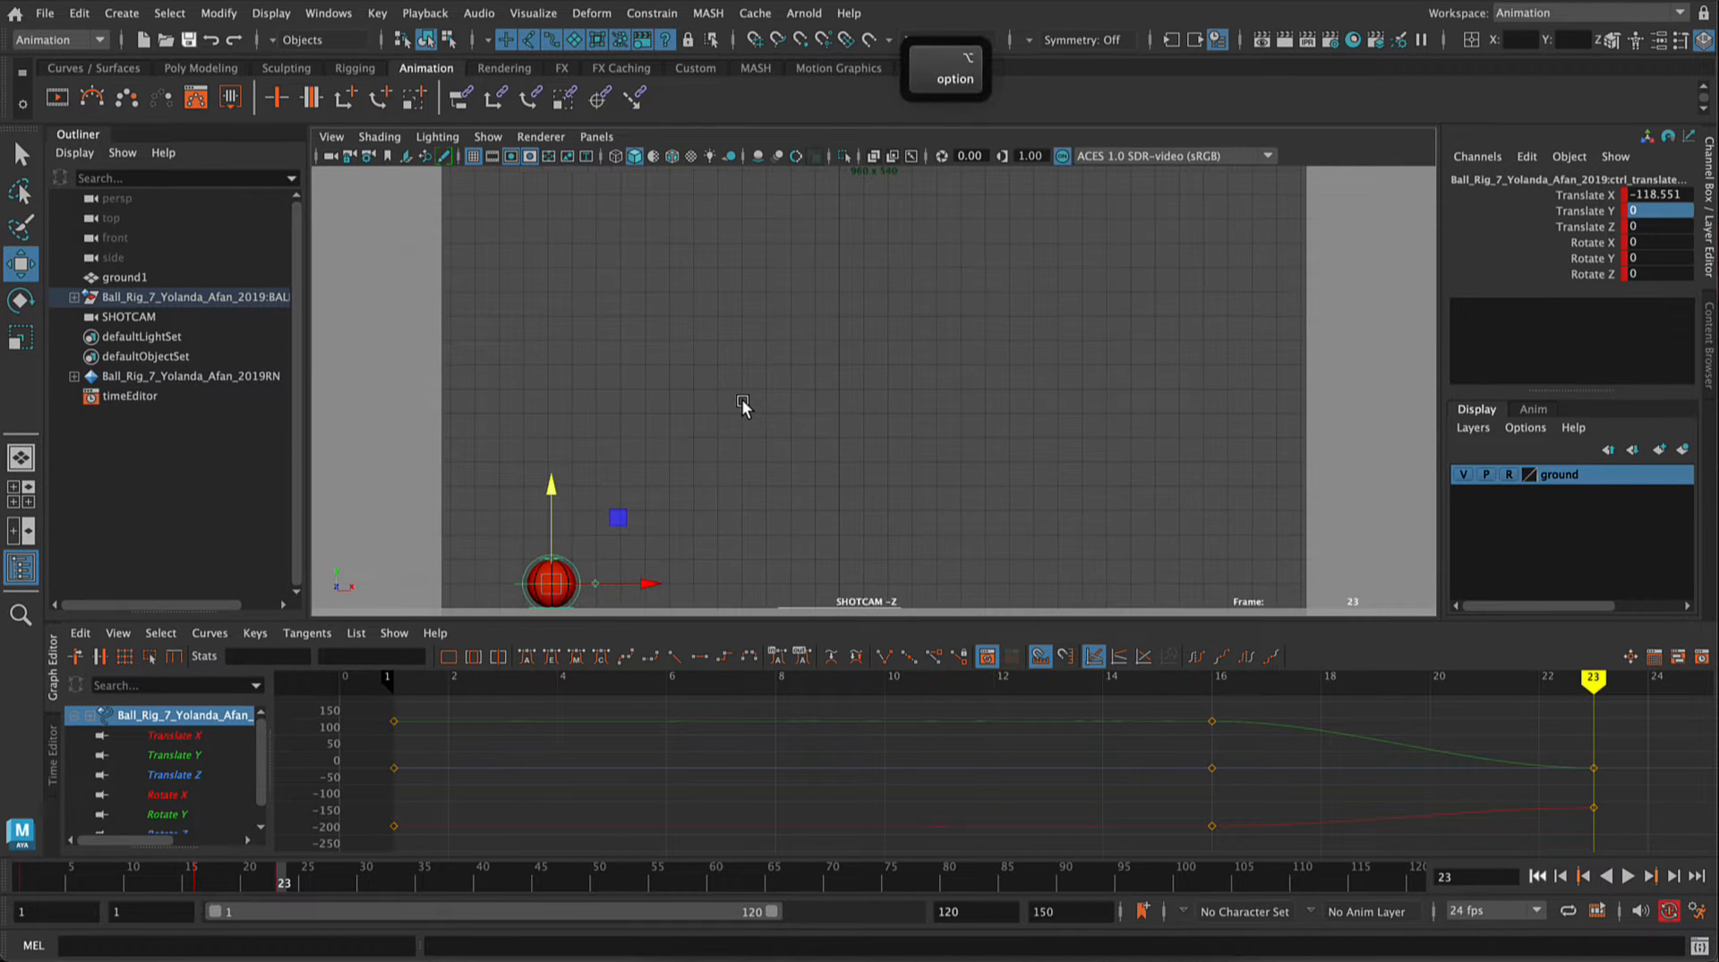
{"action": "middle_click_drag", "start_coordinate": [742, 399], "coordinate": [787, 392], "text": "alt"}
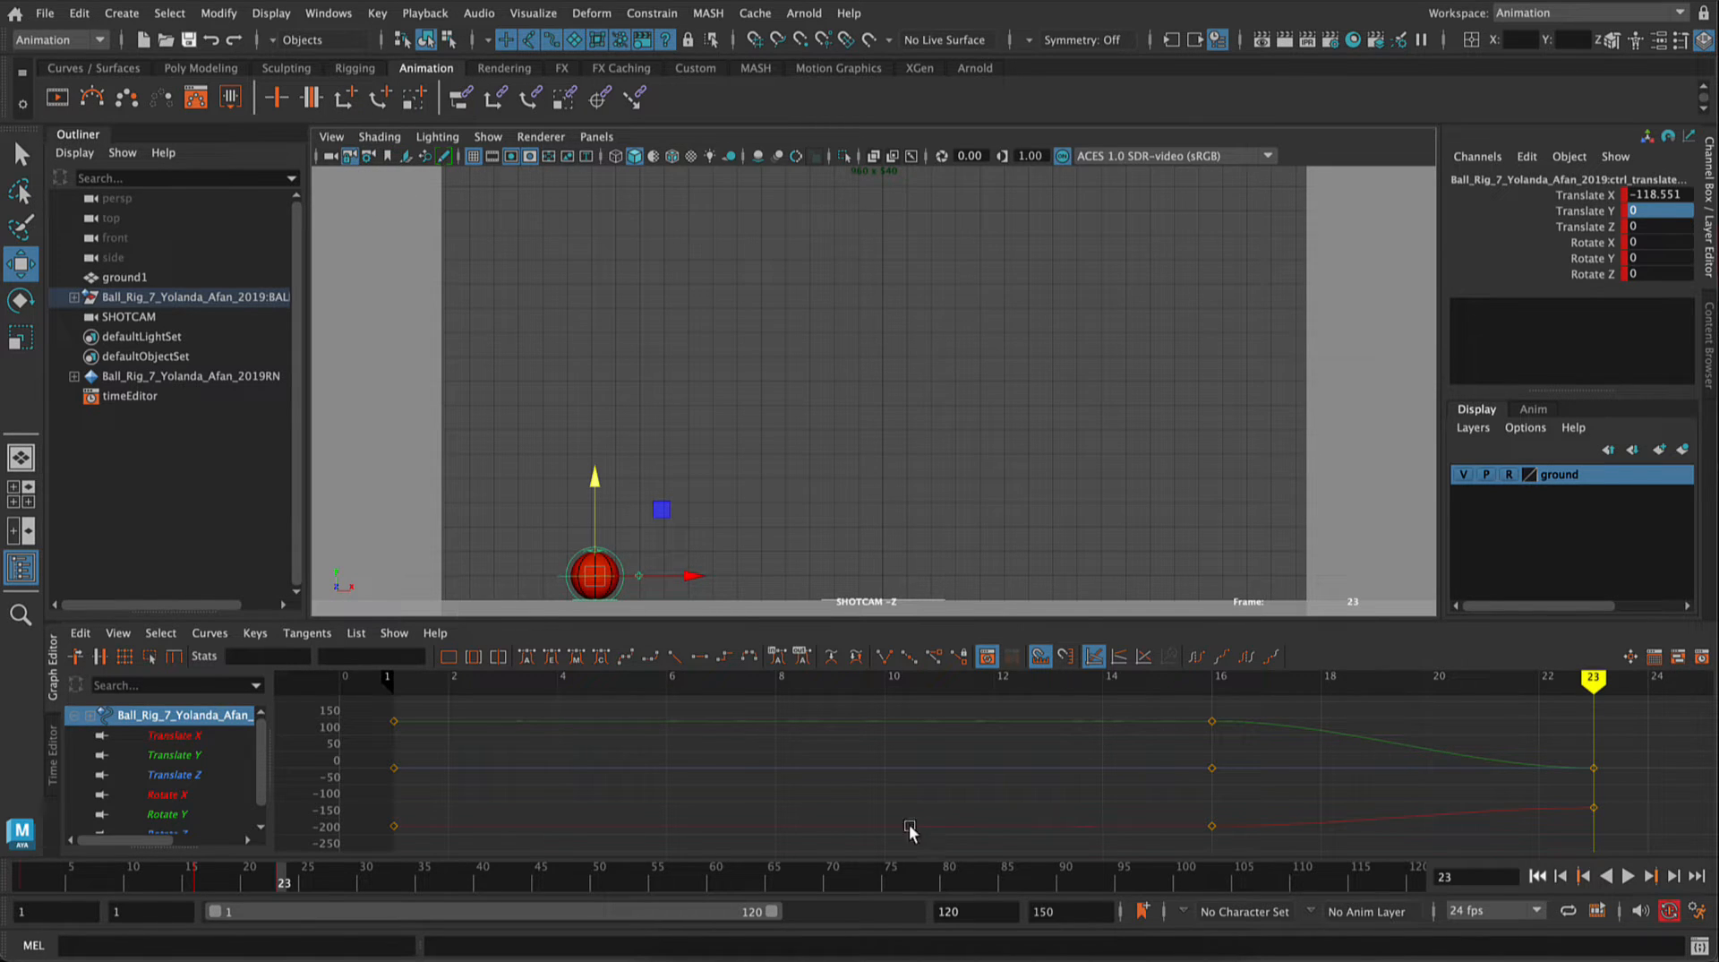
Step: Examine the ball control's Translate X, Y and Z curves one at a time in the Graph Editor, ending on Translate Y
{"action": "left_click", "coordinate": [190, 734]}
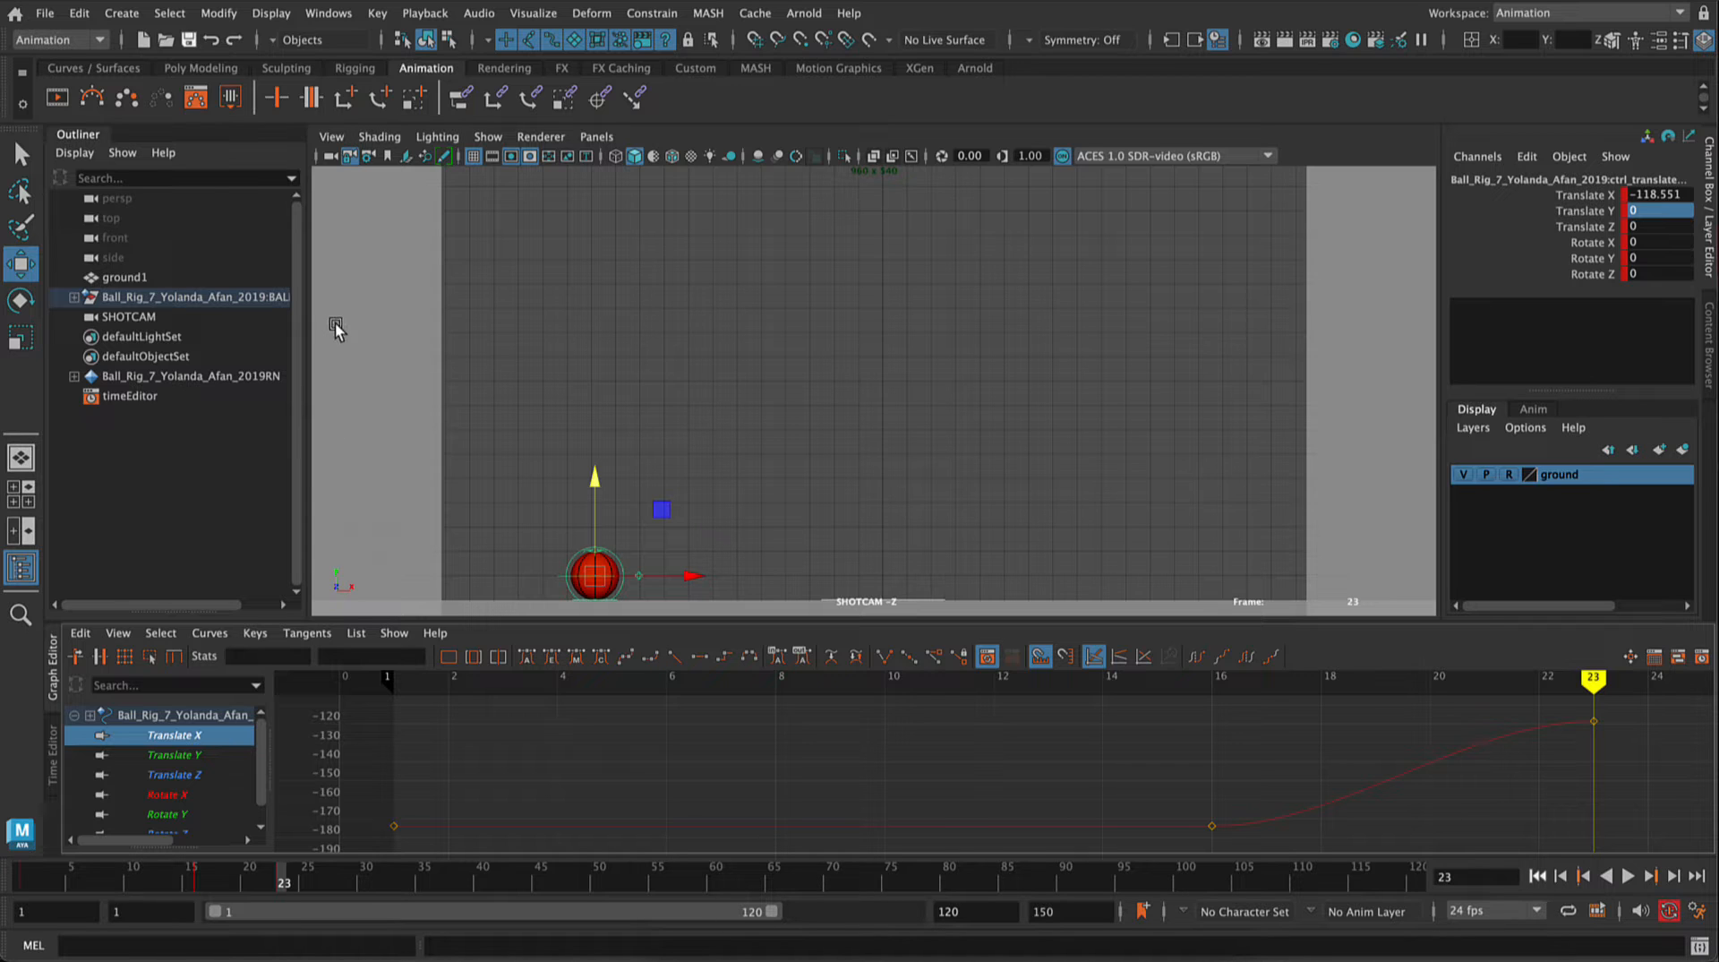
{"action": "left_click", "coordinate": [194, 754]}
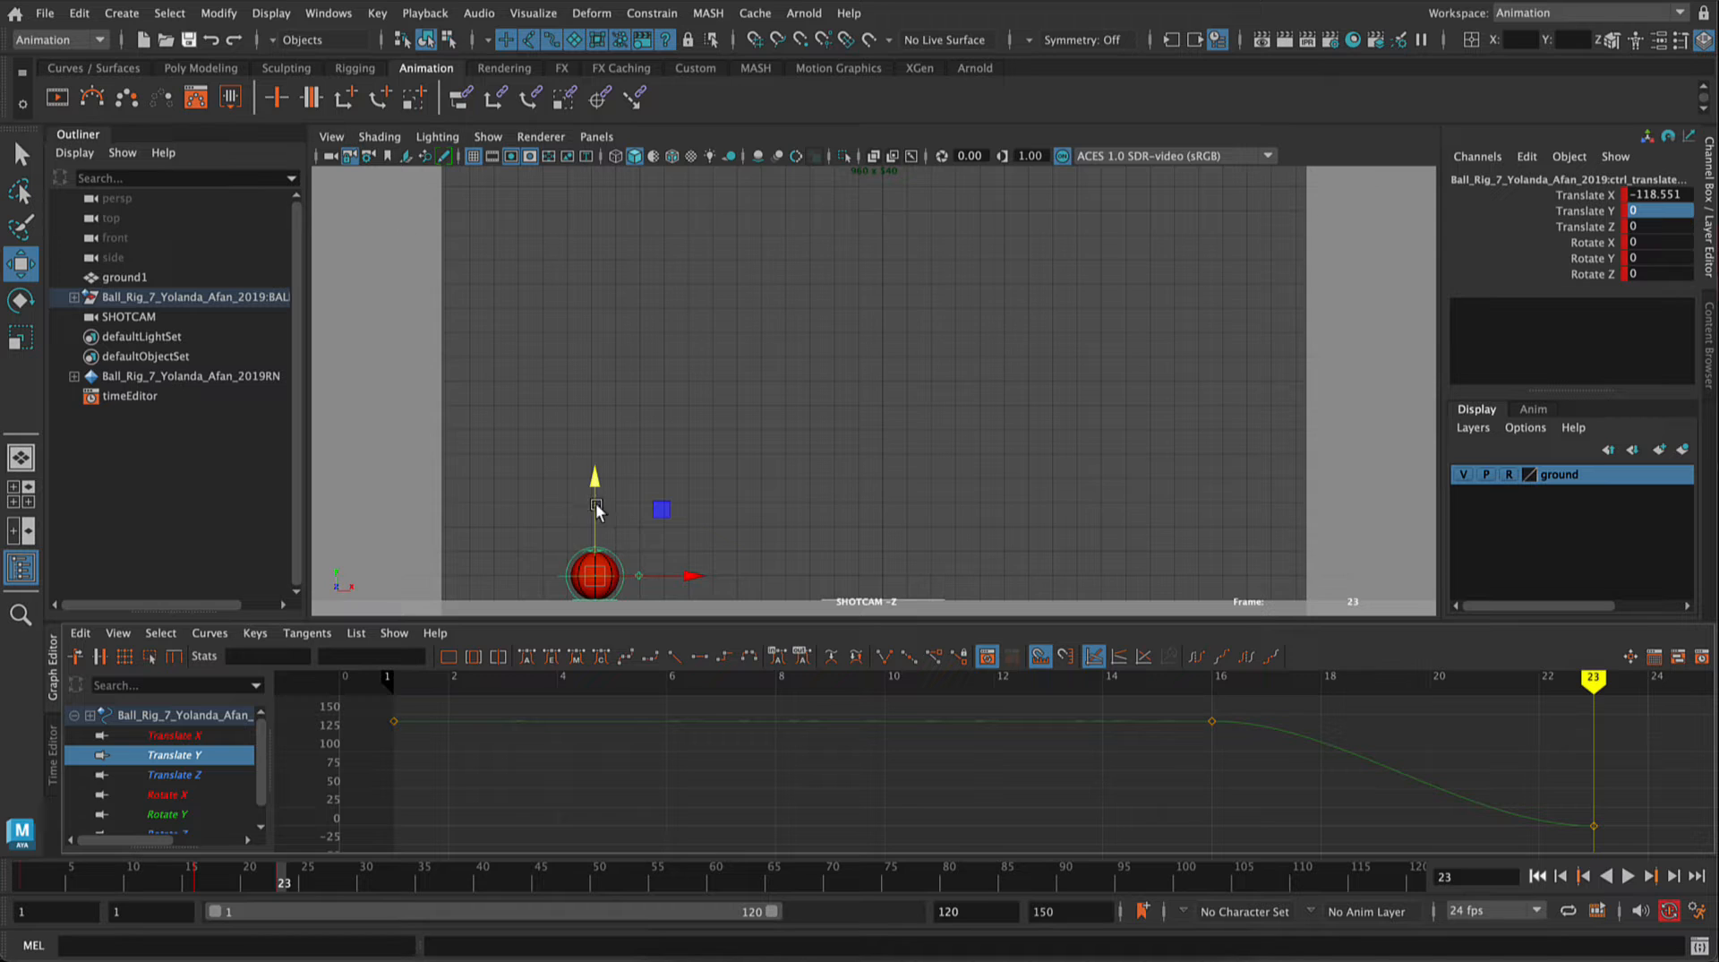
{"action": "left_click", "coordinate": [177, 774]}
{"action": "left_click", "coordinate": [195, 736]}
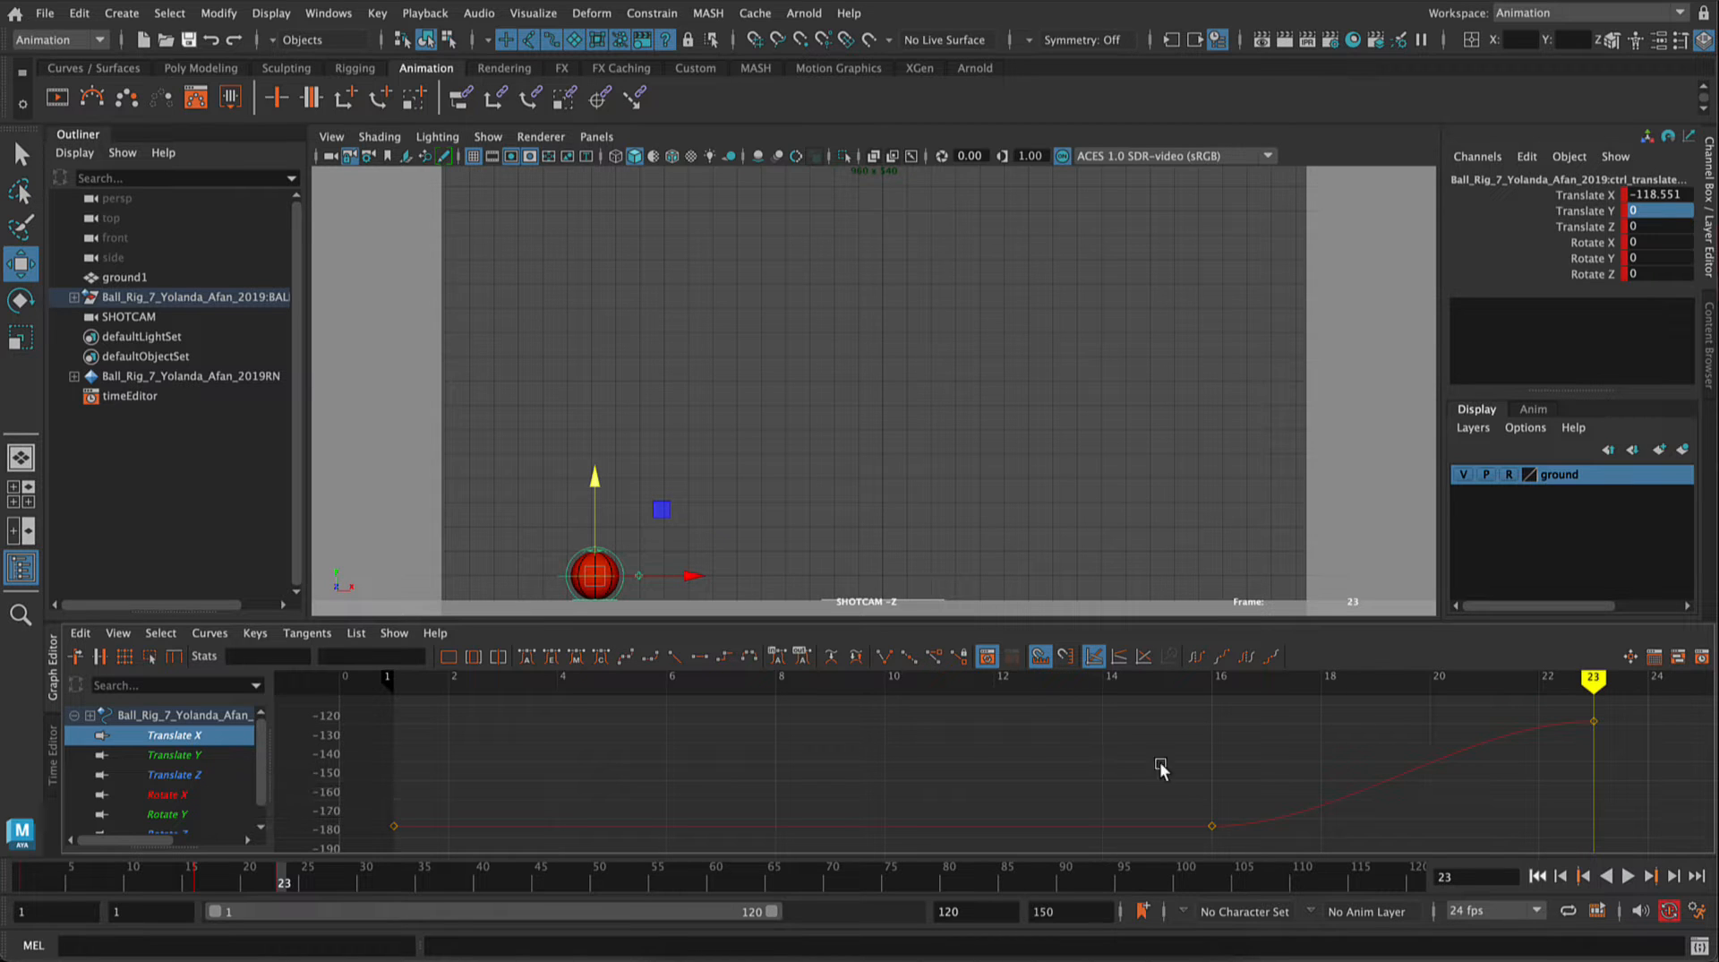
{"action": "left_click", "coordinate": [175, 756]}
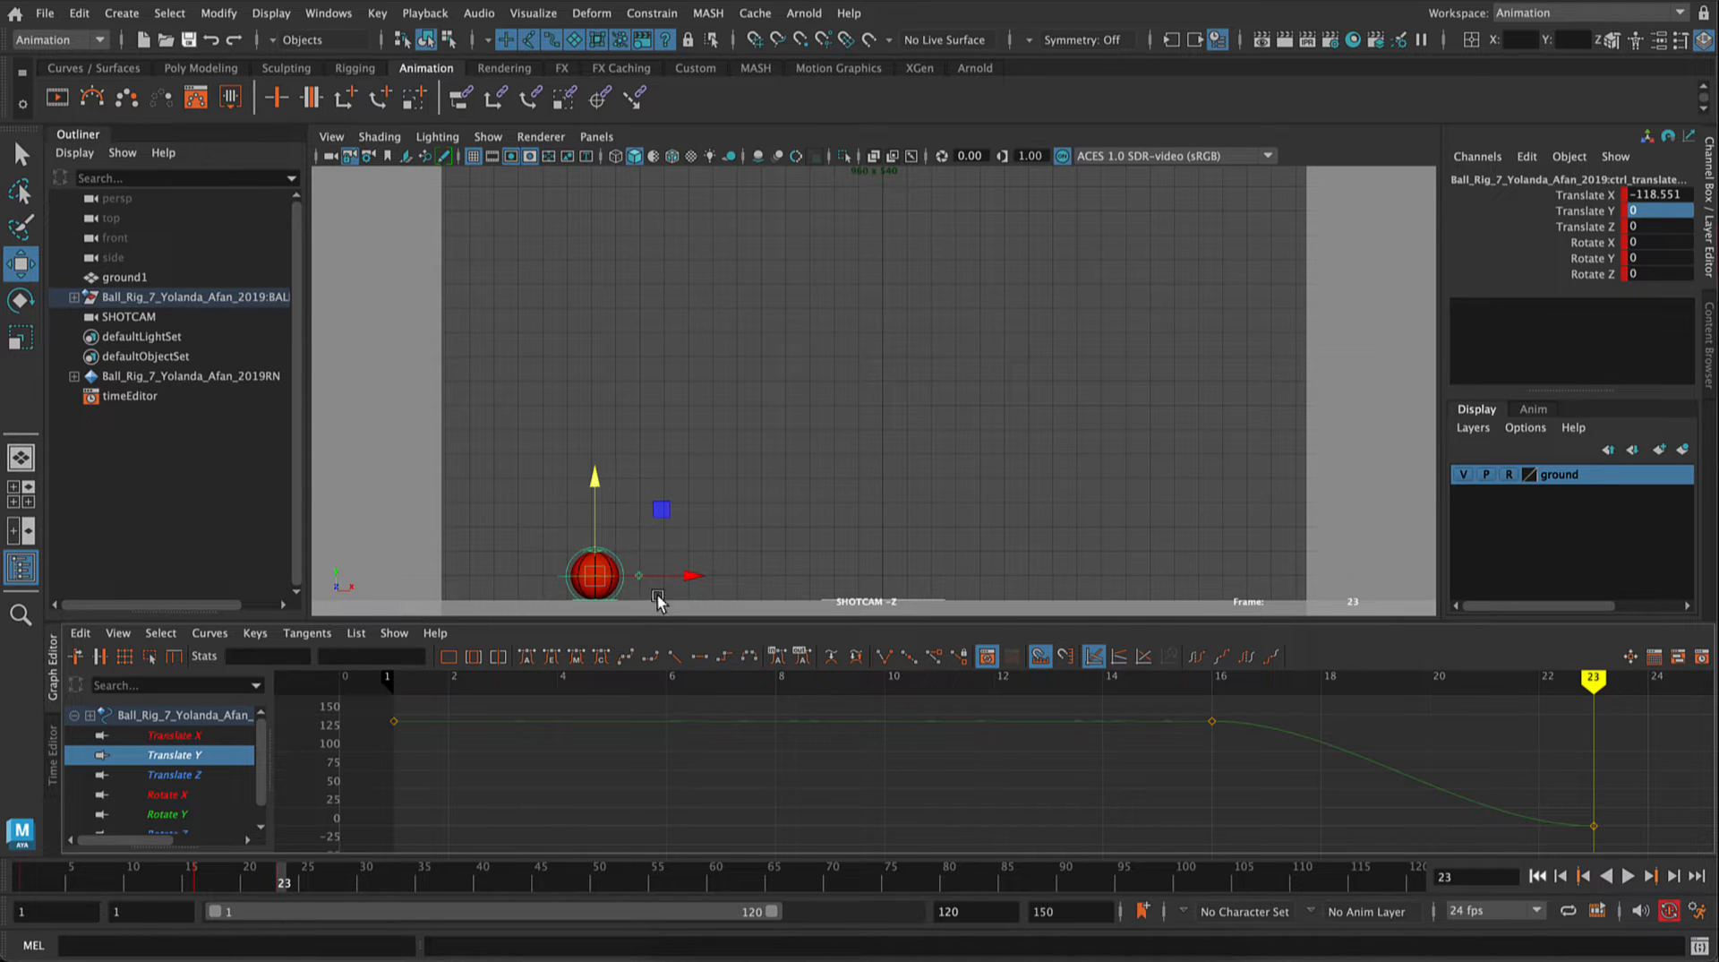
Step: Raise the ball to about Translate Y 122.861 at frame 36 and set its Translate Y to 0 at frame 49
{"action": "left_click_drag", "start_coordinate": [399, 879], "coordinate": [429, 883]}
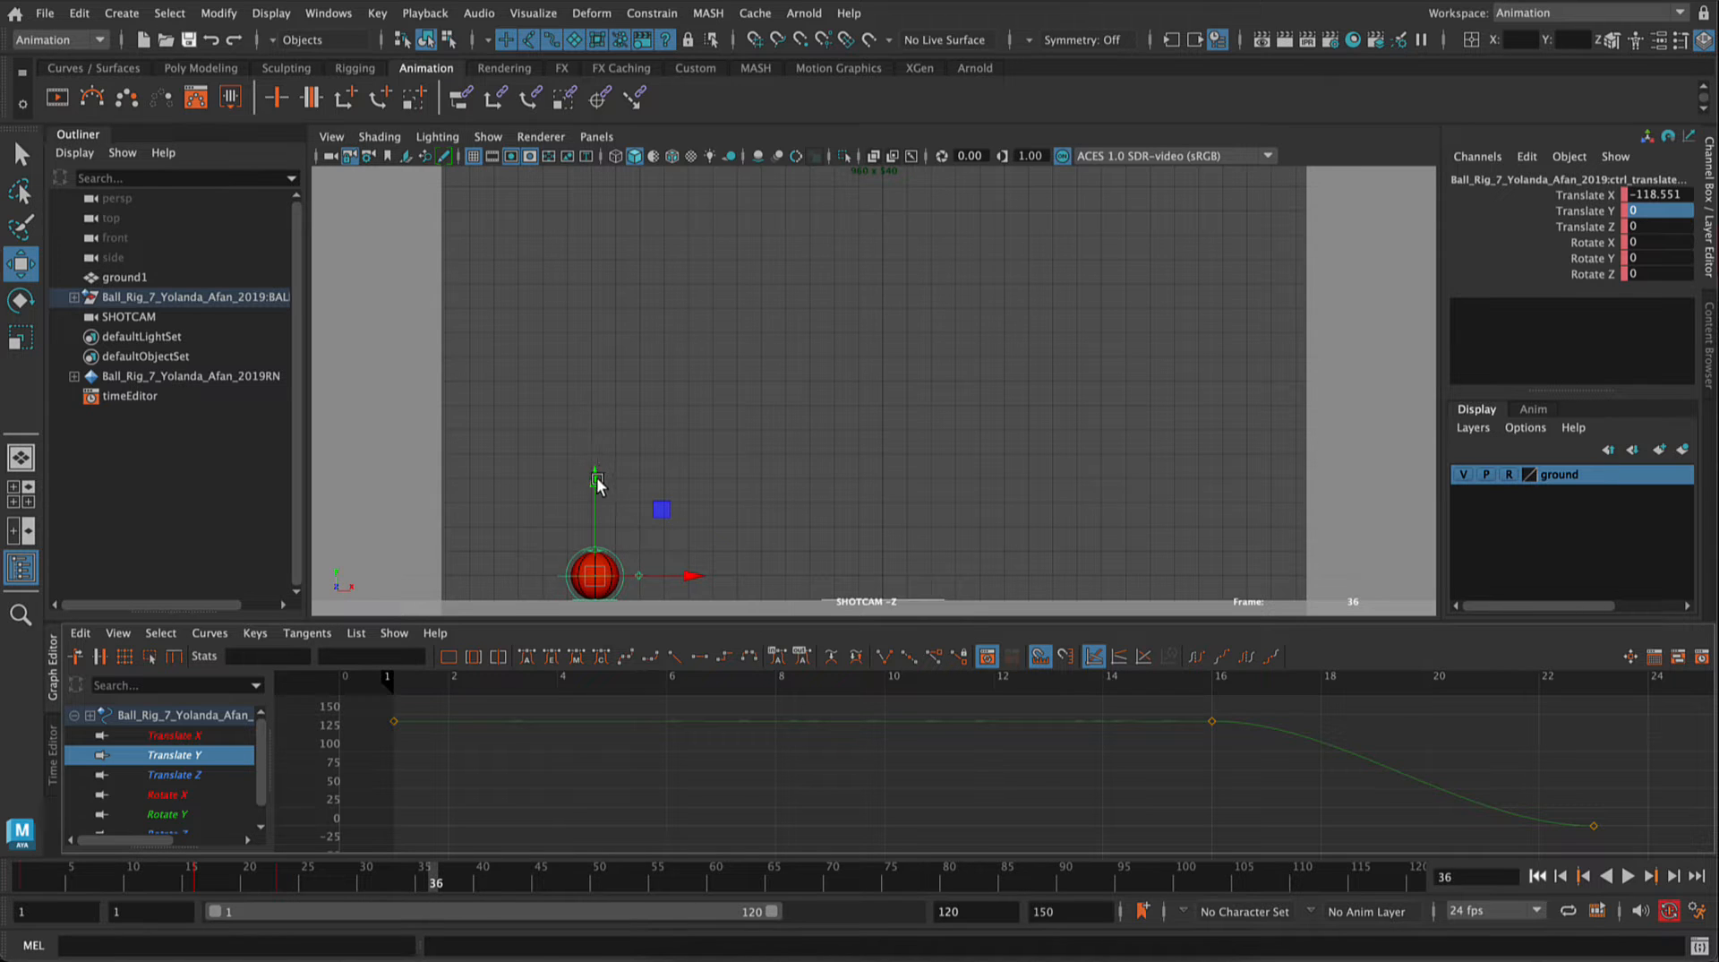
{"action": "left_click_drag", "start_coordinate": [598, 481], "coordinate": [575, 185]}
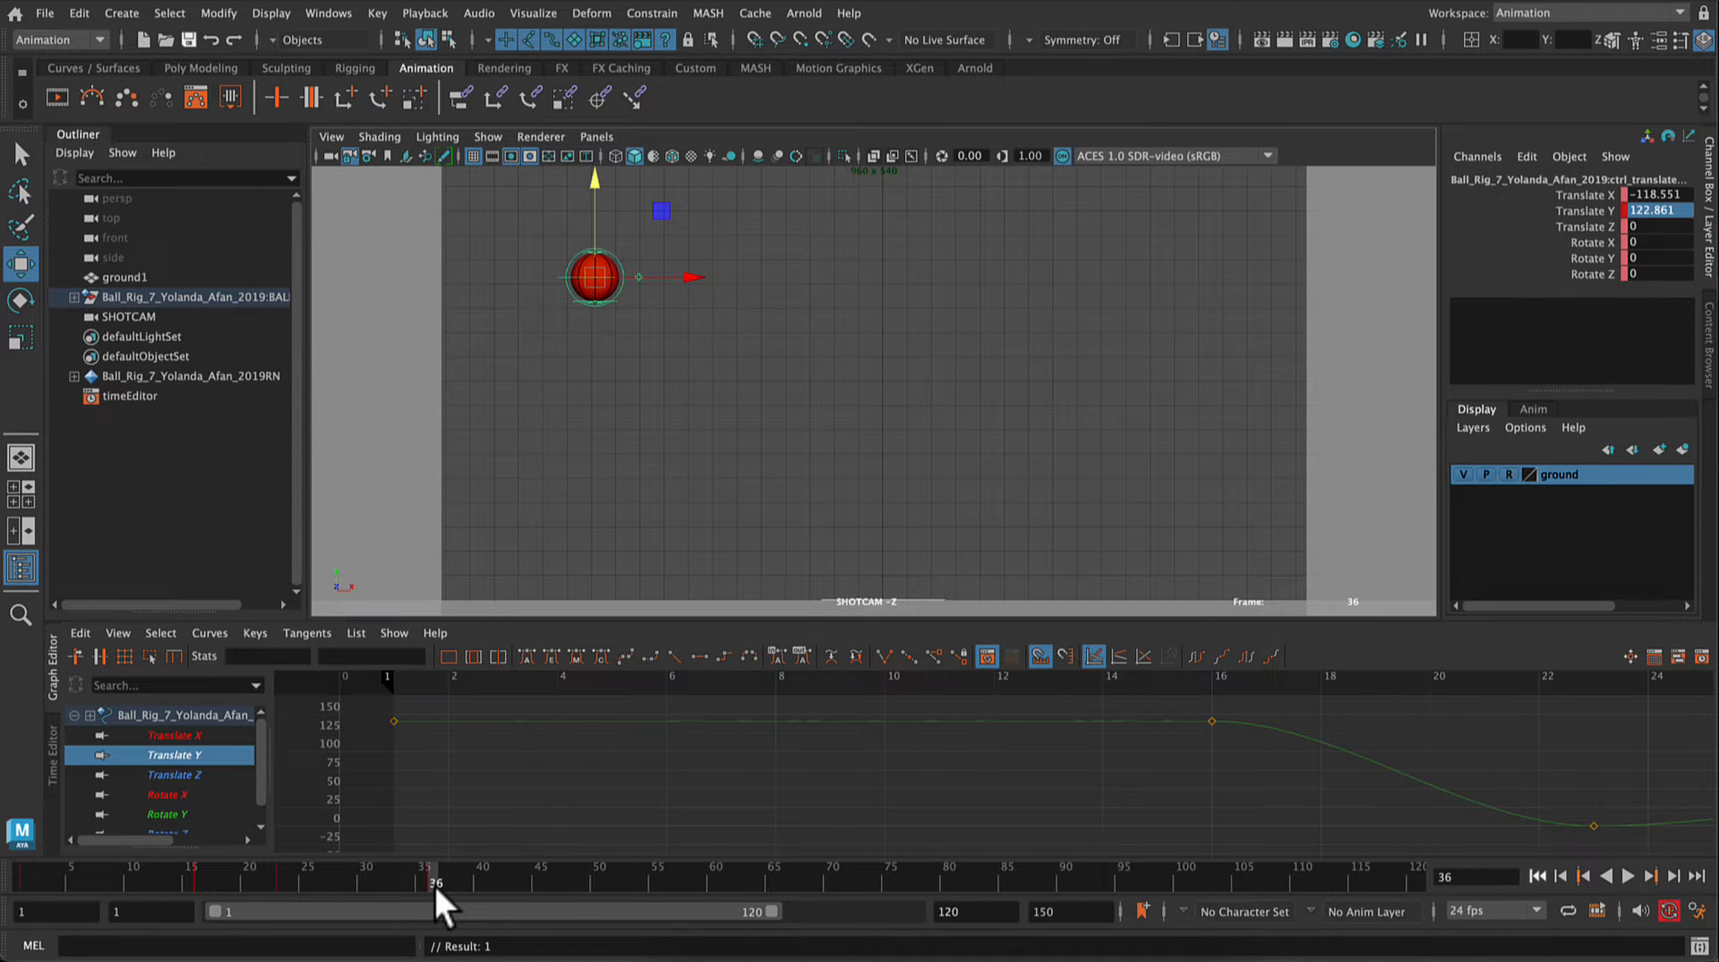
{"action": "left_click_drag", "start_coordinate": [433, 884], "coordinate": [584, 883]}
{"action": "double_click", "coordinate": [1678, 210]}
{"action": "type", "text": "0"}
{"action": "key", "text": "Return"}
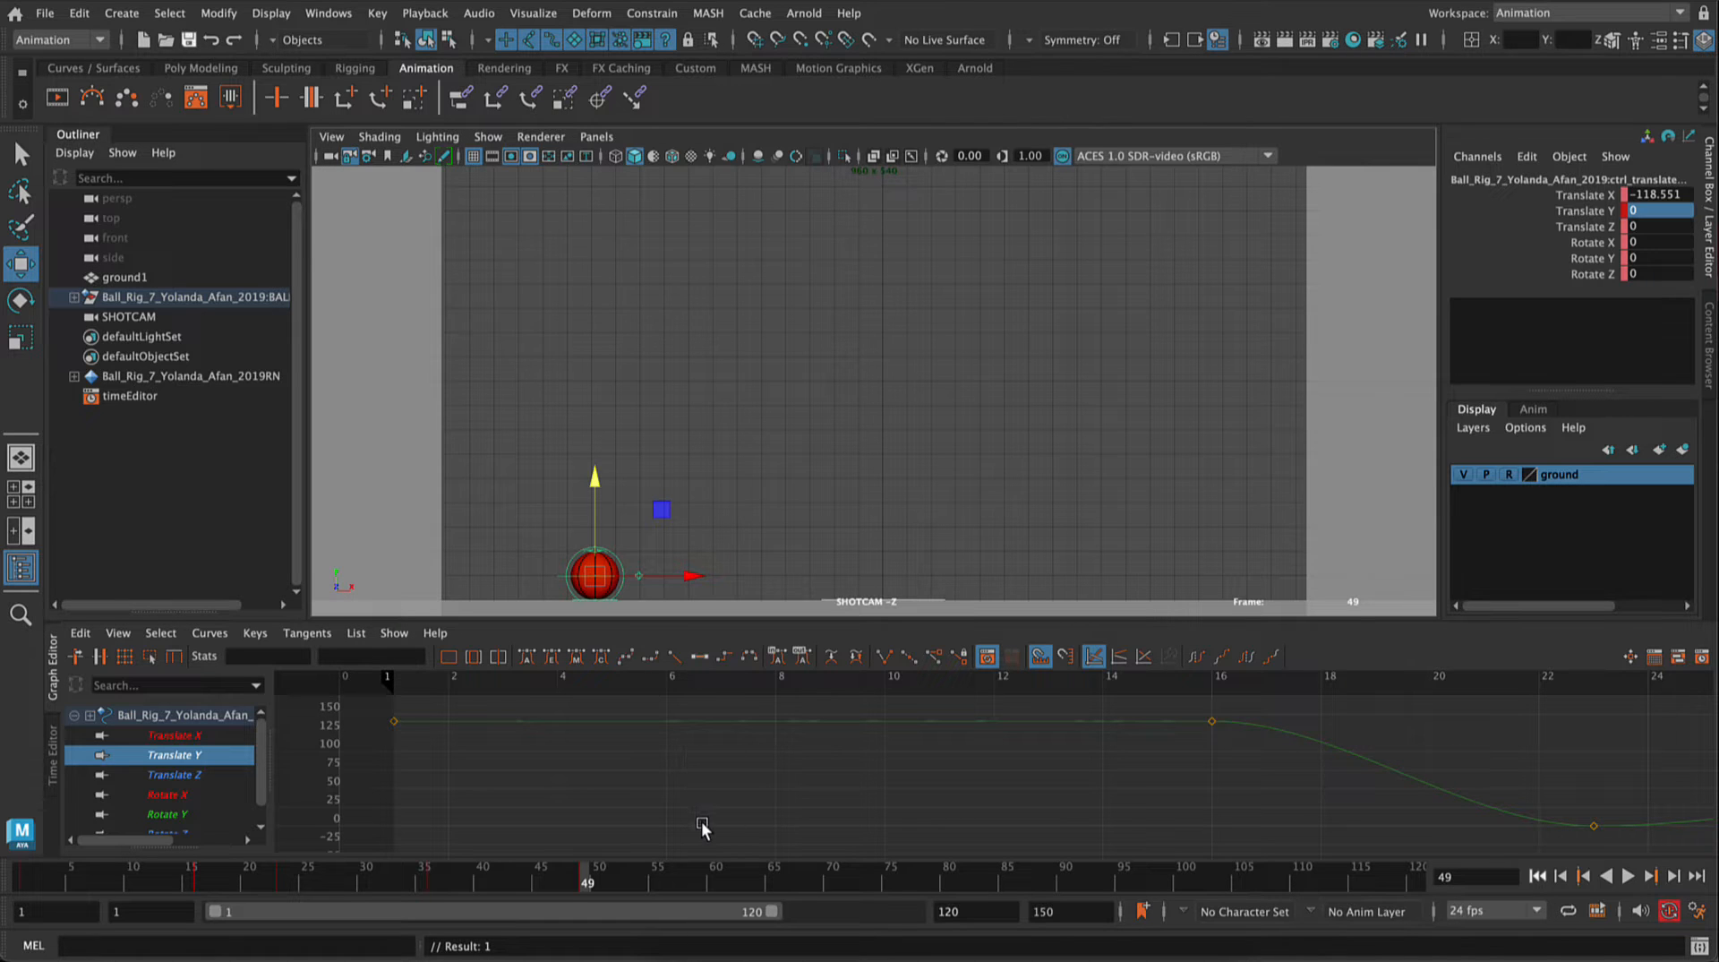
Step: Raise the ball to about Translate Y 101.3 at frame 60 and set its Translate Y to 0 at frame 71
{"action": "left_click", "coordinate": [716, 878]}
{"action": "left_click_drag", "start_coordinate": [588, 477], "coordinate": [623, 237]}
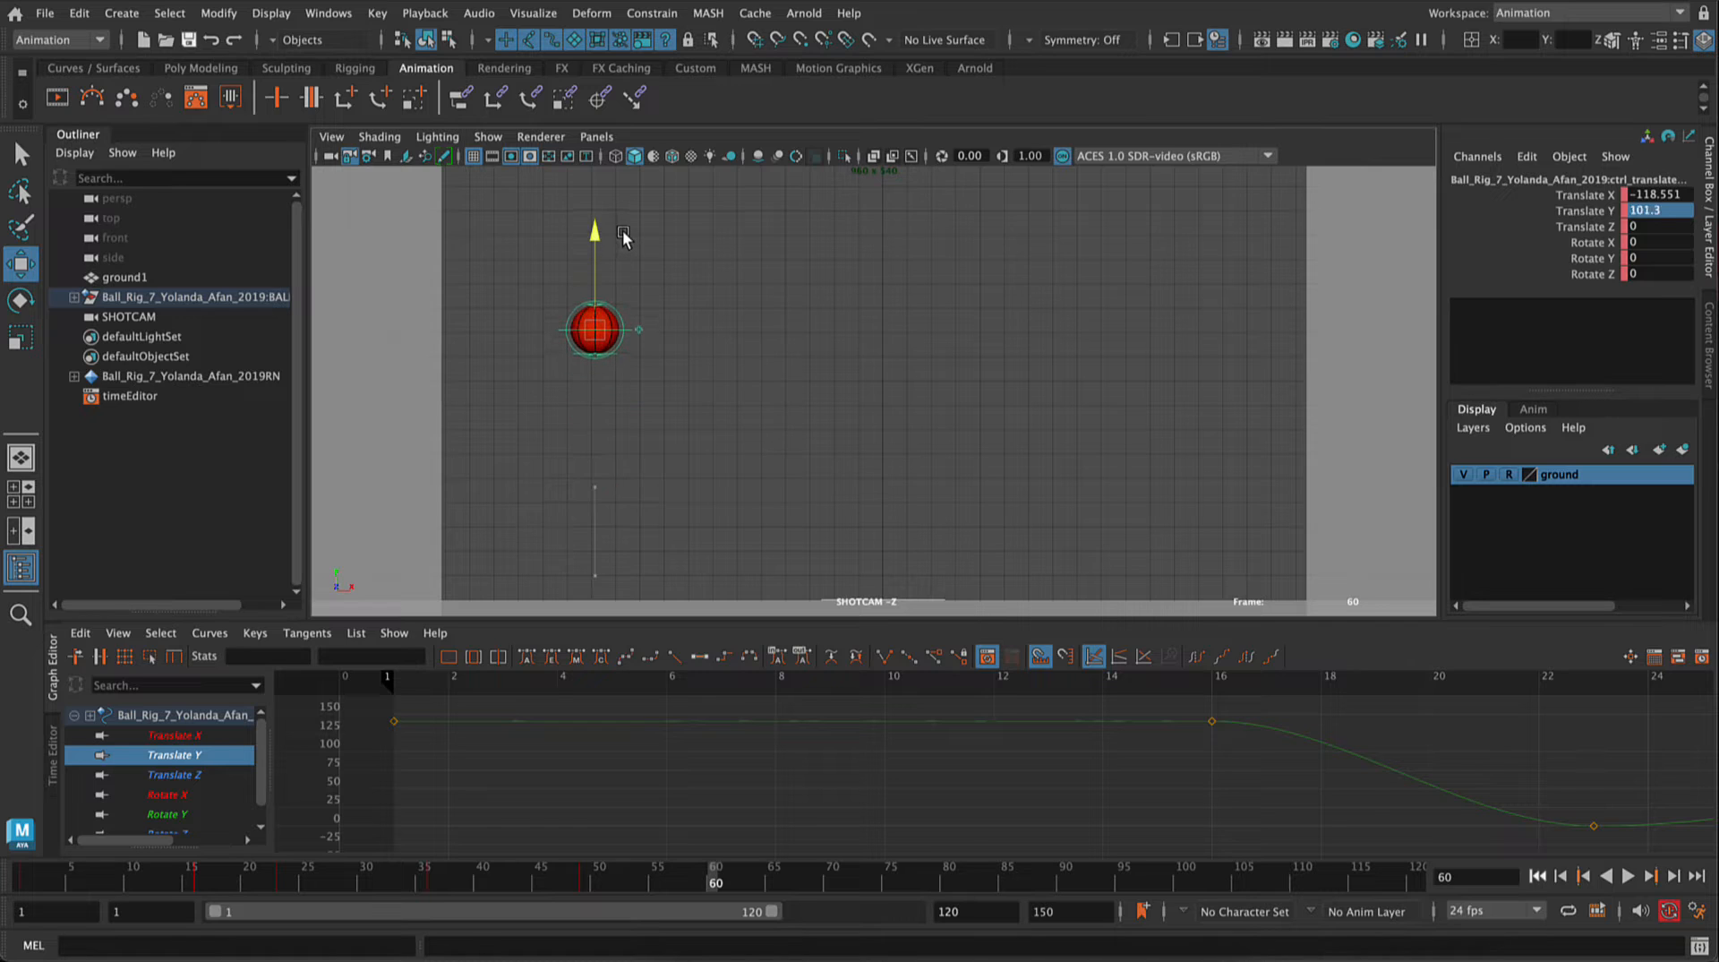
{"action": "double_click", "coordinate": [1678, 210]}
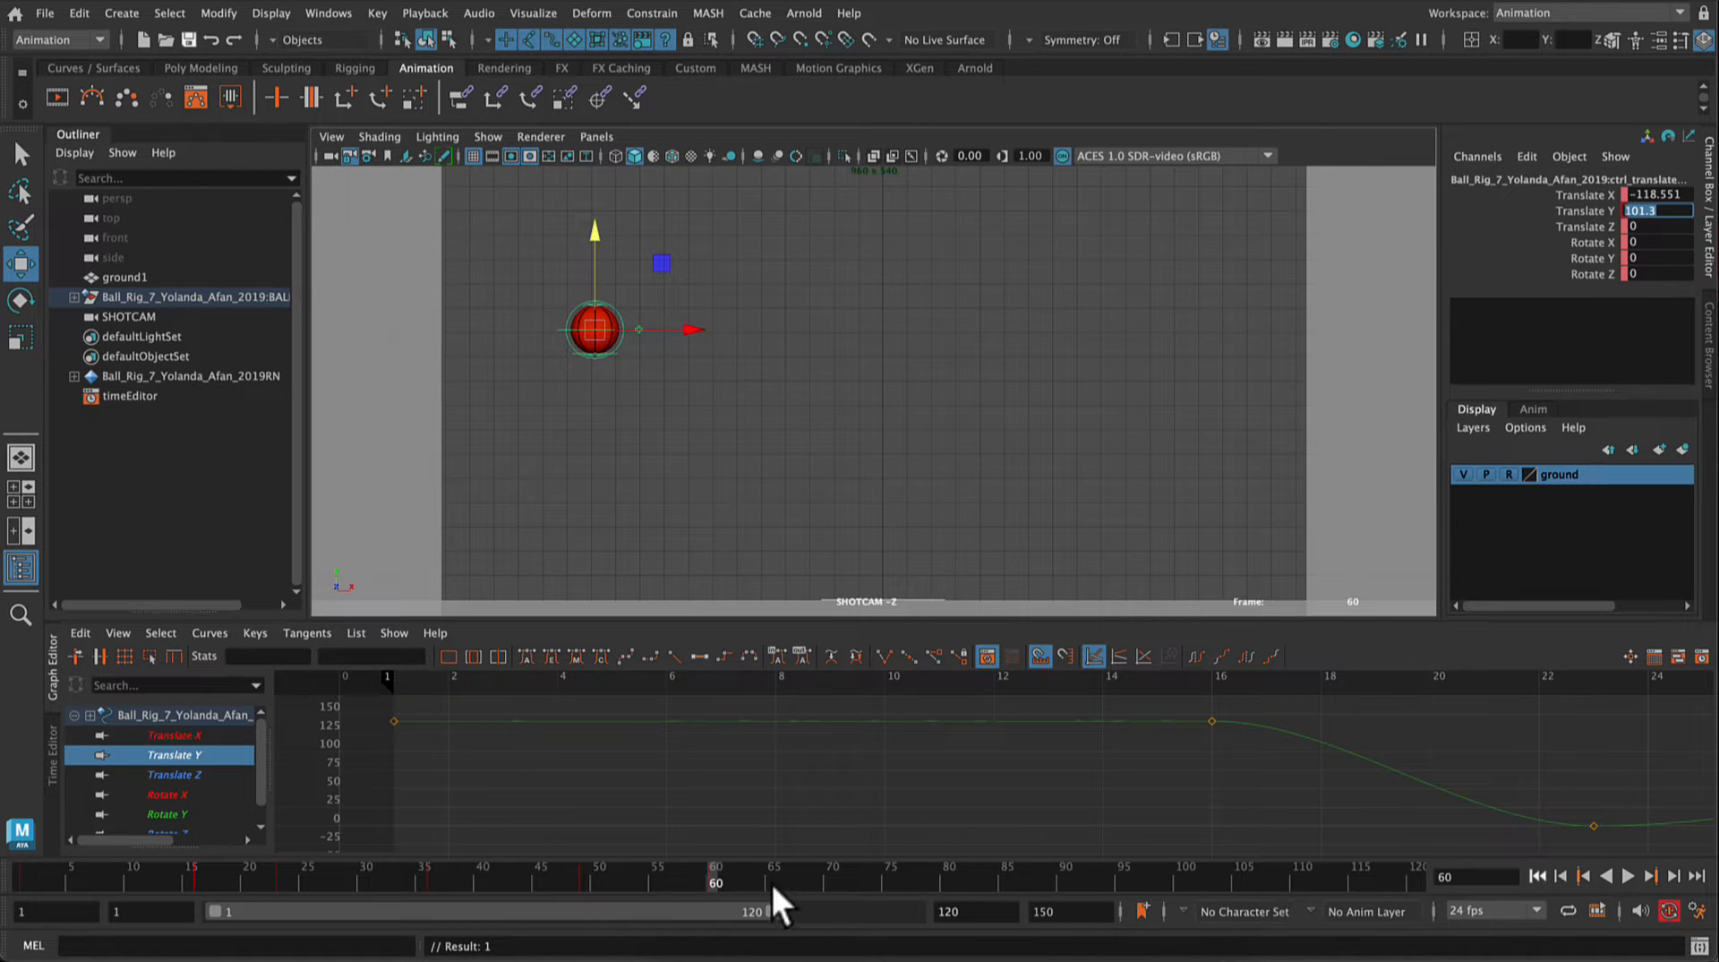
{"action": "left_click", "coordinate": [837, 881]}
{"action": "left_click", "coordinate": [1674, 213]}
{"action": "double_click", "coordinate": [1675, 212]}
{"action": "type", "text": "0"}
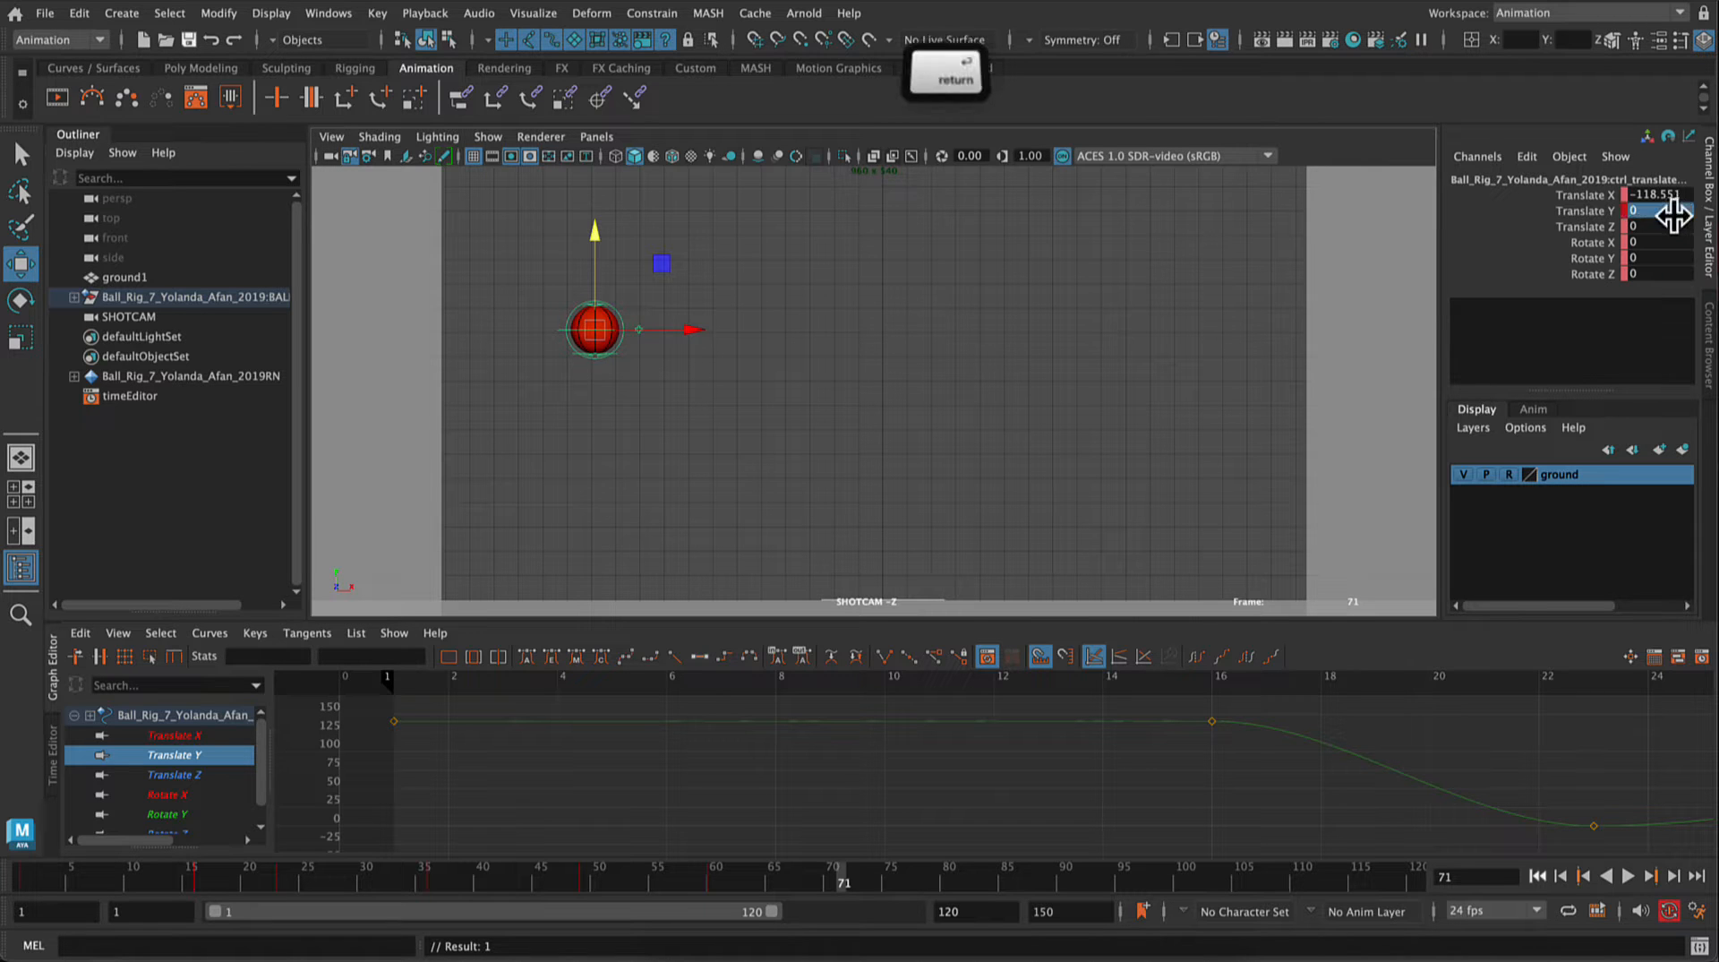
{"action": "key", "text": "Return"}
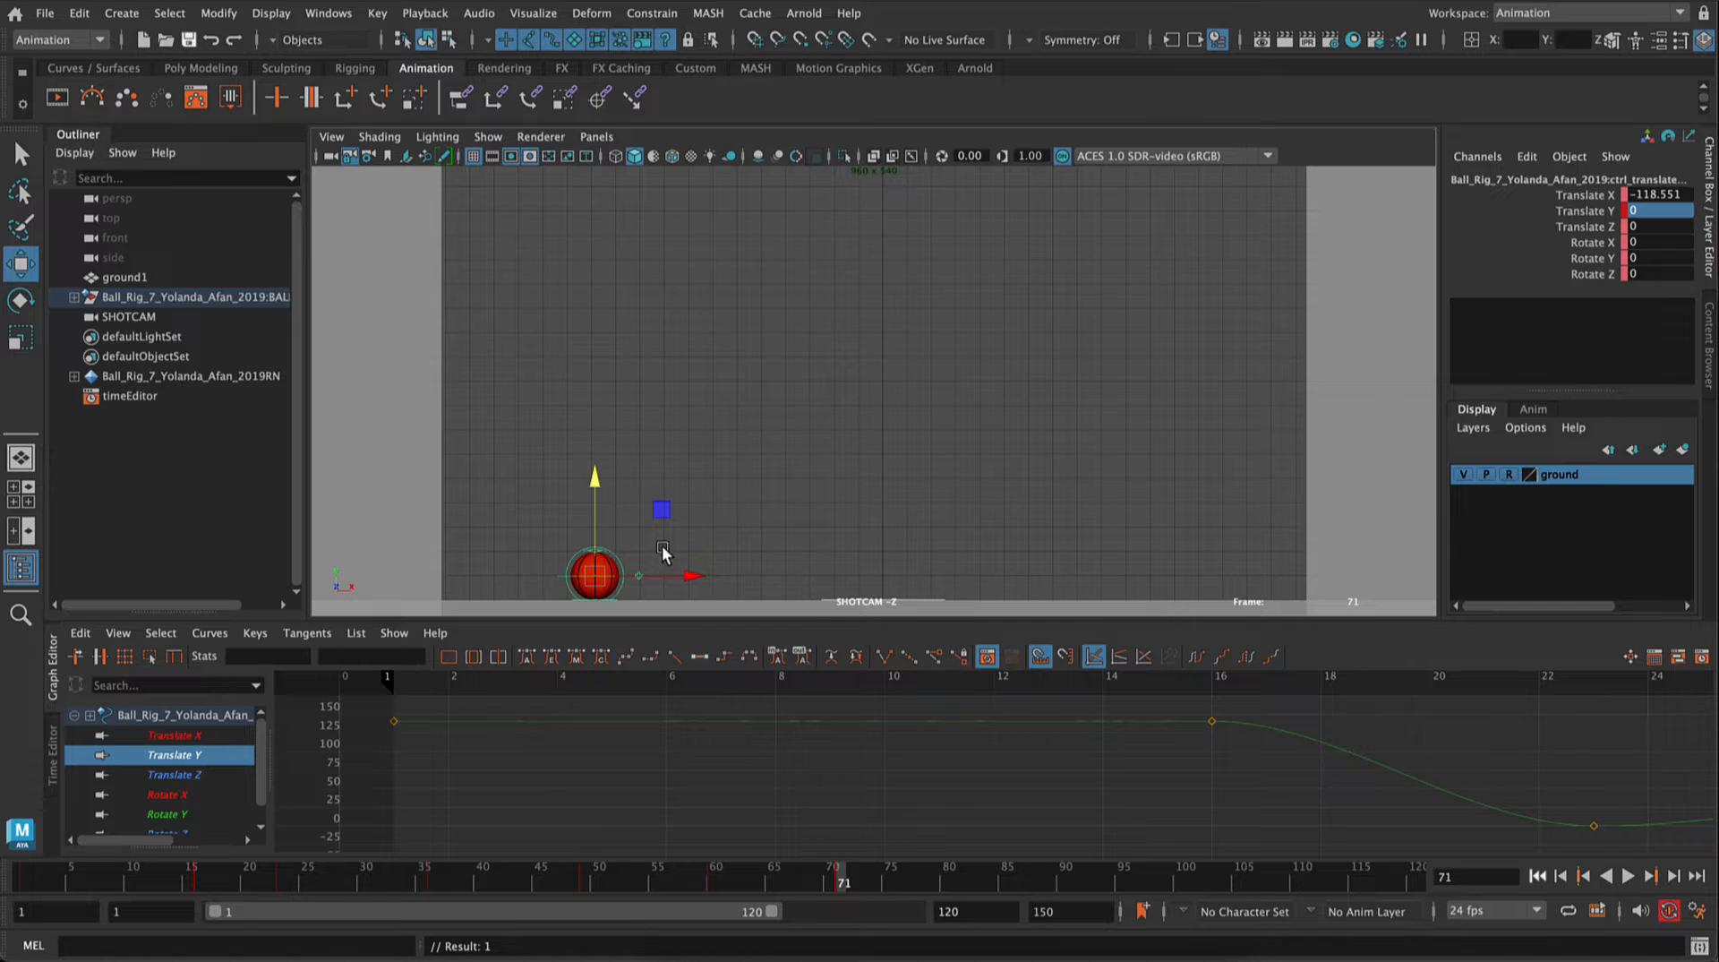
Step: Raise the ball to about Translate Y 76.076 at frame 80 and set its Translate Y to 0 at frame 89
{"action": "left_click", "coordinate": [949, 880]}
{"action": "left_click_drag", "start_coordinate": [592, 480], "coordinate": [597, 296]}
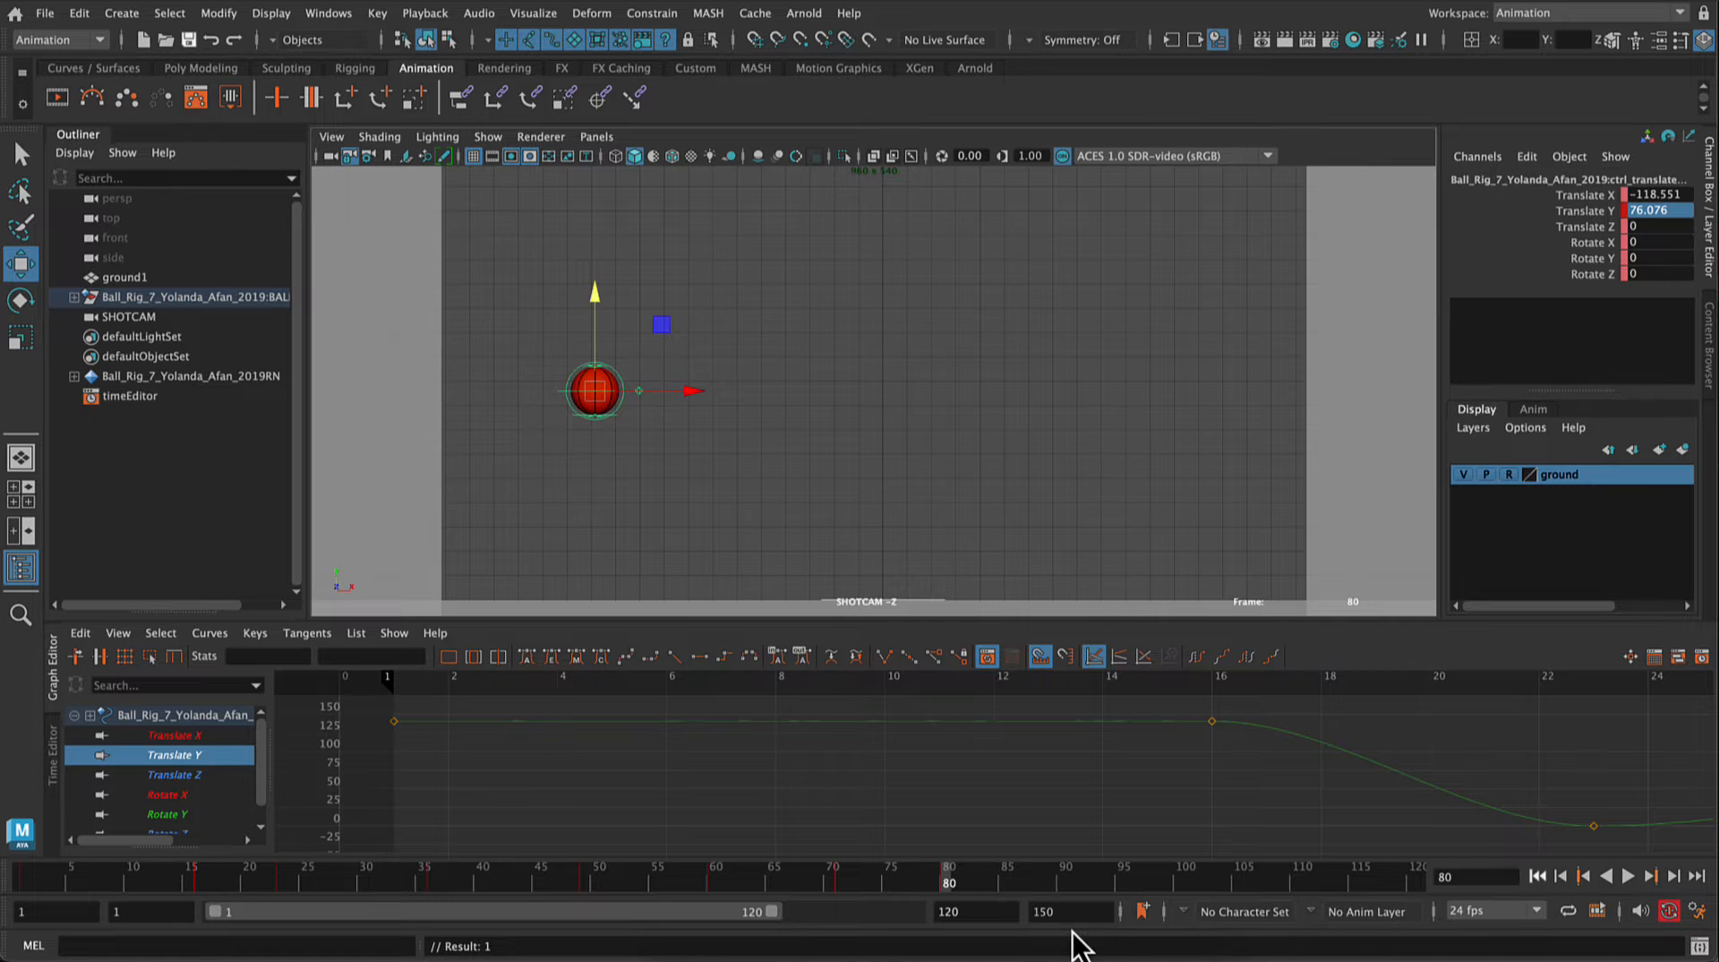
{"action": "left_click", "coordinate": [1055, 882]}
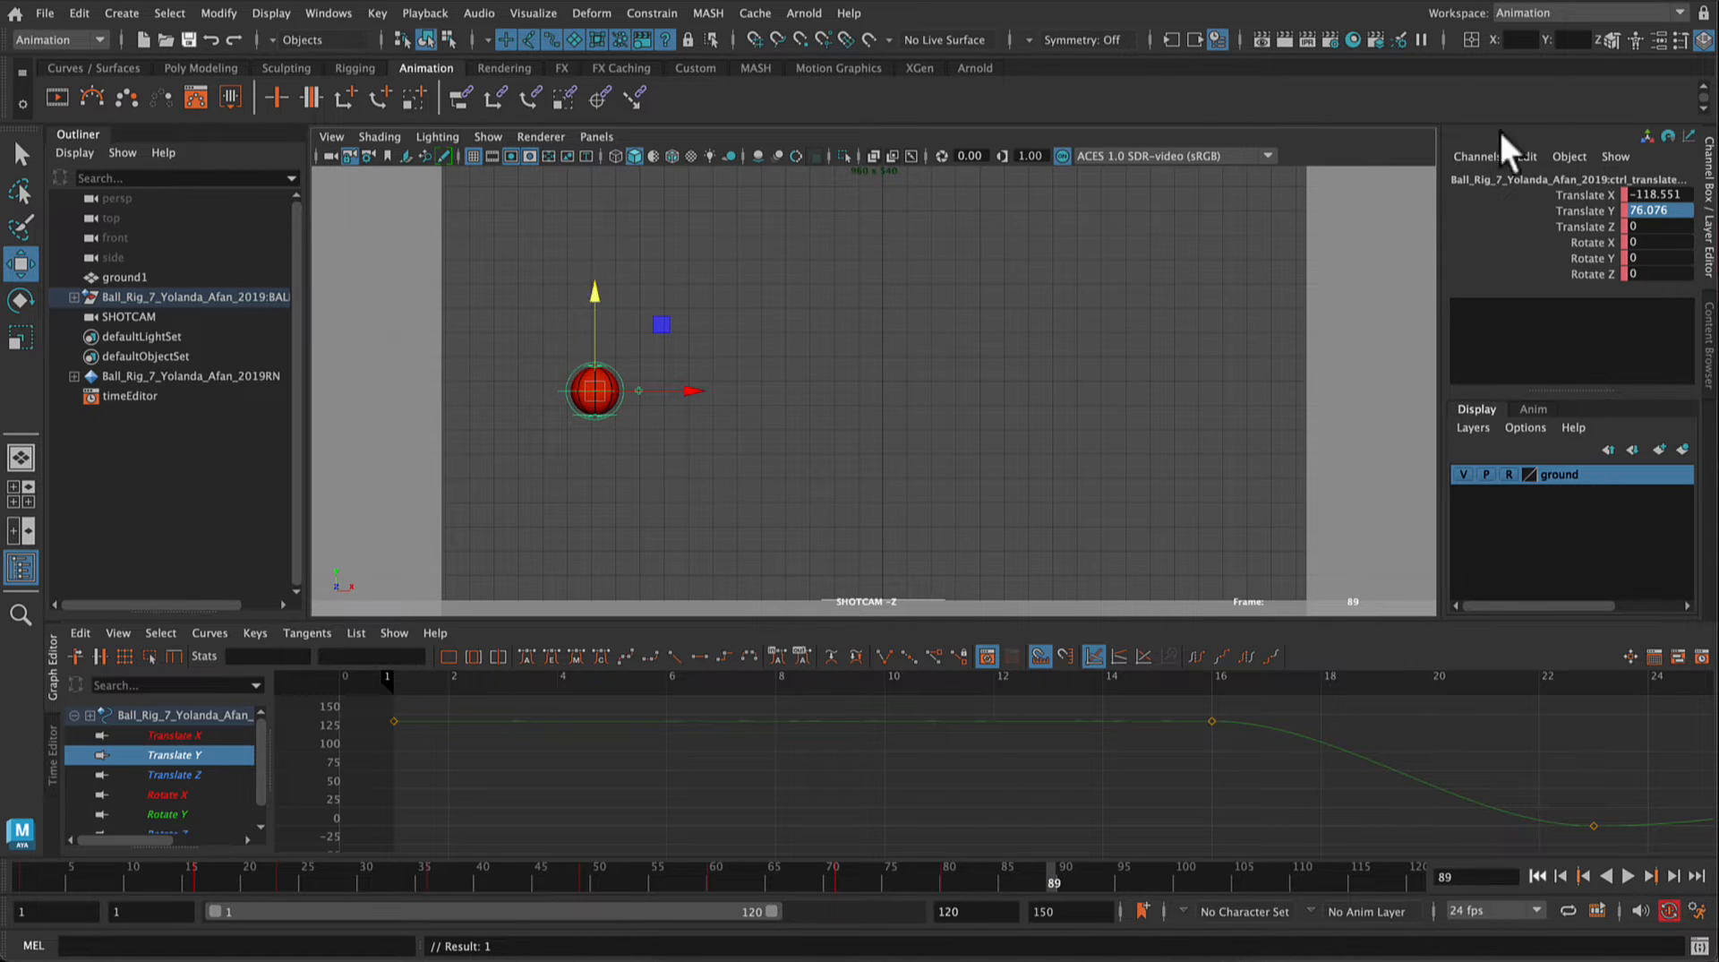
{"action": "left_click", "coordinate": [1676, 211]}
{"action": "type", "text": "0"}
{"action": "key", "text": "Return"}
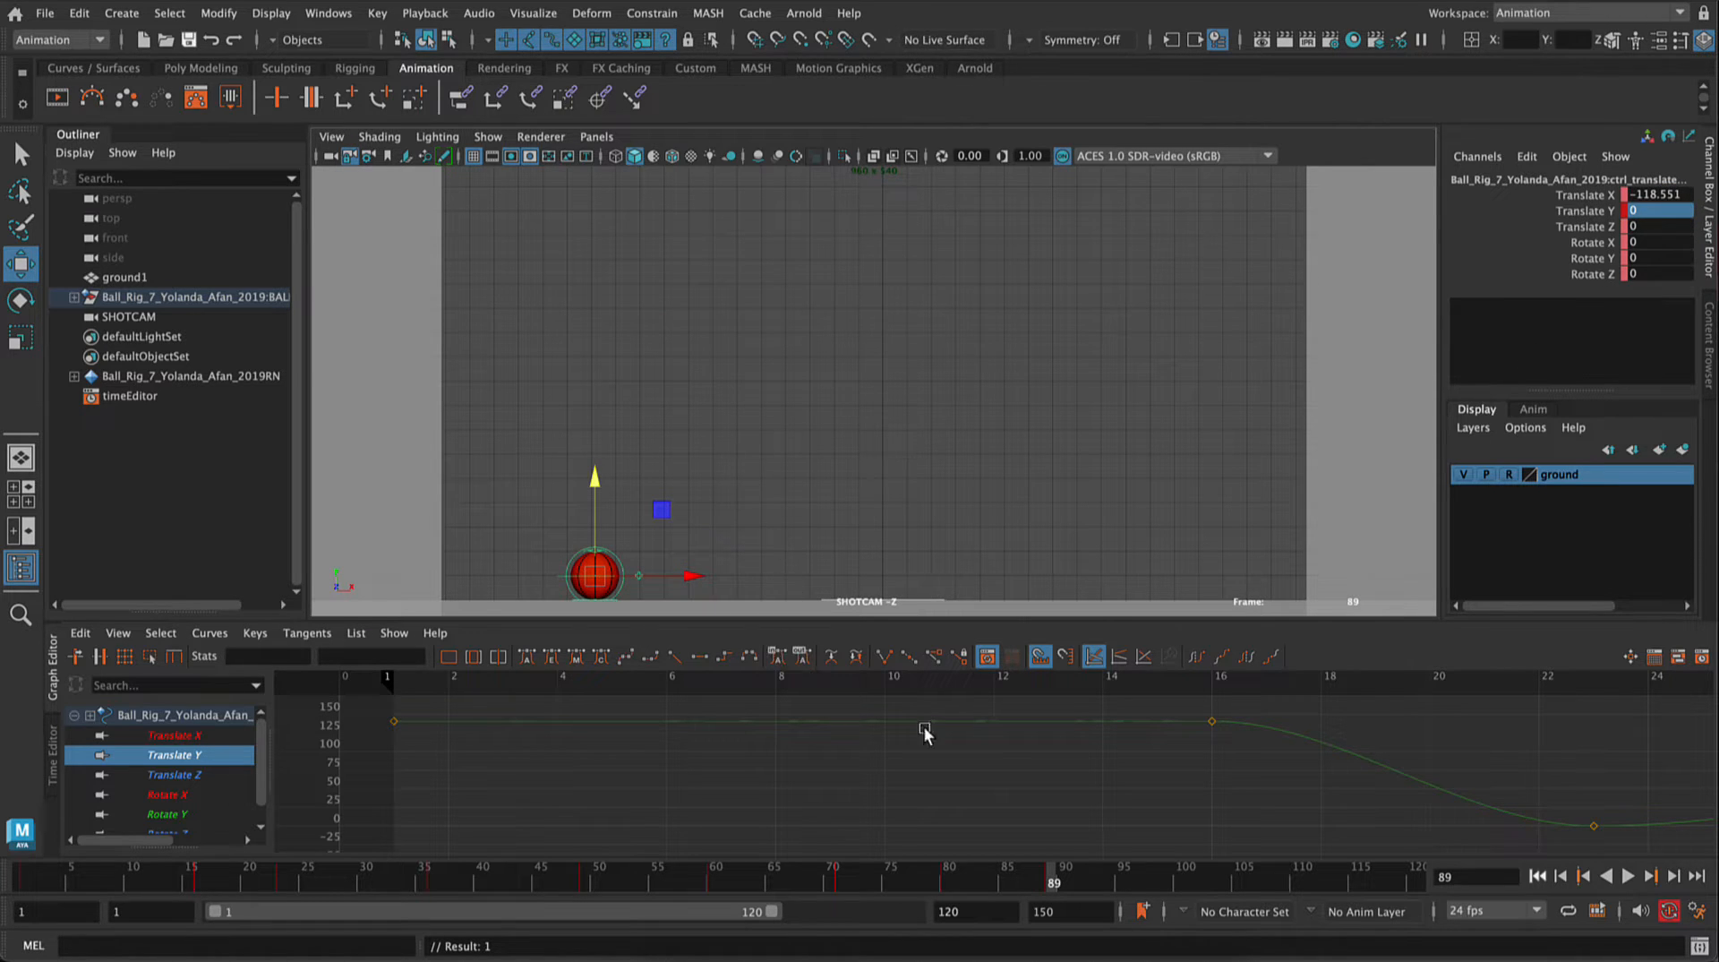
Step: Raise the ball to about Translate Y 67.533 at frame 97 and set its Translate Y to 0 at frame 105
{"action": "left_click", "coordinate": [1136, 884]}
{"action": "left_click_drag", "start_coordinate": [591, 479], "coordinate": [573, 316]}
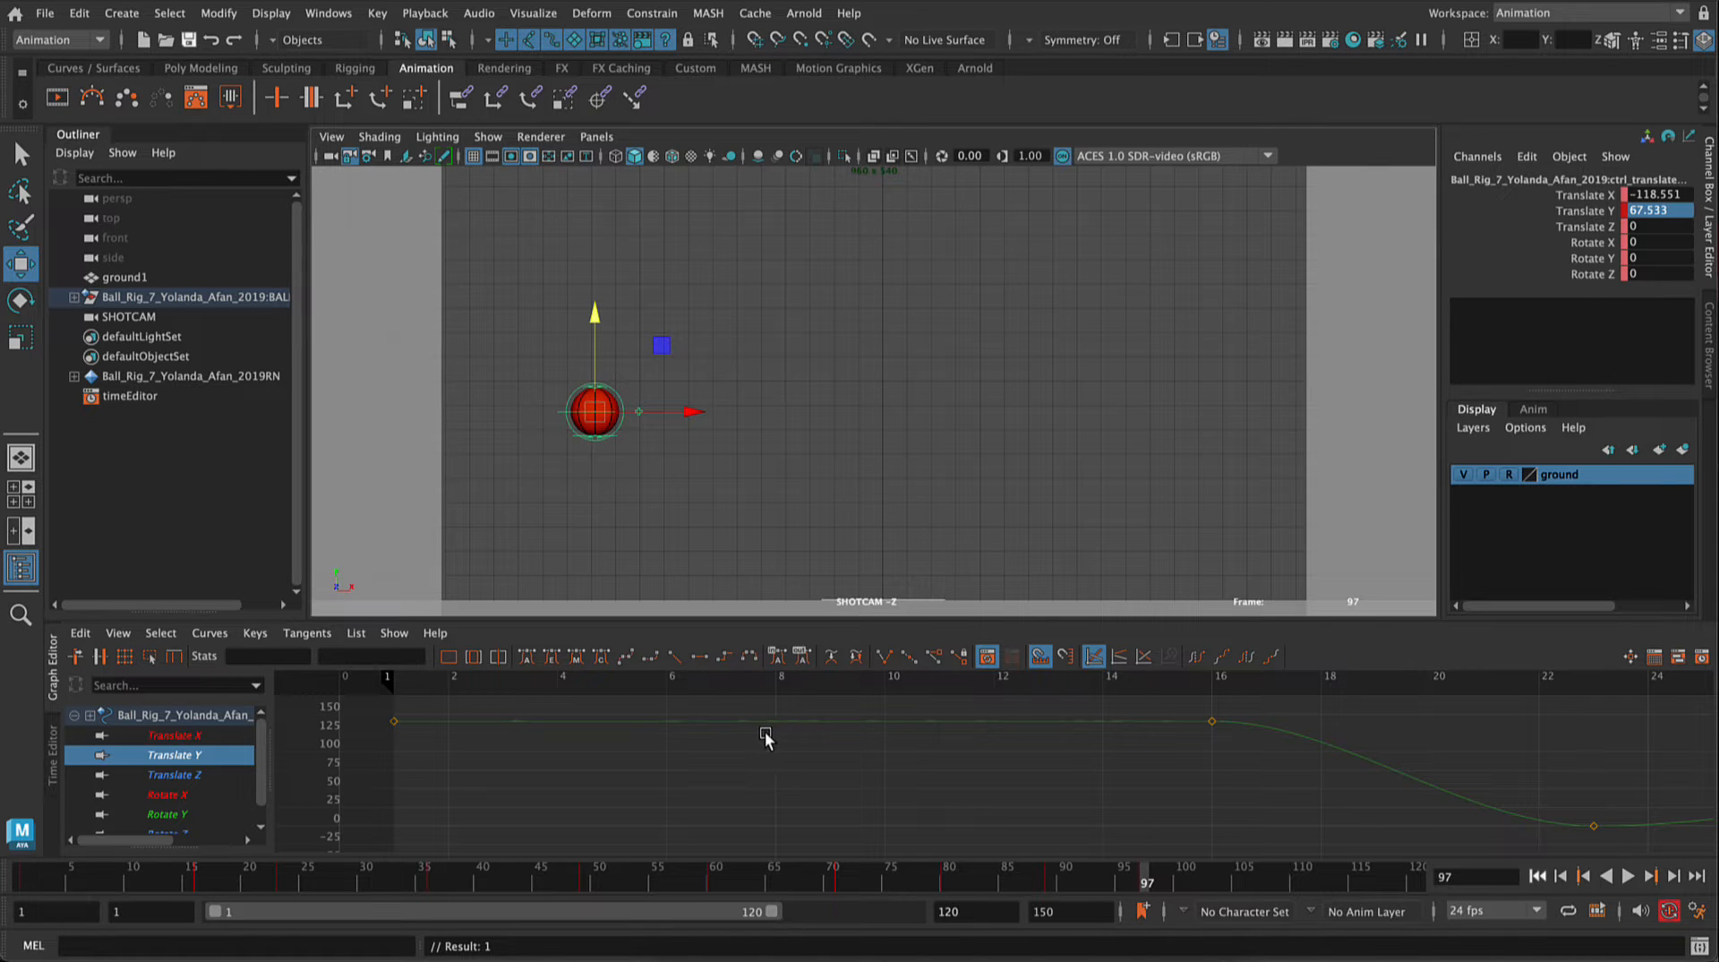
{"action": "left_click", "coordinate": [1243, 885]}
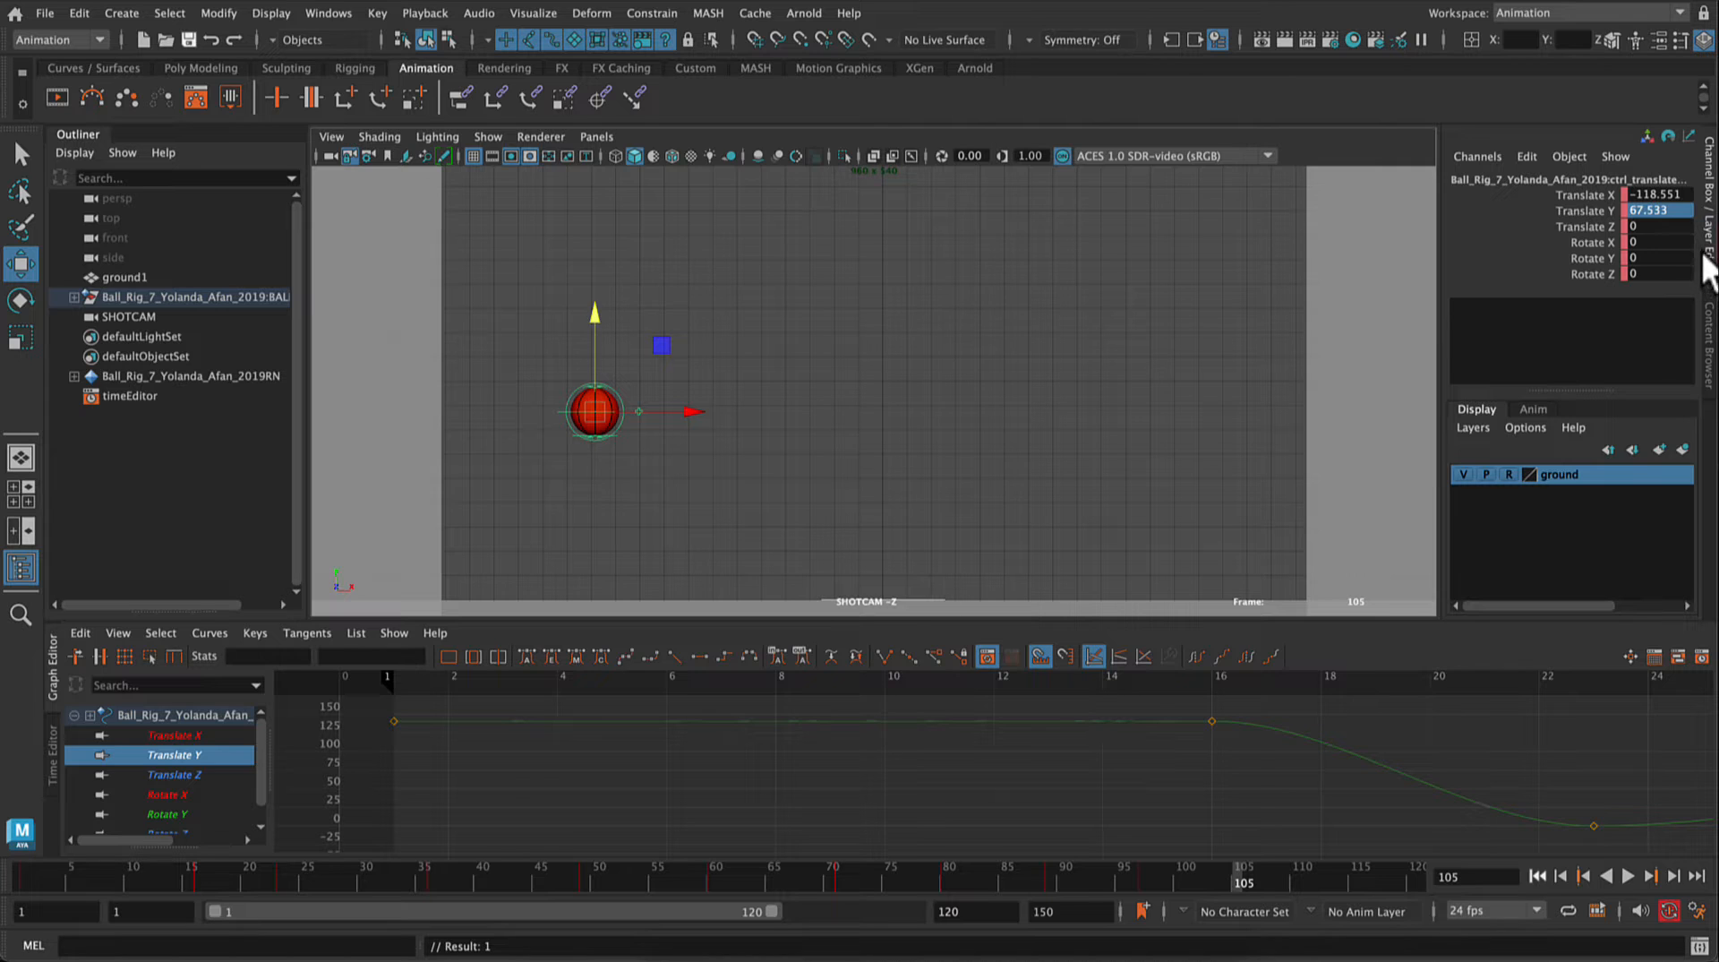
{"action": "double_click", "coordinate": [1681, 209]}
{"action": "type", "text": "0"}
{"action": "key", "text": "Return"}
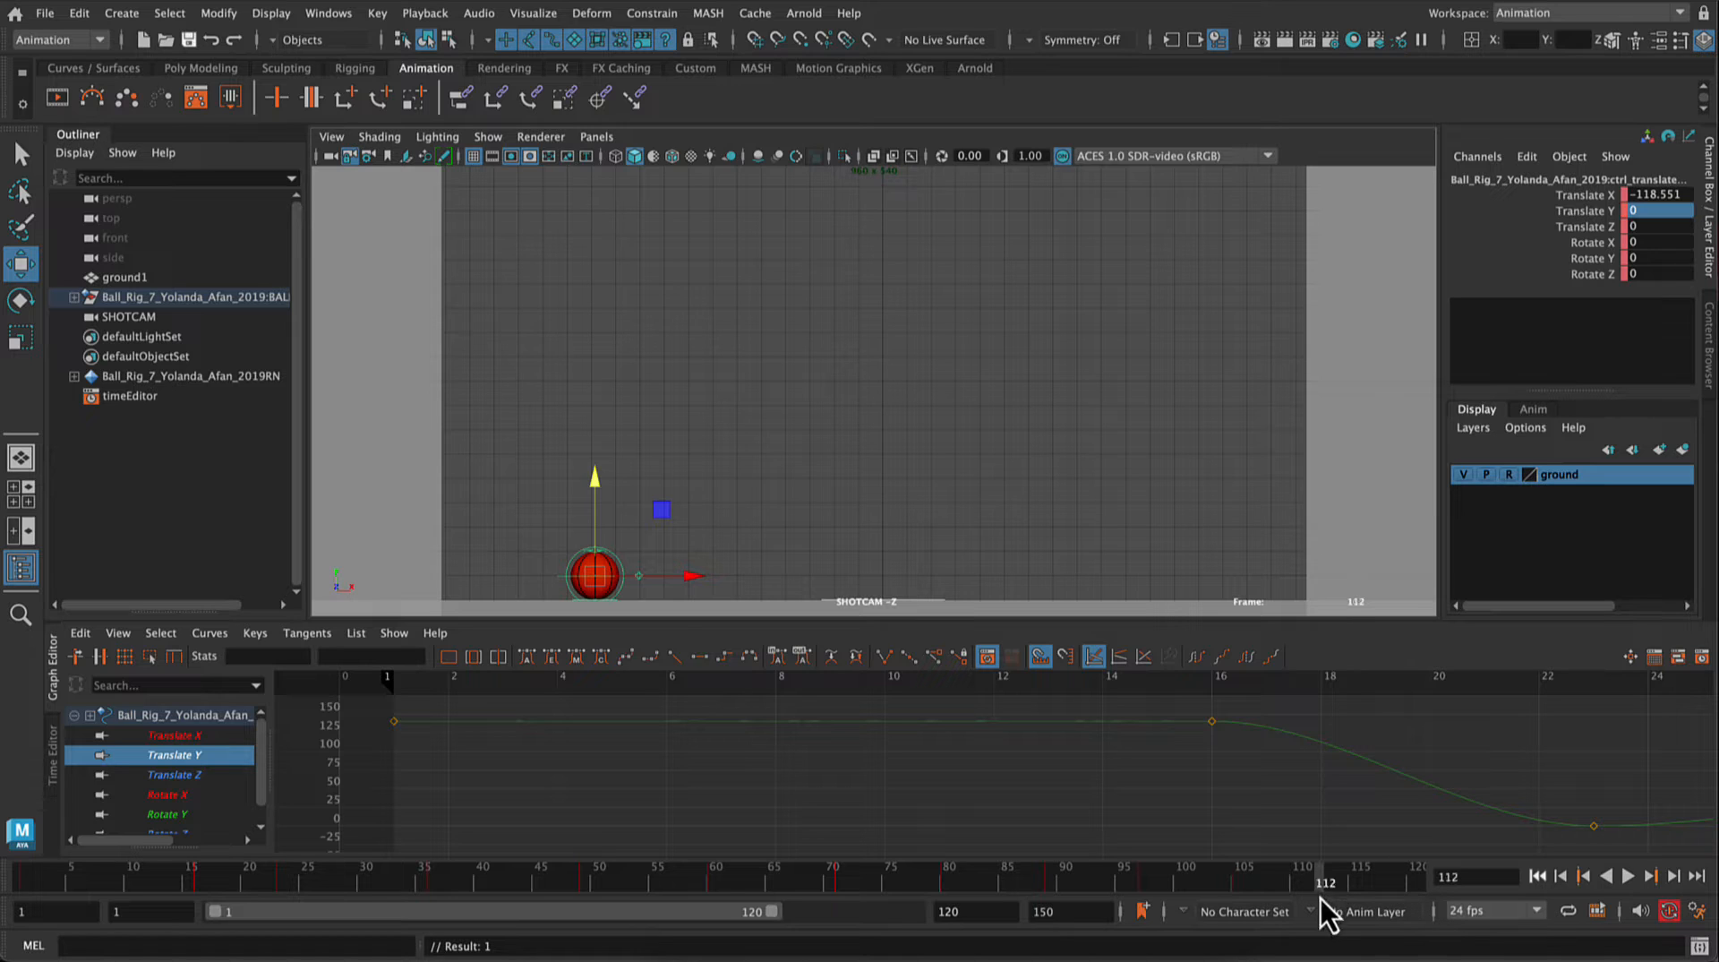
Step: Raise the ball to about Translate Y 37.021 at frame 111 and bring it down to Translate Y 0 at frame 117
{"action": "key", "text": "alt+v"}
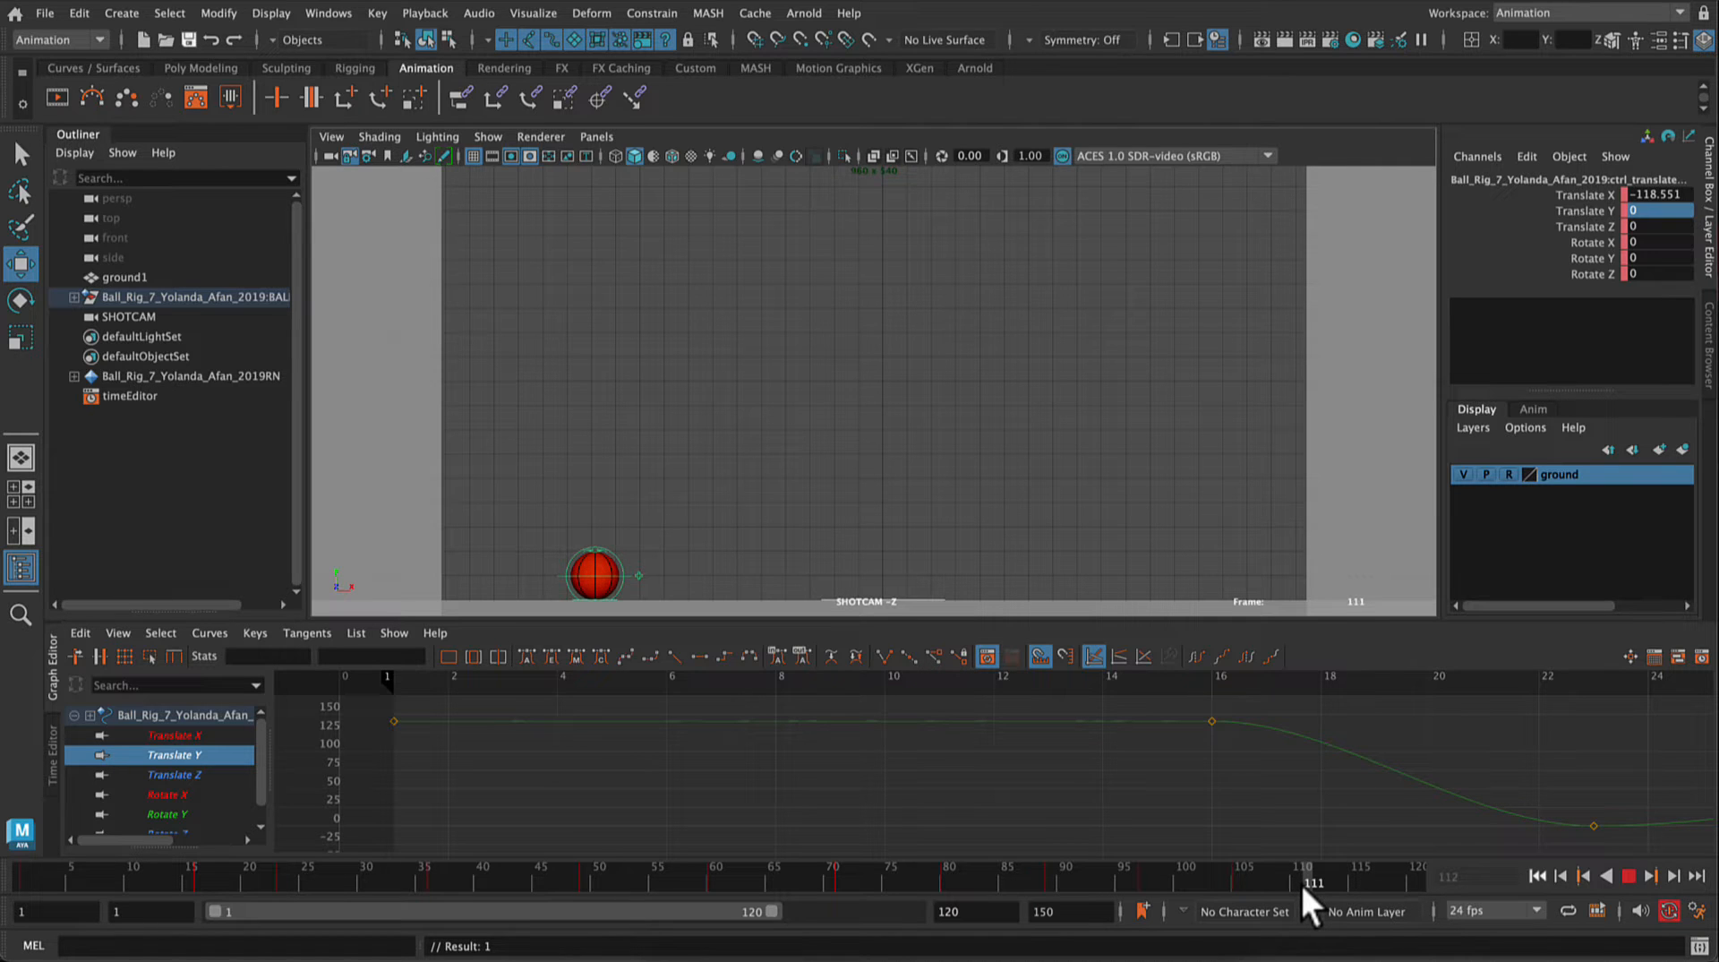
{"action": "key", "text": "alt+v"}
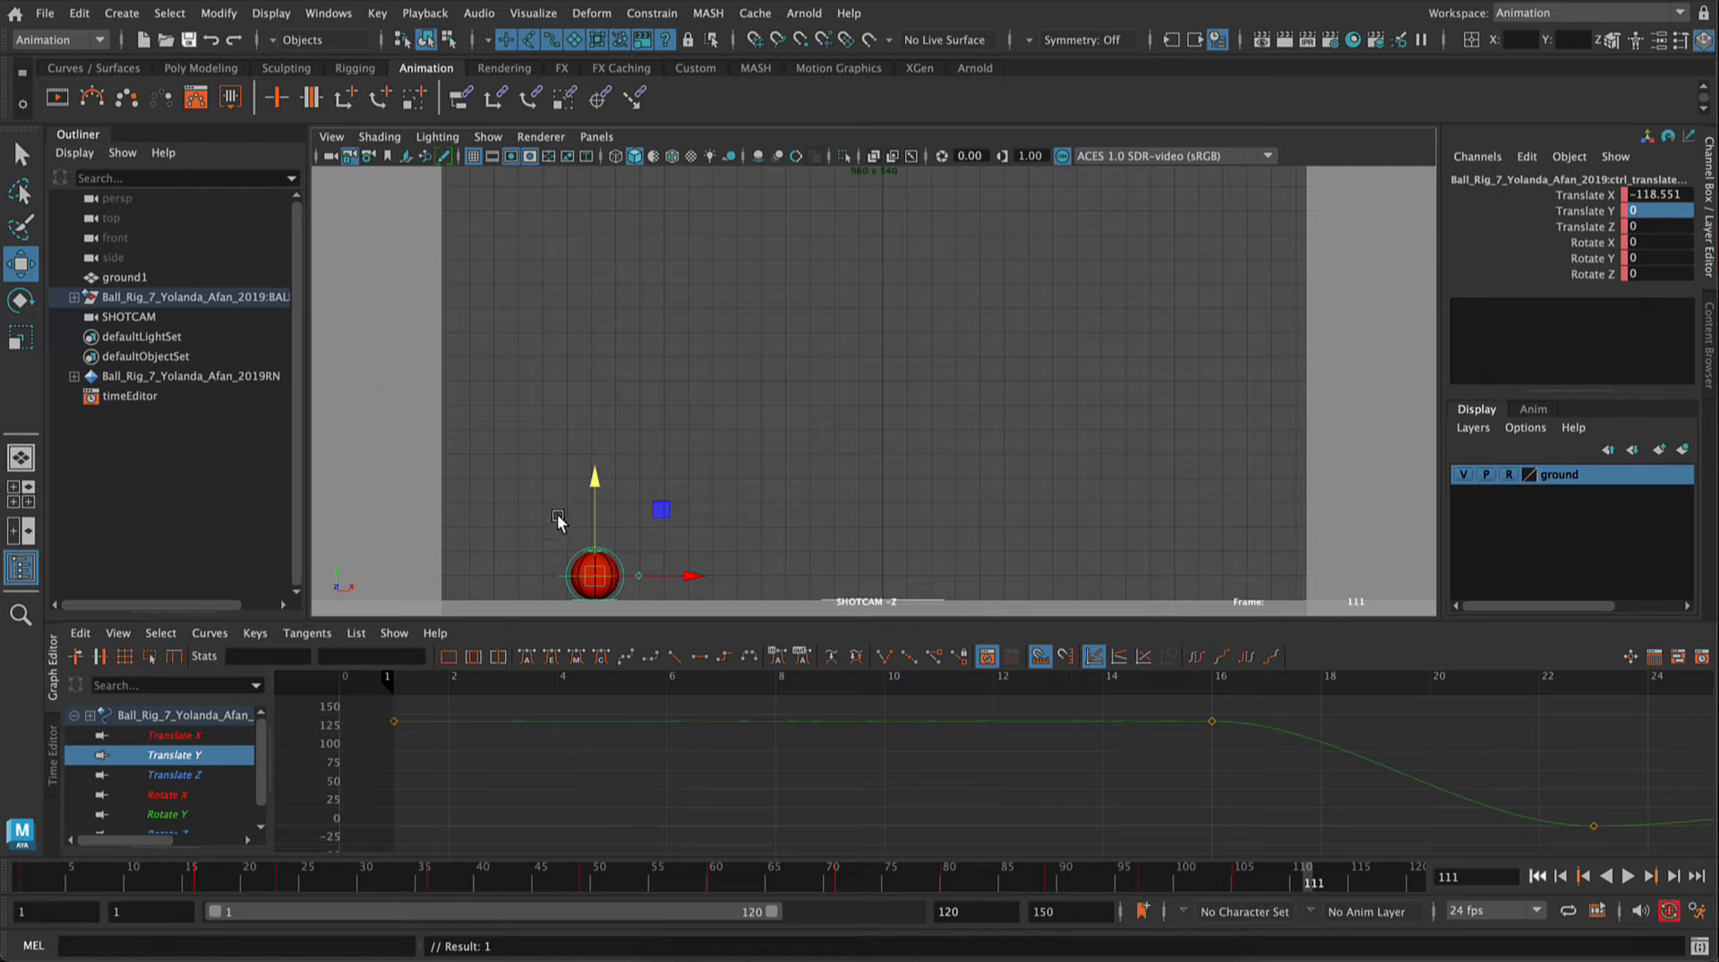
{"action": "left_click_drag", "start_coordinate": [595, 479], "coordinate": [598, 388]}
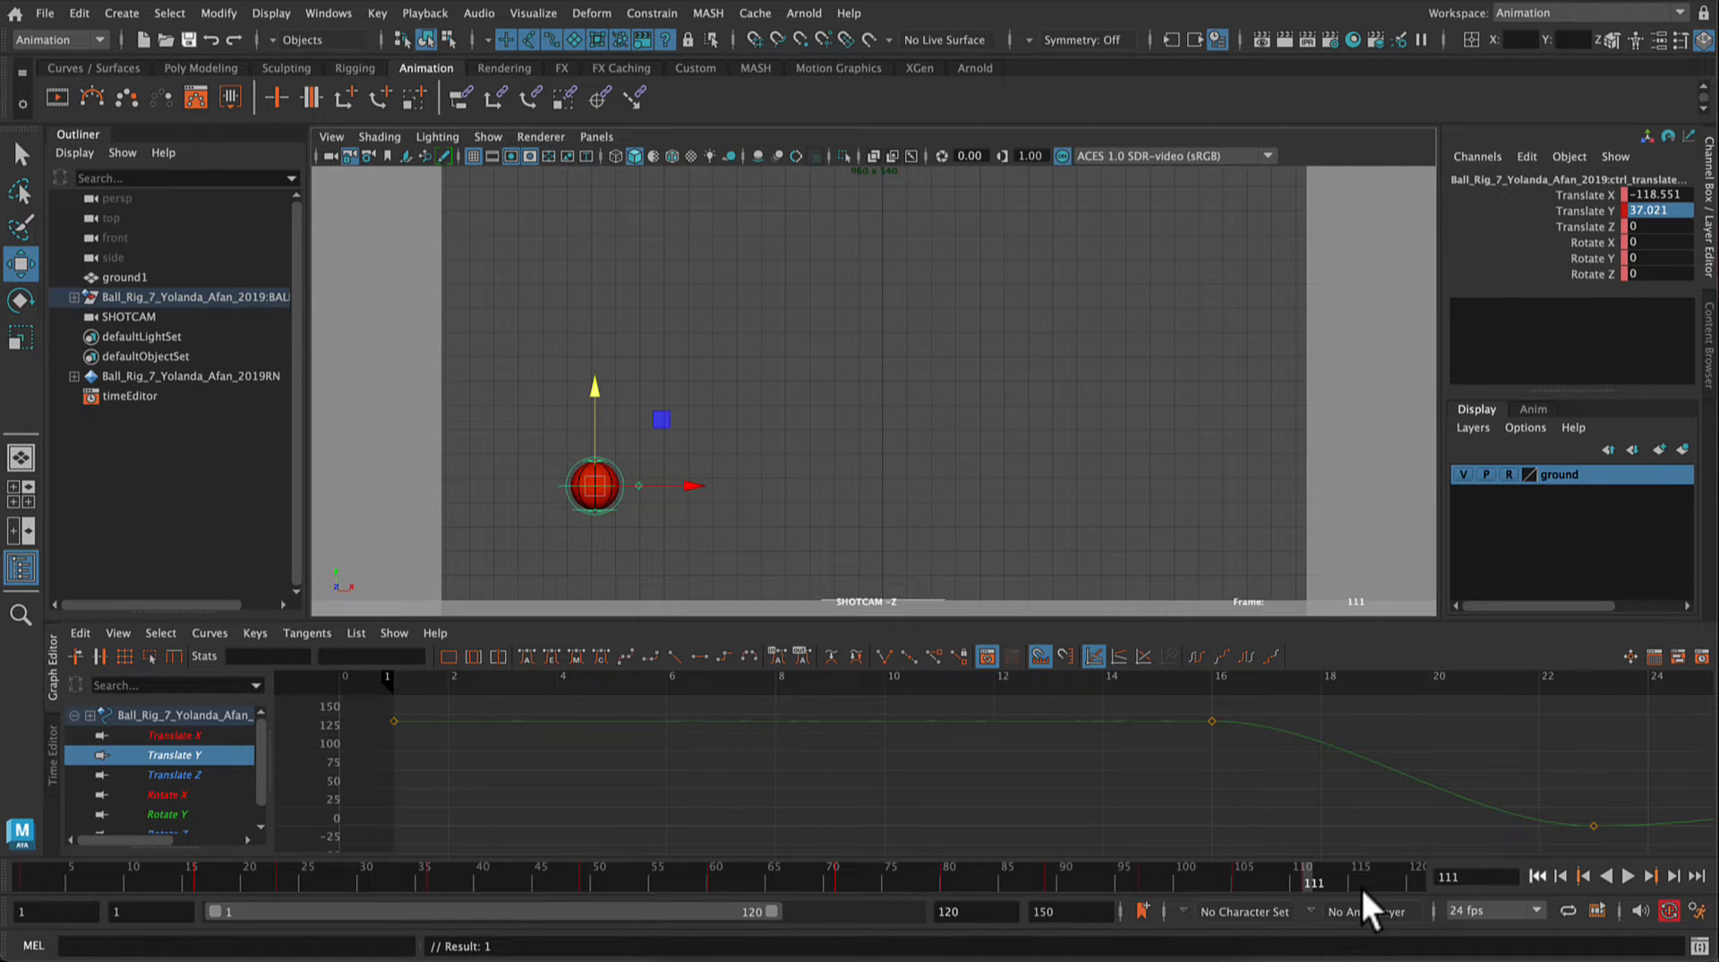
{"action": "key", "text": "alt+v"}
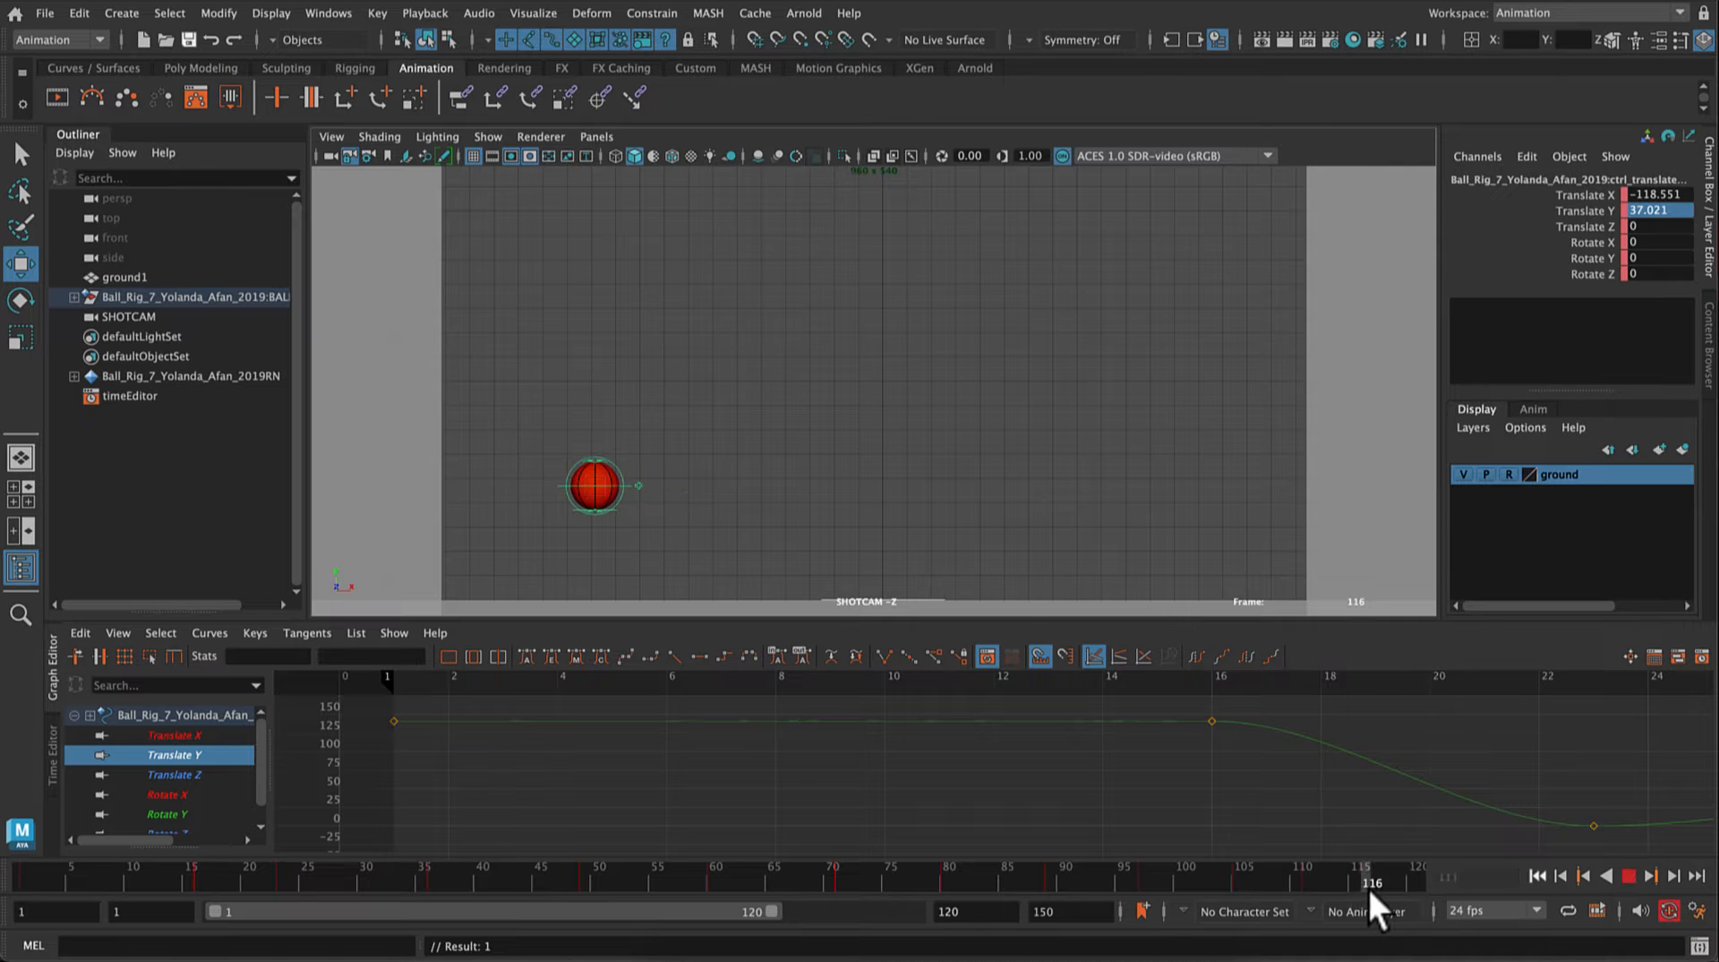
{"action": "key", "text": "alt+v"}
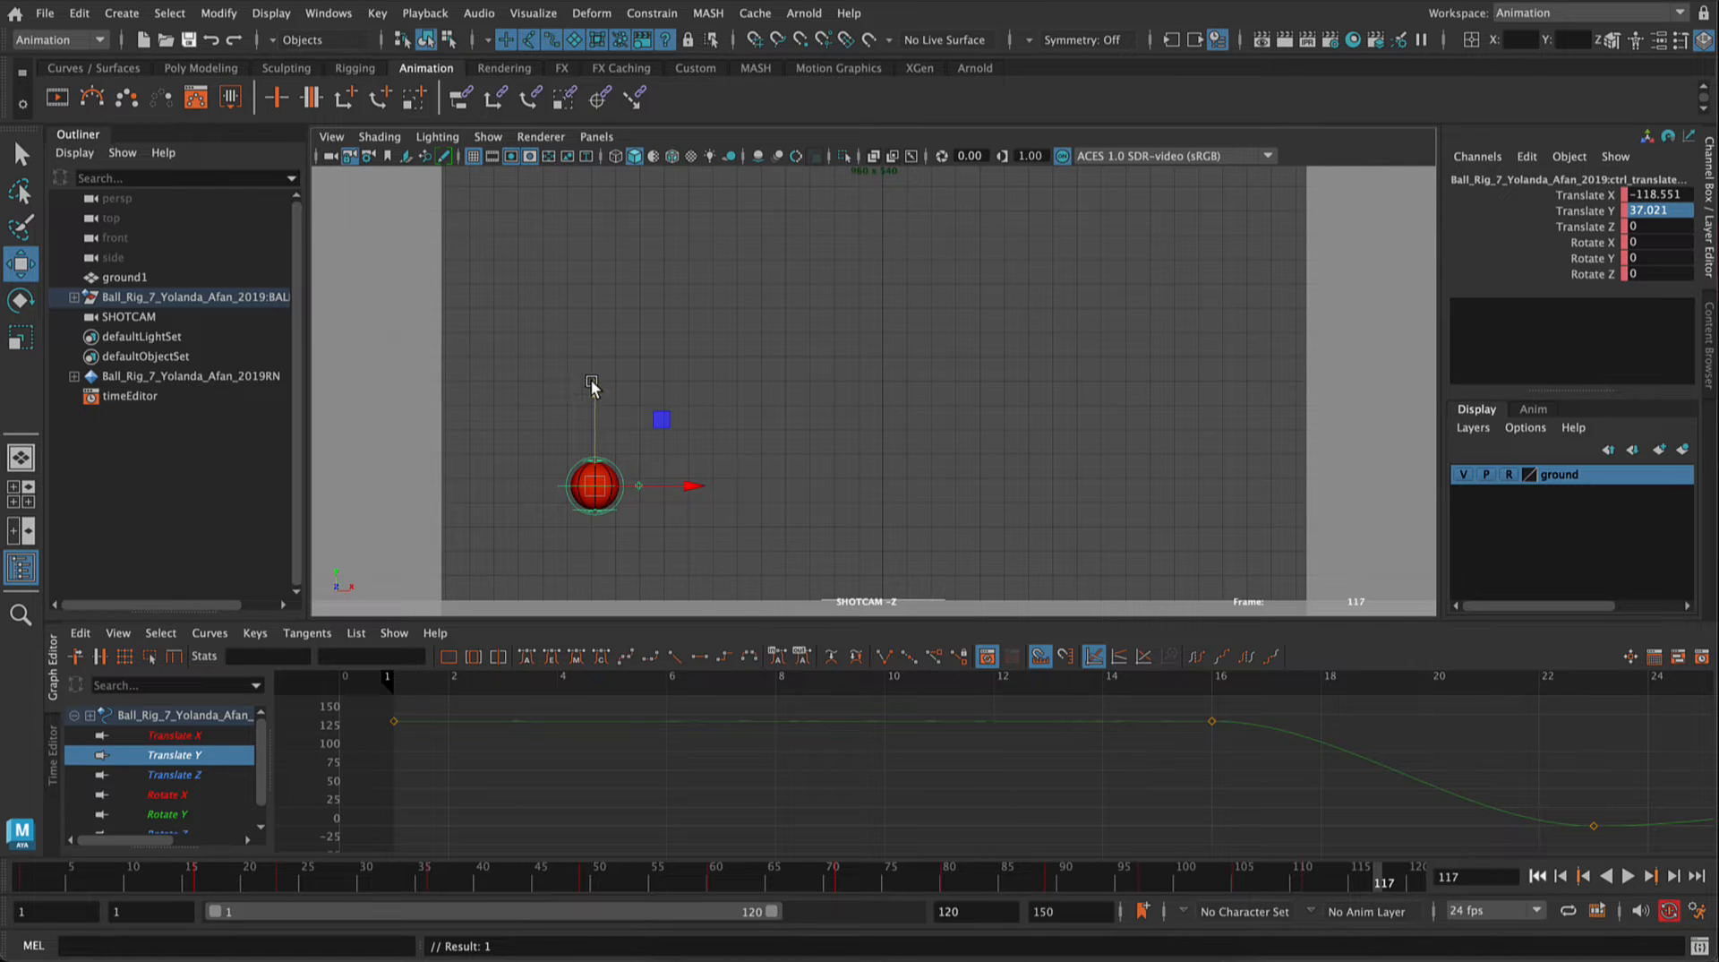
{"action": "left_click_drag", "start_coordinate": [592, 385], "coordinate": [592, 476]}
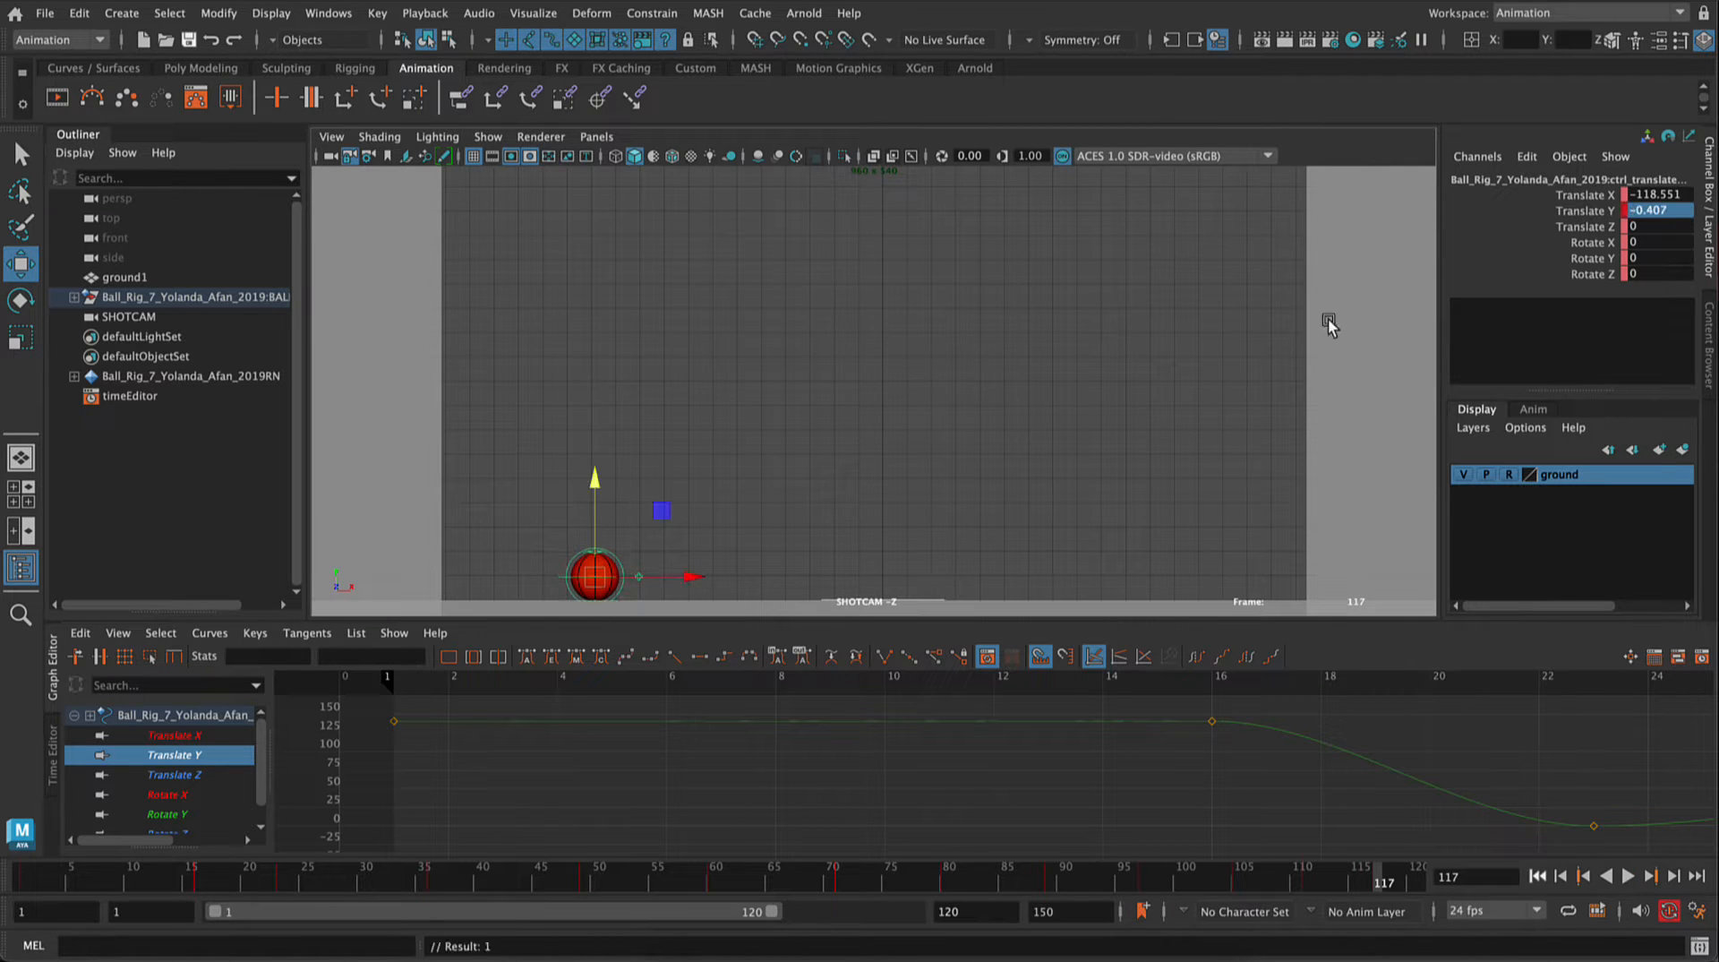
{"action": "left_click", "coordinate": [1673, 211]}
{"action": "type", "text": "0"}
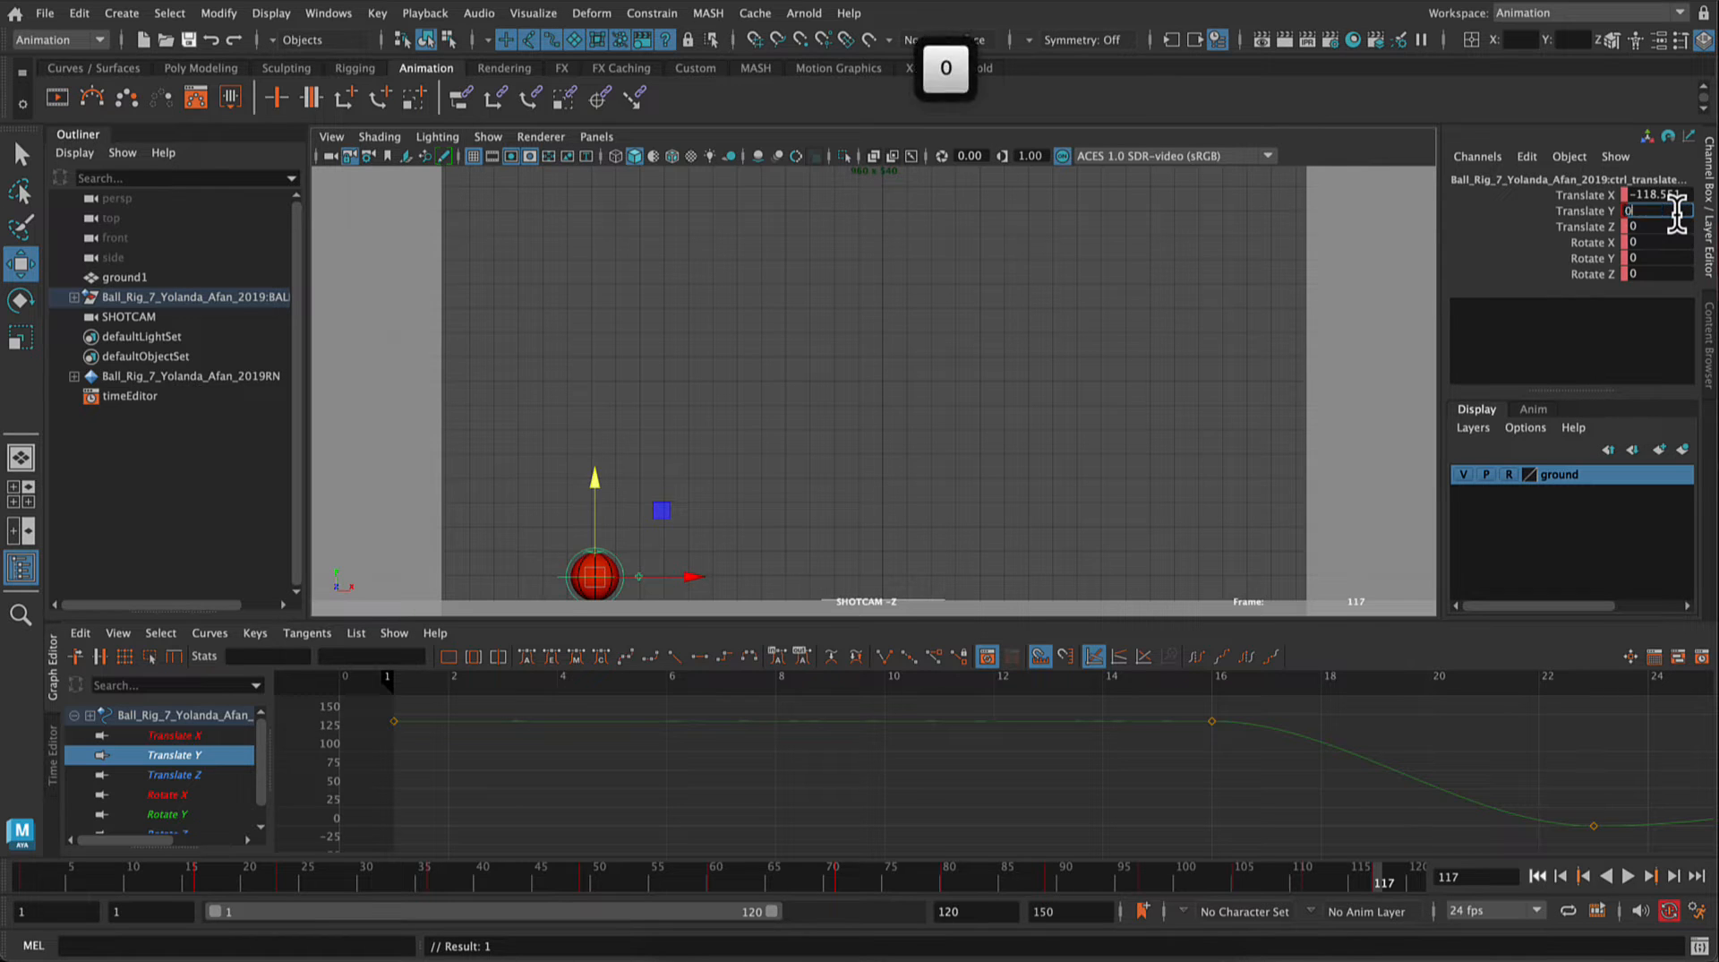
{"action": "key", "text": "Return"}
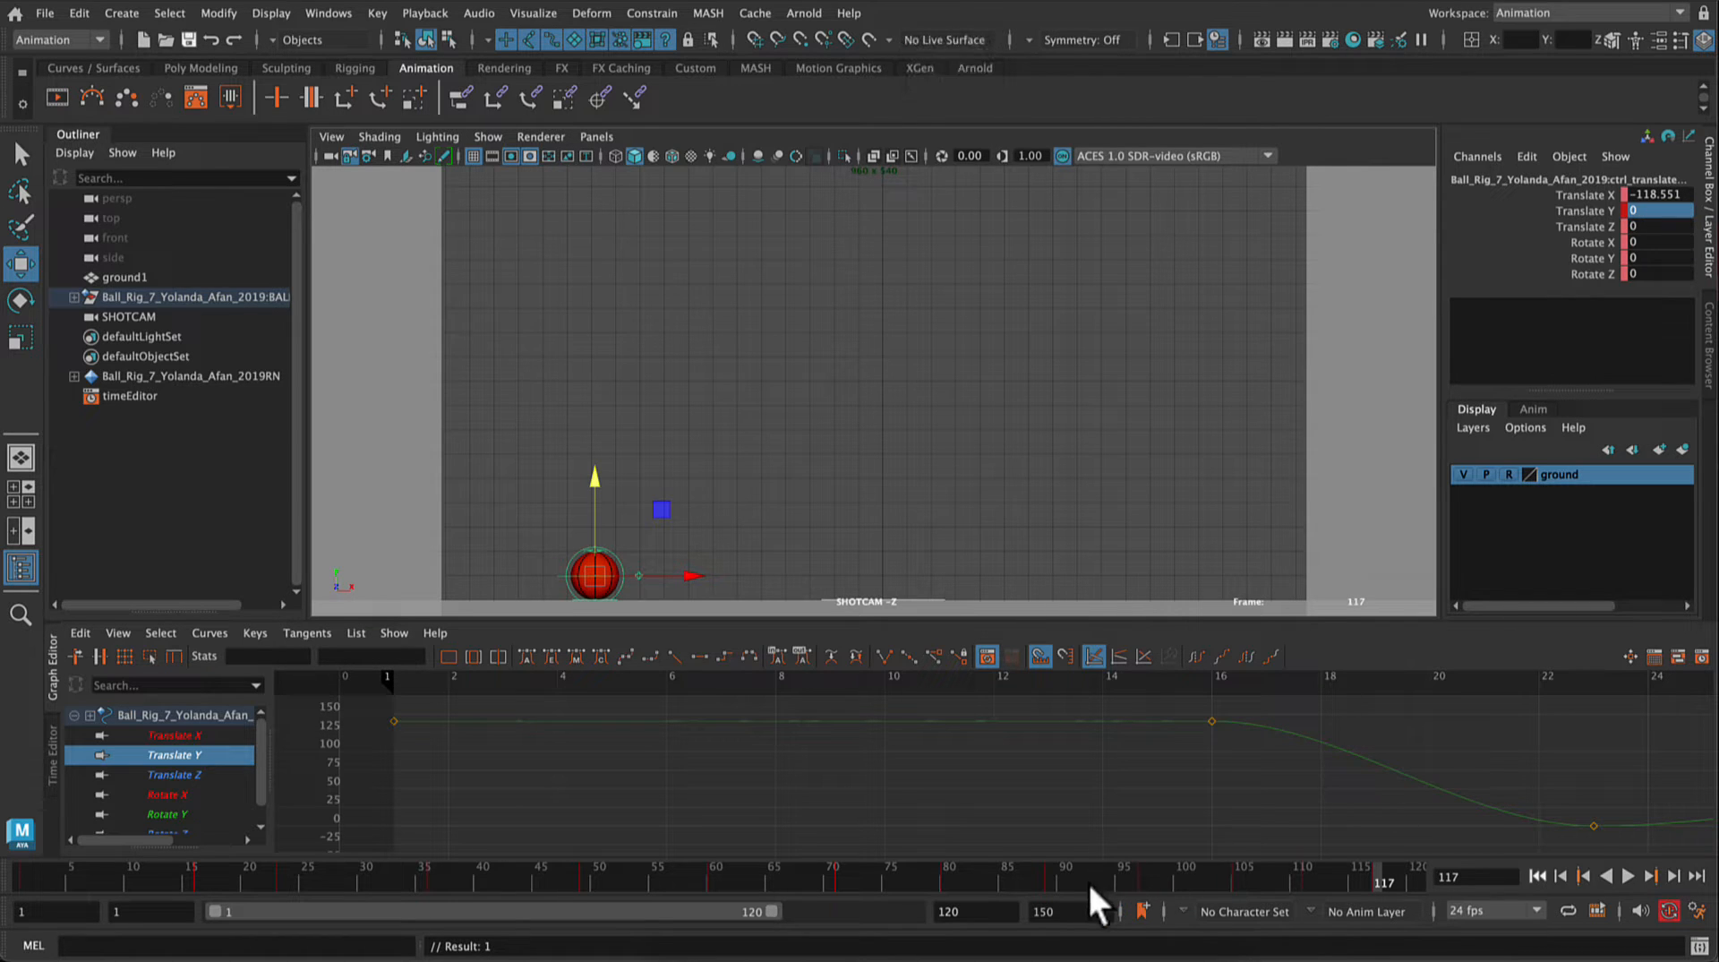
Step: Extend the playback range's end to frame 150
{"action": "double_click", "coordinate": [985, 910]}
{"action": "type", "text": "150"}
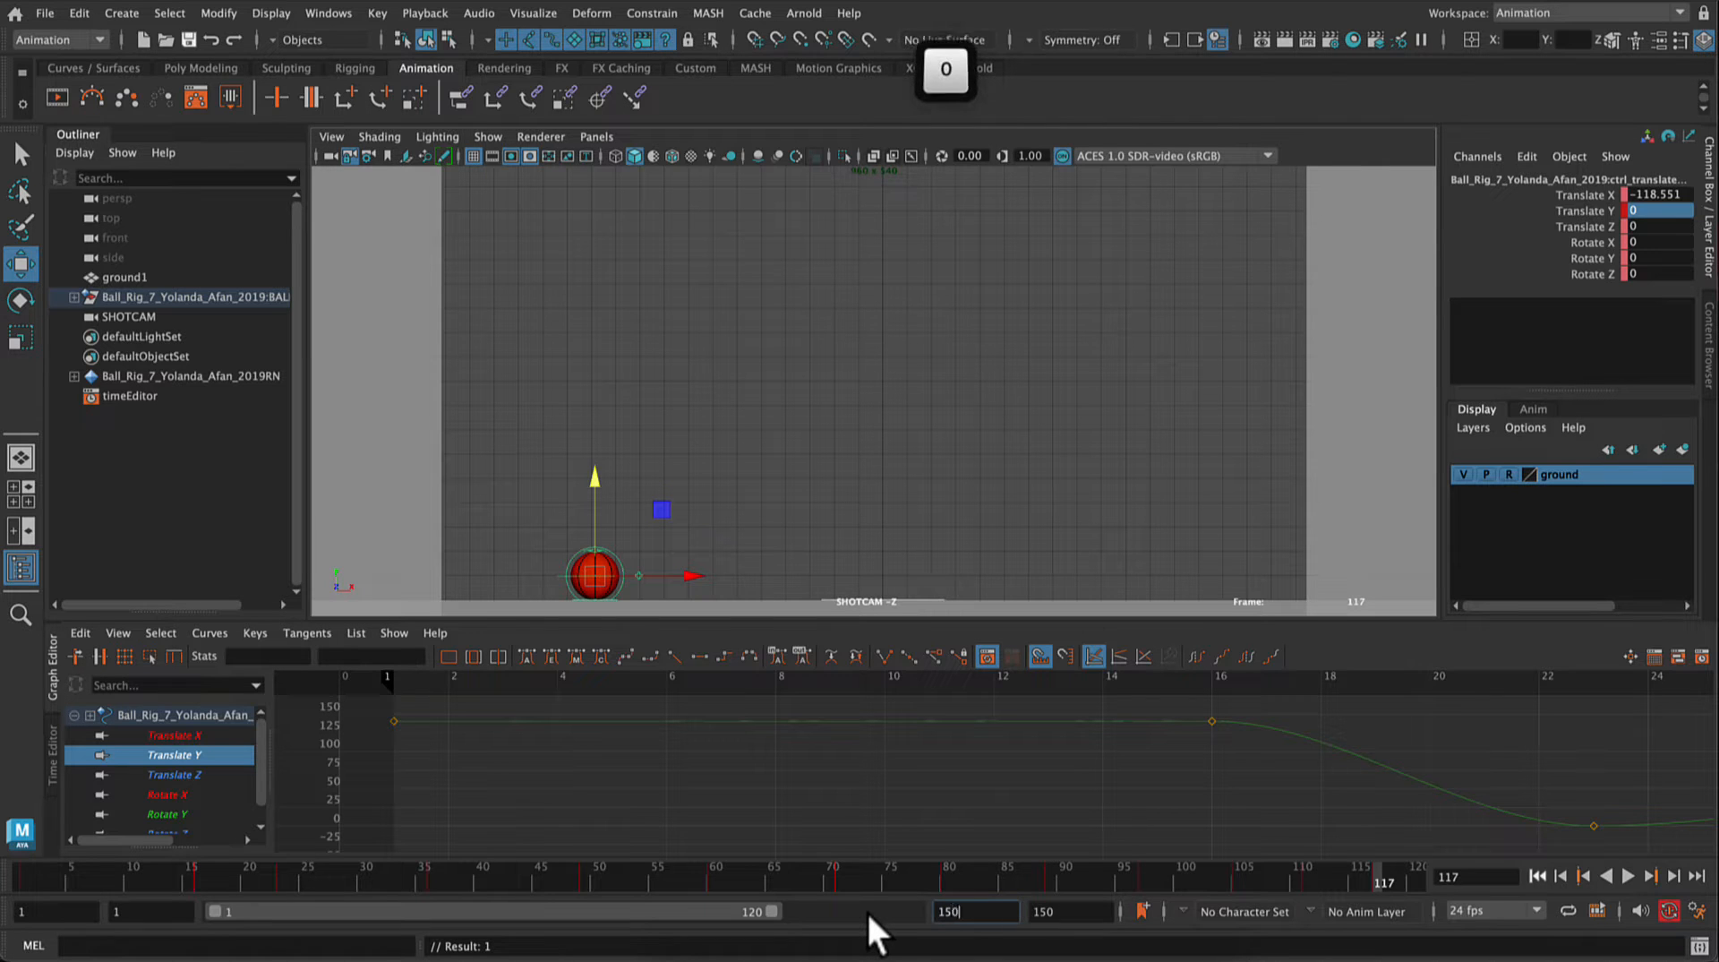
{"action": "key", "text": "Return"}
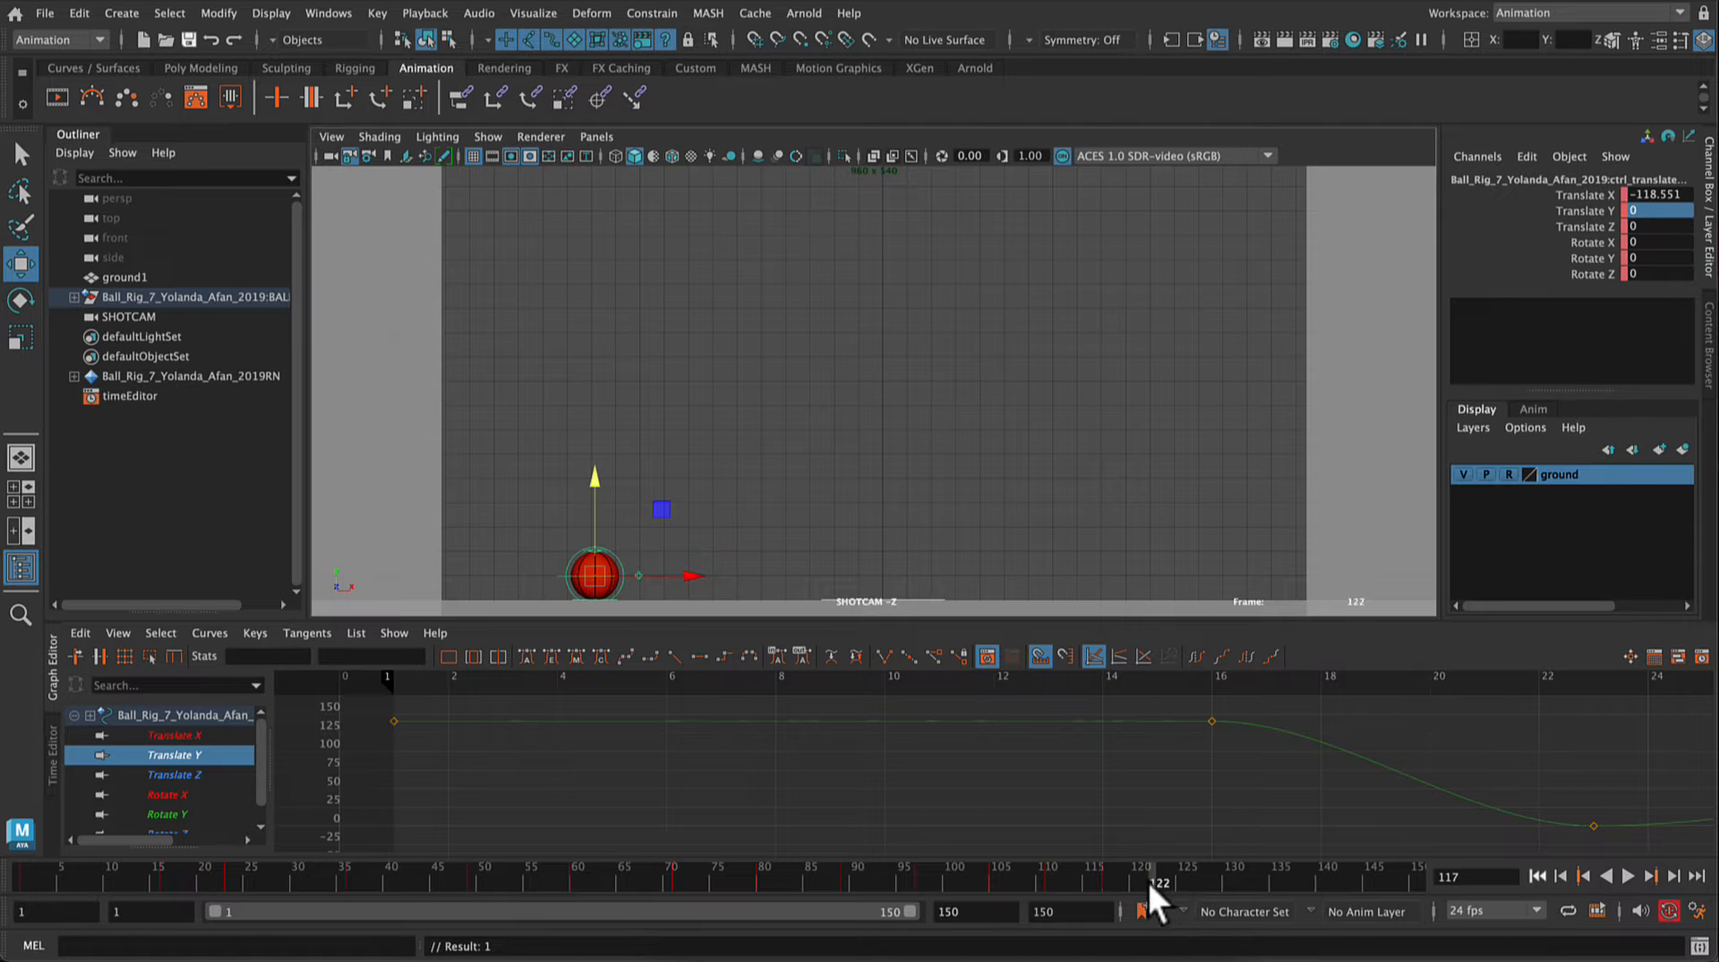
Step: Raise the ball to about Translate Y 8.95 at frame 121 and set its Translate Y to 0 at frame 123
{"action": "left_click_drag", "start_coordinate": [1148, 881], "coordinate": [1142, 883]}
{"action": "left_click_drag", "start_coordinate": [591, 481], "coordinate": [595, 457]}
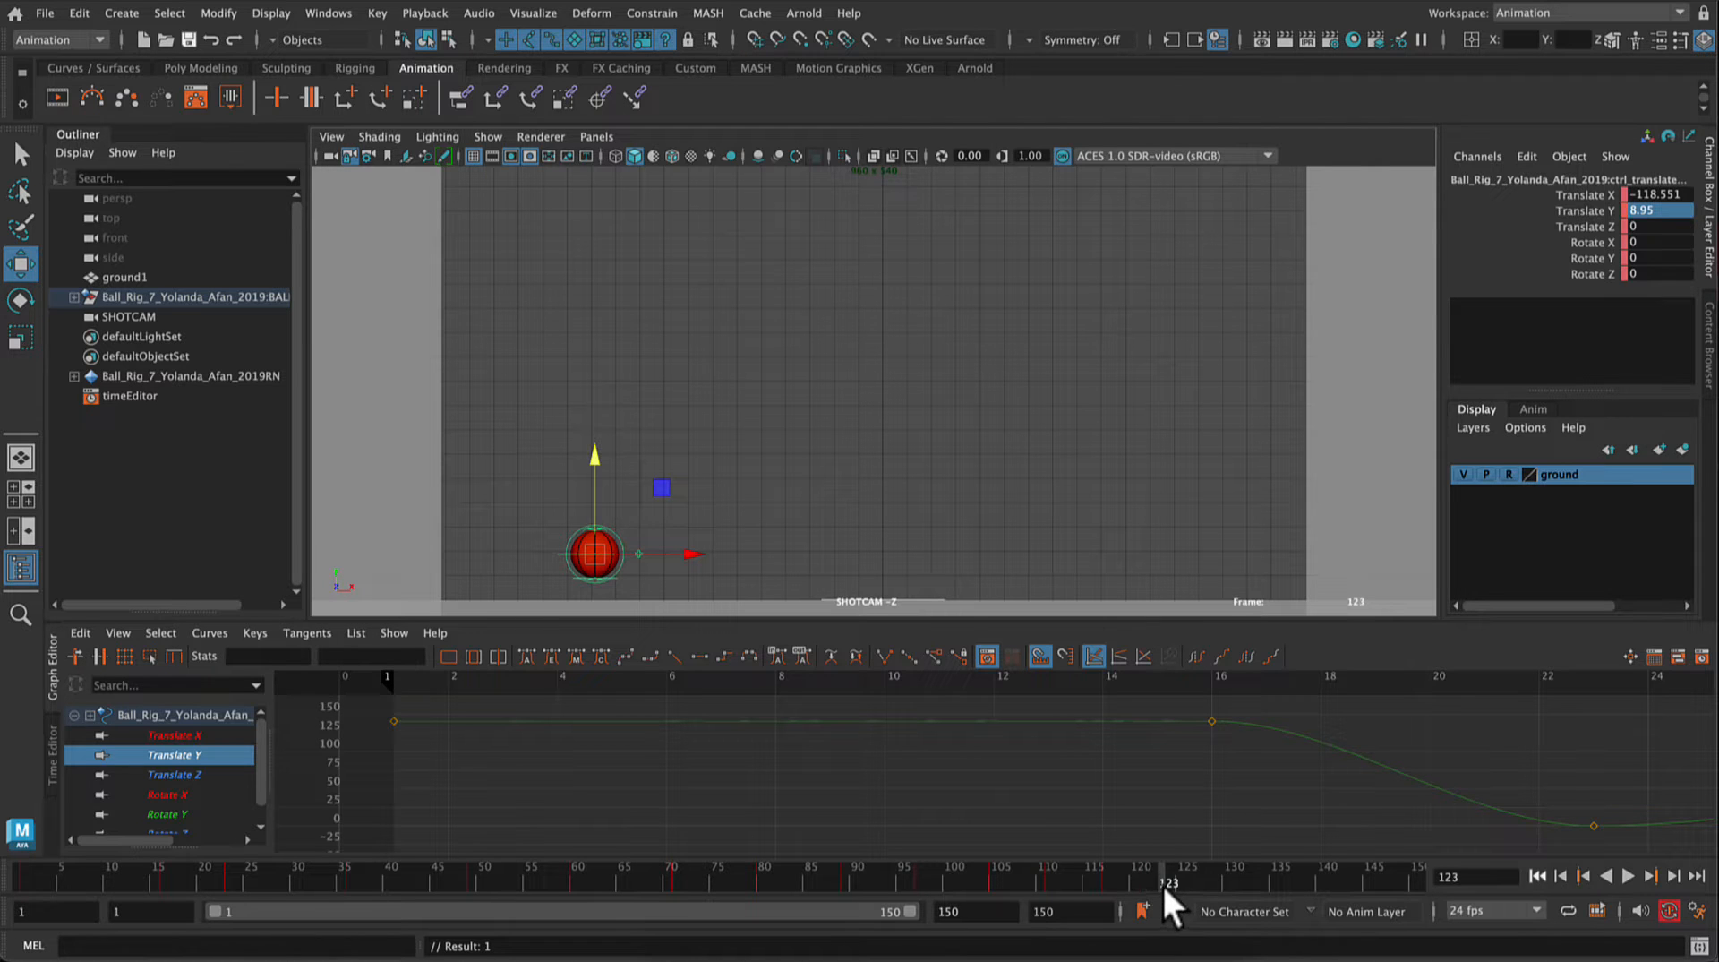
{"action": "double_click", "coordinate": [1678, 212]}
{"action": "type", "text": "0"}
{"action": "key", "text": "Return"}
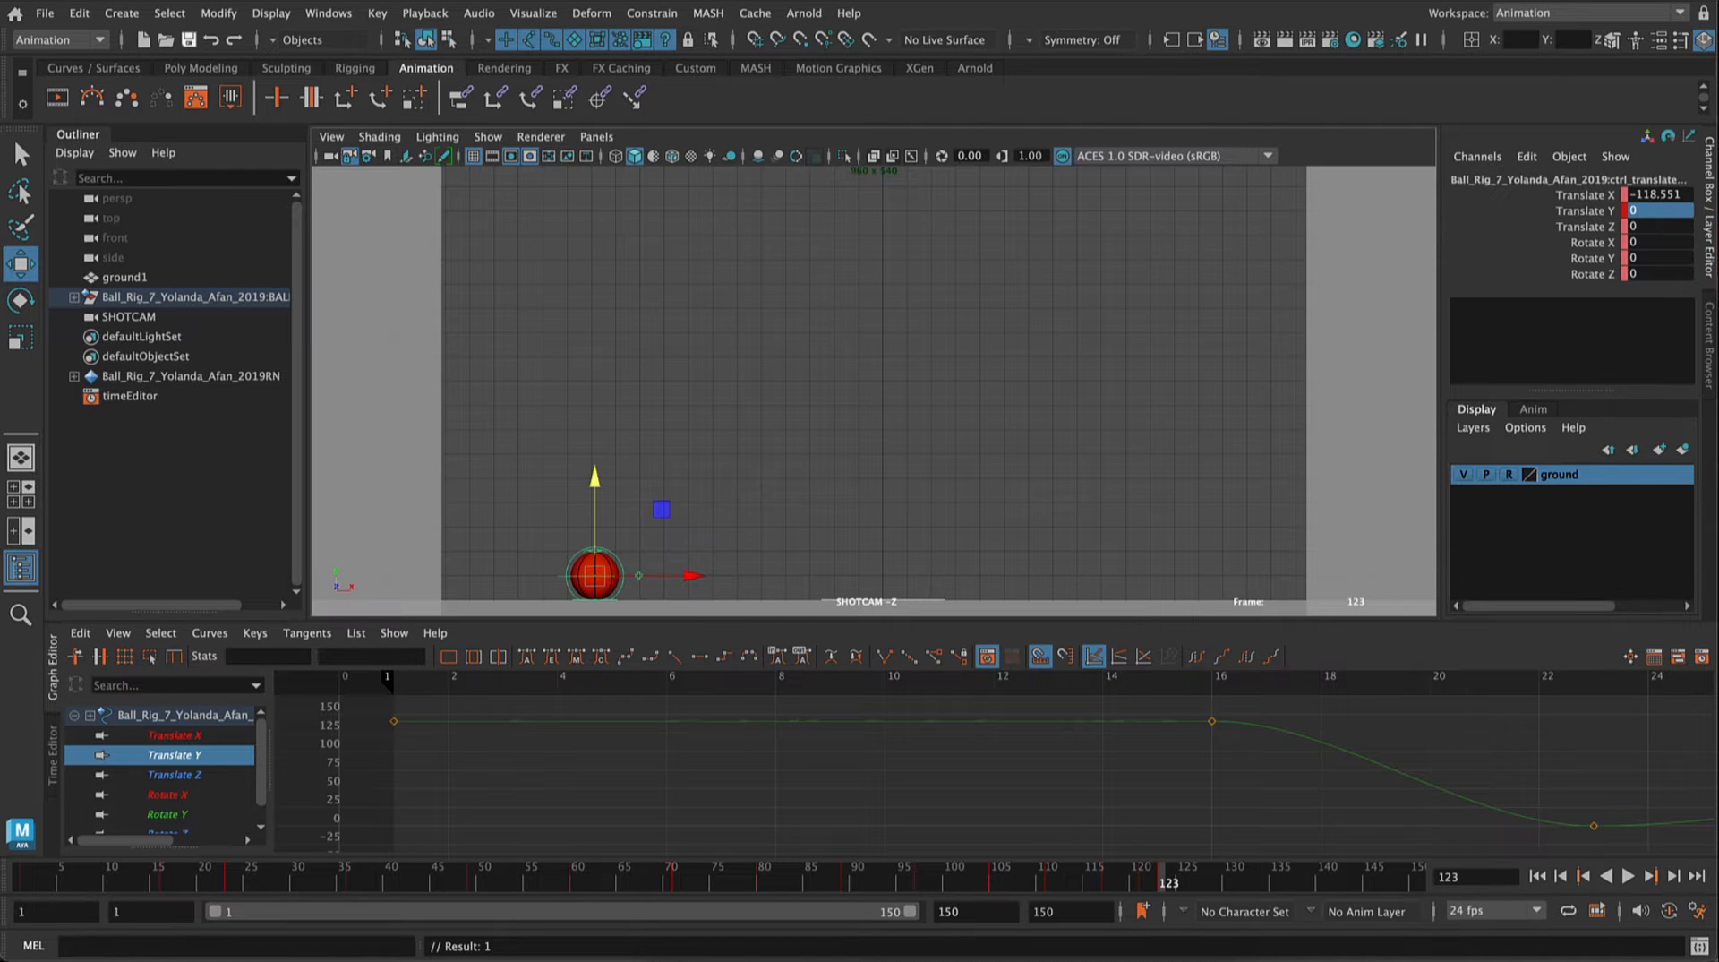
Step: Try to adjust the frame 97 peak key on the Translate Y curve, and undo the edit
{"action": "scroll", "coordinate": [1329, 813], "scroll_direction": "down", "scroll_amount": 10}
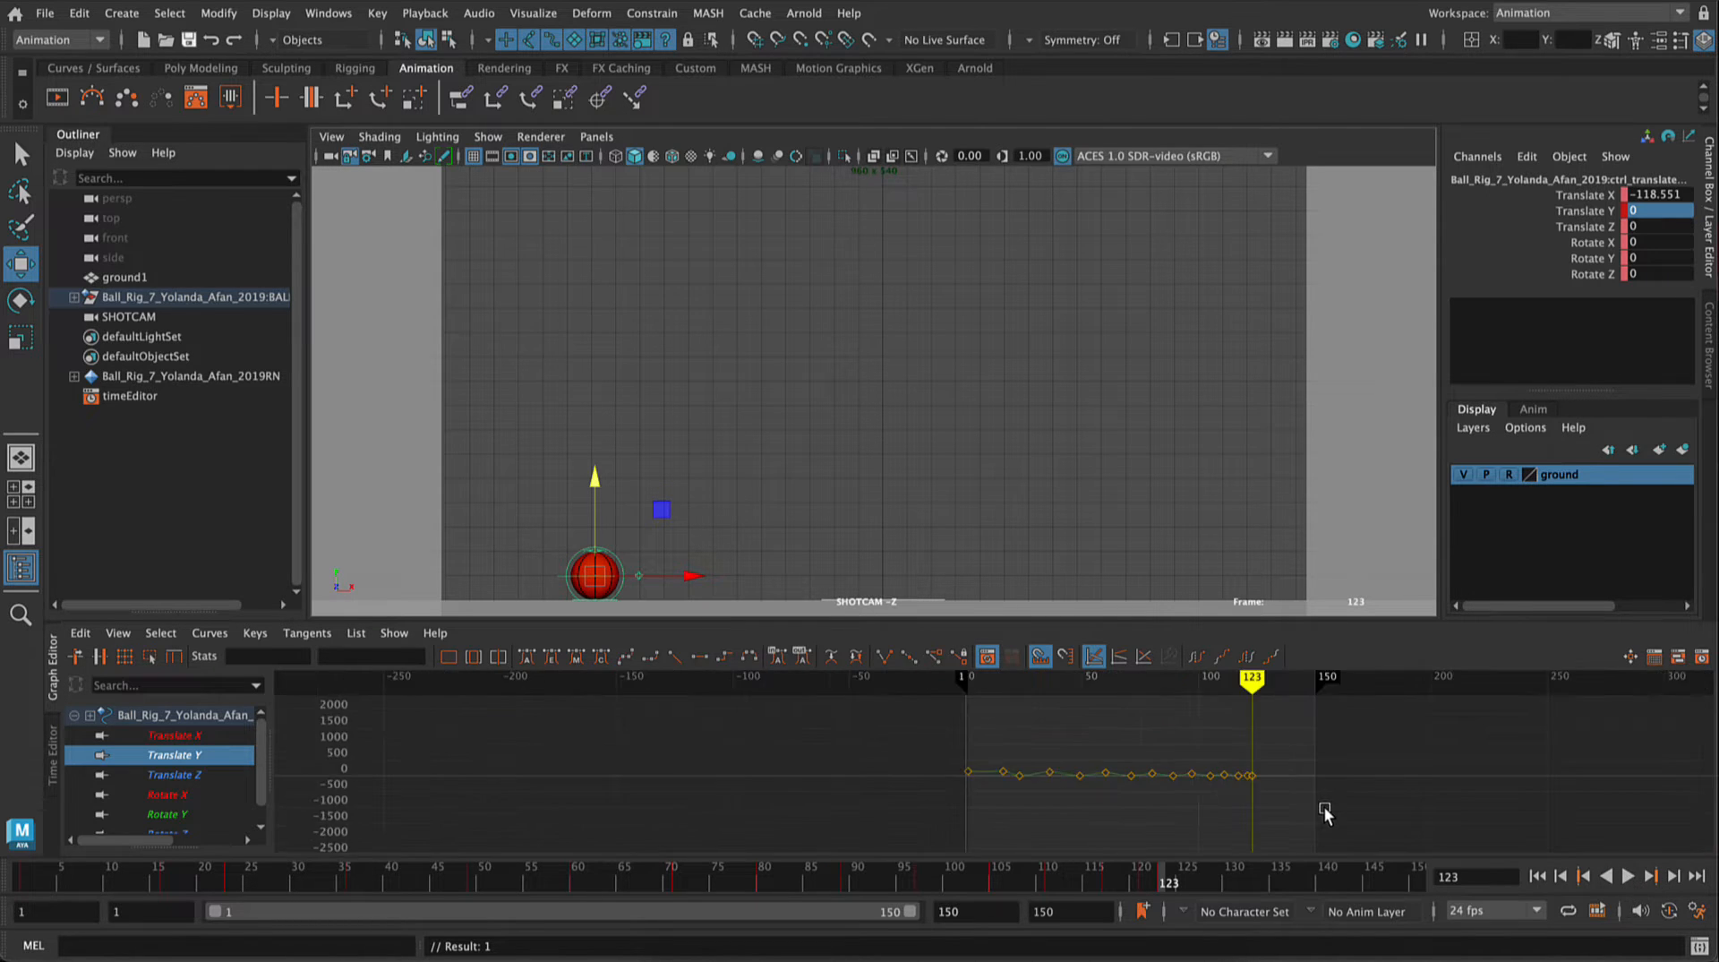
{"action": "scroll", "coordinate": [1333, 814], "scroll_direction": "up", "scroll_amount": 5}
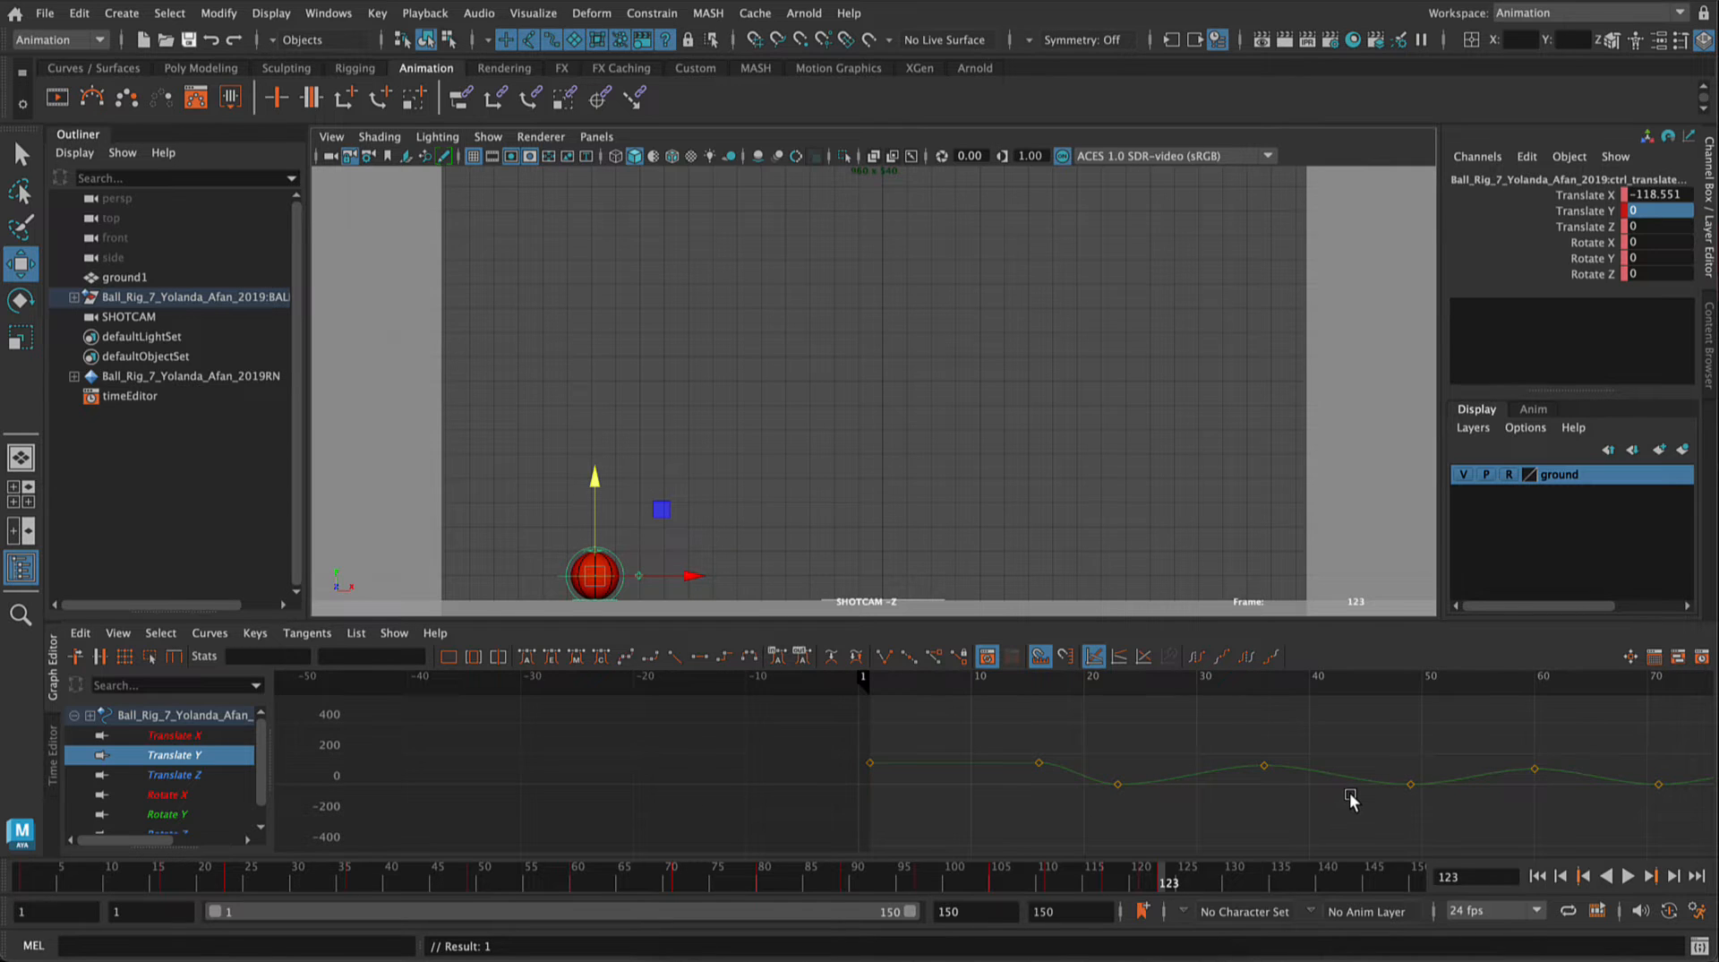
{"action": "key", "text": "f"}
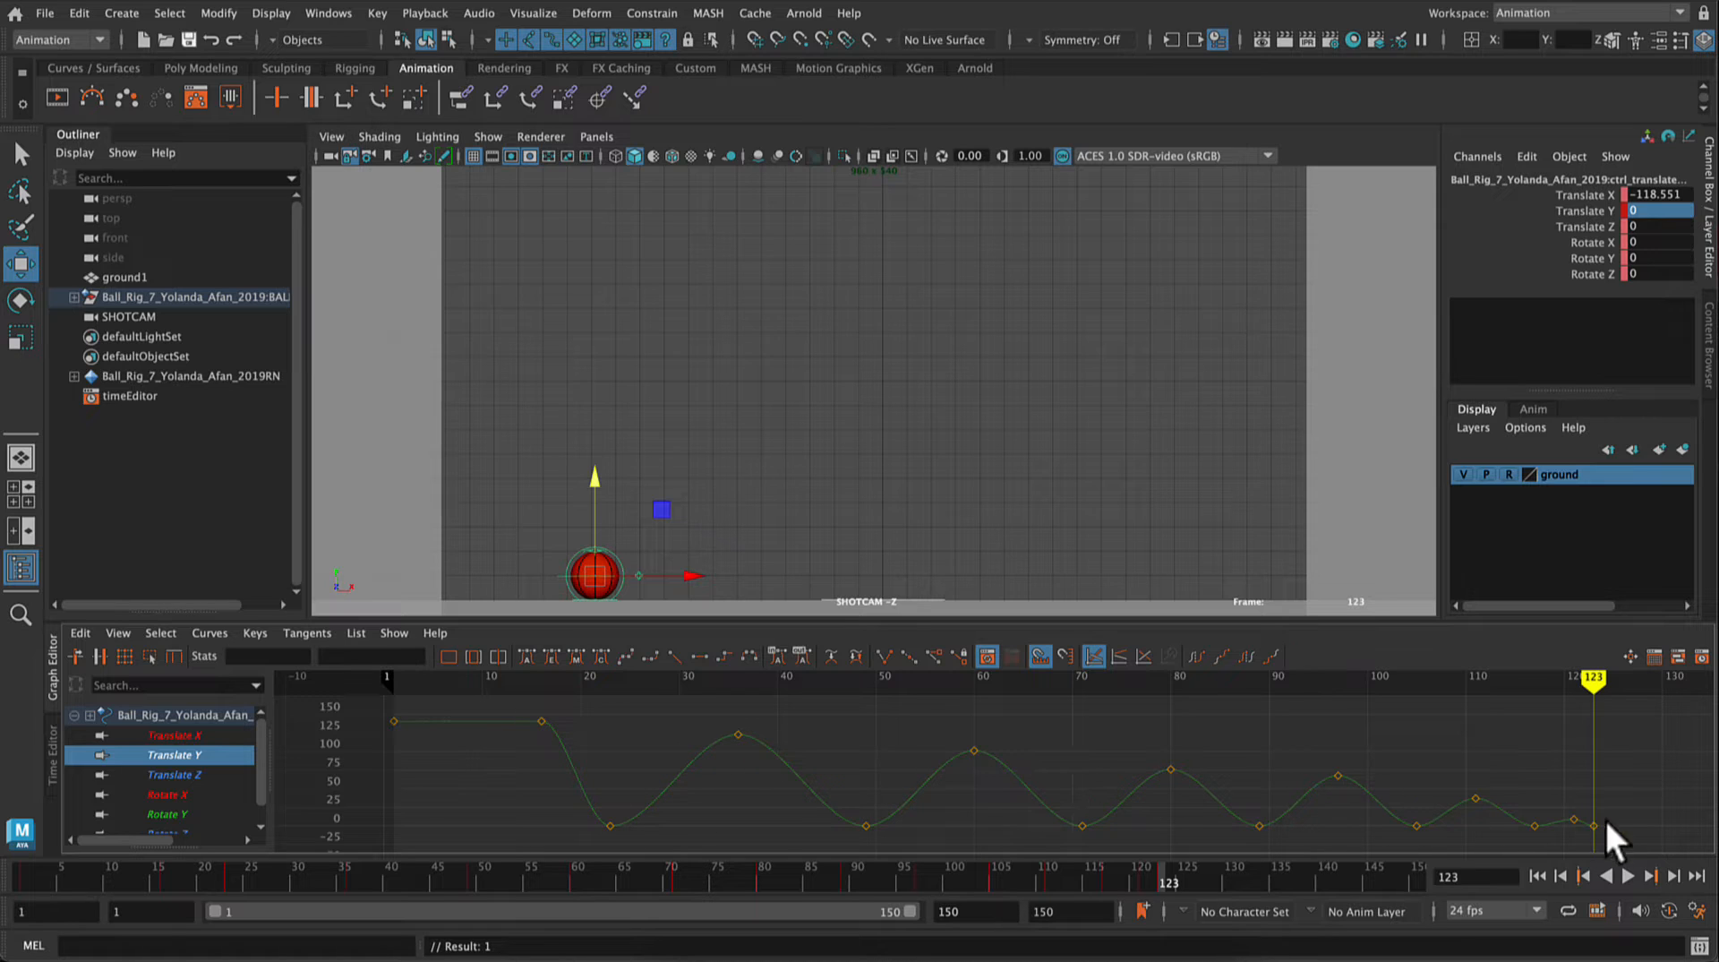
{"action": "left_click_drag", "start_coordinate": [1447, 809], "coordinate": [1448, 807]}
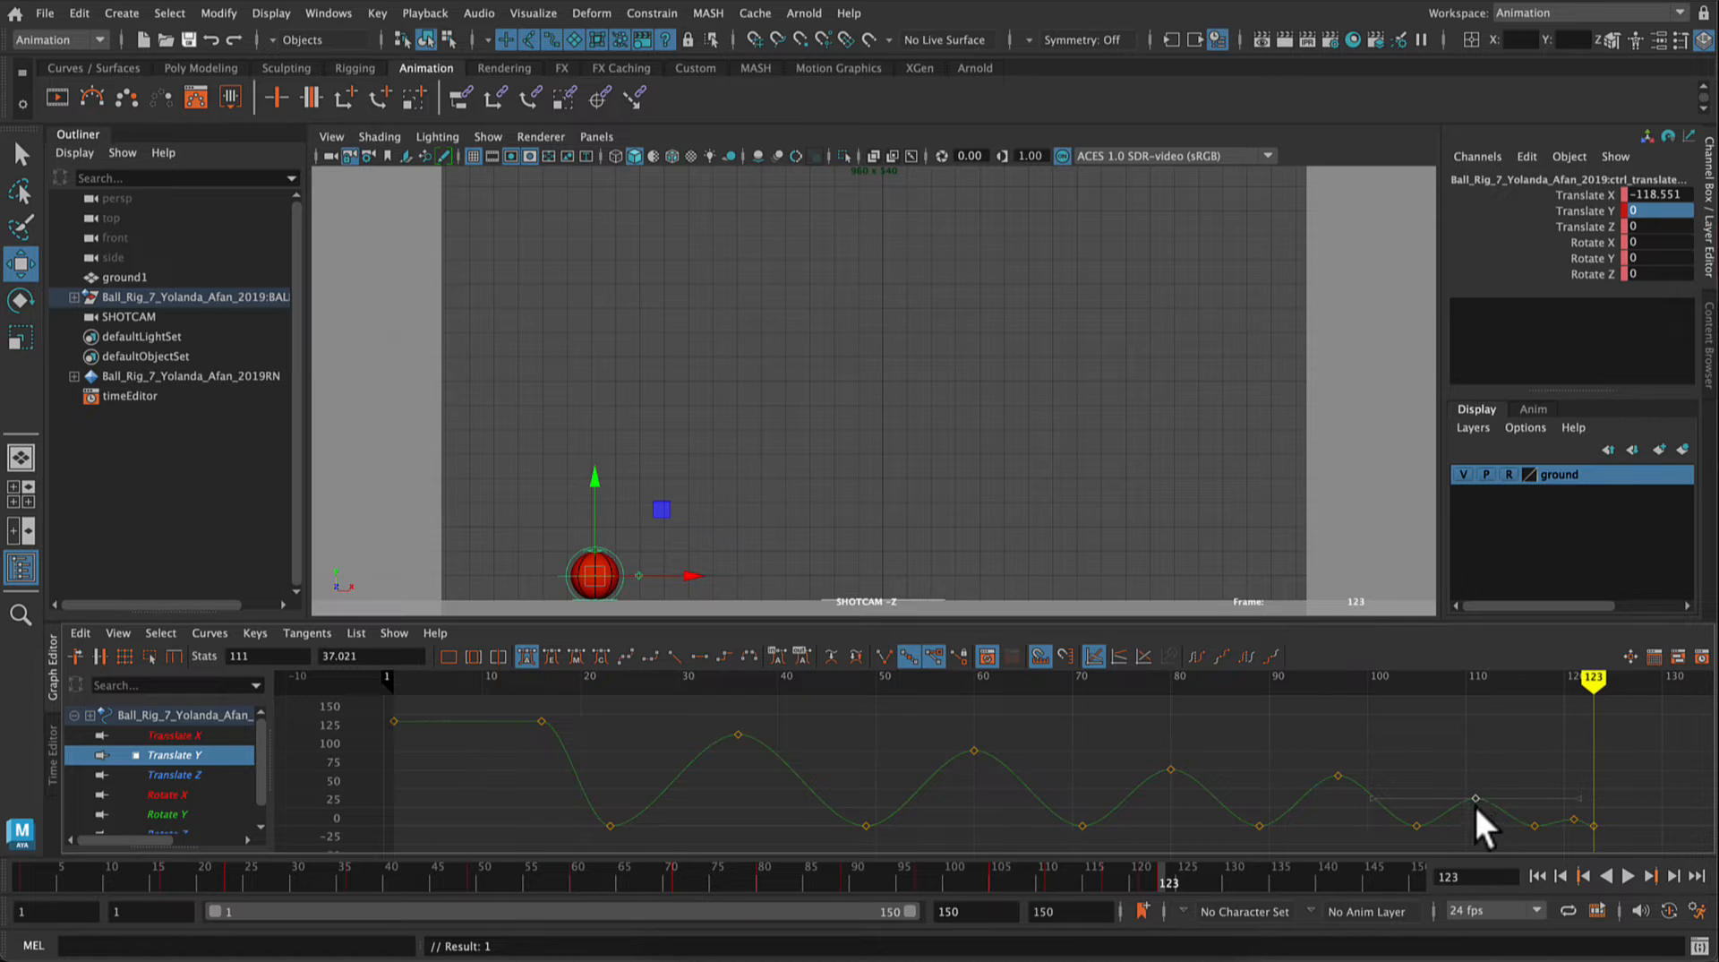
{"action": "key", "text": "w"}
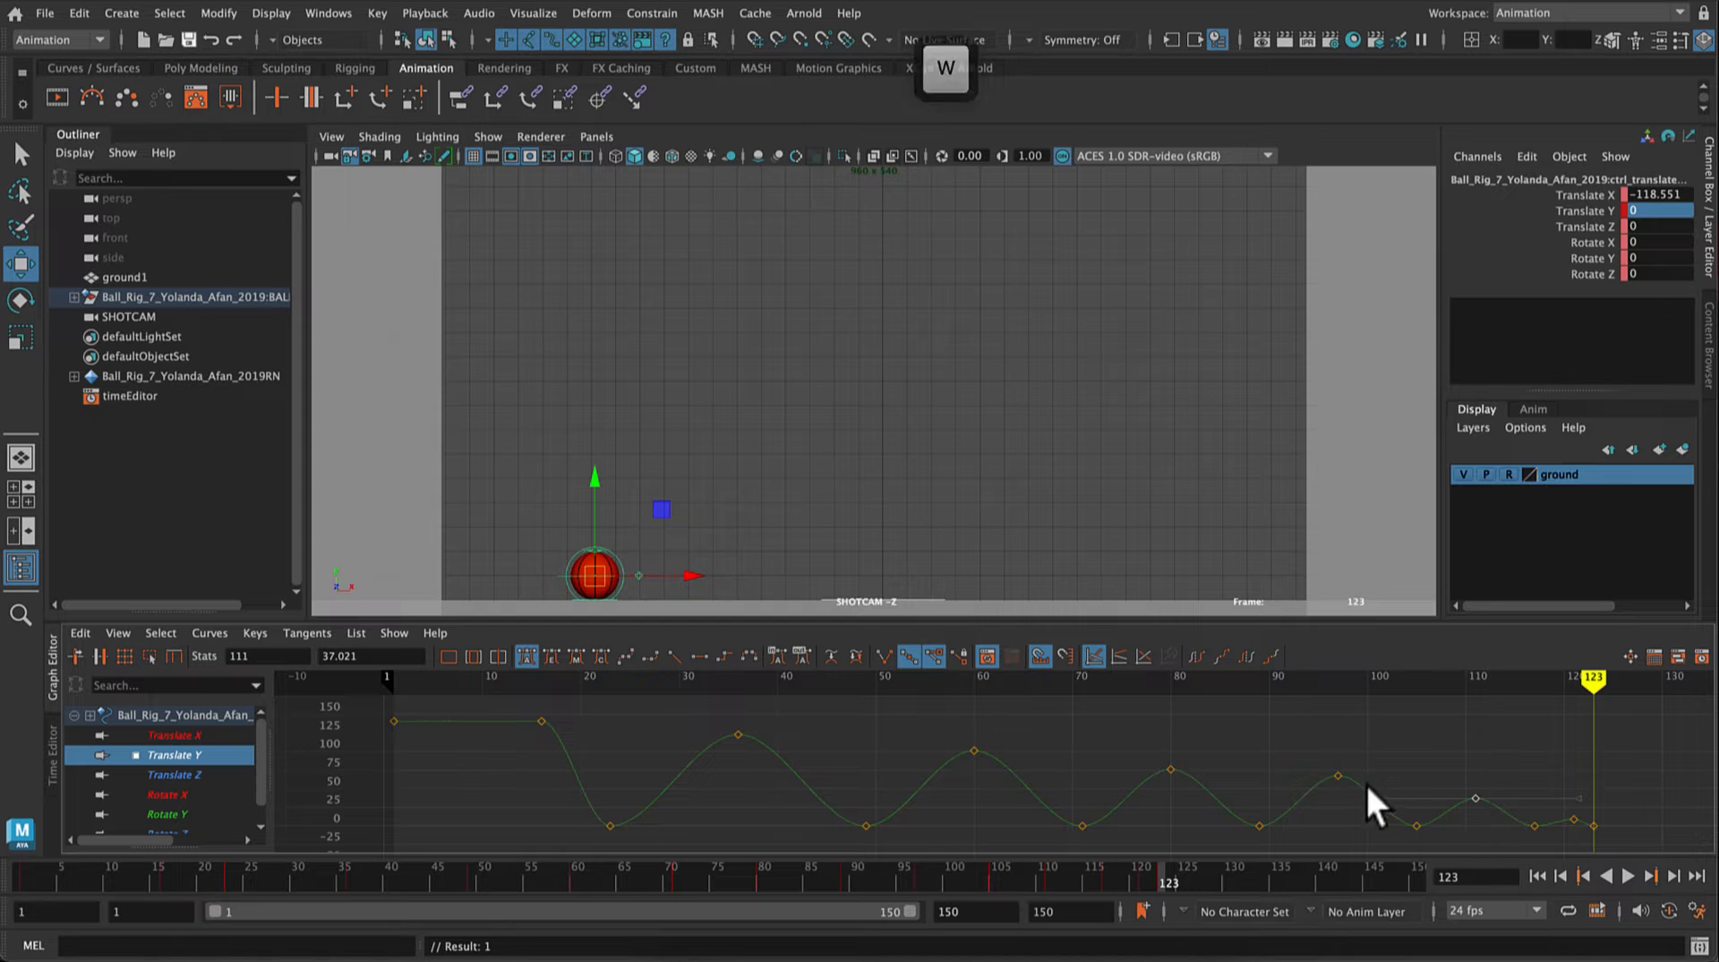
{"action": "left_click", "coordinate": [1332, 776]}
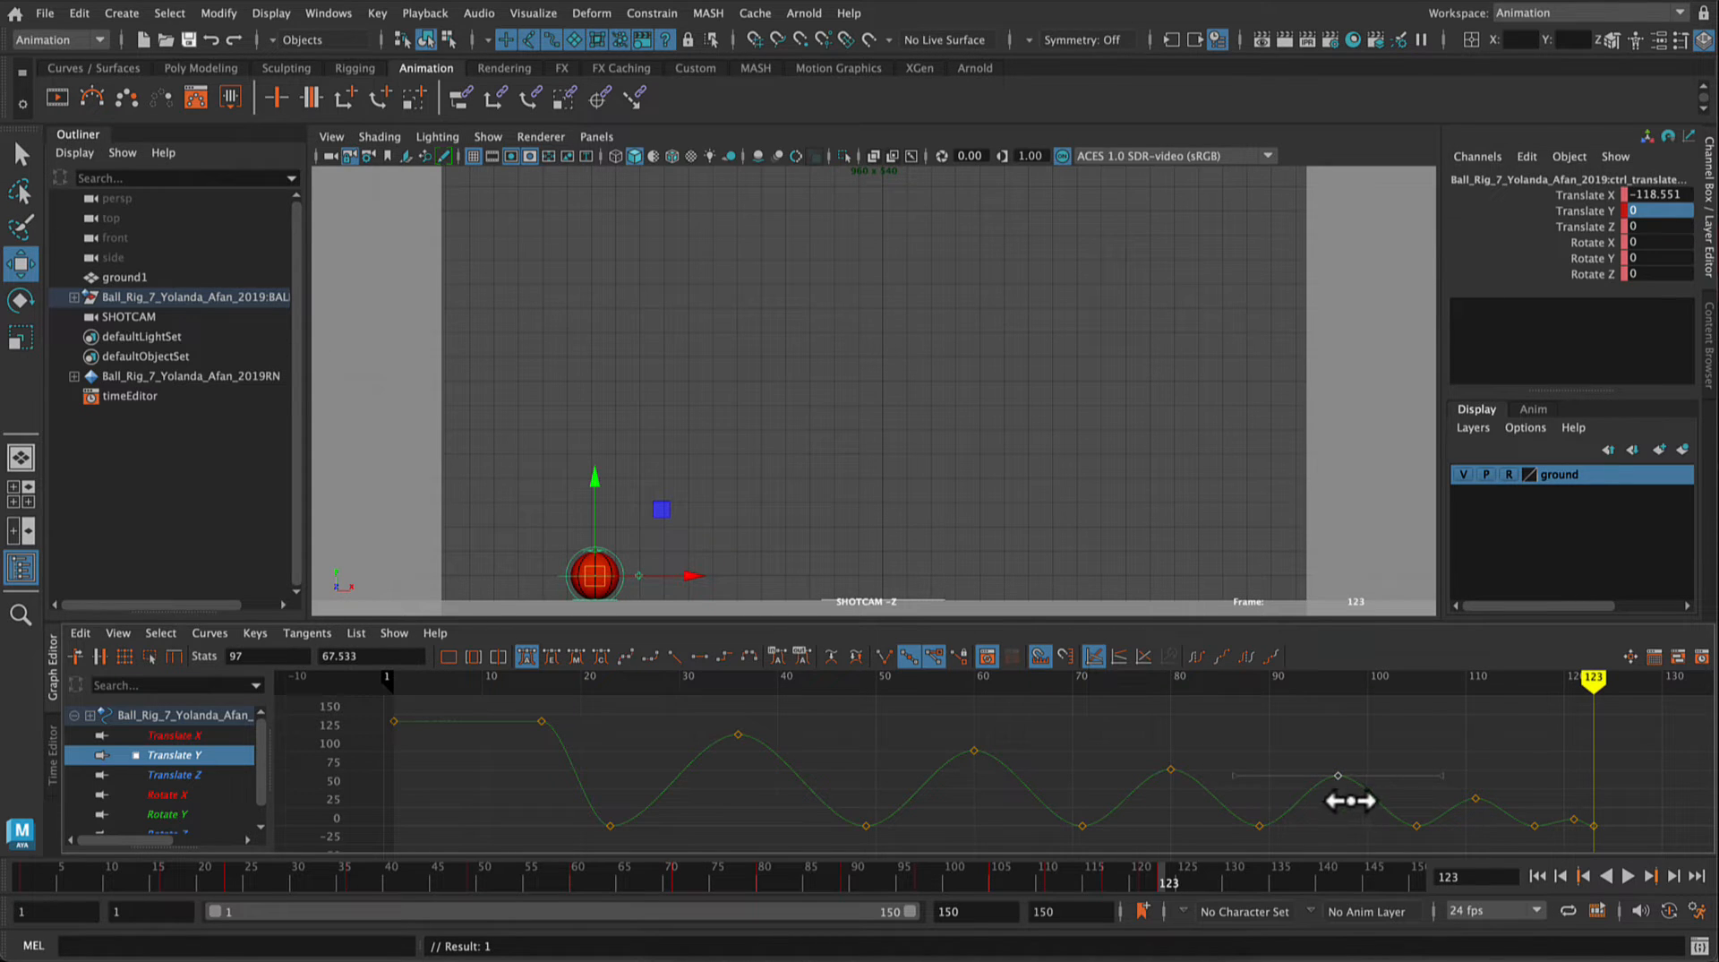
{"action": "mouse_move", "coordinate": [1335, 779]}
{"action": "middle_mouse_down"}
{"action": "mouse_move", "coordinate": [1336, 803]}
{"action": "mouse_move", "coordinate": [1328, 767]}
{"action": "mouse_move", "coordinate": [1332, 801]}
{"action": "mouse_move", "coordinate": [1332, 774]}
{"action": "mouse_move", "coordinate": [1209, 763]}
{"action": "mouse_move", "coordinate": [1394, 778]}
{"action": "mouse_move", "coordinate": [1313, 769]}
{"action": "mouse_move", "coordinate": [1330, 766]}
{"action": "middle_mouse_up"}
{"action": "key", "text": "super+z"}
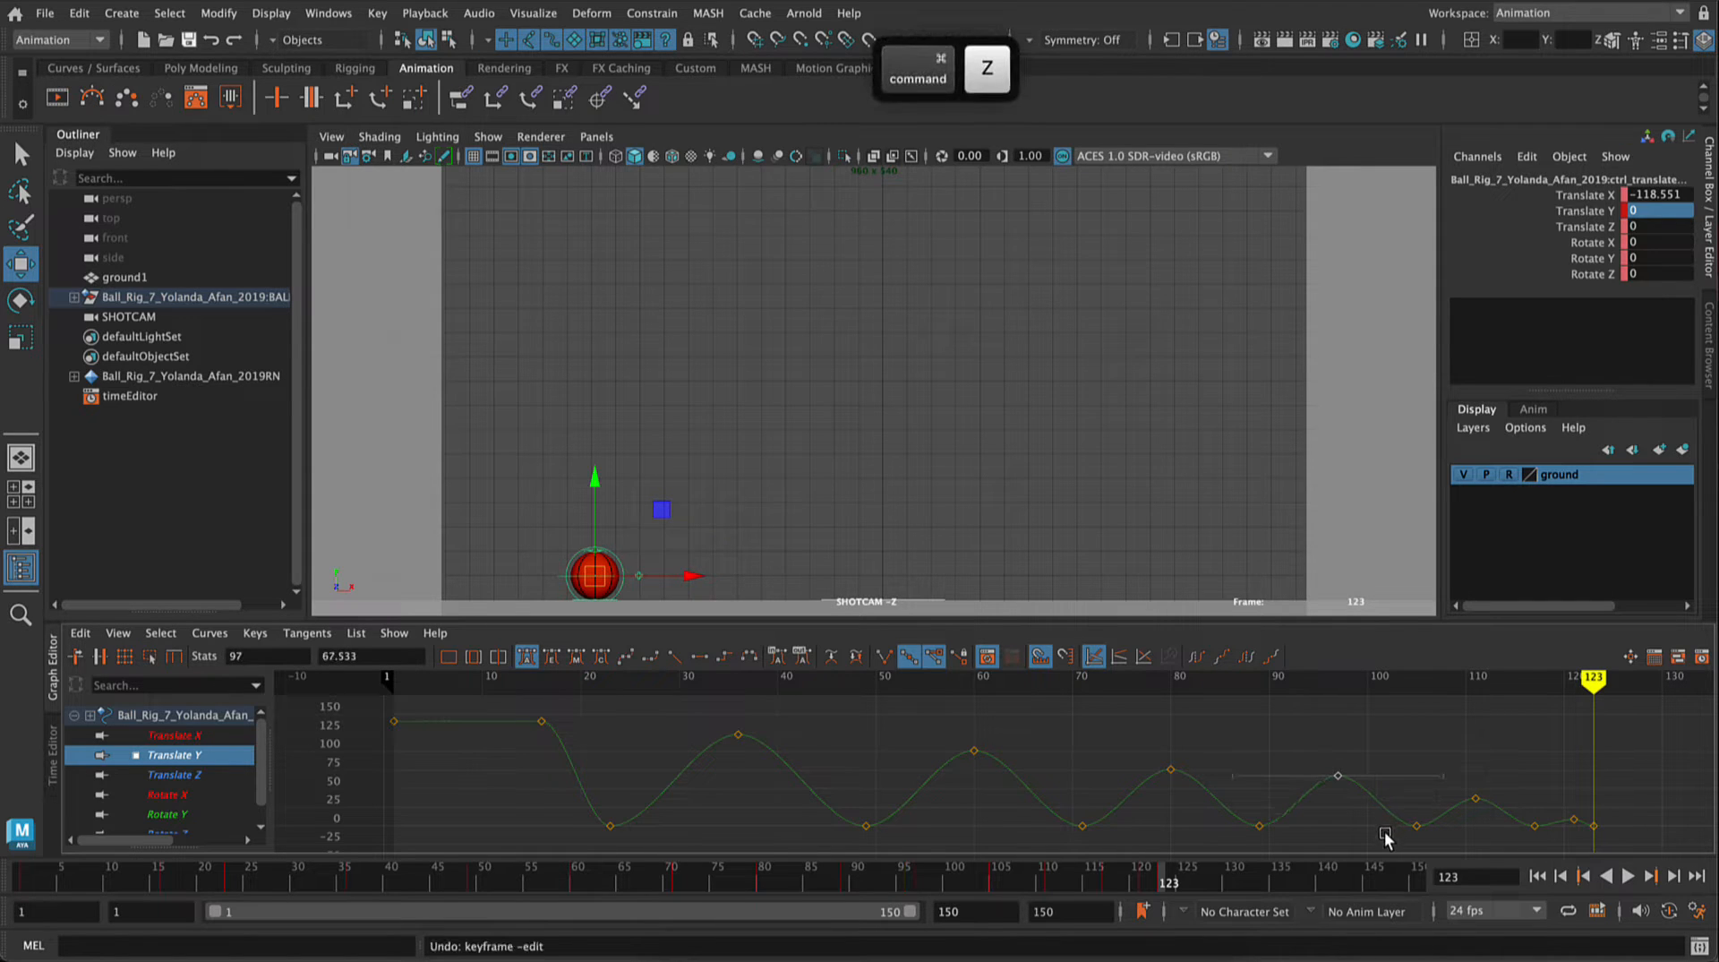
{"action": "key", "text": "super+z"}
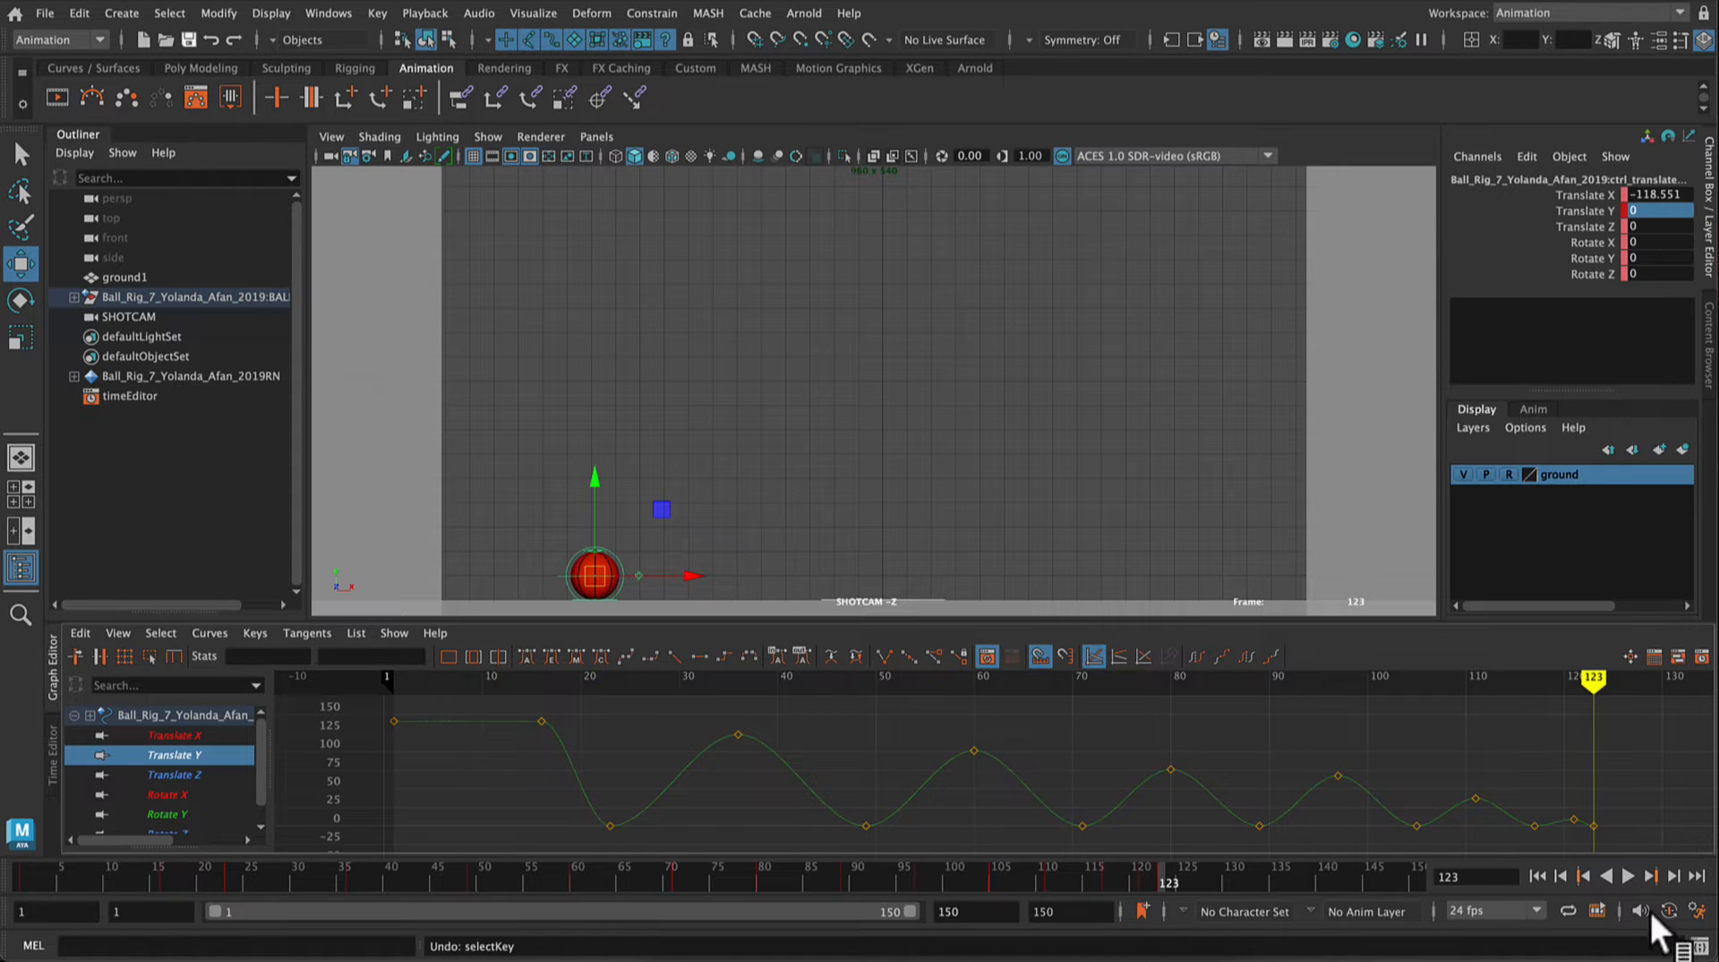
Step: Play back the bounce to review its timing and stop the playback
{"action": "left_click", "coordinate": [1623, 877]}
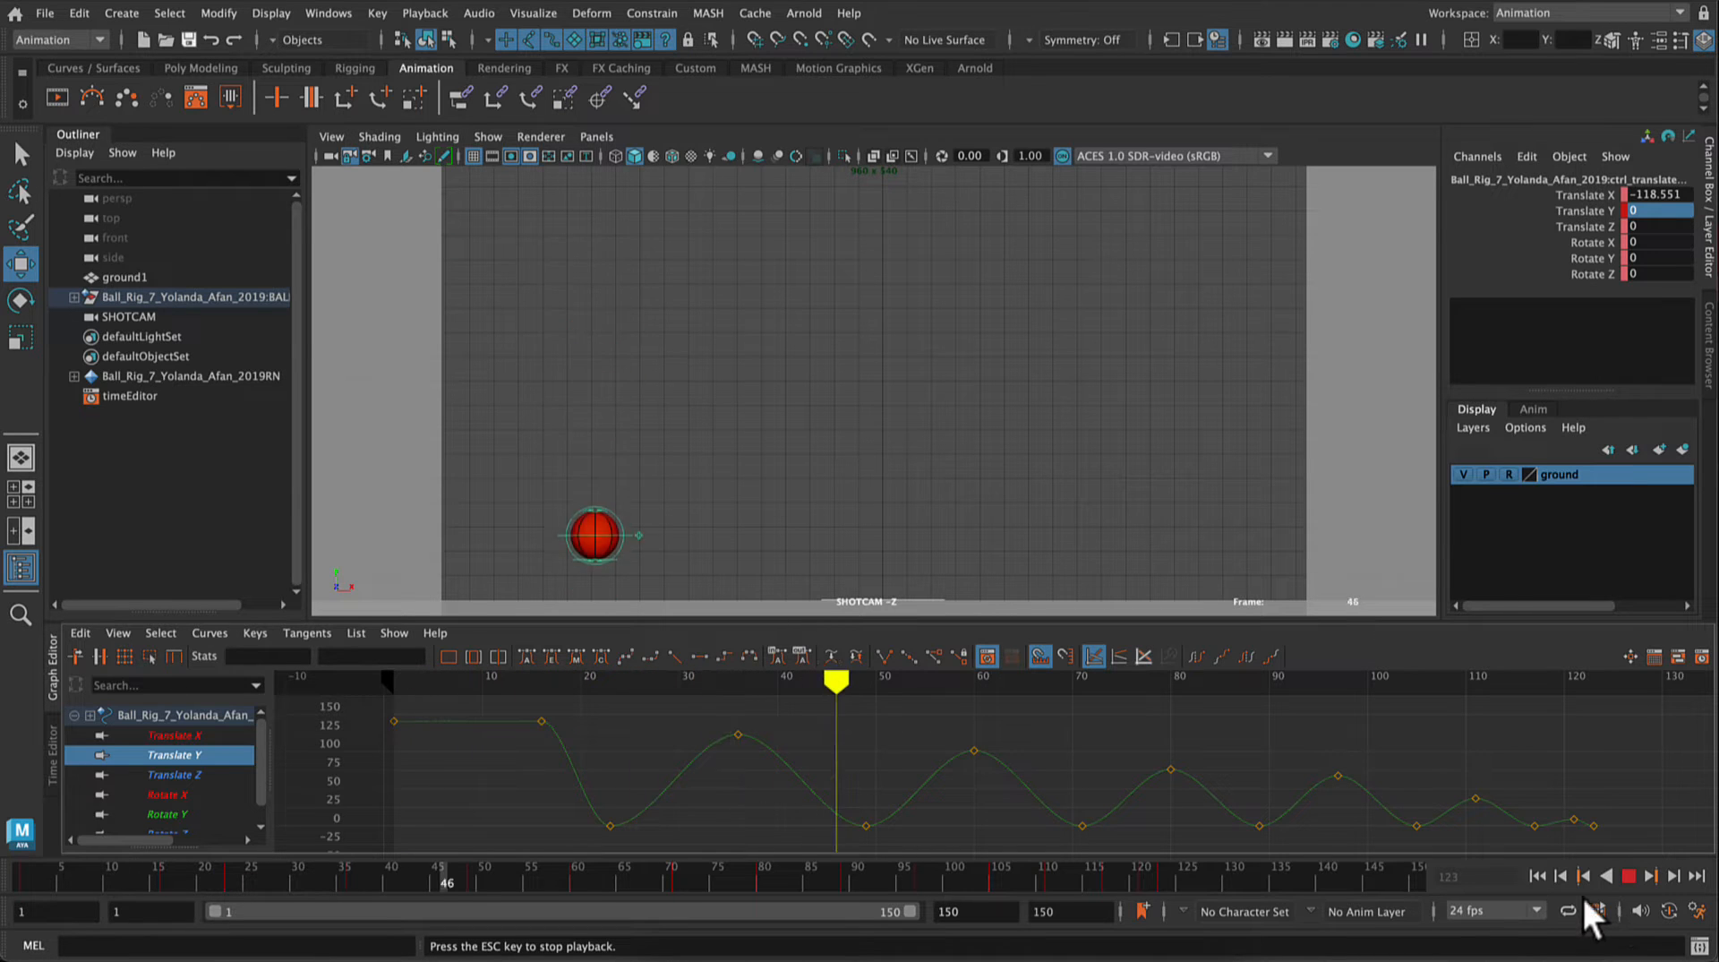
{"action": "left_click", "coordinate": [1627, 875]}
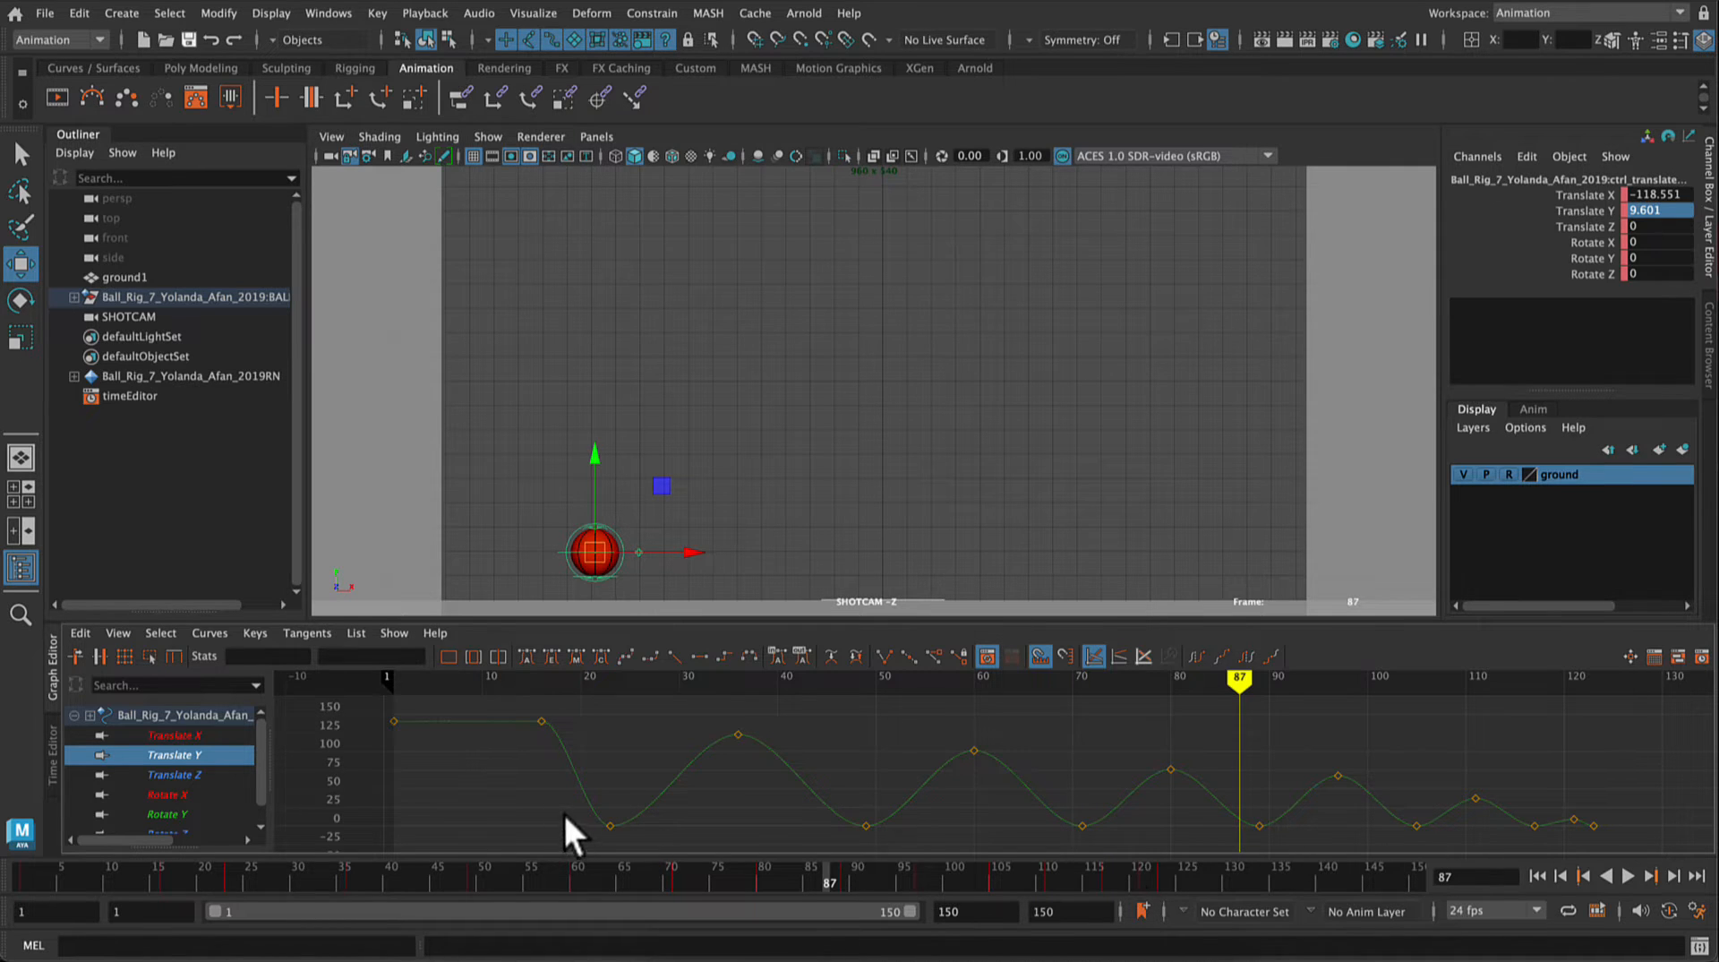
Step: Break the tangents of all the ground-contact keys on the Translate Y curve, from frame 23 to frame 123
{"action": "left_click_drag", "start_coordinate": [565, 814], "coordinate": [1468, 834]}
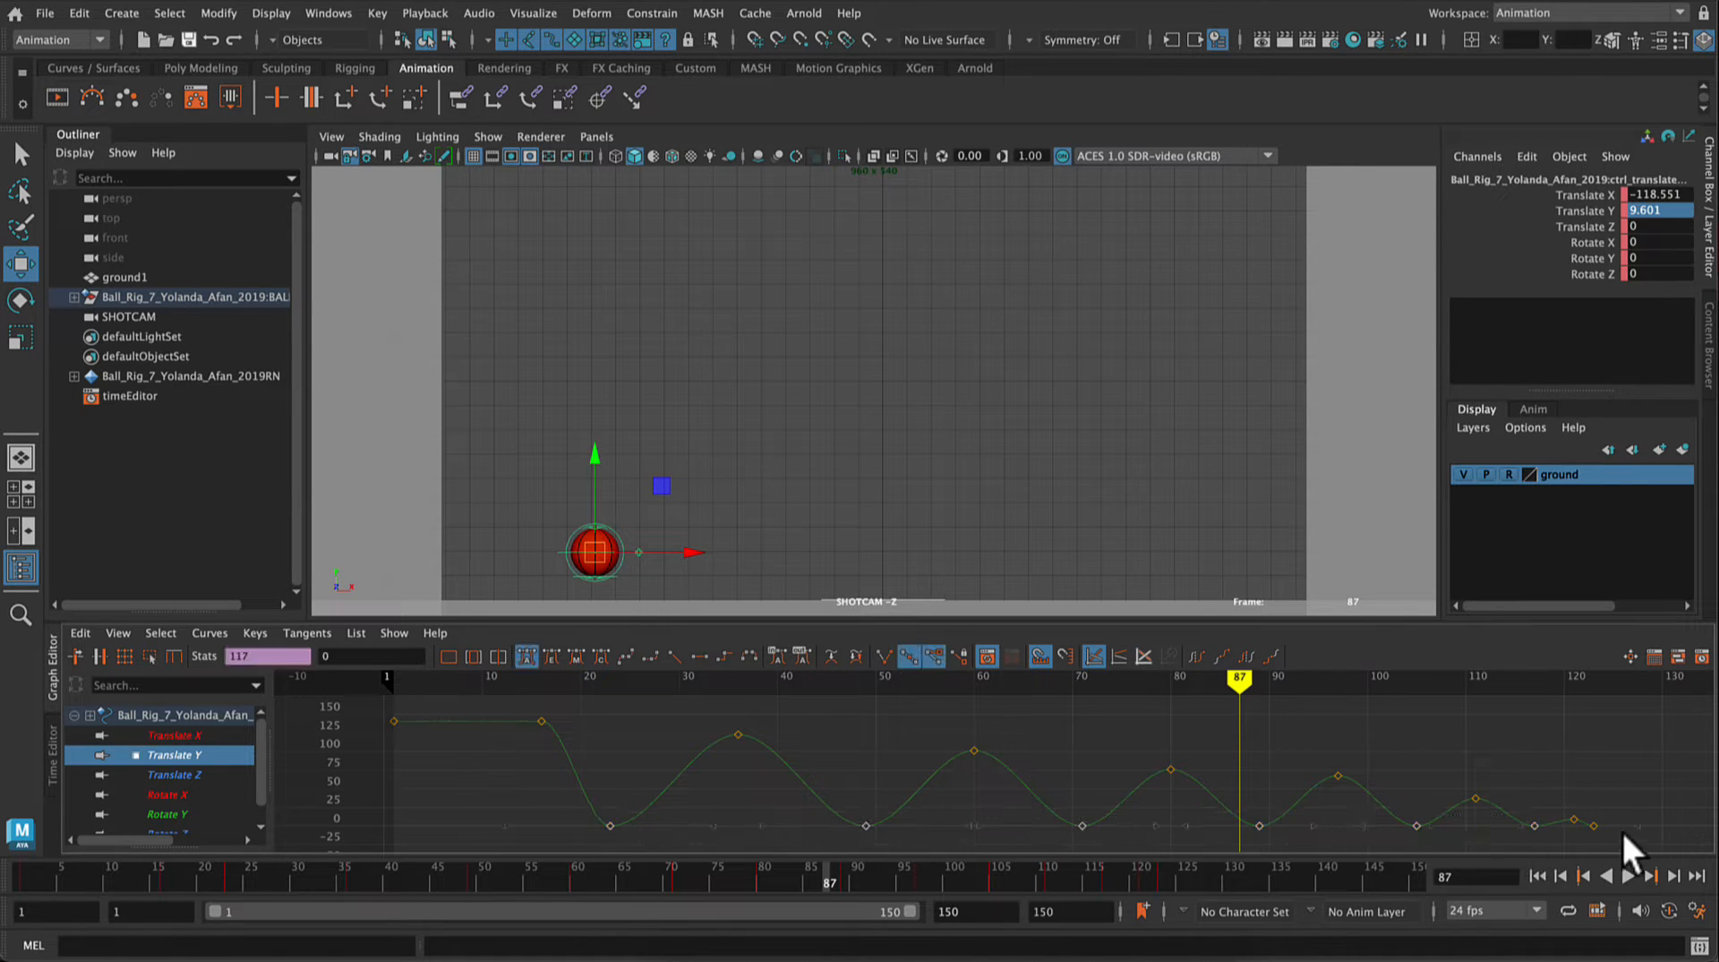
{"action": "left_click_drag", "start_coordinate": [1619, 817], "coordinate": [1594, 835], "text": "shift"}
{"action": "left_click", "coordinate": [883, 655]}
{"action": "left_click", "coordinate": [516, 802]}
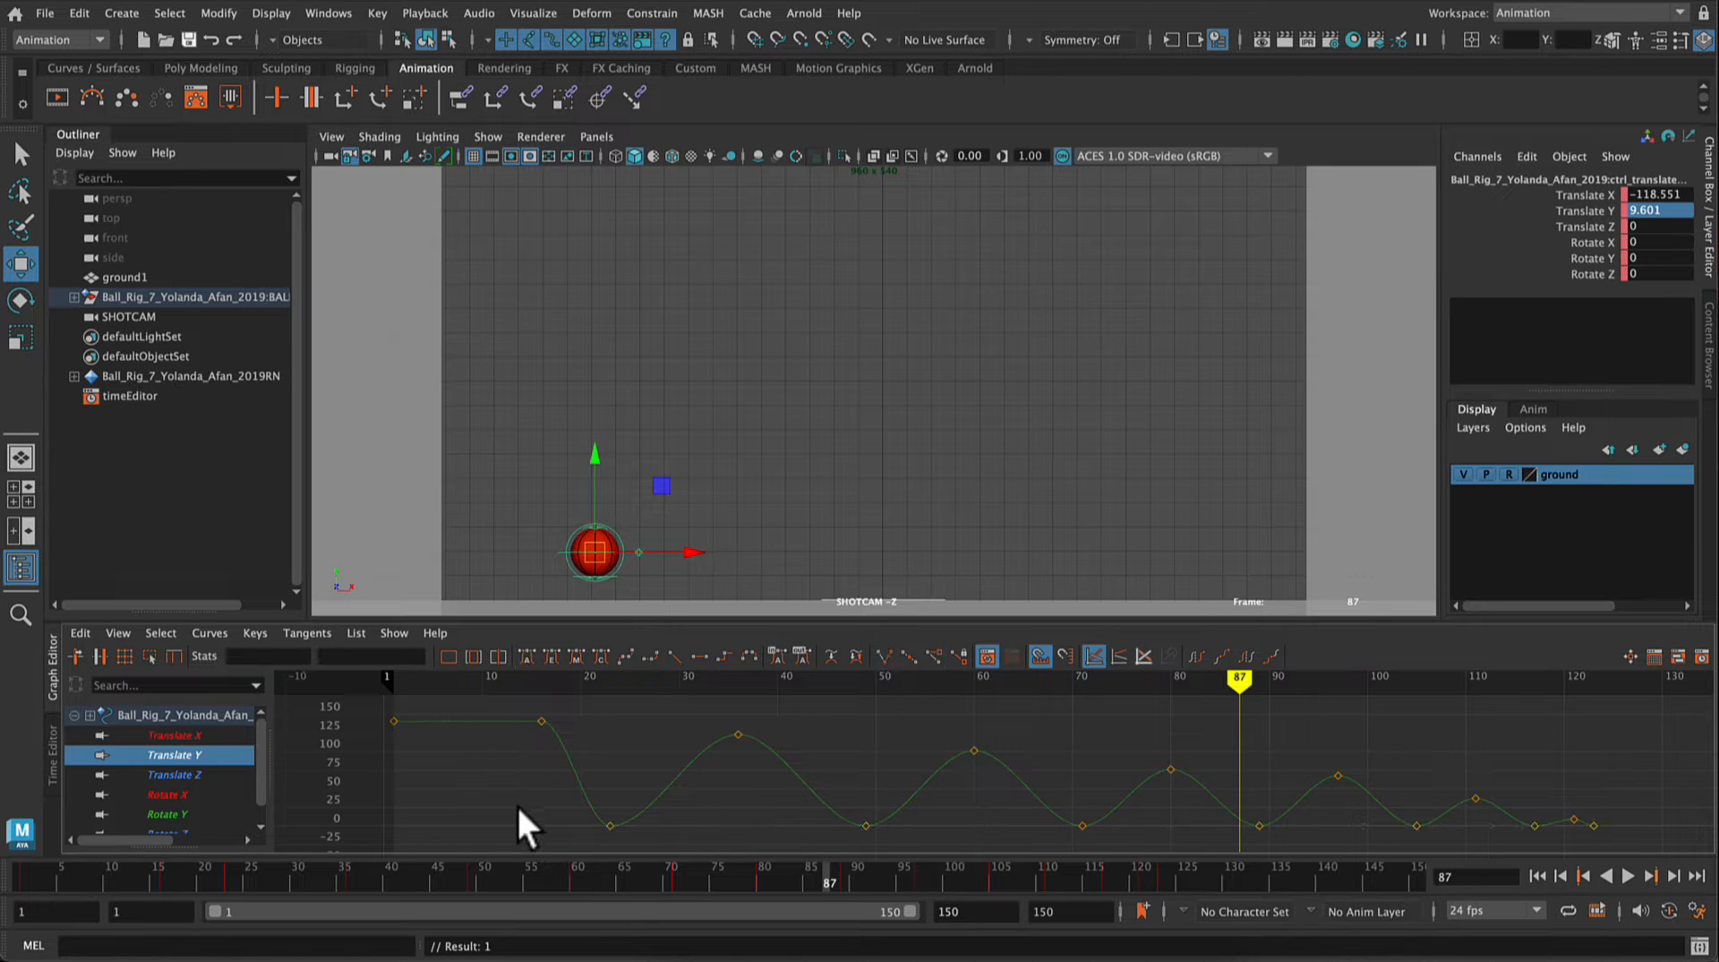
Step: Steepen the incoming tangent of the frame 23 ground-contact key so the ball accelerates into the floor
{"action": "left_click", "coordinate": [610, 825]}
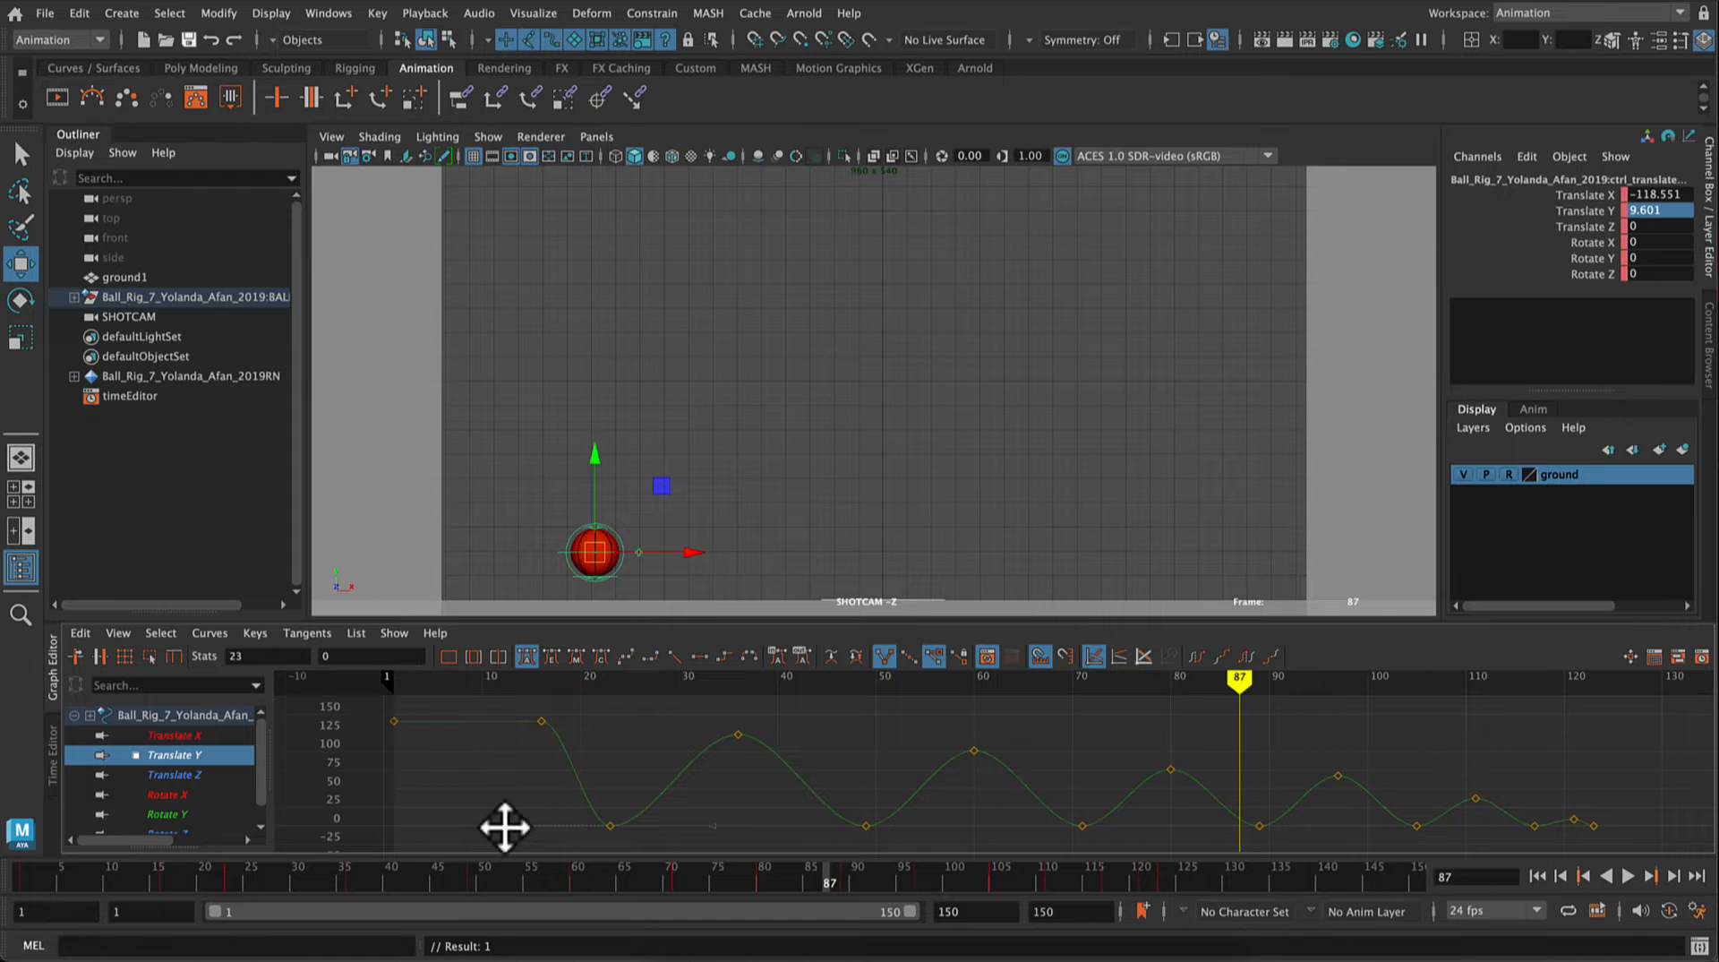
{"action": "middle_click_drag", "start_coordinate": [504, 824], "coordinate": [601, 776]}
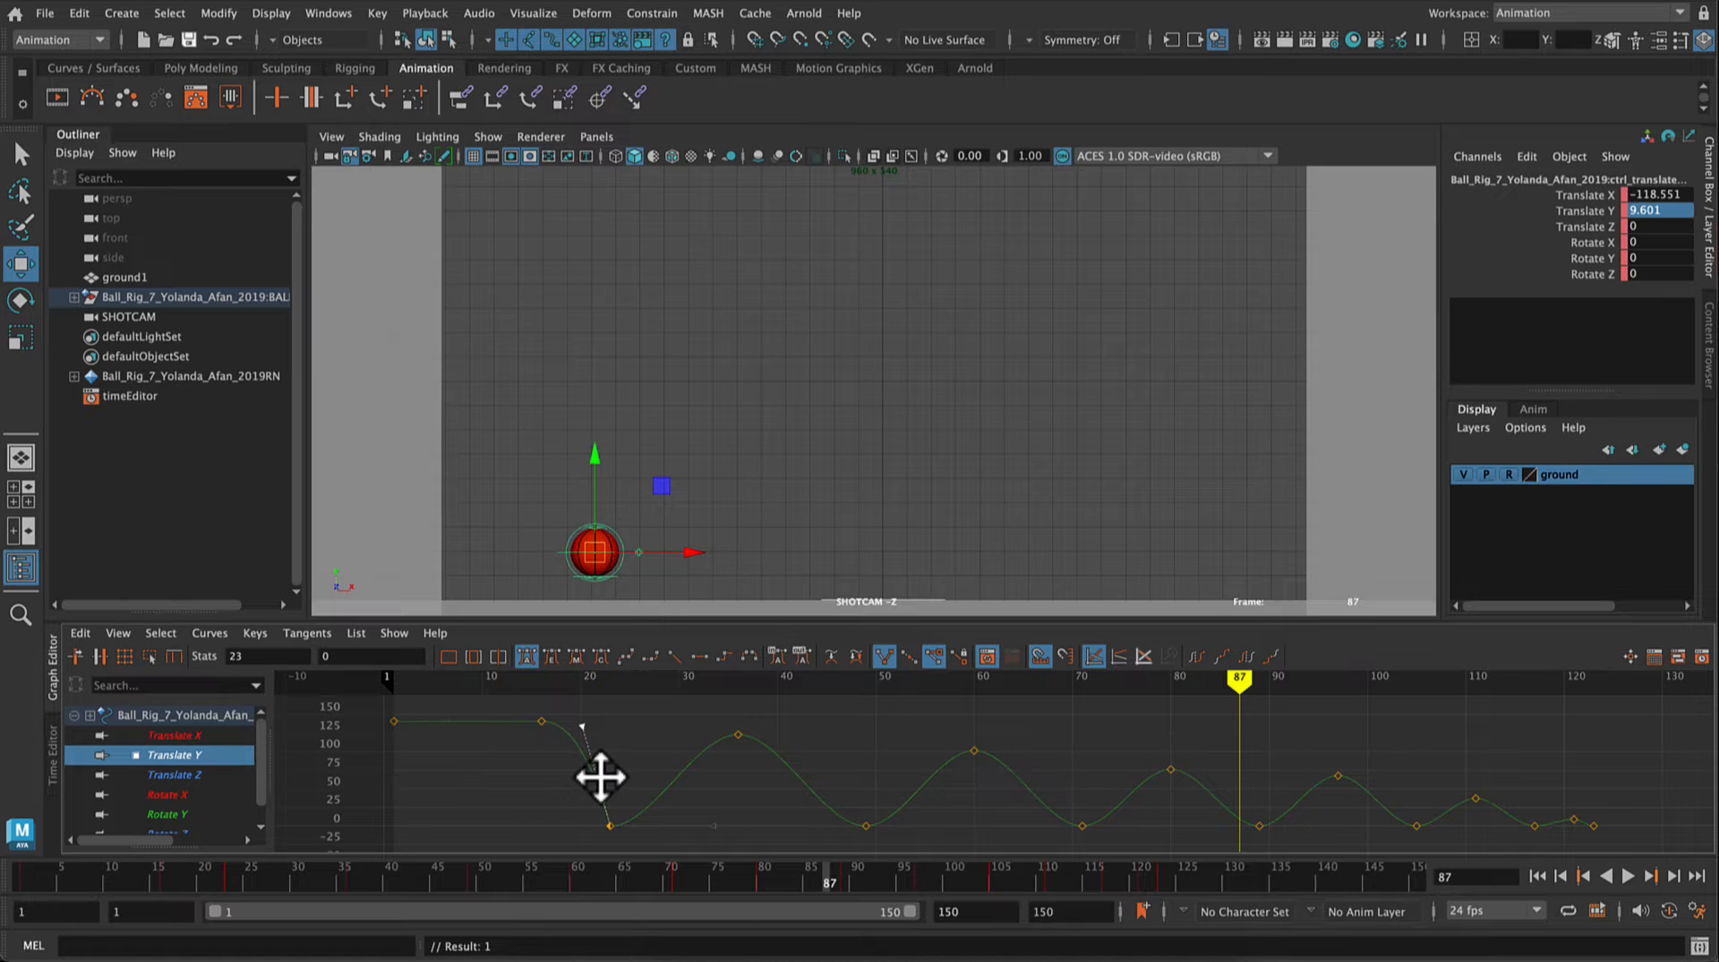
{"action": "left_click", "coordinate": [719, 815]}
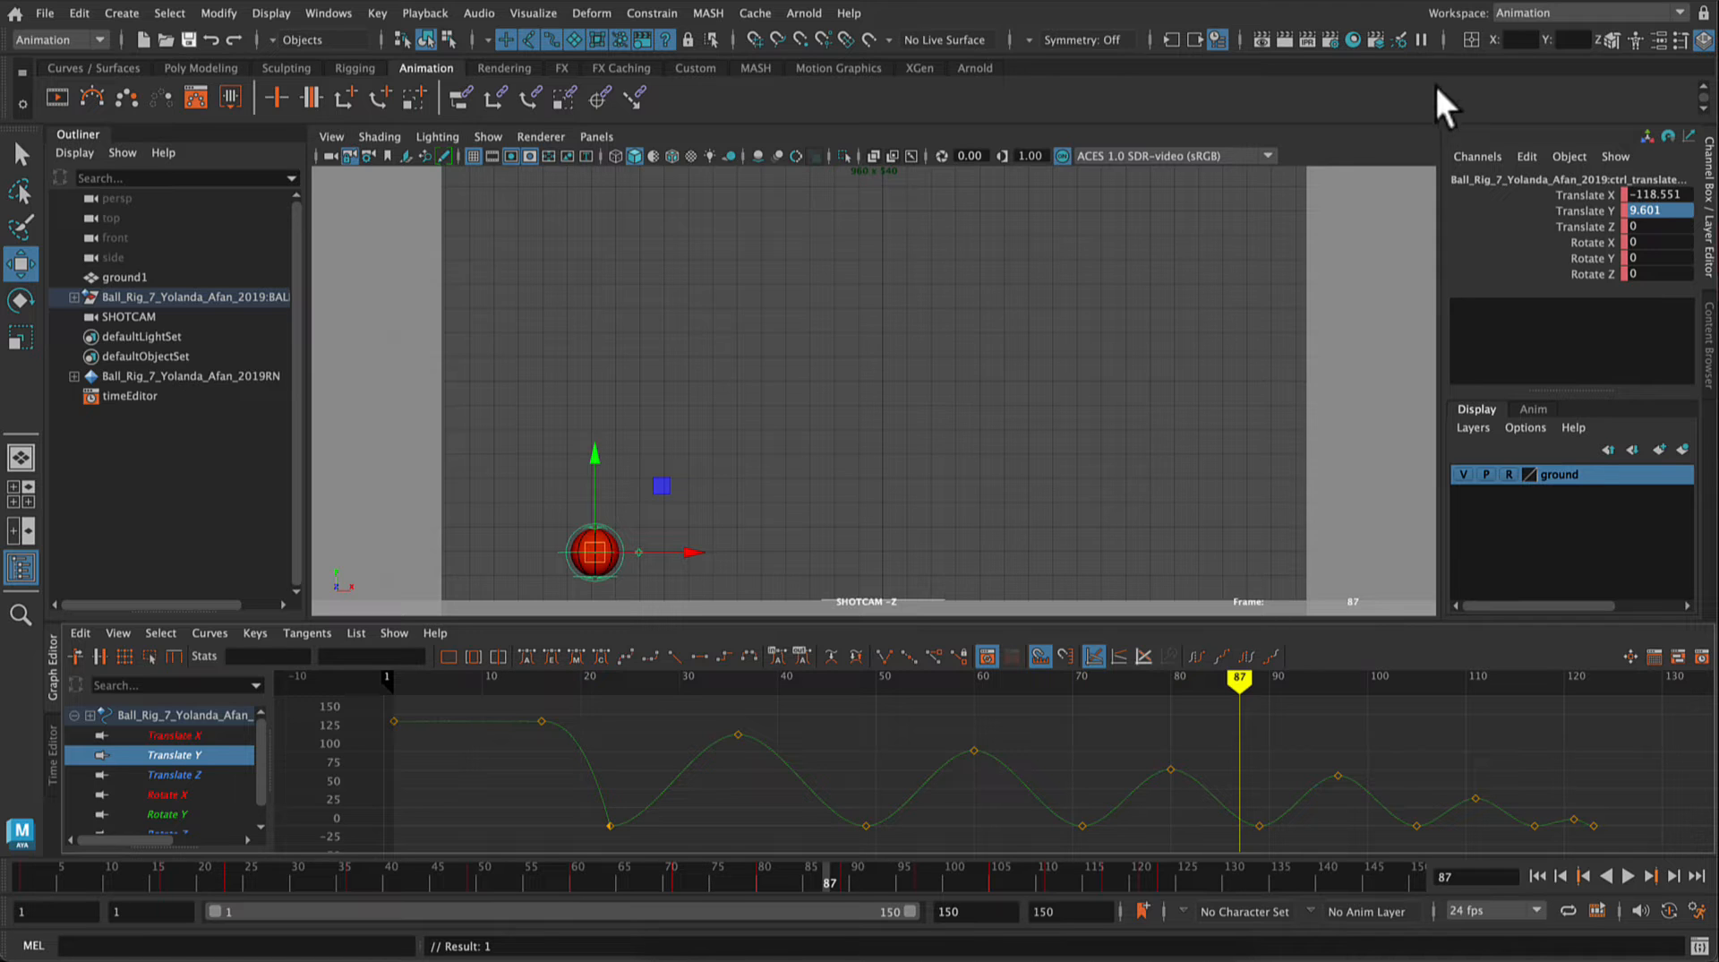
Step: Undock the Graph Editor into a floating window and make it taller
{"action": "left_click", "coordinate": [1519, 39]}
{"action": "left_click_drag", "start_coordinate": [54, 674], "coordinate": [167, 498]}
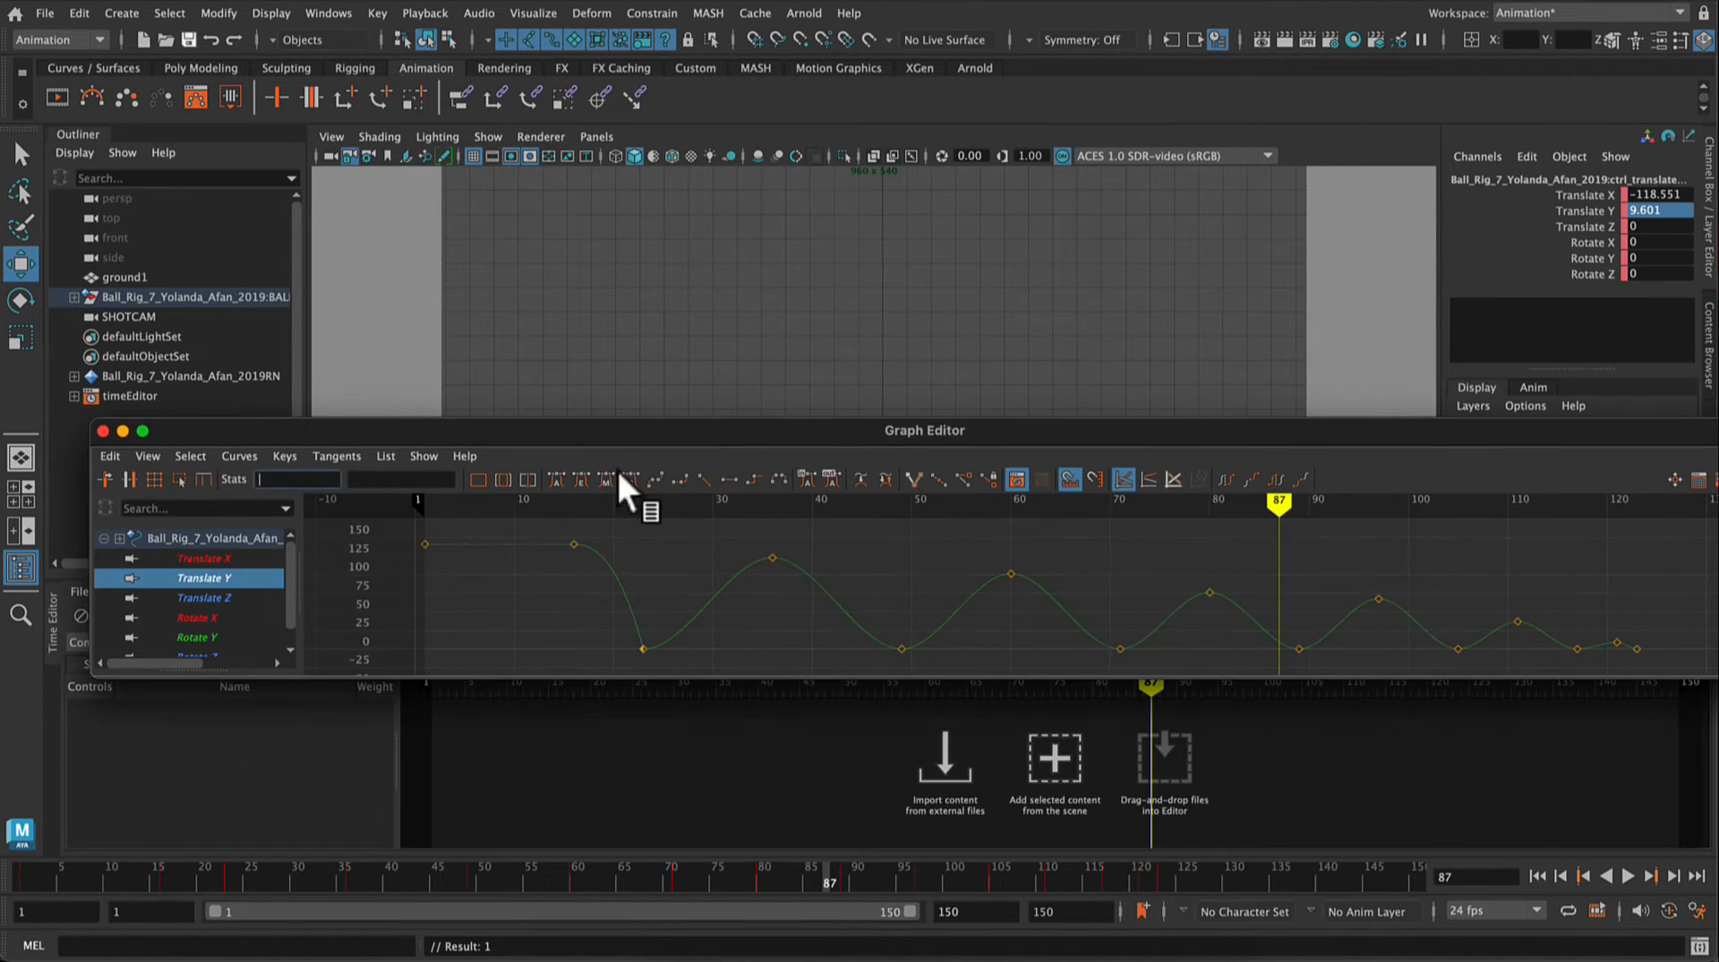
{"action": "left_click_drag", "start_coordinate": [685, 418], "coordinate": [731, 180]}
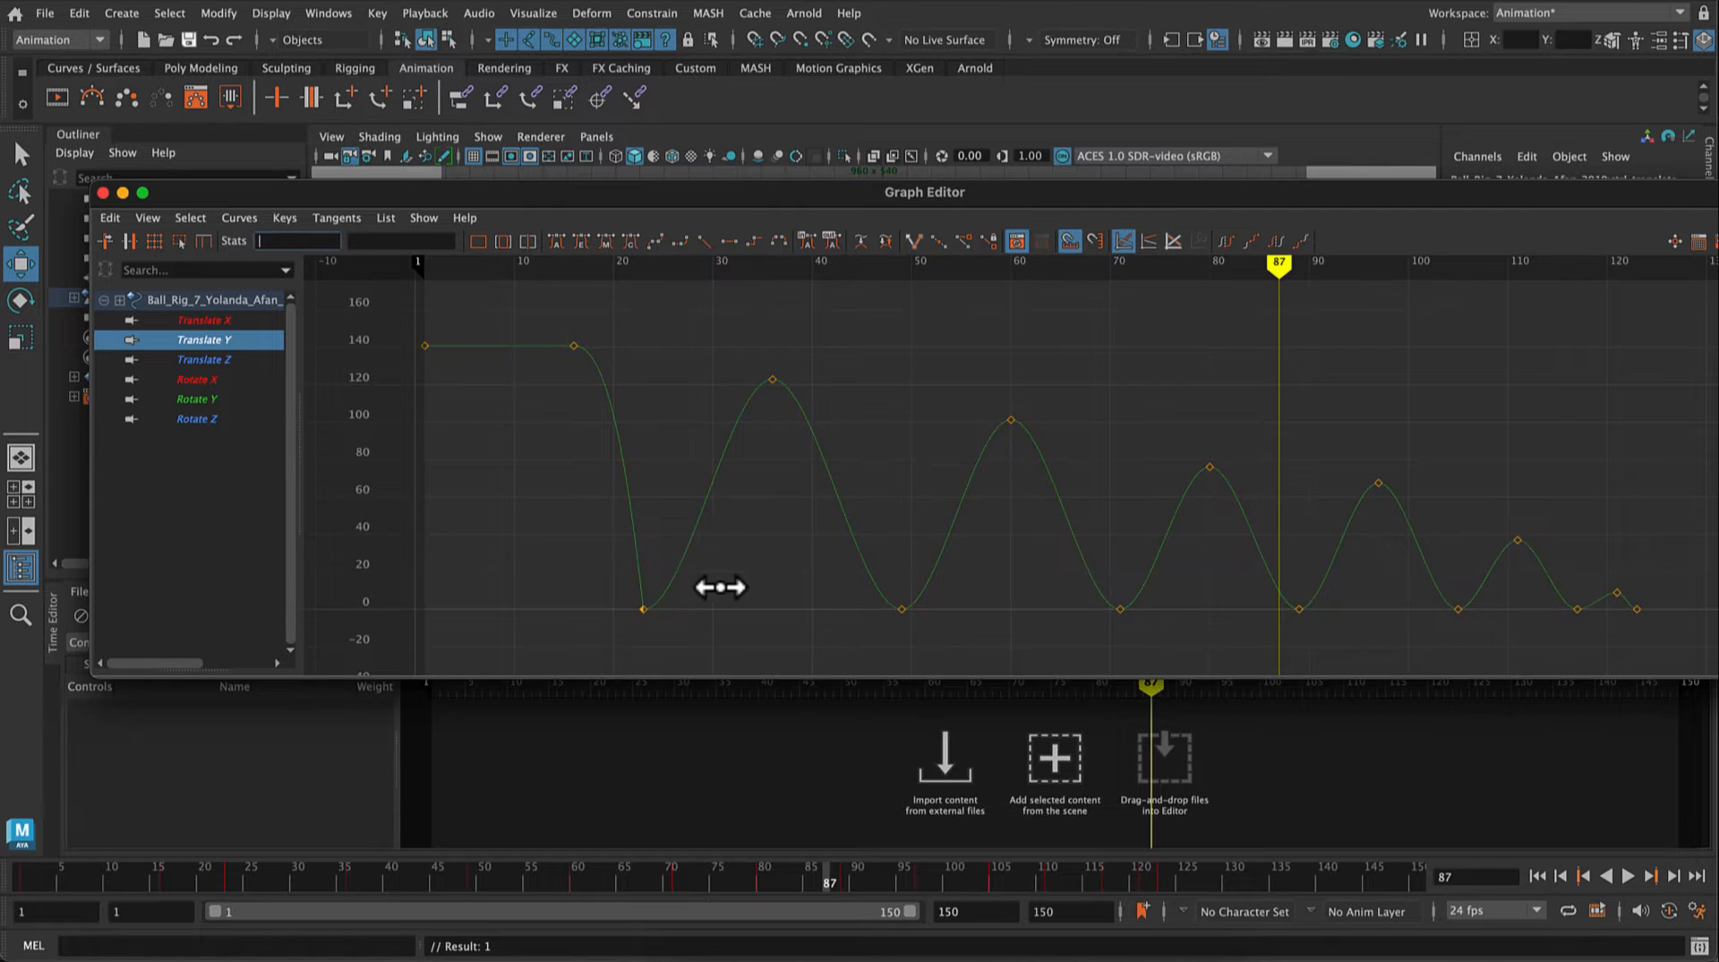
Step: Steepen the outgoing tangent of the frame 23 key and both tangents of the frame 49 key into sharp bounce contacts
{"action": "left_click", "coordinate": [643, 610]}
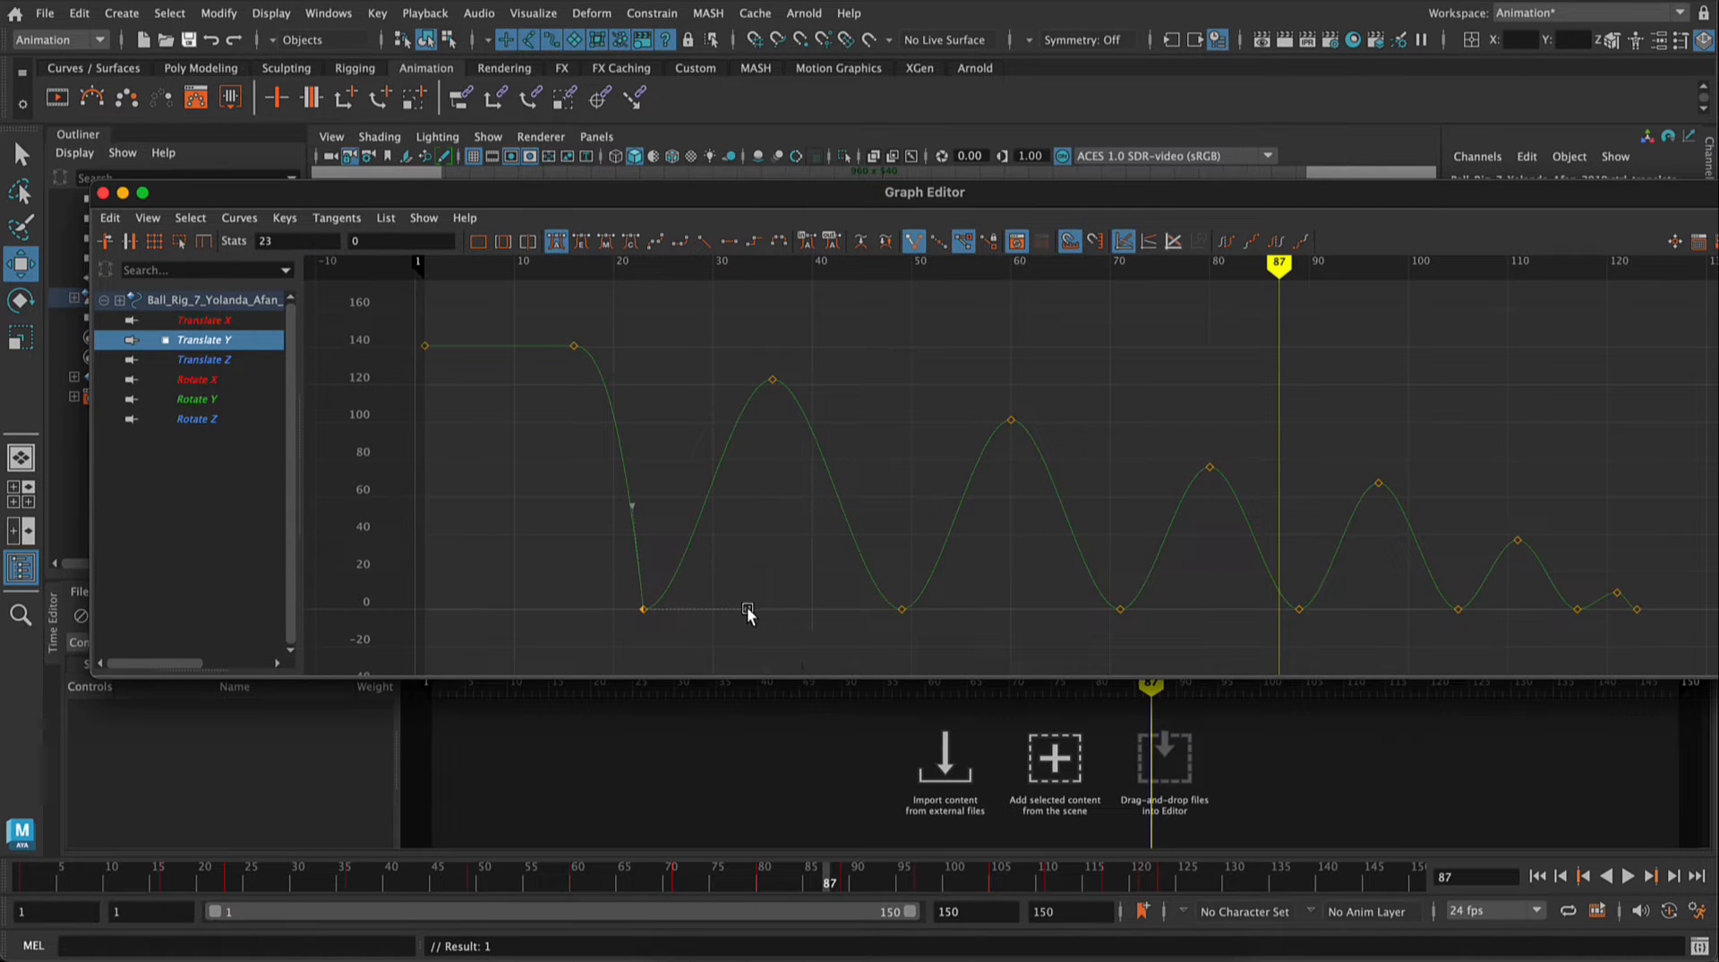
{"action": "left_click_drag", "start_coordinate": [748, 610], "coordinate": [664, 510]}
{"action": "left_click", "coordinate": [902, 610]}
{"action": "left_click", "coordinate": [794, 608]}
{"action": "left_click", "coordinate": [903, 608]}
{"action": "left_click_drag", "start_coordinate": [783, 591], "coordinate": [821, 639], "text": "shift"}
{"action": "left_click", "coordinate": [797, 605]}
{"action": "left_click", "coordinate": [900, 608]}
{"action": "scroll", "coordinate": [792, 605], "scroll_direction": "up", "scroll_amount": 5}
{"action": "middle_click_drag", "start_coordinate": [793, 604], "coordinate": [805, 431], "text": "alt"}
{"action": "left_click", "coordinate": [652, 584]}
{"action": "left_click_drag", "start_coordinate": [733, 570], "coordinate": [773, 598]}
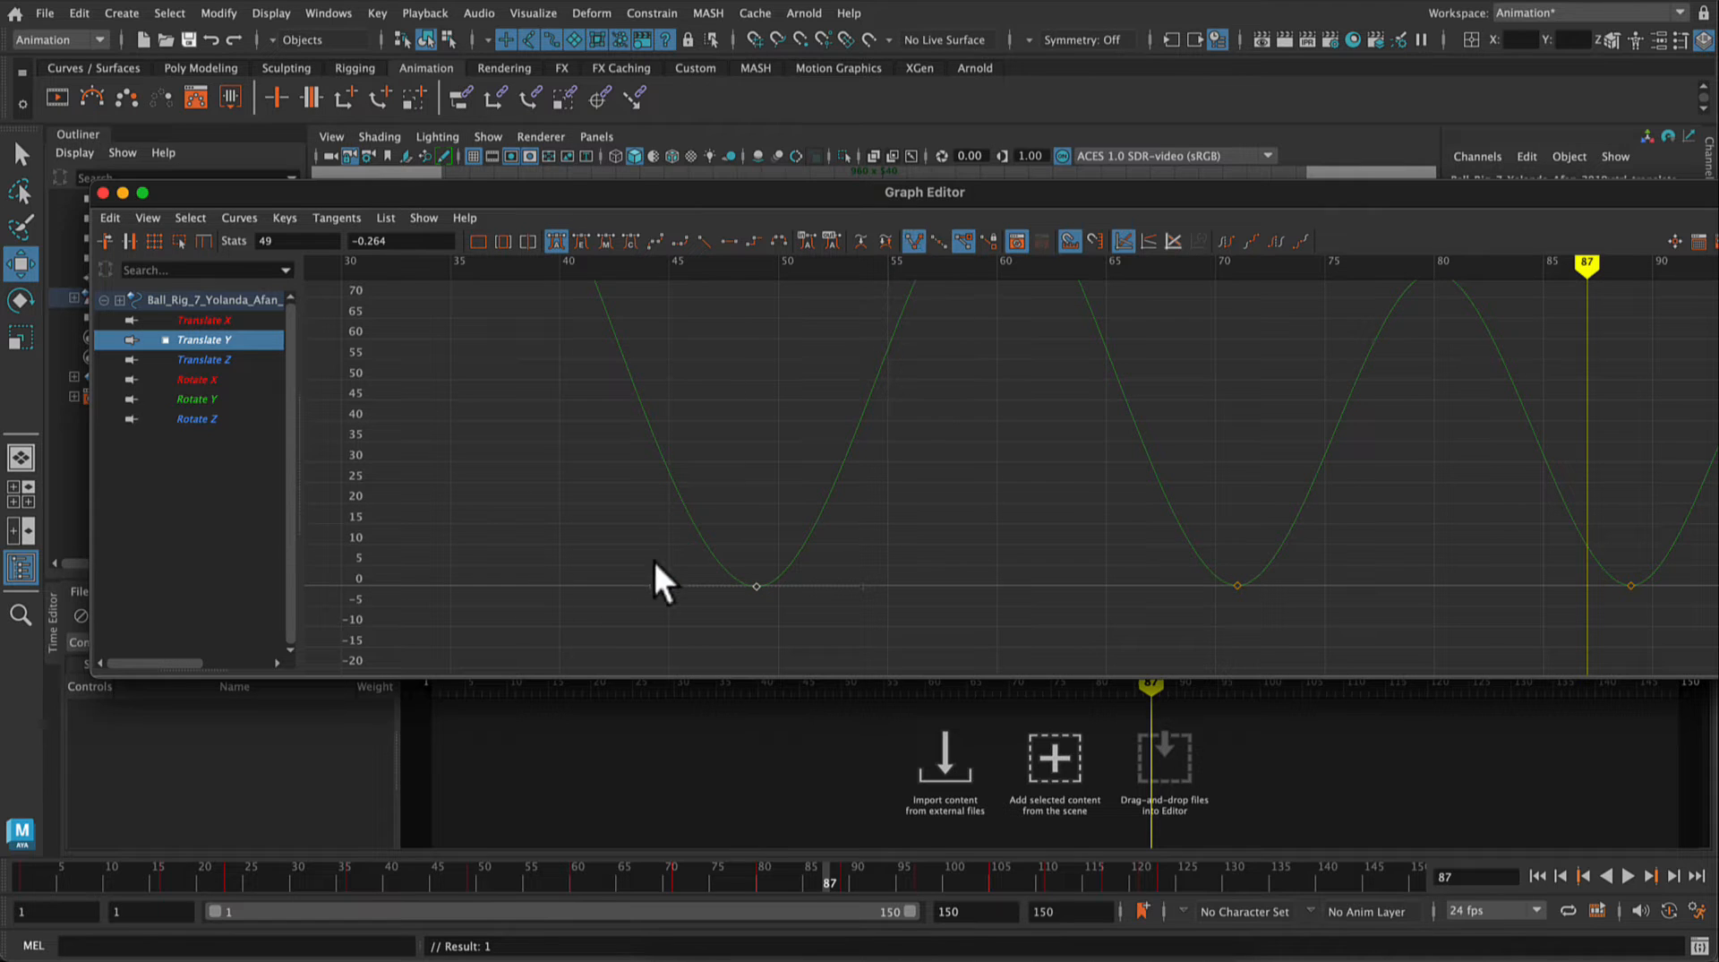
{"action": "left_click_drag", "start_coordinate": [651, 587], "coordinate": [729, 487]}
{"action": "key", "text": "a"}
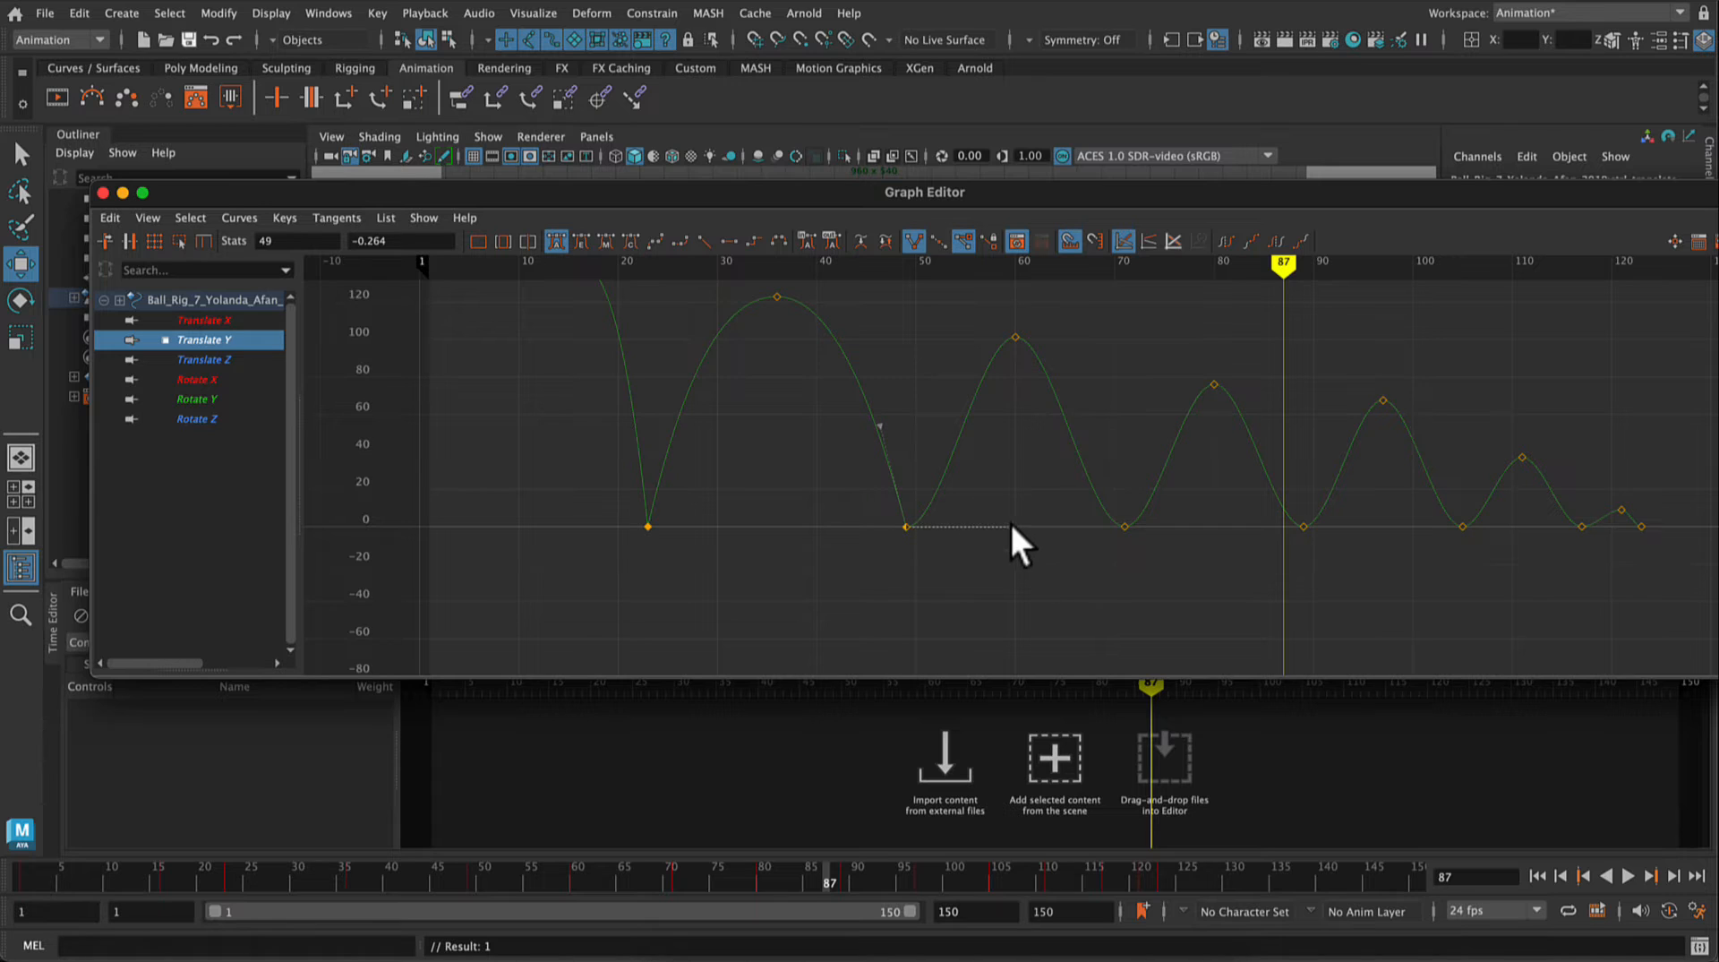
{"action": "left_click_drag", "start_coordinate": [1010, 524], "coordinate": [918, 442]}
Step: Angle both tangents of the frame 71 ground-contact key steeply upward to form a sharp V
{"action": "left_click", "coordinate": [1124, 526]}
{"action": "left_click_drag", "start_coordinate": [1039, 527], "coordinate": [1124, 433]}
{"action": "scroll", "coordinate": [1193, 509], "scroll_direction": "up", "scroll_amount": 5}
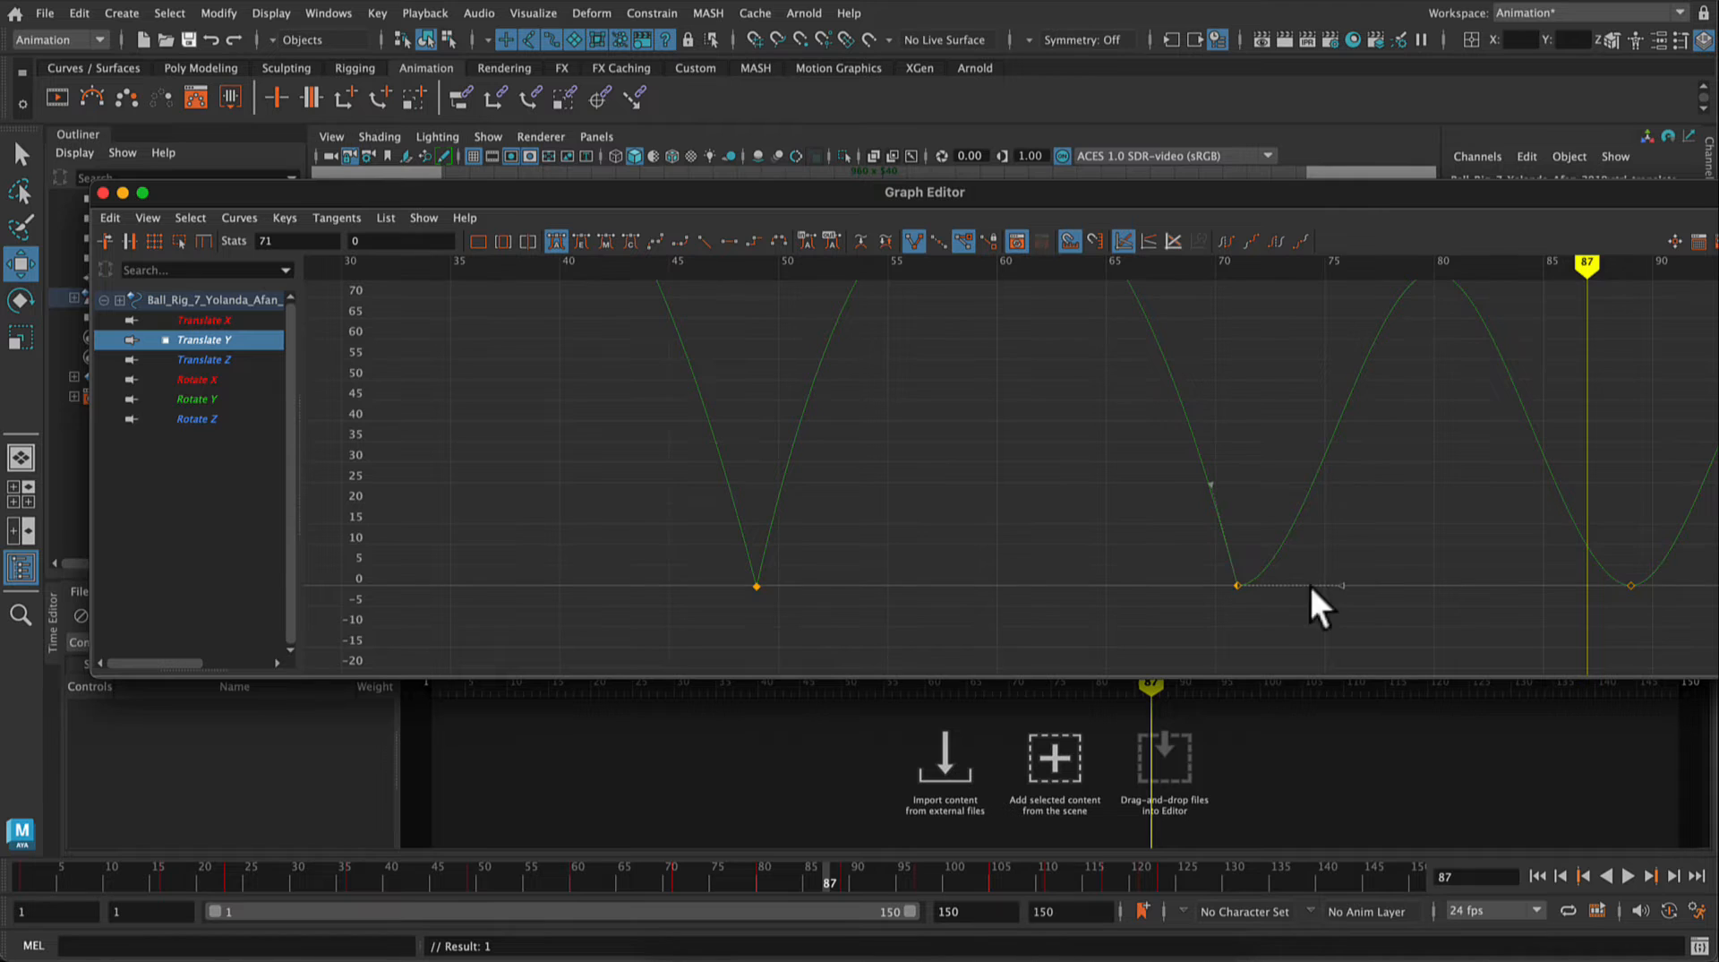
{"action": "left_click_drag", "start_coordinate": [1593, 267], "coordinate": [1225, 284]}
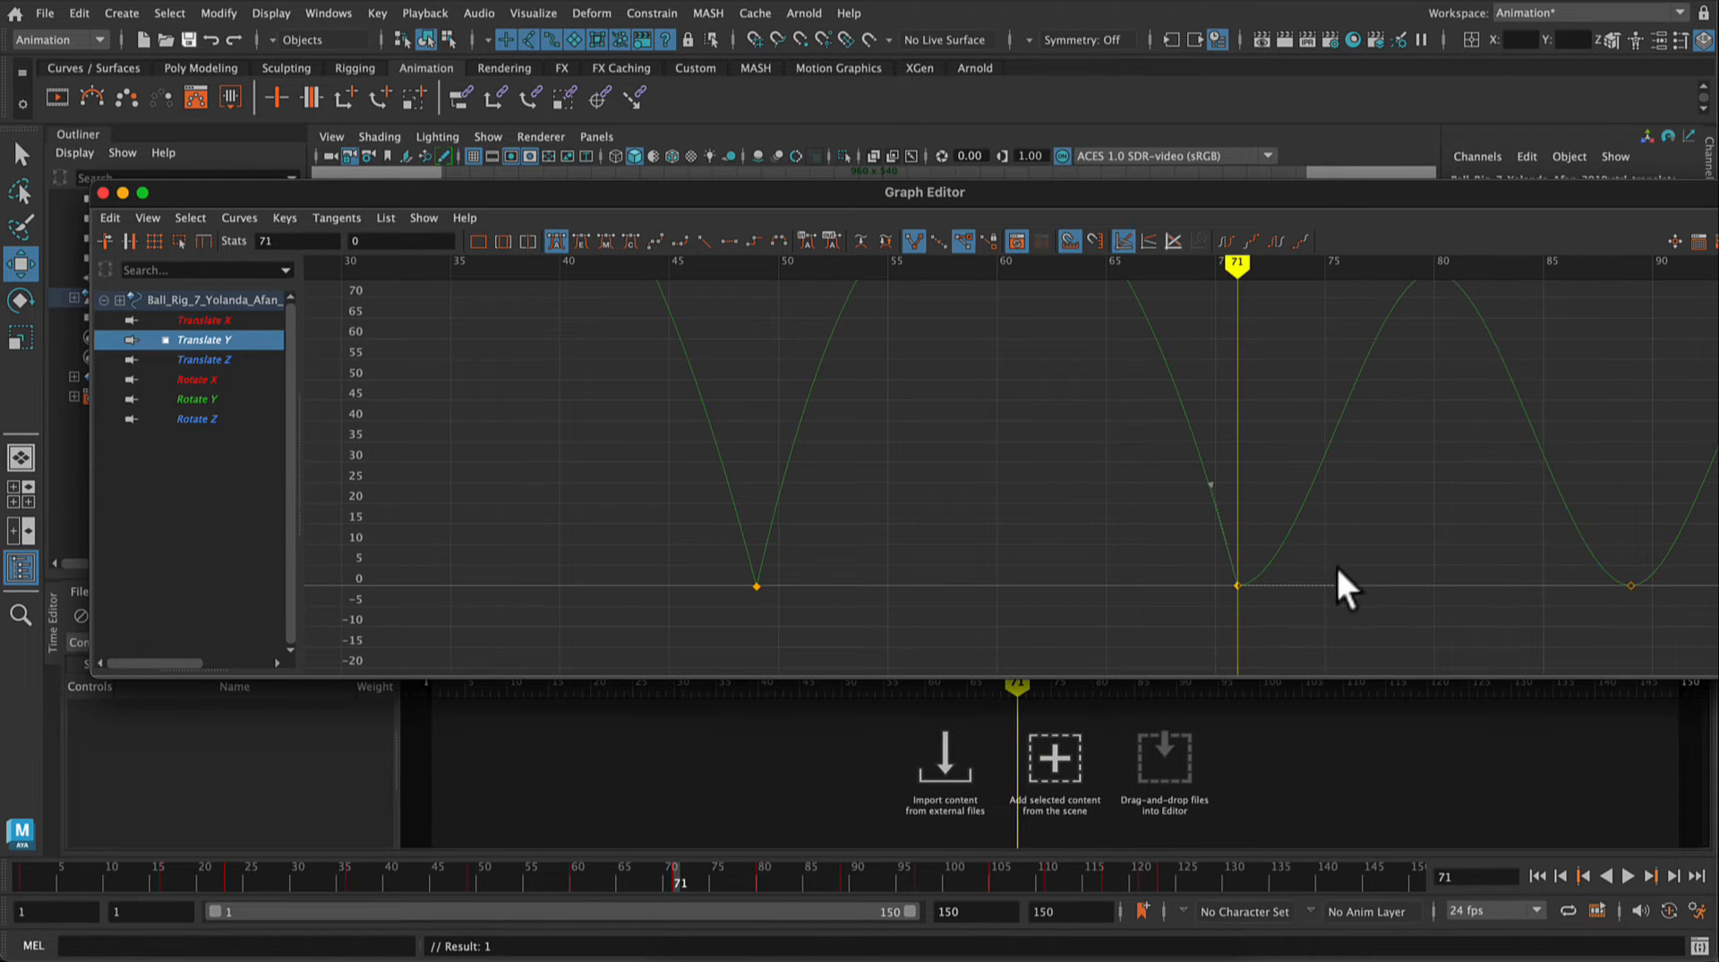
{"action": "left_click_drag", "start_coordinate": [1238, 587], "coordinate": [1085, 547]}
{"action": "left_click", "coordinate": [1362, 507]}
{"action": "left_click", "coordinate": [1237, 586]}
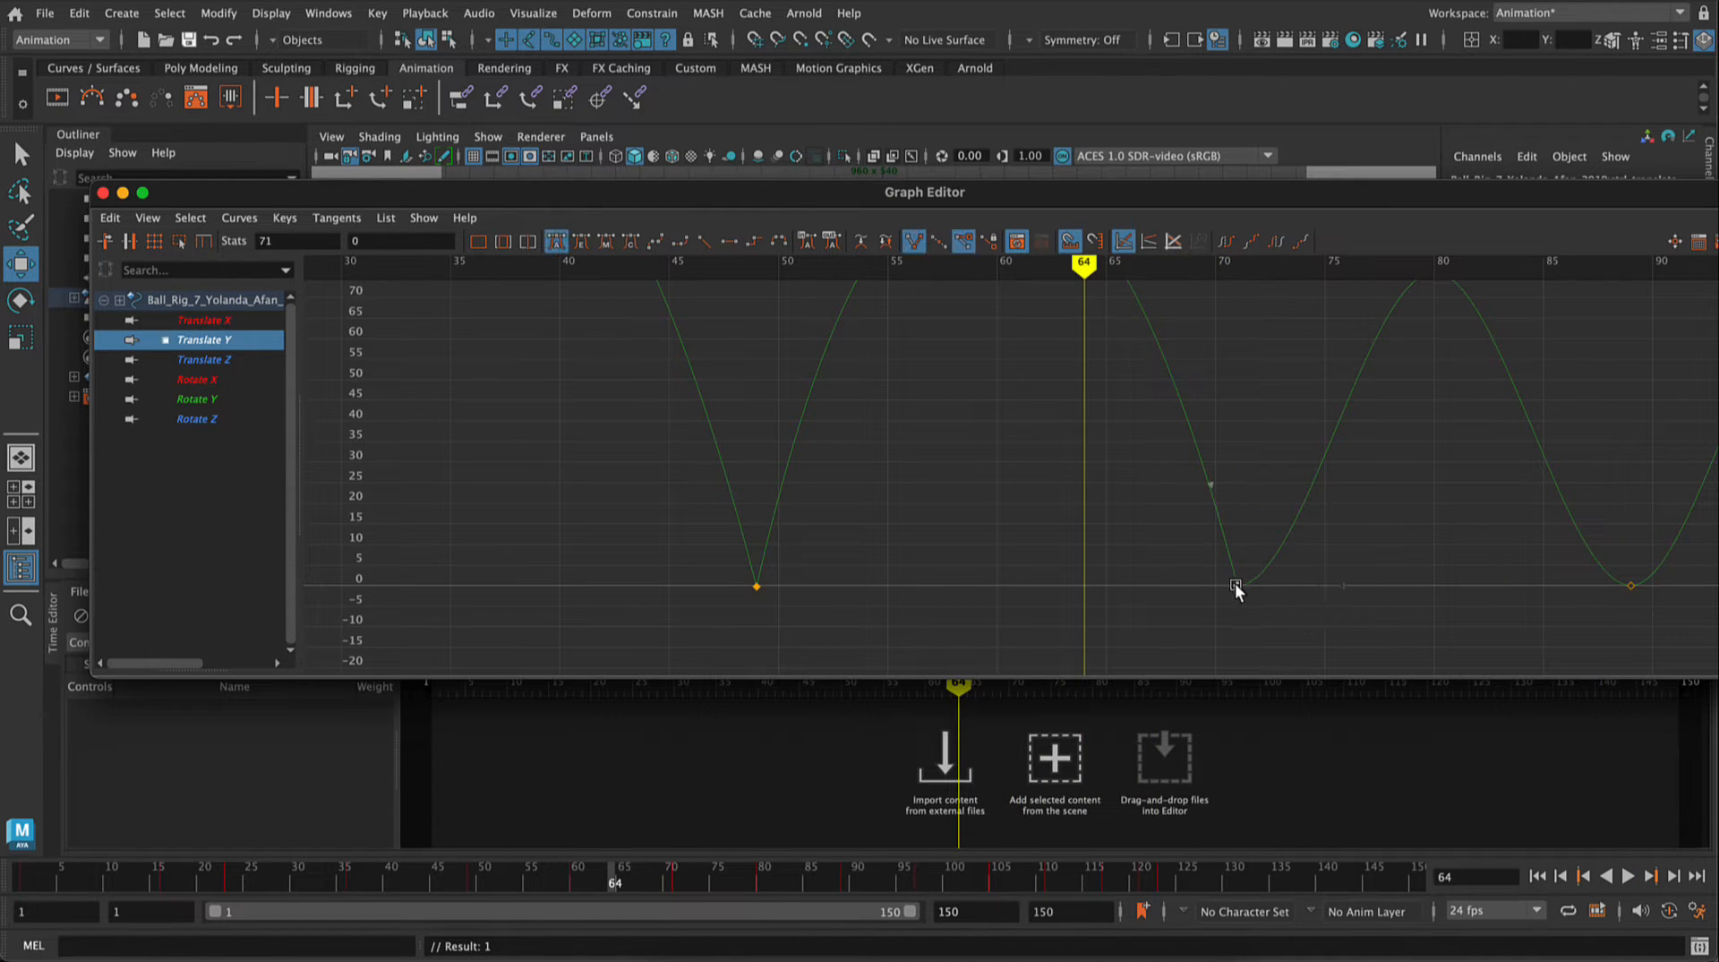
{"action": "middle_click_drag", "start_coordinate": [1339, 584], "coordinate": [1255, 475]}
Step: Angle both tangents of the frame 89 ground-contact key steeply upward to form a sharp V
{"action": "middle_click_drag", "start_coordinate": [1375, 521], "coordinate": [995, 568], "text": "alt"}
{"action": "left_click", "coordinate": [1250, 633]}
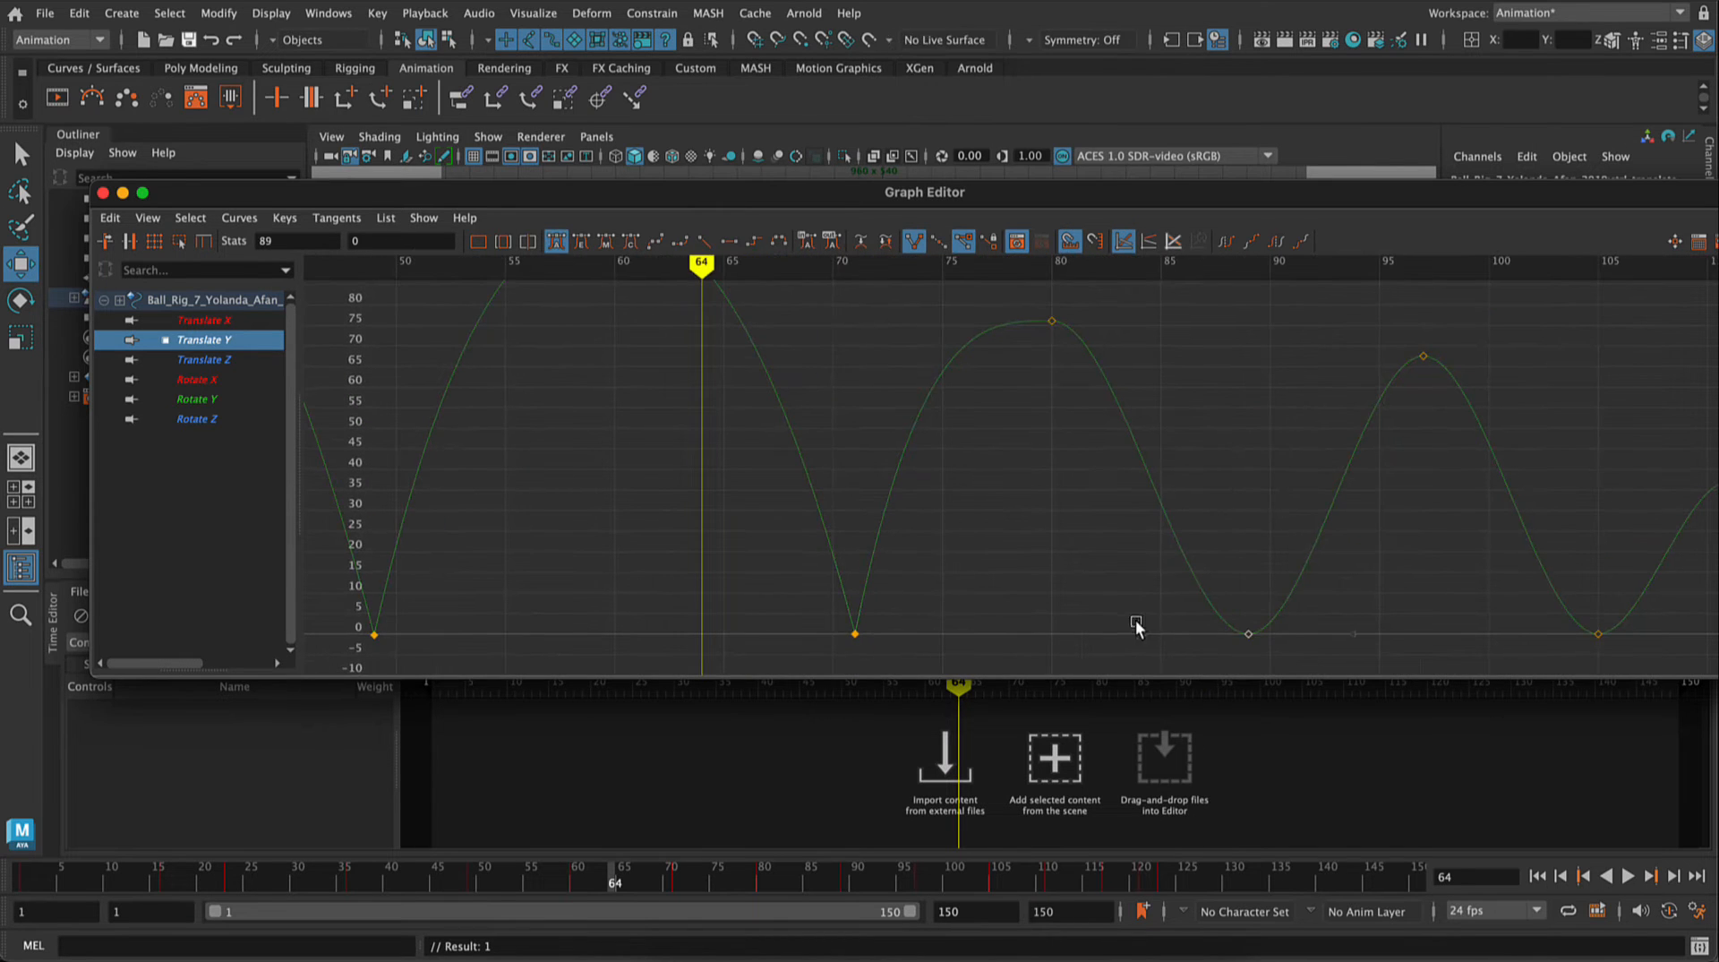
{"action": "middle_click_drag", "start_coordinate": [1146, 636], "coordinate": [1232, 509]}
{"action": "left_click", "coordinate": [1249, 632]}
{"action": "left_click_drag", "start_coordinate": [1351, 633], "coordinate": [1260, 541]}
Step: Angle both tangents of the frame 105 ground-contact key steeply upward to form a sharp V
{"action": "middle_click_drag", "start_coordinate": [1411, 607], "coordinate": [1011, 587], "text": "alt"}
{"action": "left_click_drag", "start_coordinate": [1215, 603], "coordinate": [1190, 548]}
{"action": "left_click", "coordinate": [1200, 616]}
{"action": "left_click_drag", "start_coordinate": [1275, 604], "coordinate": [1212, 573]}
Step: Angle both tangents of the frame 117 key upward and steepen the incoming tangent of the frame 123 key
{"action": "left_click", "coordinate": [1461, 614]}
{"action": "left_click", "coordinate": [1460, 615]}
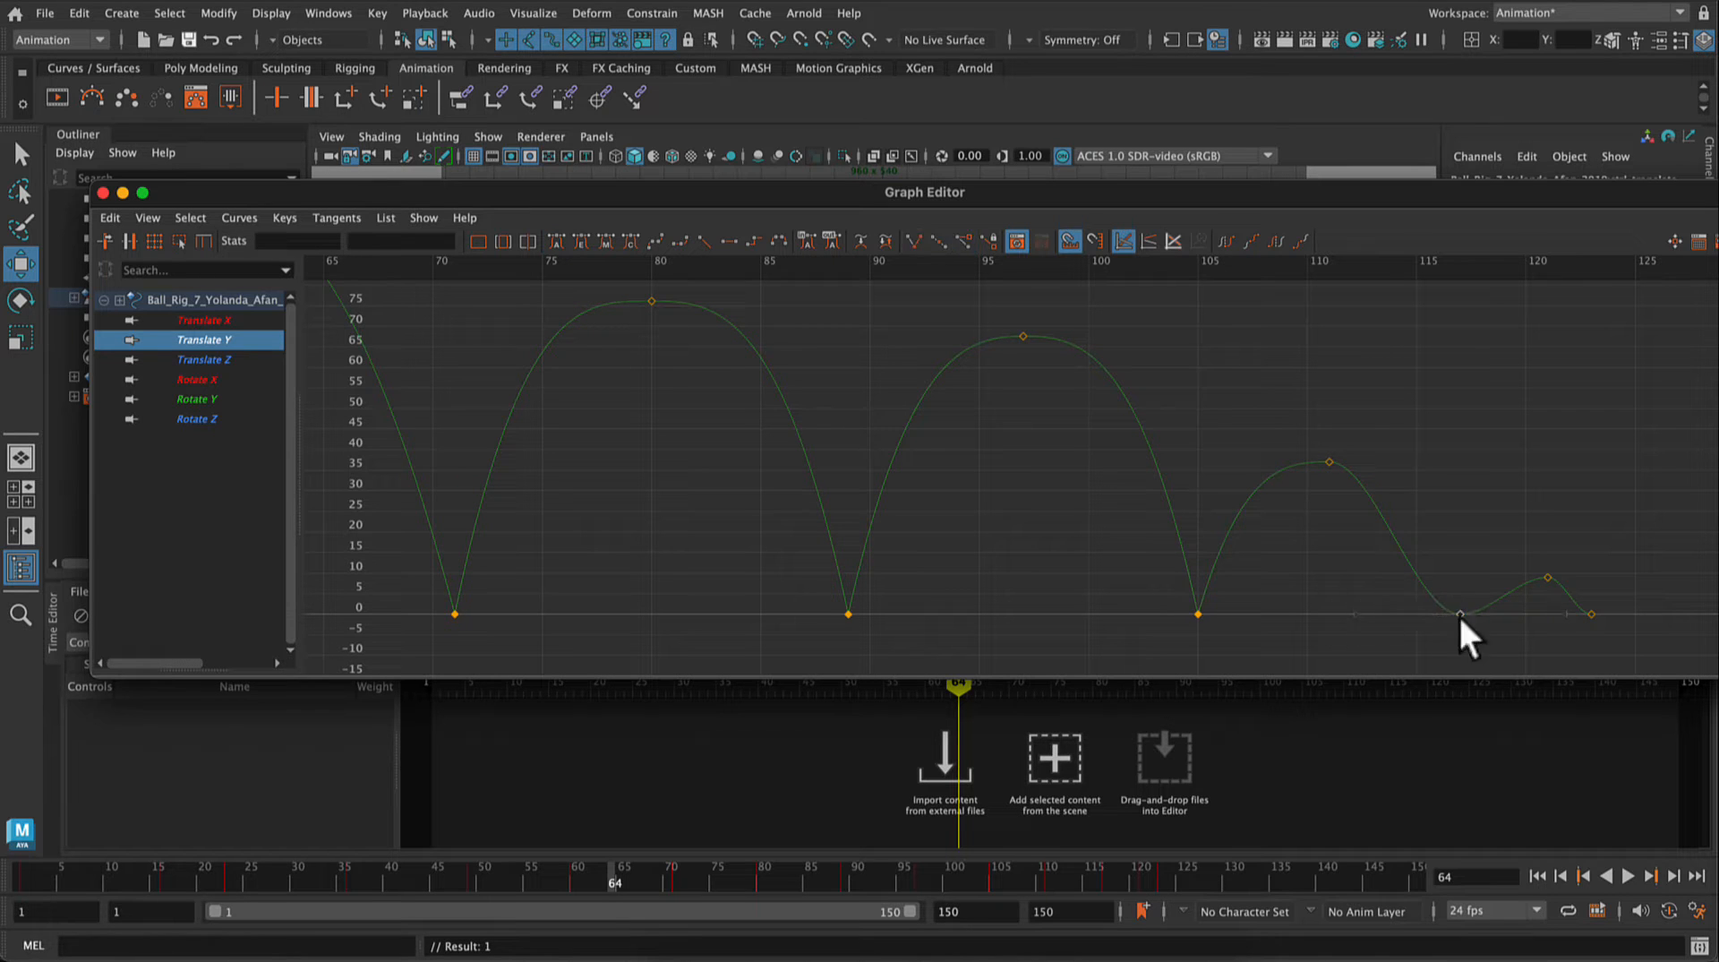
{"action": "left_click", "coordinate": [1460, 612]}
{"action": "left_click_drag", "start_coordinate": [1362, 616], "coordinate": [1493, 568]}
{"action": "left_click", "coordinate": [1591, 615]}
{"action": "left_click", "coordinate": [1460, 613]}
{"action": "left_click", "coordinate": [1461, 614]}
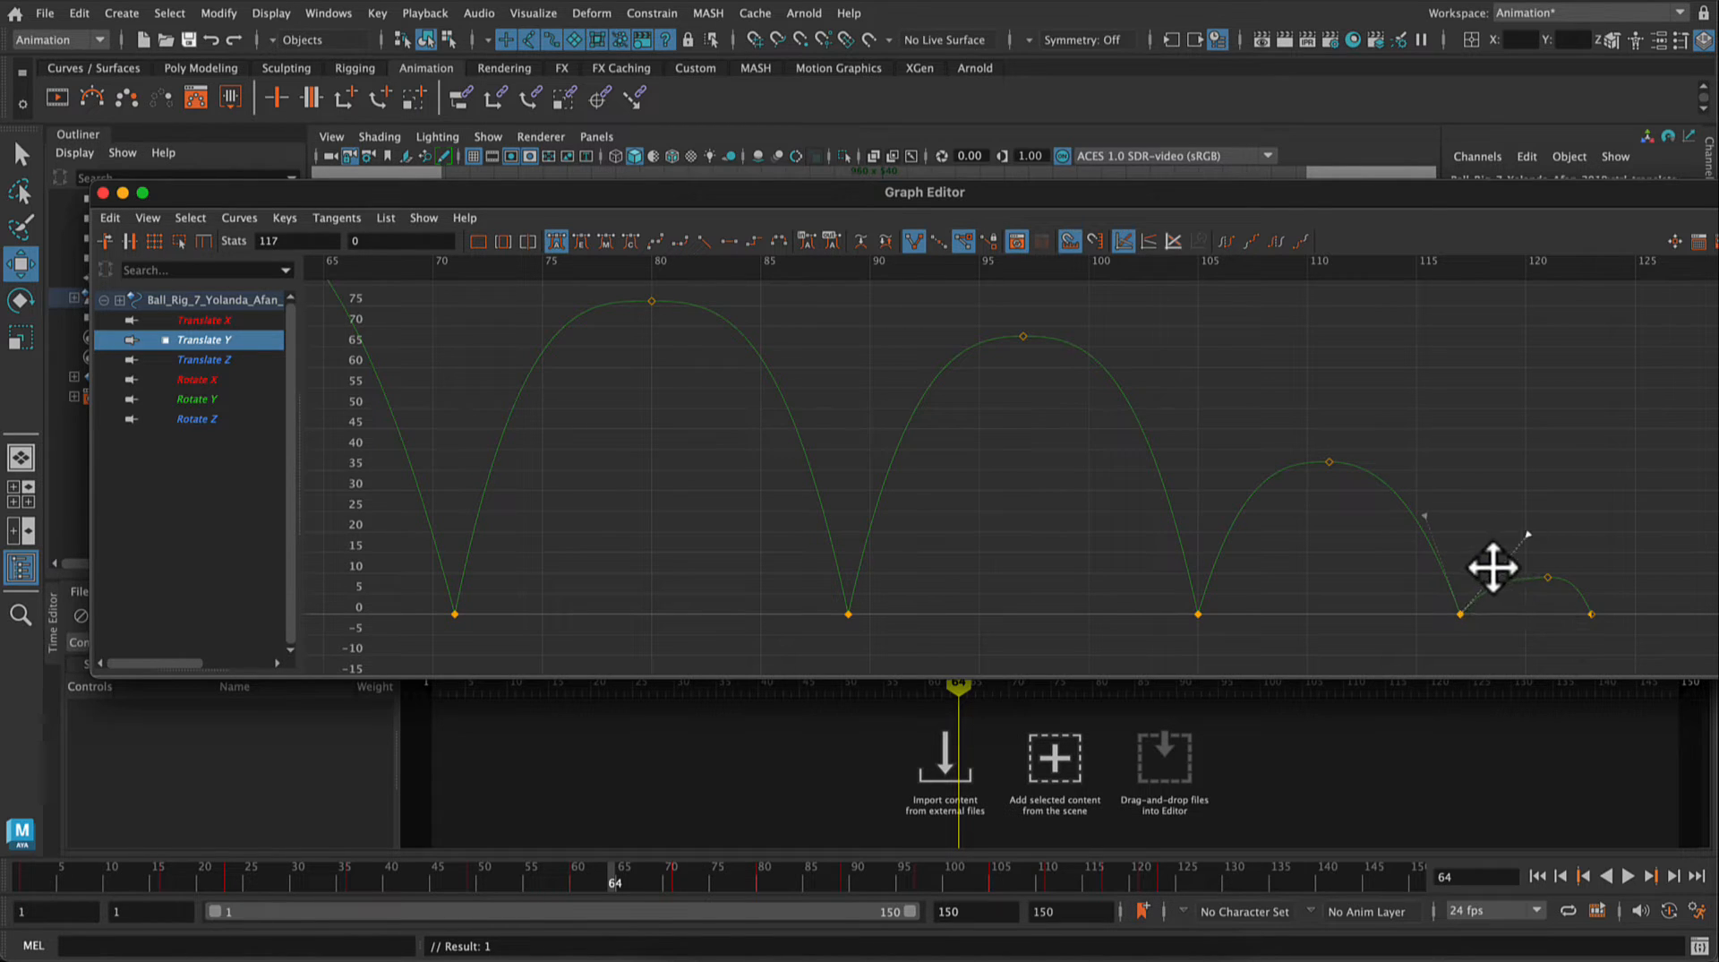
Step: Move the last bounce's peak key to frame 120 and reshape the incoming tangent of the frame 123 key into an even arc
{"action": "left_click", "coordinate": [1549, 577]}
{"action": "scroll", "coordinate": [1478, 560], "scroll_direction": "up", "scroll_amount": 5}
{"action": "key", "text": "a"}
{"action": "key", "text": "f"}
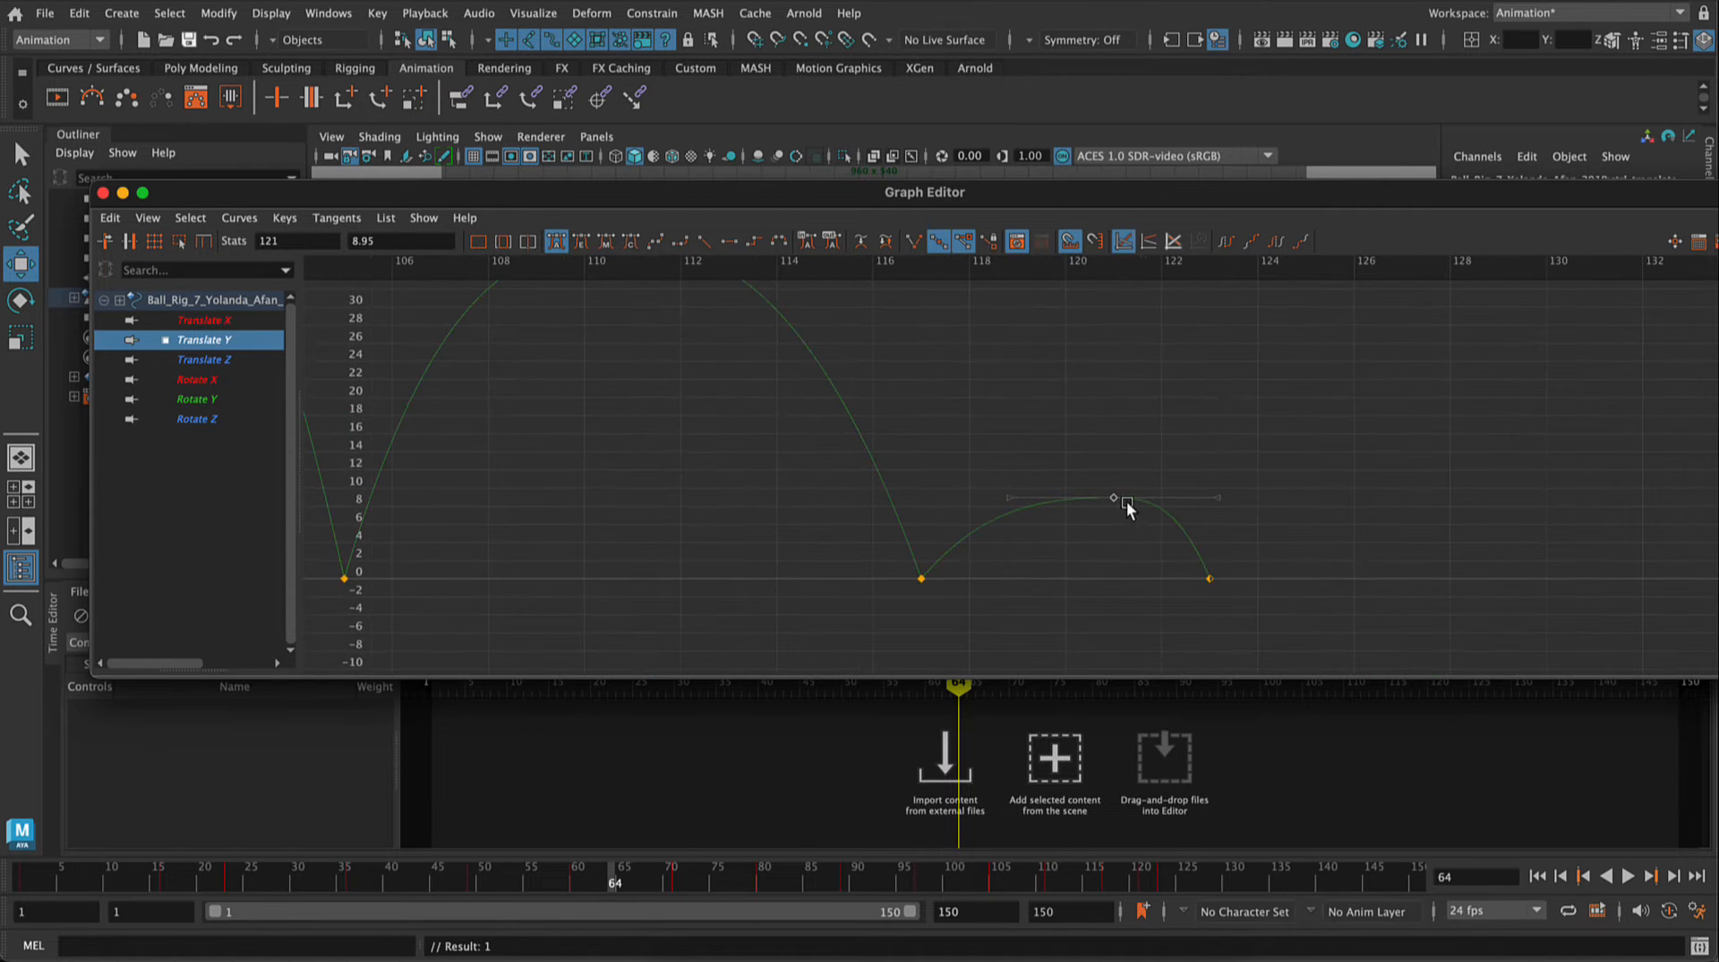
{"action": "left_click_drag", "start_coordinate": [1113, 499], "coordinate": [1064, 497]}
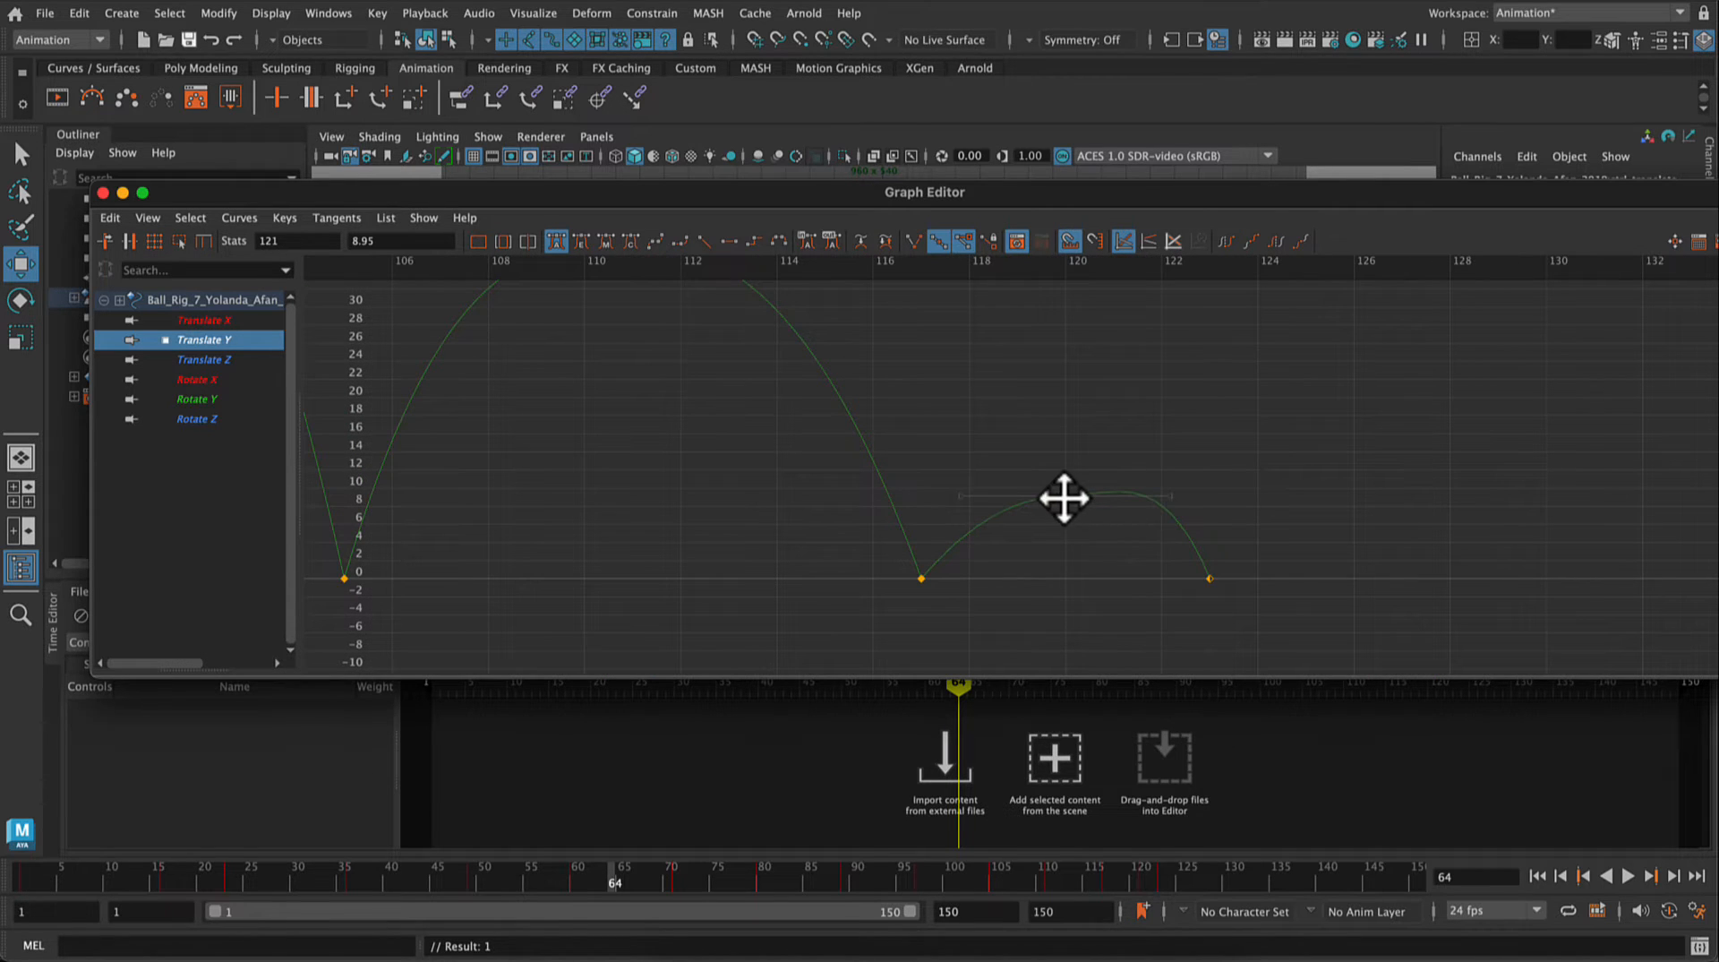
{"action": "left_click", "coordinate": [1210, 578]}
{"action": "left_click_drag", "start_coordinate": [1164, 482], "coordinate": [1140, 491]}
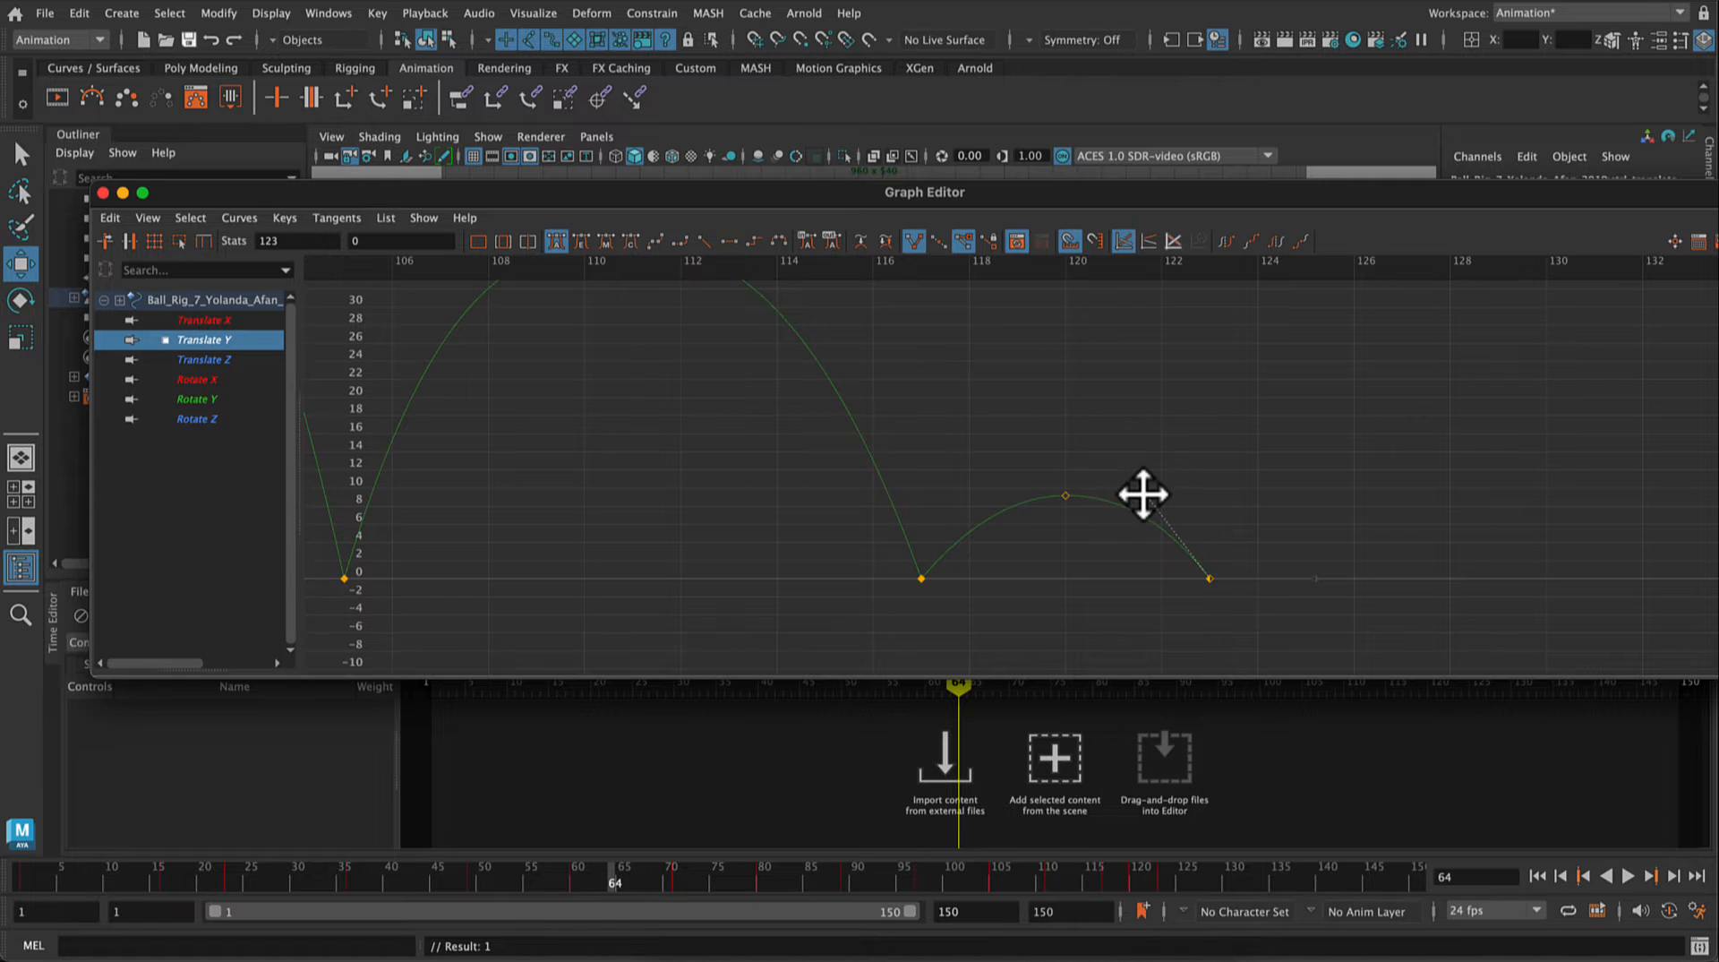
{"action": "key", "text": "a"}
{"action": "left_click", "coordinate": [1518, 466]}
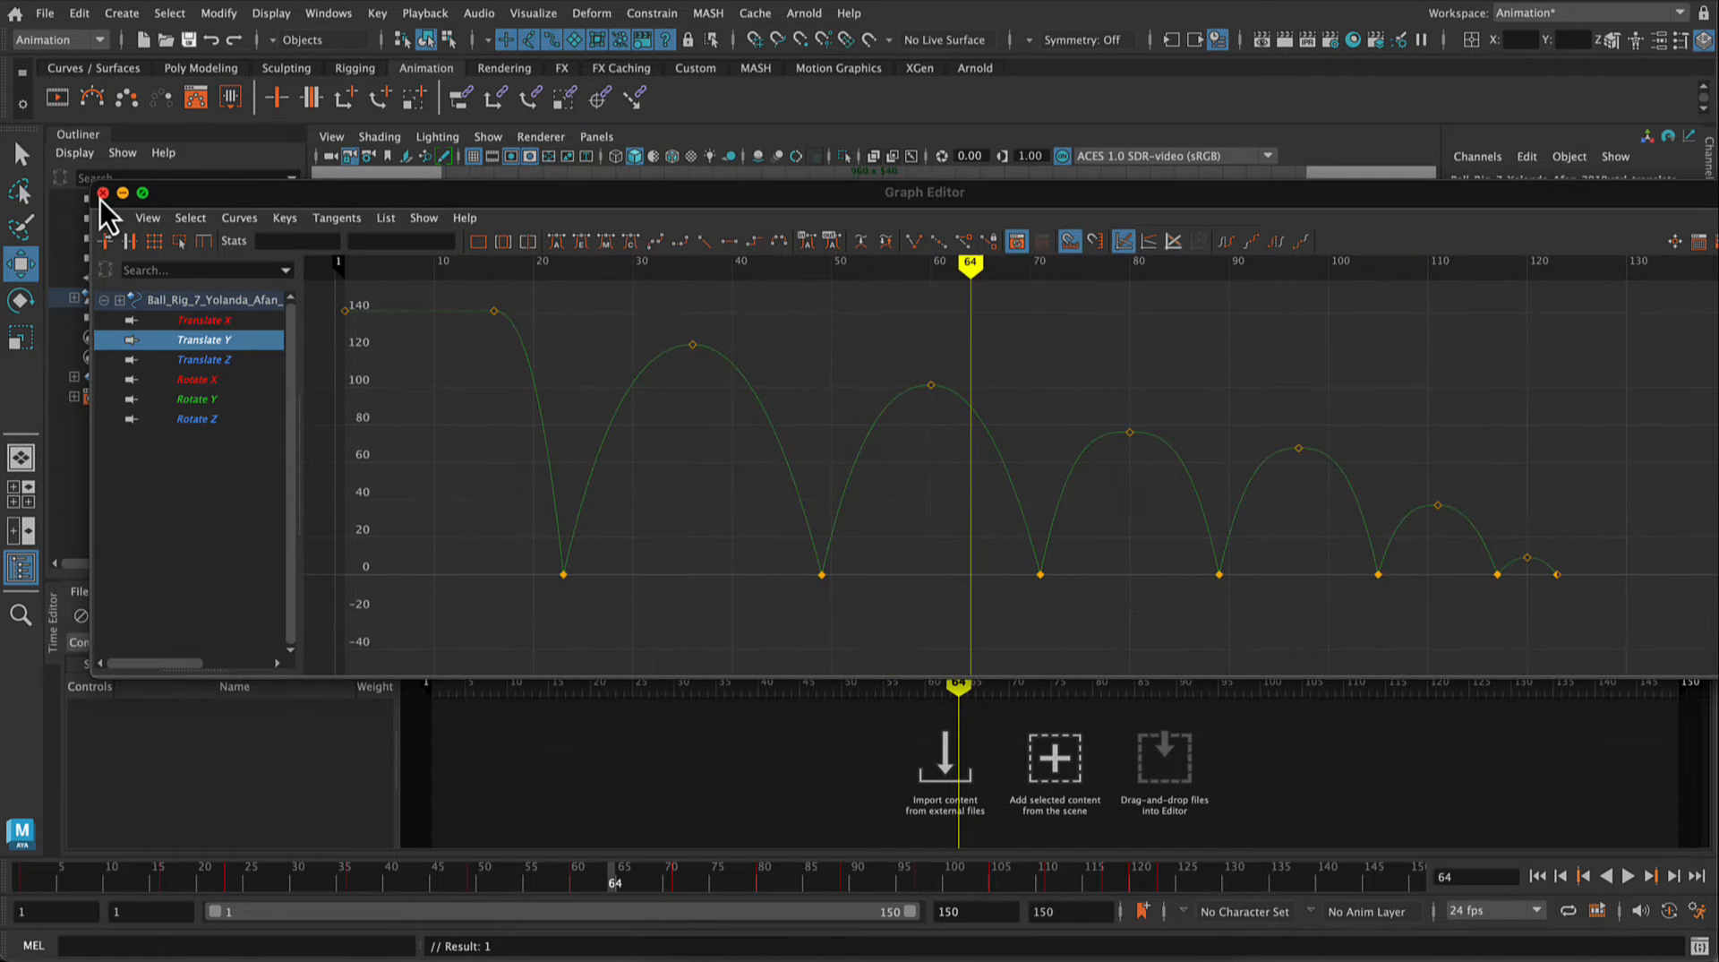
Step: Dock the Graph Editor back below the viewport, beside the Time Editor
{"action": "left_click_drag", "start_coordinate": [170, 202], "coordinate": [184, 696]}
{"action": "left_click_drag", "start_coordinate": [168, 643], "coordinate": [48, 689]}
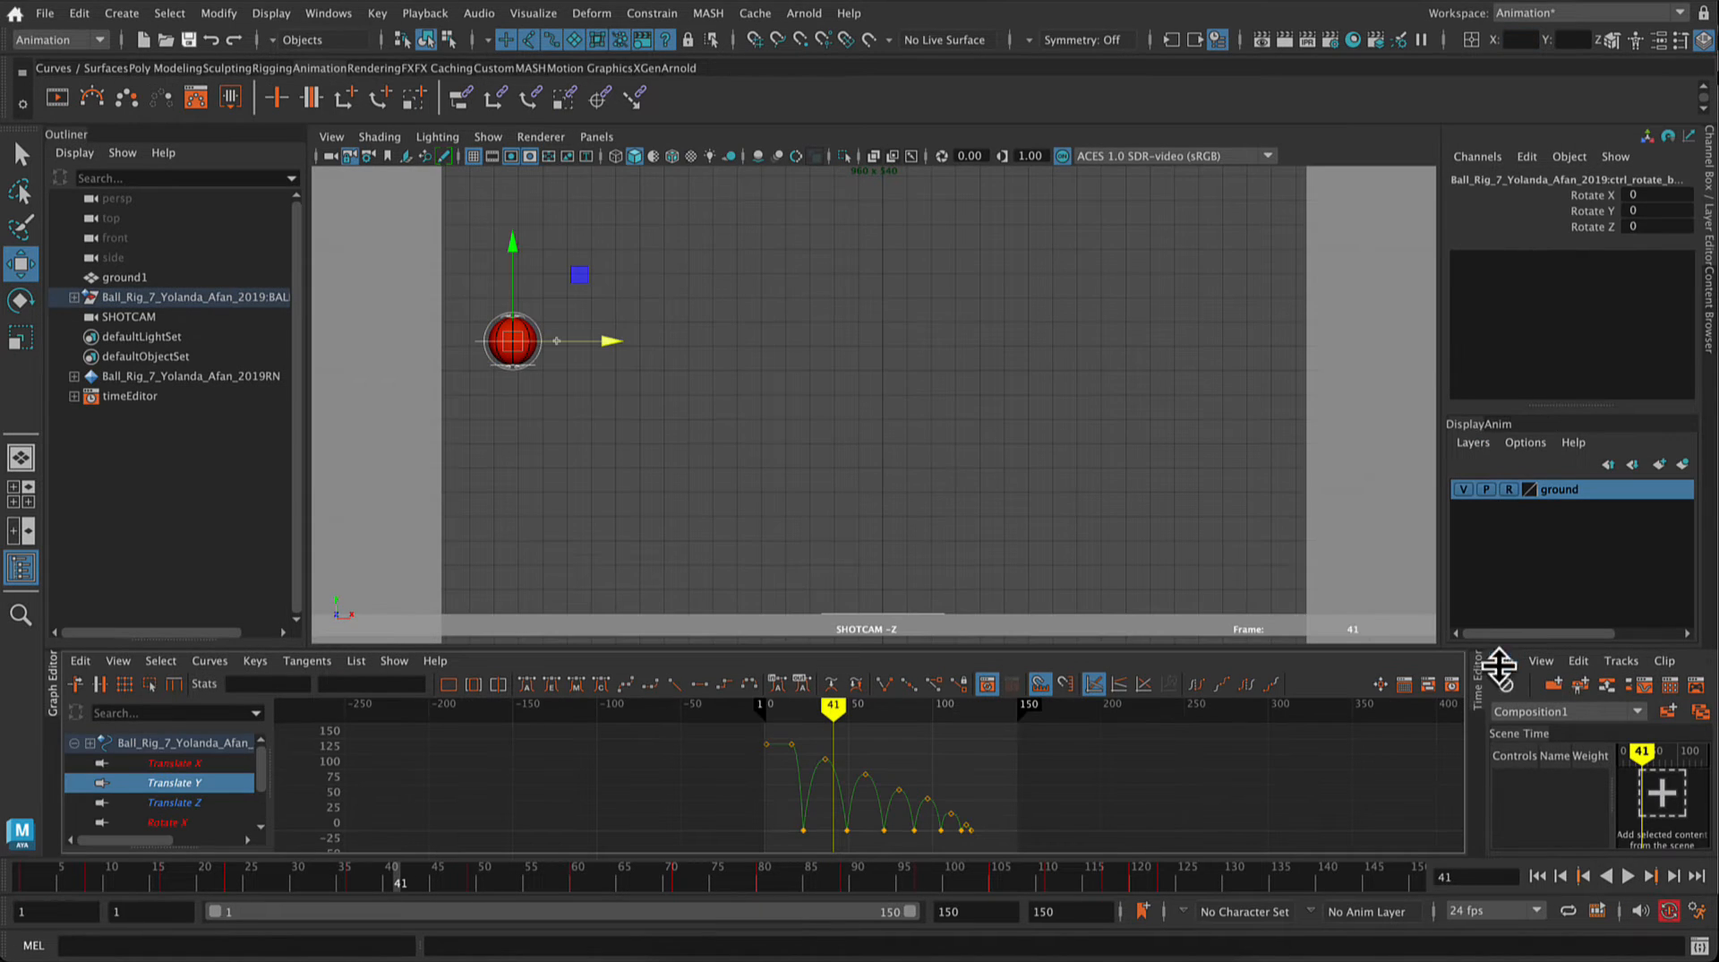
Step: Play back the animation to check the sharpened bounces and stop it
{"action": "left_click", "coordinate": [1628, 875]}
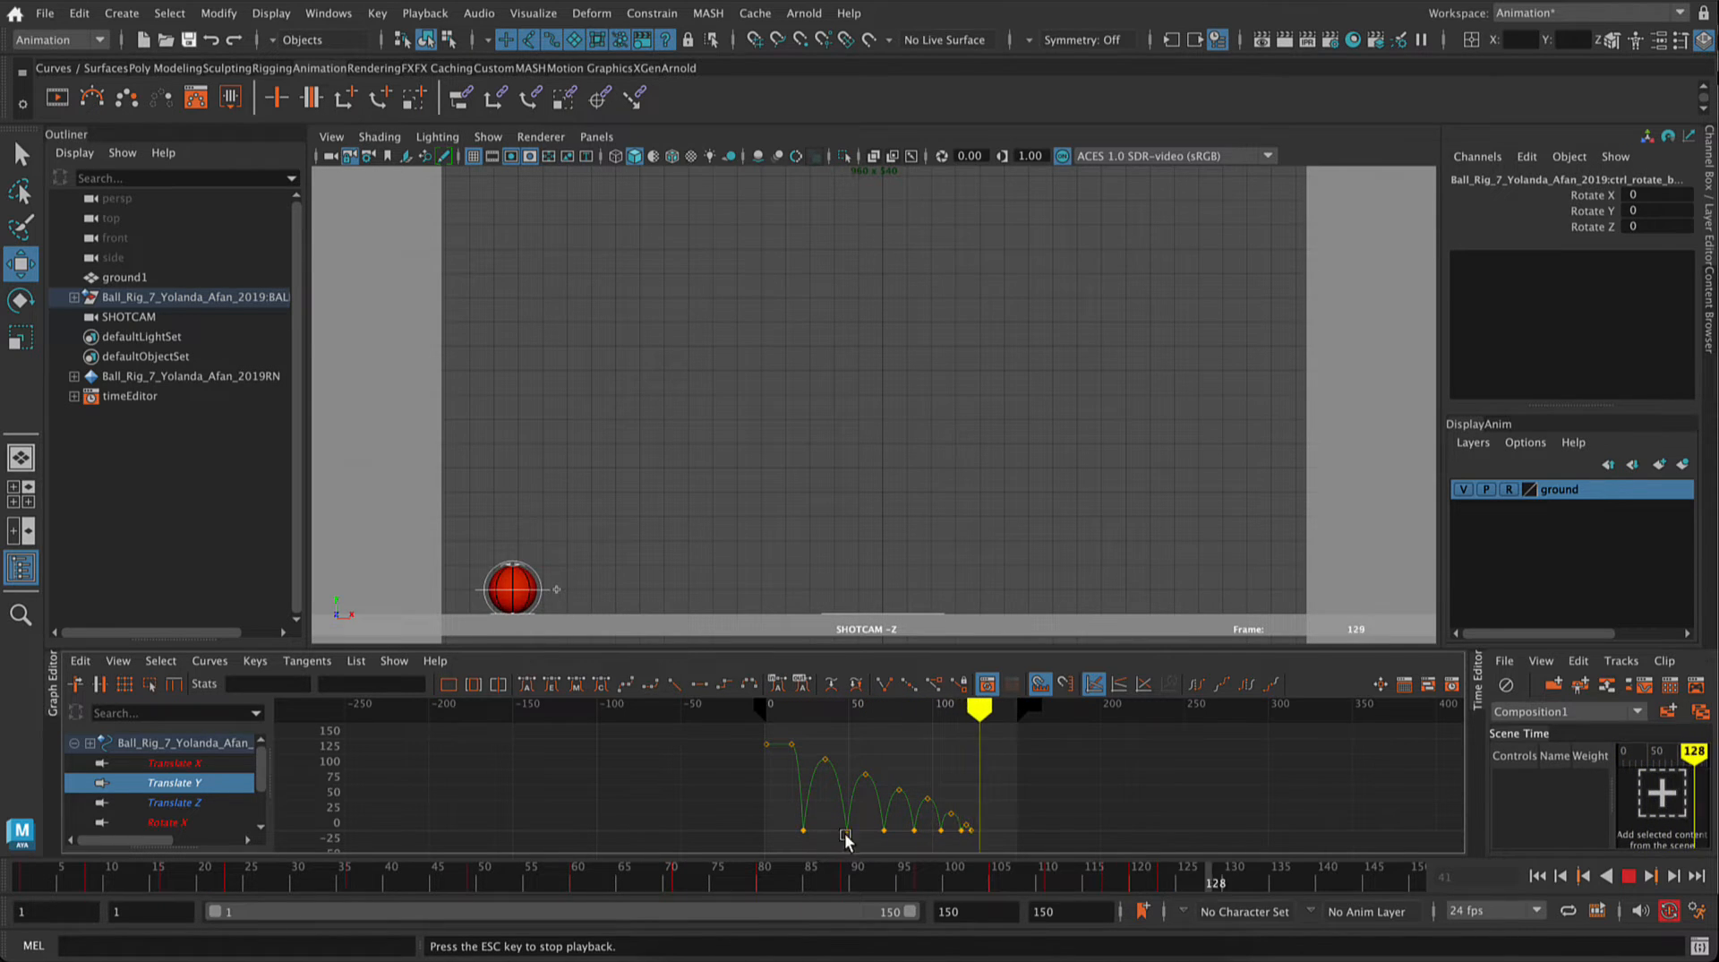
{"action": "left_click", "coordinate": [1629, 876]}
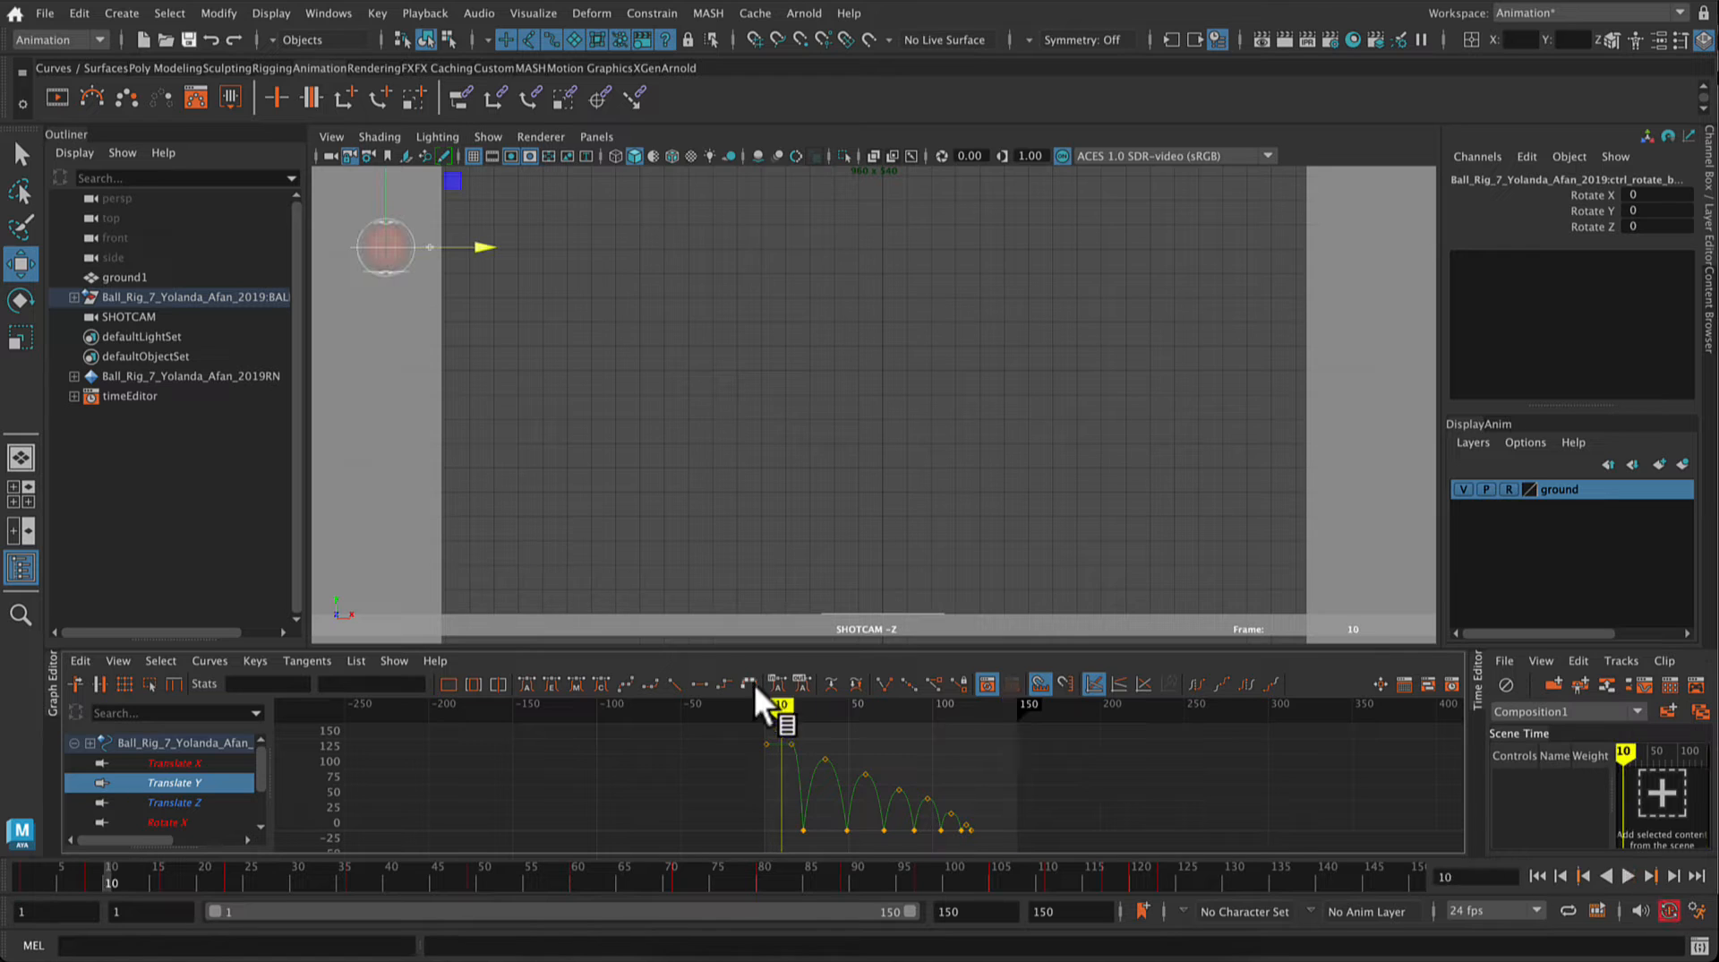
Step: Enlarge the docked Graph Editor's height and fit the whole Translate Y curve in its view
{"action": "scroll", "coordinate": [812, 749], "scroll_direction": "up", "scroll_amount": 5}
{"action": "scroll", "coordinate": [907, 772], "scroll_direction": "down", "scroll_amount": 3}
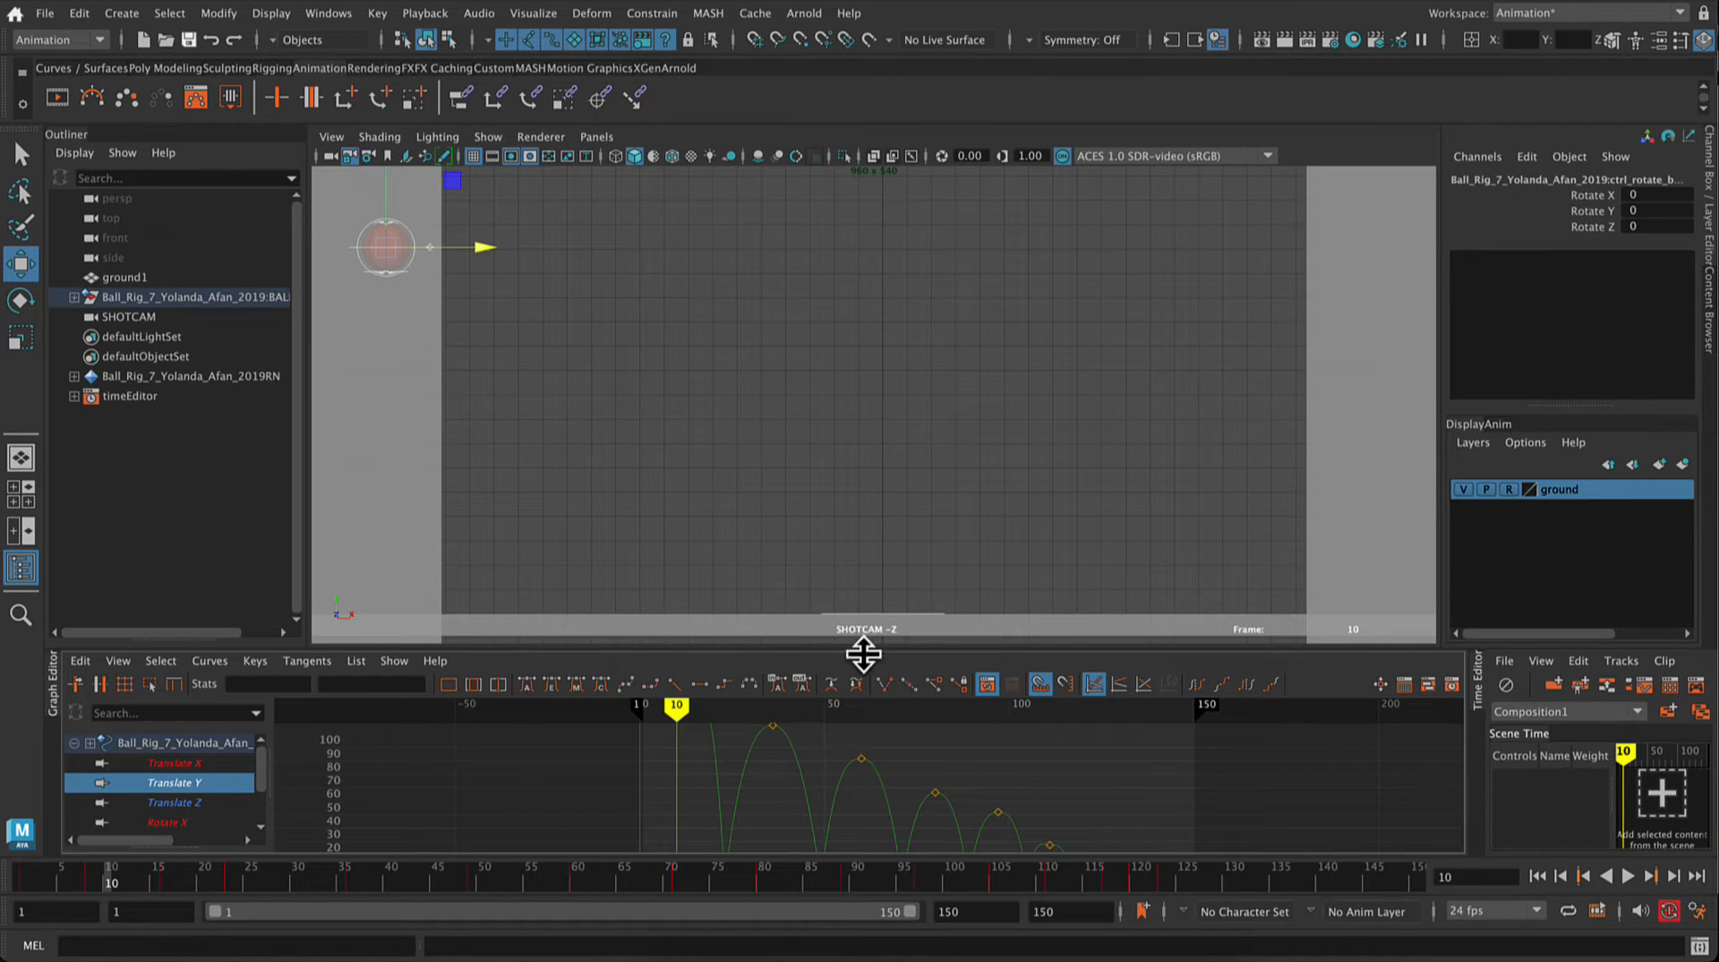
{"action": "left_click_drag", "start_coordinate": [862, 651], "coordinate": [857, 537]}
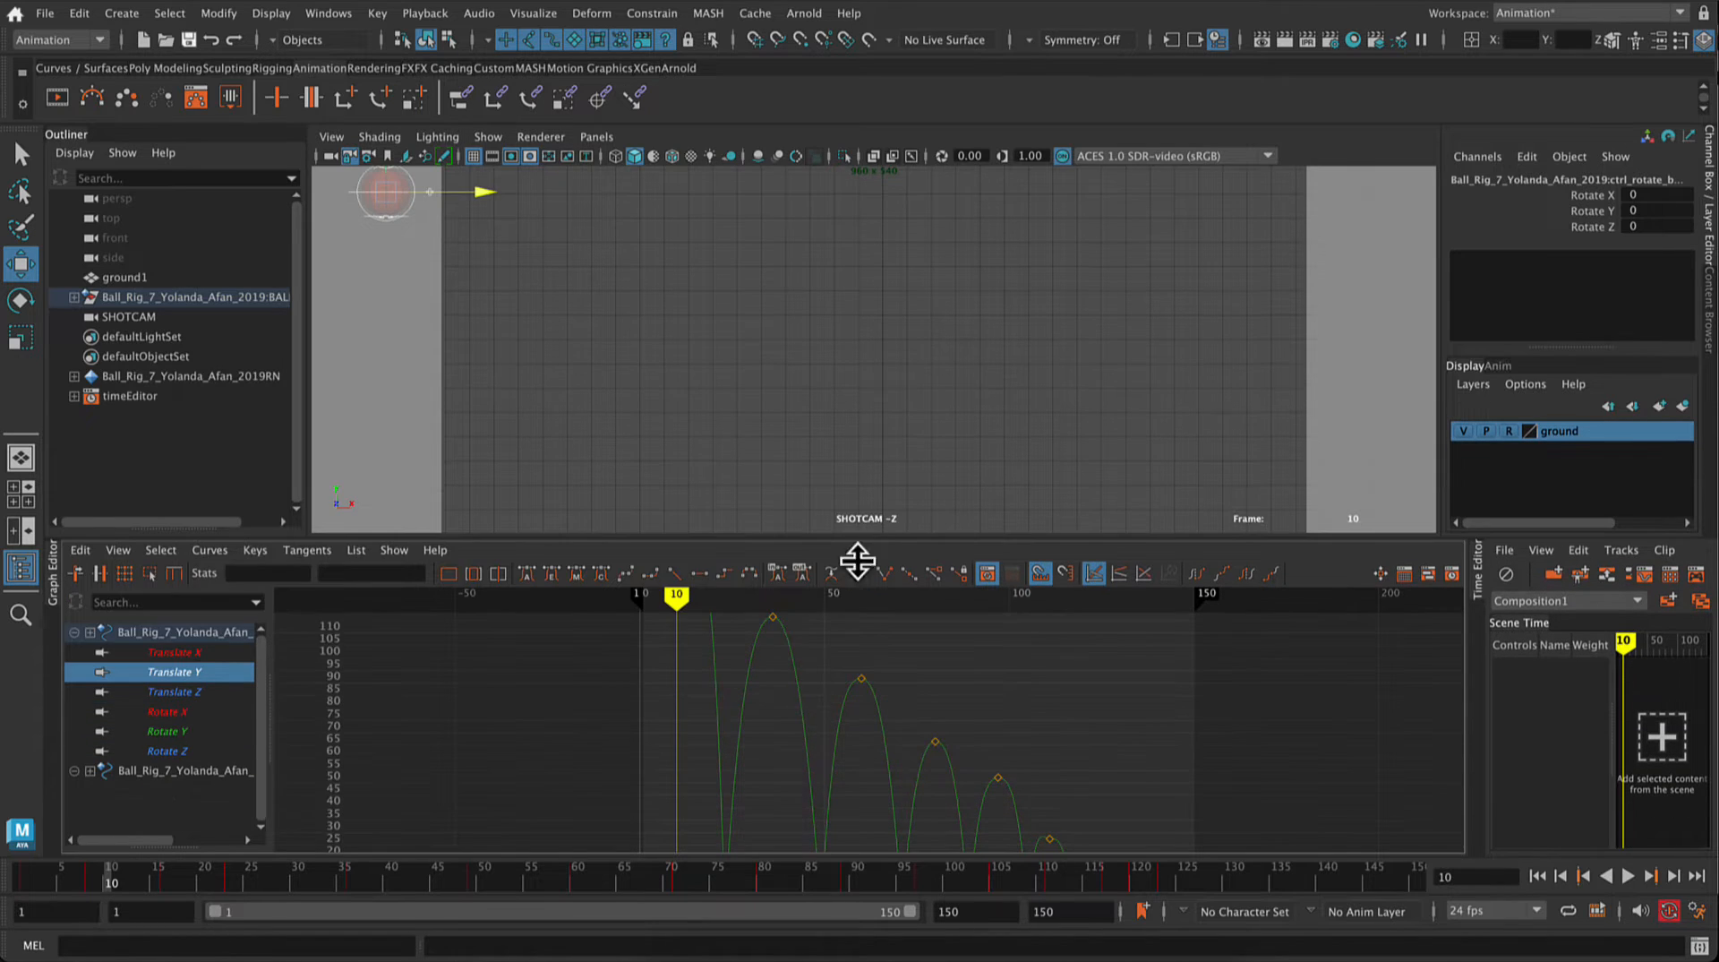
{"action": "scroll", "coordinate": [797, 754], "scroll_direction": "up", "scroll_amount": 3}
{"action": "scroll", "coordinate": [797, 754], "scroll_direction": "up", "scroll_amount": 3}
{"action": "key", "text": "a"}
{"action": "scroll", "coordinate": [761, 707], "scroll_direction": "down", "scroll_amount": 2}
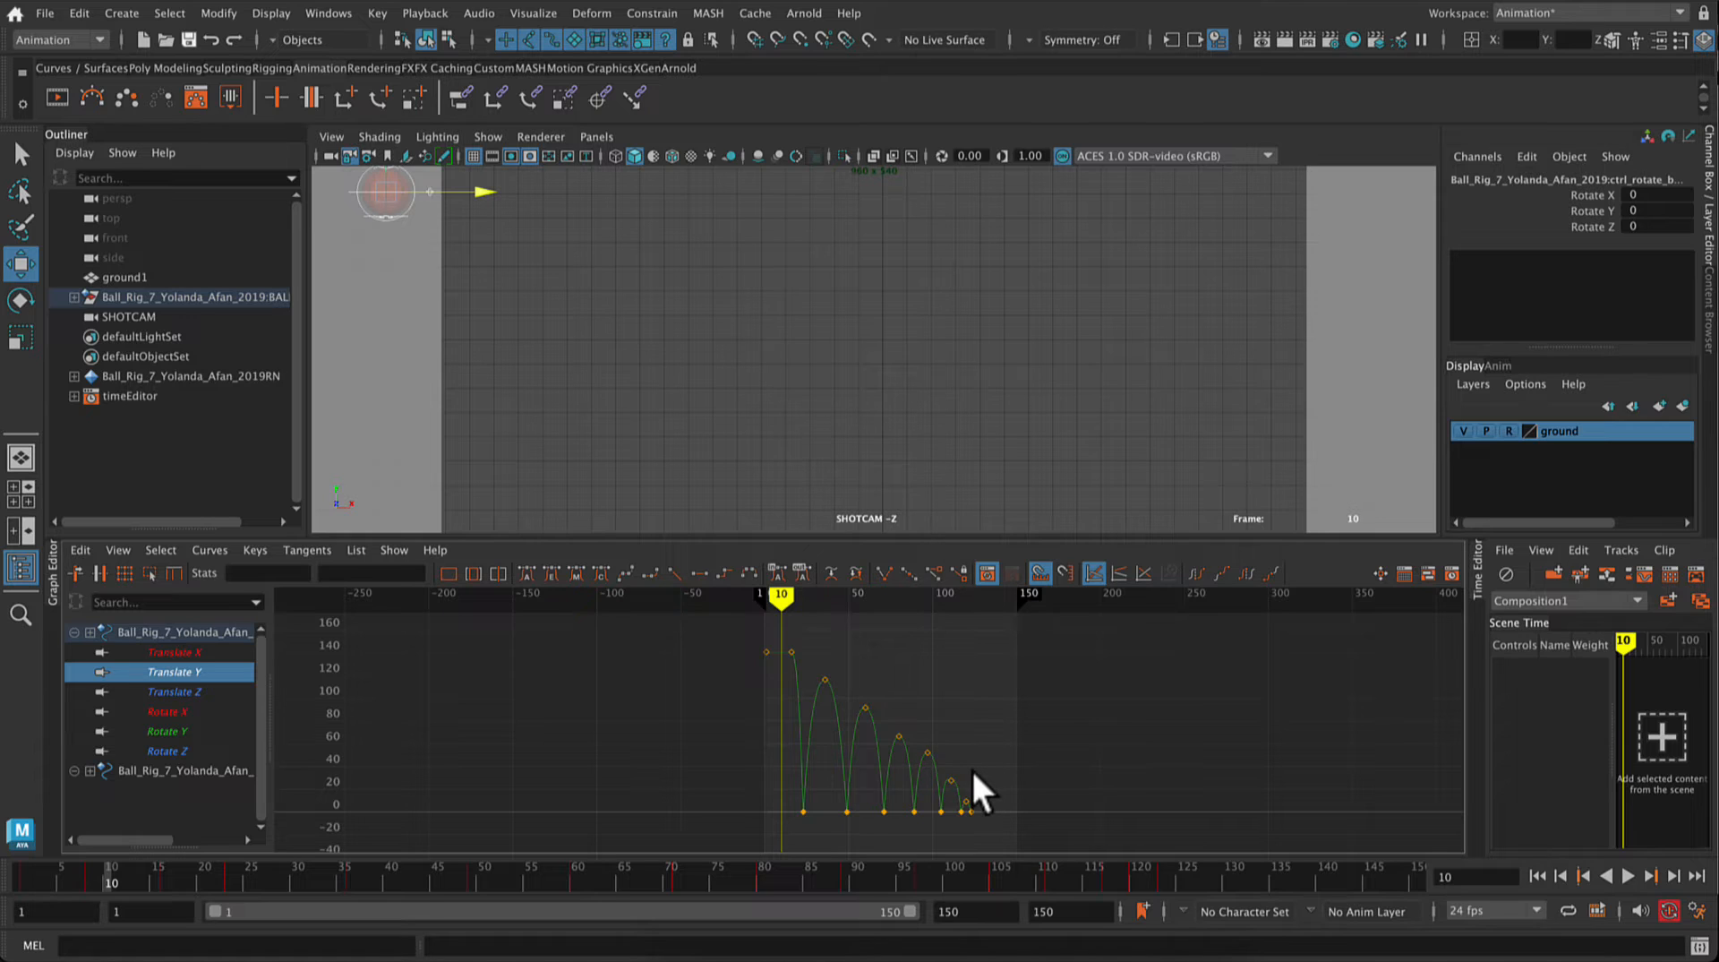
Step: Select the bounce peak keys at frames 36 and 60 and convert the Translate Y curve to weighted tangents
{"action": "key", "text": "f"}
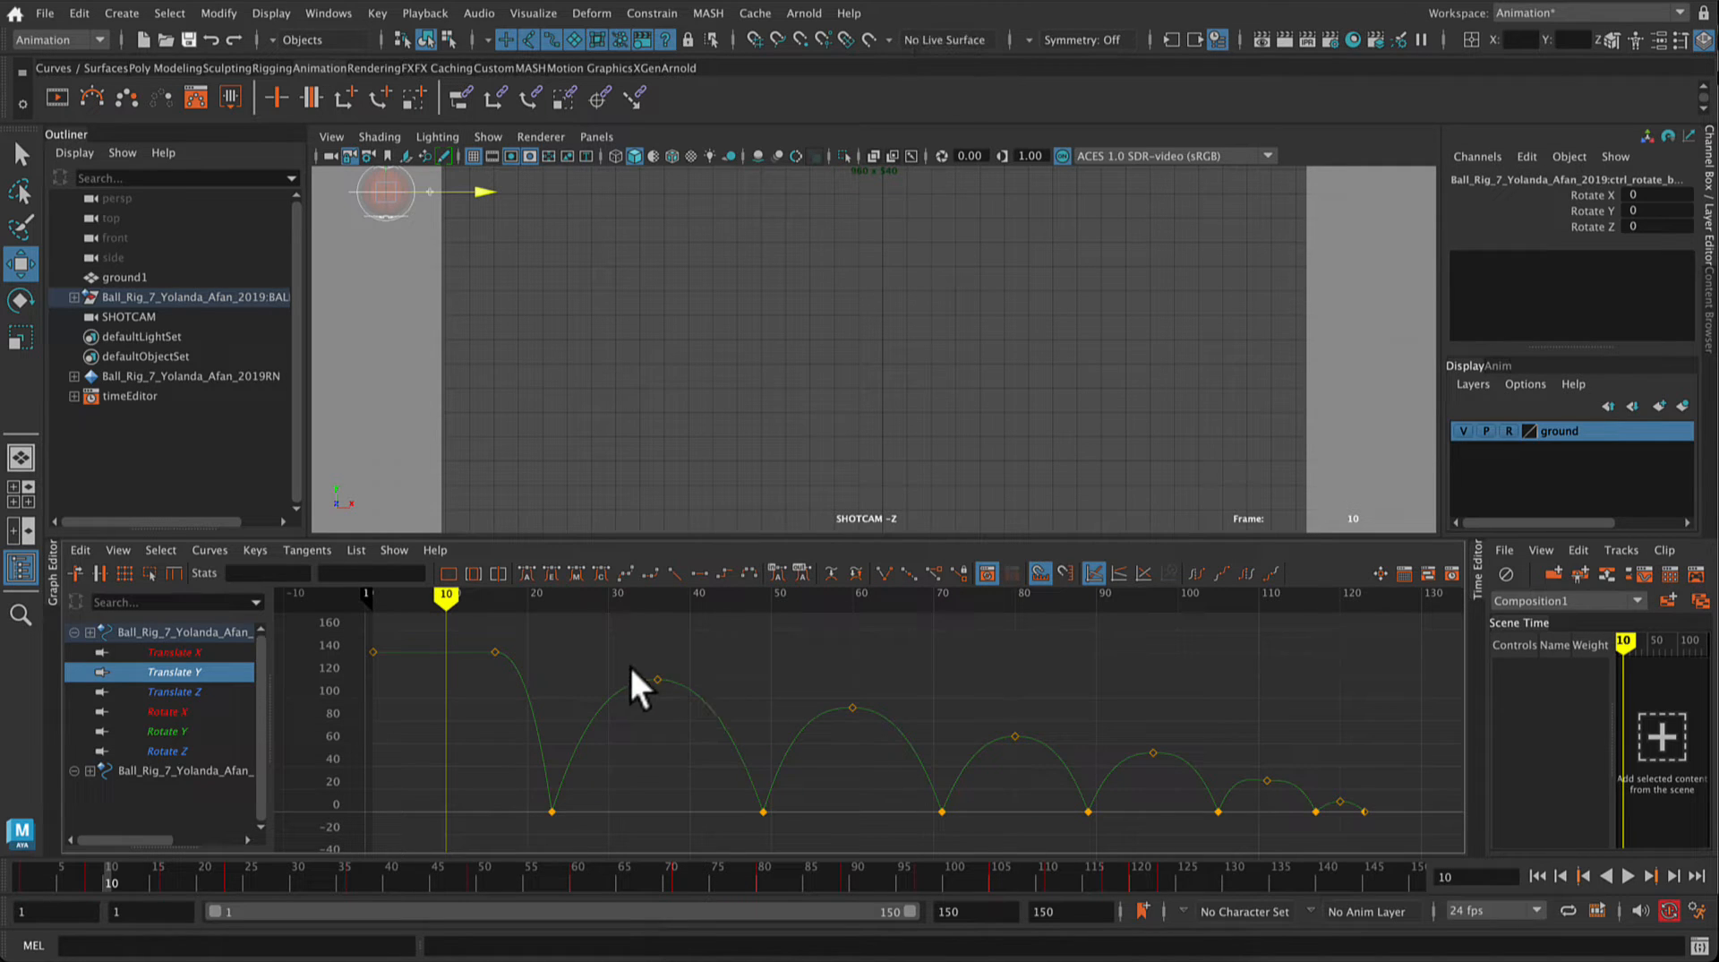
{"action": "left_click_drag", "start_coordinate": [631, 666], "coordinate": [693, 716]}
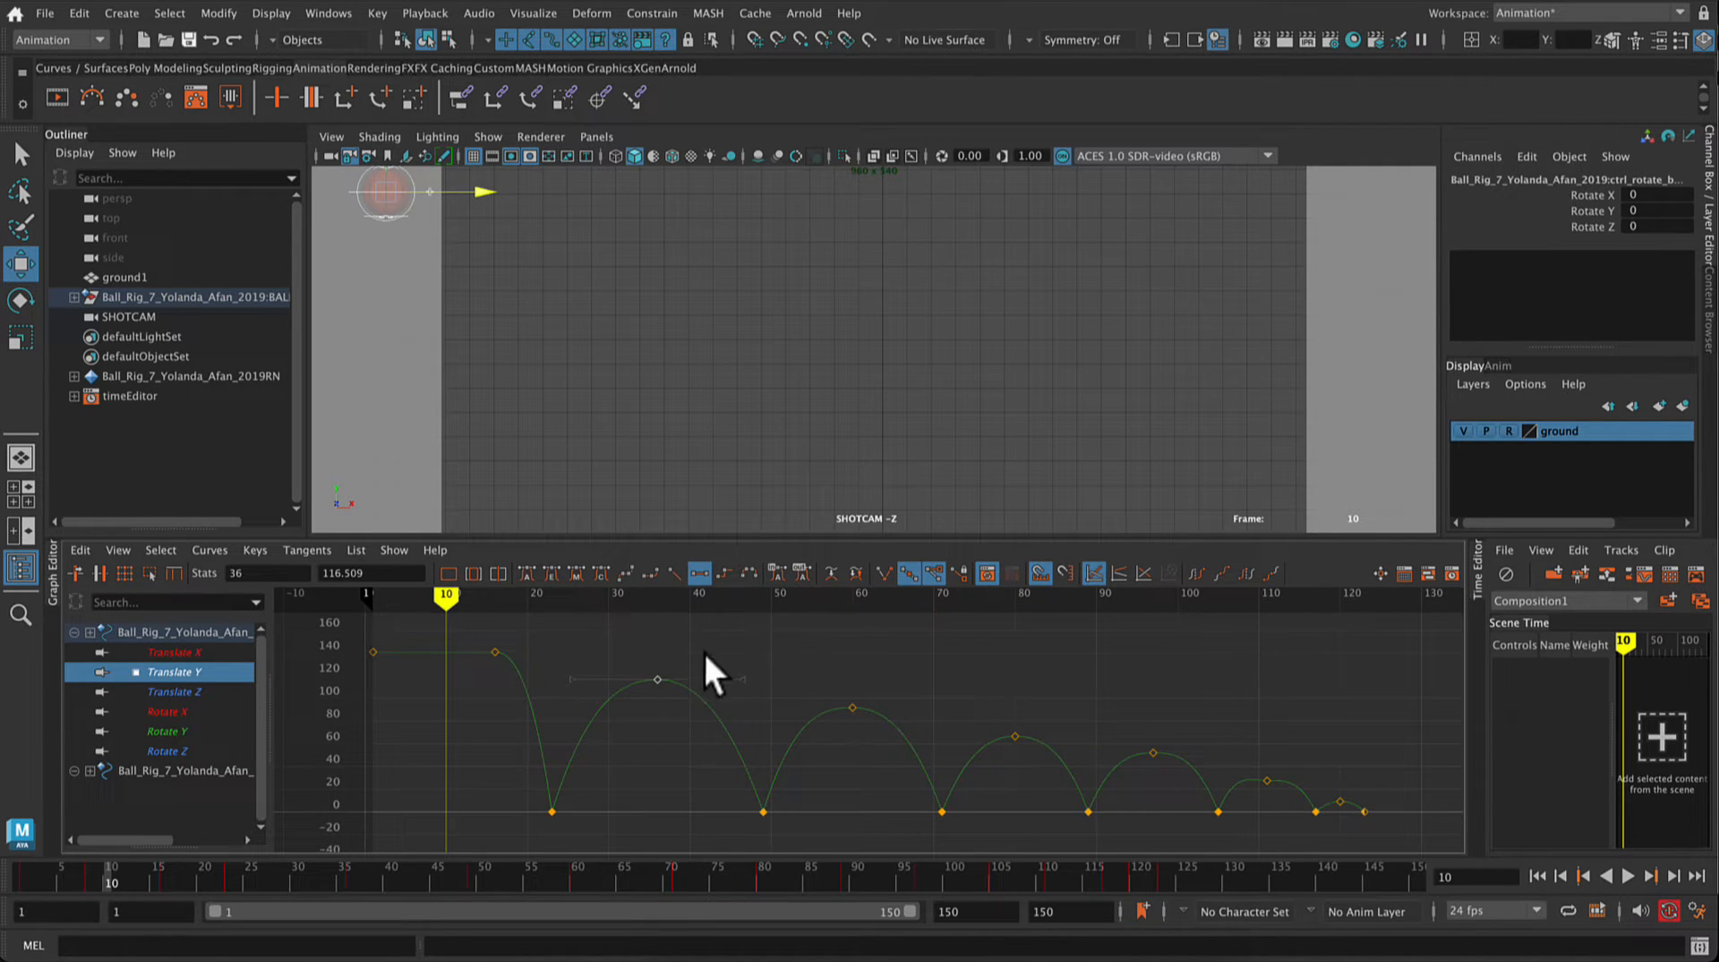
{"action": "left_click", "coordinate": [648, 647]}
{"action": "left_click_drag", "start_coordinate": [642, 660], "coordinate": [1408, 790]}
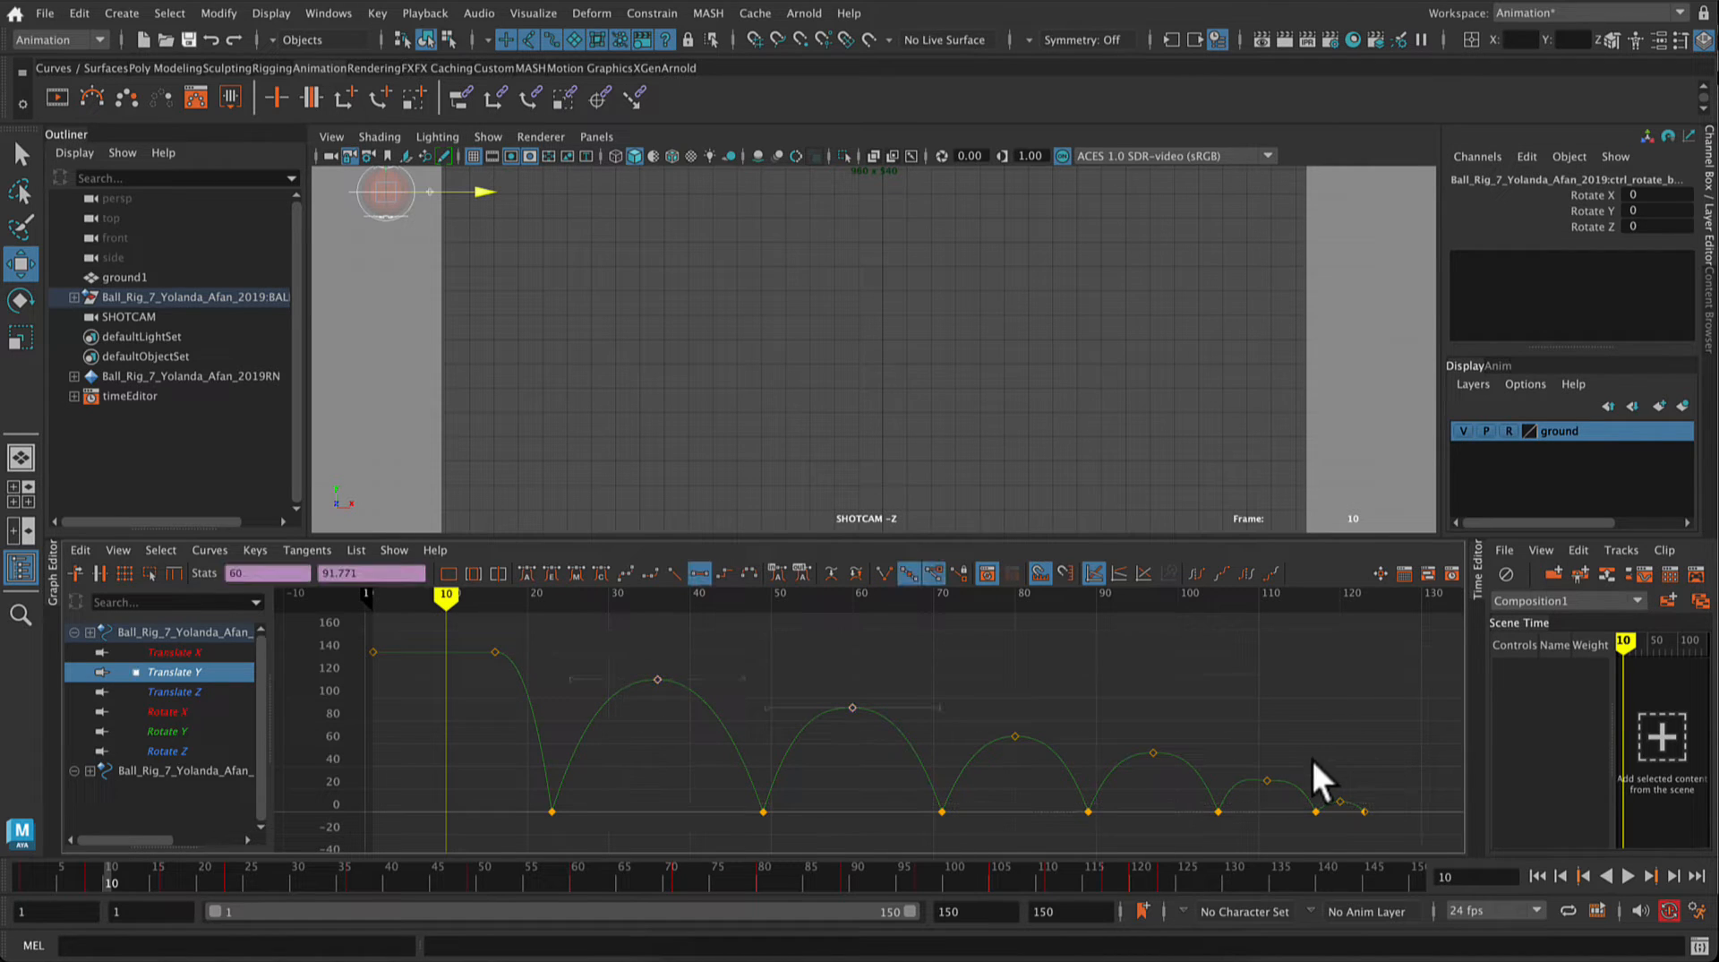
{"action": "left_click", "coordinate": [1268, 782]}
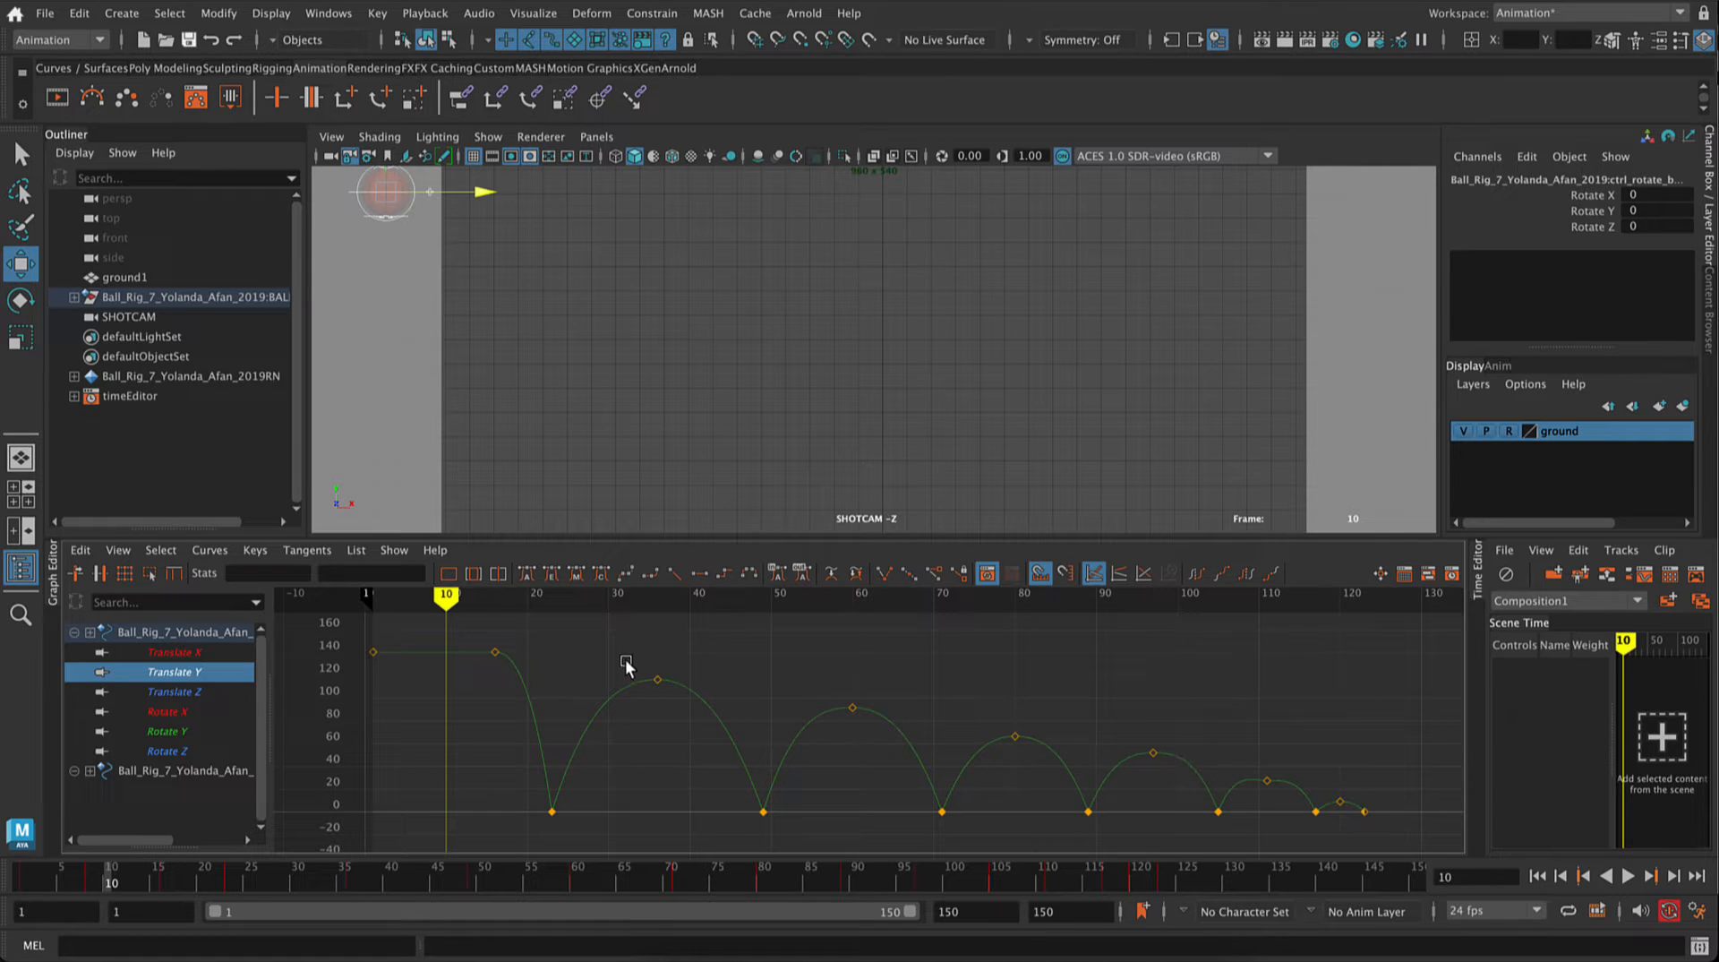
{"action": "left_click", "coordinate": [652, 680]}
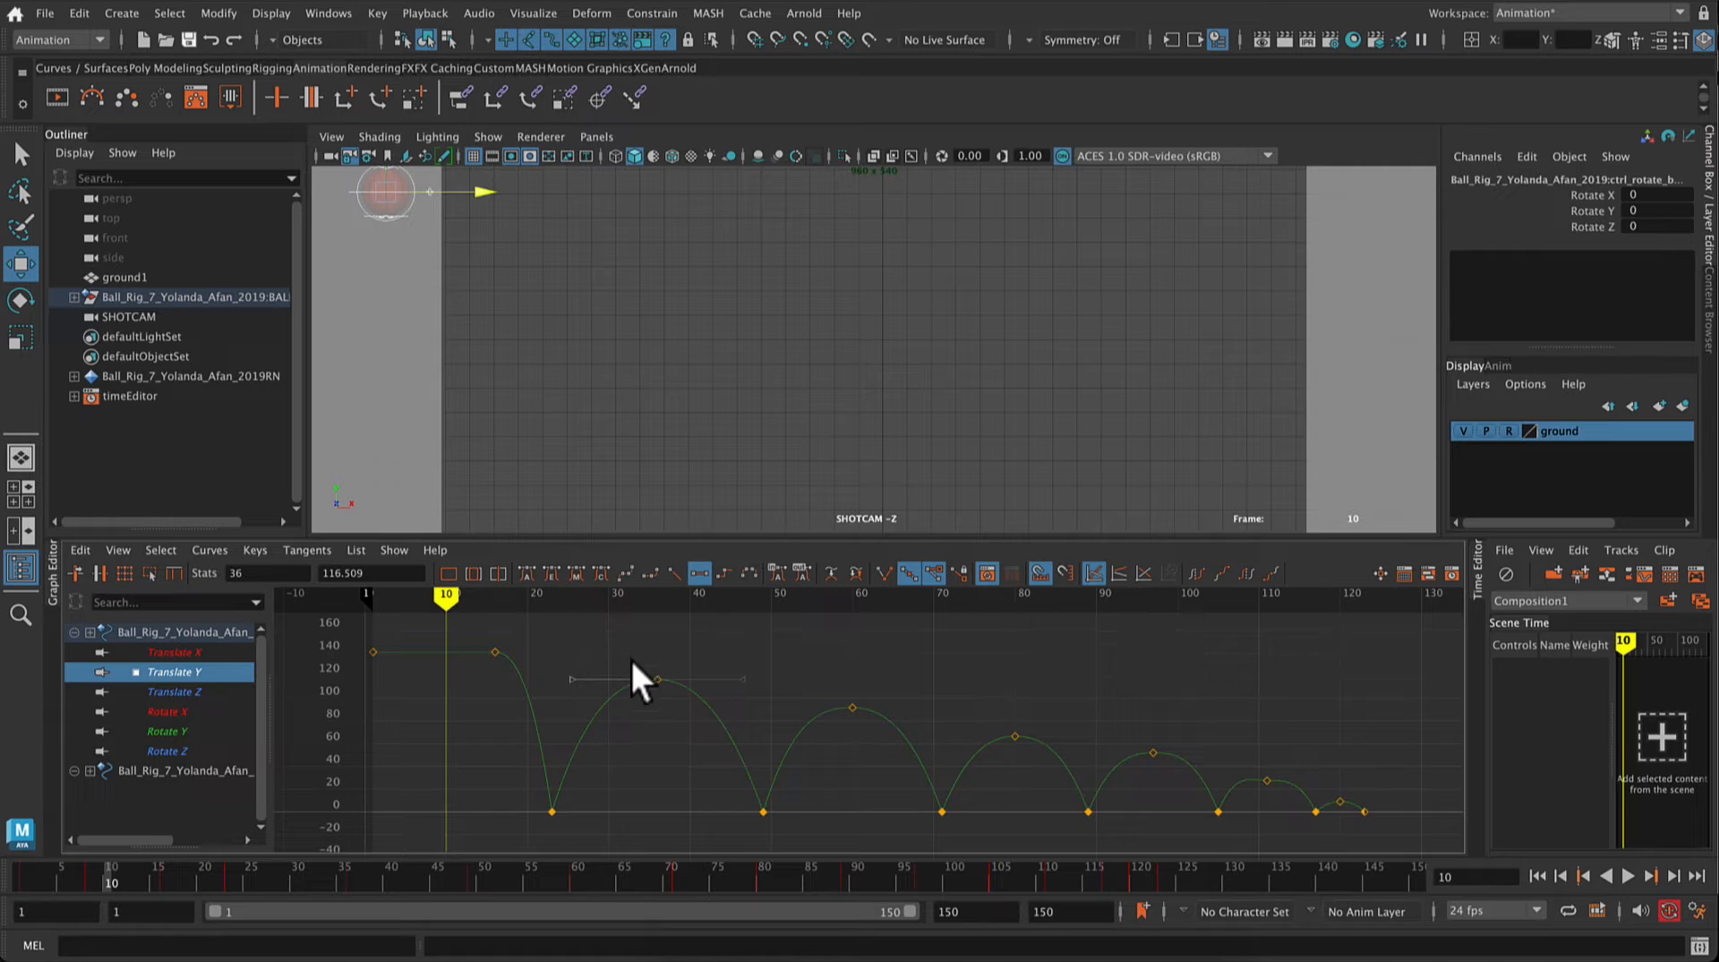
{"action": "left_click_drag", "start_coordinate": [722, 716], "coordinate": [897, 736]}
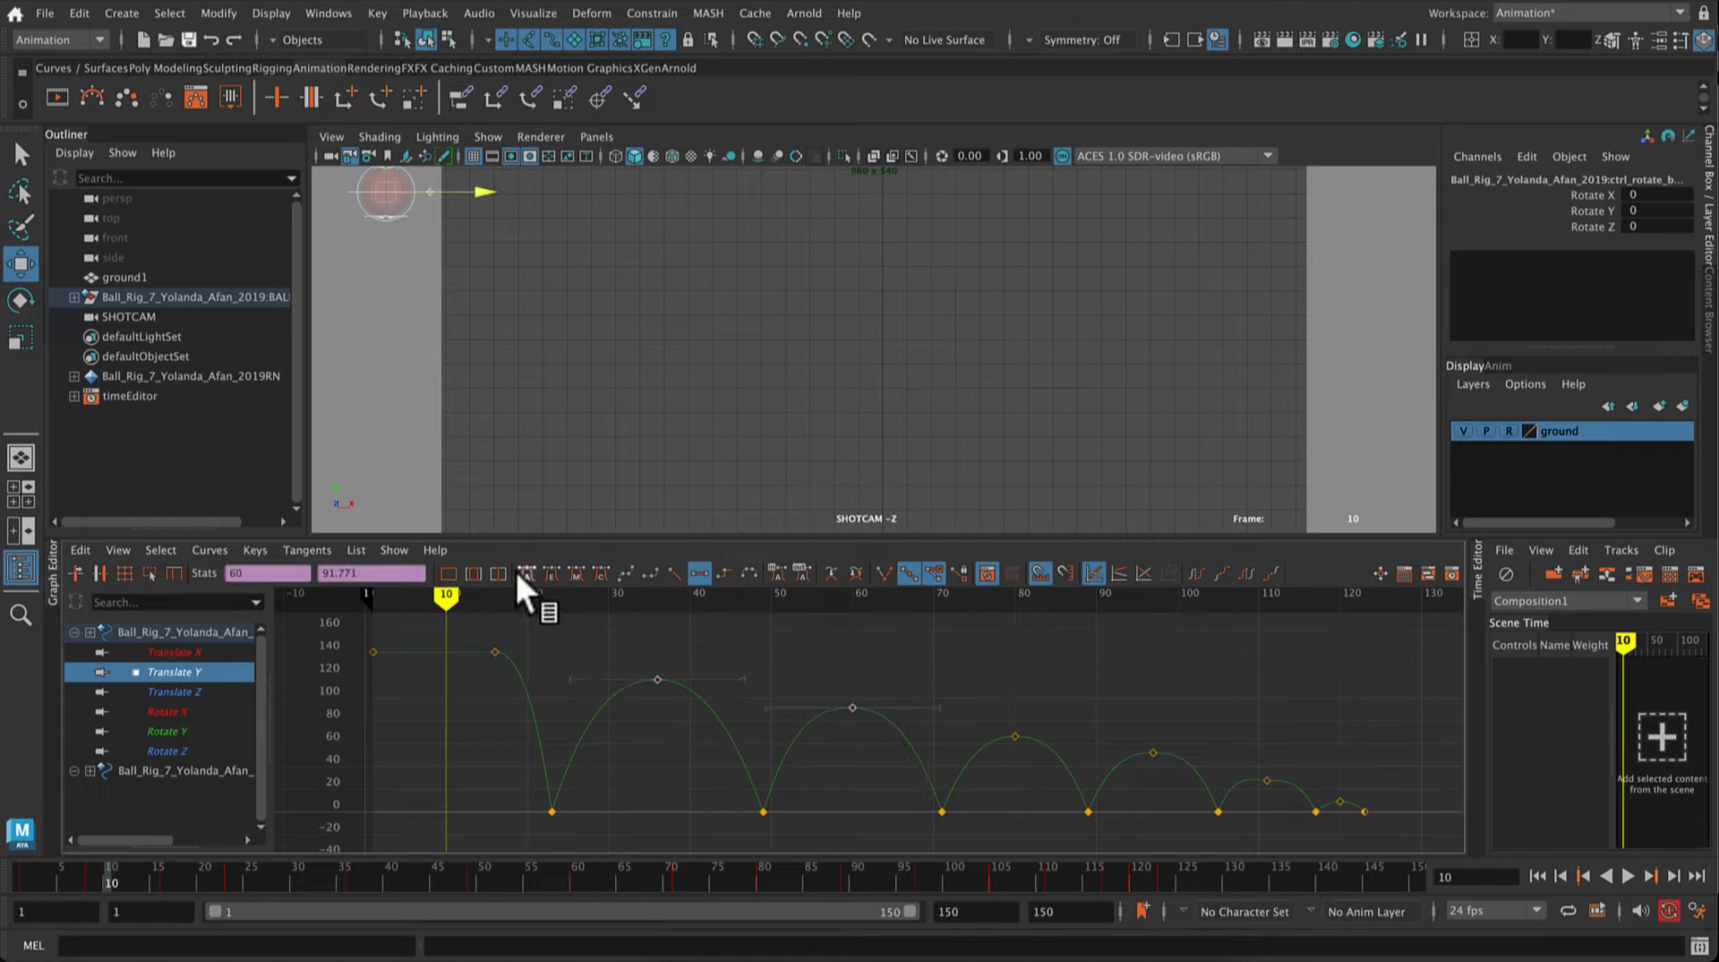
{"action": "left_click", "coordinate": [327, 553]}
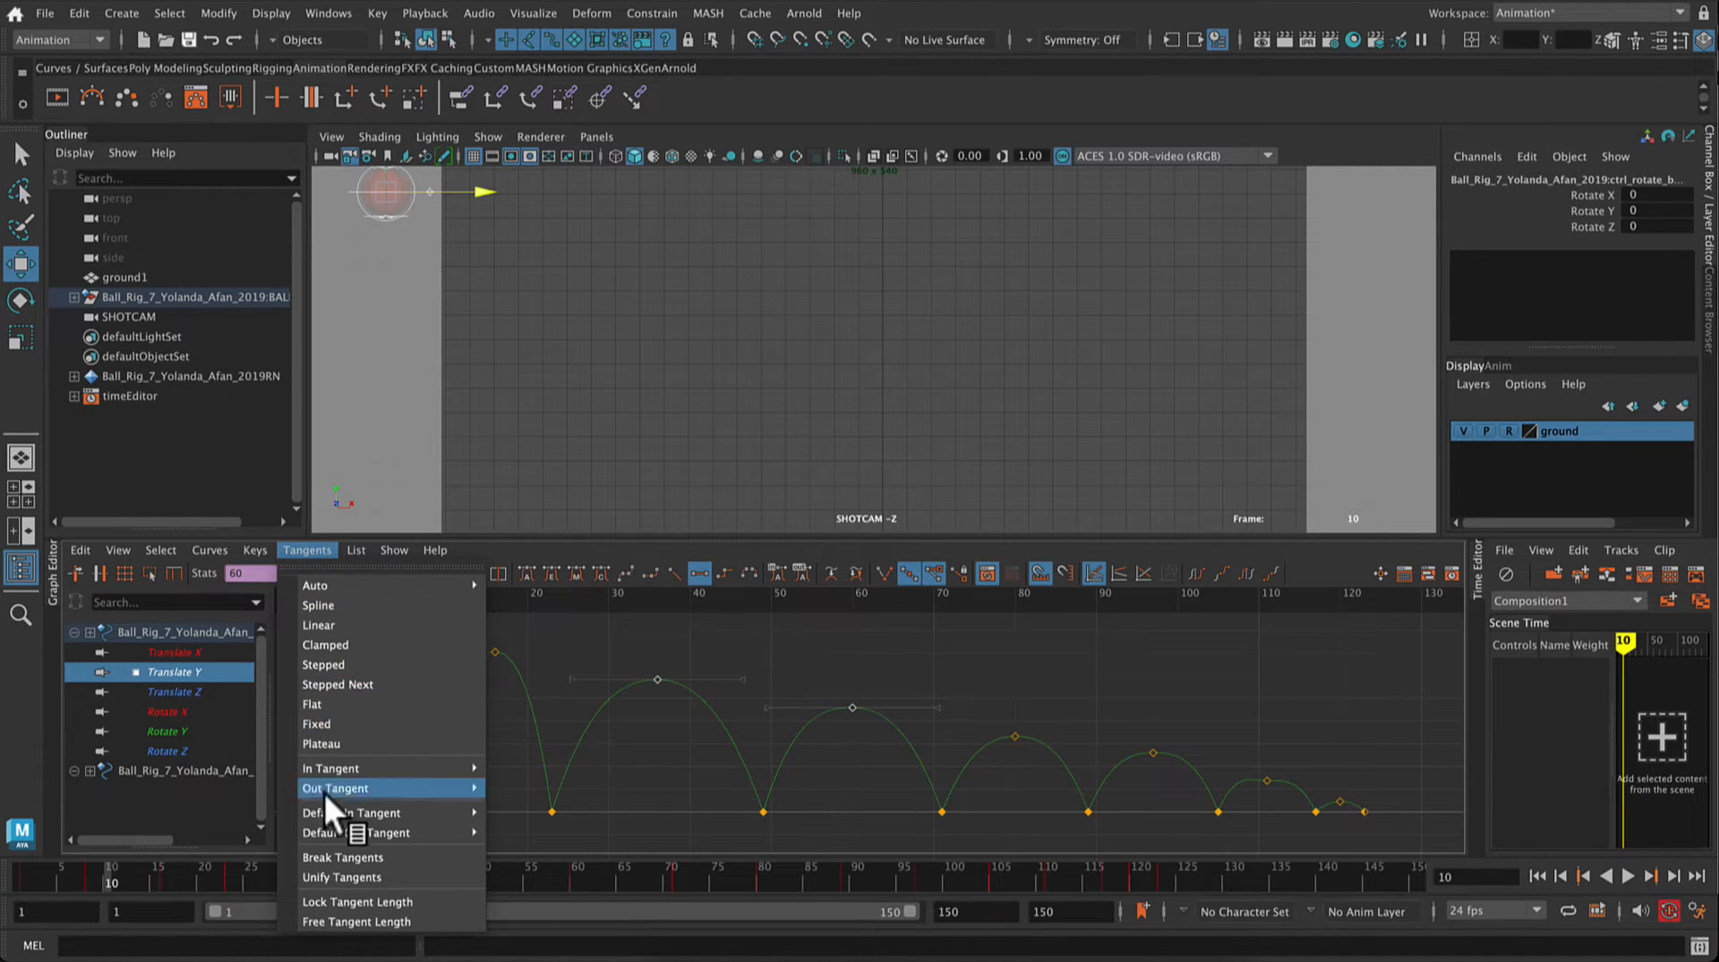
{"action": "mouse_move", "coordinate": [236, 550]}
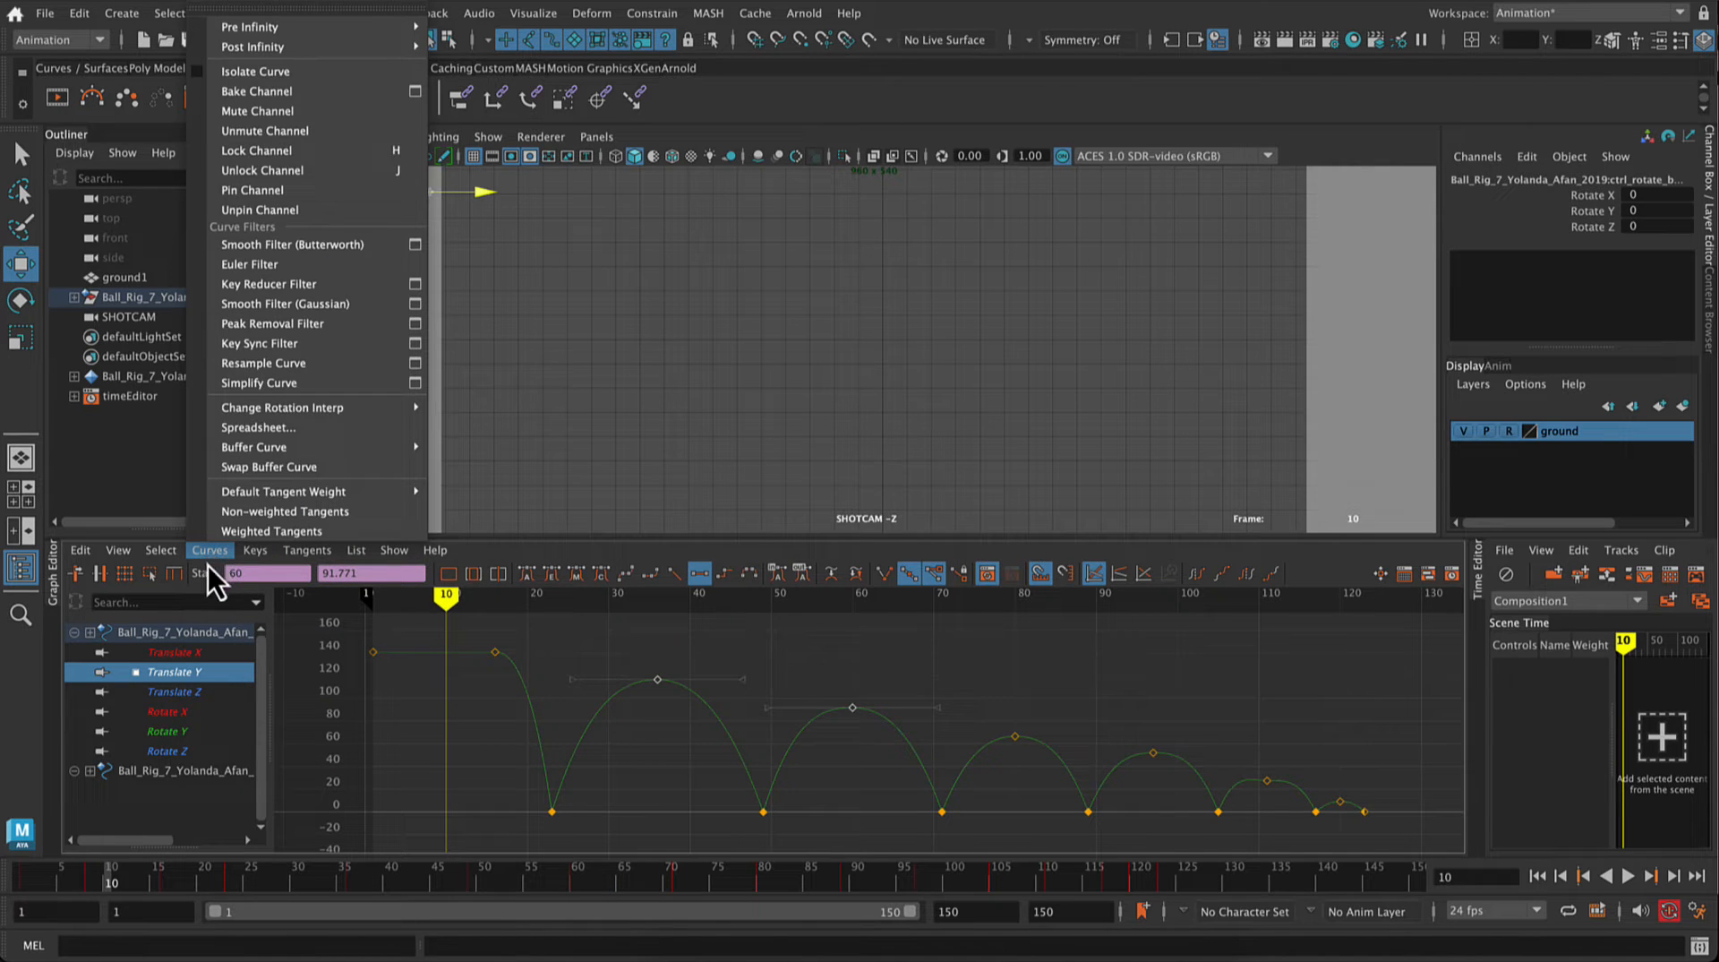
{"action": "left_click", "coordinate": [256, 531]}
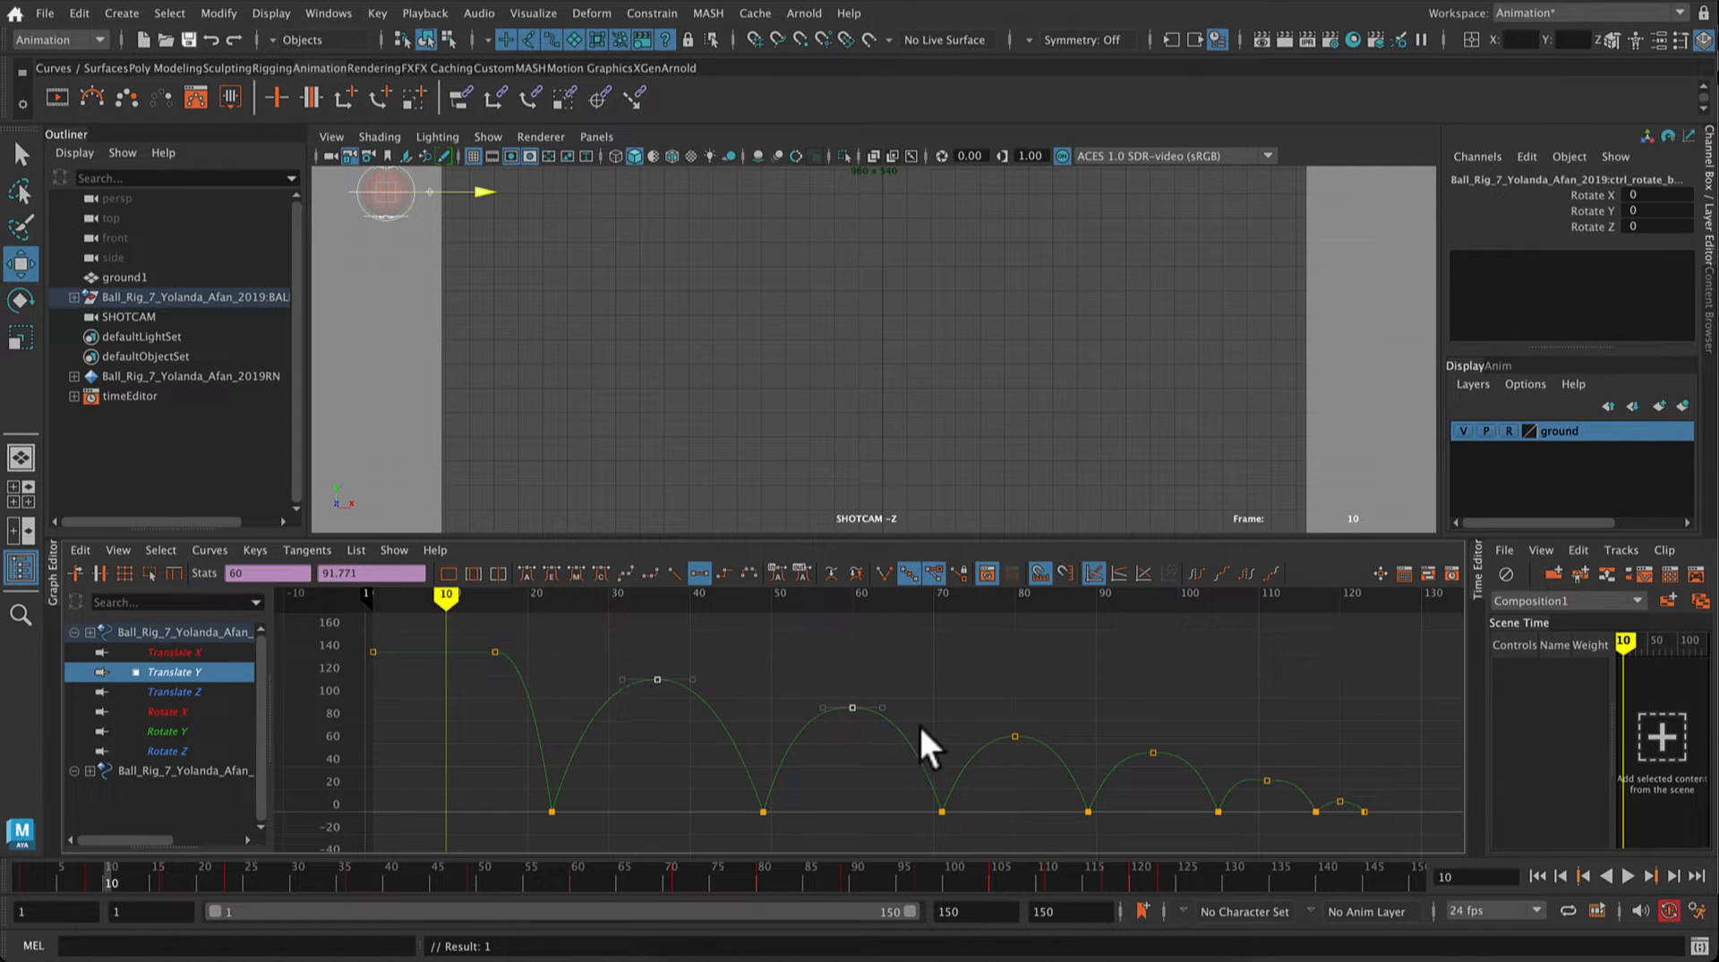
Step: Free the tangent length of the frame 36 peak key and lengthen its handles to widen the top of the first bounce arc
{"action": "left_click", "coordinate": [1015, 736]}
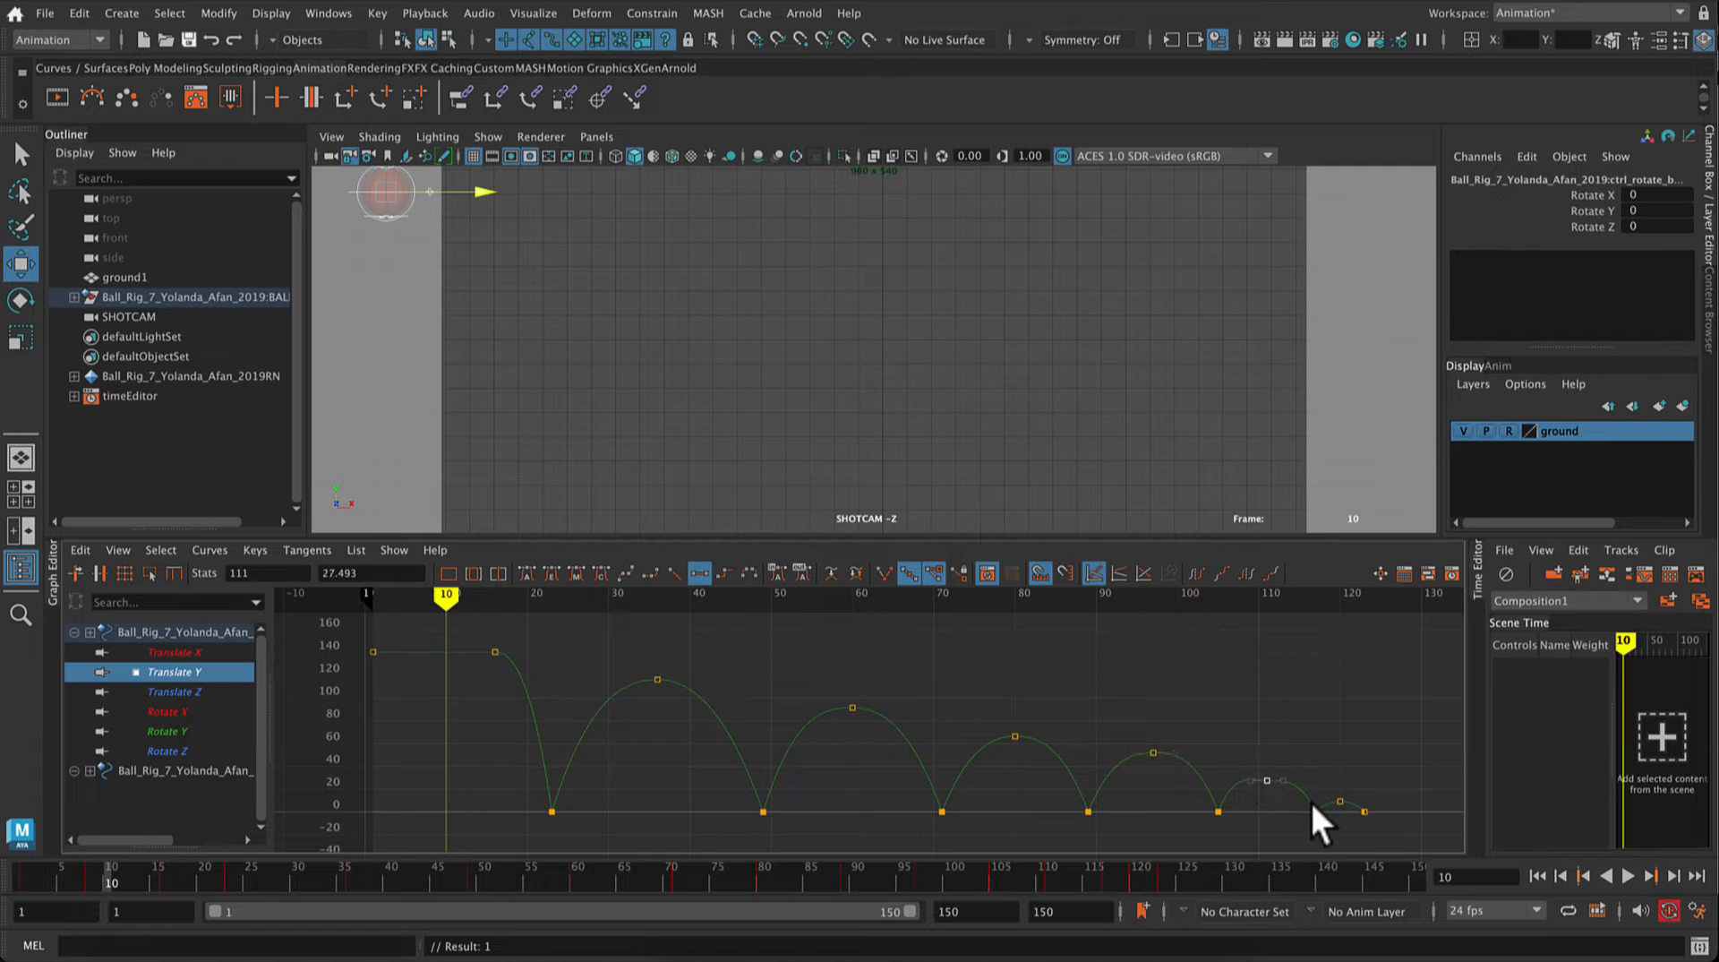
{"action": "left_click", "coordinate": [1340, 801]}
{"action": "left_click", "coordinate": [969, 692]}
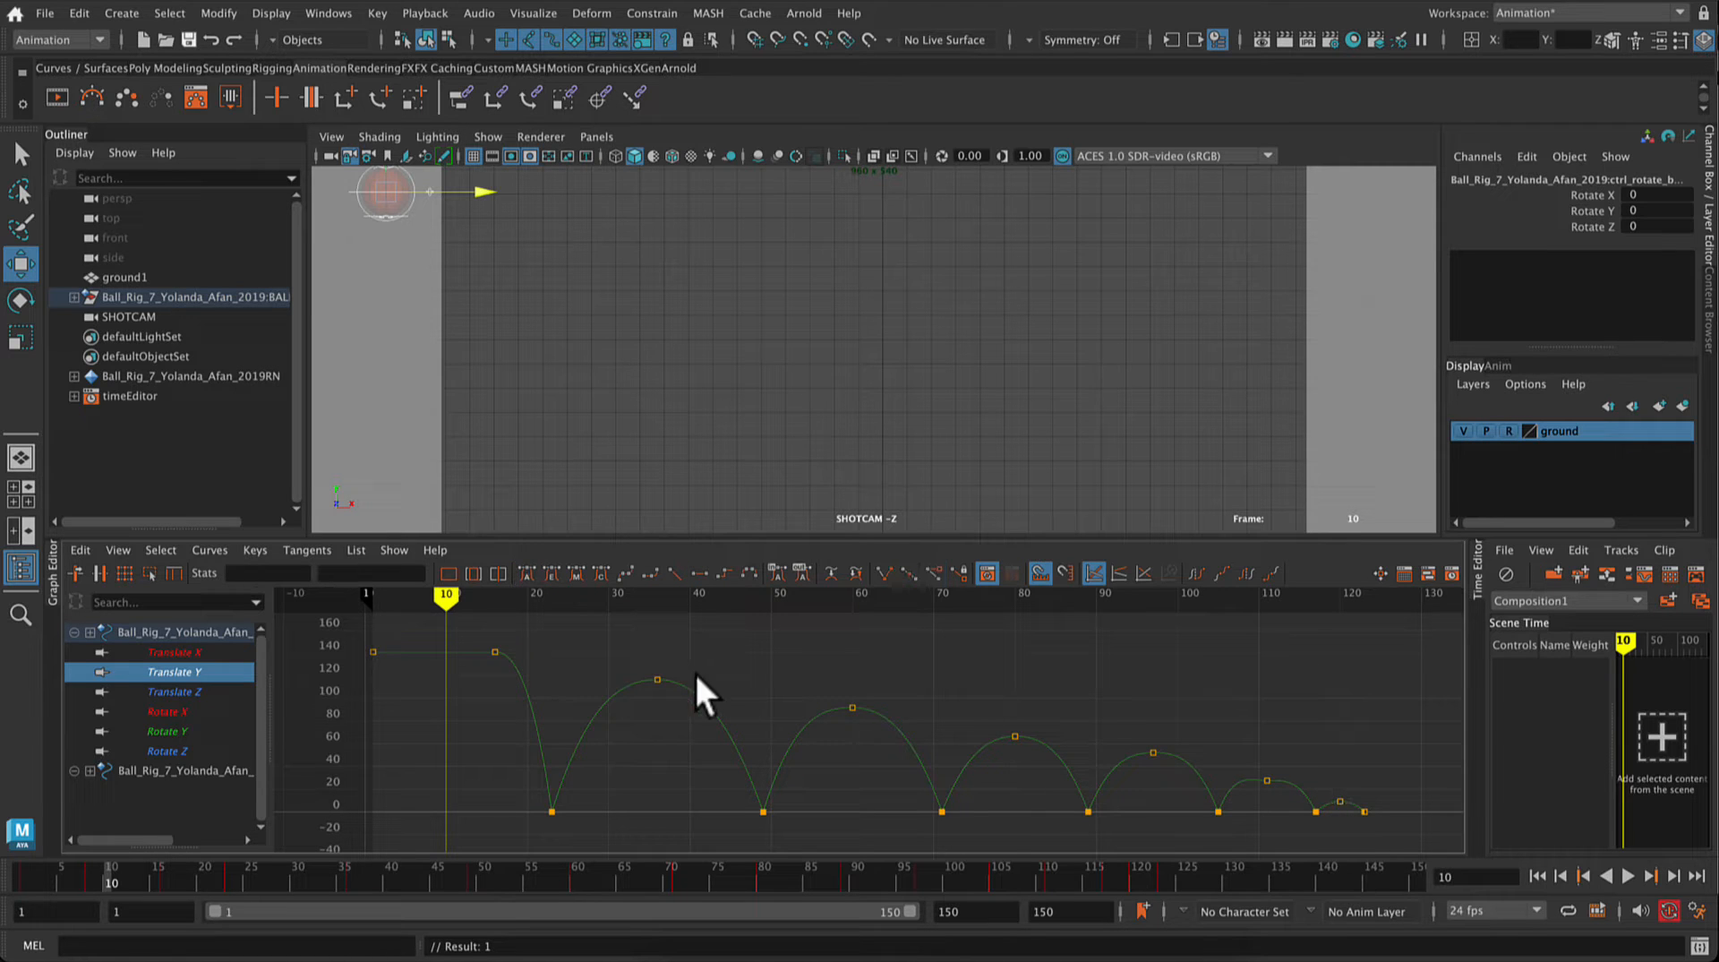
{"action": "left_click_drag", "start_coordinate": [647, 659], "coordinate": [722, 736]}
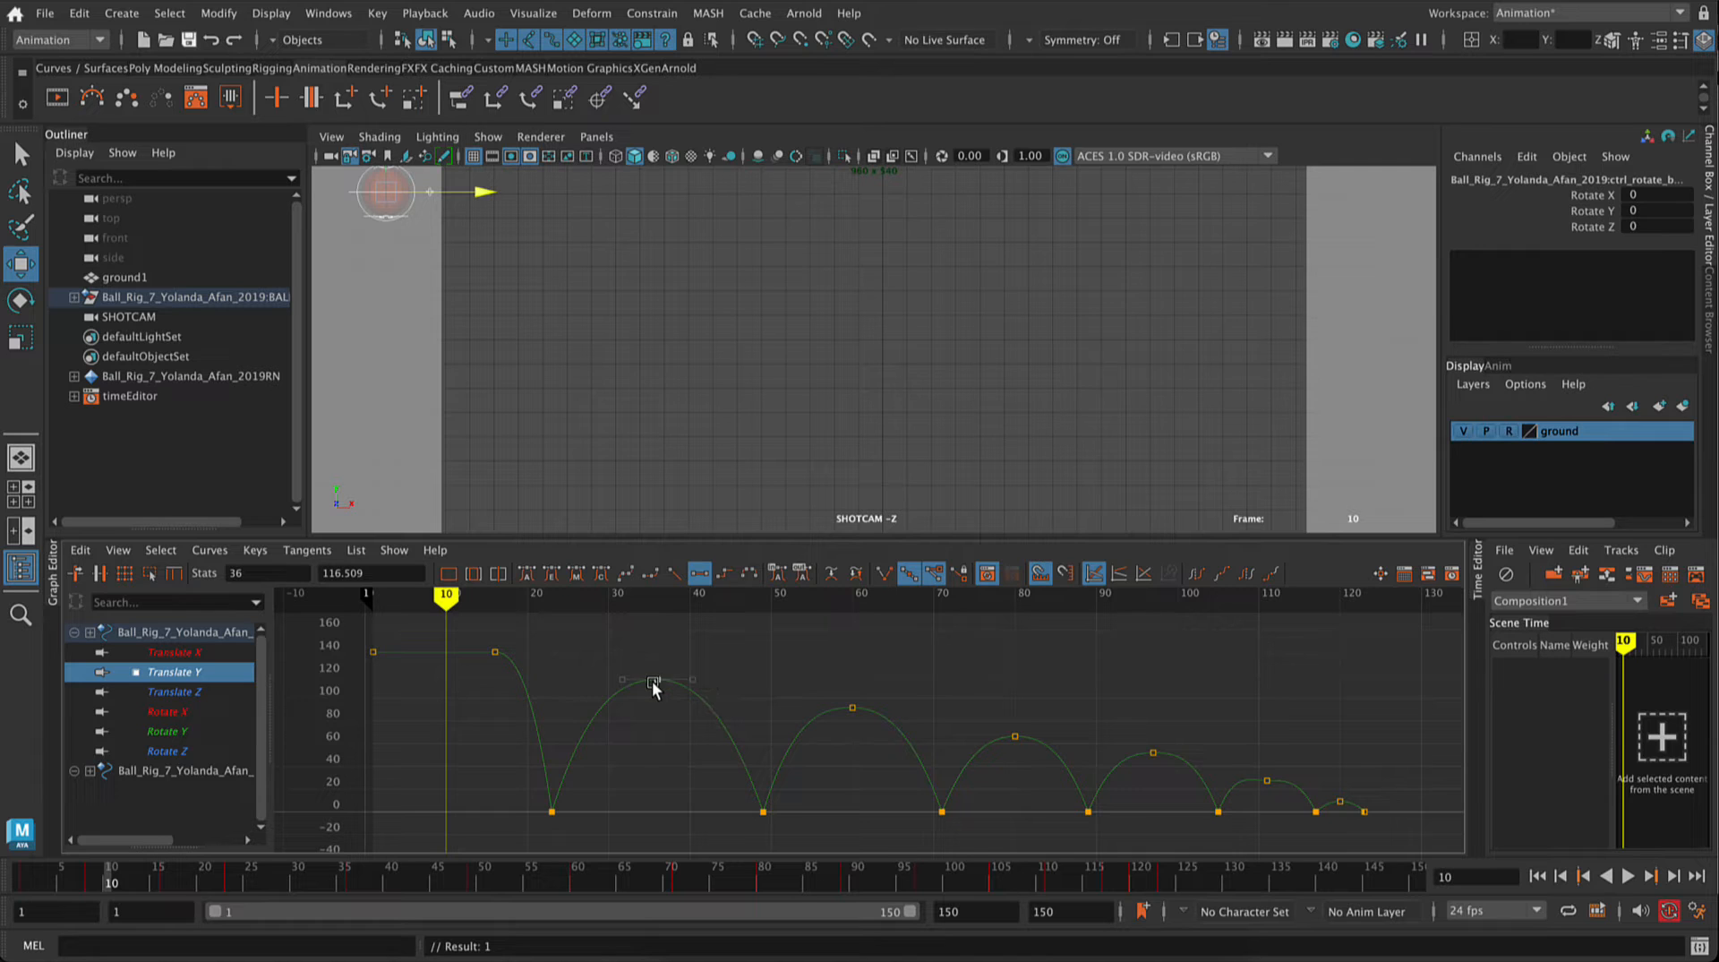
{"action": "scroll", "coordinate": [651, 684], "scroll_direction": "up", "scroll_amount": 5}
{"action": "scroll", "coordinate": [652, 680], "scroll_direction": "down", "scroll_amount": 3}
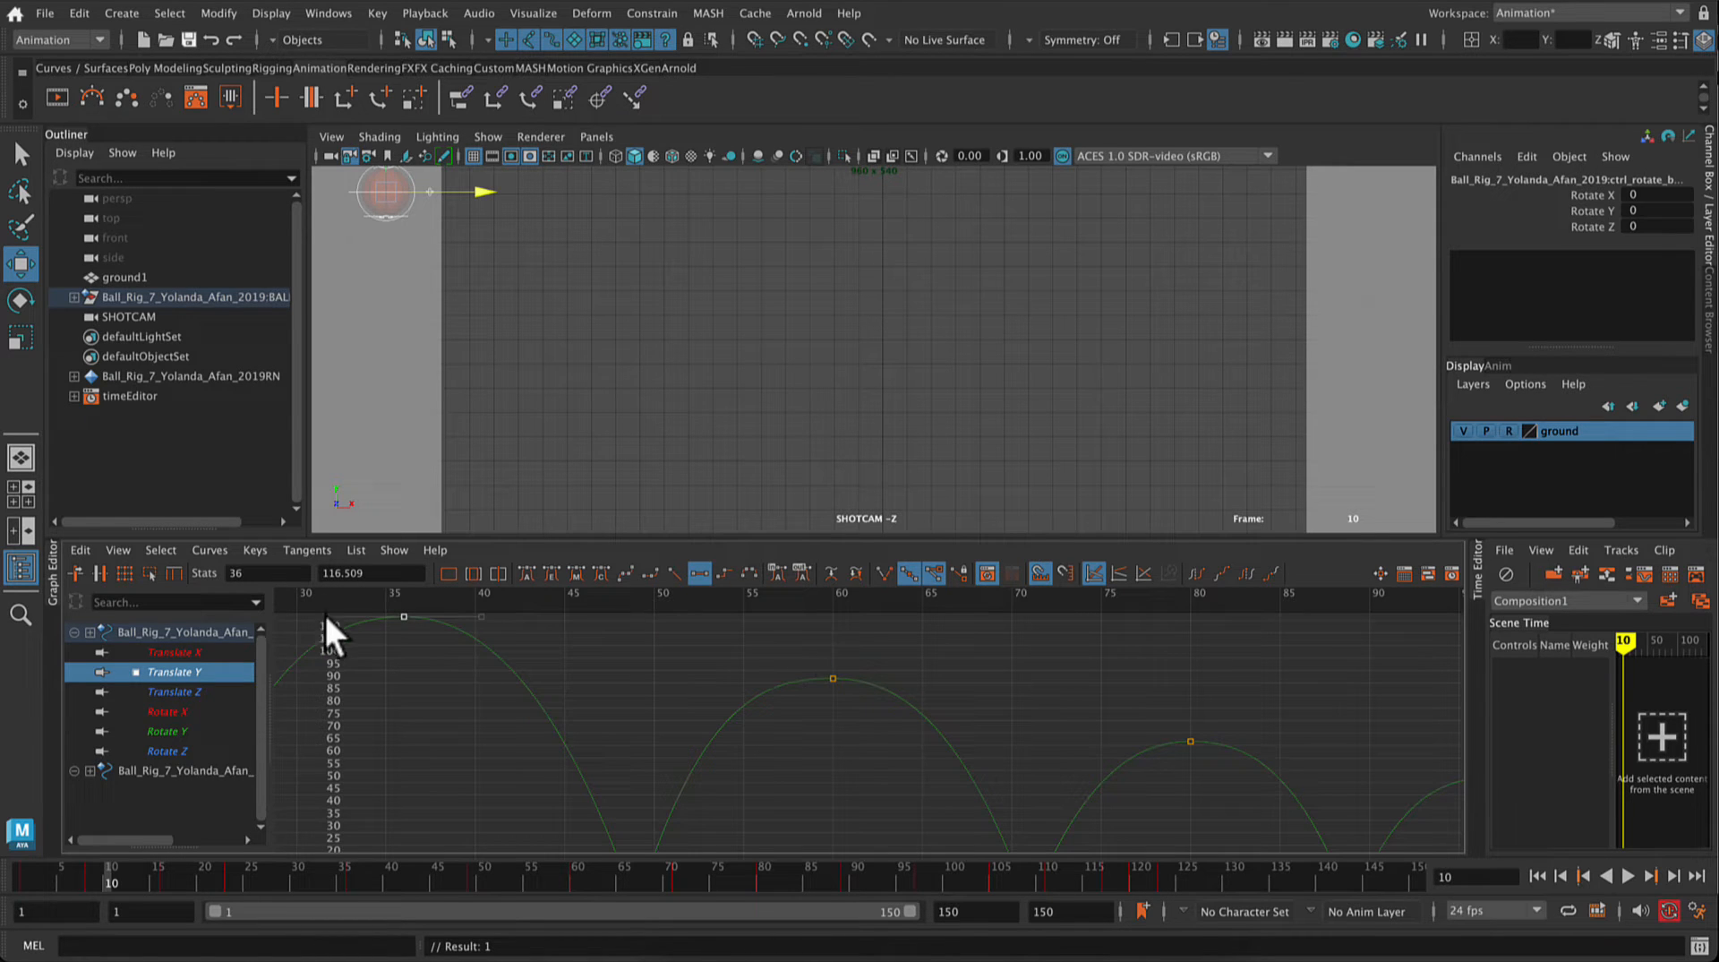
{"action": "middle_click_drag", "start_coordinate": [512, 702], "coordinate": [779, 791], "text": "alt"}
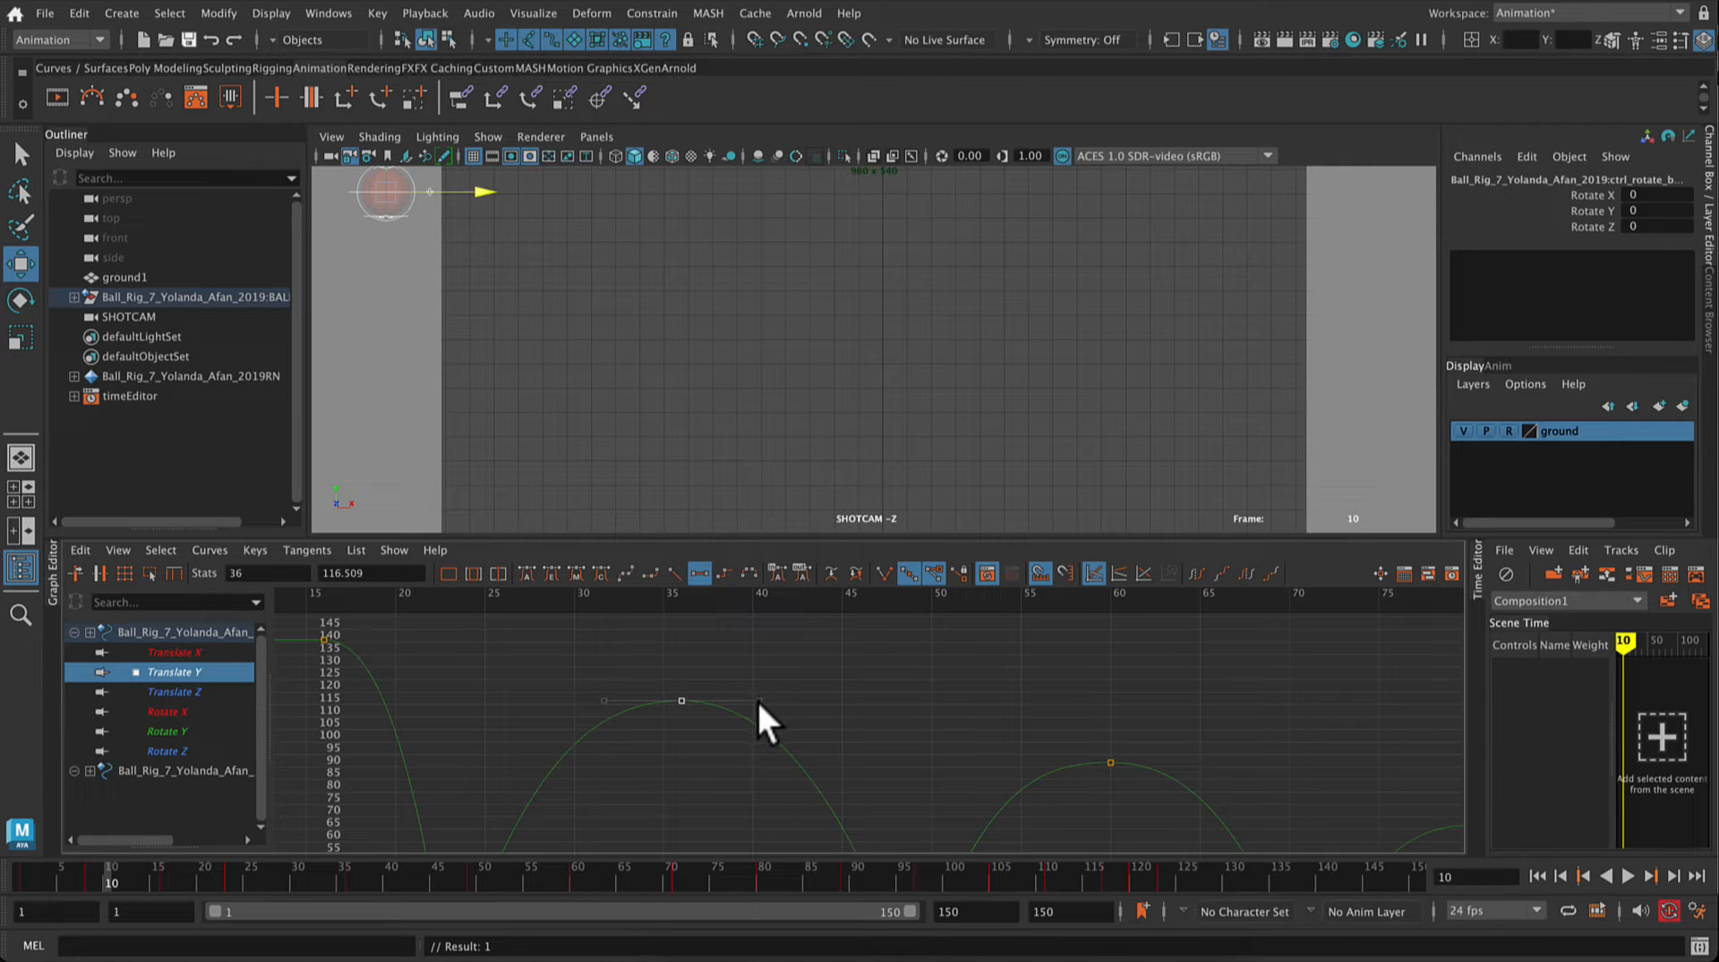
{"action": "left_click_drag", "start_coordinate": [759, 701], "coordinate": [1190, 765]}
Step: Flatten the peak keys at frames 60, 80 and 97 and lengthen their freed tangent handles to round those arcs
{"action": "scroll", "coordinate": [826, 750], "scroll_direction": "down", "scroll_amount": 10}
{"action": "scroll", "coordinate": [906, 750], "scroll_direction": "up", "scroll_amount": 3}
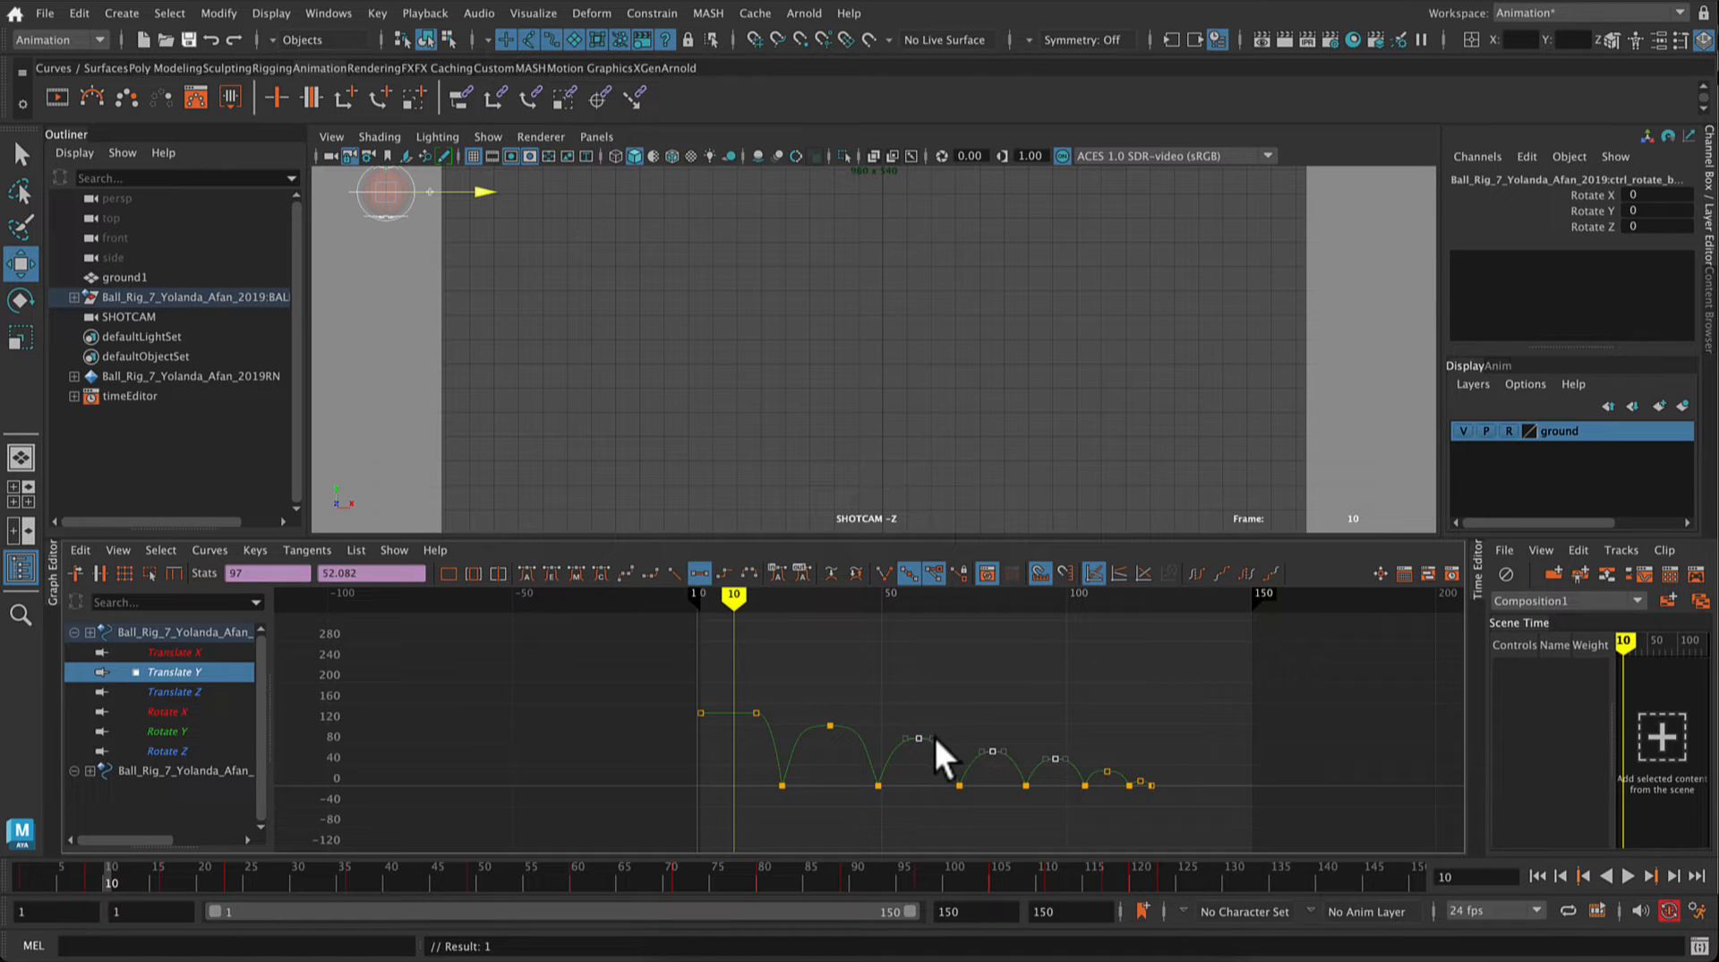
{"action": "left_click_drag", "start_coordinate": [932, 736], "coordinate": [950, 740]}
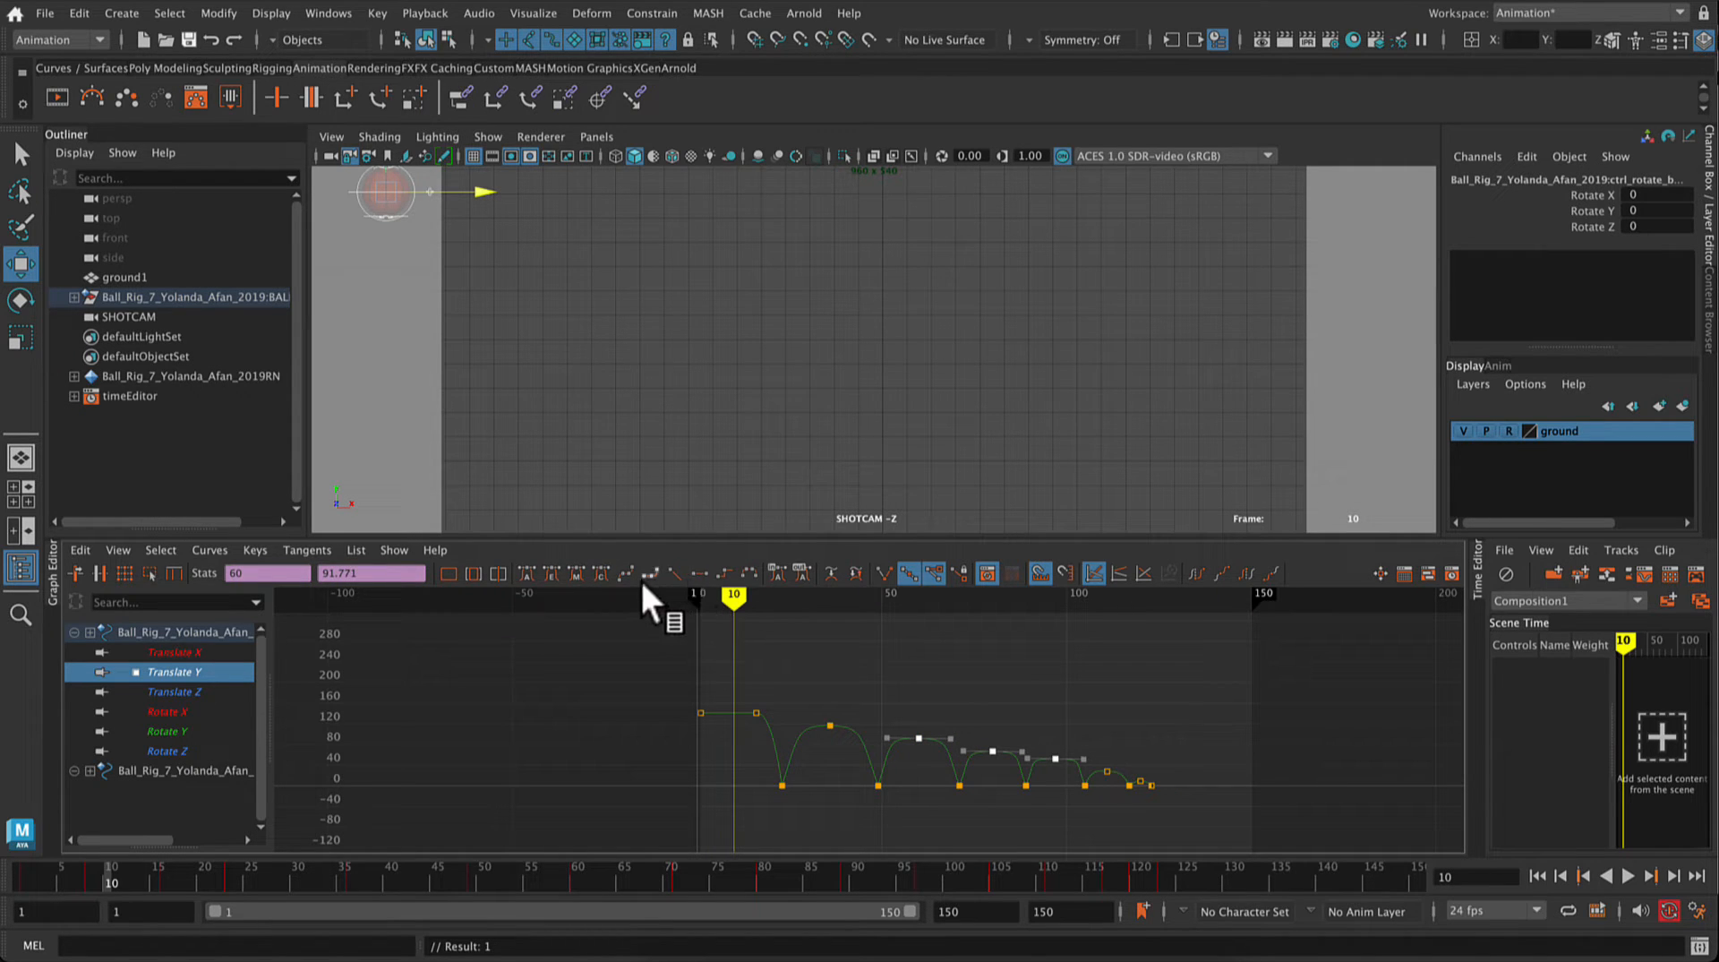
{"action": "left_click", "coordinate": [699, 574]}
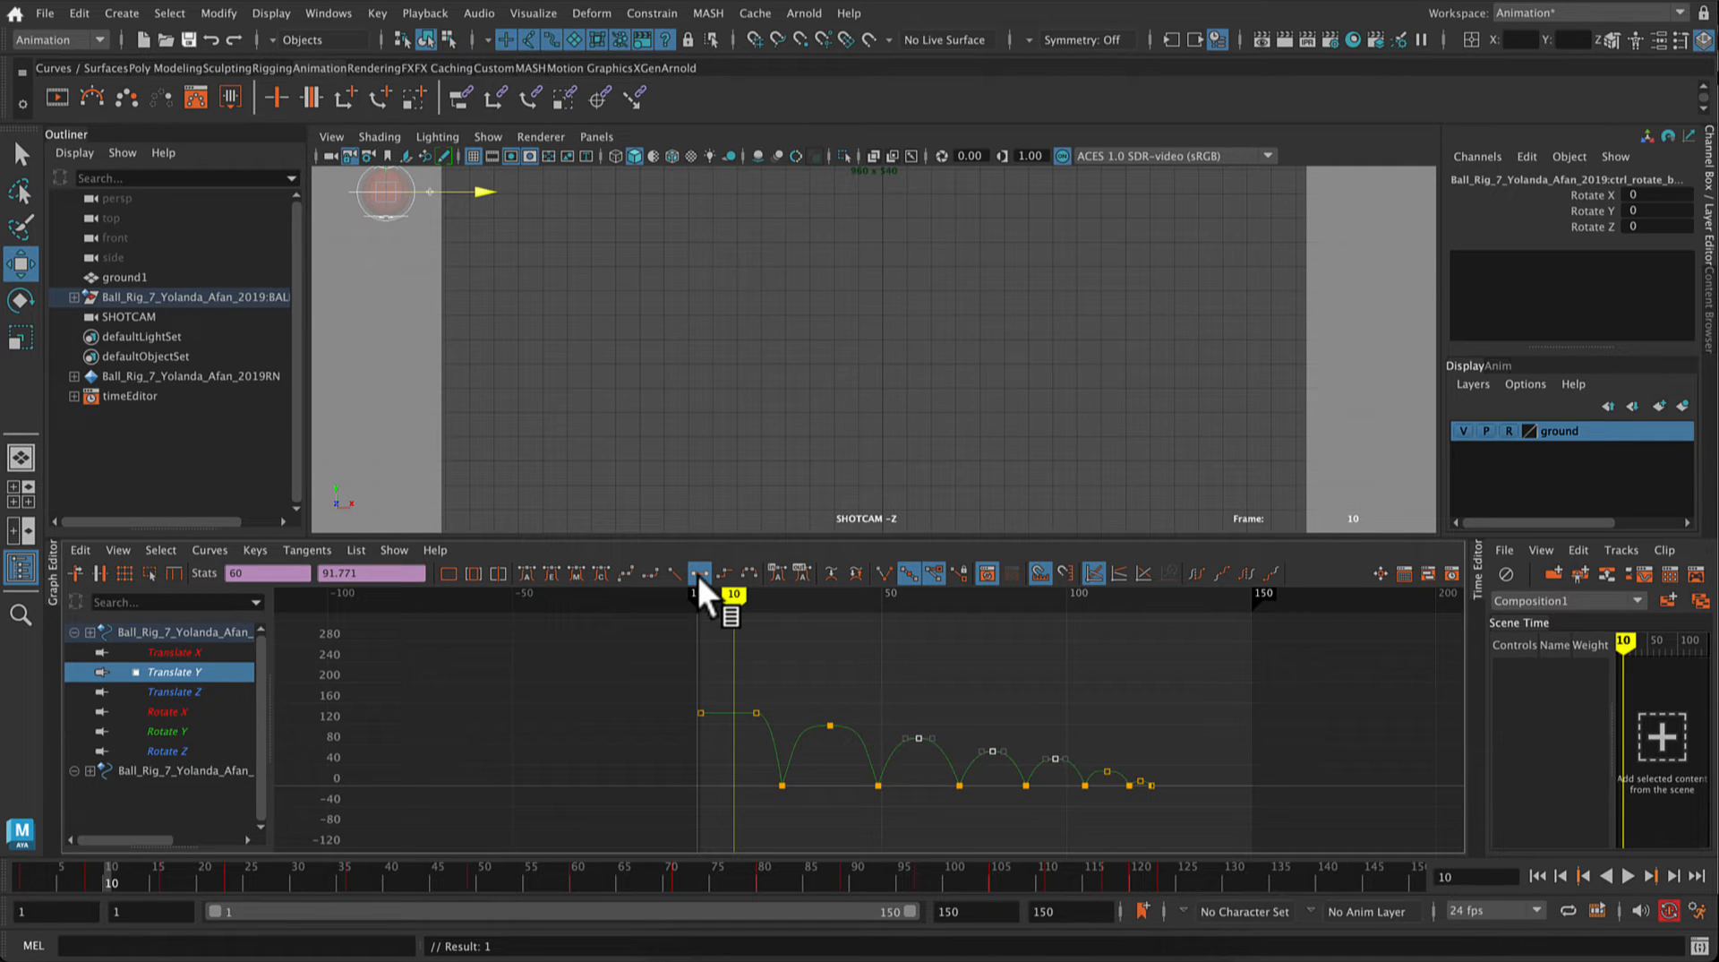
{"action": "scroll", "coordinate": [997, 752], "scroll_direction": "up", "scroll_amount": 8}
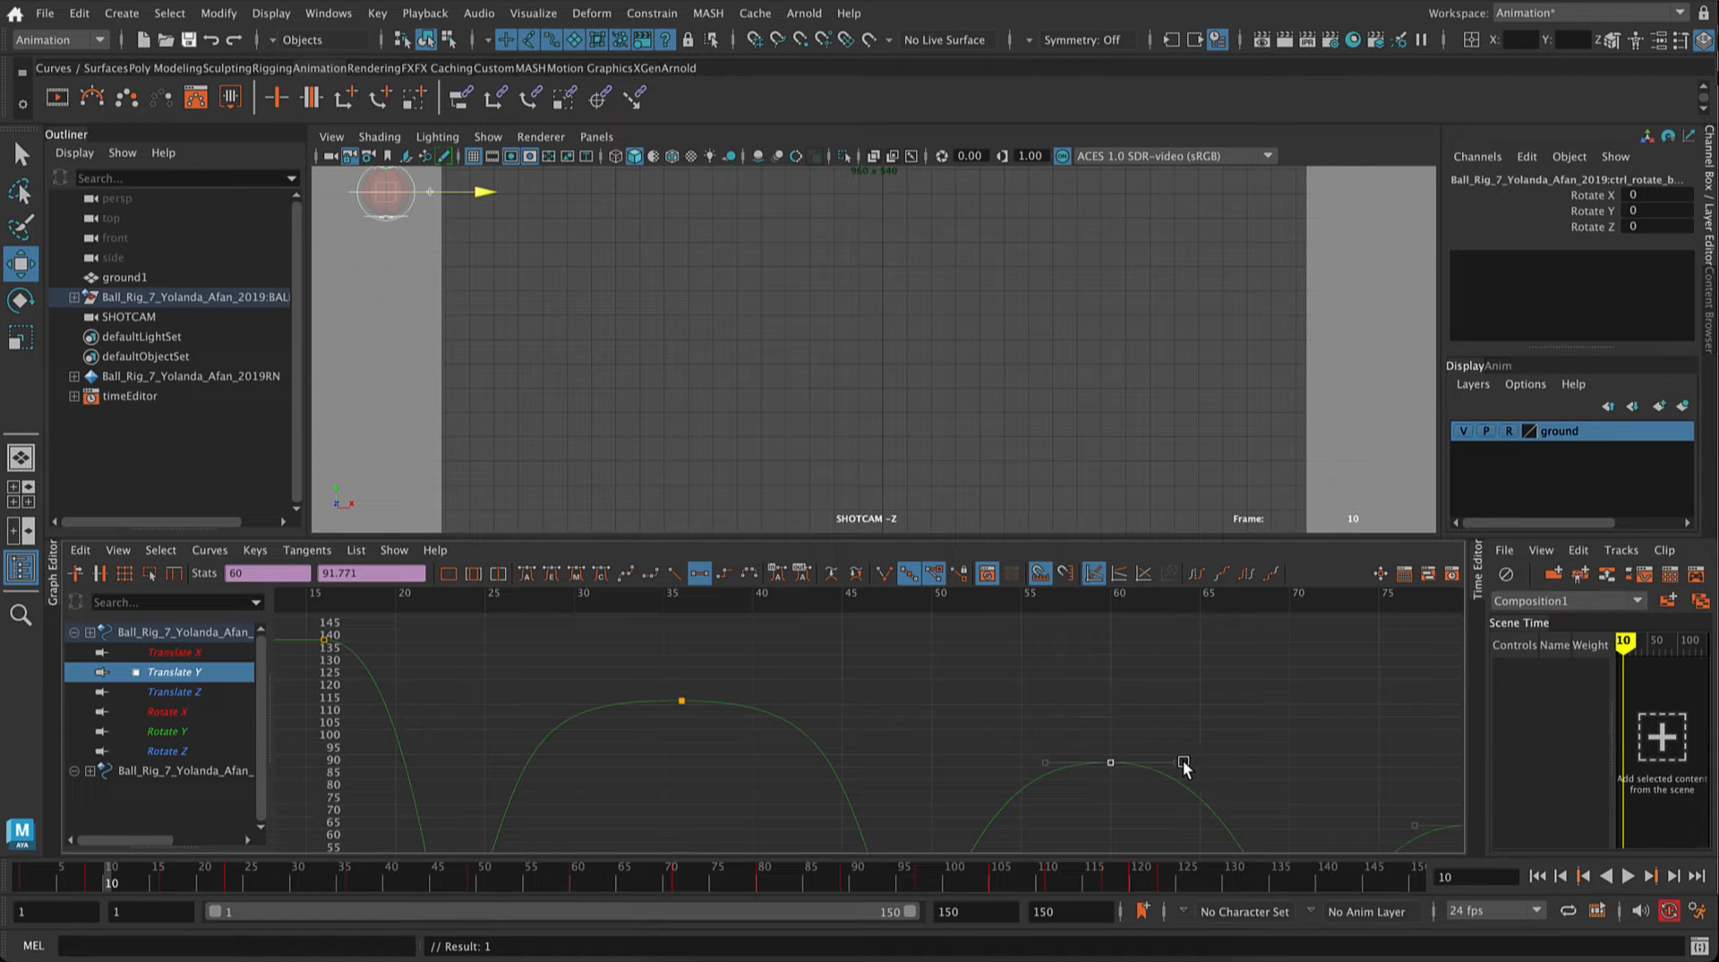
{"action": "left_click_drag", "start_coordinate": [1178, 762], "coordinate": [1239, 763]}
{"action": "key", "text": "a"}
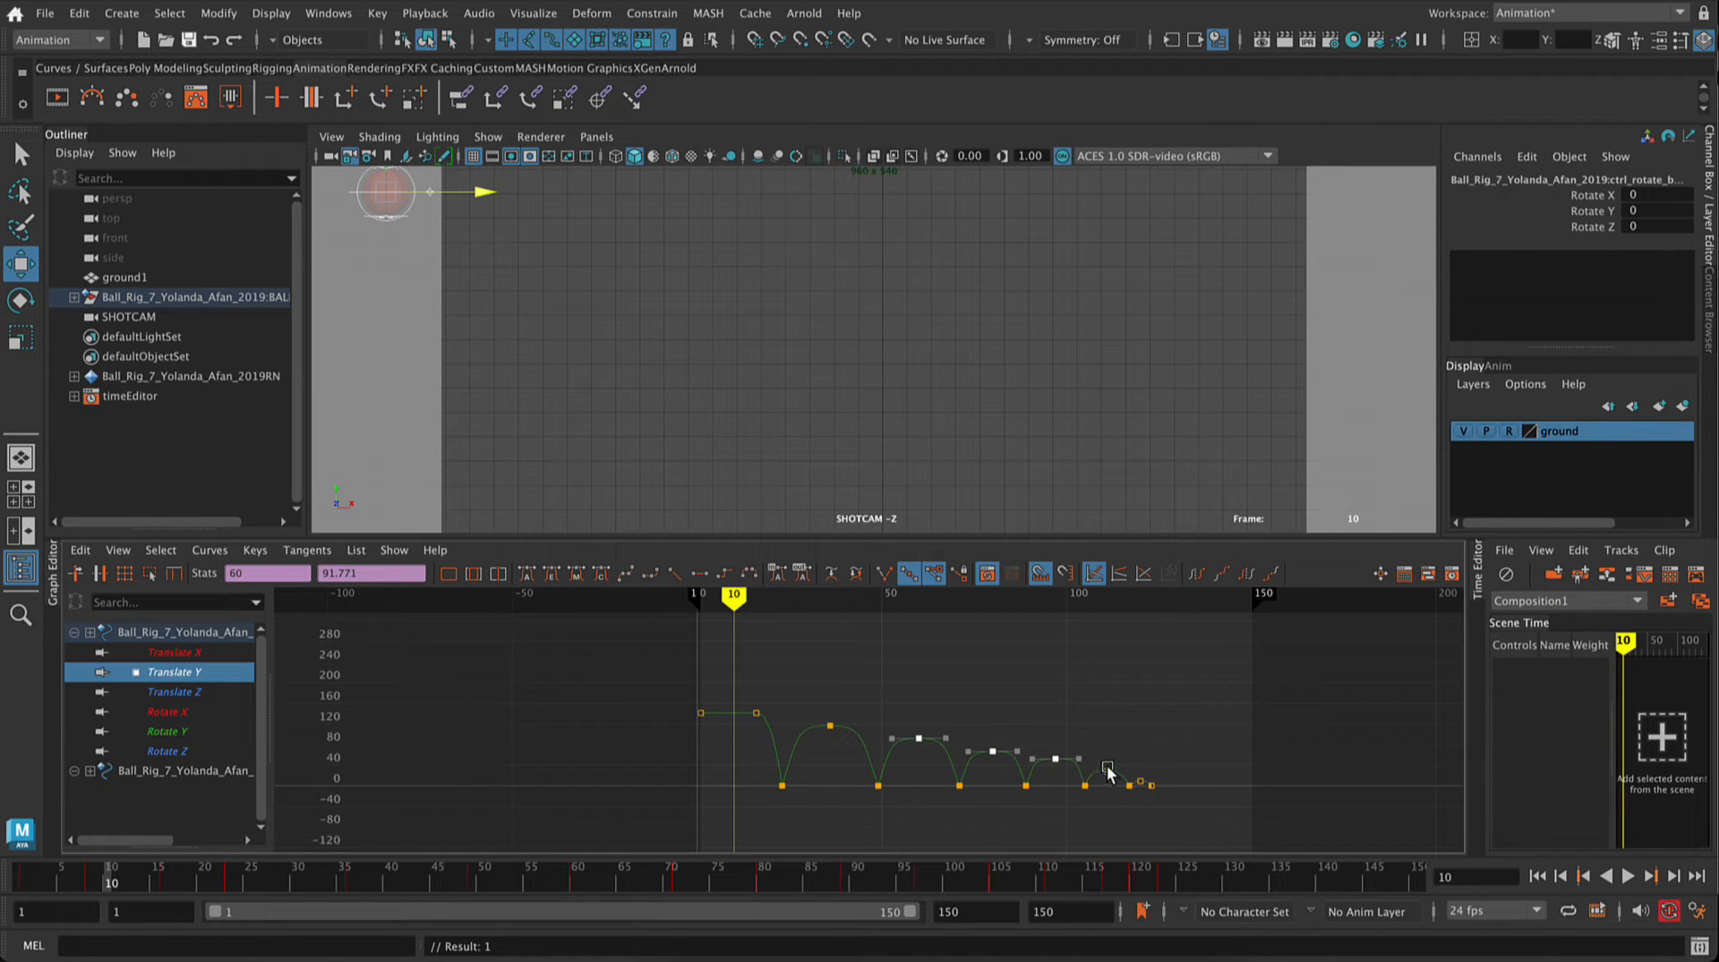
Step: Flatten the last two peak keys at frames 111 and 120 and lengthen their tangent handles to widen the final arcs
{"action": "left_click", "coordinate": [1171, 777]}
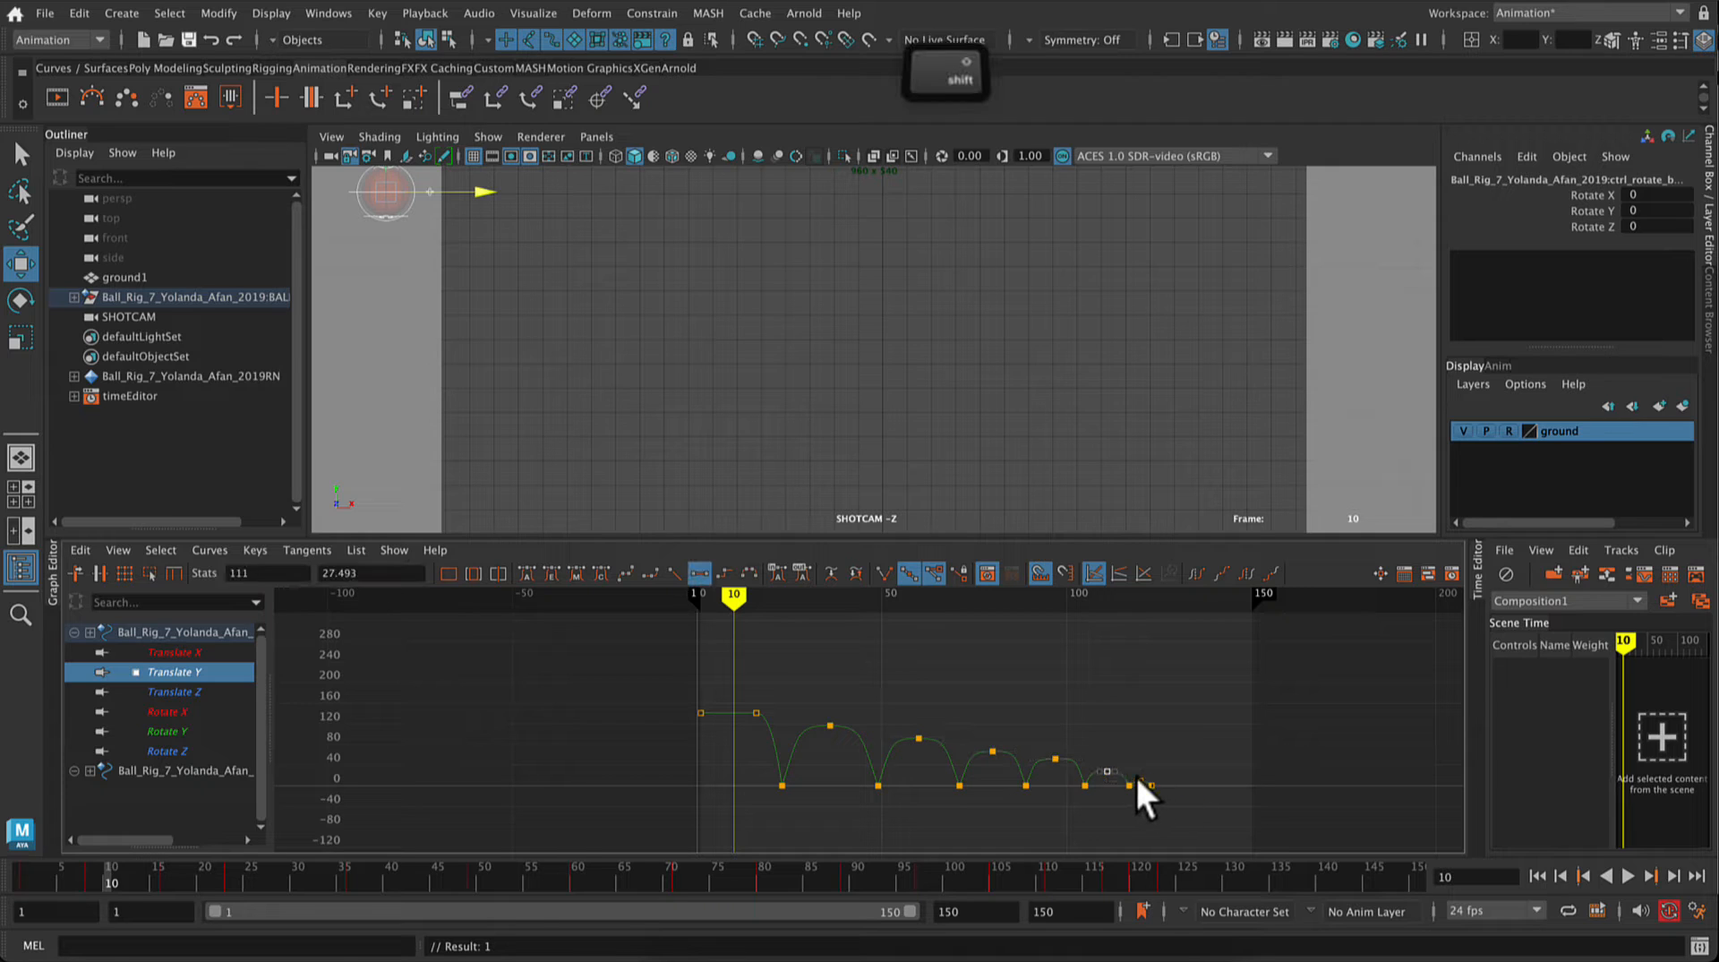
{"action": "left_click", "coordinate": [1142, 784], "text": "shift"}
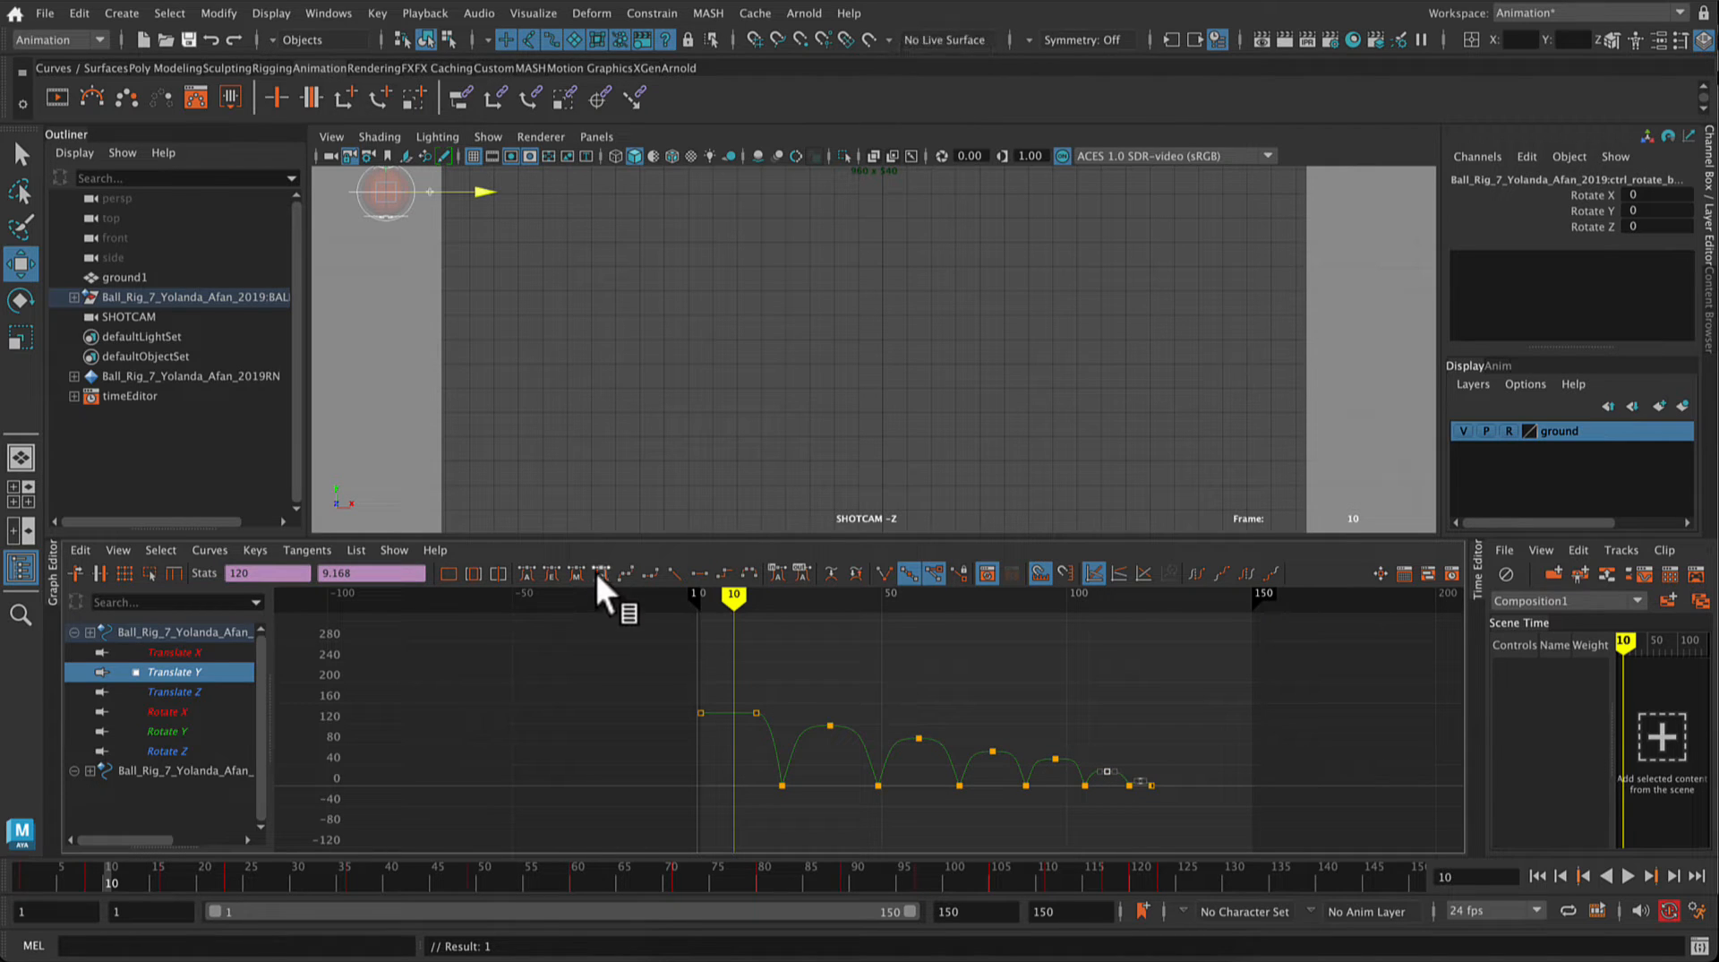
{"action": "left_click", "coordinate": [698, 573]}
{"action": "scroll", "coordinate": [1222, 813], "scroll_direction": "up", "scroll_amount": 10}
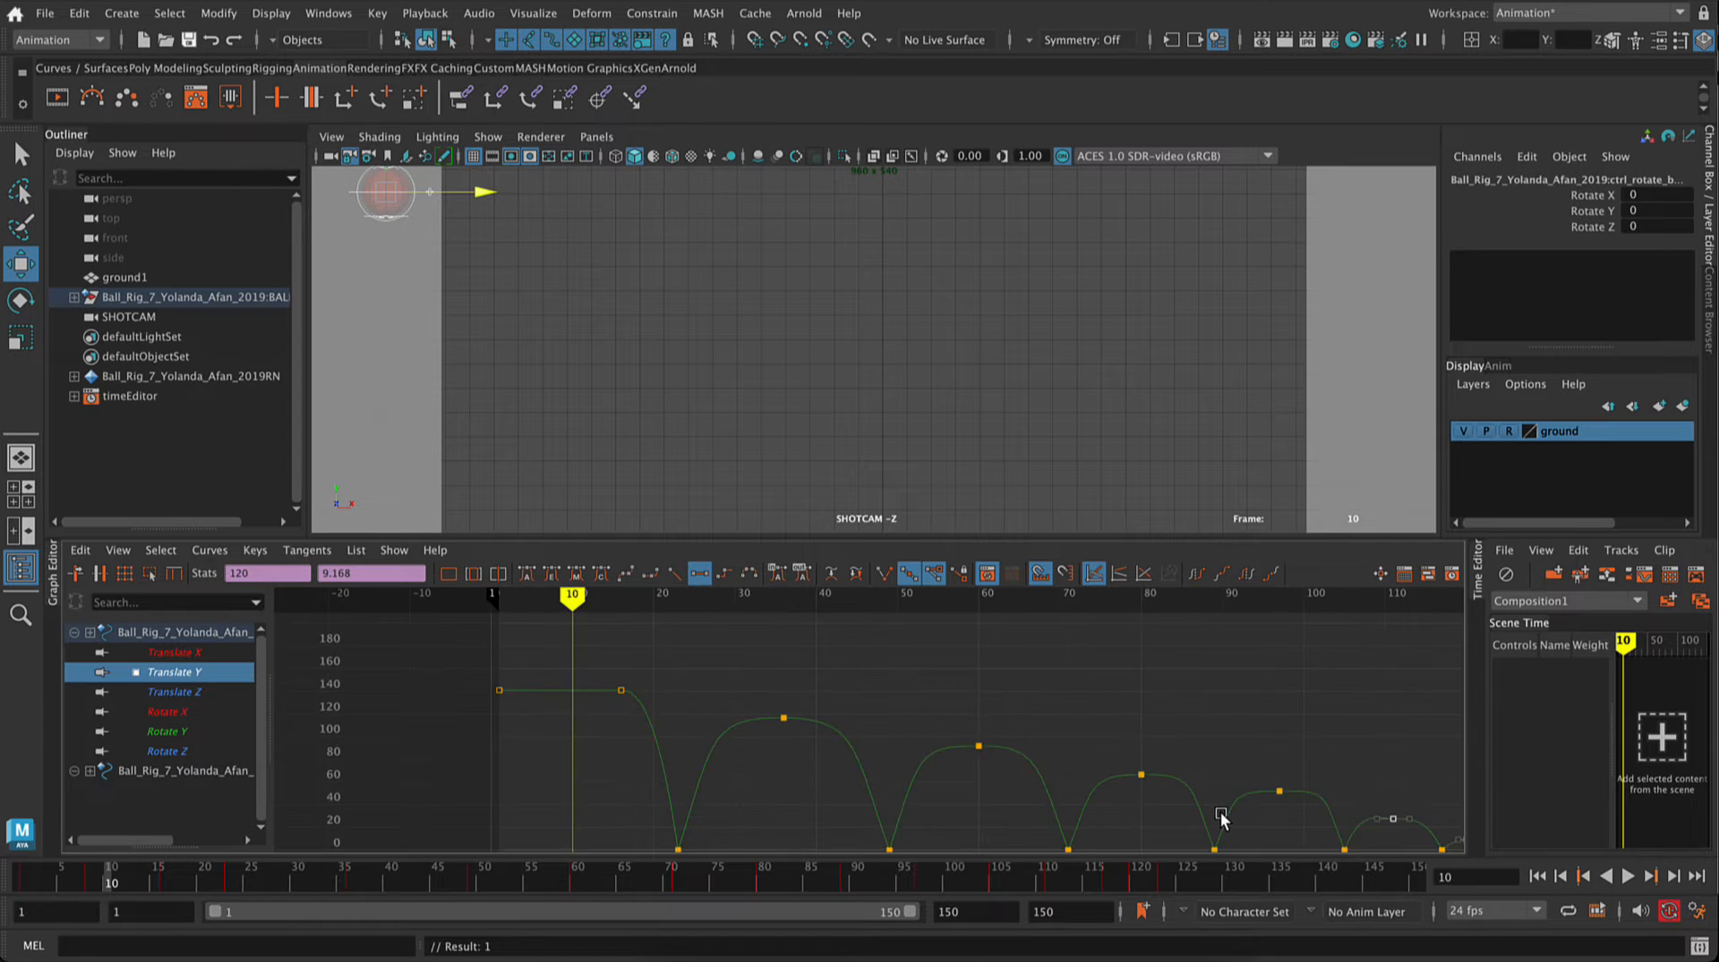
{"action": "middle_click_drag", "start_coordinate": [1290, 781], "coordinate": [507, 563], "text": "alt"}
{"action": "middle_click_drag", "start_coordinate": [1367, 784], "coordinate": [1001, 794], "text": "alt"}
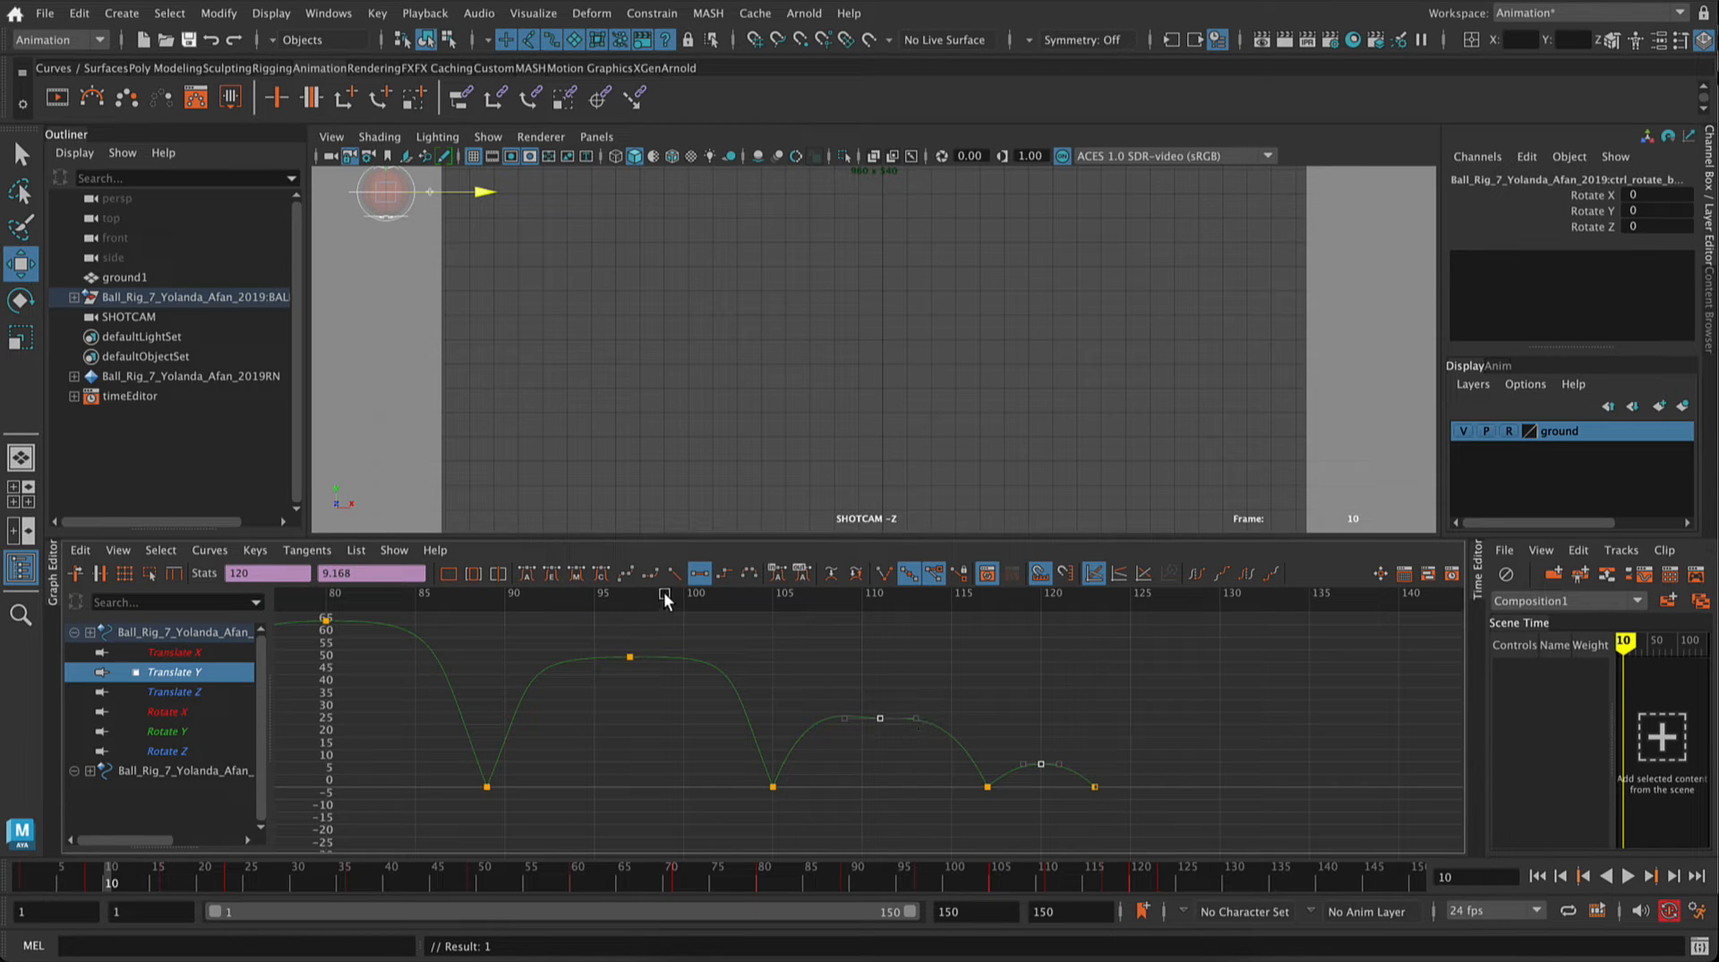
{"action": "left_click_drag", "start_coordinate": [917, 719], "coordinate": [944, 719]}
{"action": "left_click", "coordinate": [853, 757]}
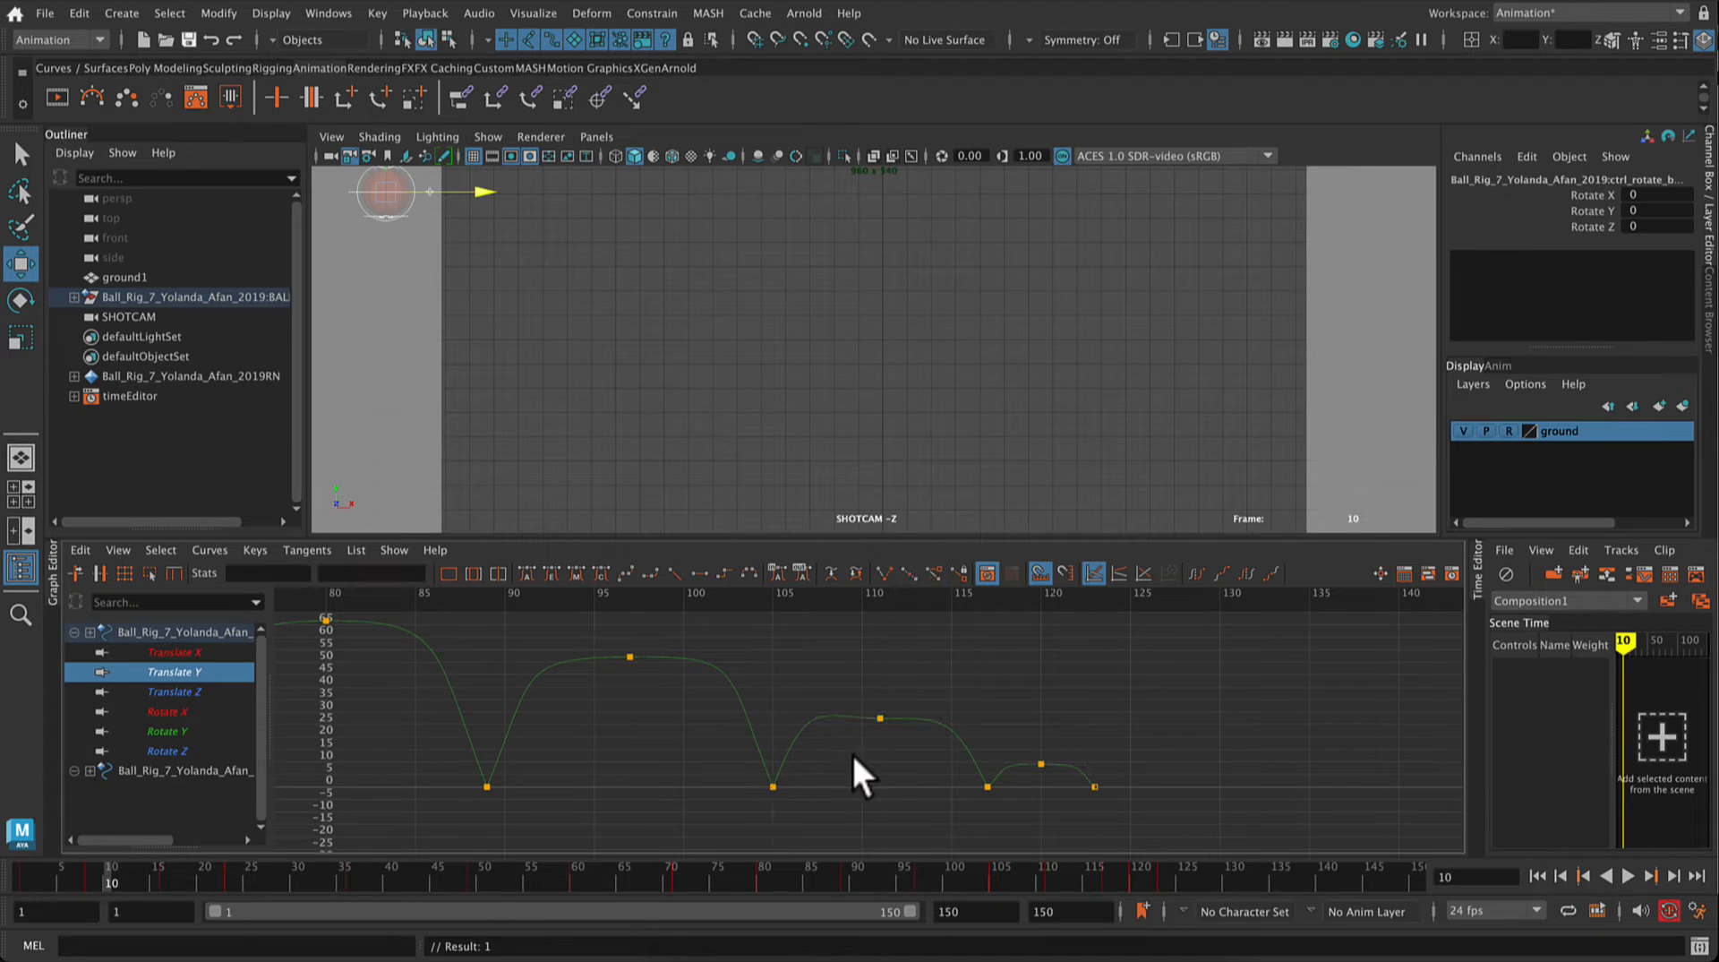
Step: Reshape the outgoing tangent of the ground contact key at frame 105 to smooth the rise into the frame 111 peak
{"action": "left_click", "coordinate": [772, 784]}
{"action": "left_click_drag", "start_coordinate": [812, 701], "coordinate": [811, 721]}
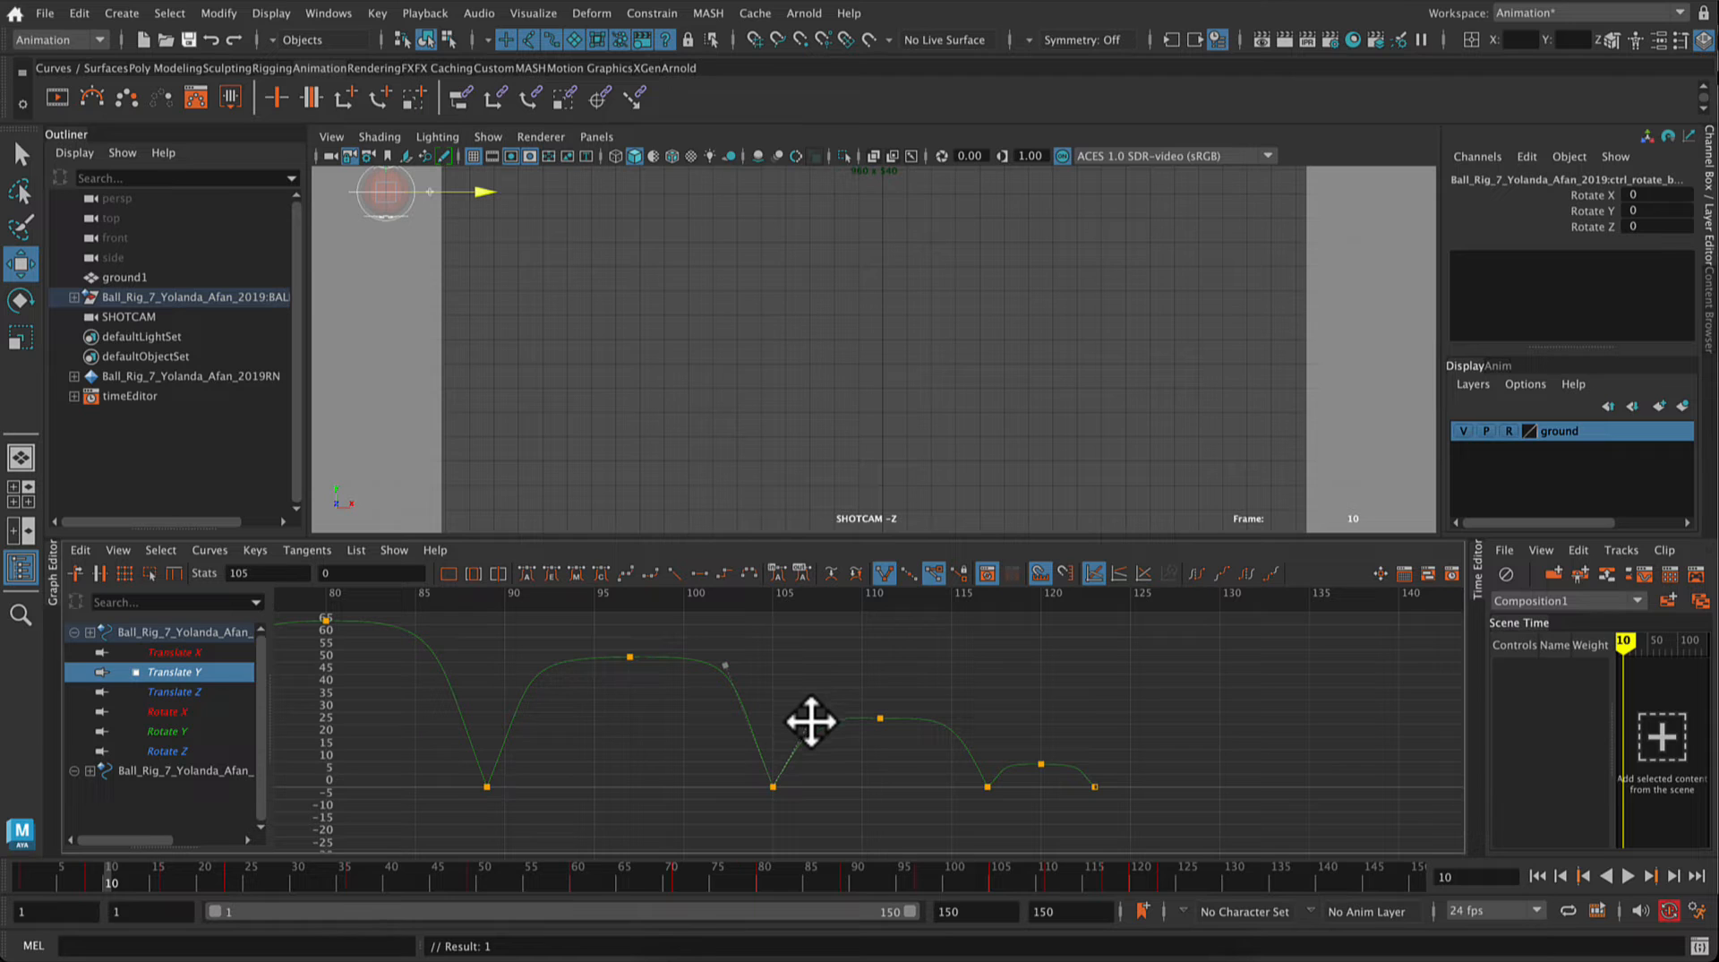
{"action": "left_click", "coordinate": [1100, 718]}
Step: Play back the animation to check the widened bounce arcs and stop it
{"action": "scroll", "coordinate": [1102, 755], "scroll_direction": "down", "scroll_amount": 15, "text": "alt"}
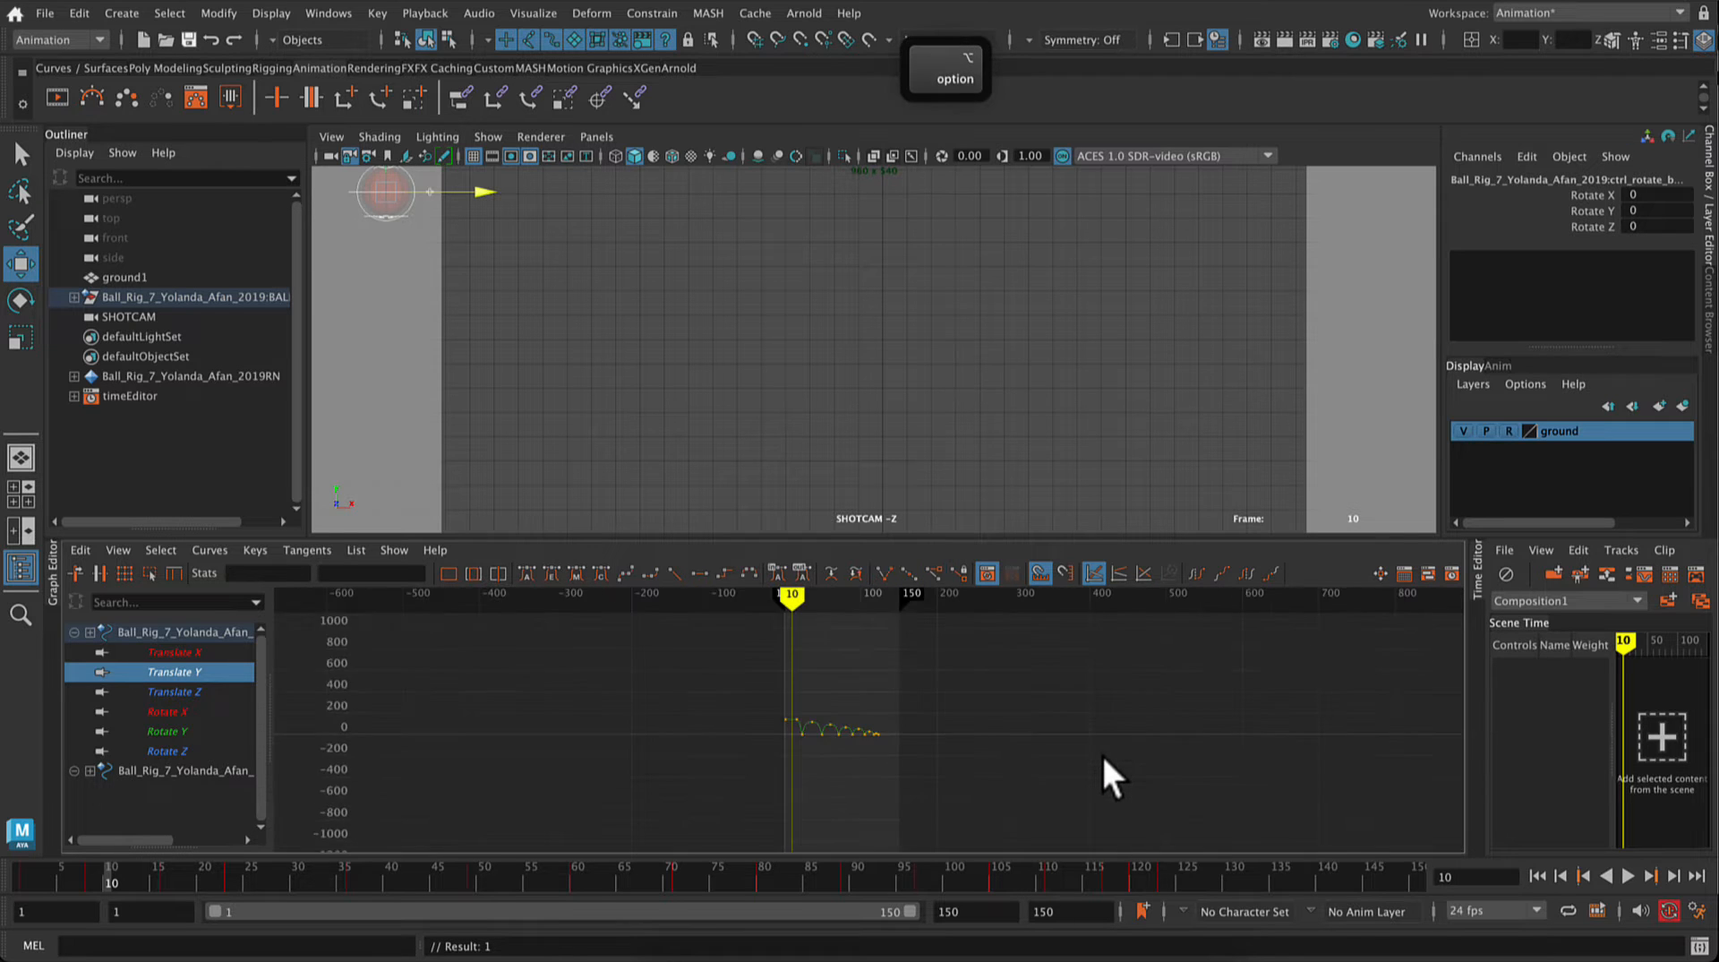
{"action": "scroll", "coordinate": [1098, 754], "scroll_direction": "up", "scroll_amount": 10, "text": "alt"}
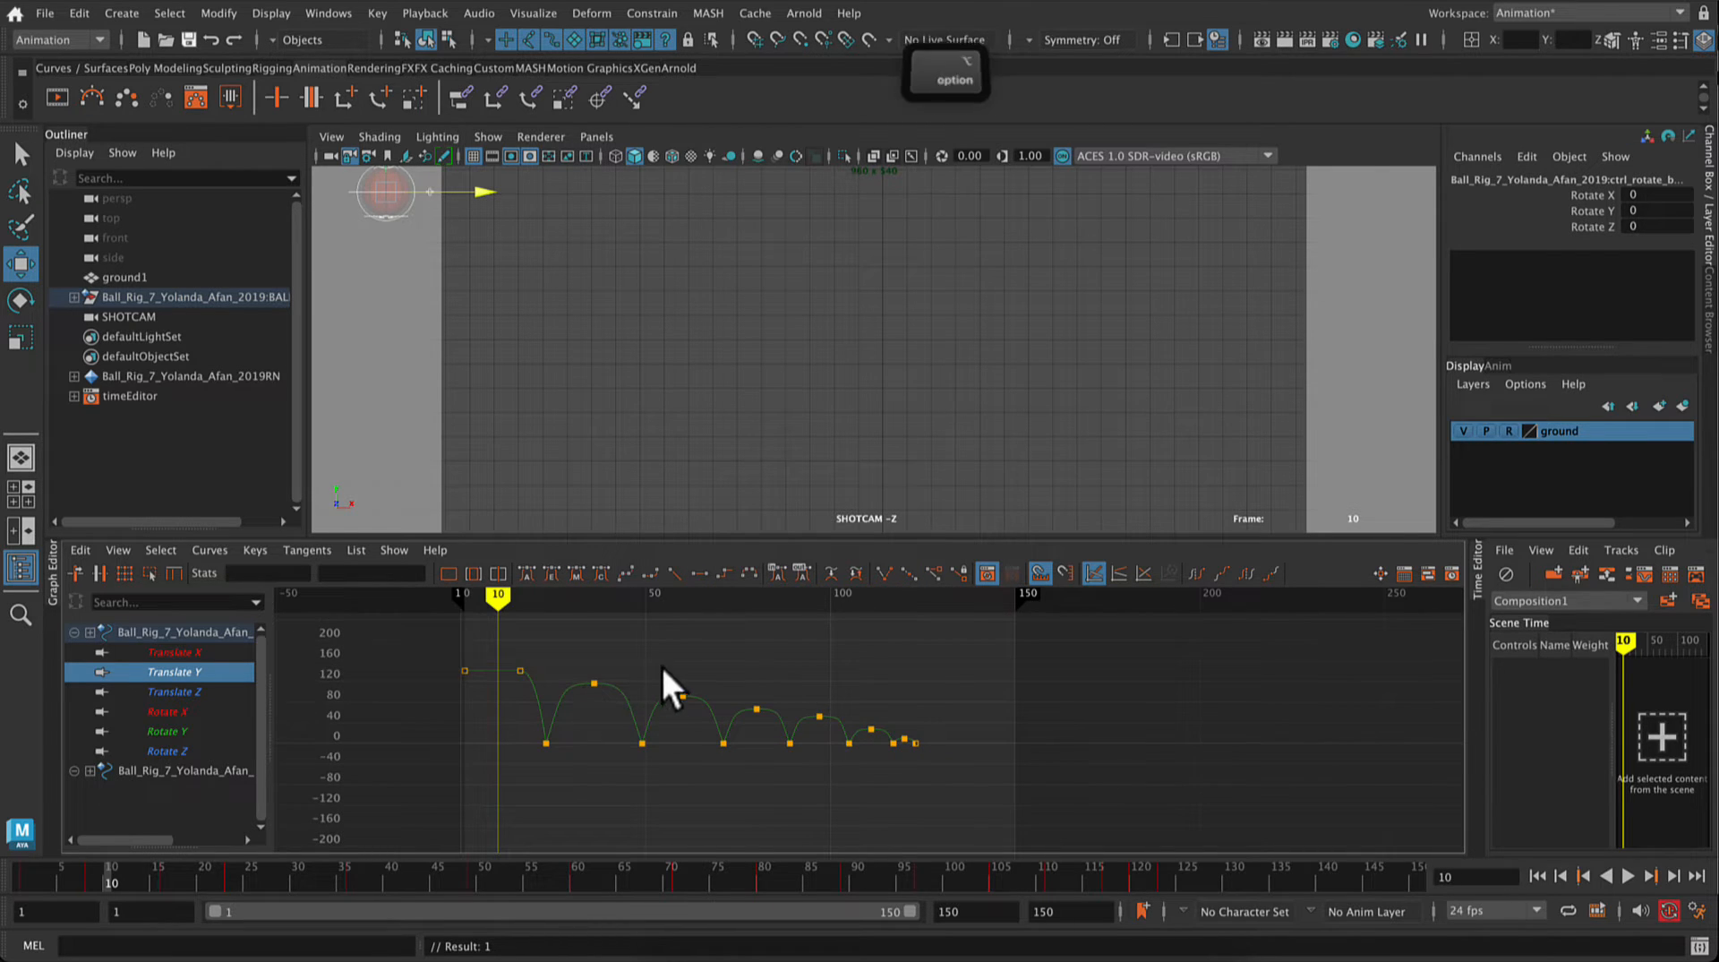
{"action": "middle_click_drag", "start_coordinate": [663, 668], "coordinate": [883, 674], "text": "alt"}
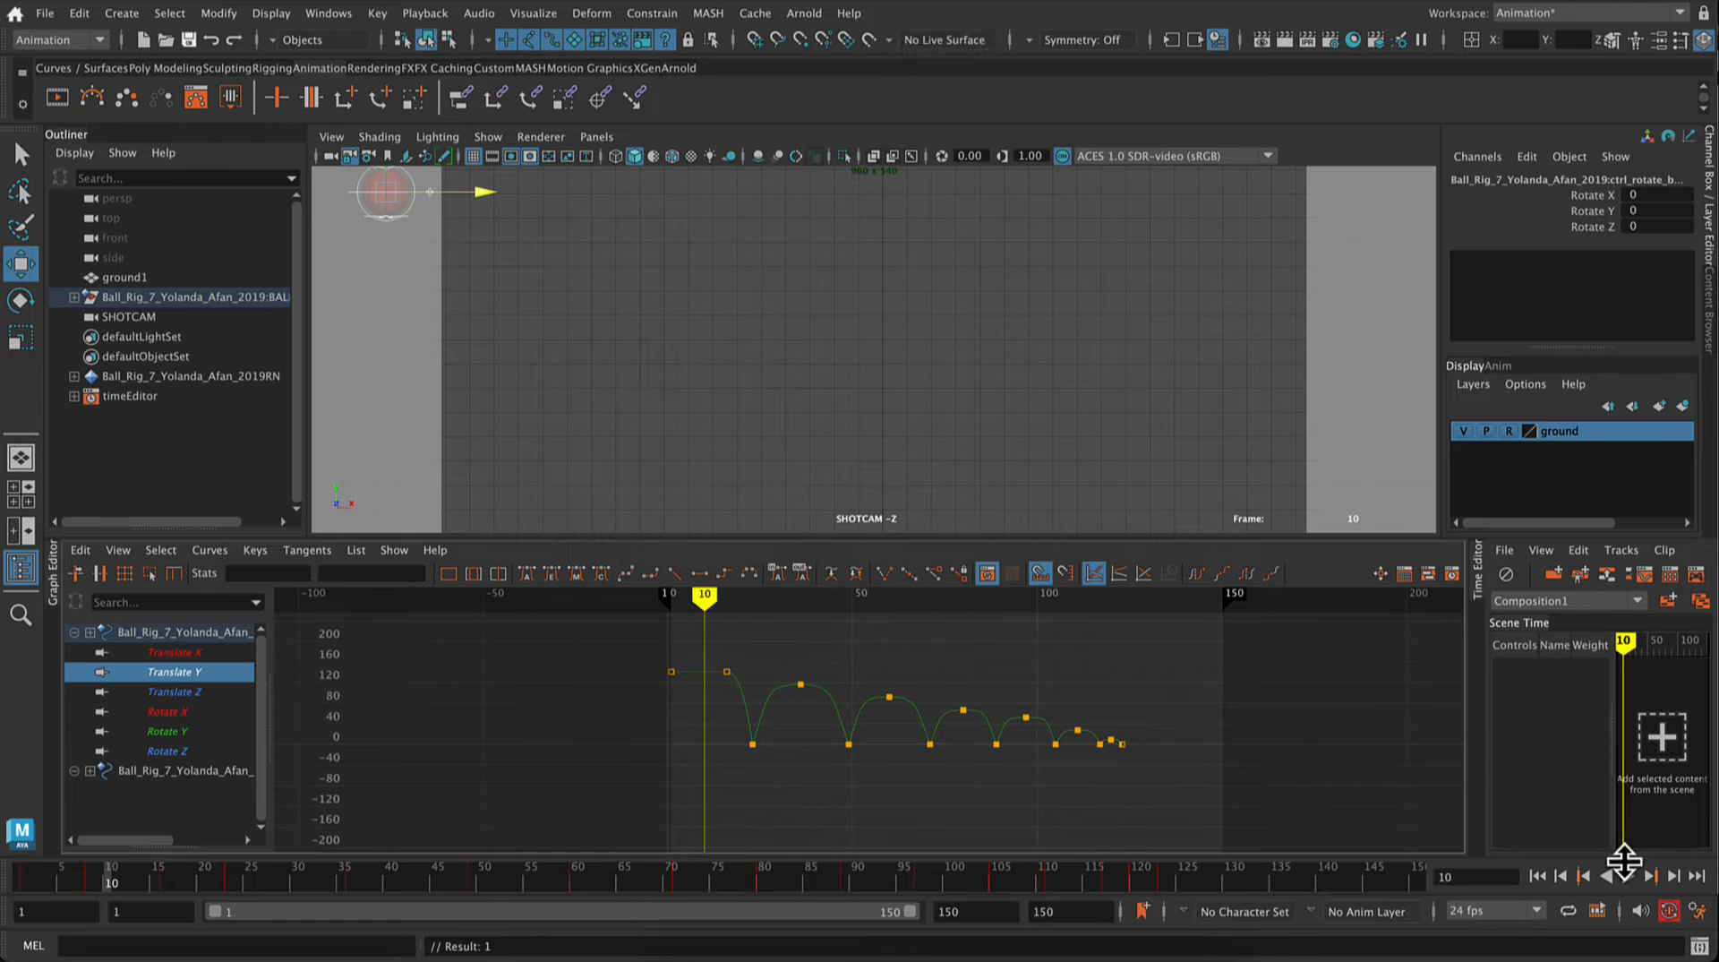
{"action": "left_click", "coordinate": [1626, 874]}
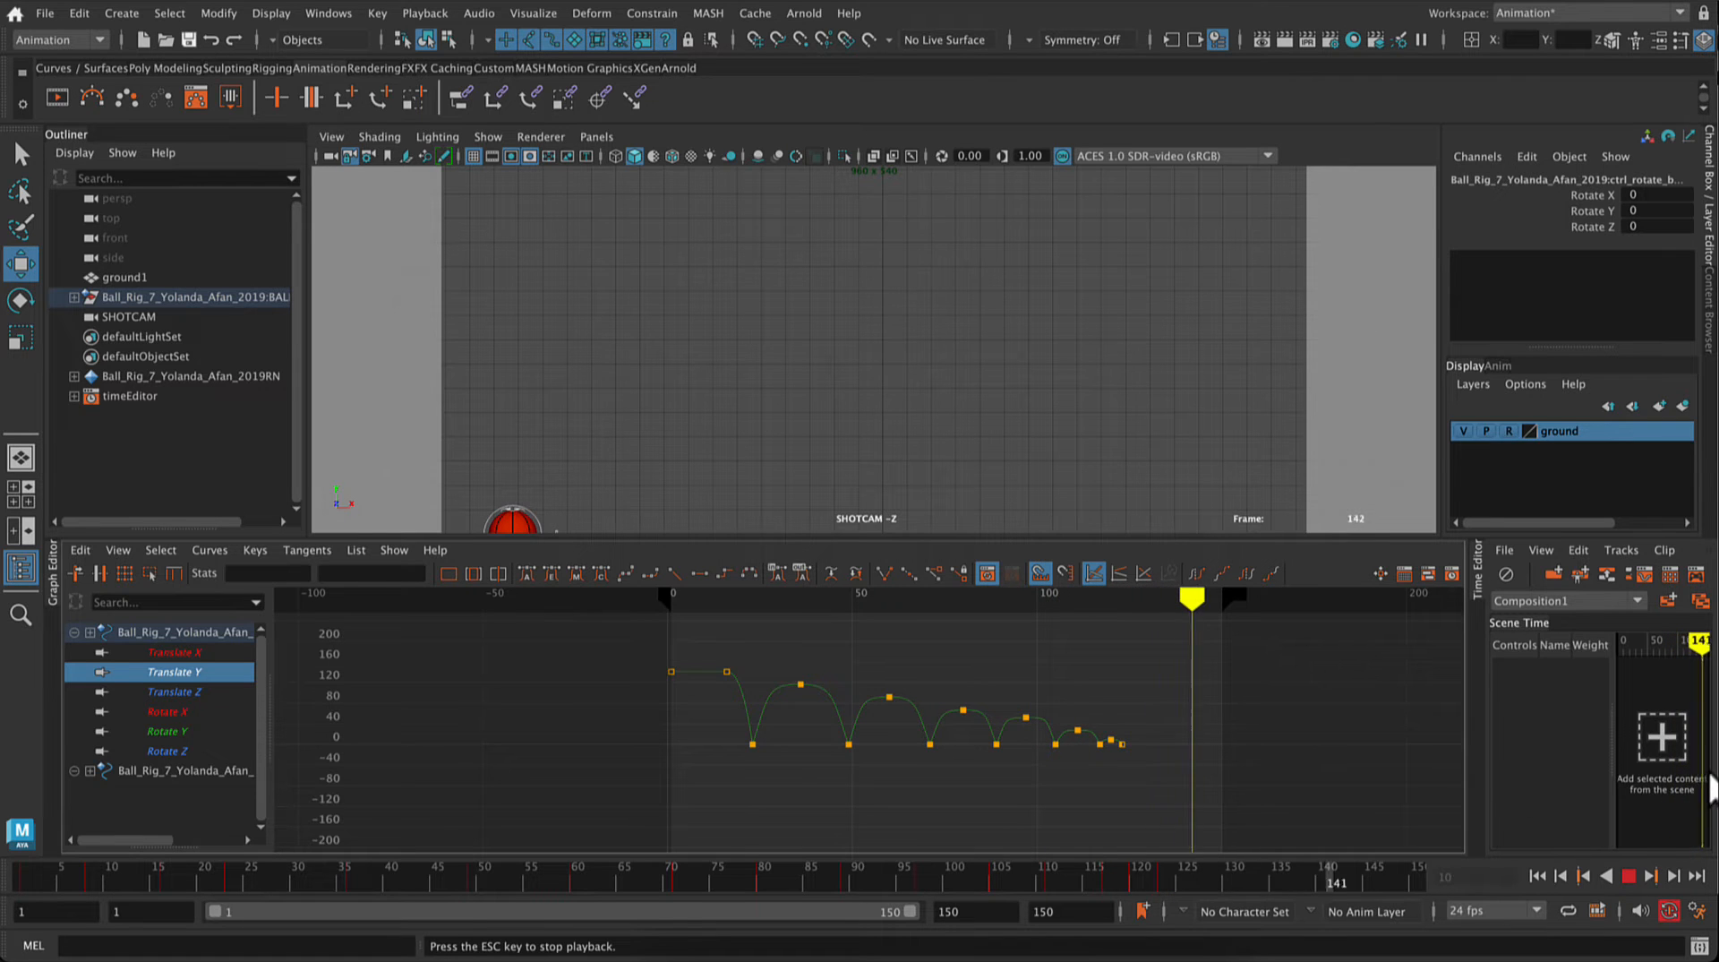
{"action": "left_click", "coordinate": [1629, 875]}
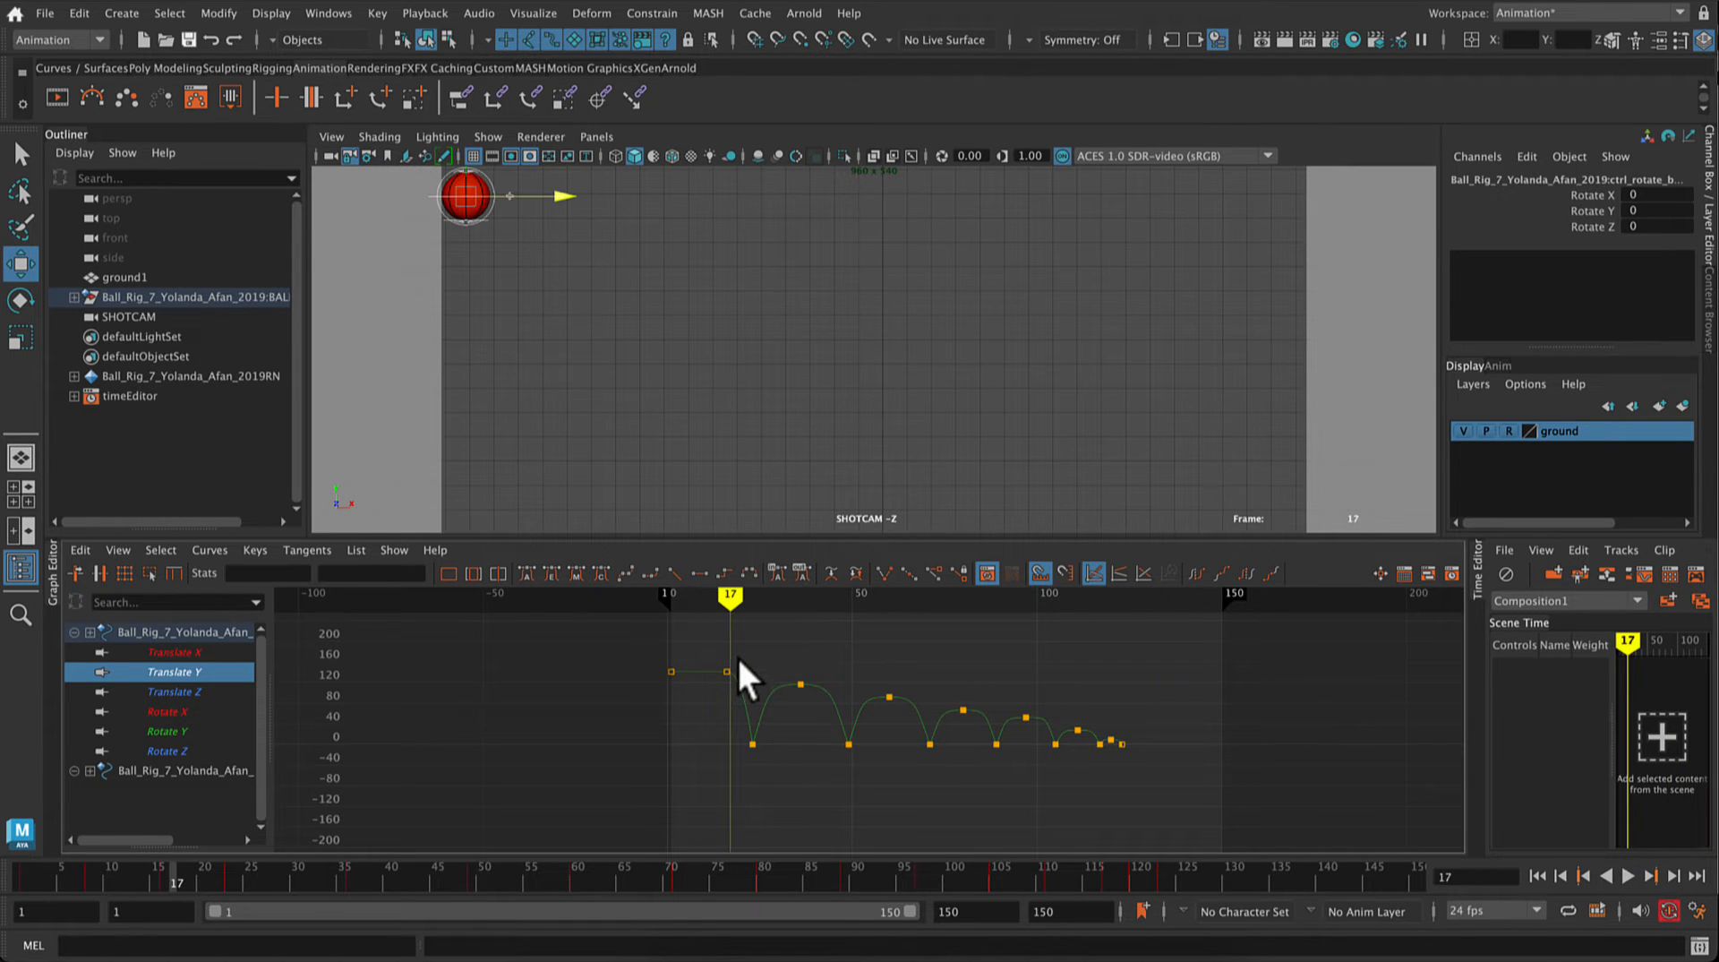
Step: Select the bounce peak keys from frame 36 to frame 111 and examine their tangent handles up close
{"action": "left_click_drag", "start_coordinate": [739, 660], "coordinate": [1139, 736]}
{"action": "scroll", "coordinate": [1145, 745], "scroll_direction": "up", "scroll_amount": 8}
{"action": "scroll", "coordinate": [1147, 745], "scroll_direction": "down", "scroll_amount": 4}
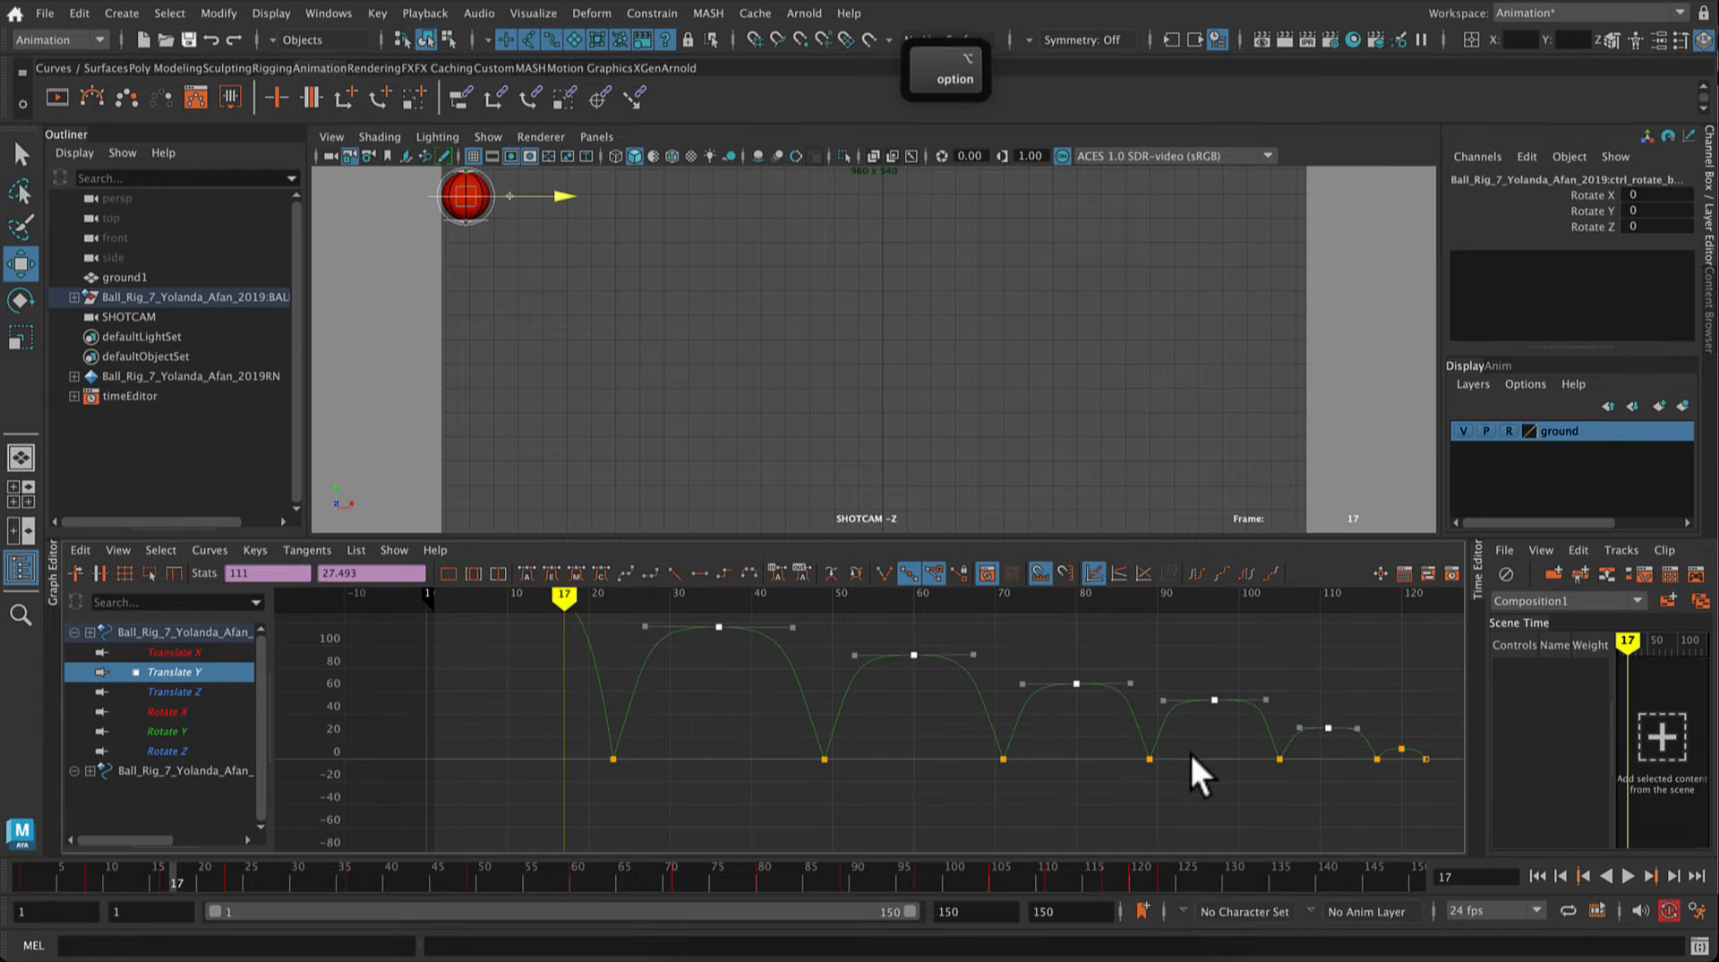
{"action": "middle_click_drag", "start_coordinate": [1189, 751], "coordinate": [1024, 774], "text": "alt"}
{"action": "scroll", "coordinate": [1024, 774], "scroll_direction": "down", "scroll_amount": 4}
{"action": "scroll", "coordinate": [736, 695], "scroll_direction": "up", "scroll_amount": 8}
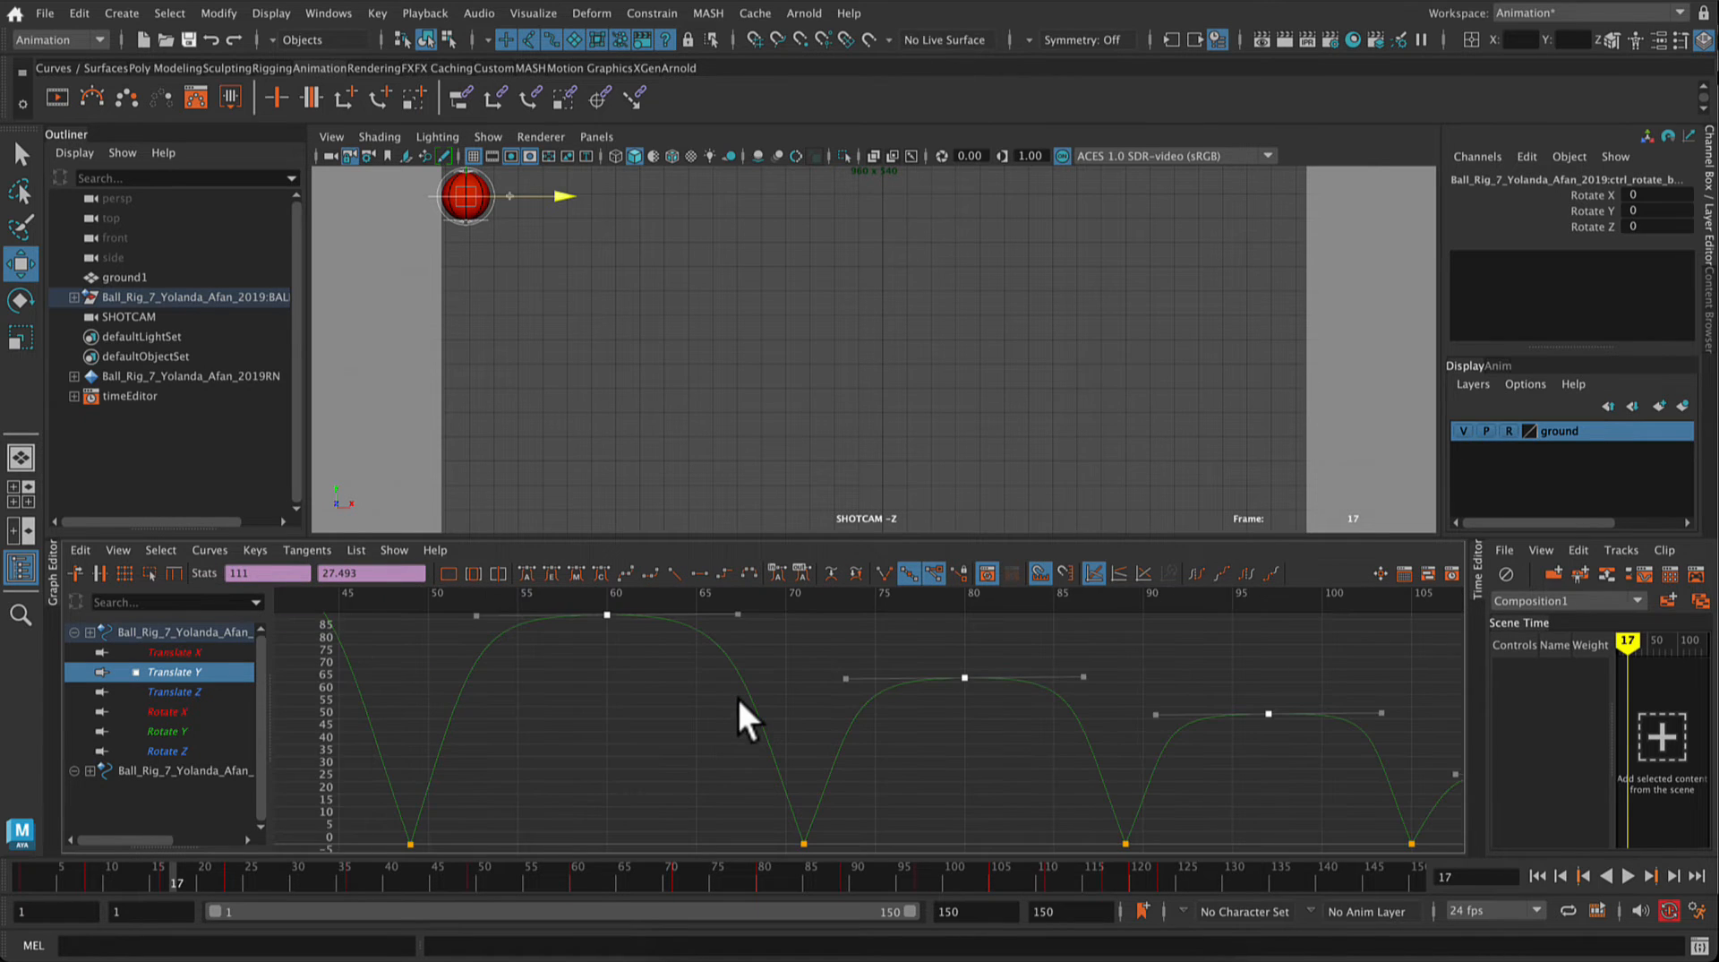
Step: Set a key at frame 58, just before the frame 60 peak of the second bounce
{"action": "left_click", "coordinate": [533, 616]}
{"action": "left_click", "coordinate": [569, 654]}
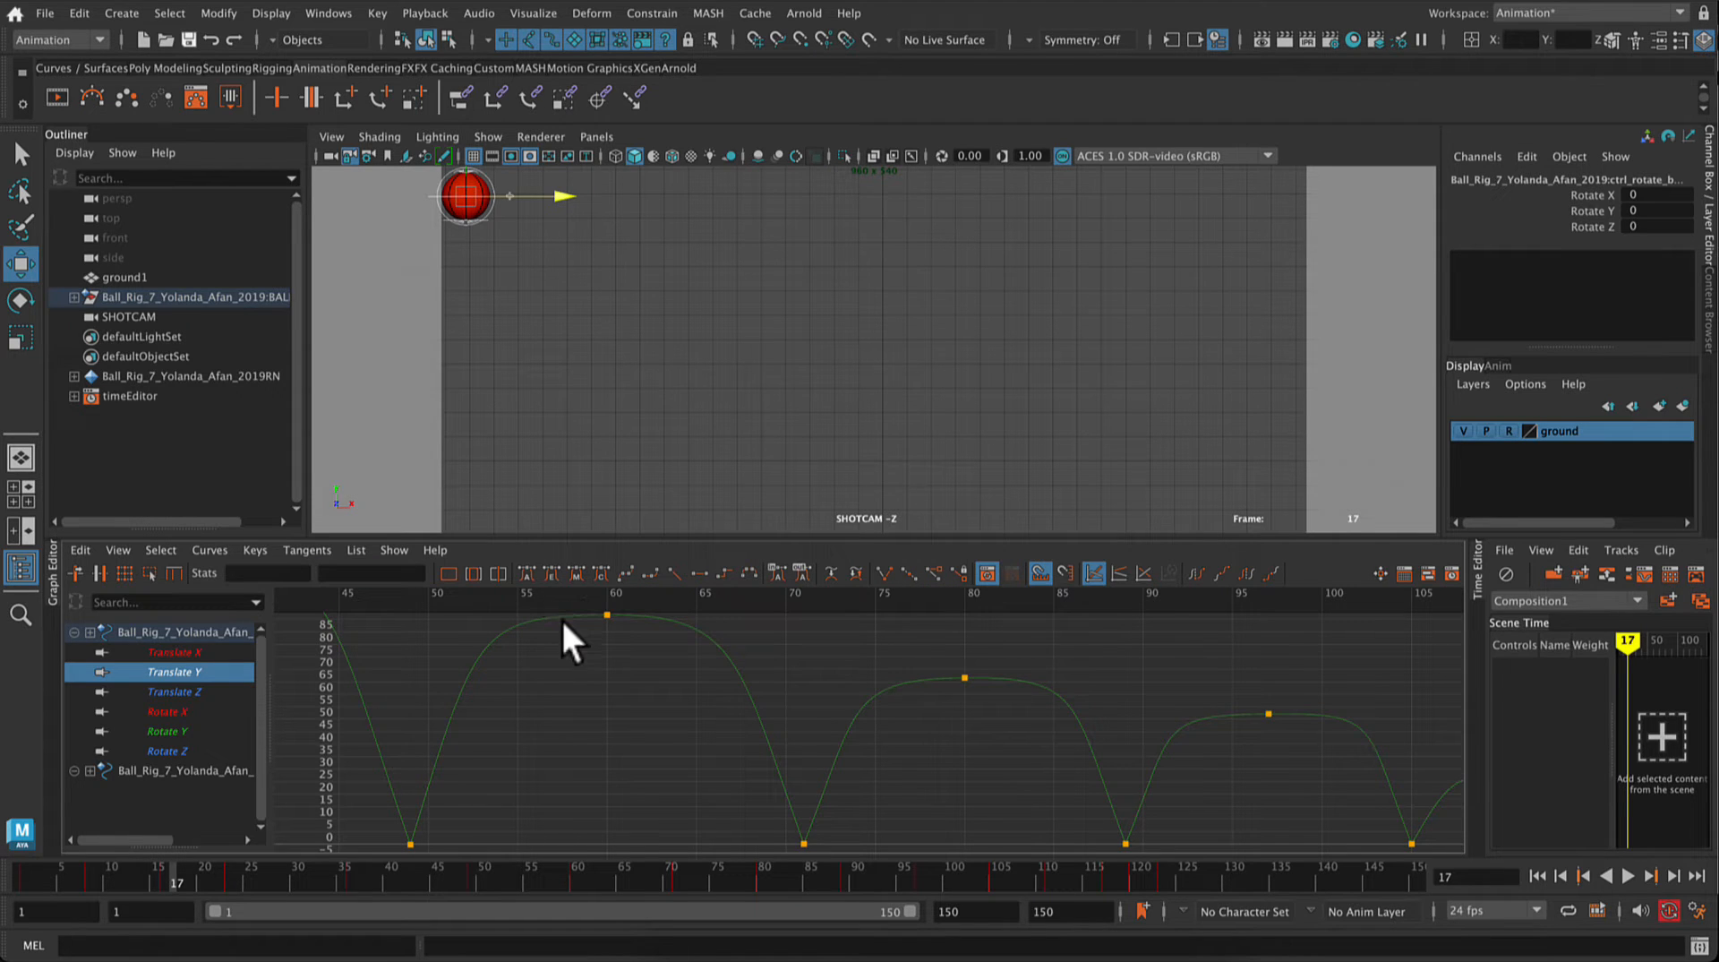
{"action": "left_click", "coordinate": [564, 602]}
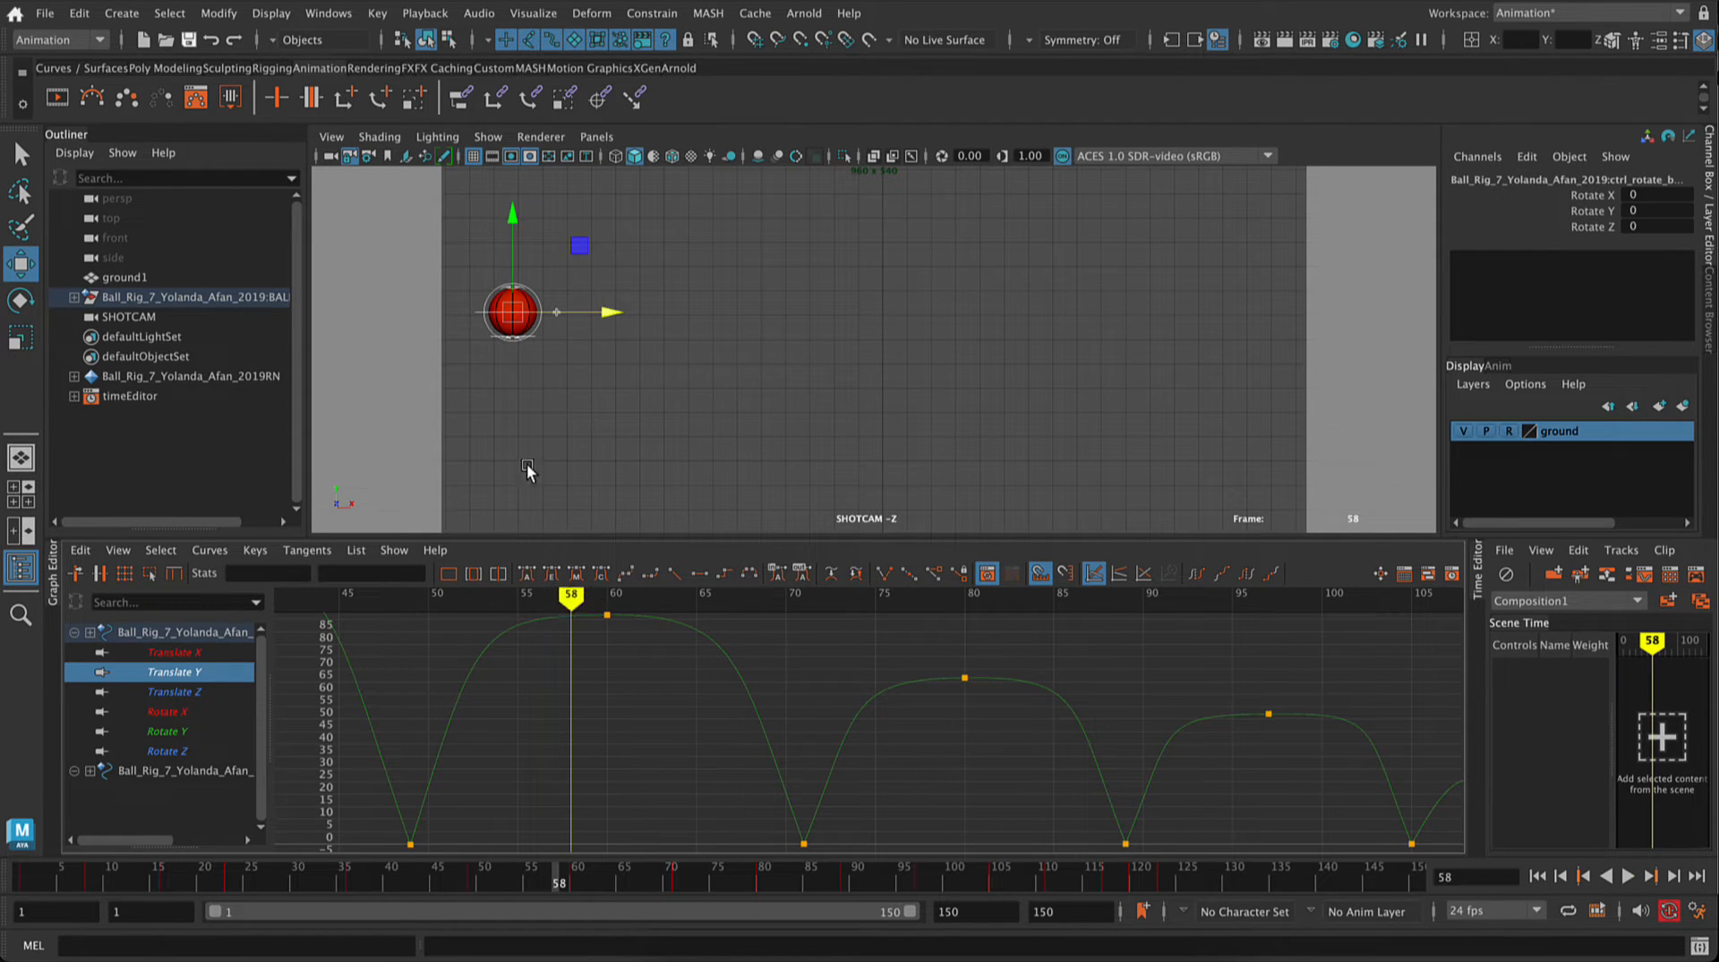
{"action": "key", "text": "s"}
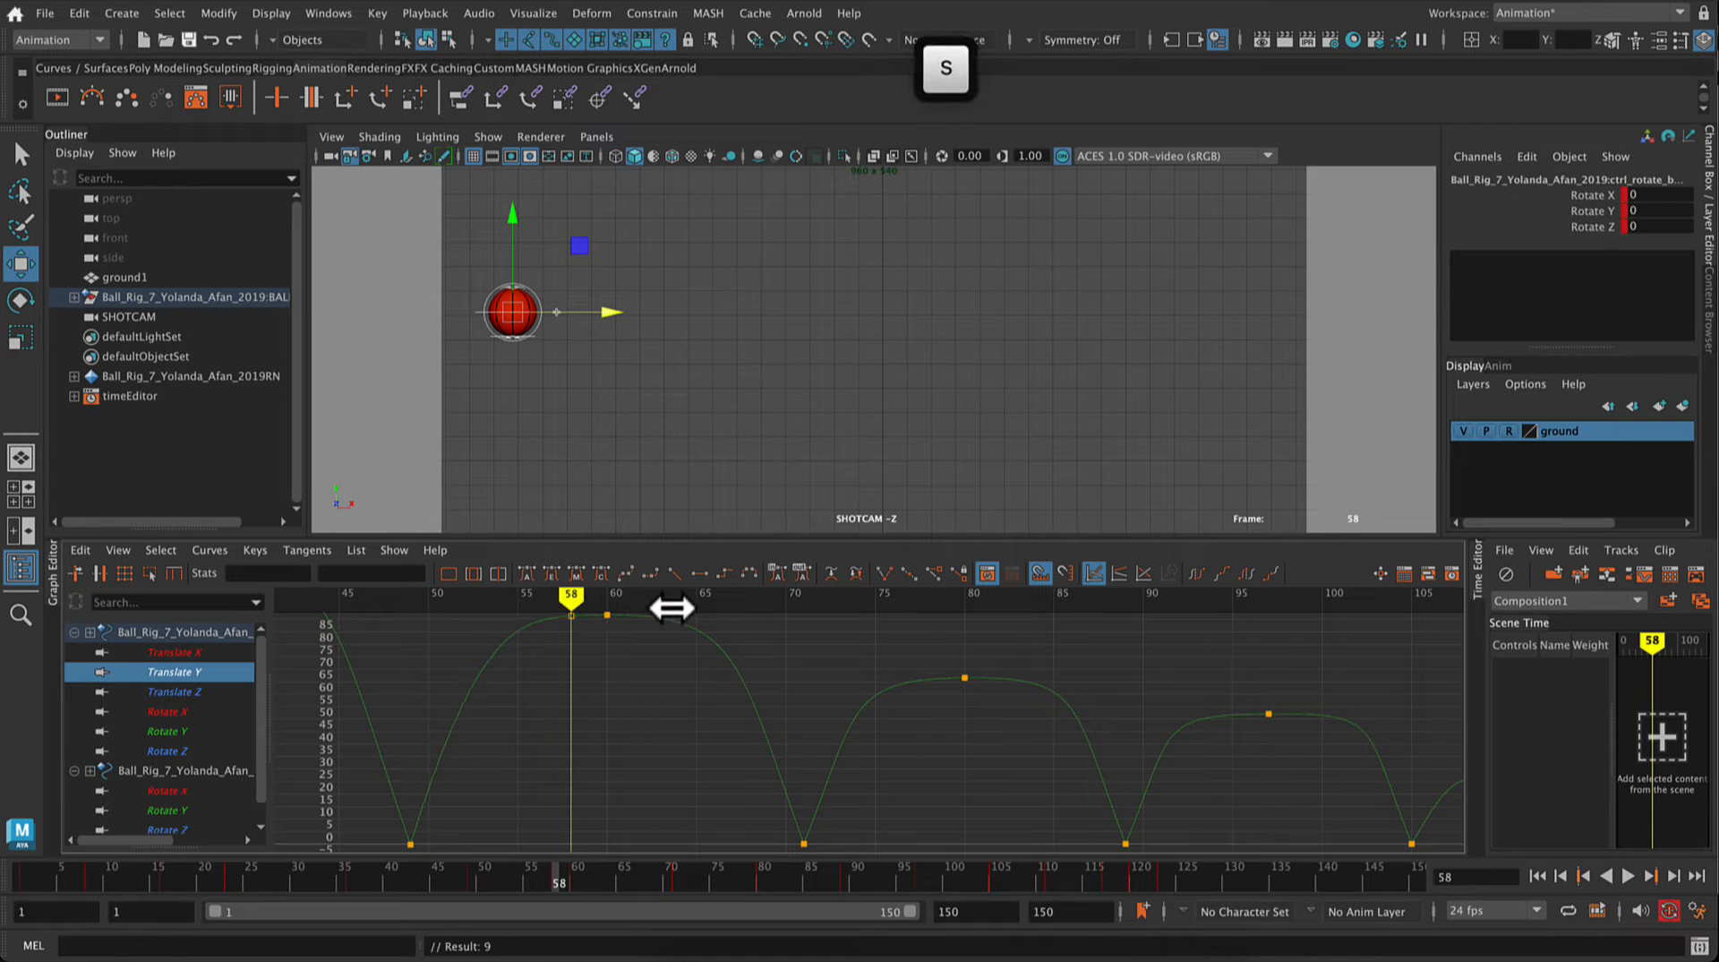
Step: Set a key at frame 62, just after the frame 60 peak of the second bounce on the Translate Y curve
{"action": "left_click_drag", "start_coordinate": [576, 598], "coordinate": [644, 606]}
{"action": "middle_click_drag", "start_coordinate": [658, 642], "coordinate": [573, 617]}
{"action": "left_click", "coordinate": [573, 618]}
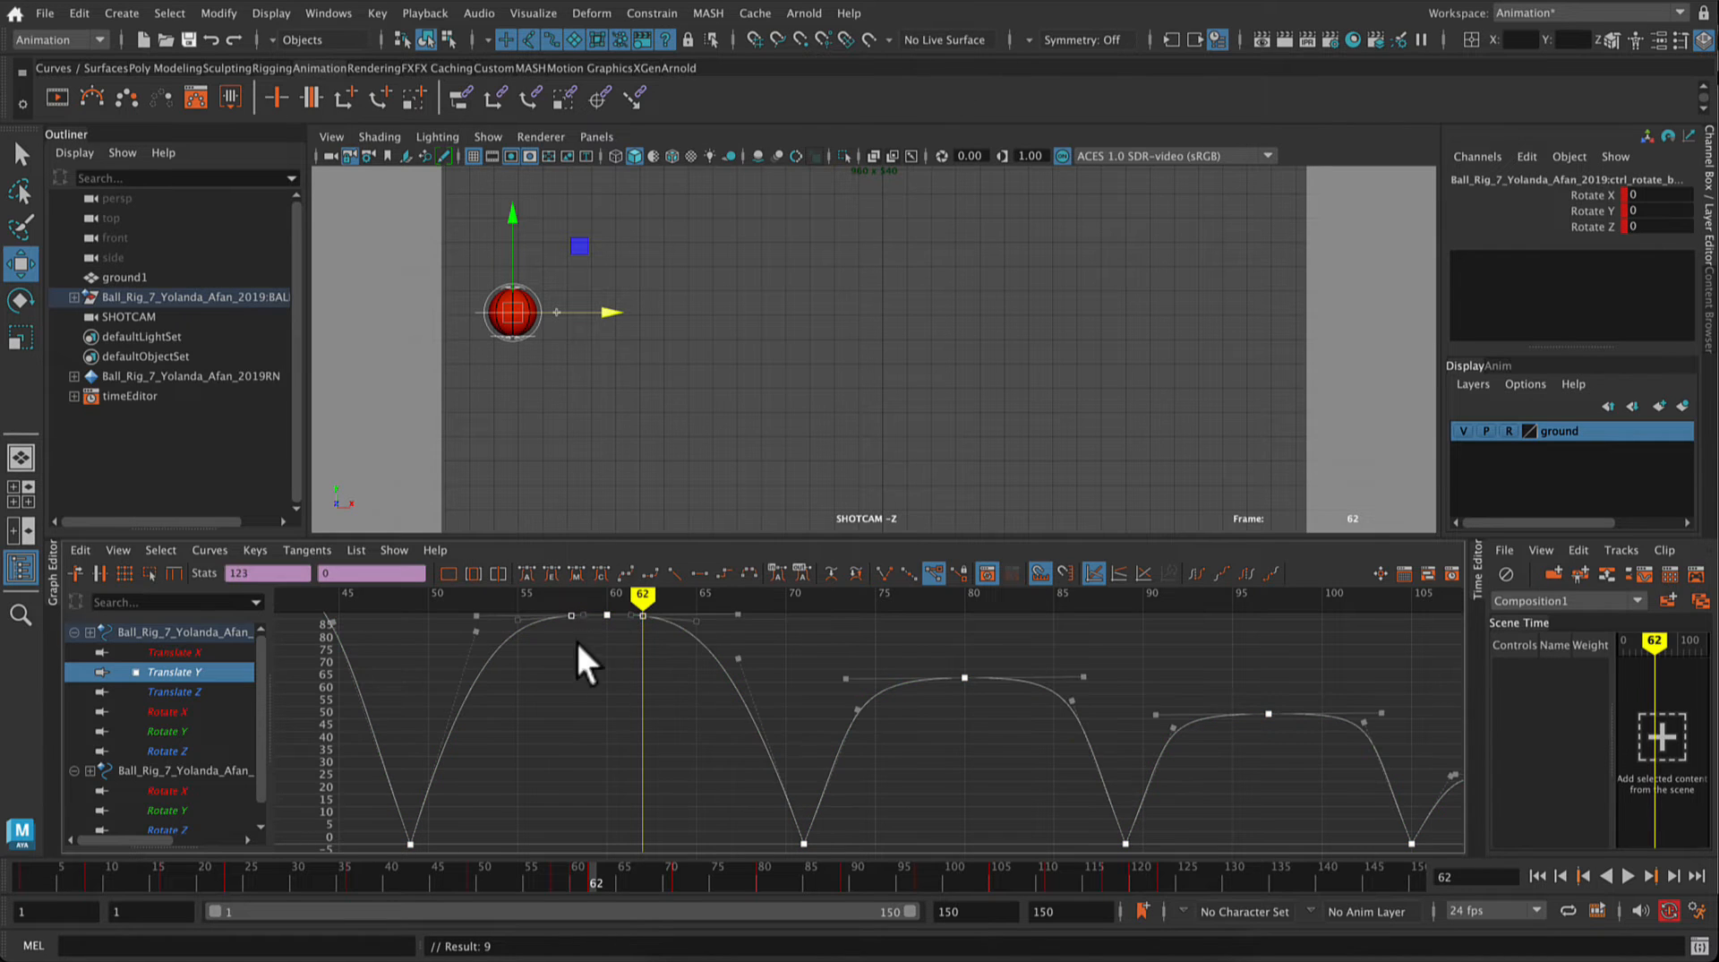
{"action": "left_click", "coordinate": [566, 604]}
{"action": "left_click", "coordinate": [572, 616]}
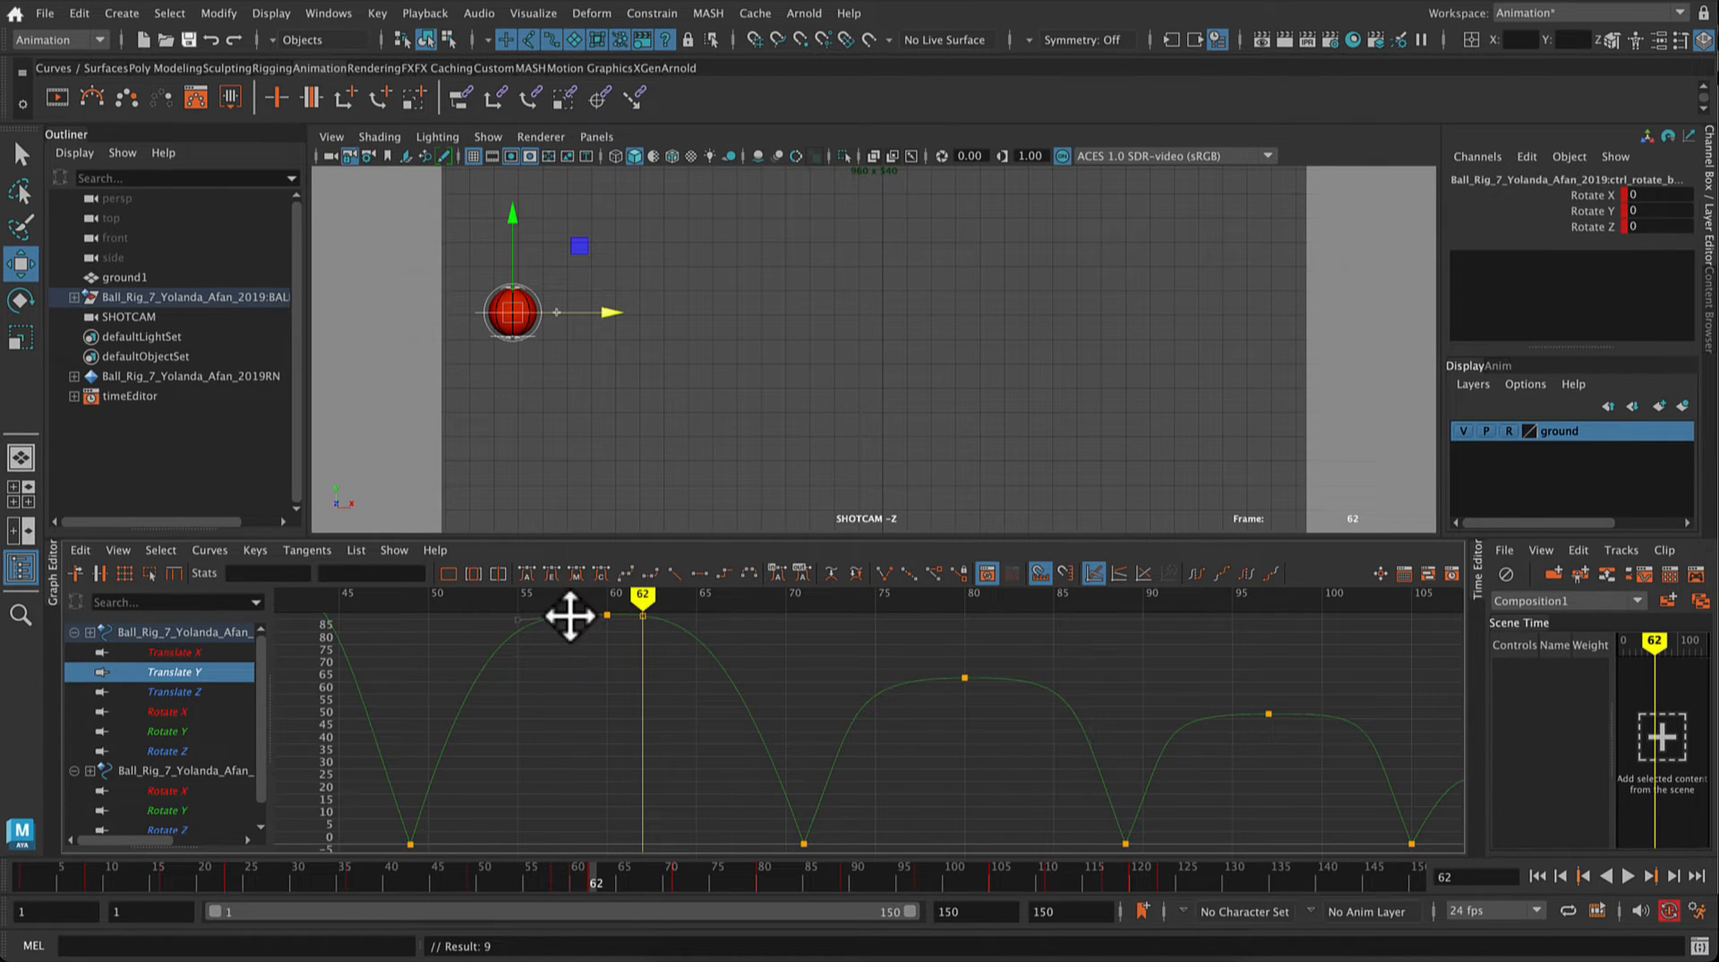
{"action": "left_click", "coordinate": [640, 612]}
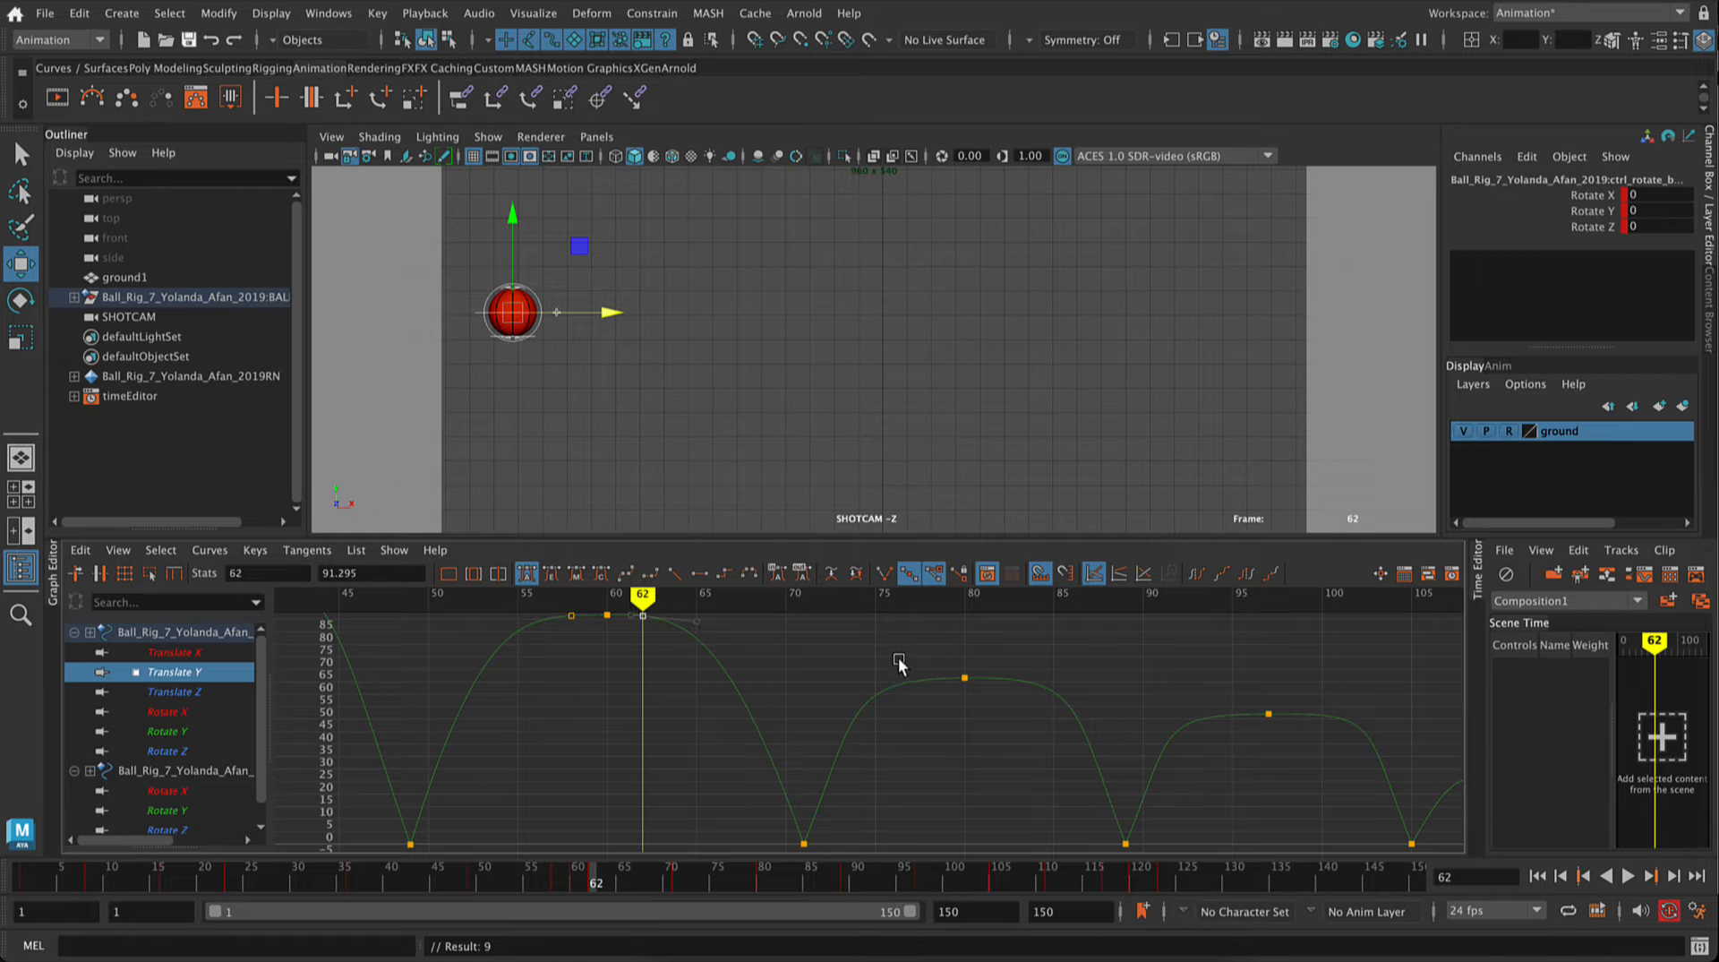
Step: Examine the three keys around the frame 60 peak against the whole Translate Y curve and scrub back to frame 35
{"action": "key", "text": "a"}
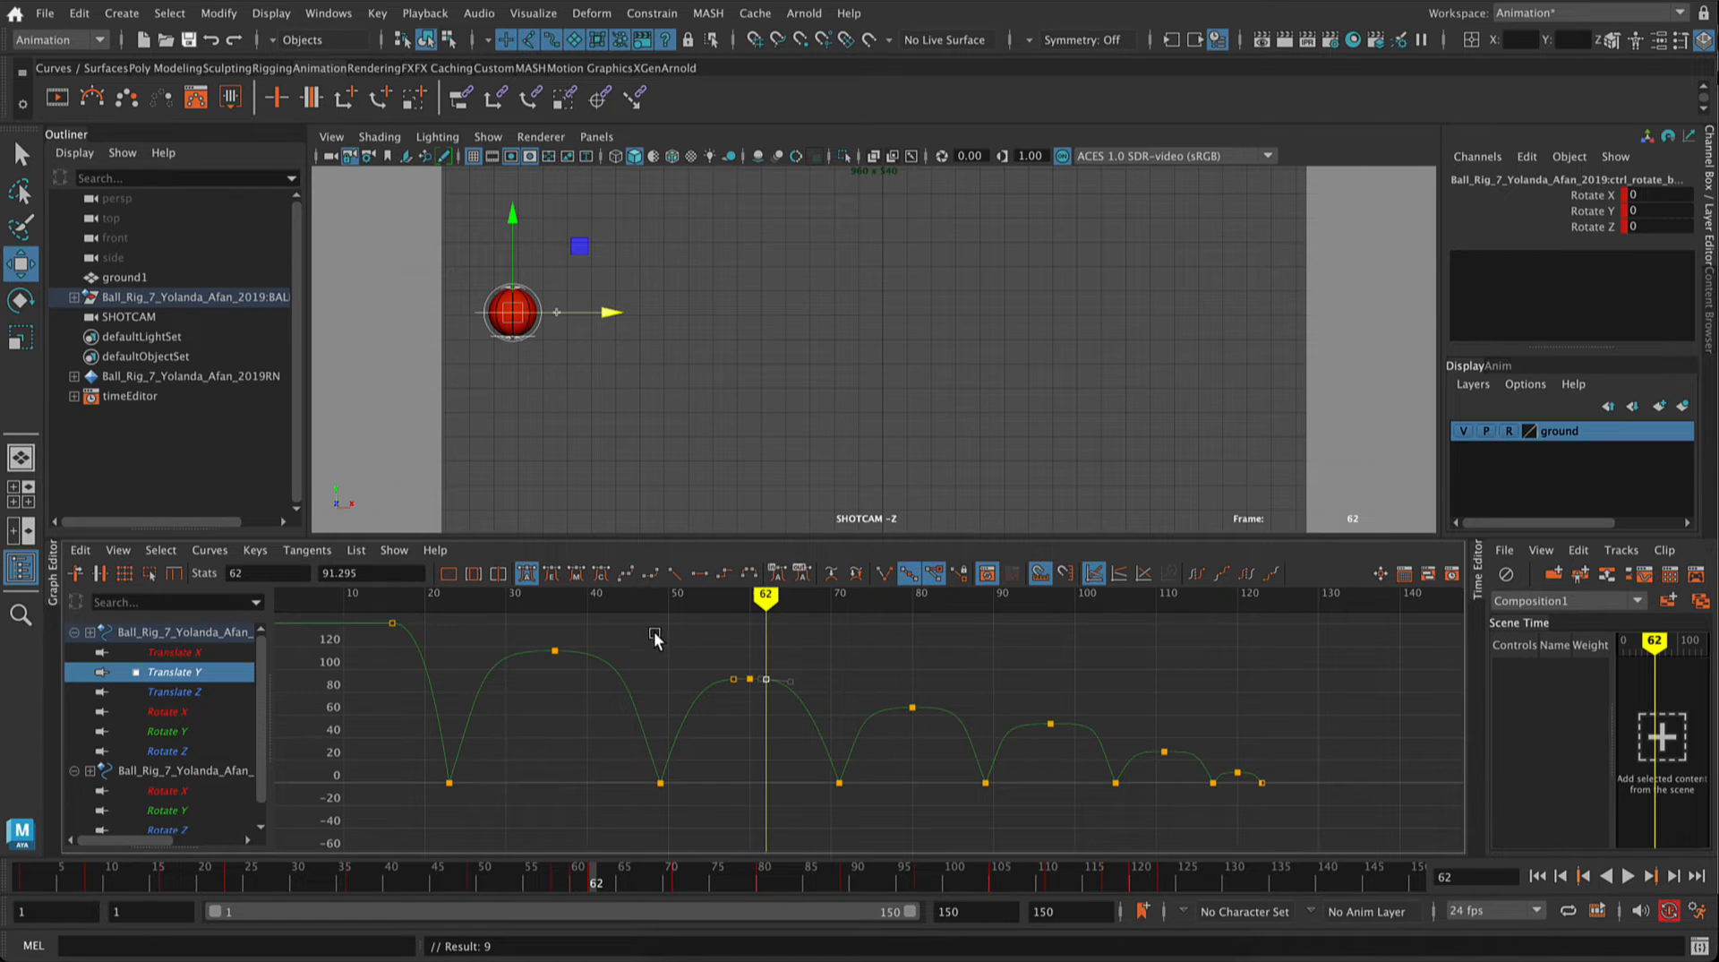
{"action": "left_click", "coordinate": [734, 670]}
{"action": "left_click_drag", "start_coordinate": [790, 707], "coordinate": [792, 708]}
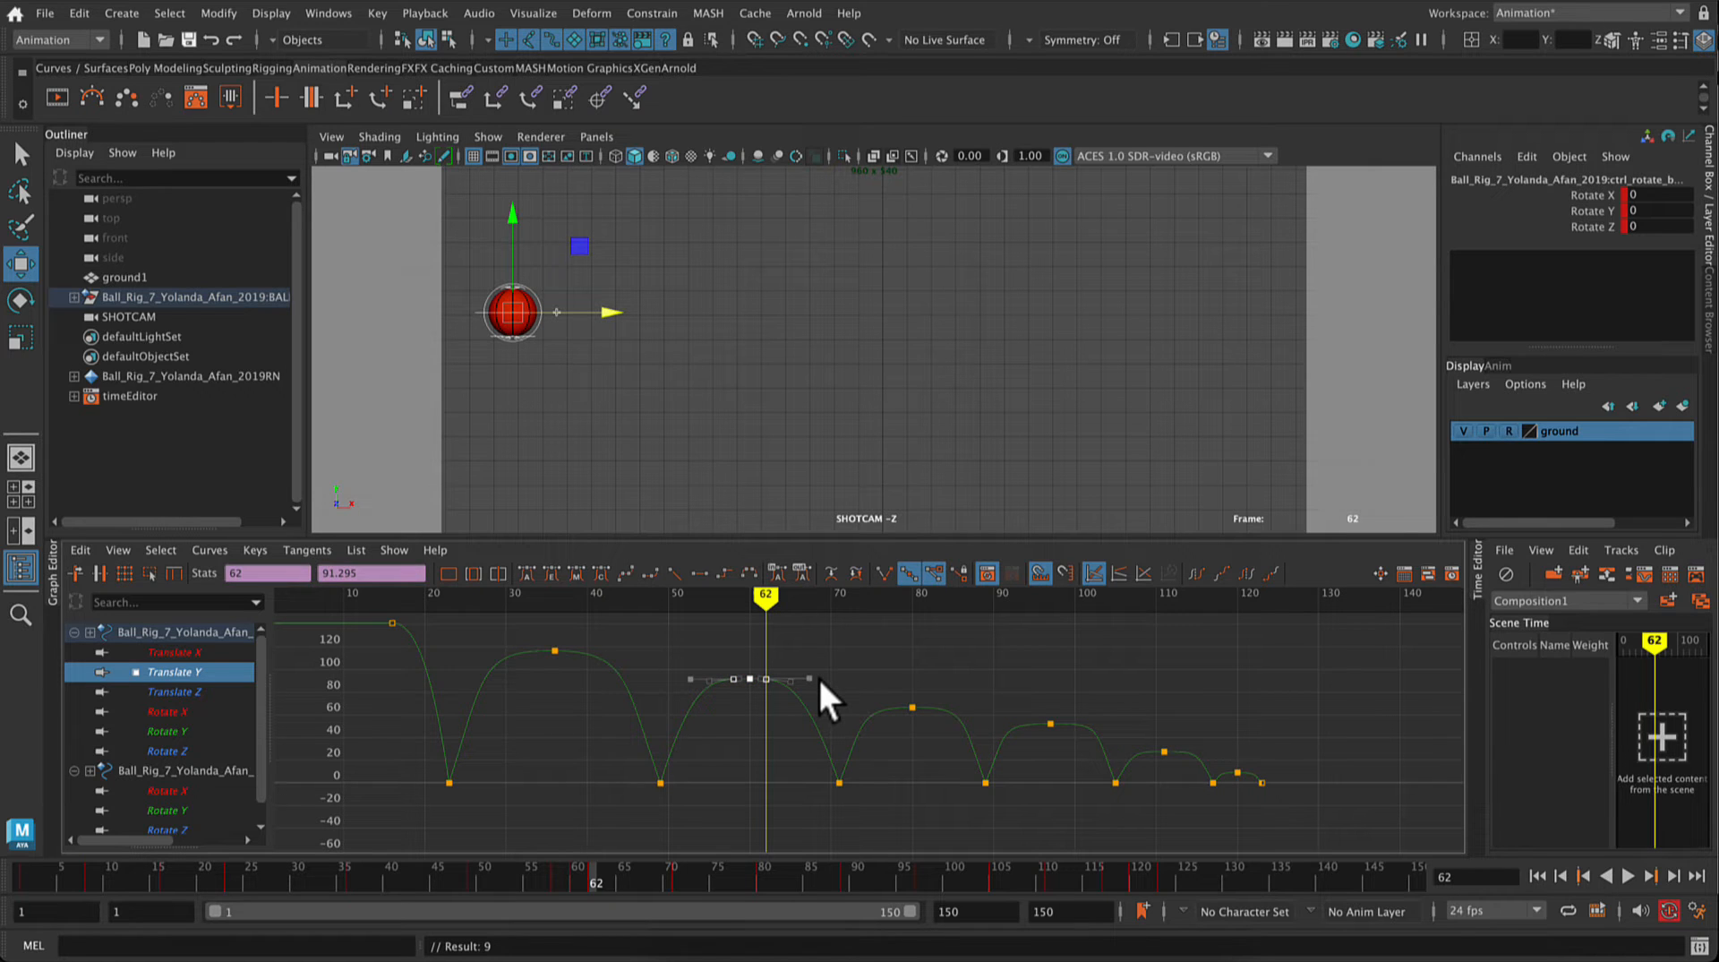
{"action": "left_click", "coordinate": [818, 675]}
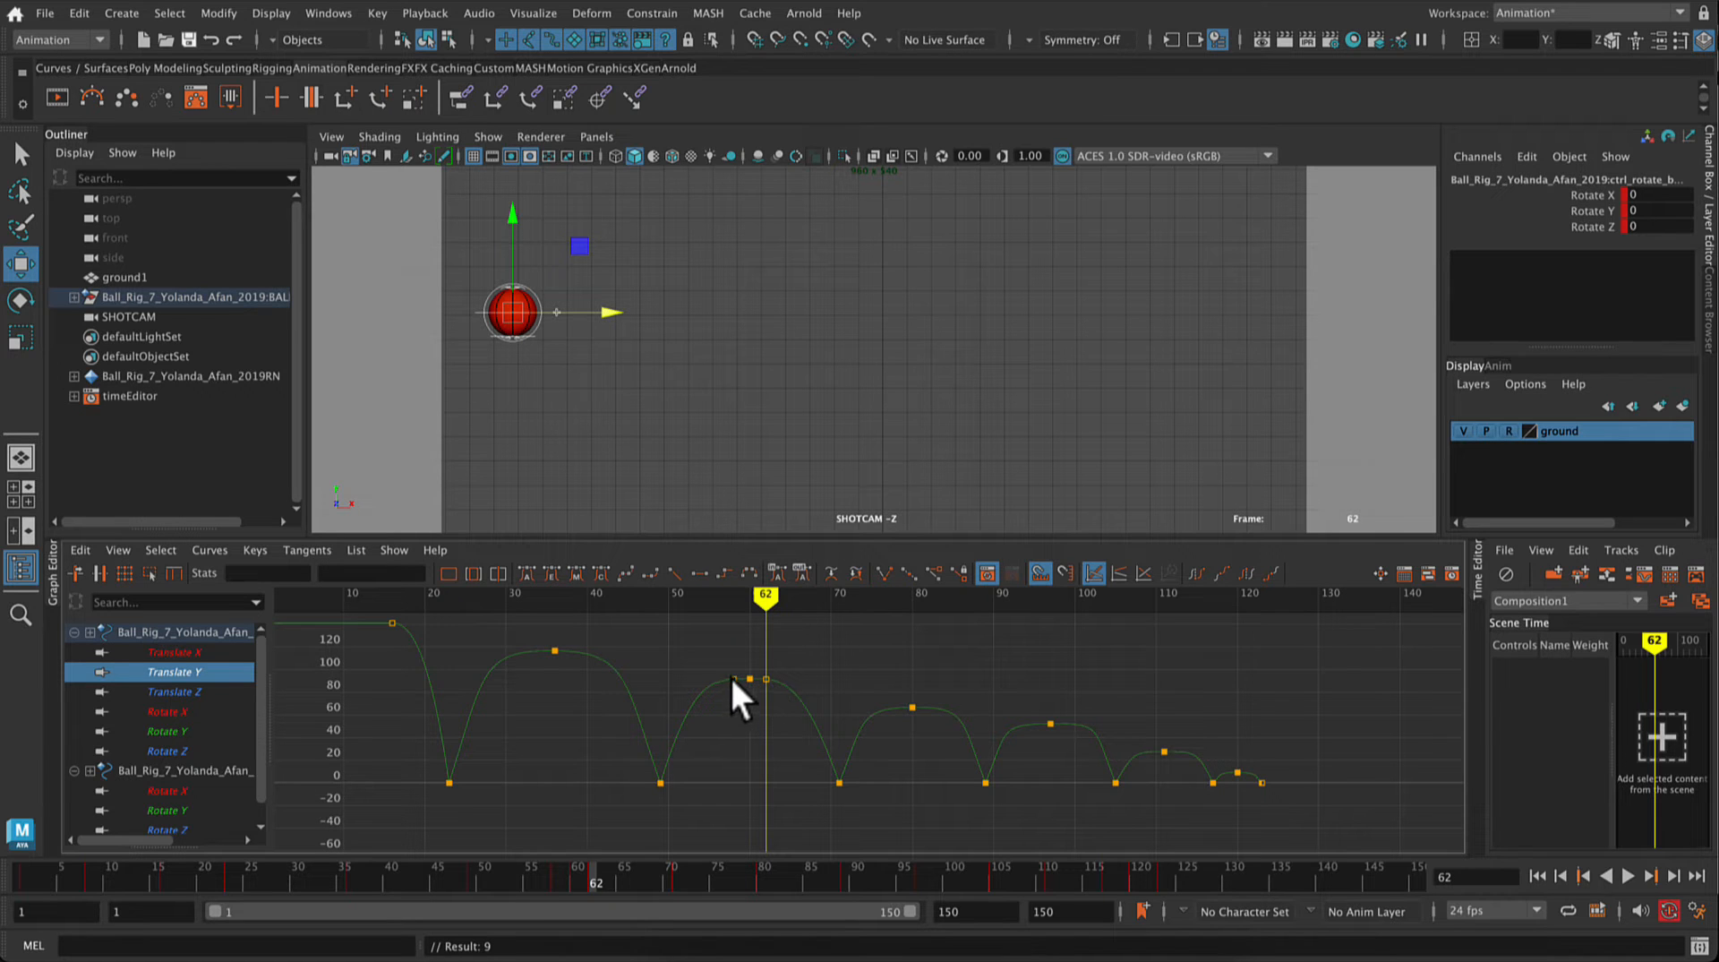
{"action": "left_click_drag", "start_coordinate": [766, 605], "coordinate": [545, 609]}
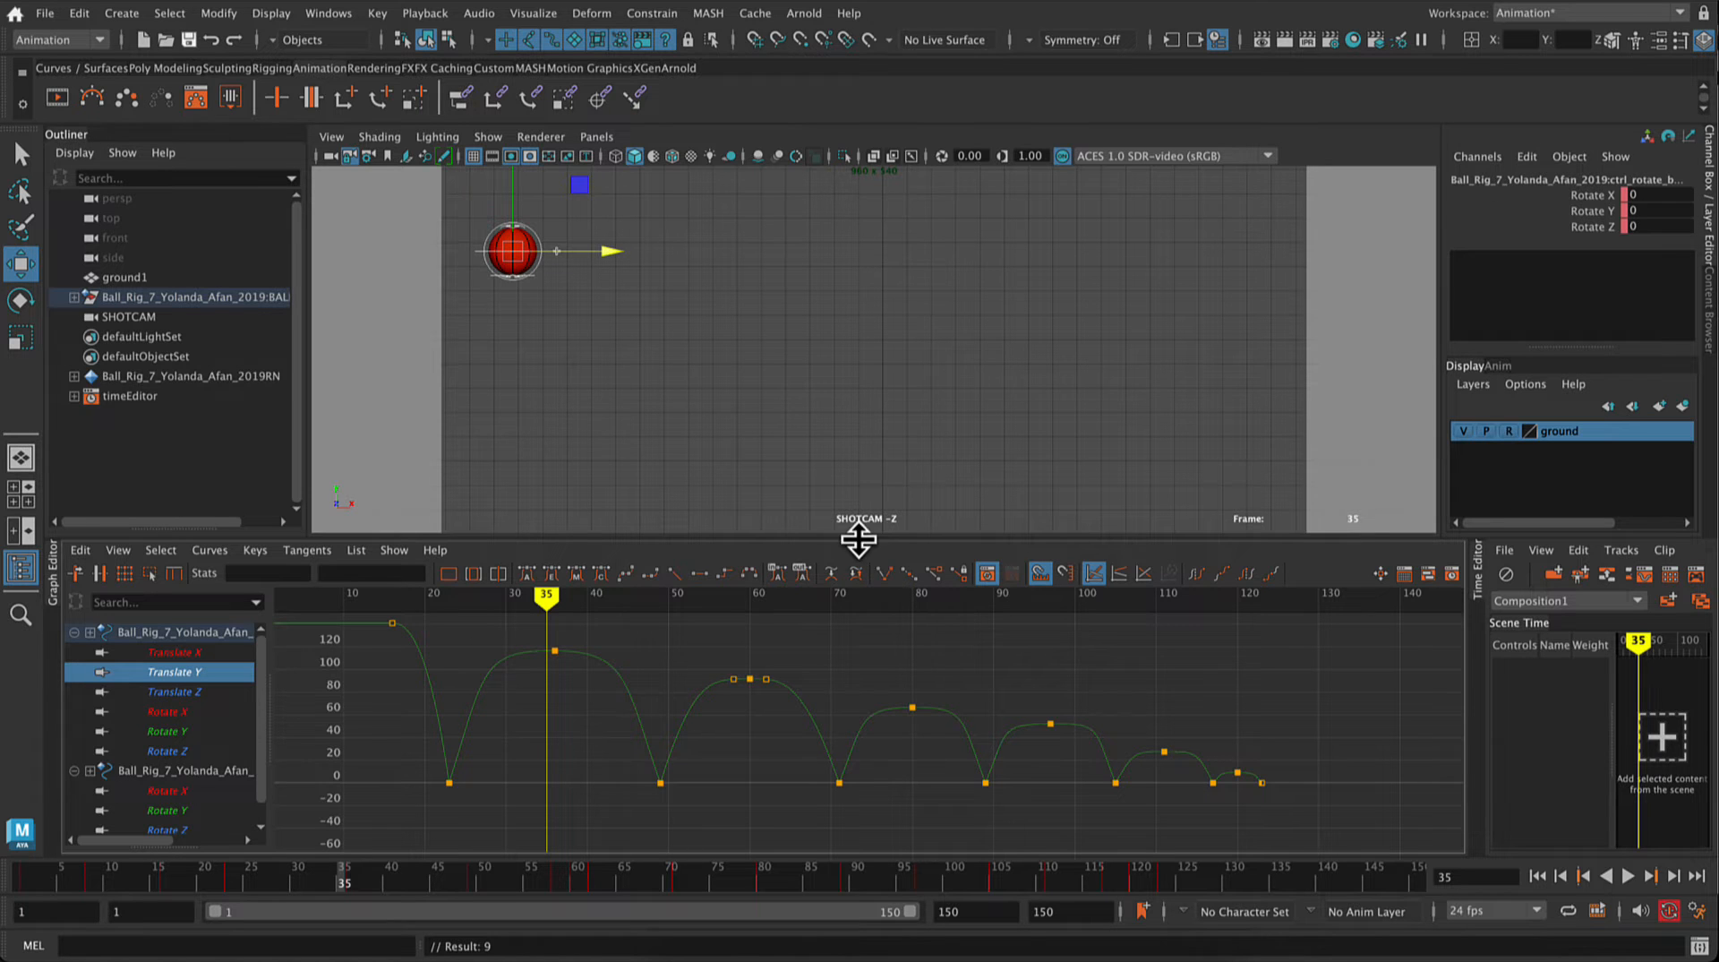
Step: Lower the bounce peak key at frame 97 on the Translate Y curve to about 46.87
{"action": "left_click_drag", "start_coordinate": [856, 537], "coordinate": [853, 574]}
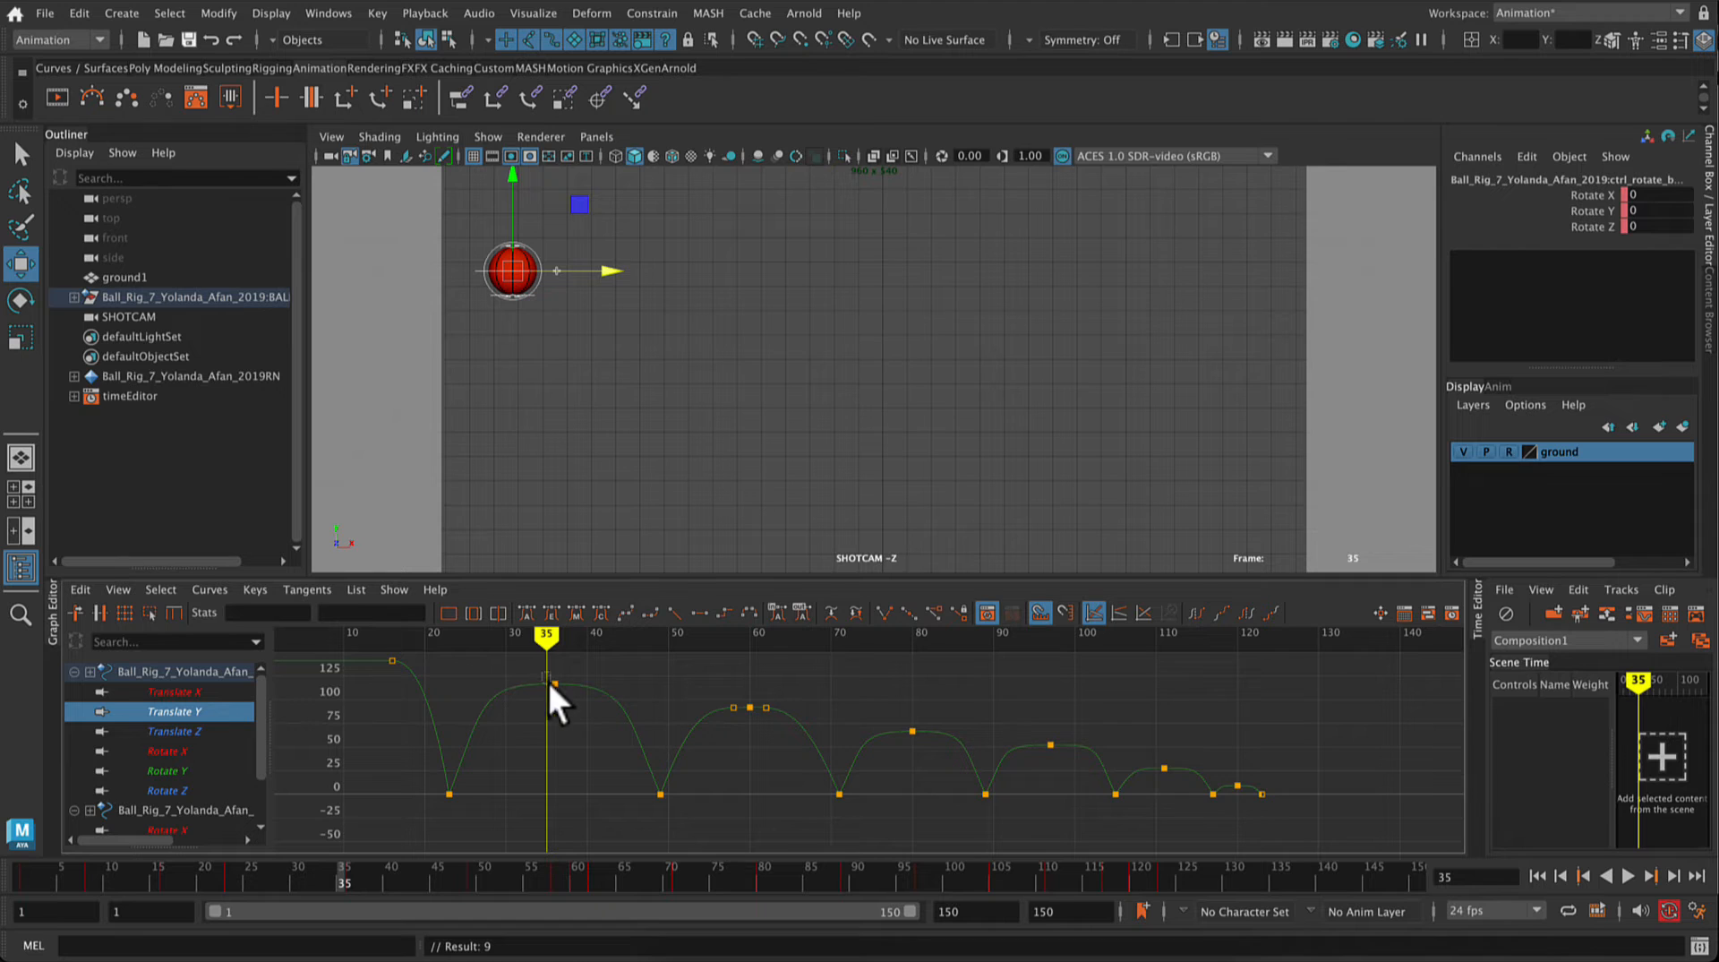
{"action": "left_click_drag", "start_coordinate": [549, 681], "coordinate": [560, 689]}
{"action": "left_click_drag", "start_coordinate": [851, 704], "coordinate": [1049, 750]}
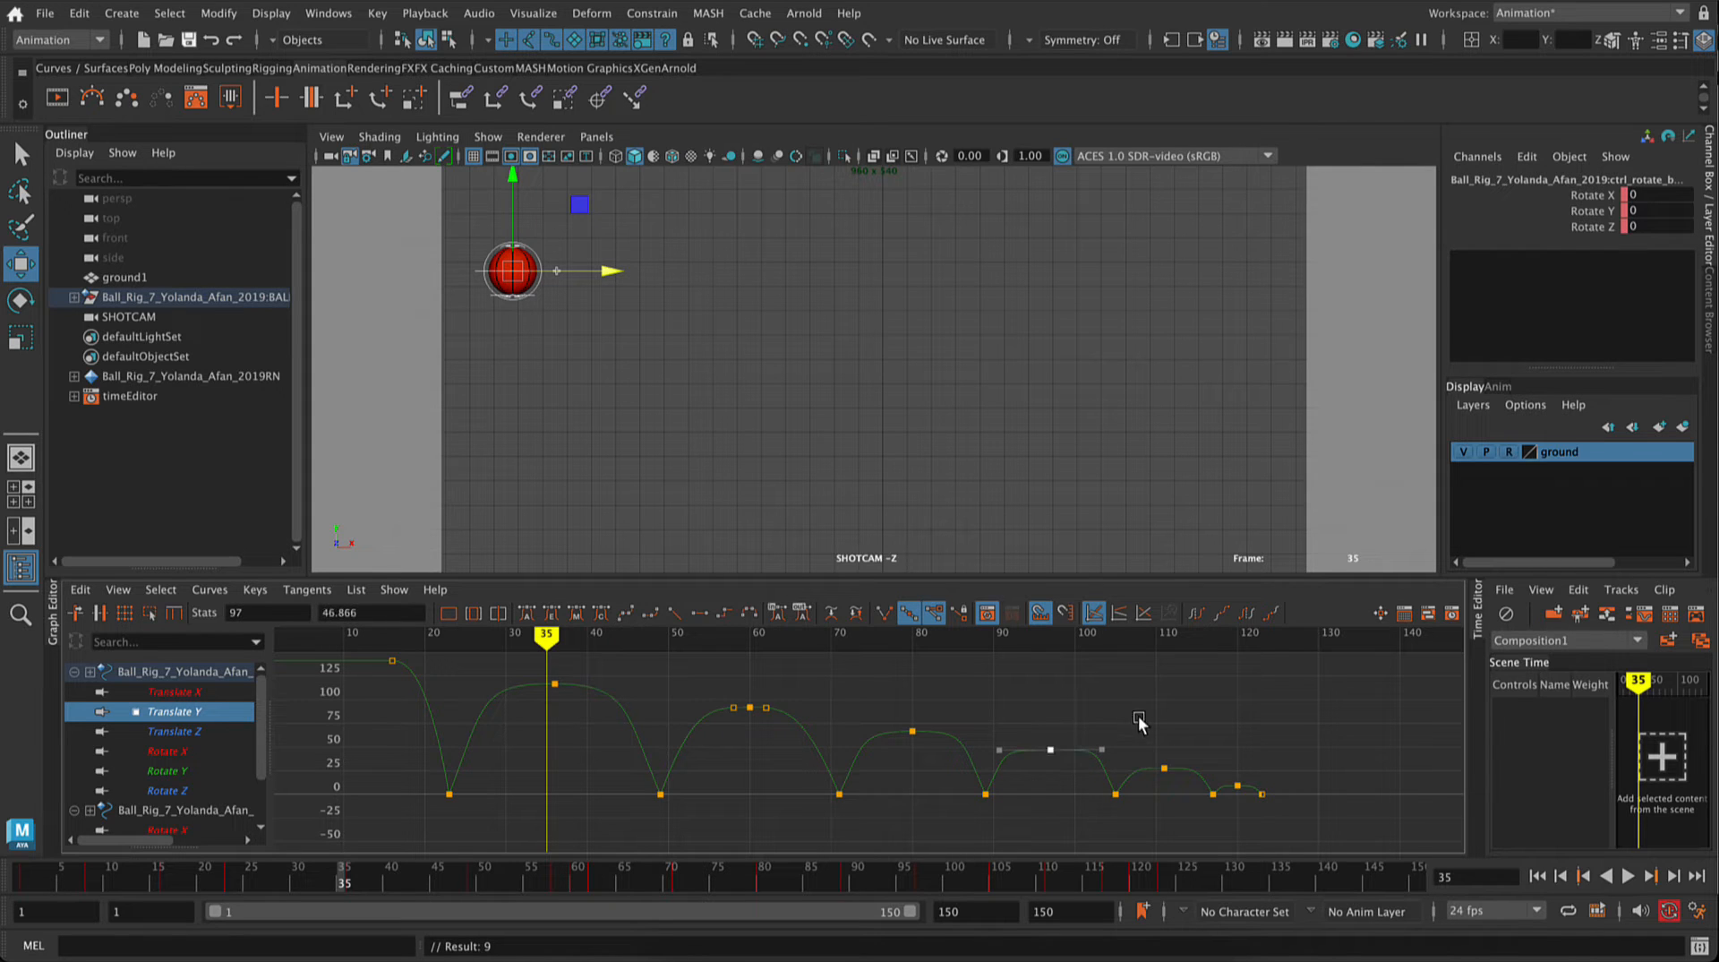
{"action": "left_click", "coordinate": [1182, 725]}
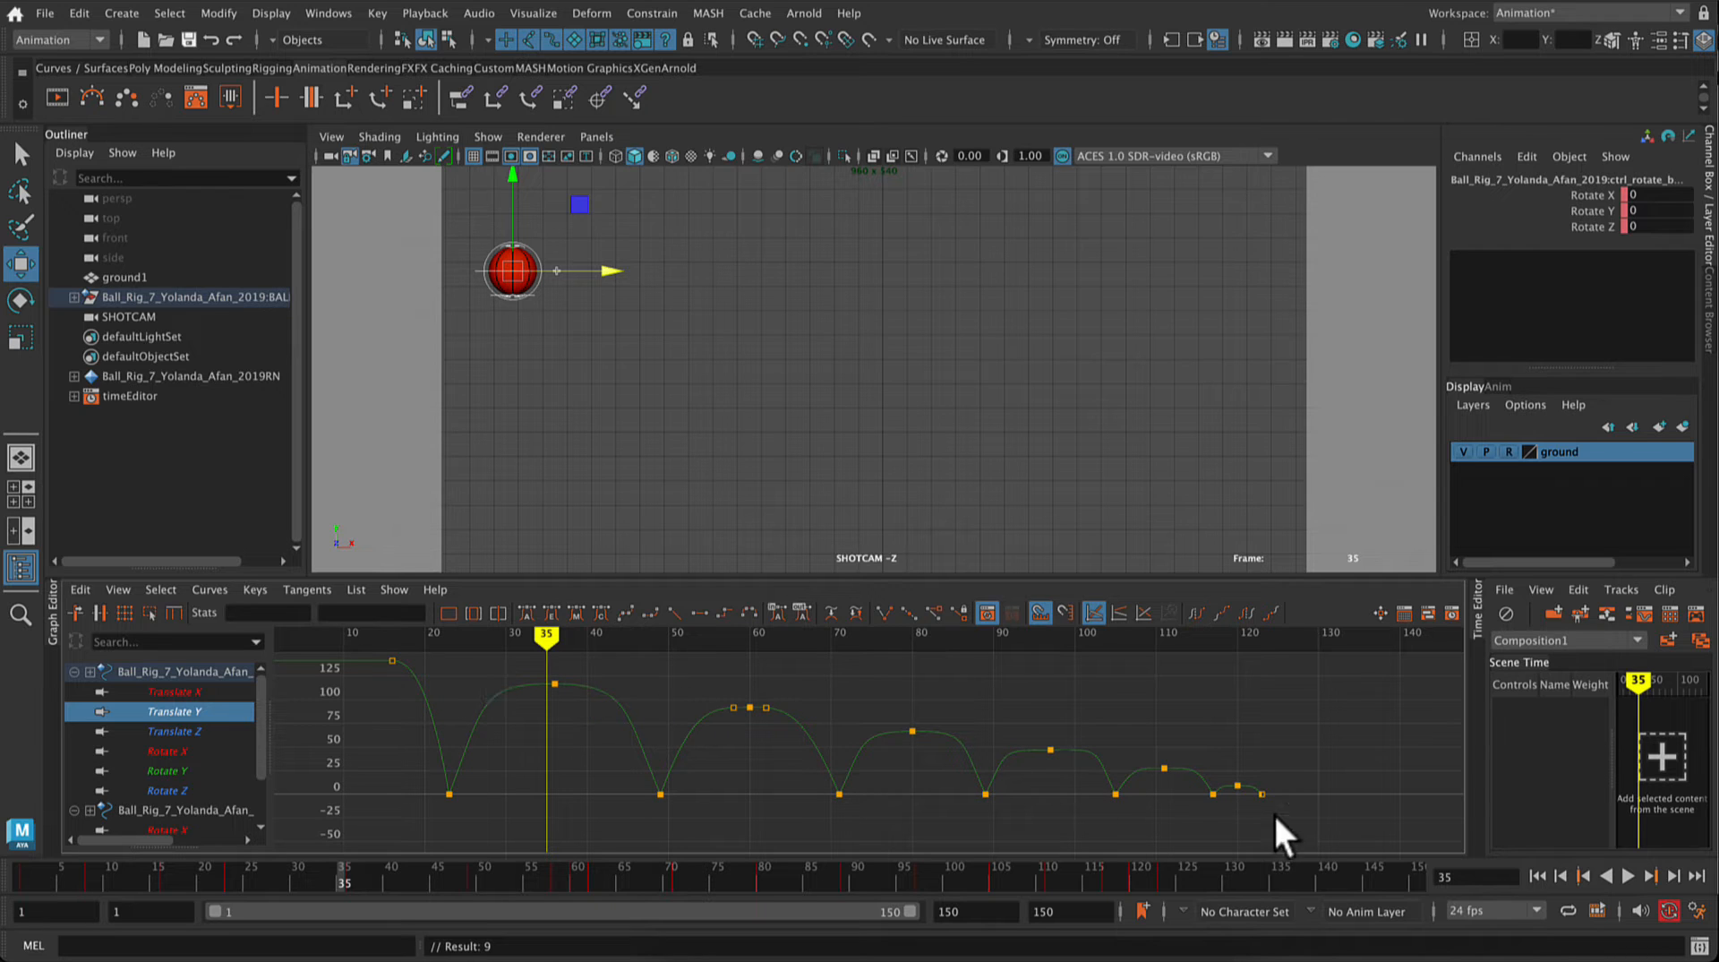
Step: Isolate the Translate X curve of the ball's translate control and turn off automatic keying
{"action": "scroll", "coordinate": [1249, 765], "scroll_direction": "down", "scroll_amount": 5}
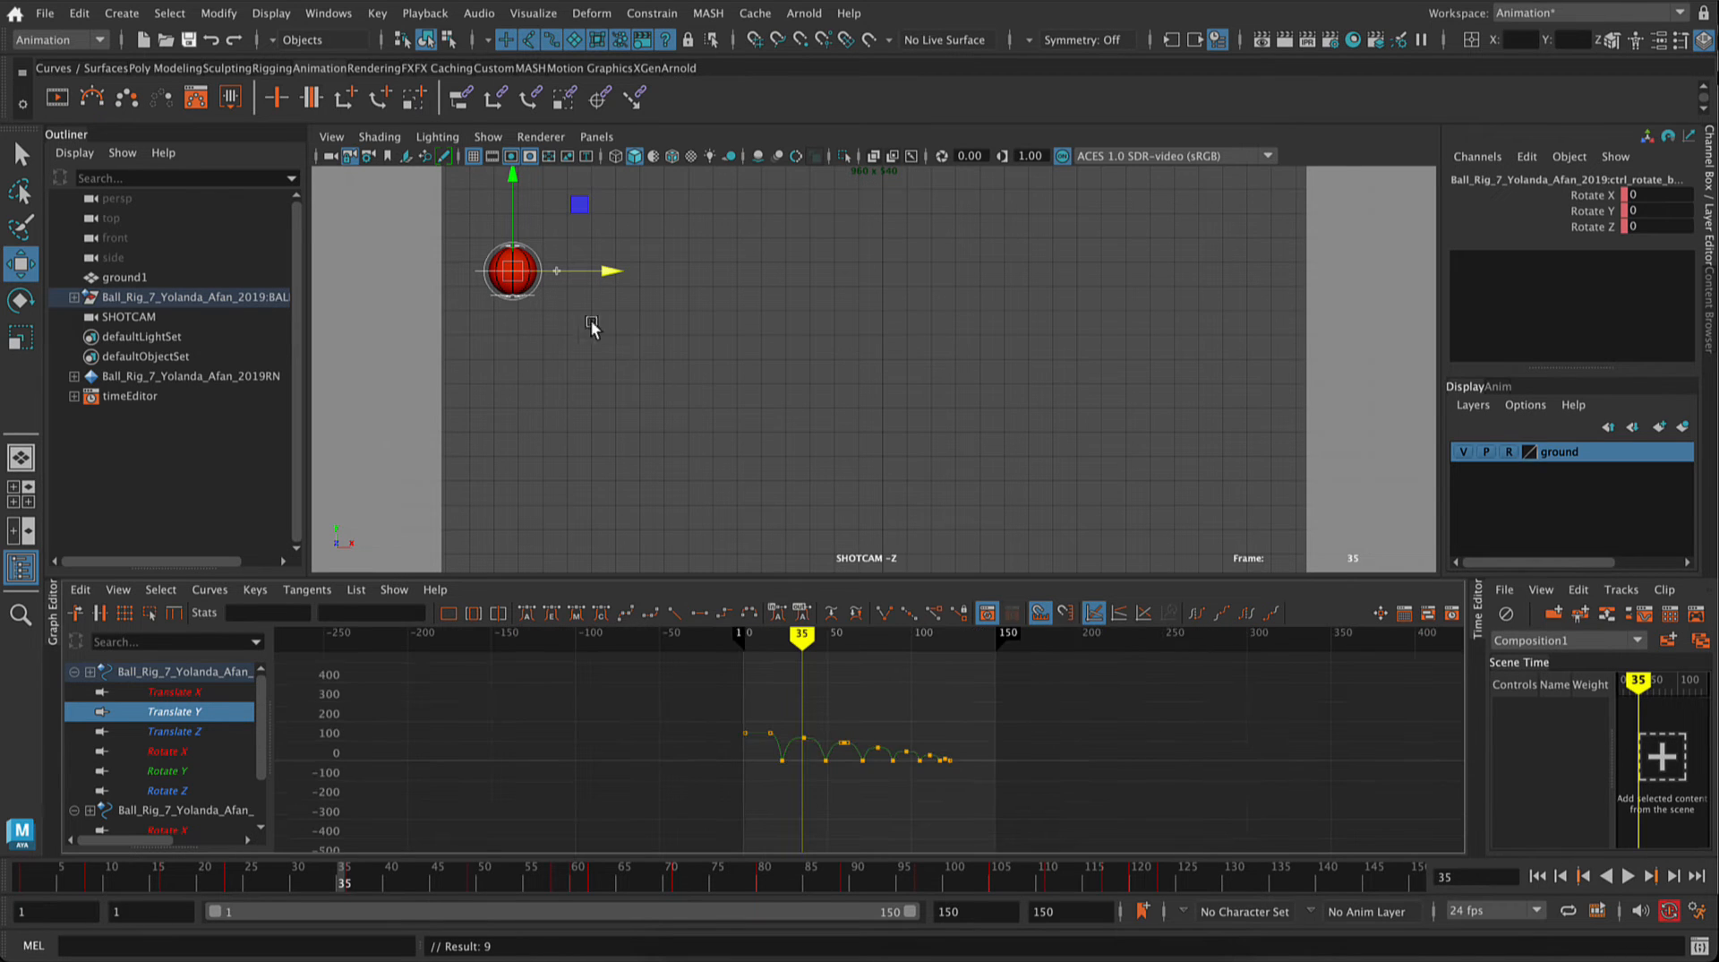
{"action": "left_click", "coordinate": [833, 446]}
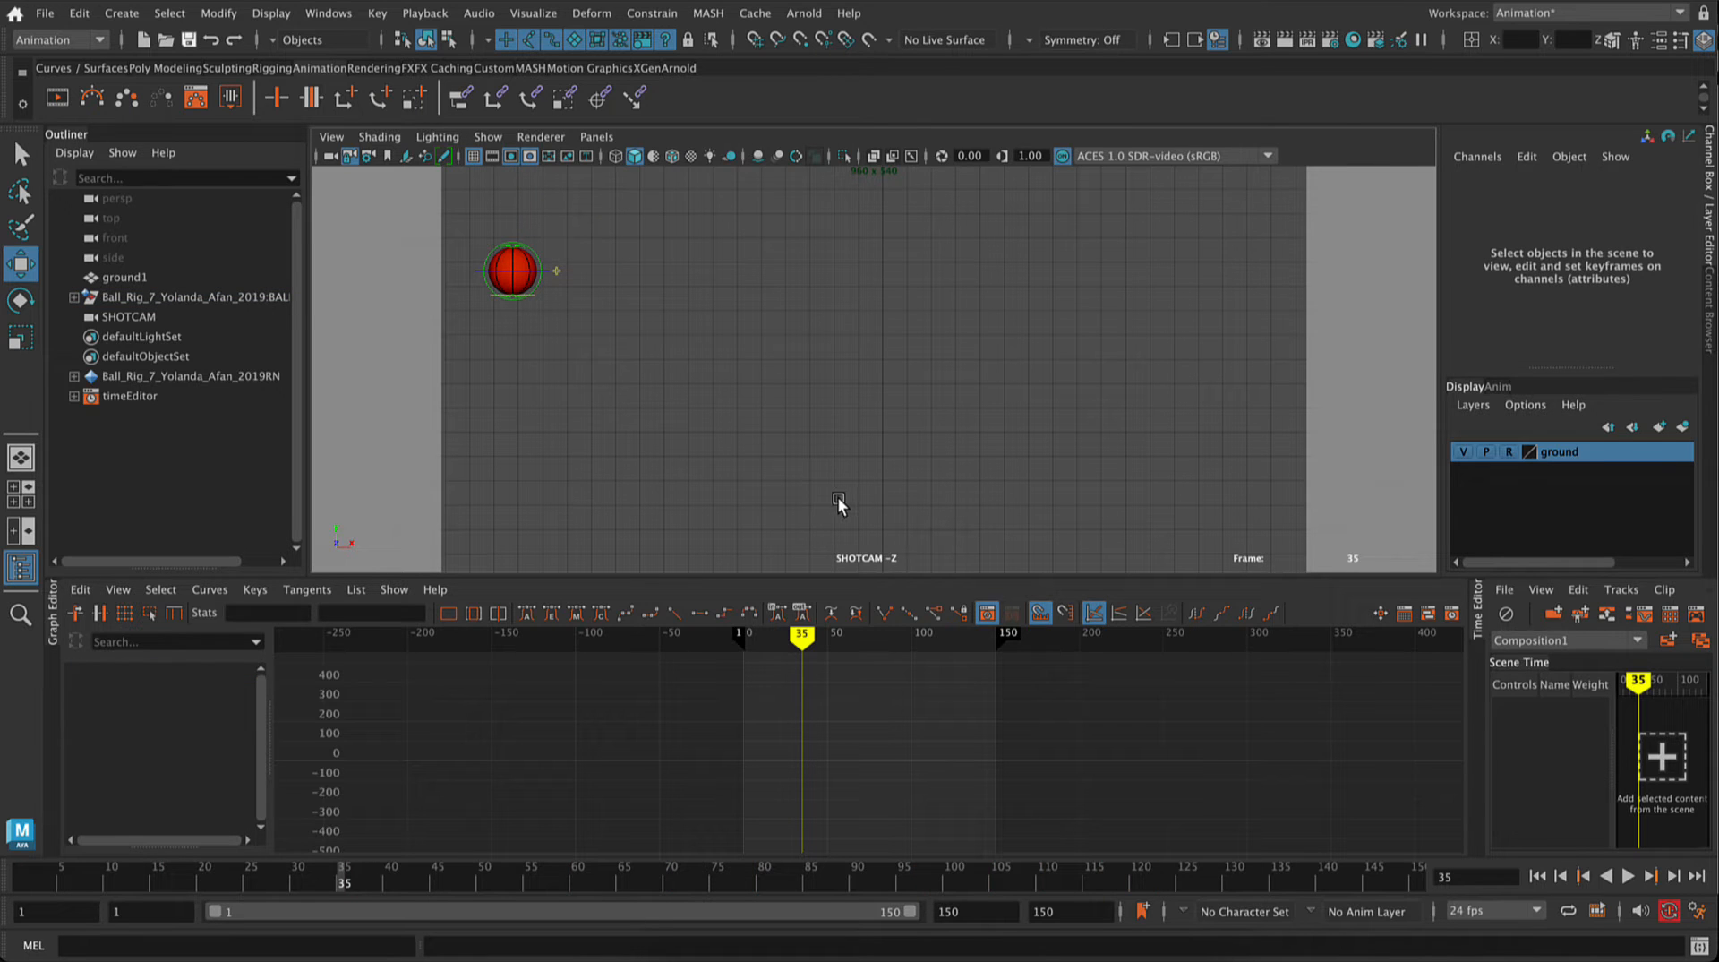
{"action": "key", "text": "ctrl+z"}
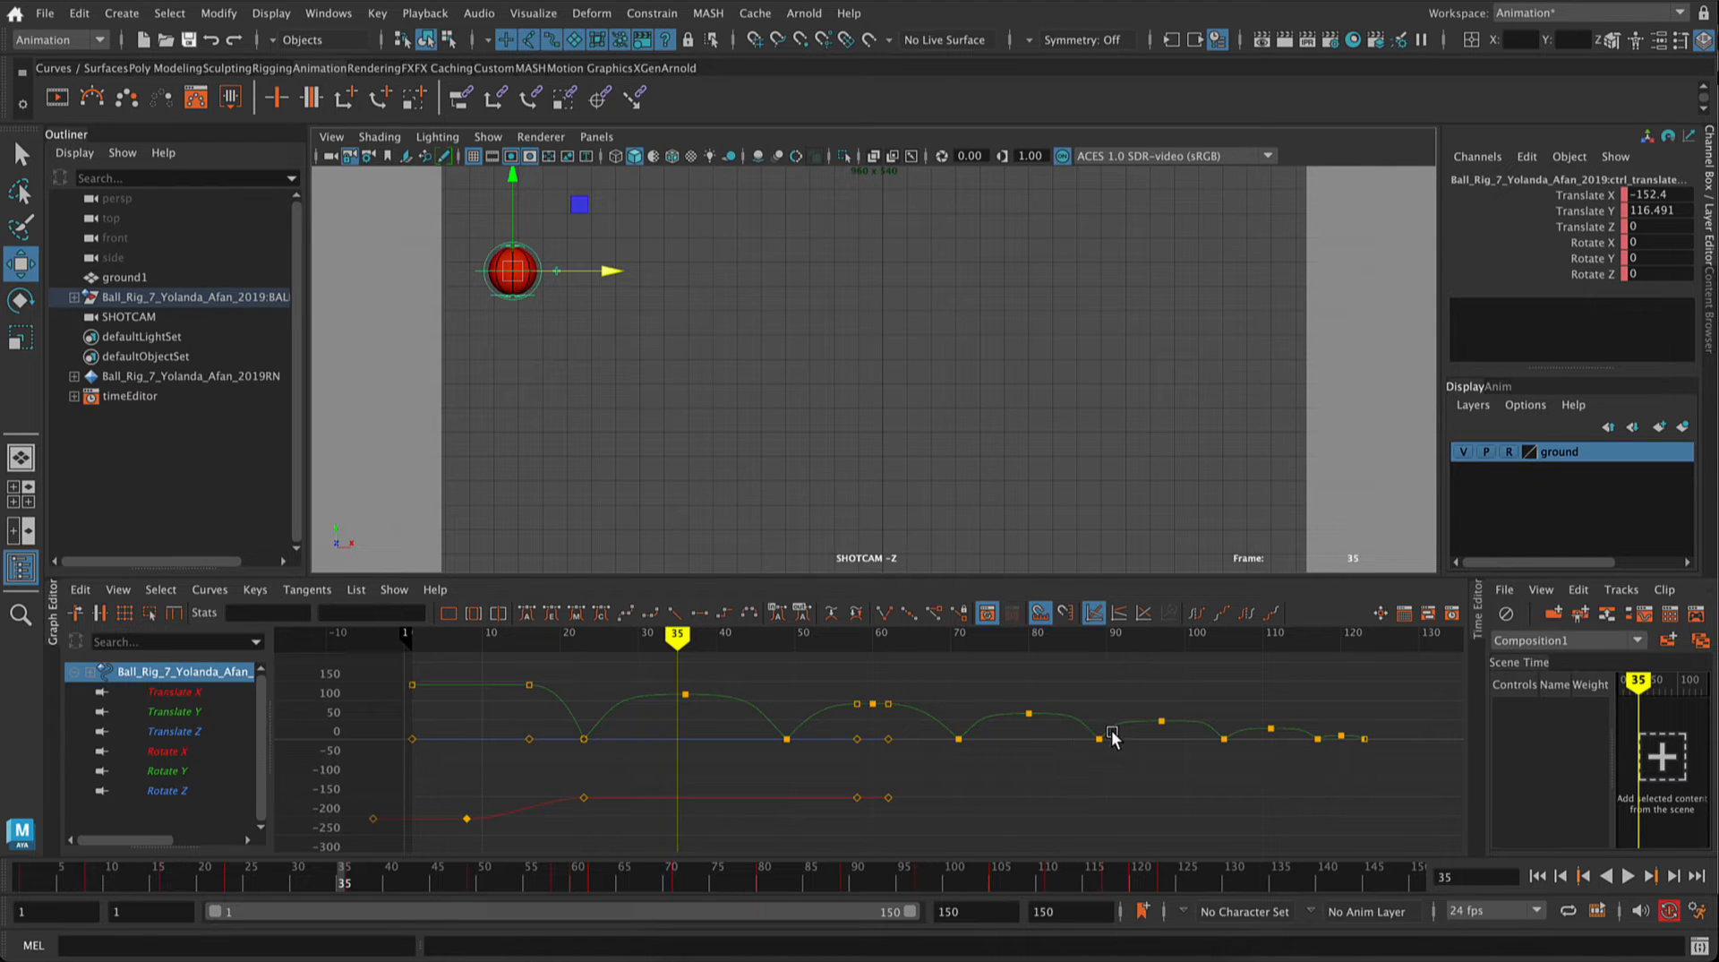
{"action": "left_click", "coordinate": [179, 711]}
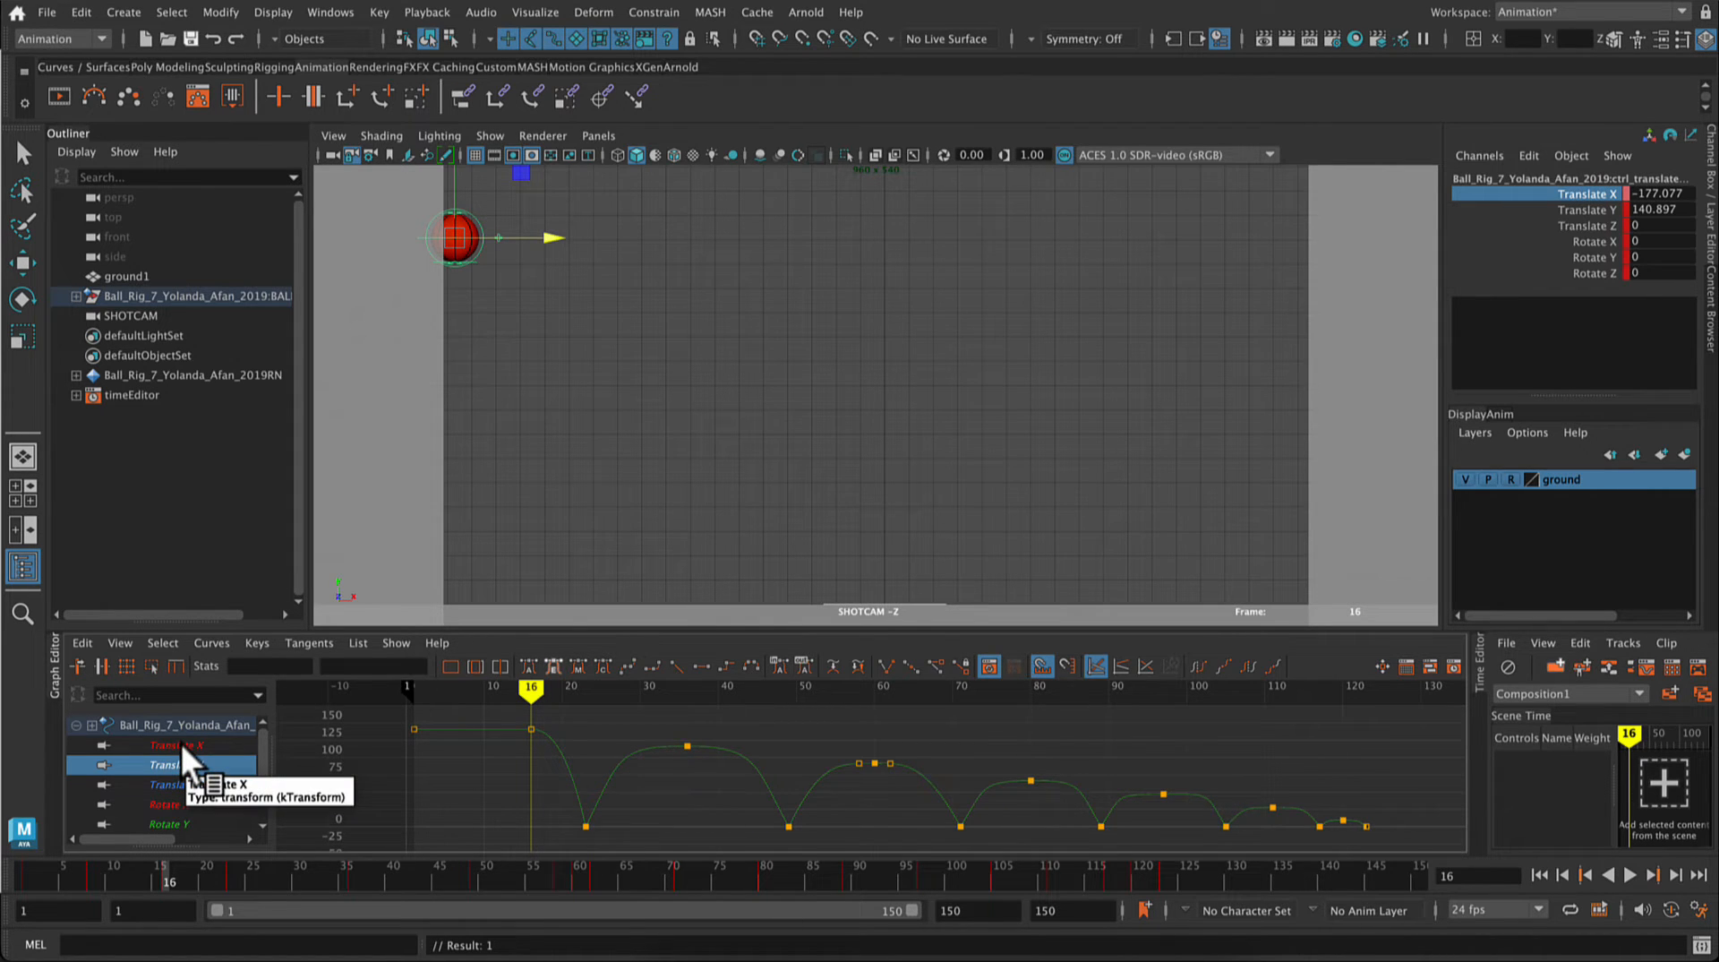
{"action": "left_click", "coordinate": [181, 744]}
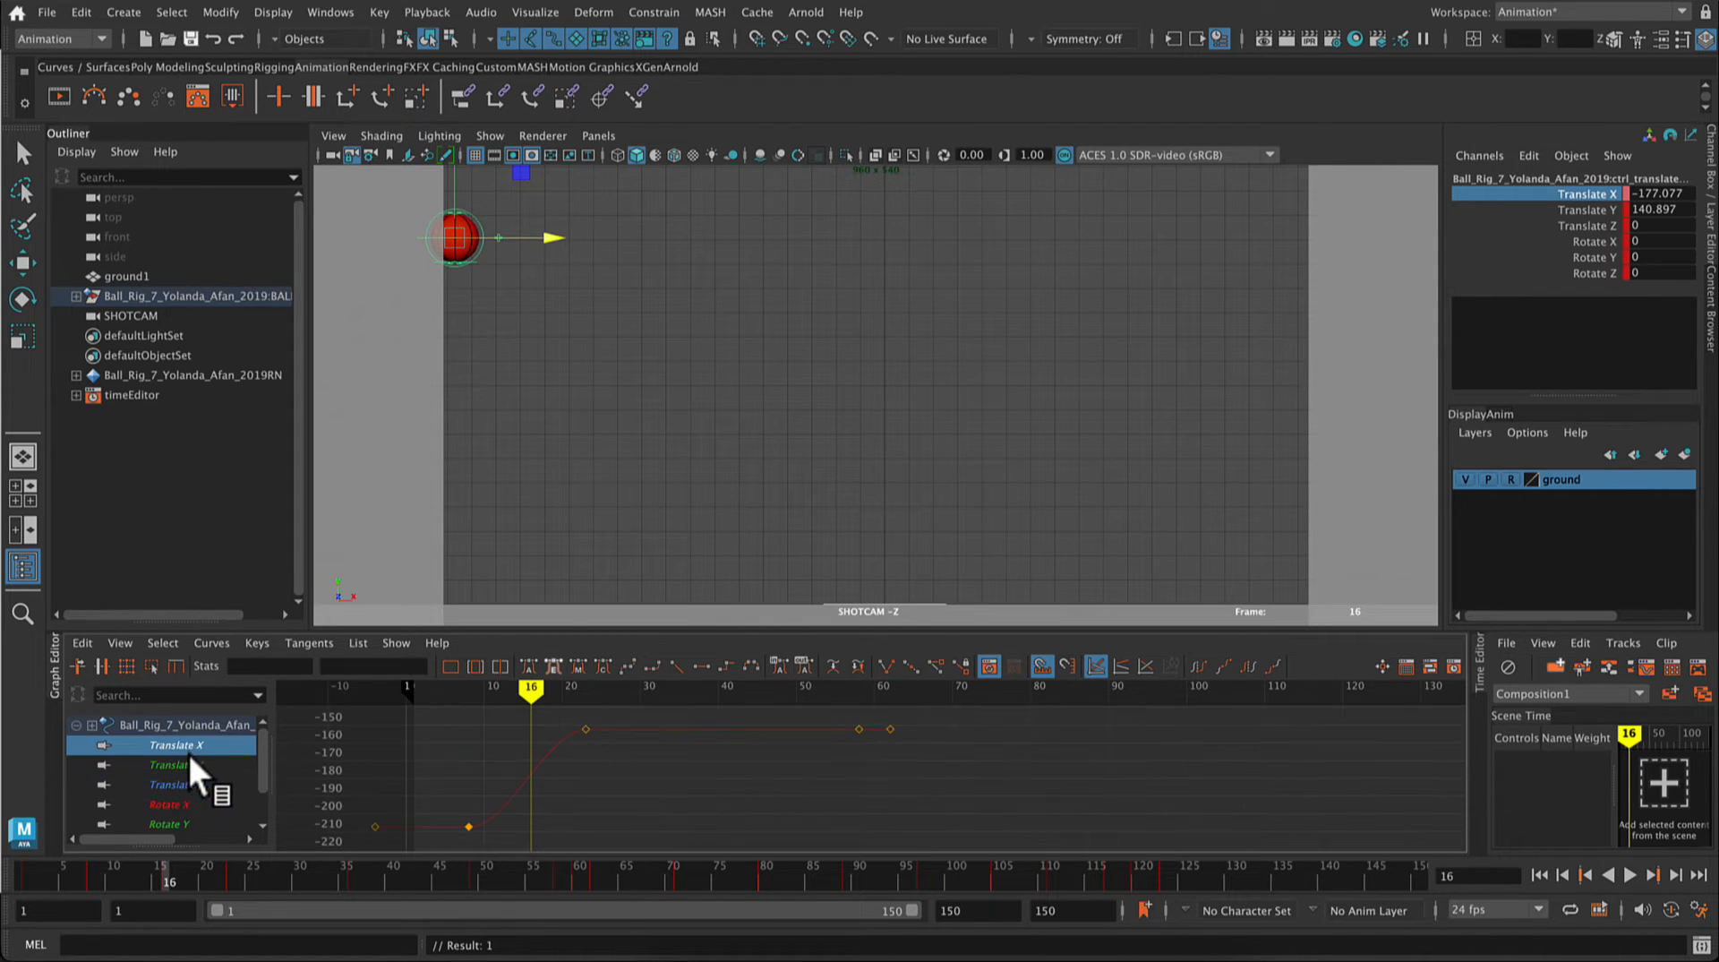
{"action": "left_click", "coordinate": [1670, 909]}
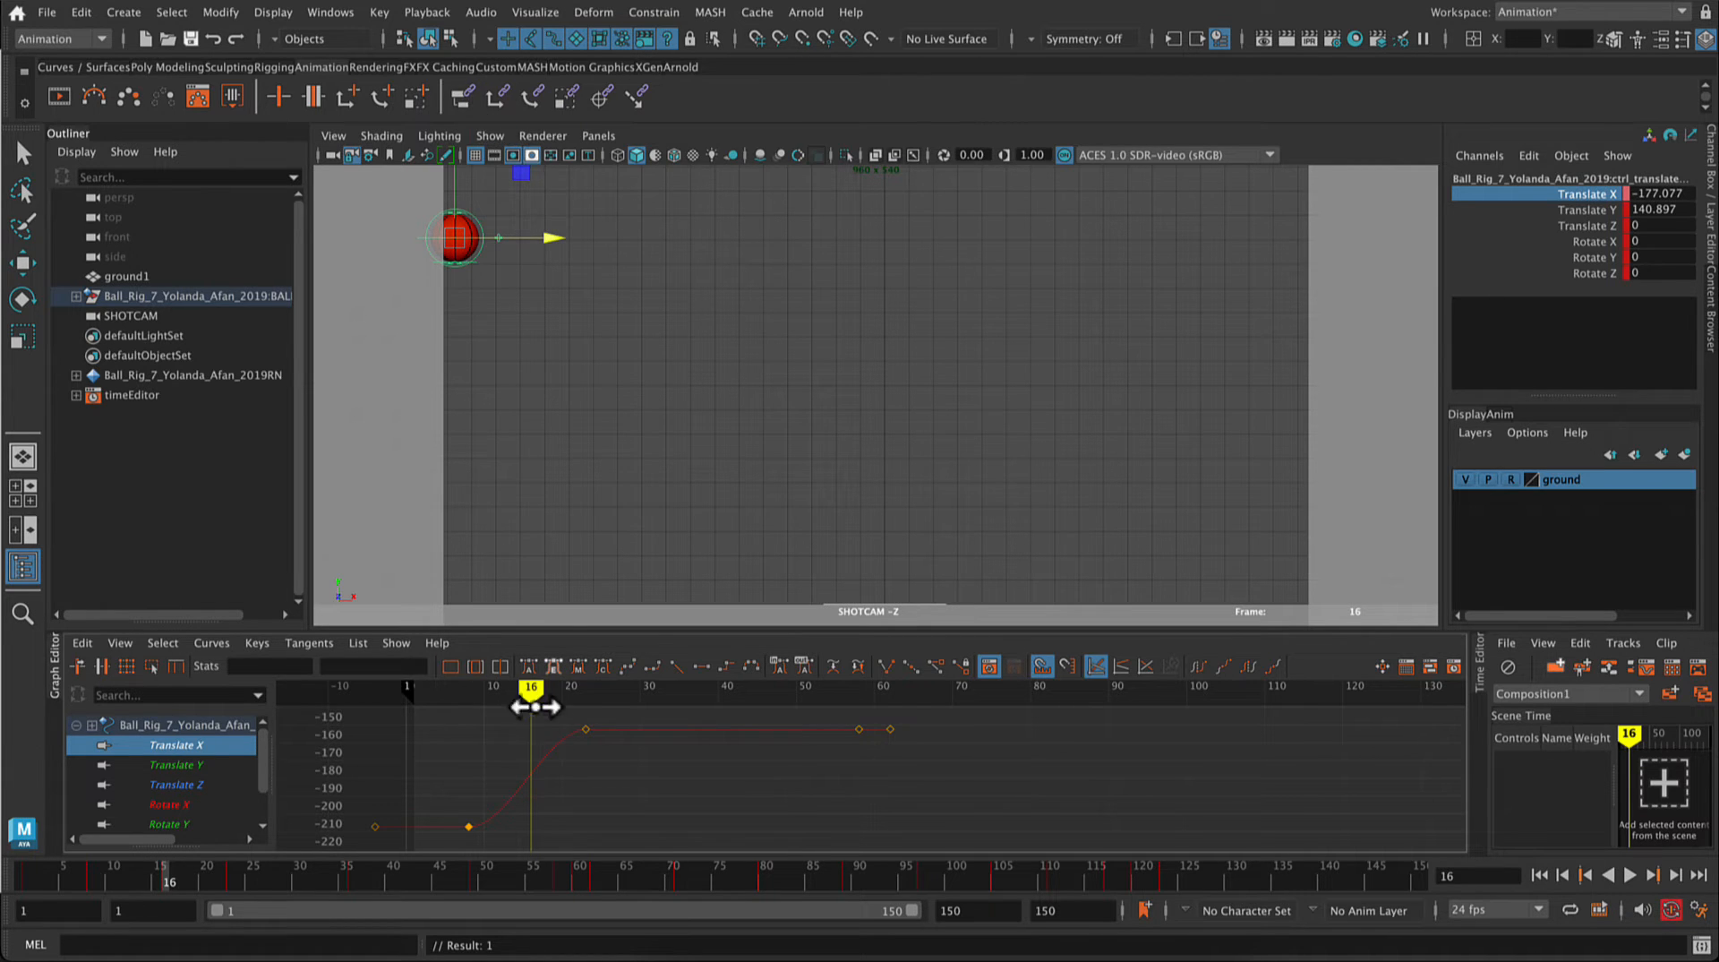
Step: Scrub the ball's horizontal entry between frames -4 and 23, play back the bounces and stop
{"action": "mouse_move", "coordinate": [531, 688]}
{"action": "left_mouse_down"}
{"action": "mouse_move", "coordinate": [879, 709]}
{"action": "mouse_move", "coordinate": [377, 717]}
{"action": "left_mouse_up"}
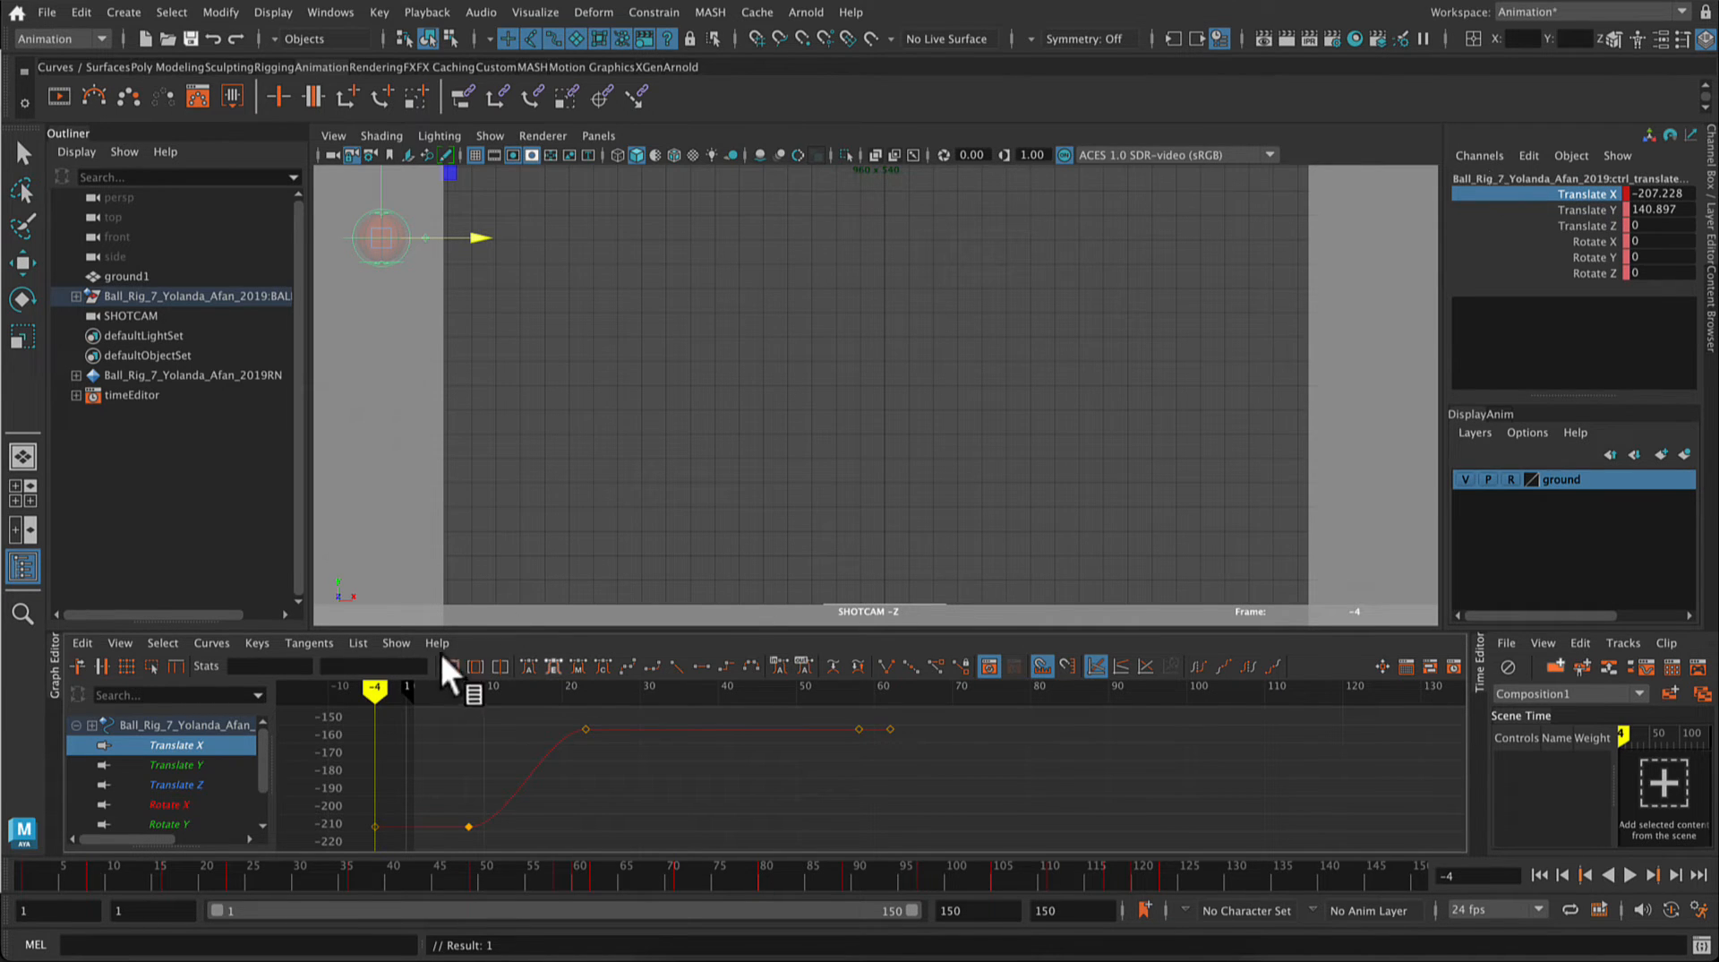
{"action": "left_click_drag", "start_coordinate": [373, 690], "coordinate": [585, 703]}
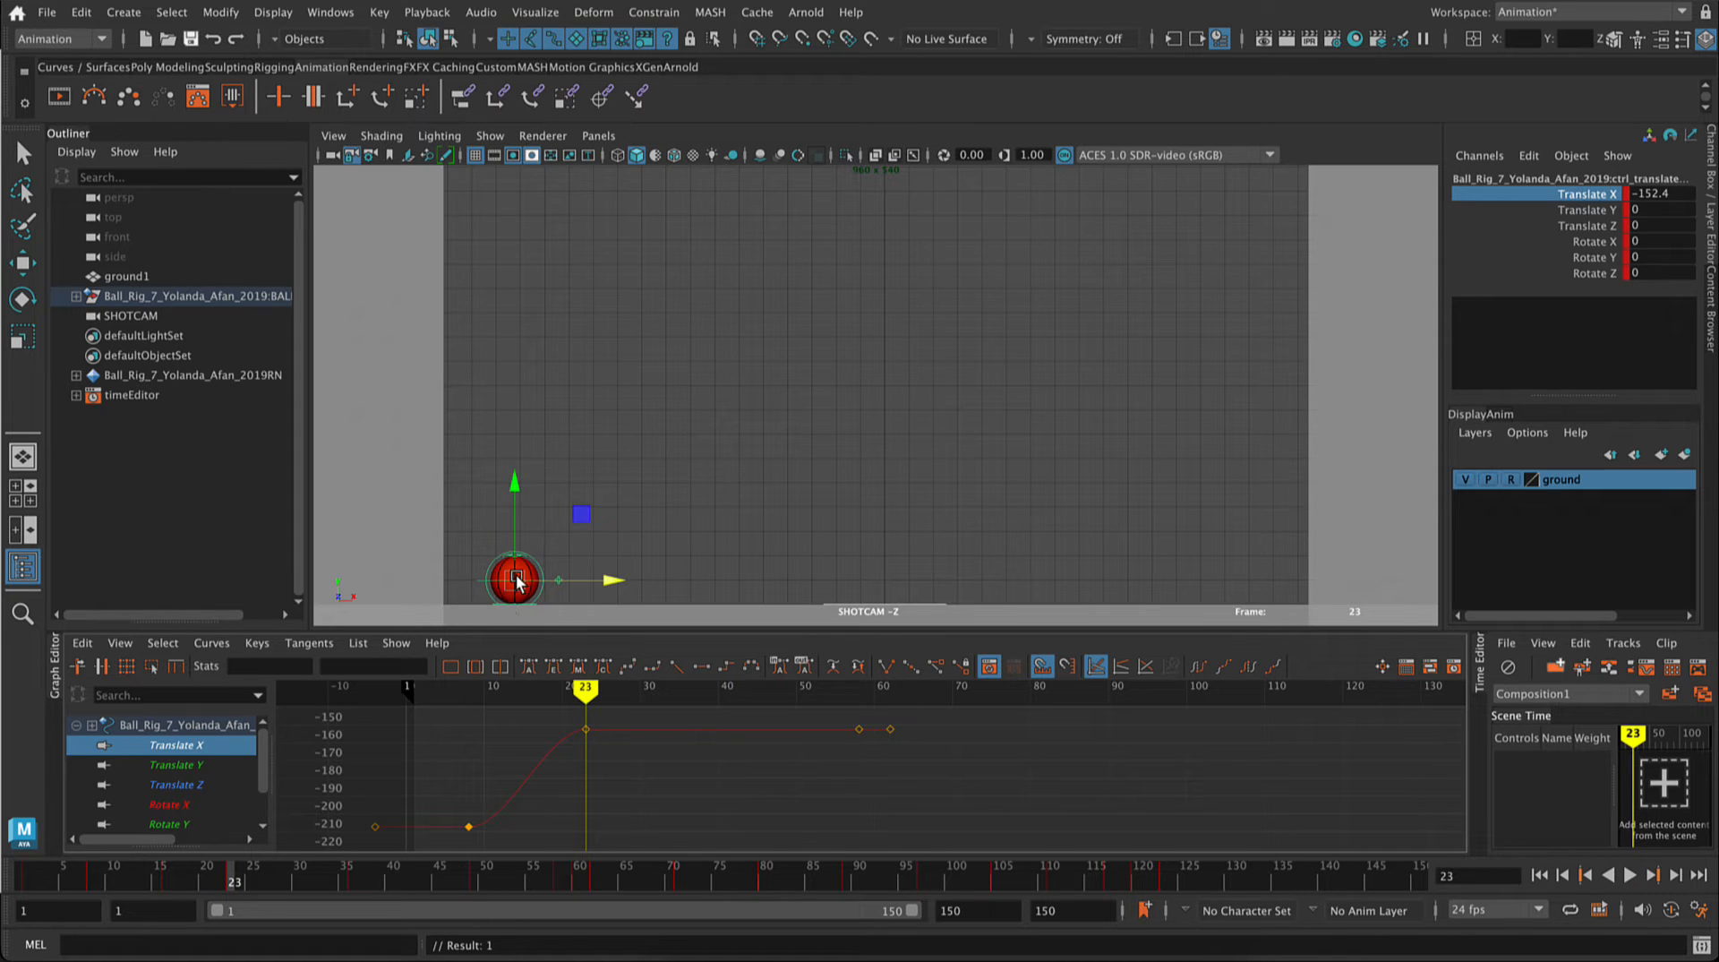
{"action": "key", "text": "alt+v"}
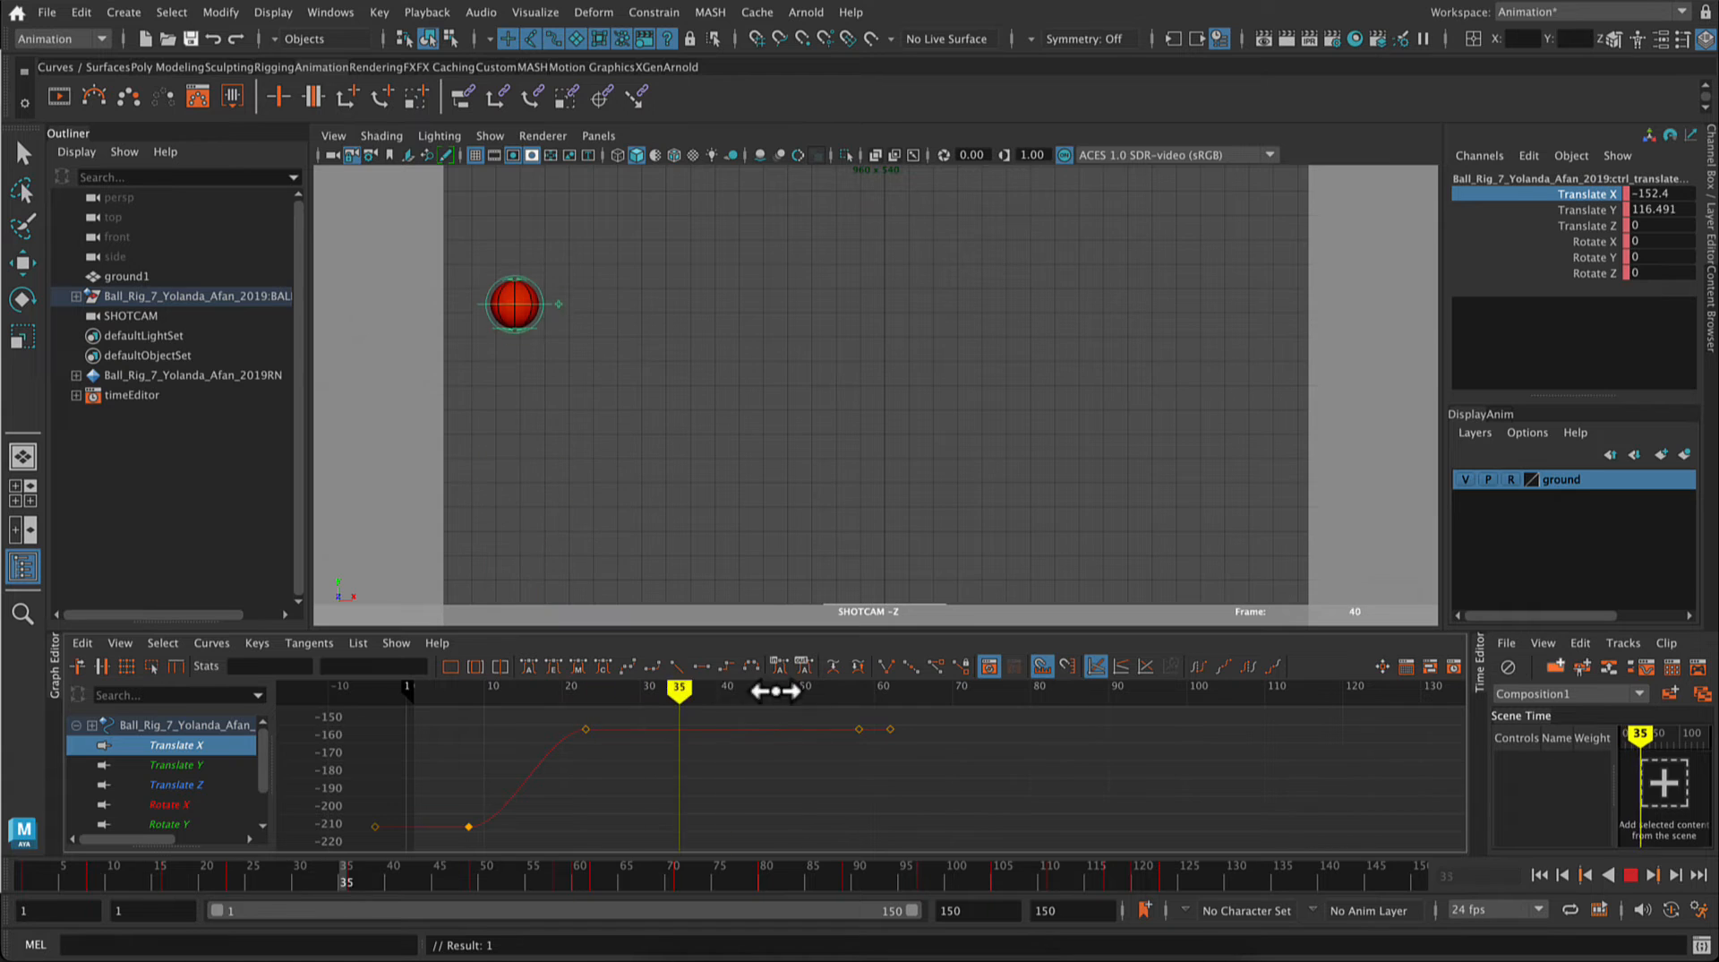
{"action": "left_click", "coordinate": [773, 714]}
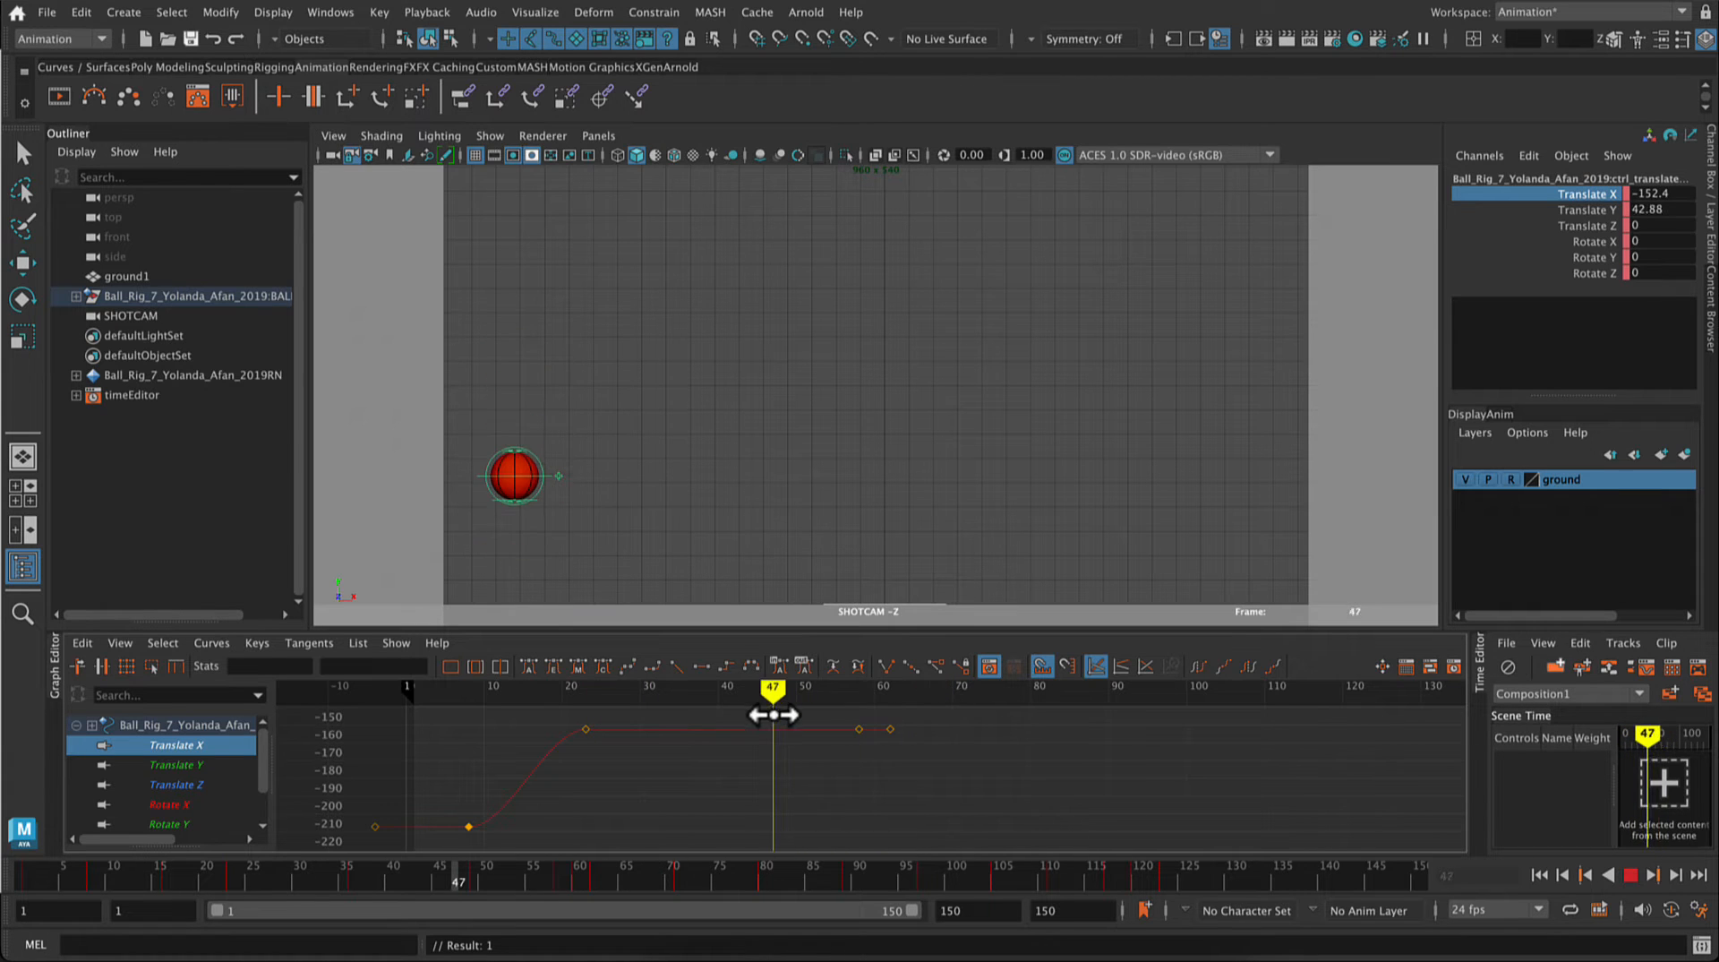
Step: Delete the flat Translate X keys at frames 58 and 62
{"action": "left_click_drag", "start_coordinate": [849, 718], "coordinate": [937, 762]}
{"action": "key", "text": "Delete"}
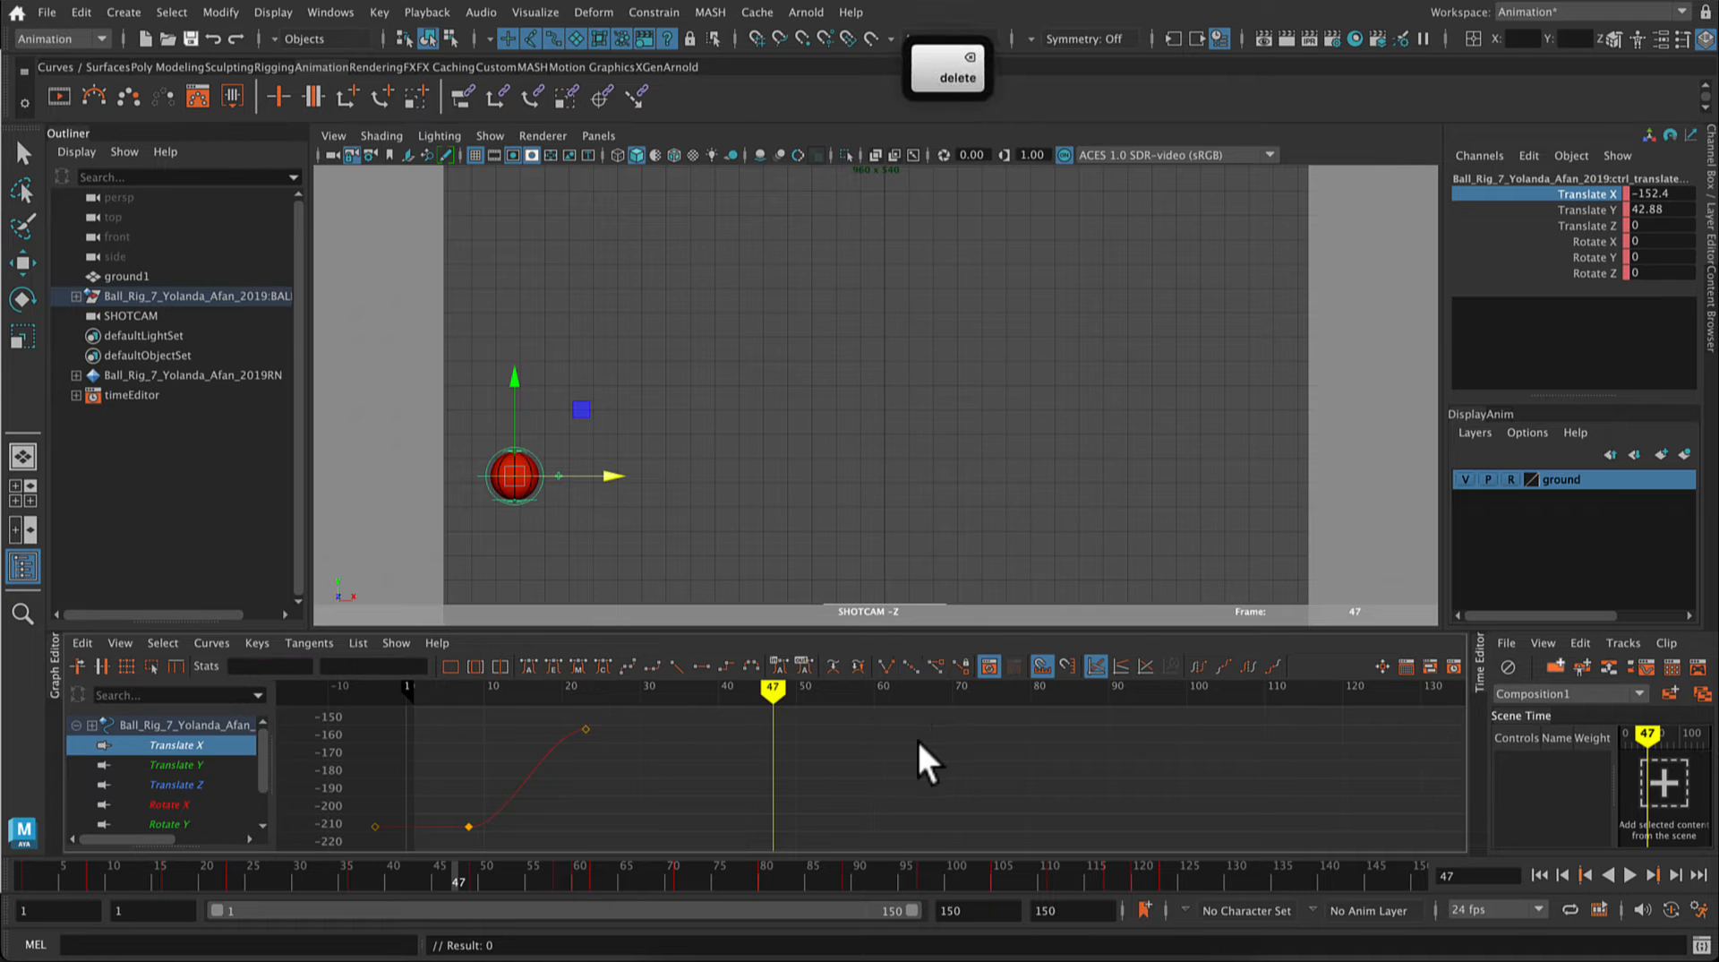
Step: Move the ball along the ground to Translate X 89.661 at frame 117 and key only that channel
{"action": "left_click_drag", "start_coordinate": [770, 691], "coordinate": [1221, 691]}
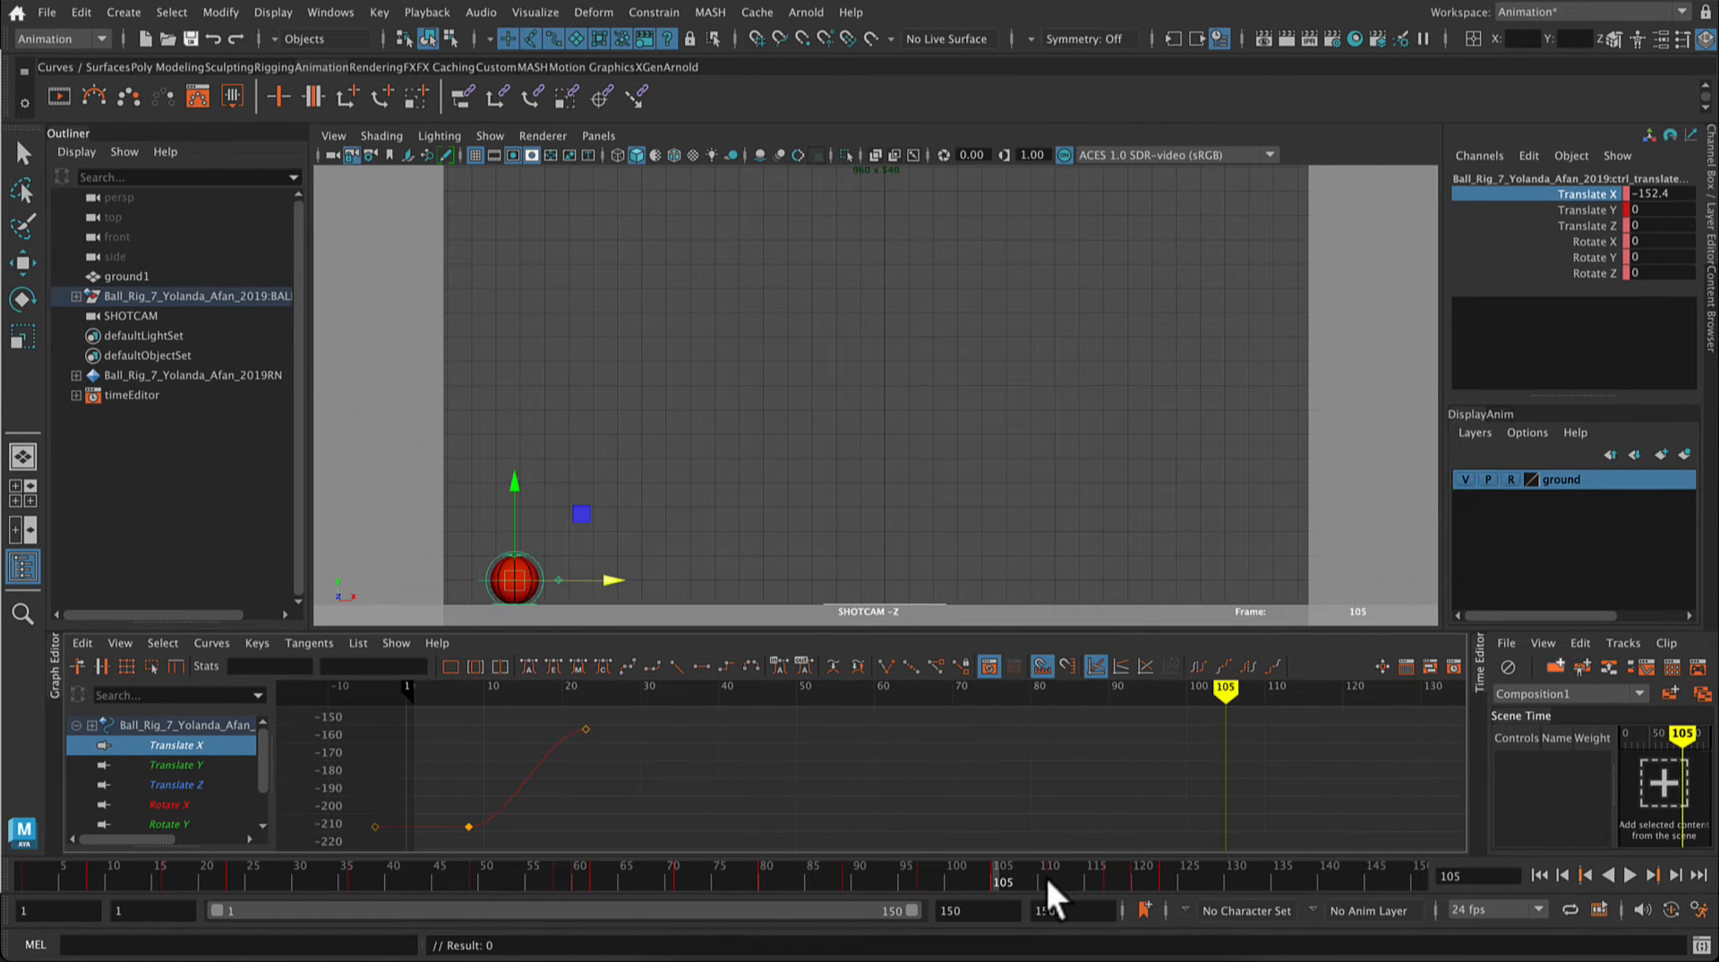
{"action": "left_click_drag", "start_coordinate": [1045, 874], "coordinate": [1106, 878]}
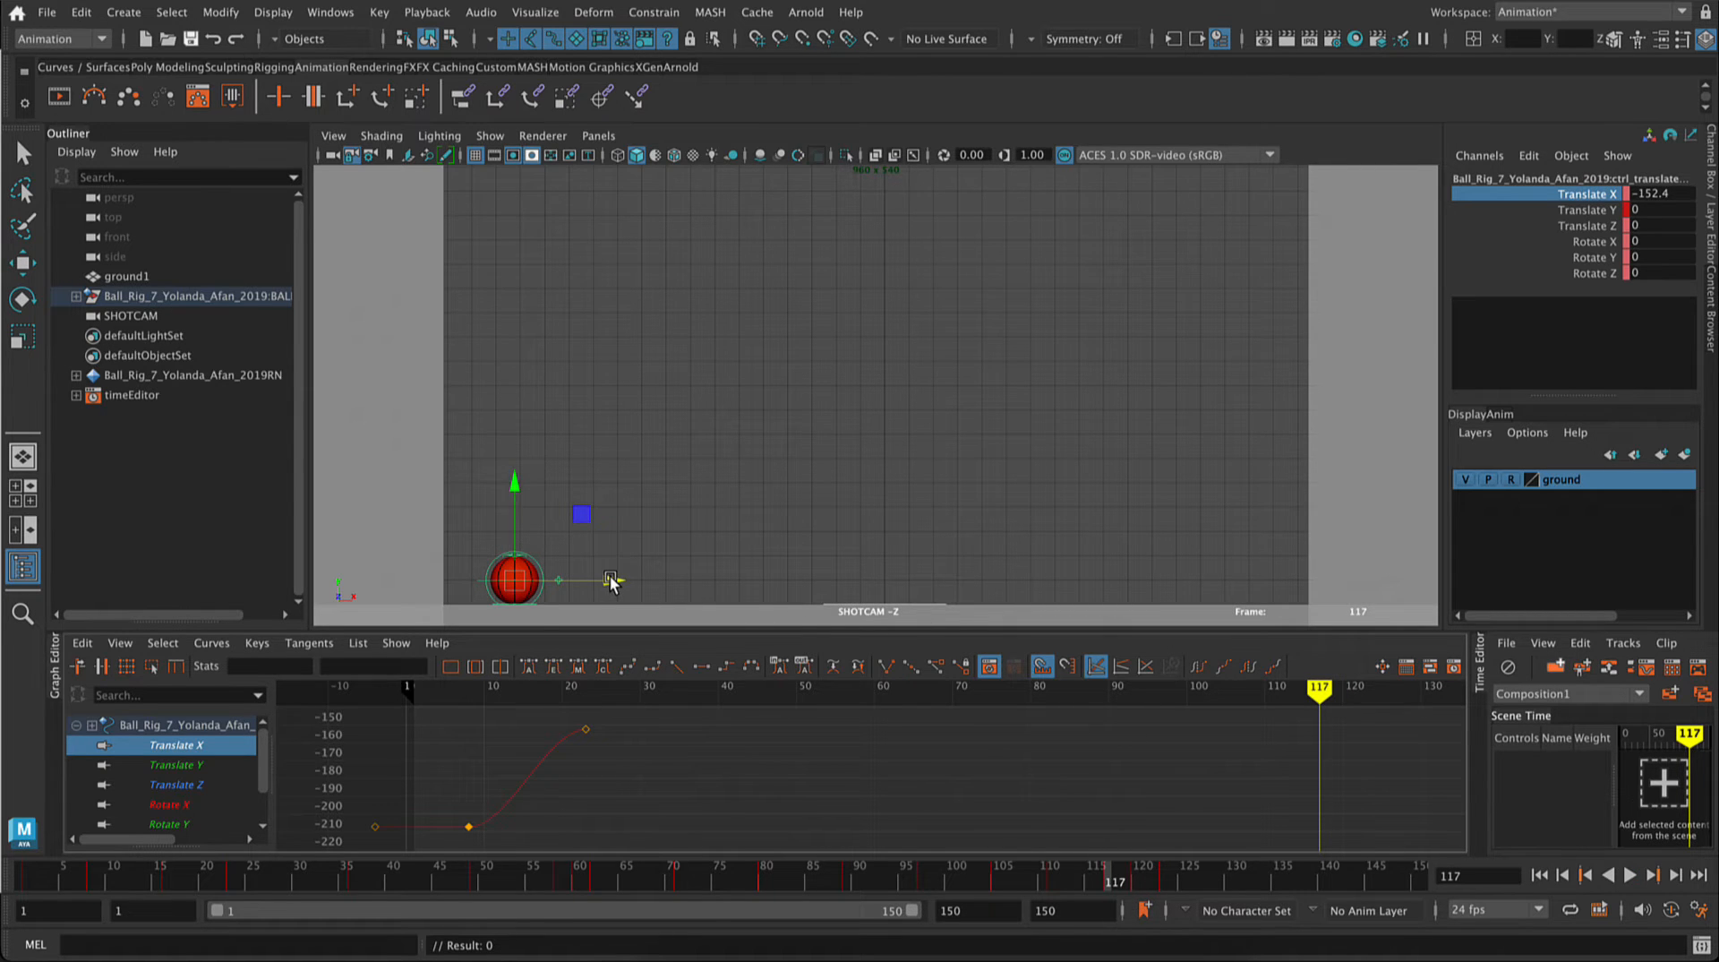
{"action": "left_click_drag", "start_coordinate": [612, 580], "coordinate": [1202, 583]}
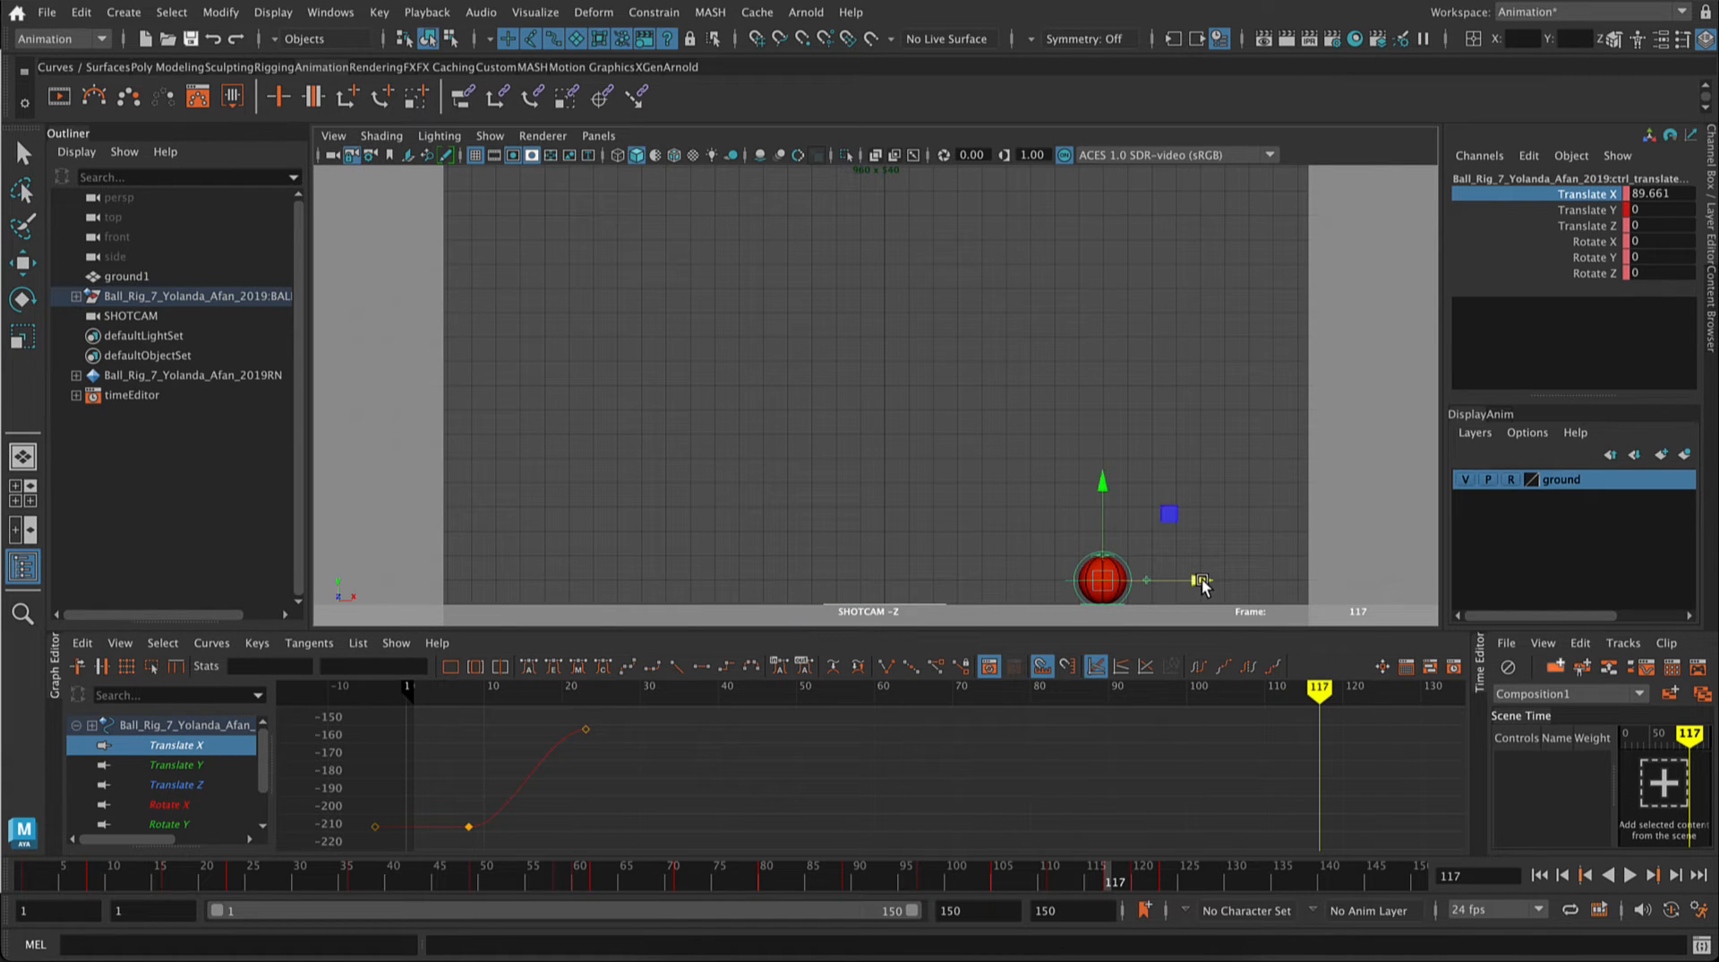
{"action": "right_click", "coordinate": [1607, 197]}
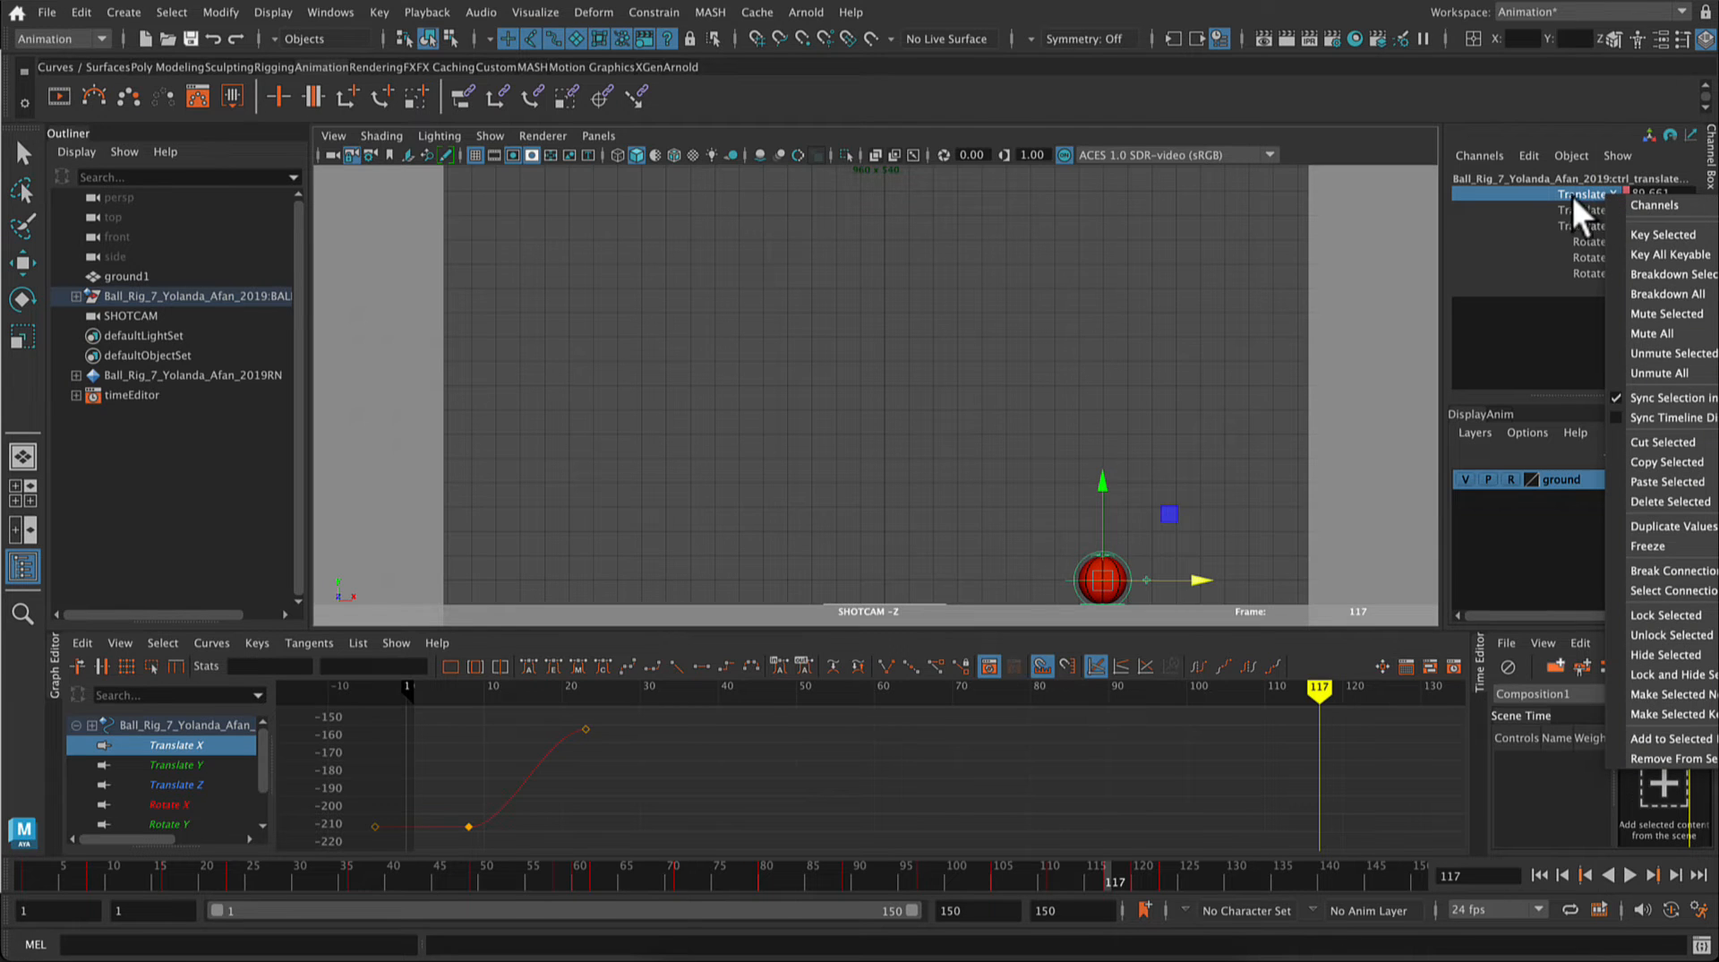
{"action": "left_click", "coordinate": [1633, 237]}
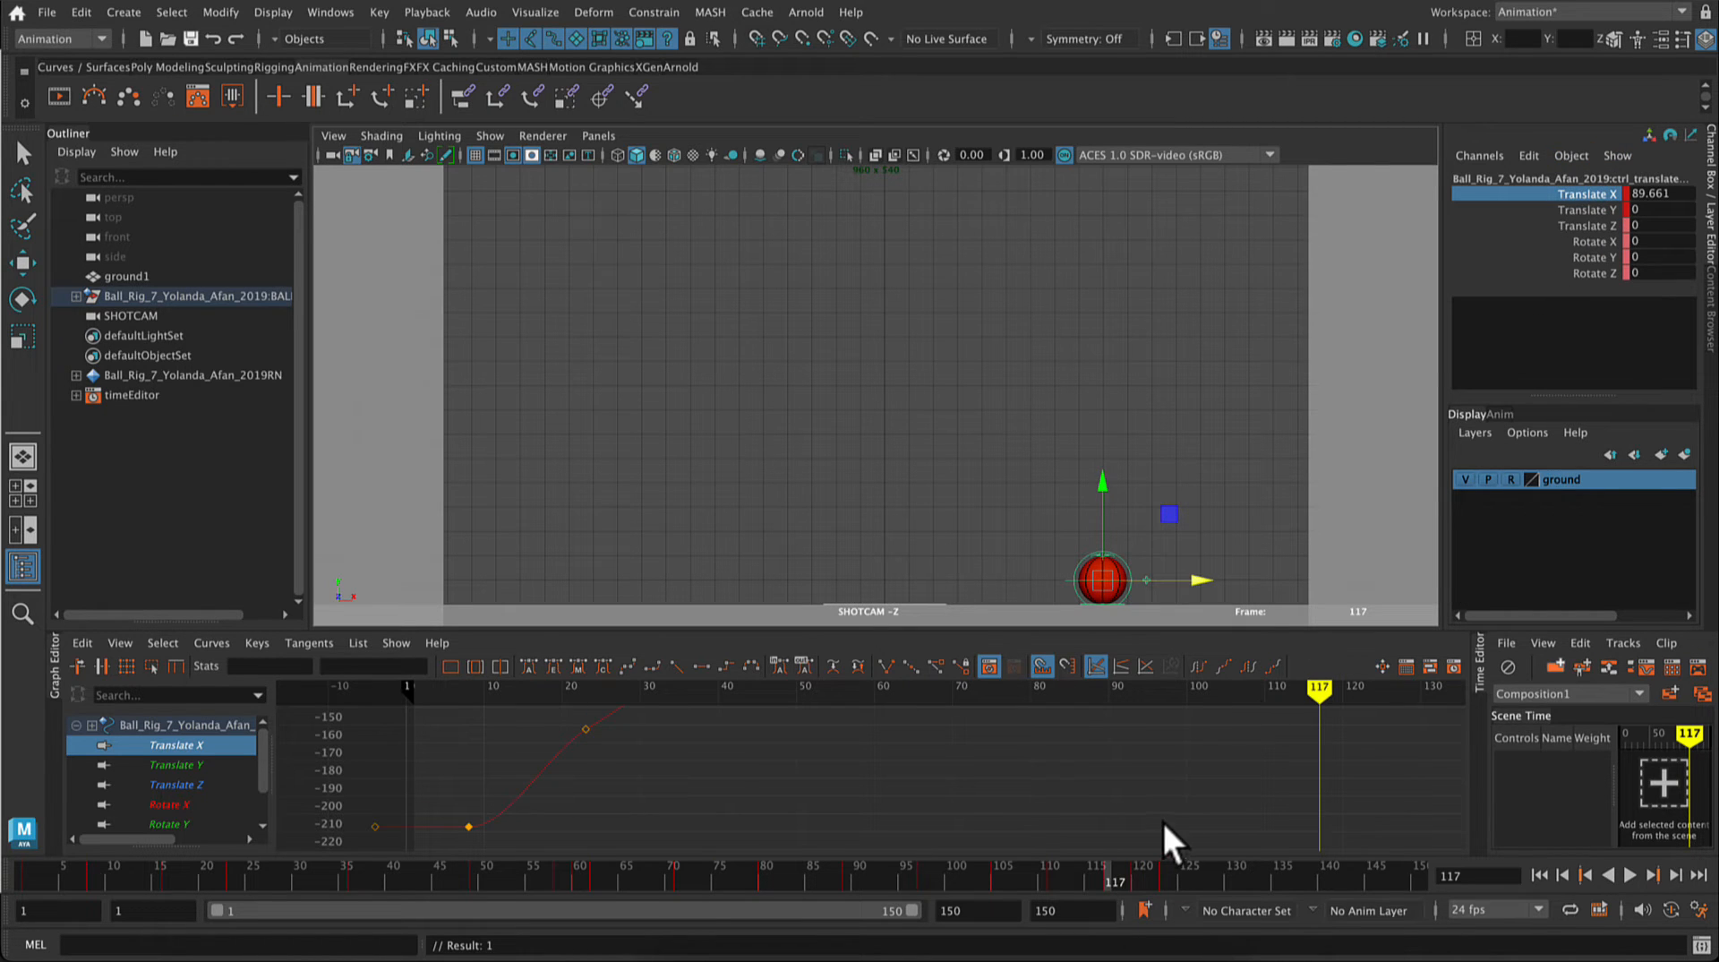
Step: Steepen the tangent of the Translate X key at frame 23 for a smoother path, and play back the travel
{"action": "key", "text": "a"}
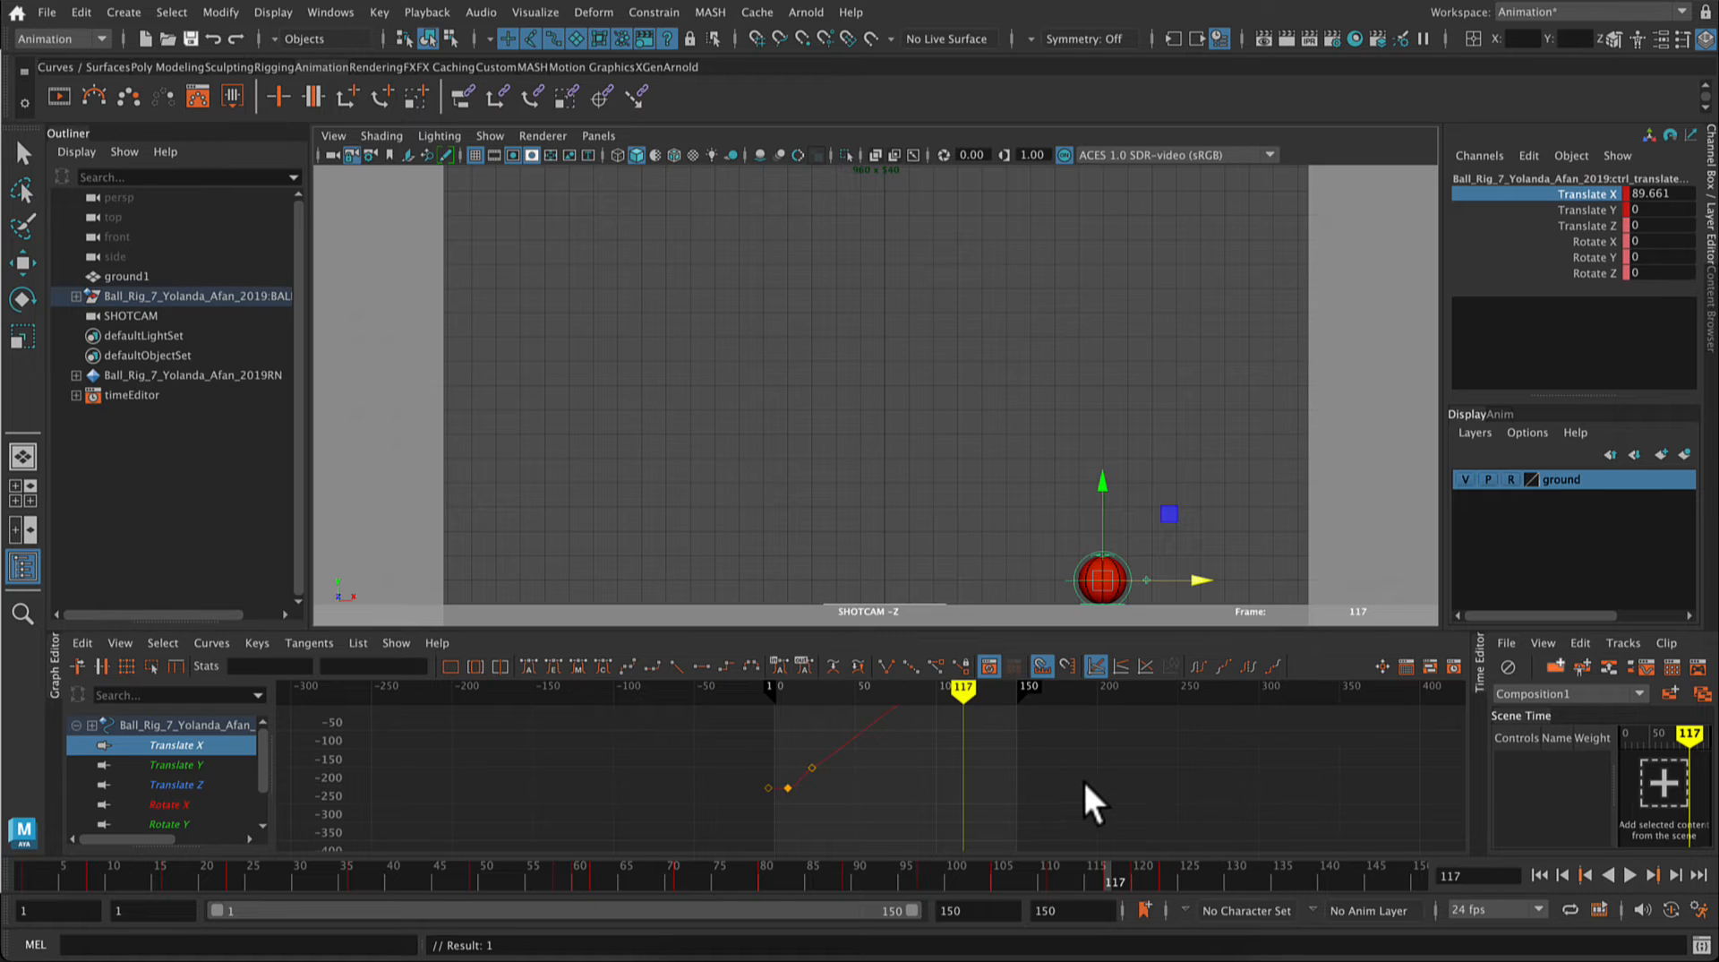
{"action": "key", "text": "f"}
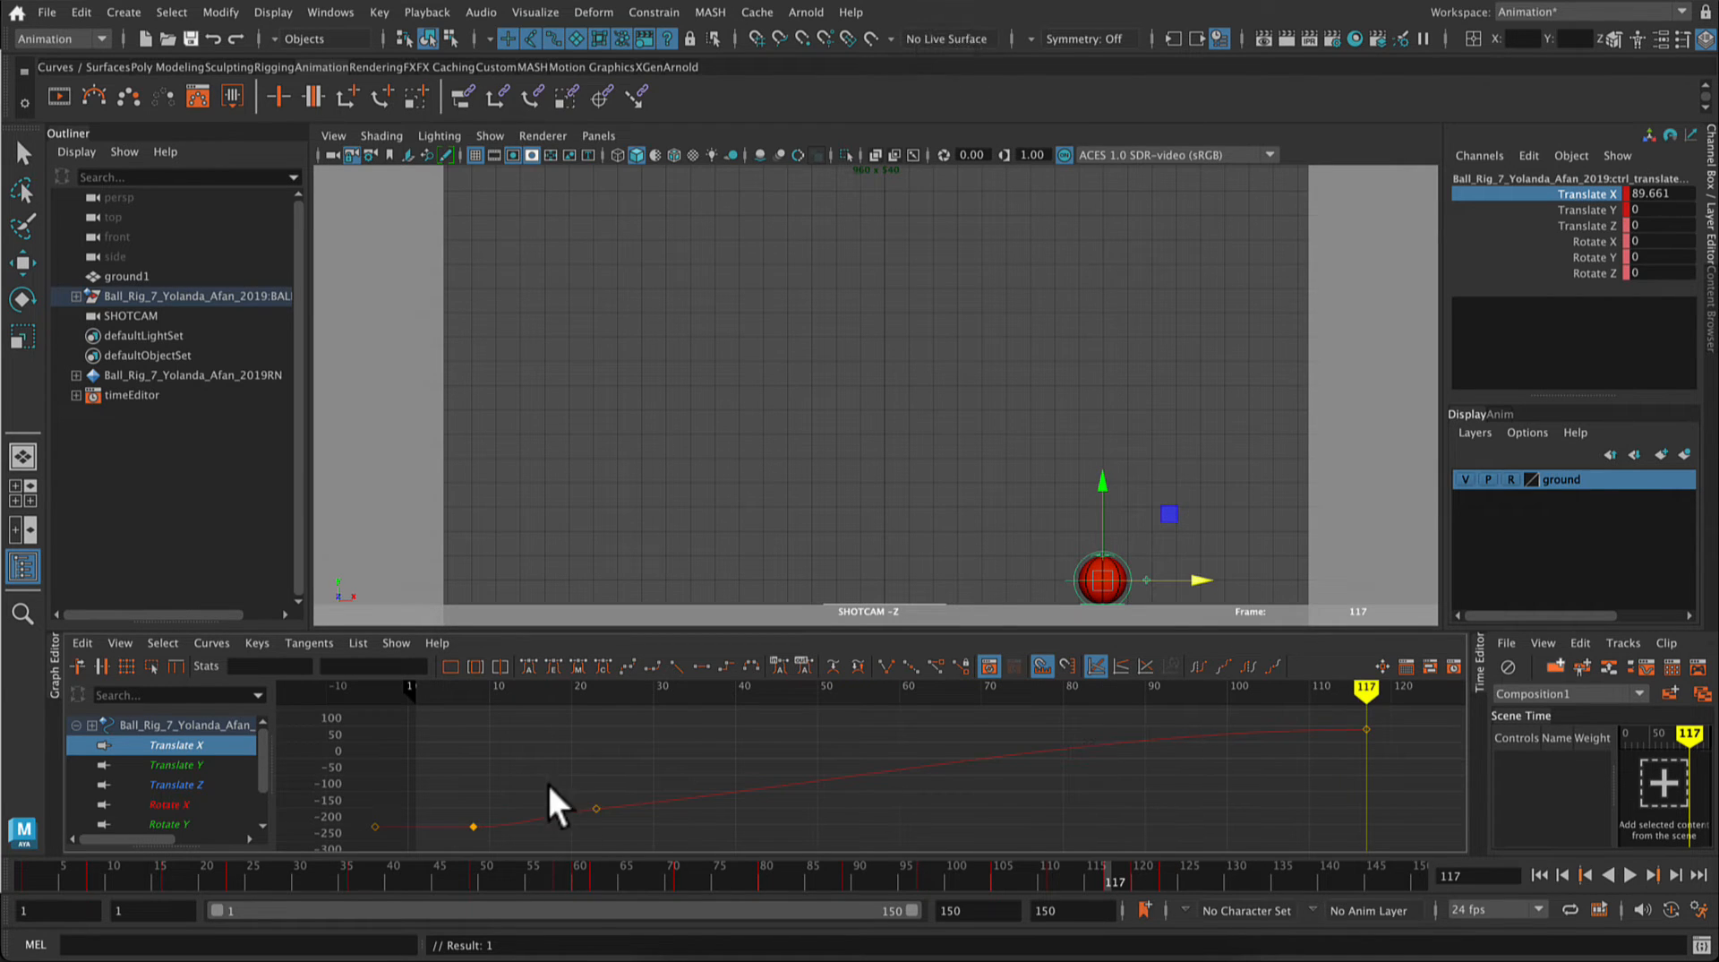
{"action": "left_click_drag", "start_coordinate": [546, 781], "coordinate": [616, 834]}
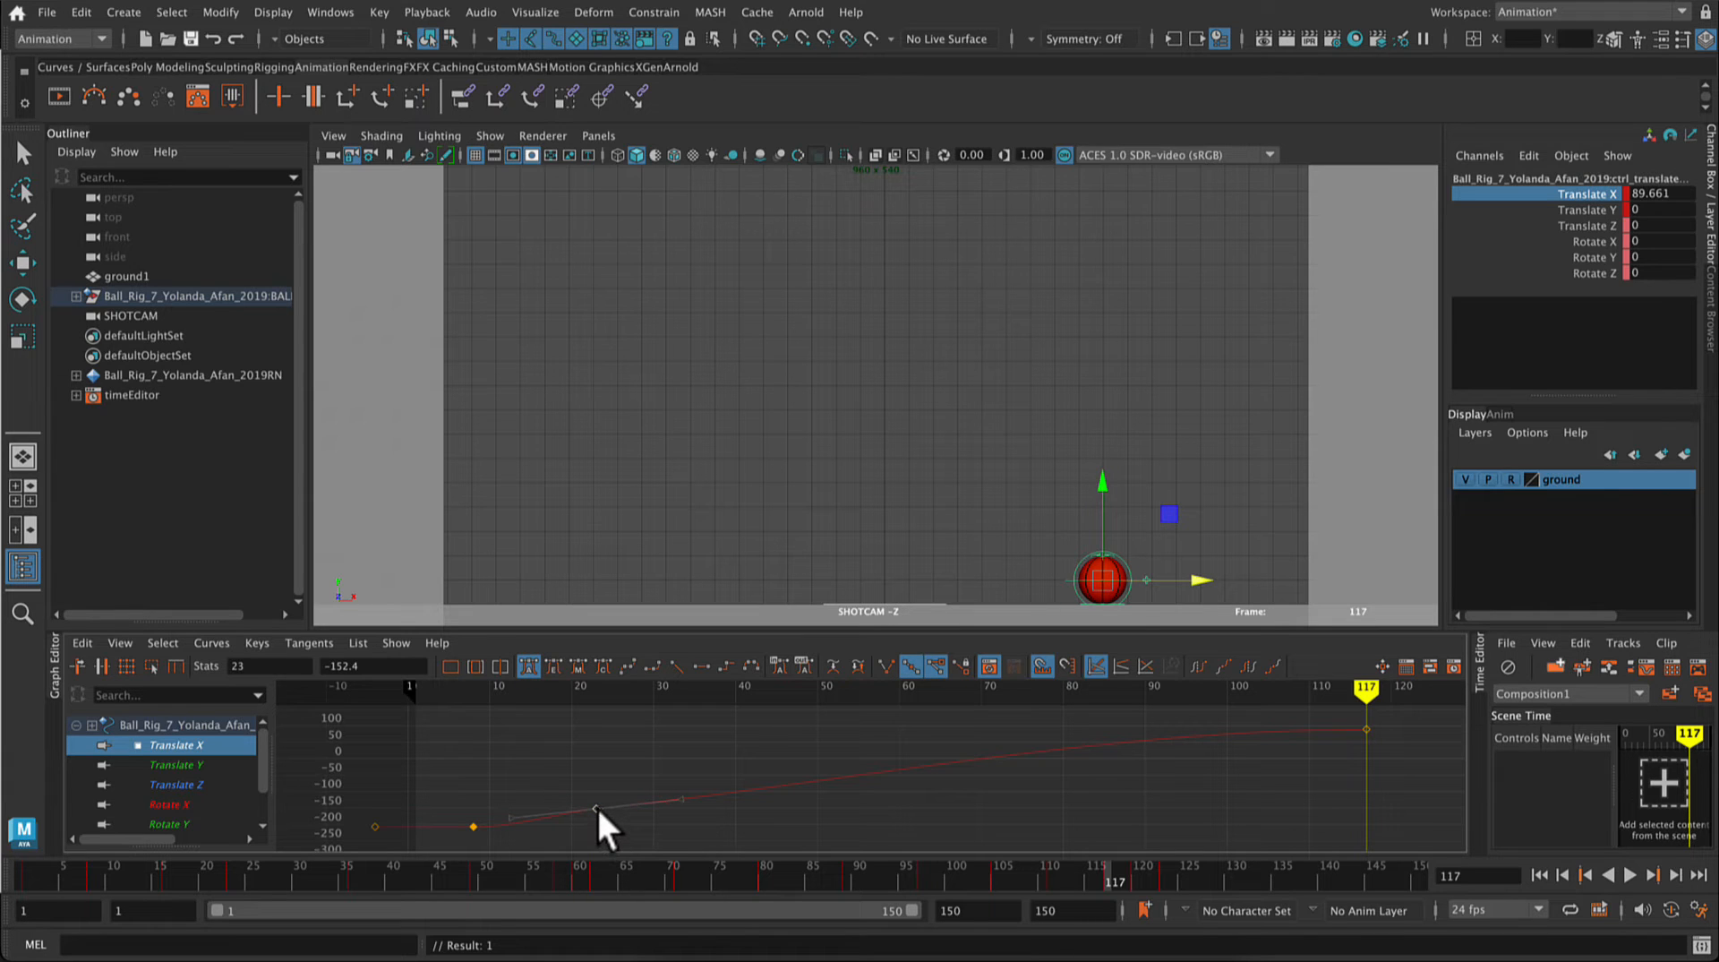
{"action": "left_click", "coordinate": [677, 793]}
{"action": "middle_click_drag", "start_coordinate": [677, 793], "coordinate": [681, 791]}
{"action": "left_click", "coordinate": [1633, 875]}
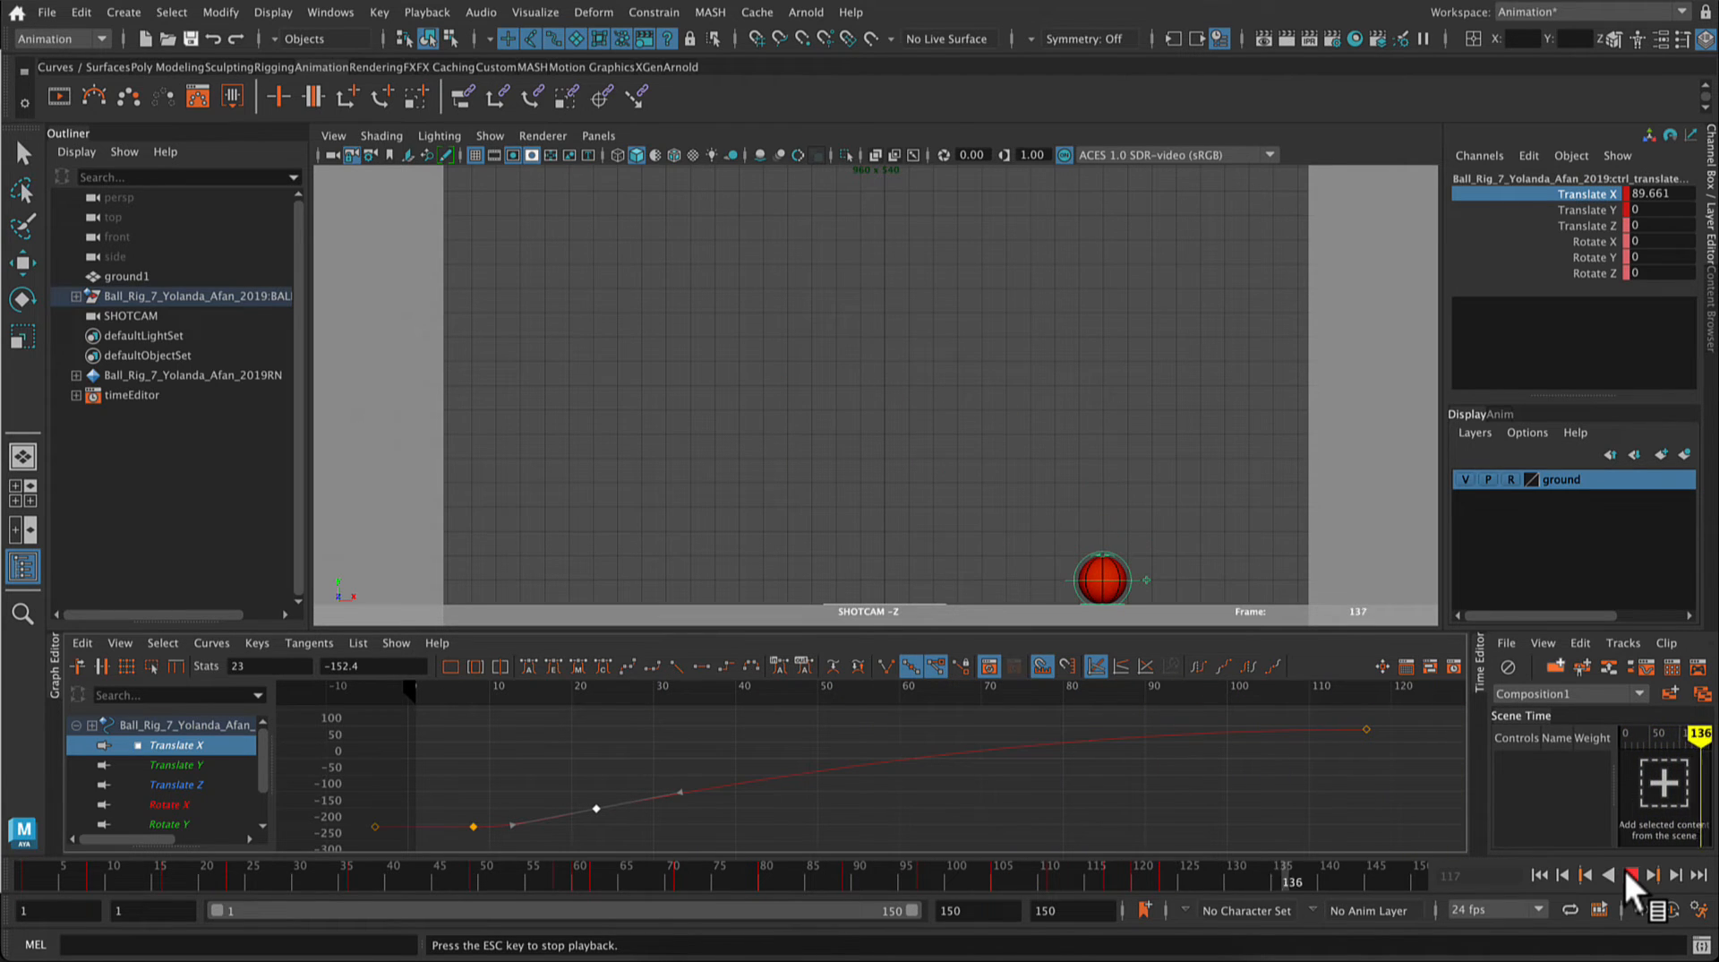
{"action": "left_click", "coordinate": [1628, 873]}
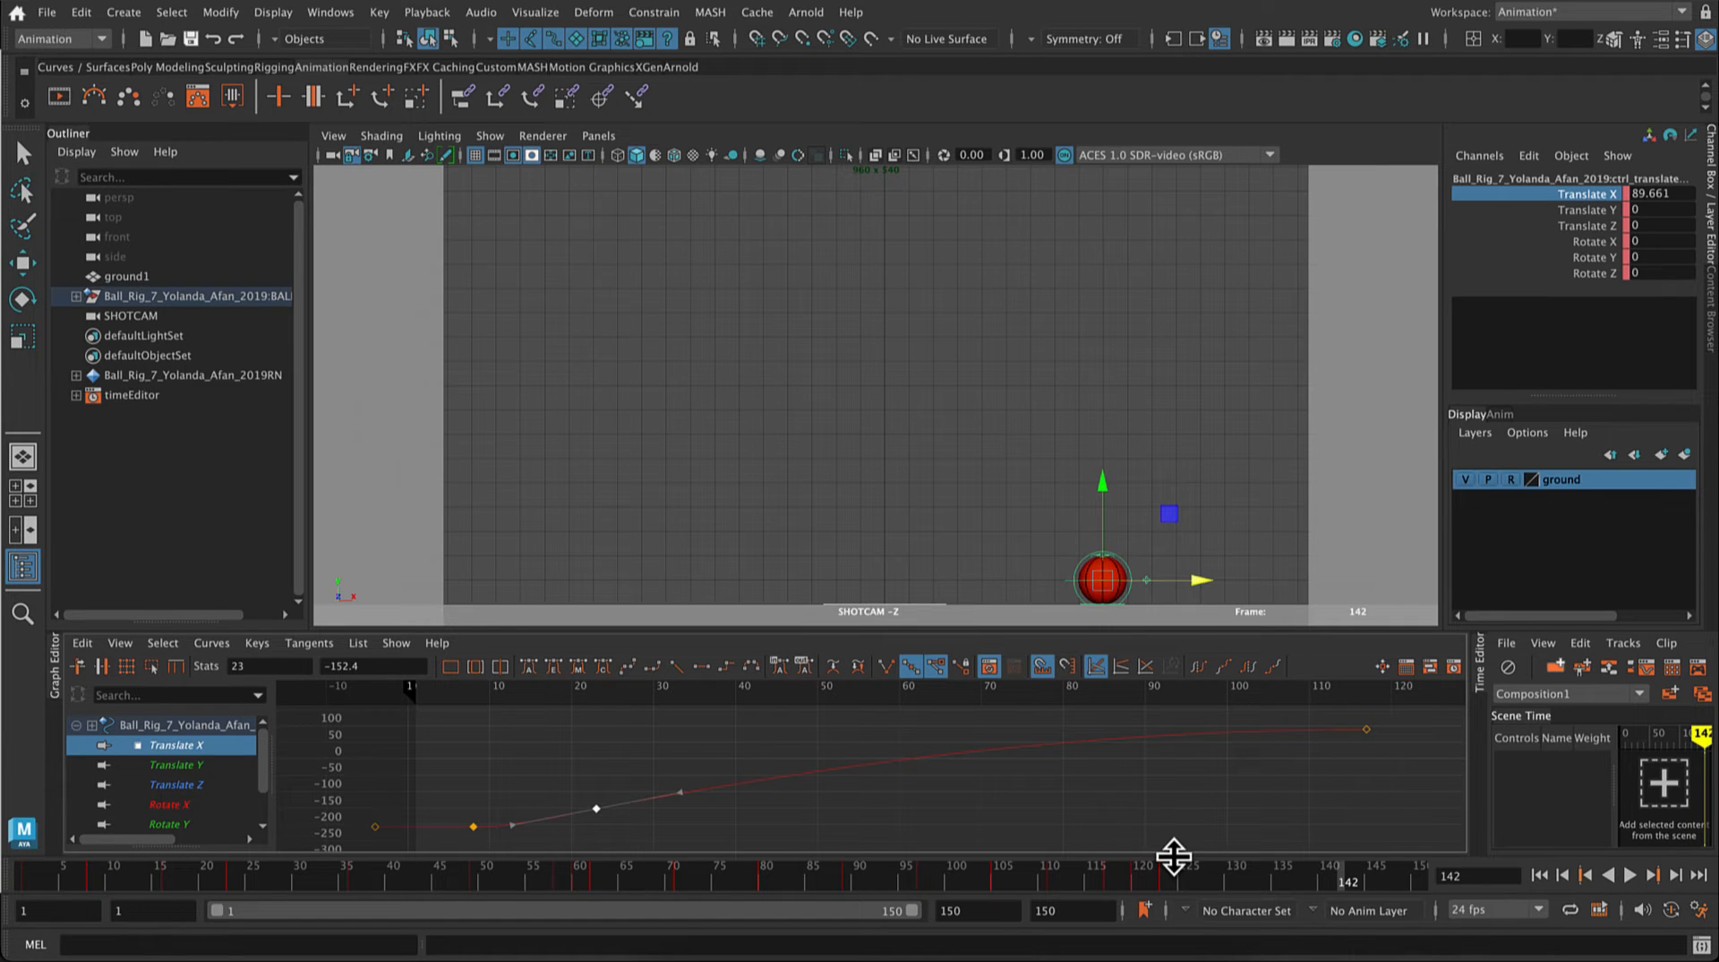
Step: Move the ball to Translate X 136.446 at frame 123 and key only that channel
{"action": "left_click_drag", "start_coordinate": [1148, 876], "coordinate": [1108, 877]}
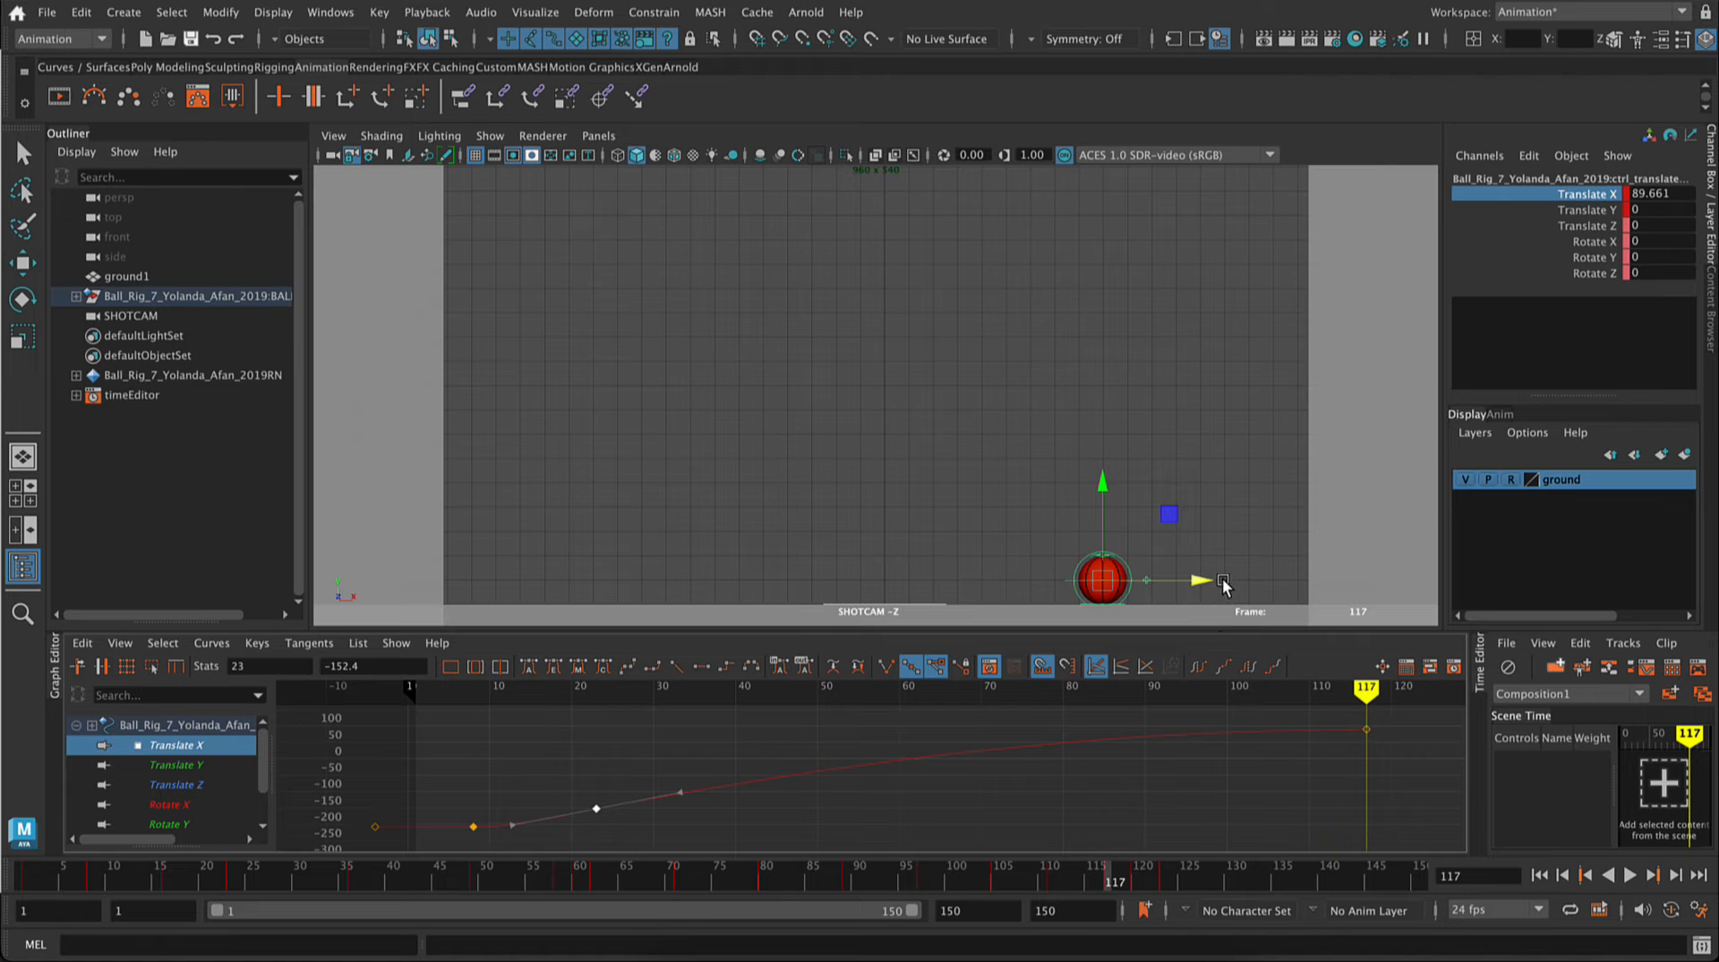
{"action": "left_click", "coordinate": [1169, 879]}
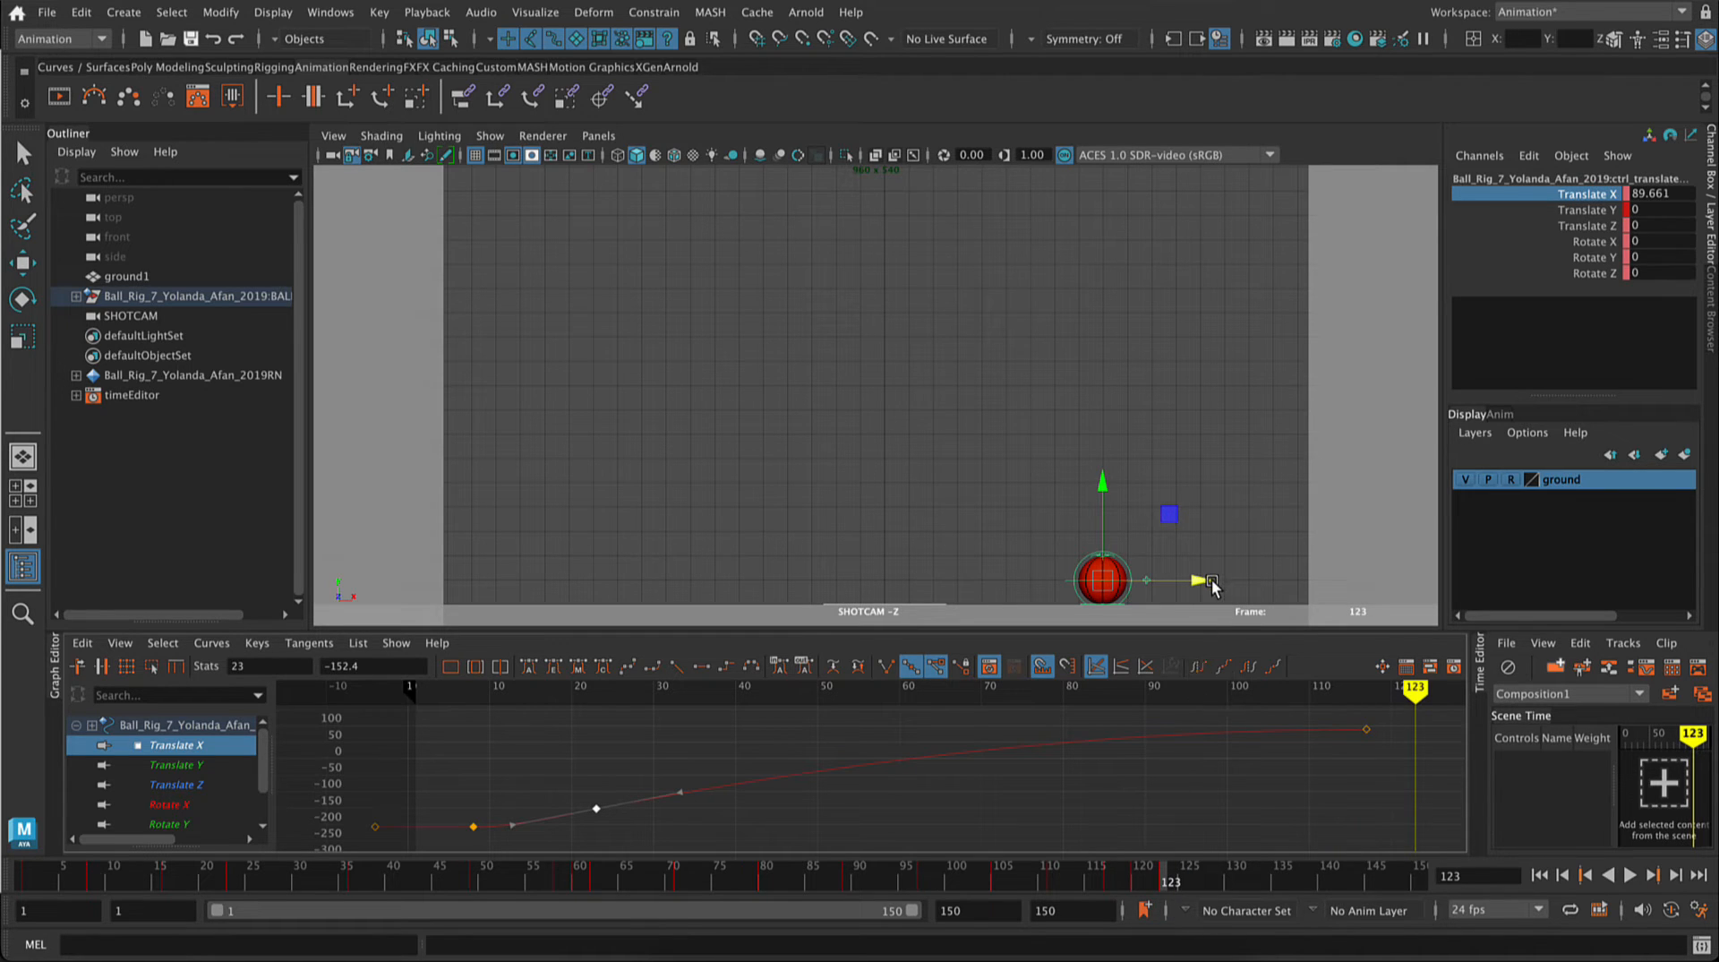
{"action": "left_click_drag", "start_coordinate": [1205, 582], "coordinate": [1312, 608]}
{"action": "left_click_drag", "start_coordinate": [1311, 605], "coordinate": [1319, 609]}
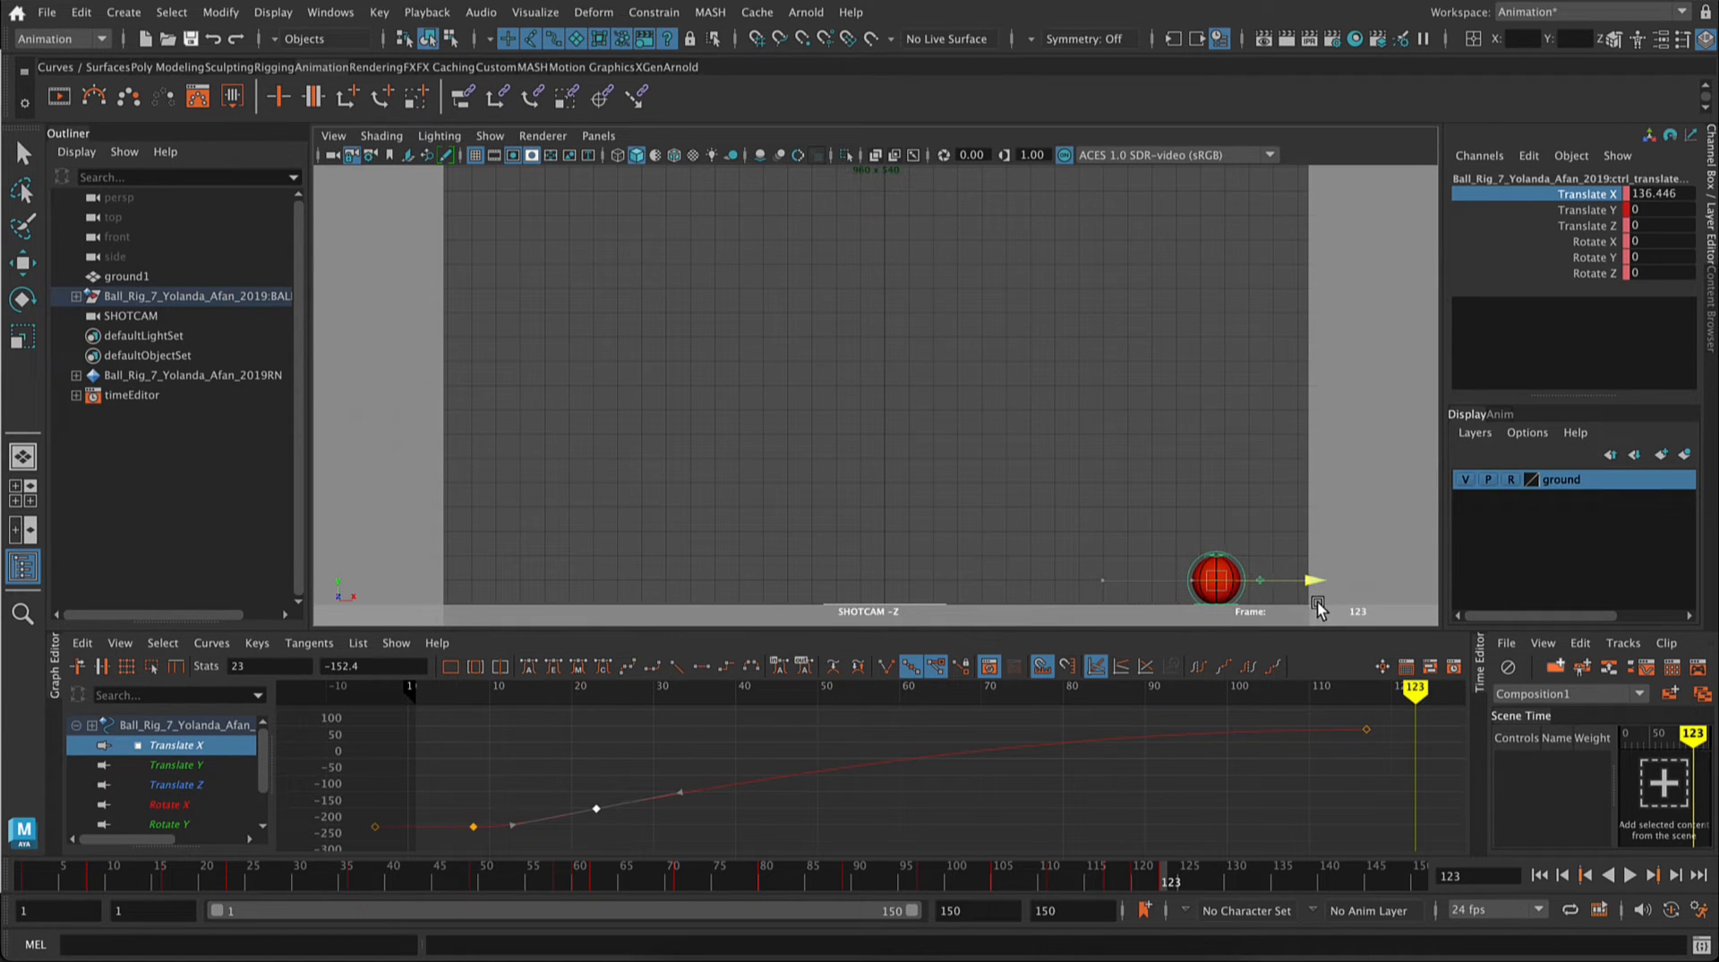
{"action": "right_click", "coordinate": [1624, 211]}
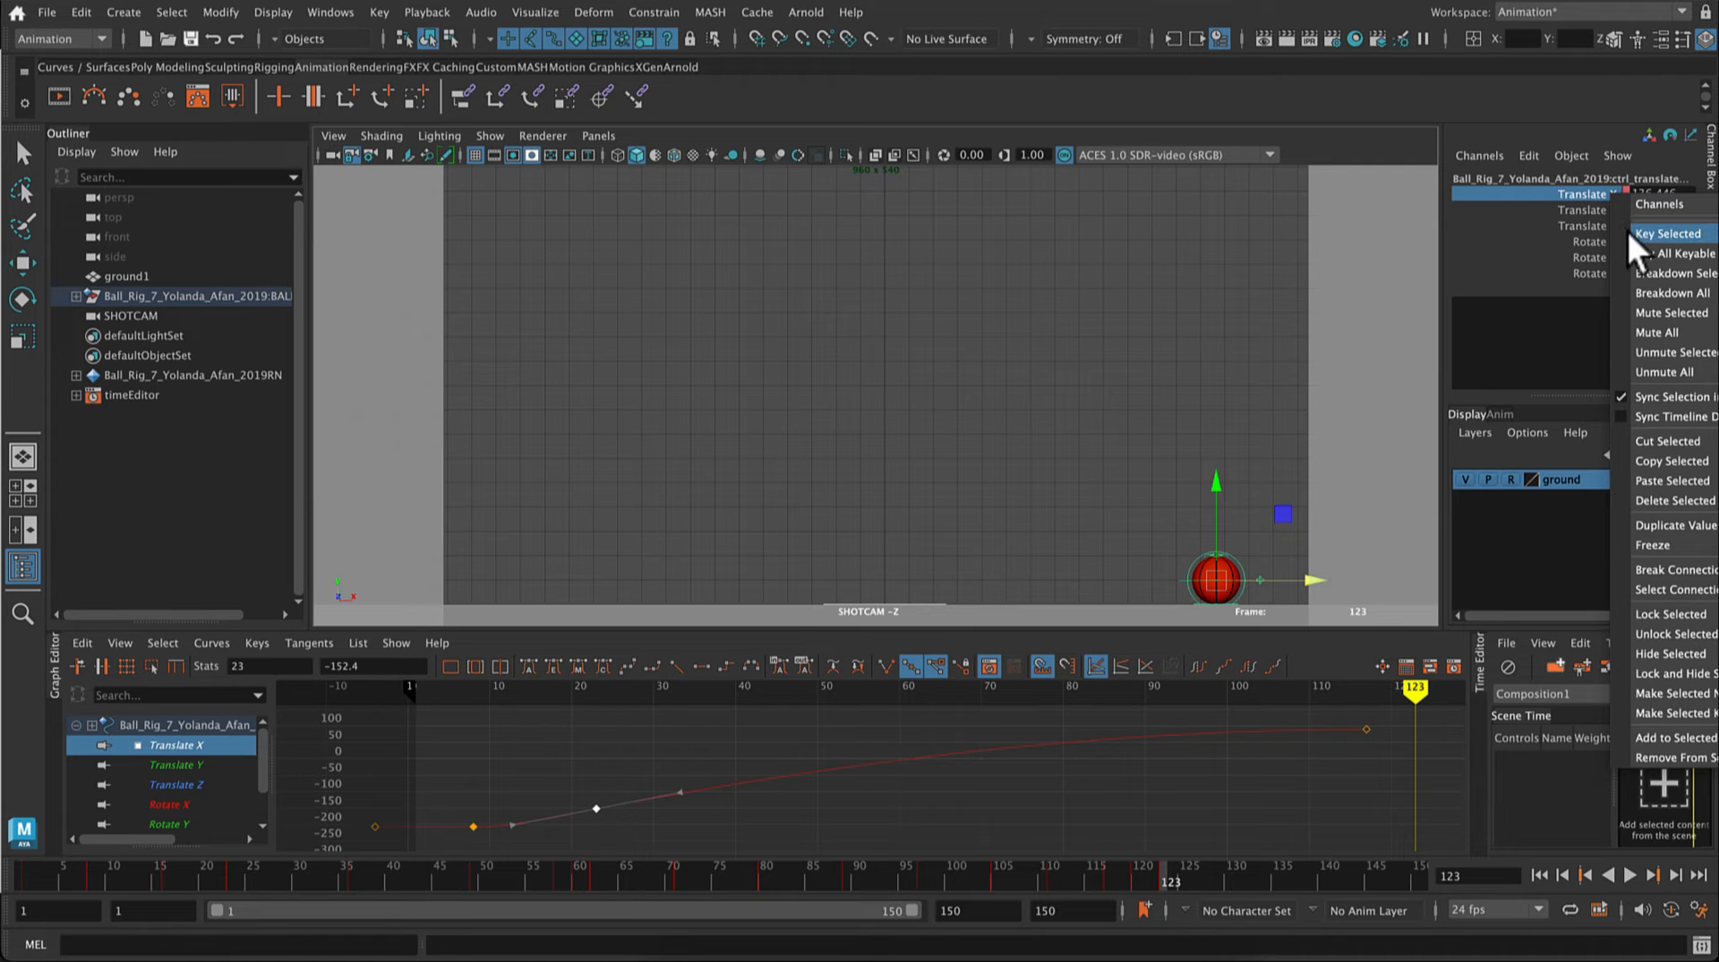
{"action": "left_click", "coordinate": [1628, 233]}
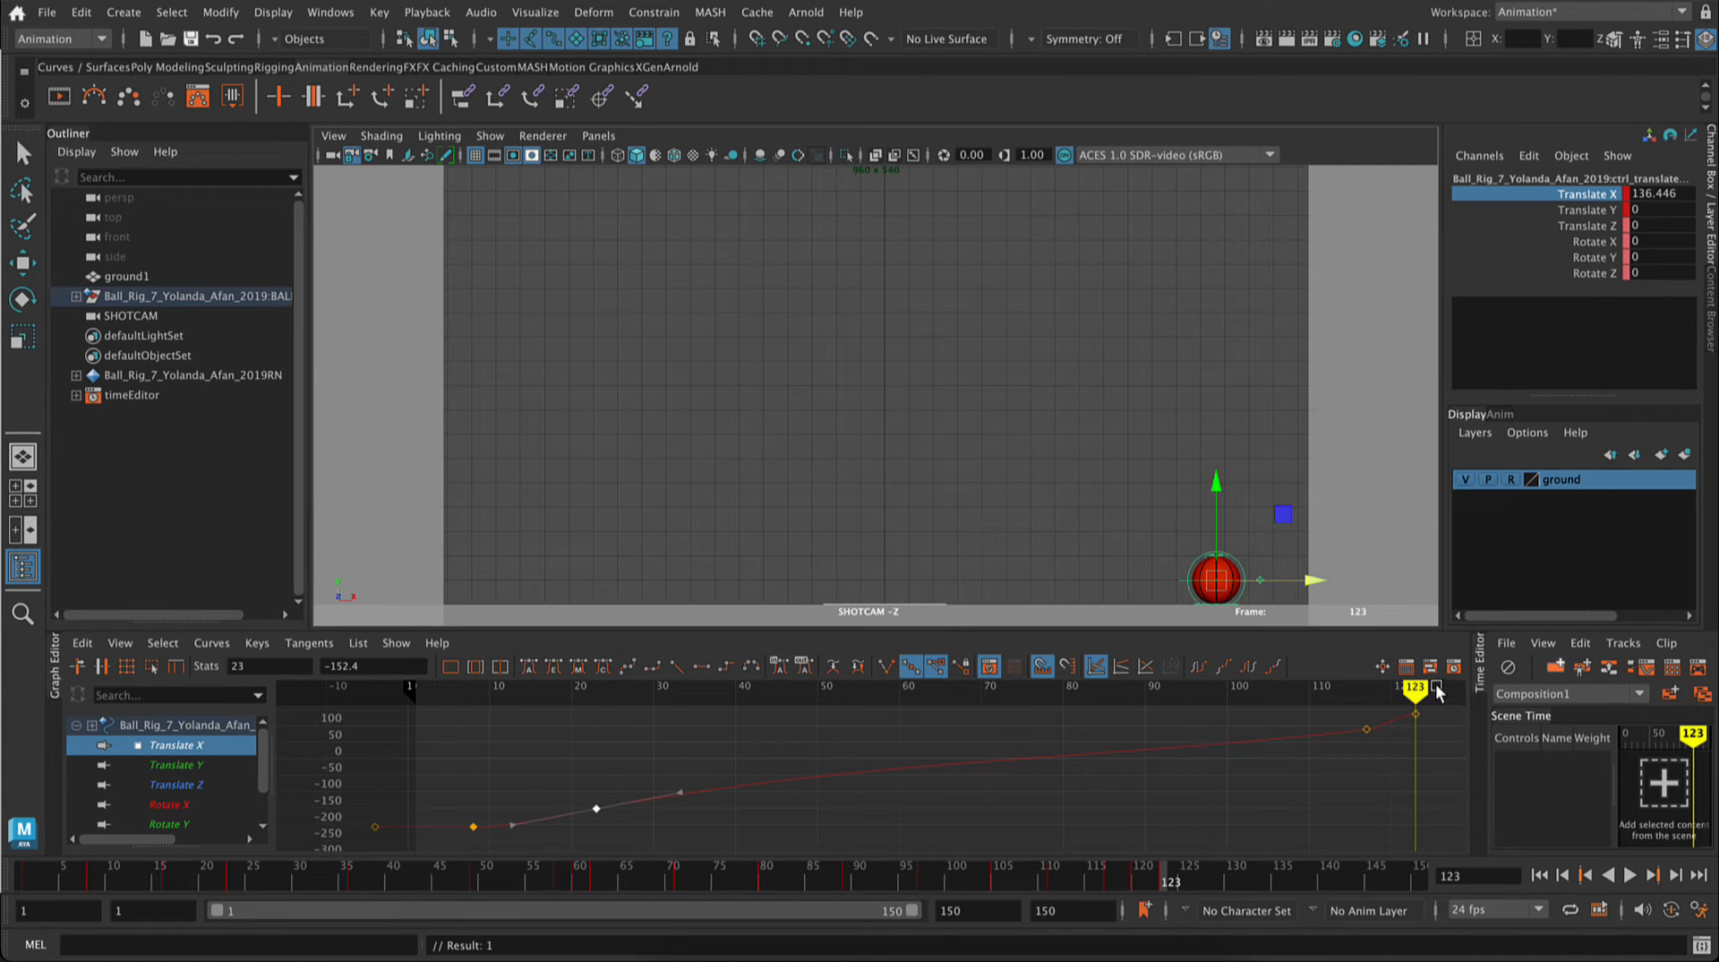
Step: Move the ball back to Translate X 131.971 at frame 125, key only that channel and play back the animation
{"action": "left_click_drag", "start_coordinate": [1164, 878], "coordinate": [1184, 889]}
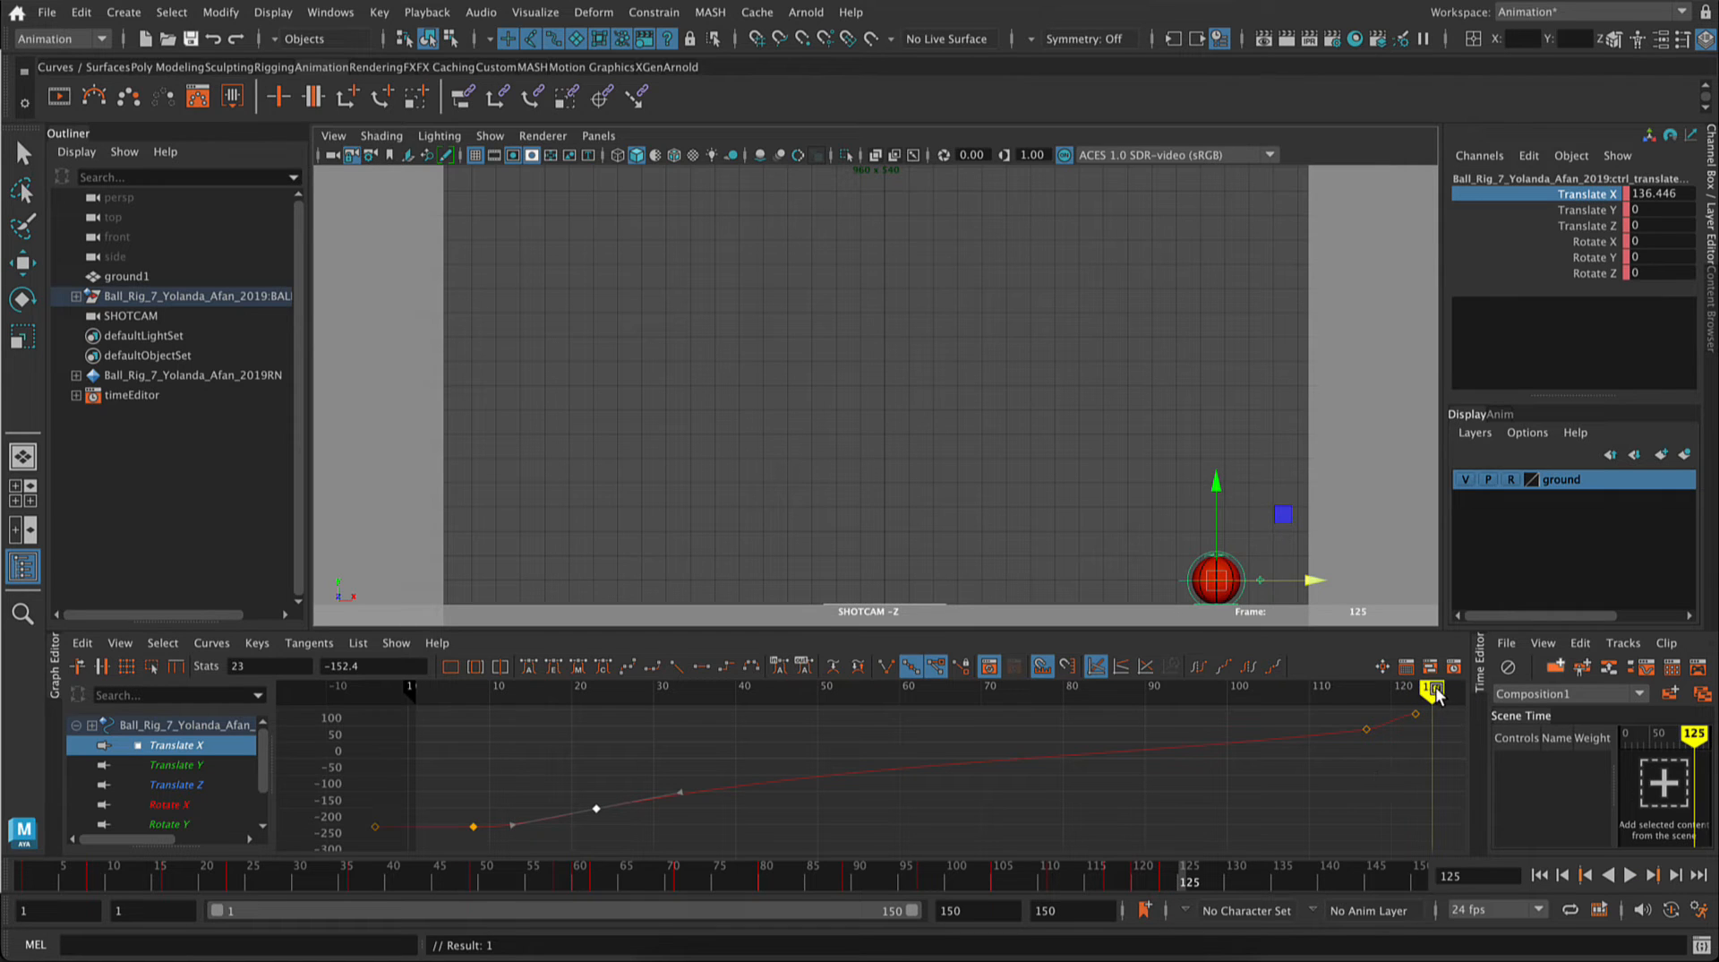
{"action": "left_click_drag", "start_coordinate": [1317, 582], "coordinate": [1303, 583]}
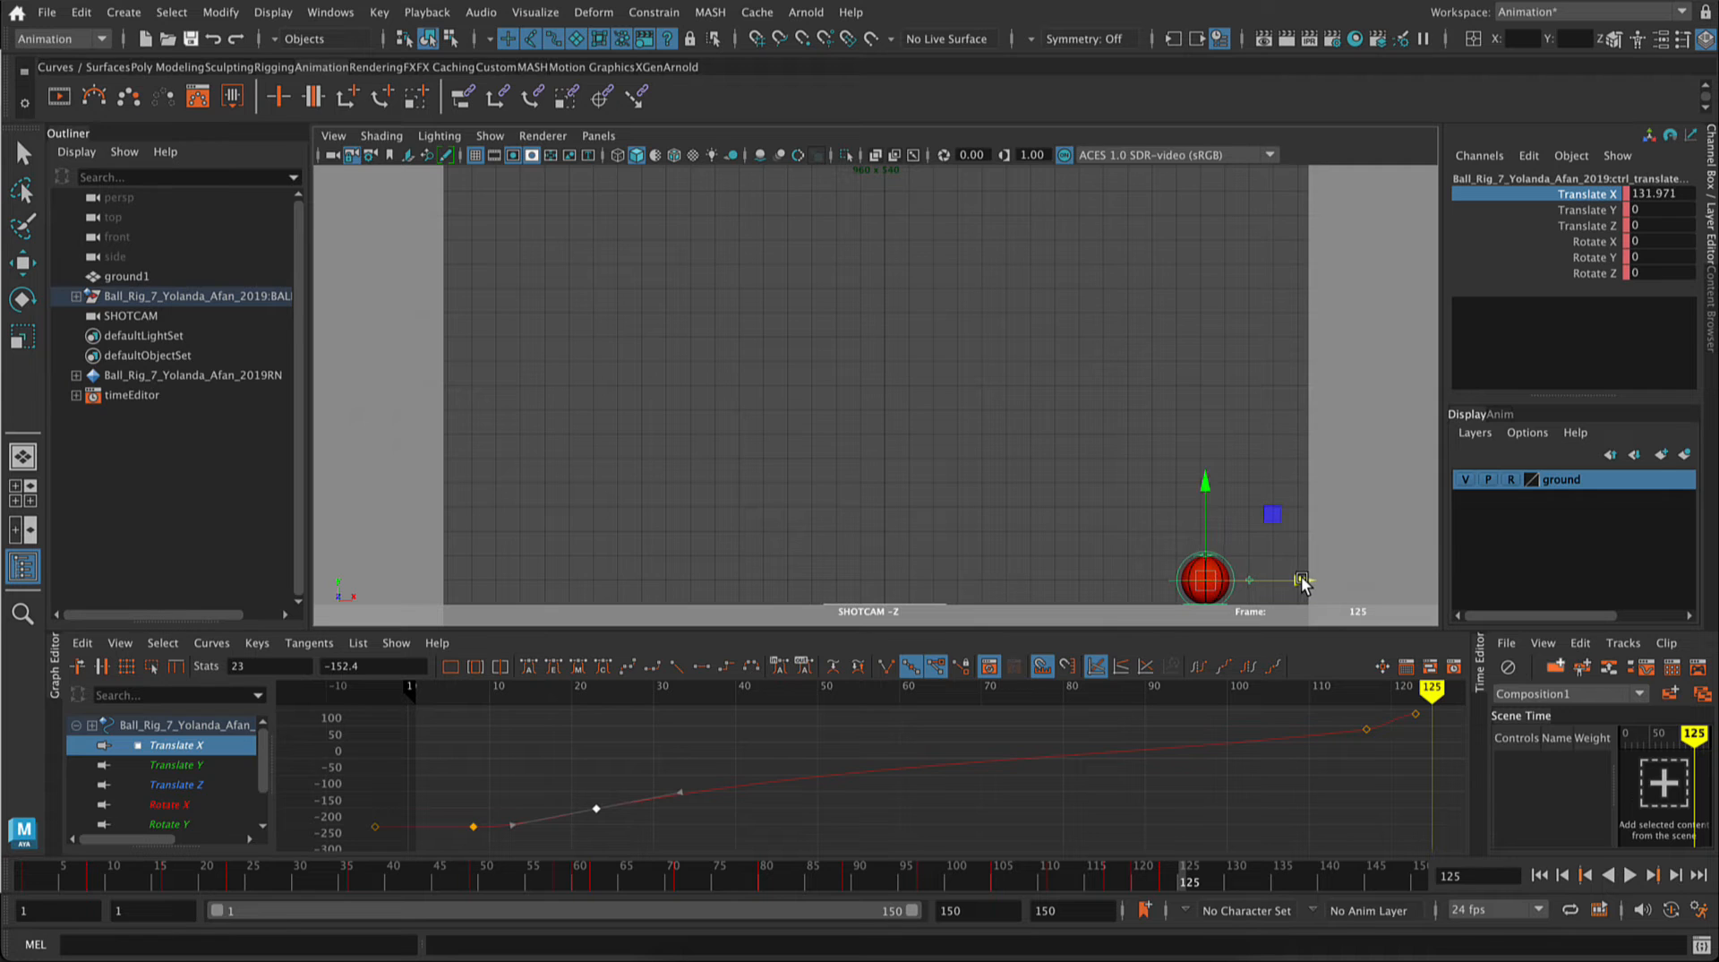
{"action": "right_click", "coordinate": [1592, 192]}
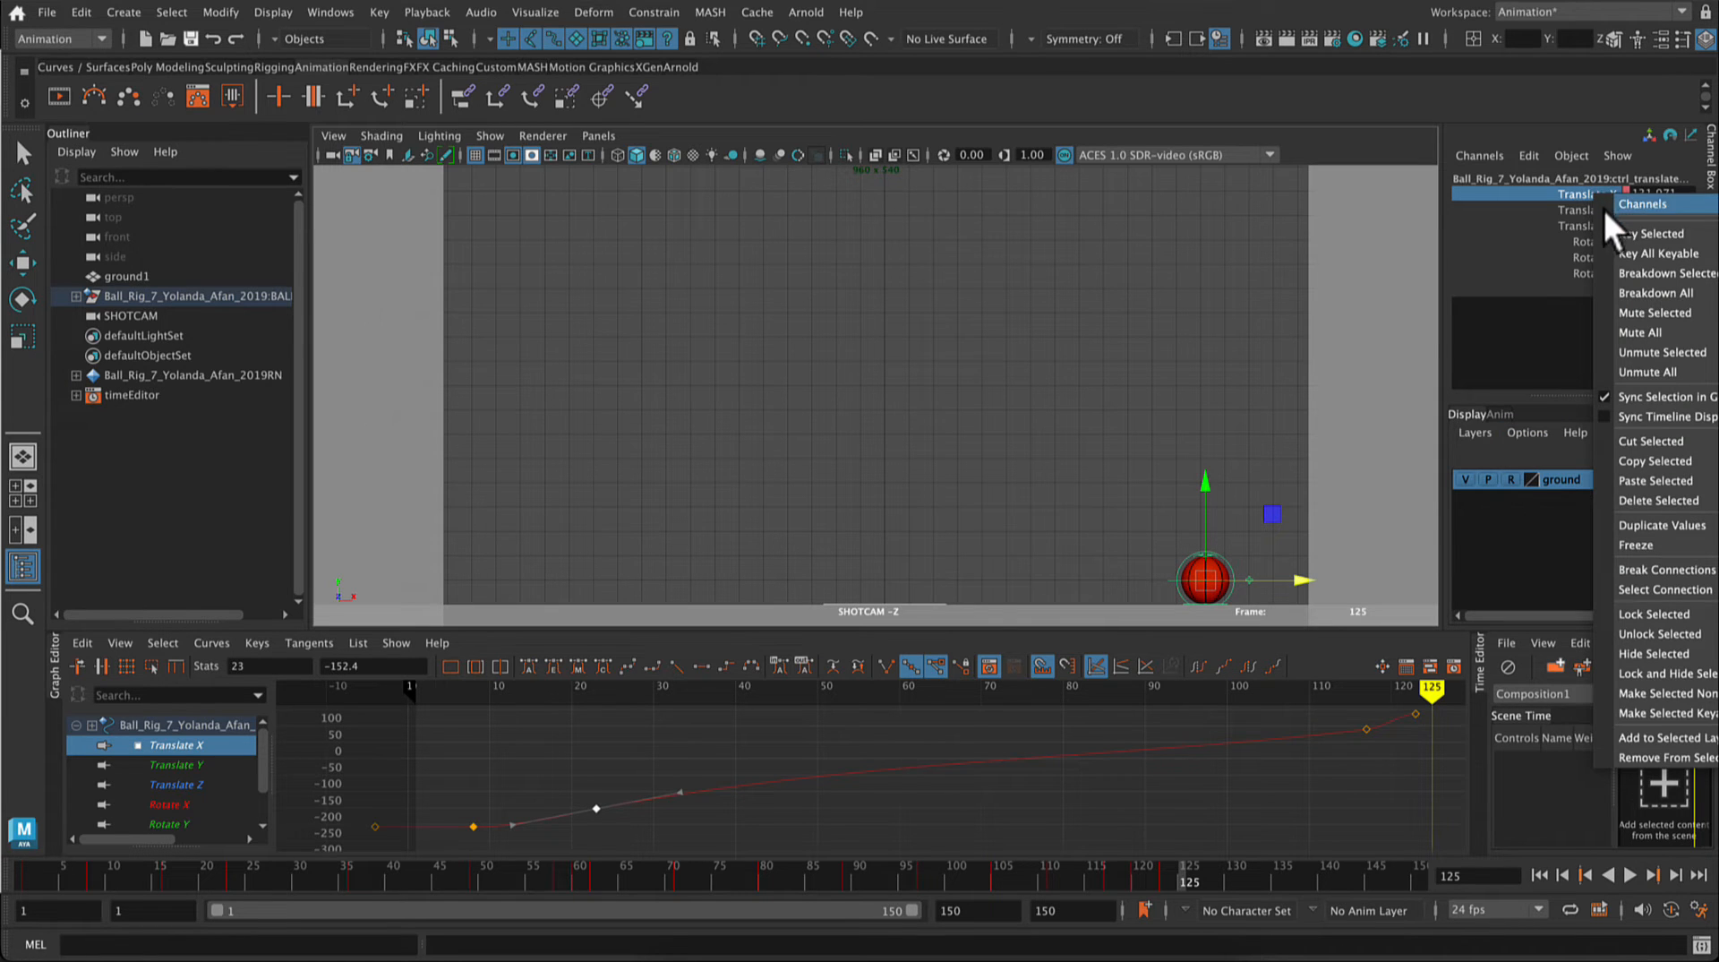
{"action": "left_click", "coordinate": [1613, 235]}
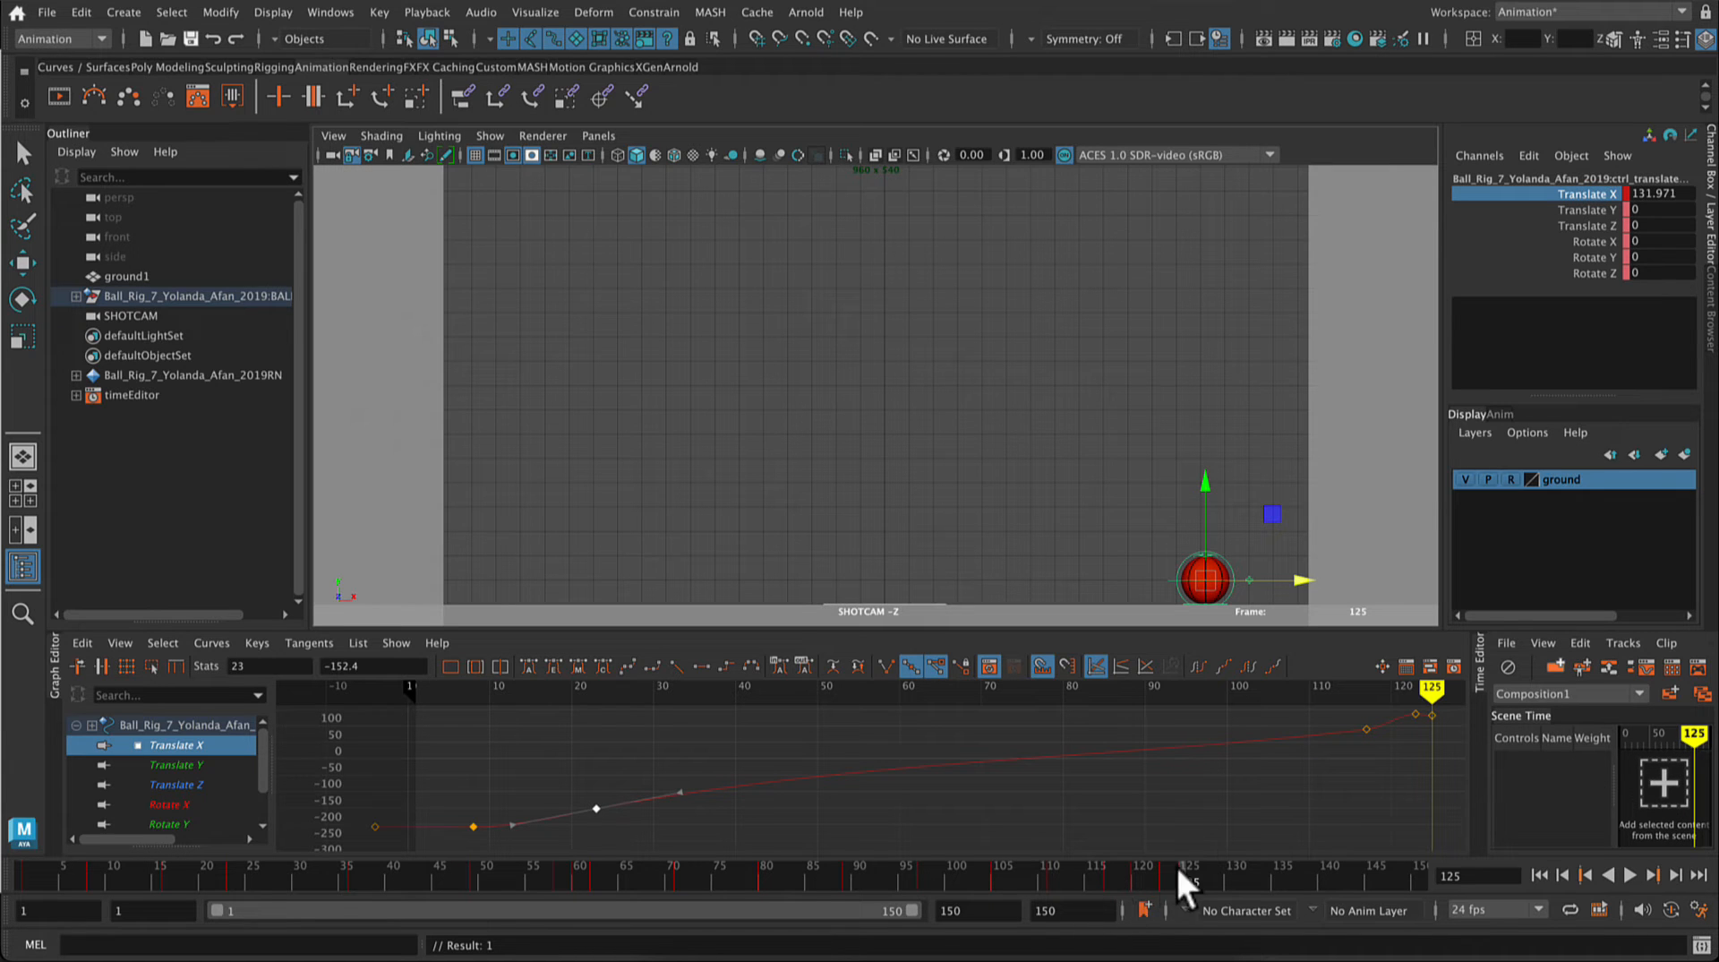
{"action": "left_click", "coordinate": [1628, 874]}
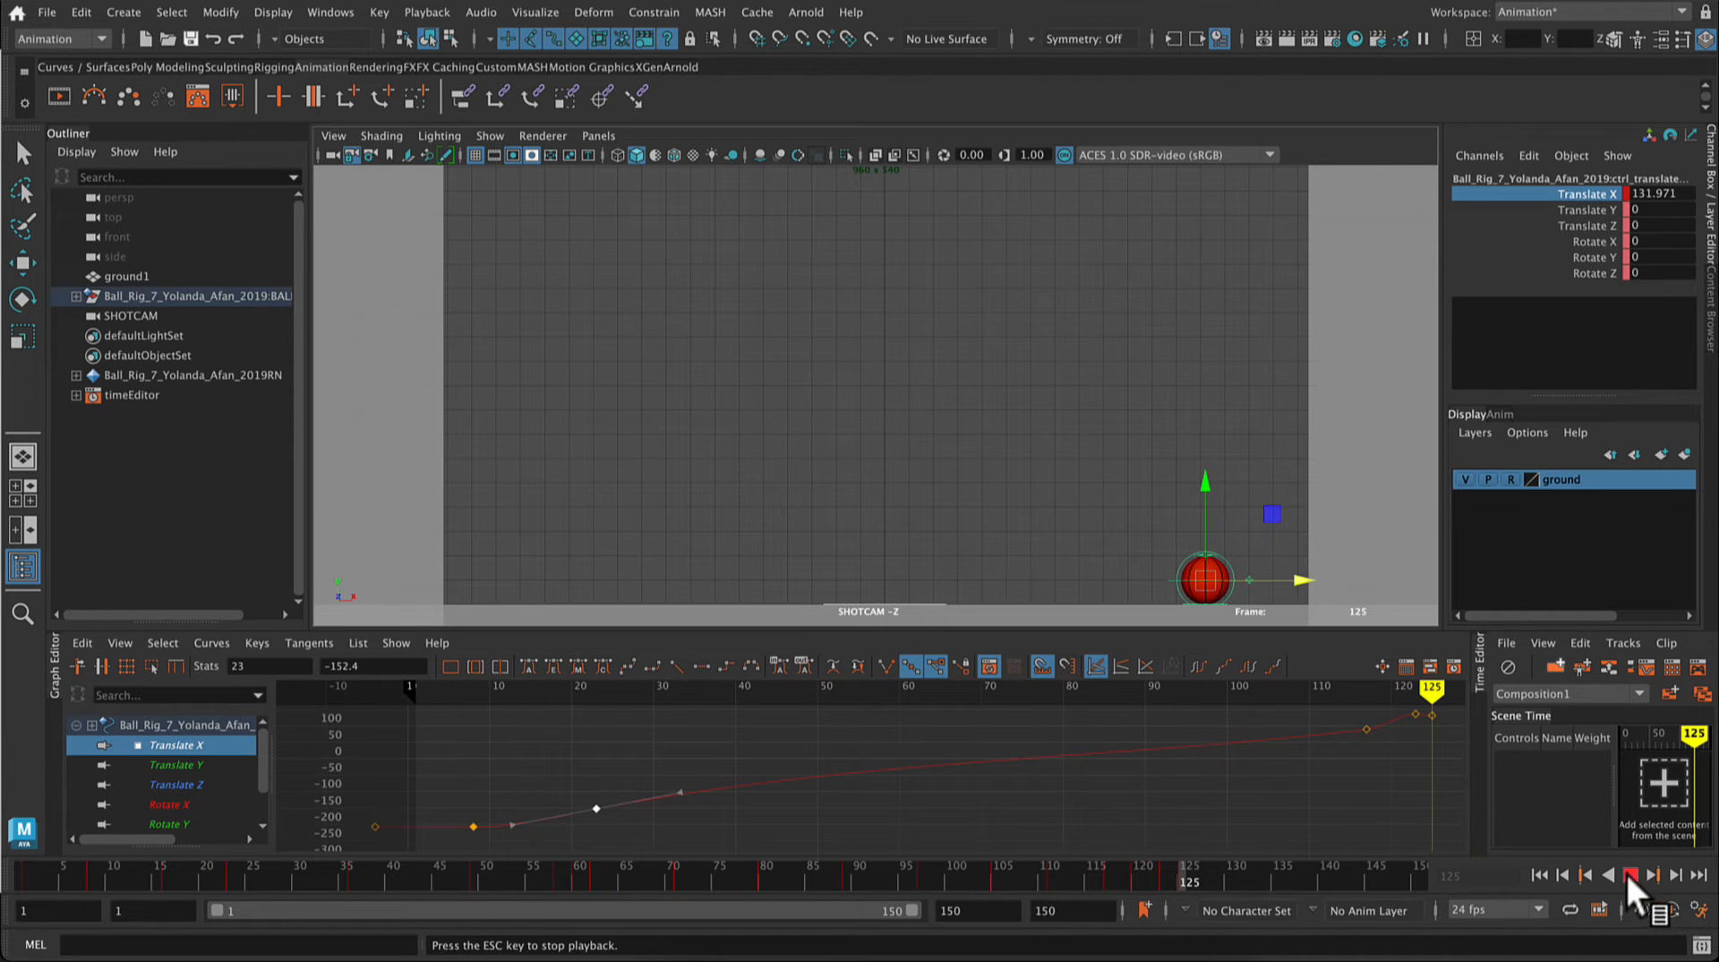
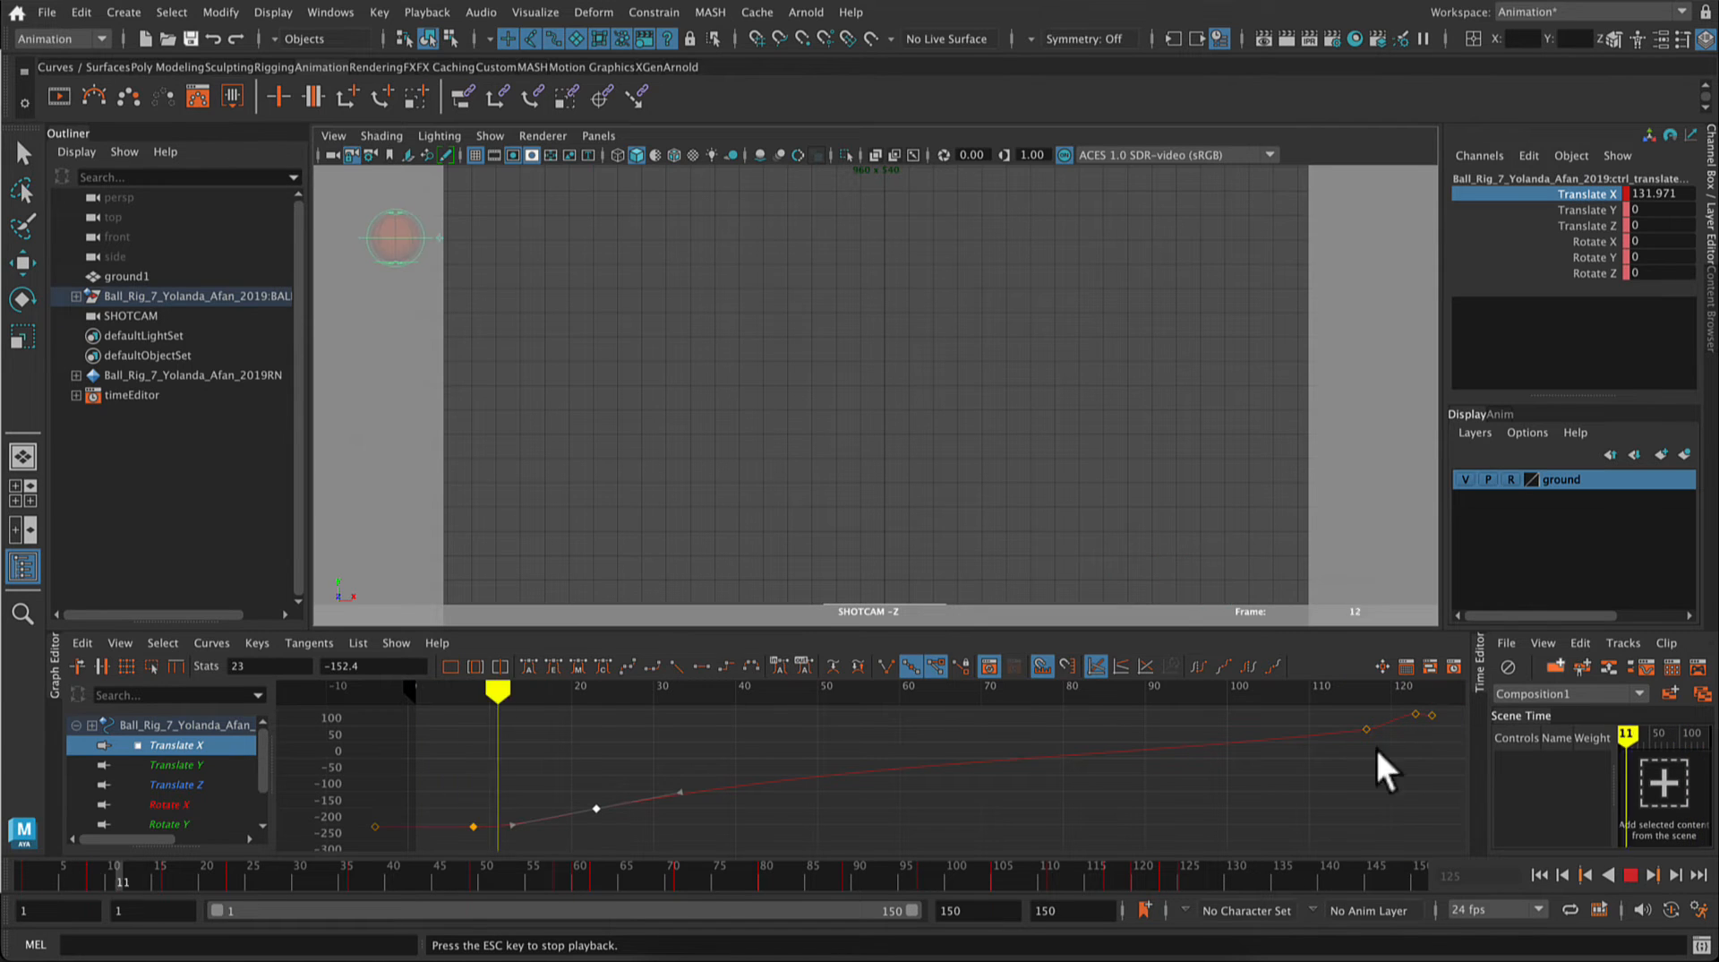
Step: Stop the playback and cut the key at frame 125 from the timeline
{"action": "left_click", "coordinate": [1631, 875]}
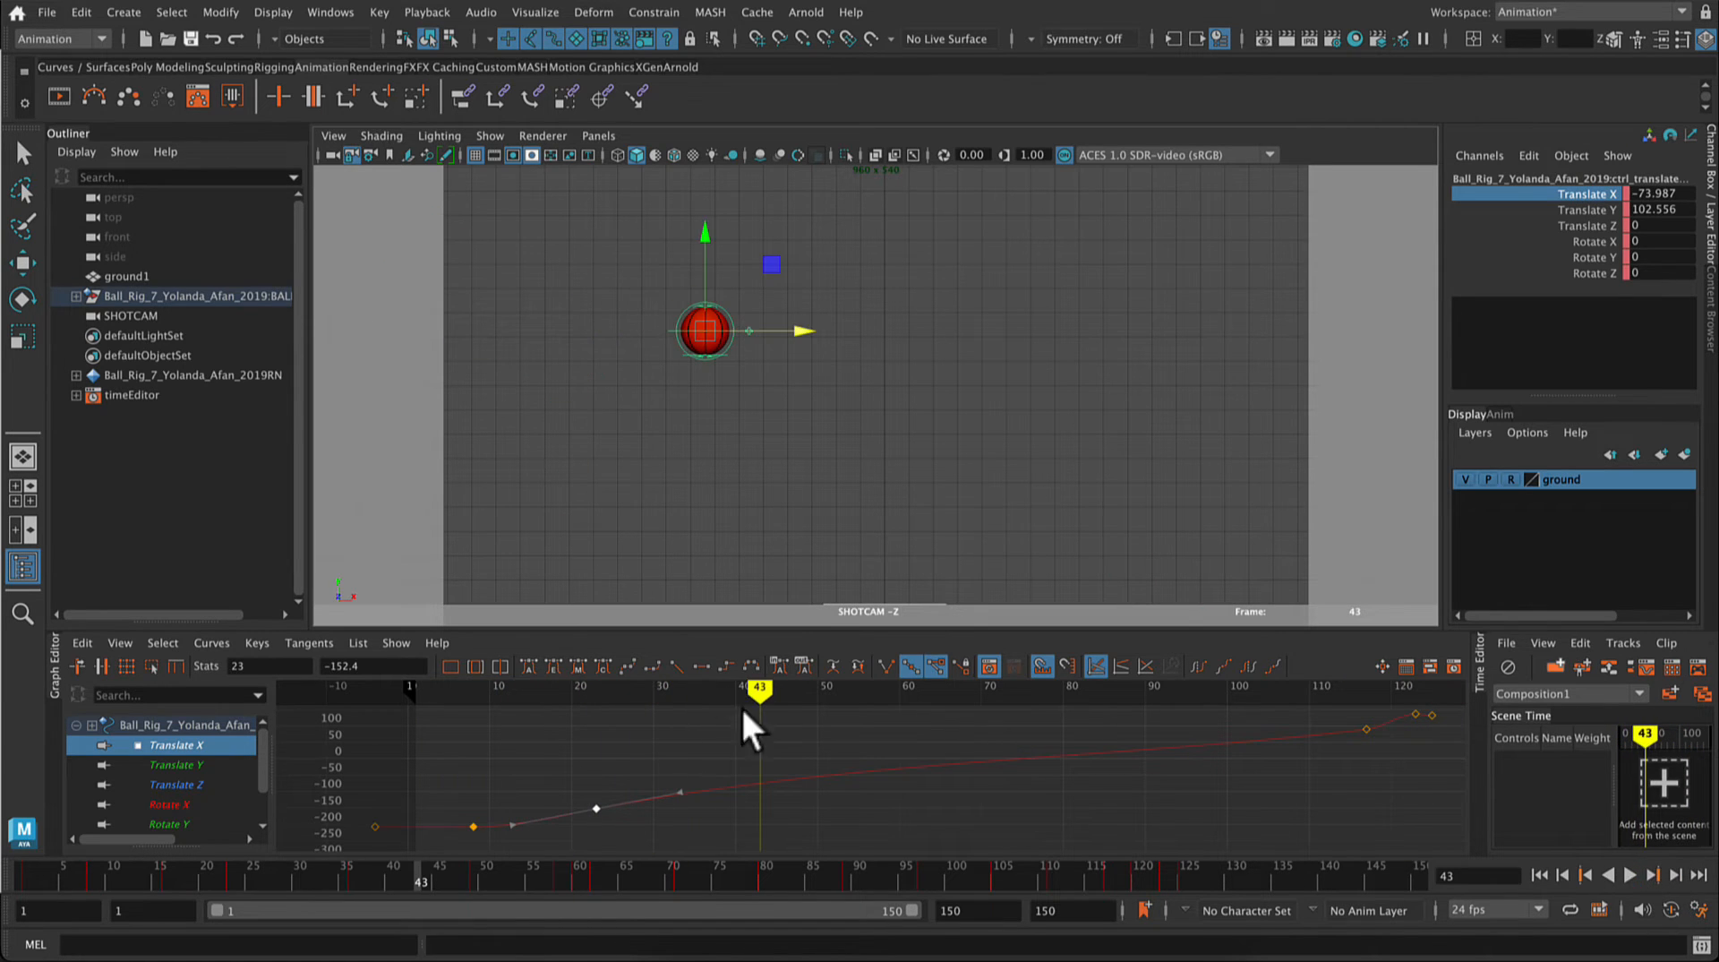
{"action": "left_click", "coordinate": [1166, 721]}
{"action": "left_click", "coordinate": [1163, 881]}
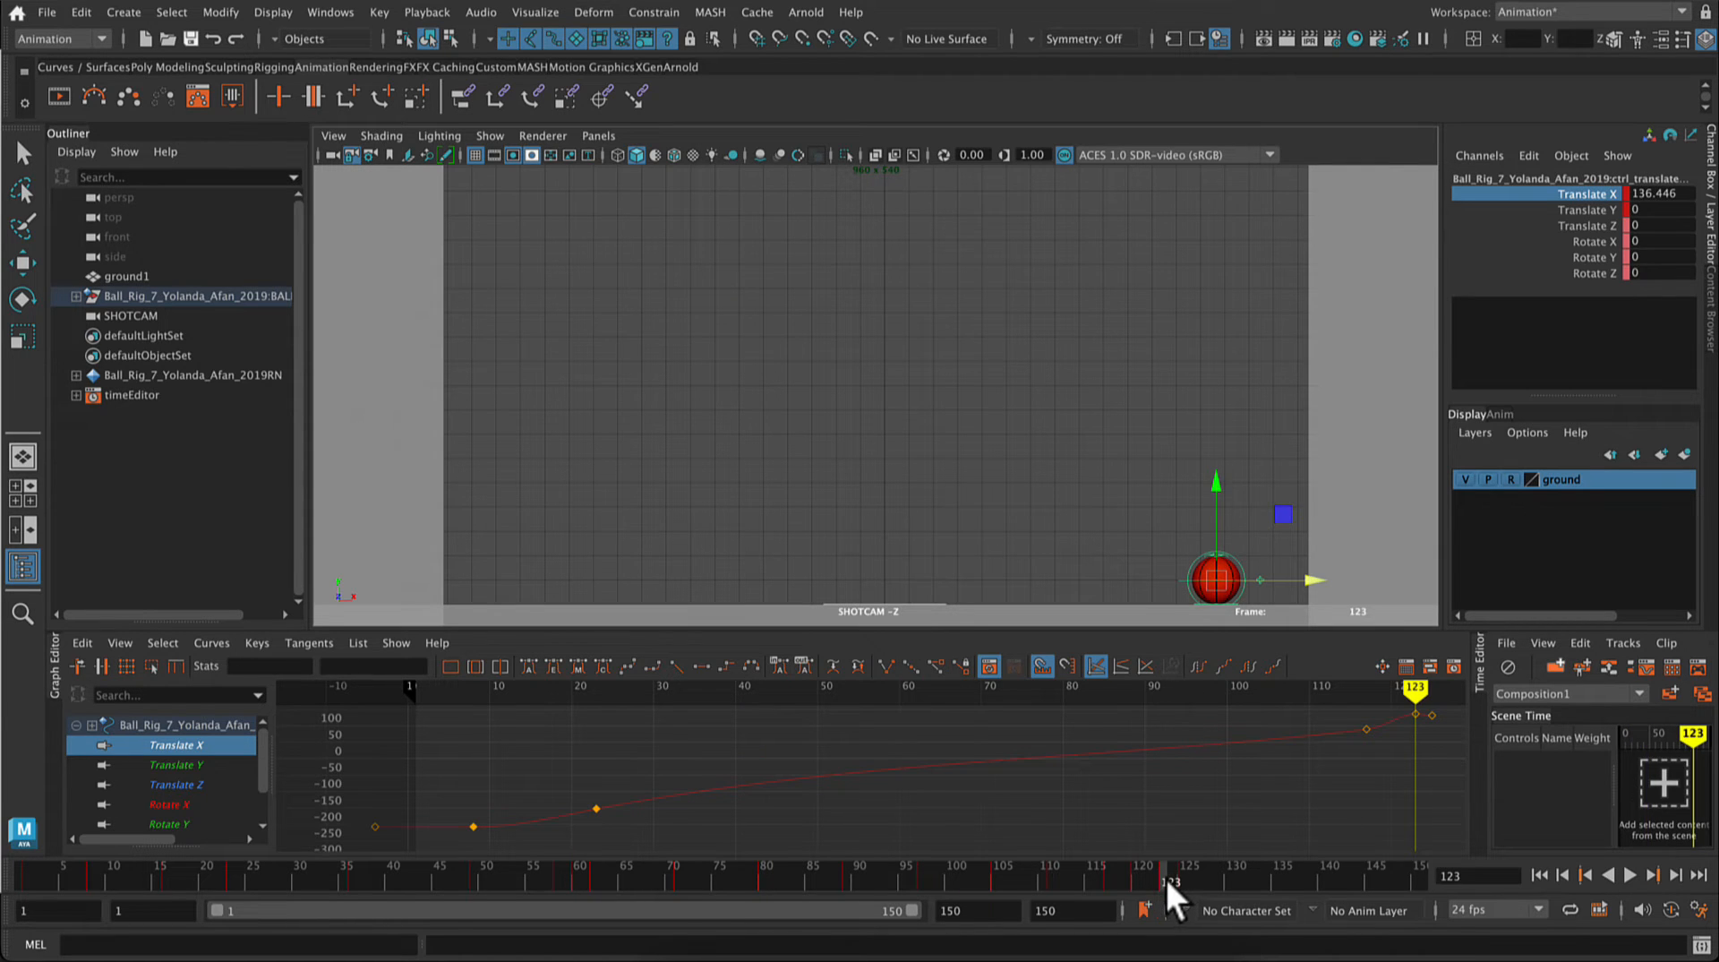
{"action": "left_click_drag", "start_coordinate": [1166, 878], "coordinate": [1179, 879]}
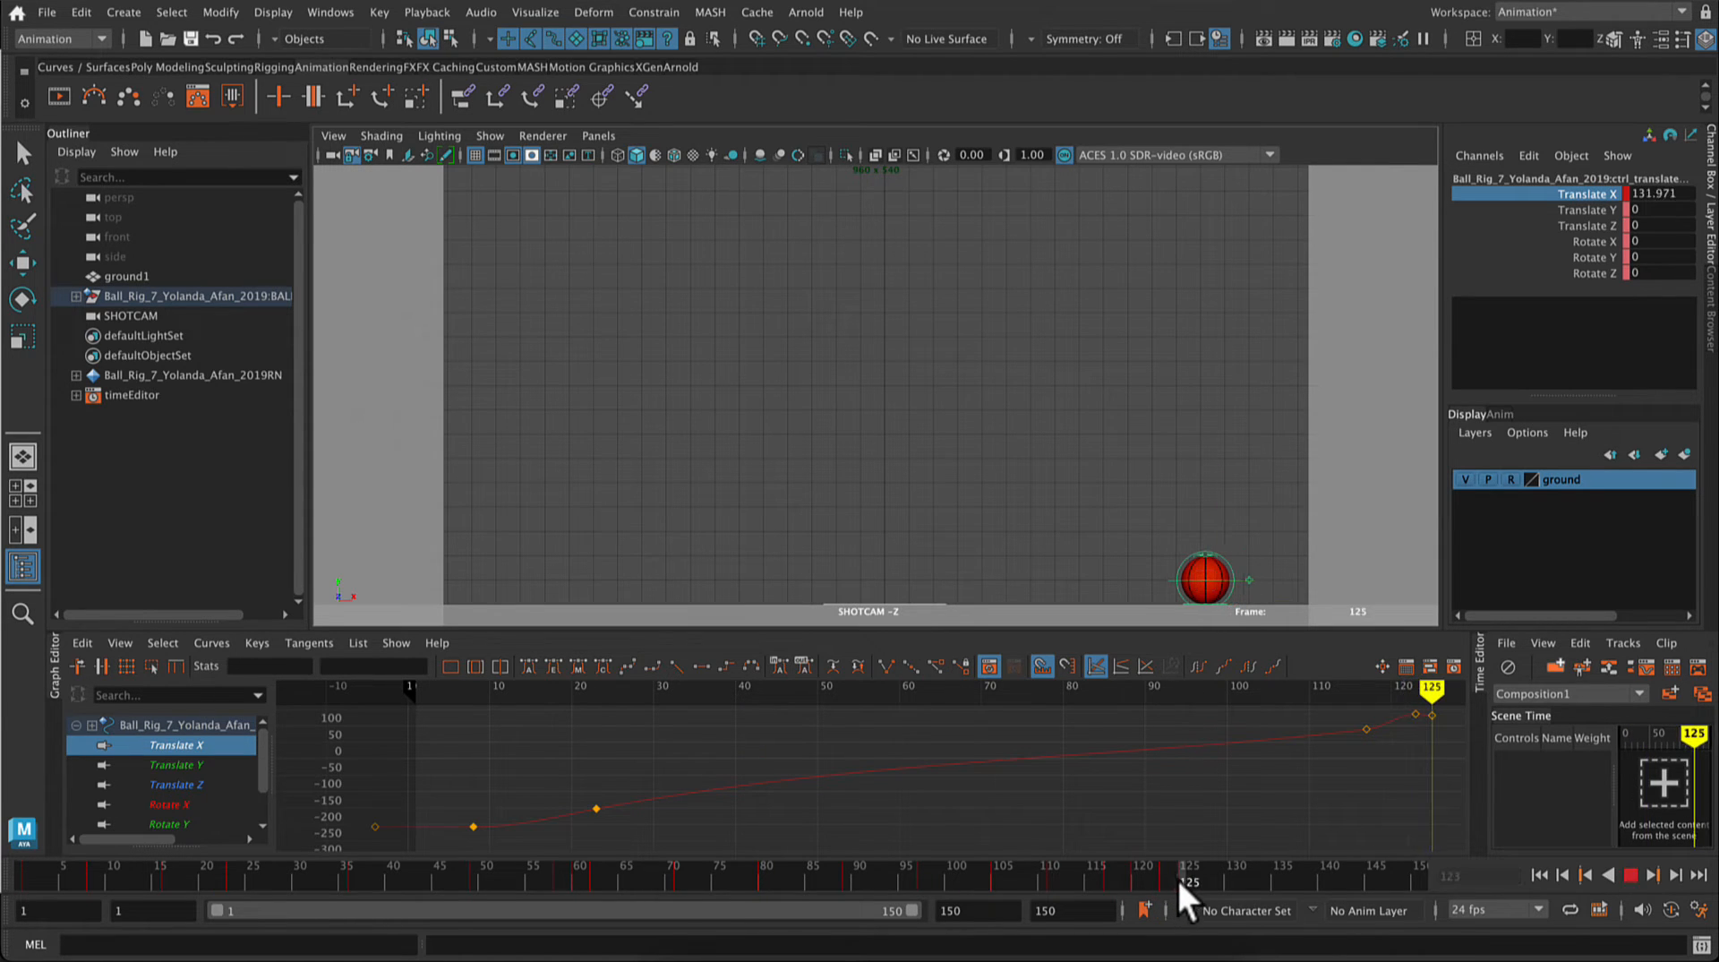
{"action": "right_click", "coordinate": [1180, 874]}
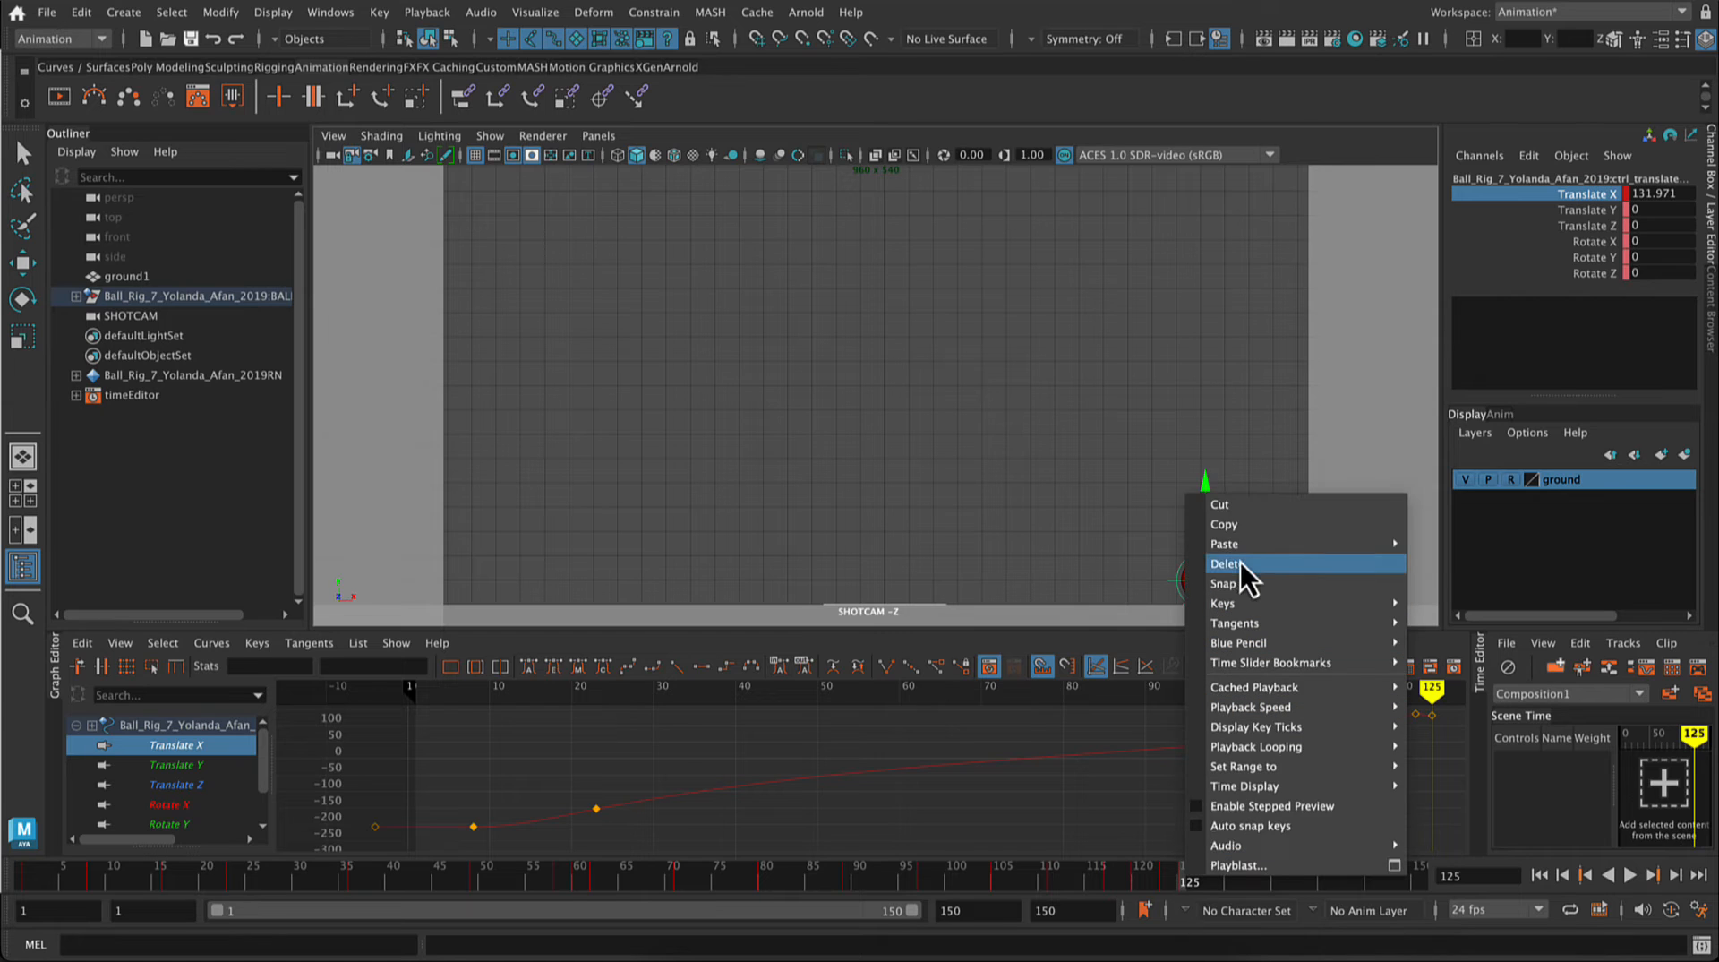
{"action": "left_click", "coordinate": [1255, 508]}
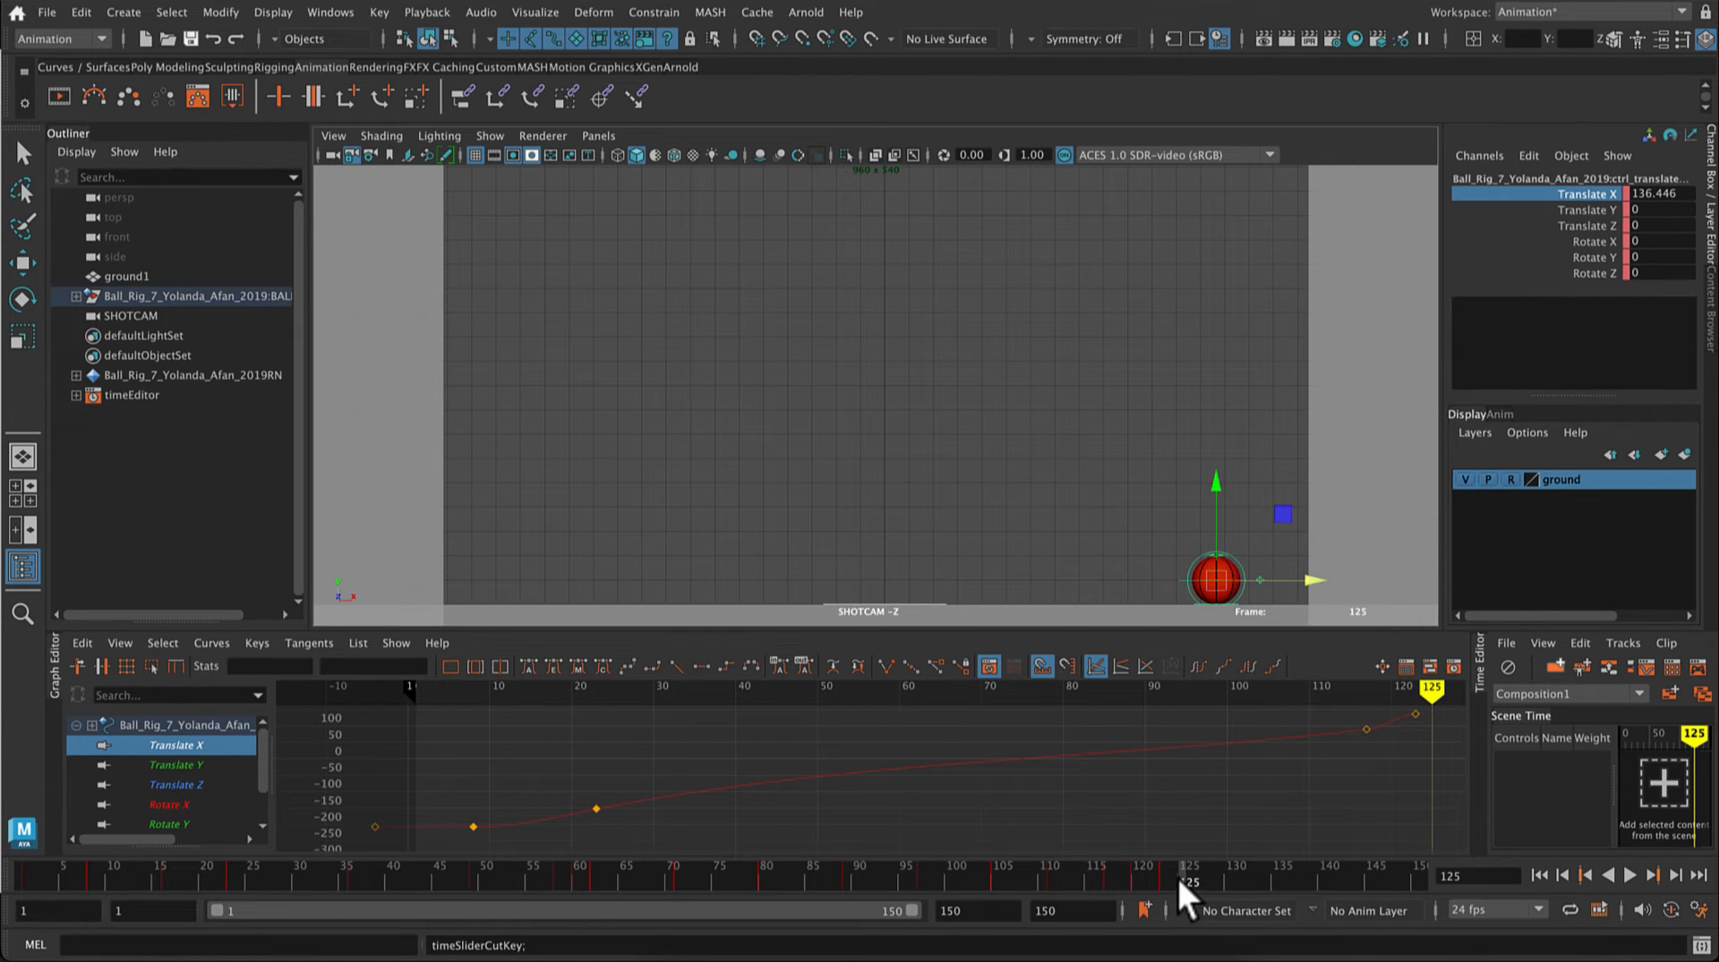
Step: Try cutting the key at frame 123 from the timeline and undo that cut
{"action": "left_click", "coordinate": [1159, 880]}
{"action": "right_click", "coordinate": [1159, 879]}
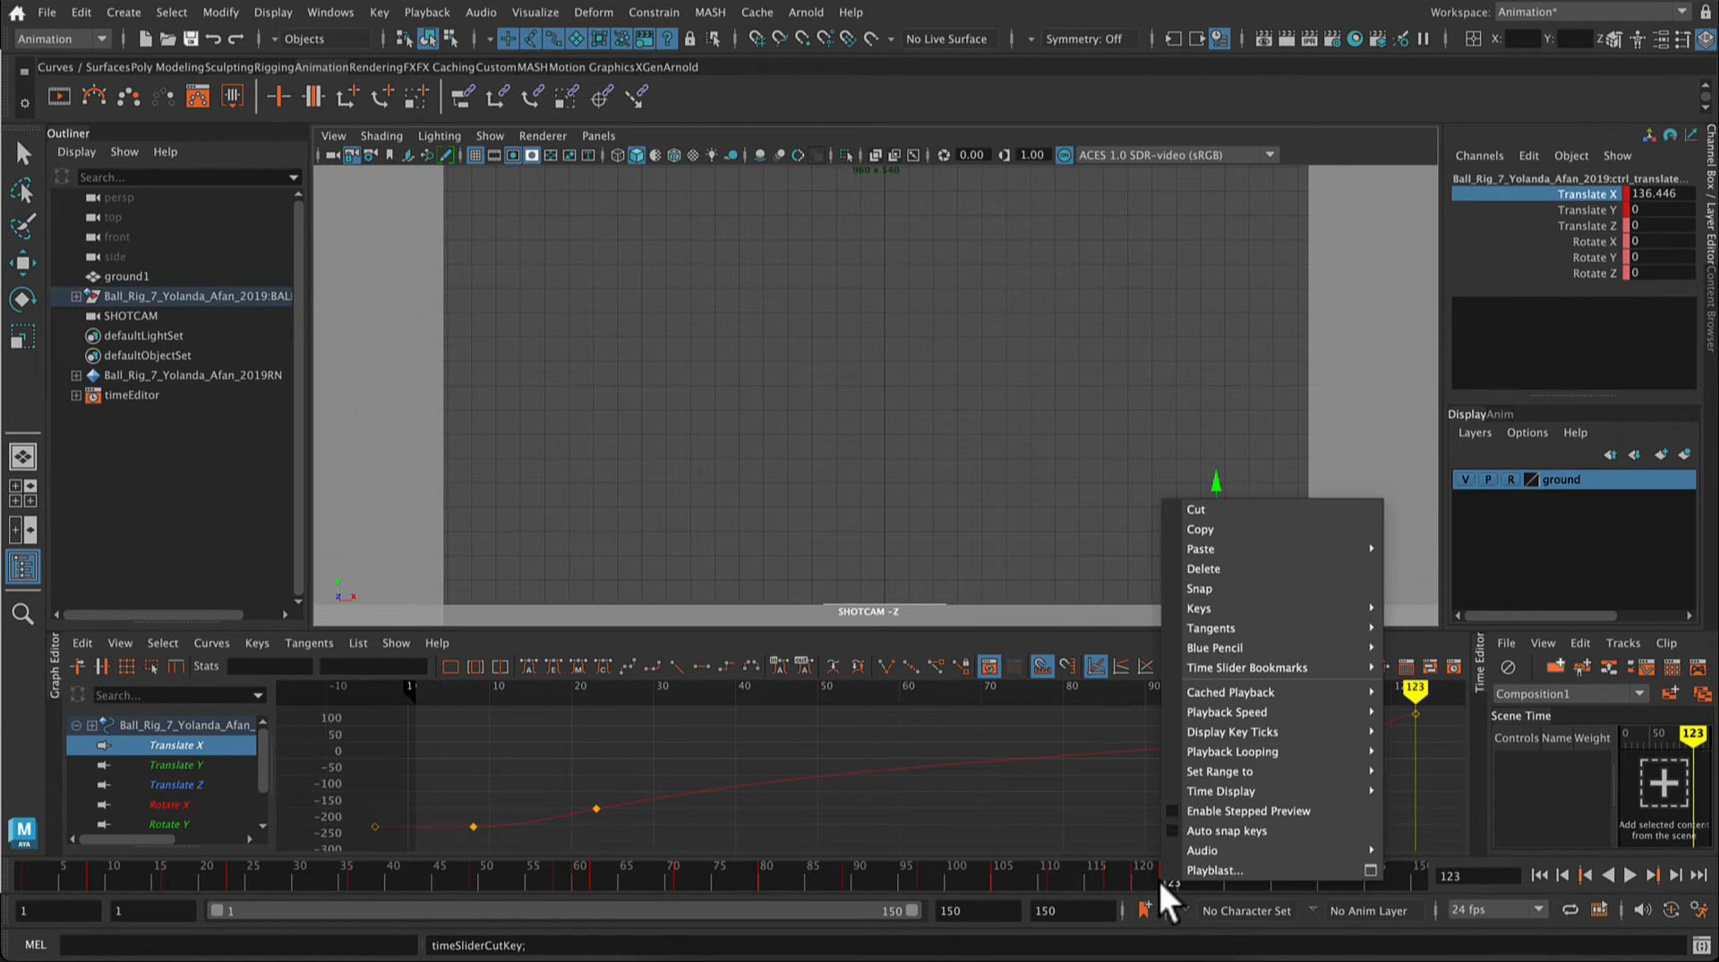
{"action": "left_click", "coordinate": [1243, 510]}
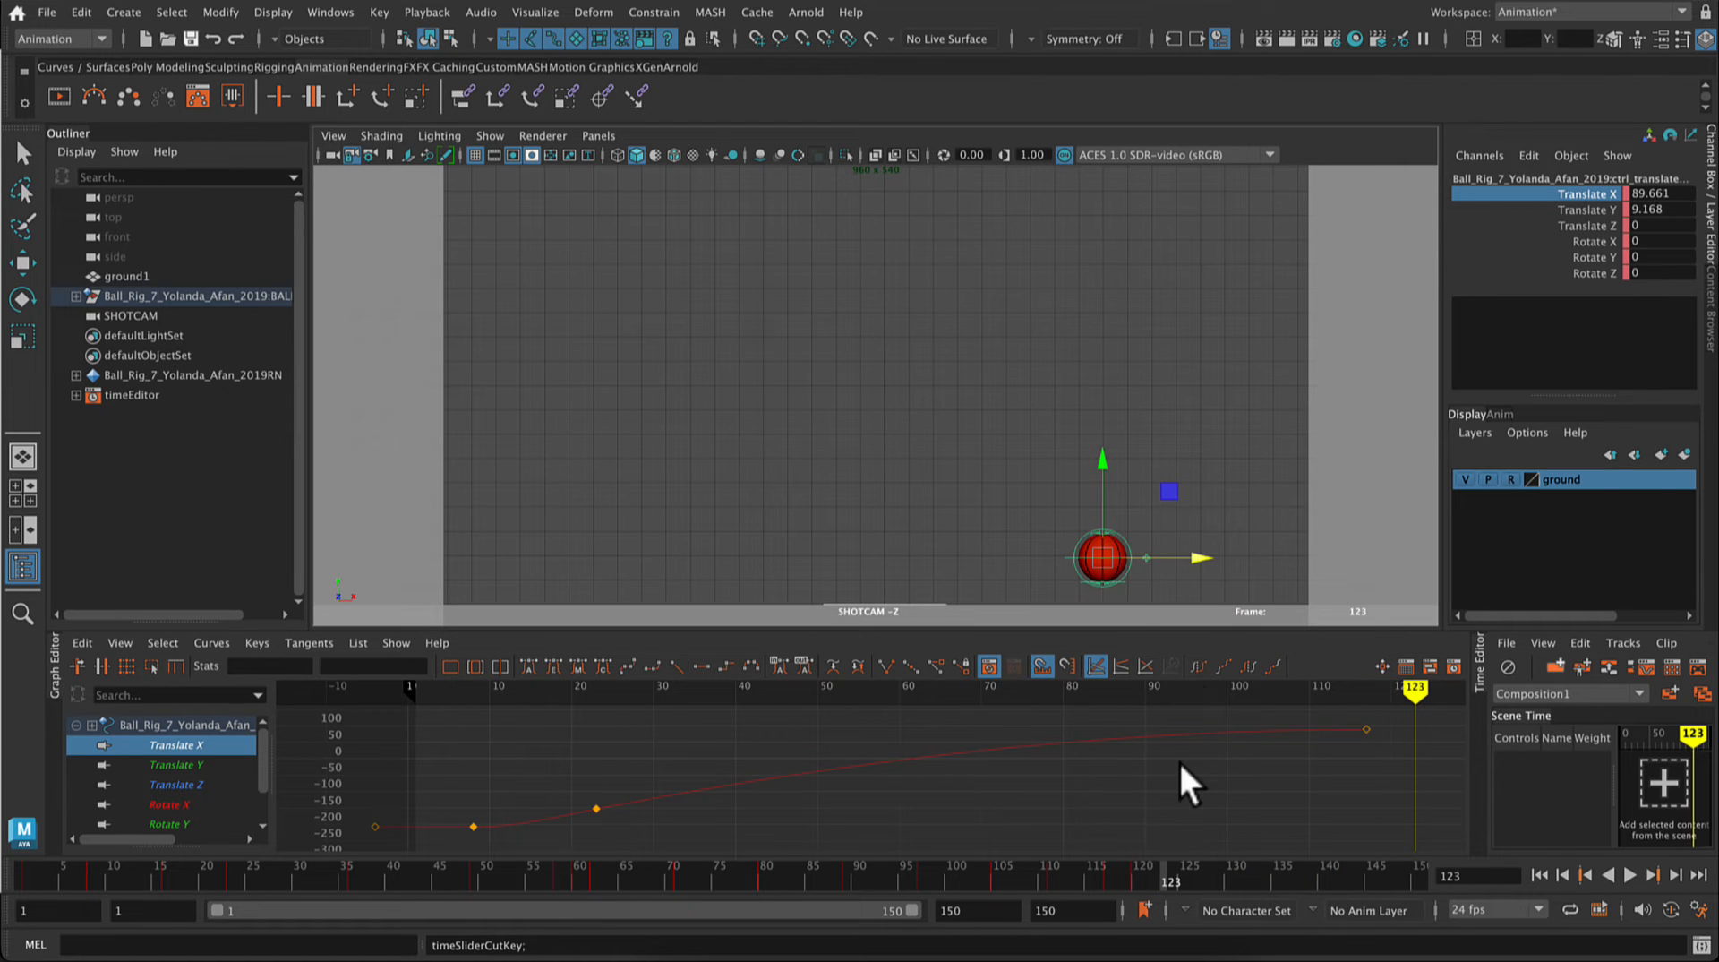
{"action": "left_click", "coordinate": [1141, 879]}
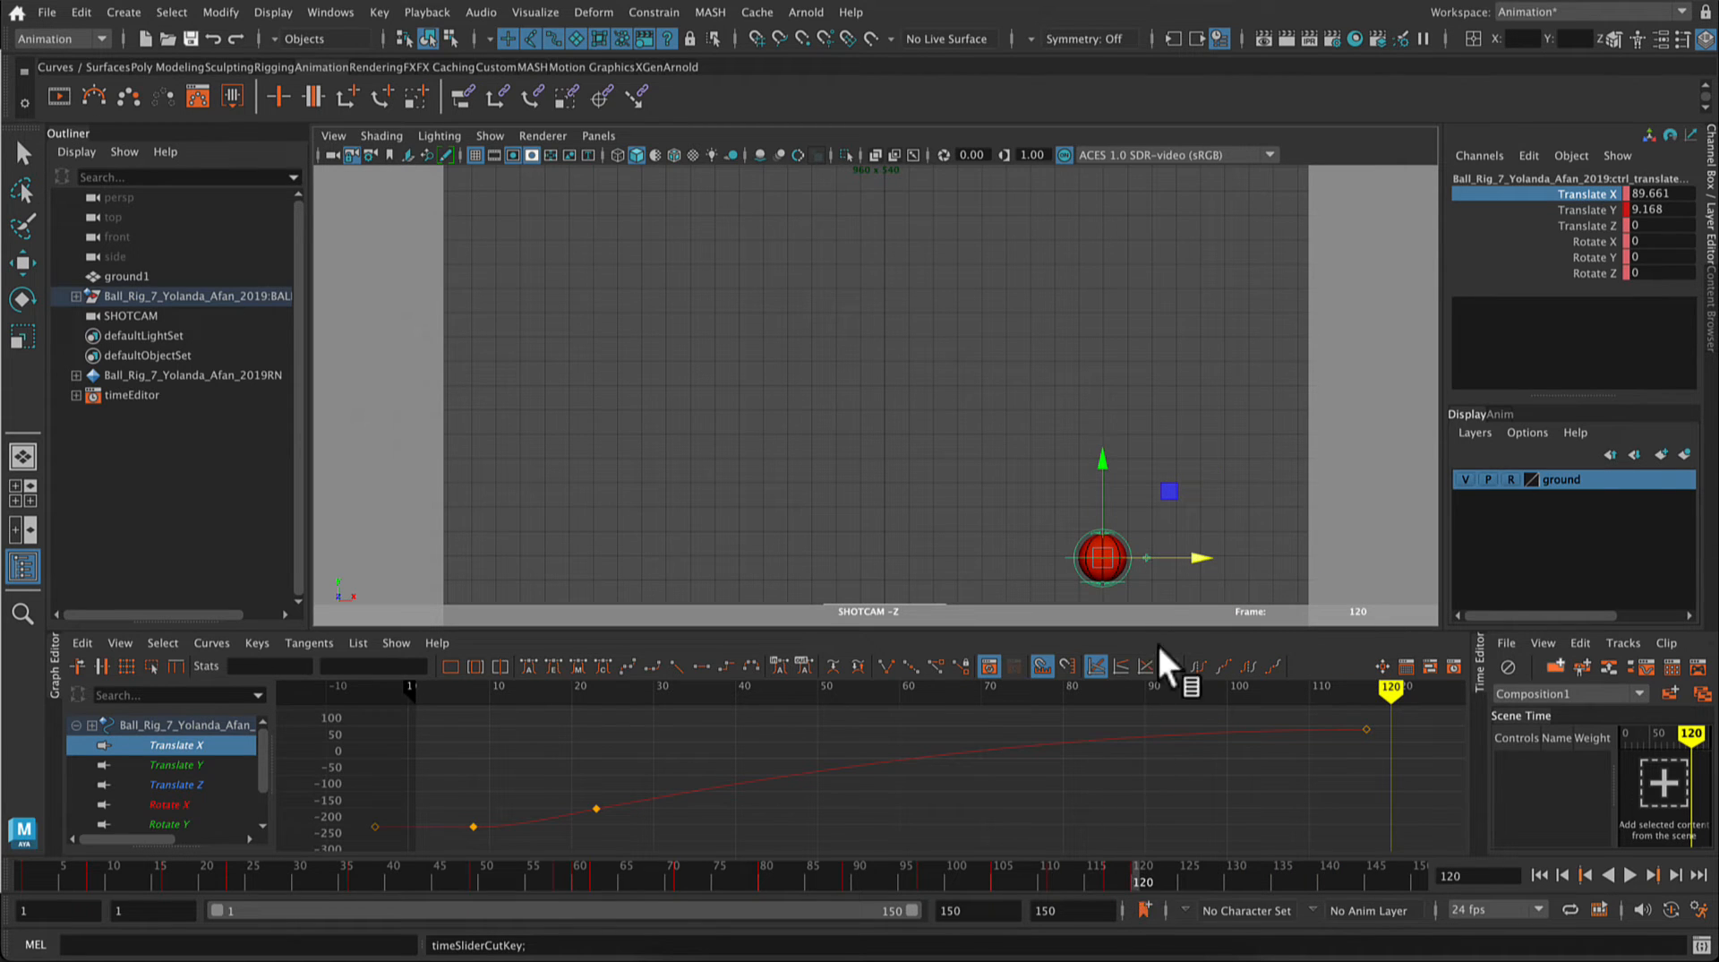
{"action": "key", "text": "super+z"}
{"action": "key", "text": "super+z"}
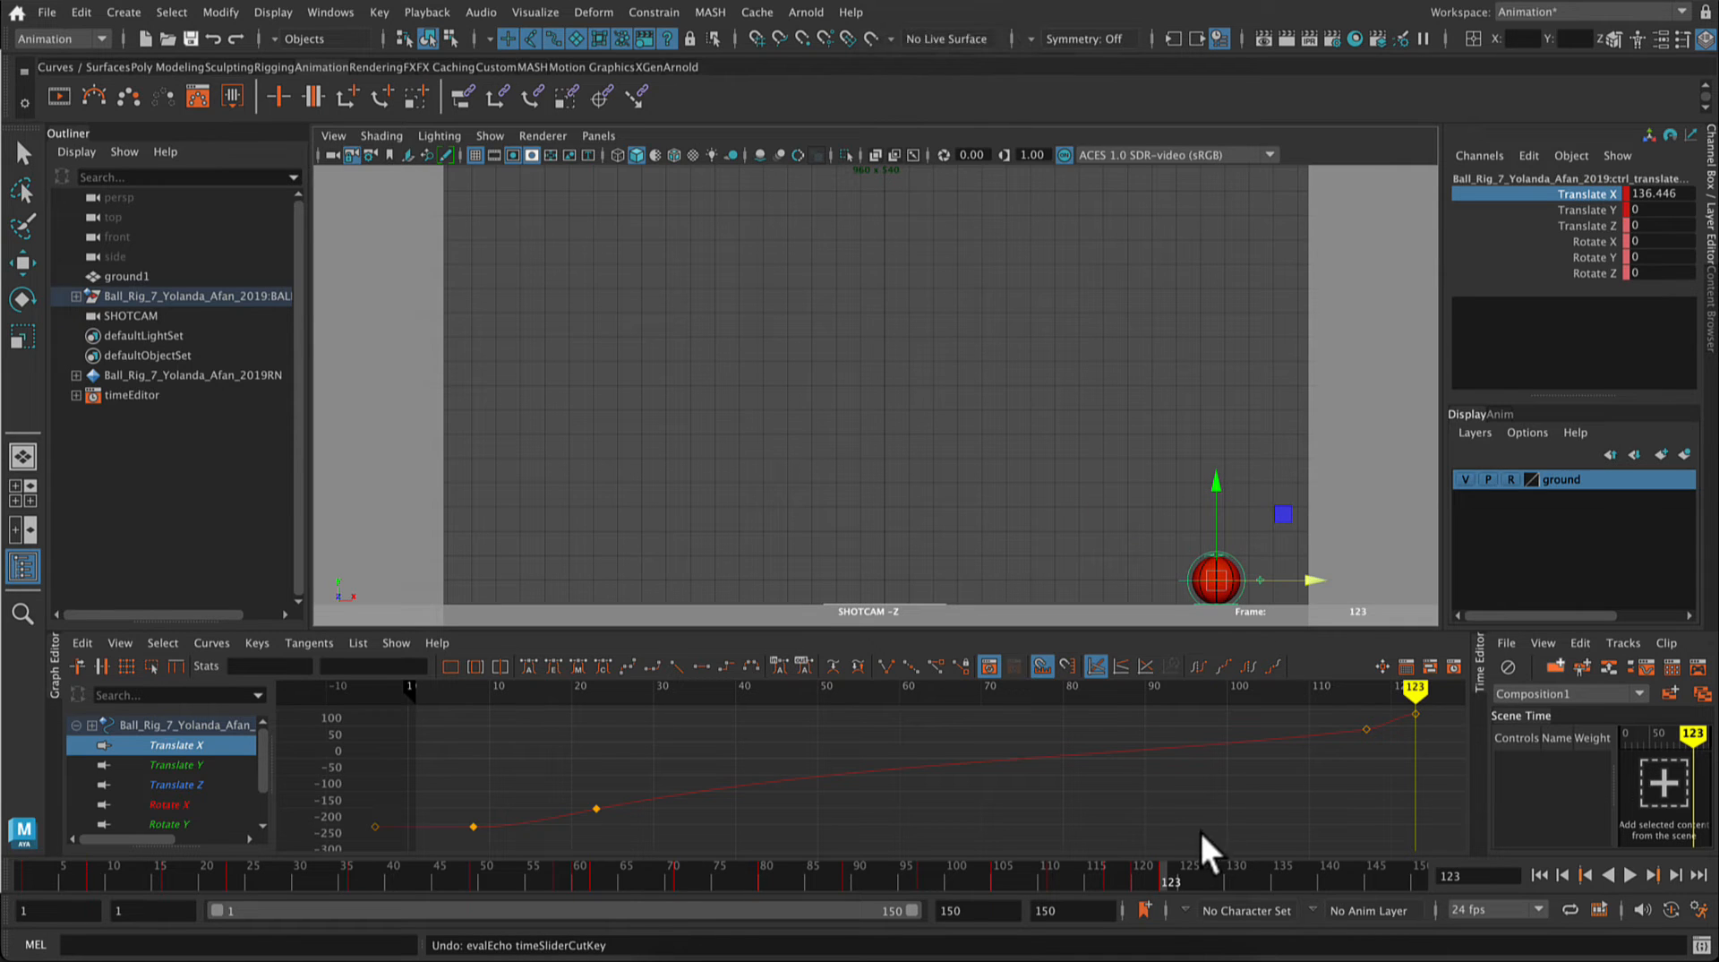
Step: Move the ball along the ground to Translate X 154.347 at frame 129 and key only that channel
{"action": "key", "text": "alt+v"}
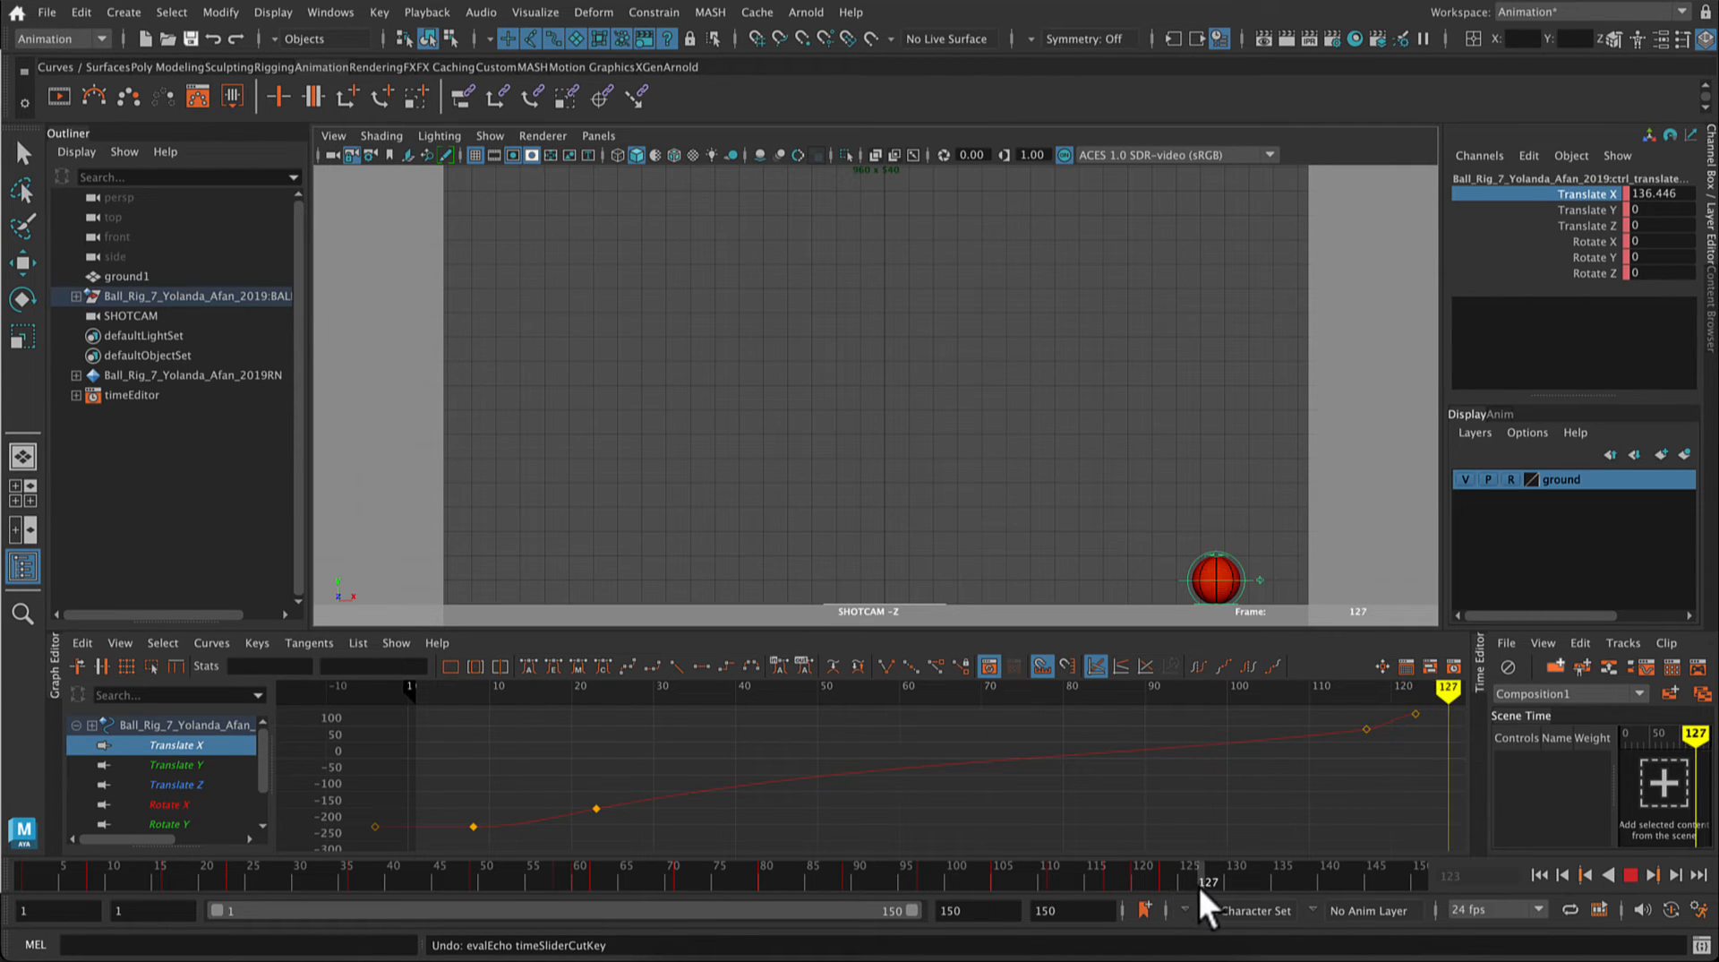
{"action": "key", "text": "alt+v"}
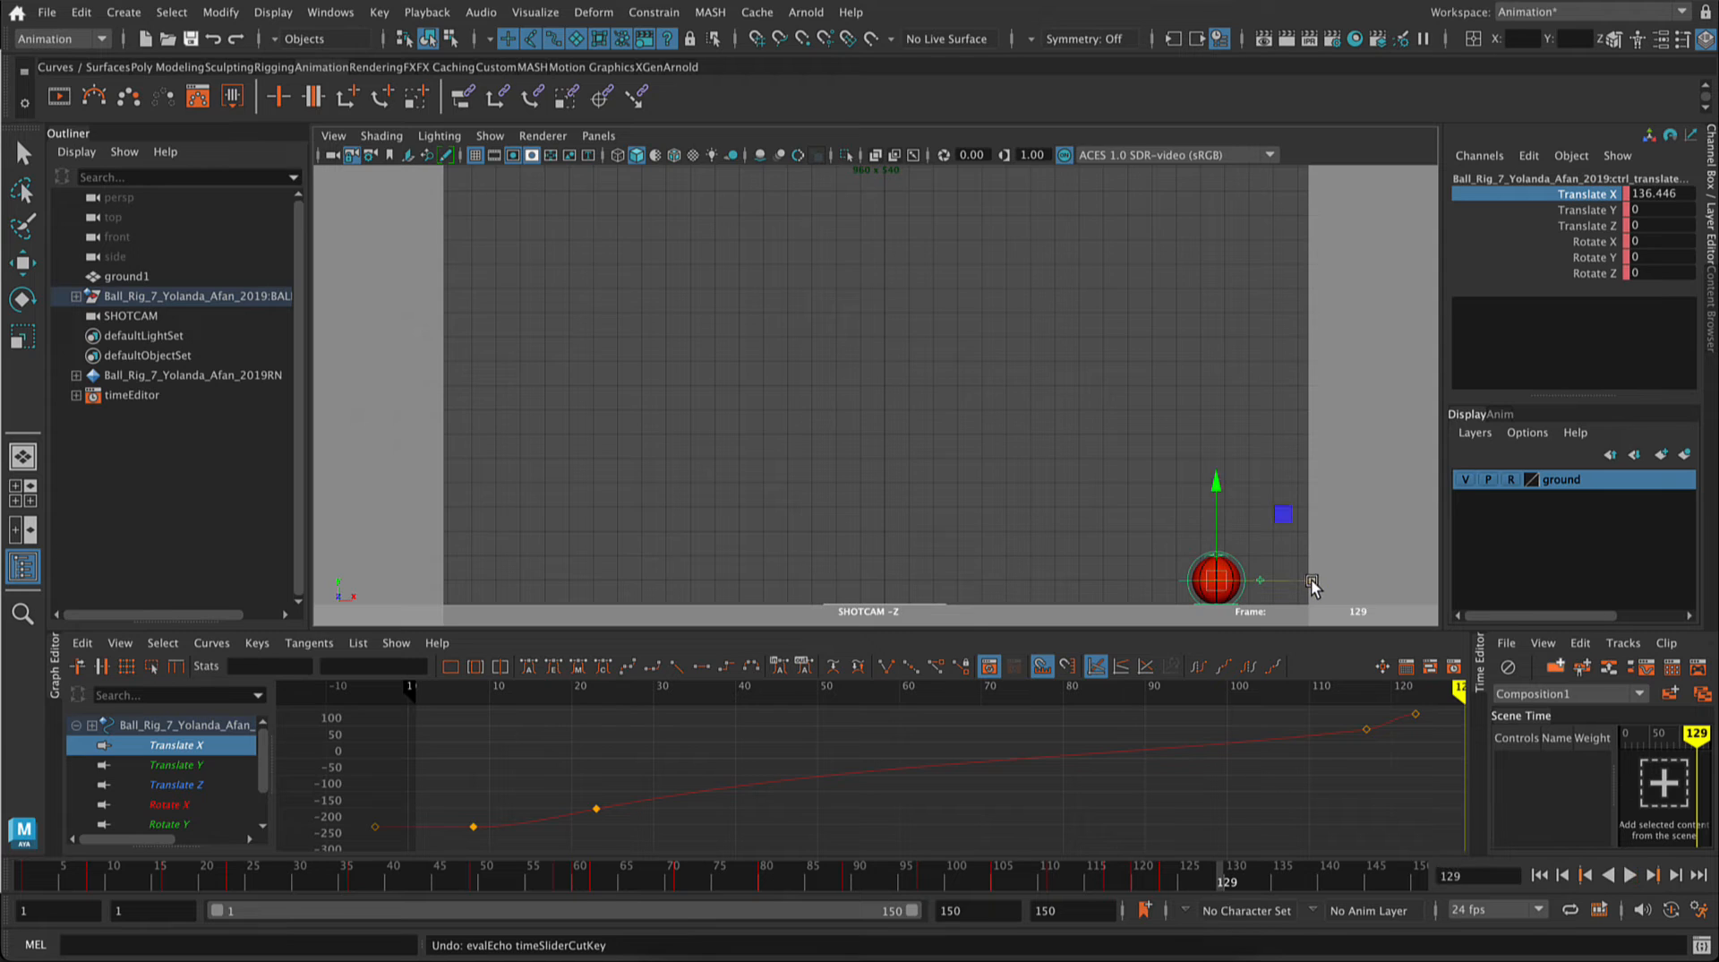
{"action": "left_click_drag", "start_coordinate": [1311, 578], "coordinate": [1356, 599]}
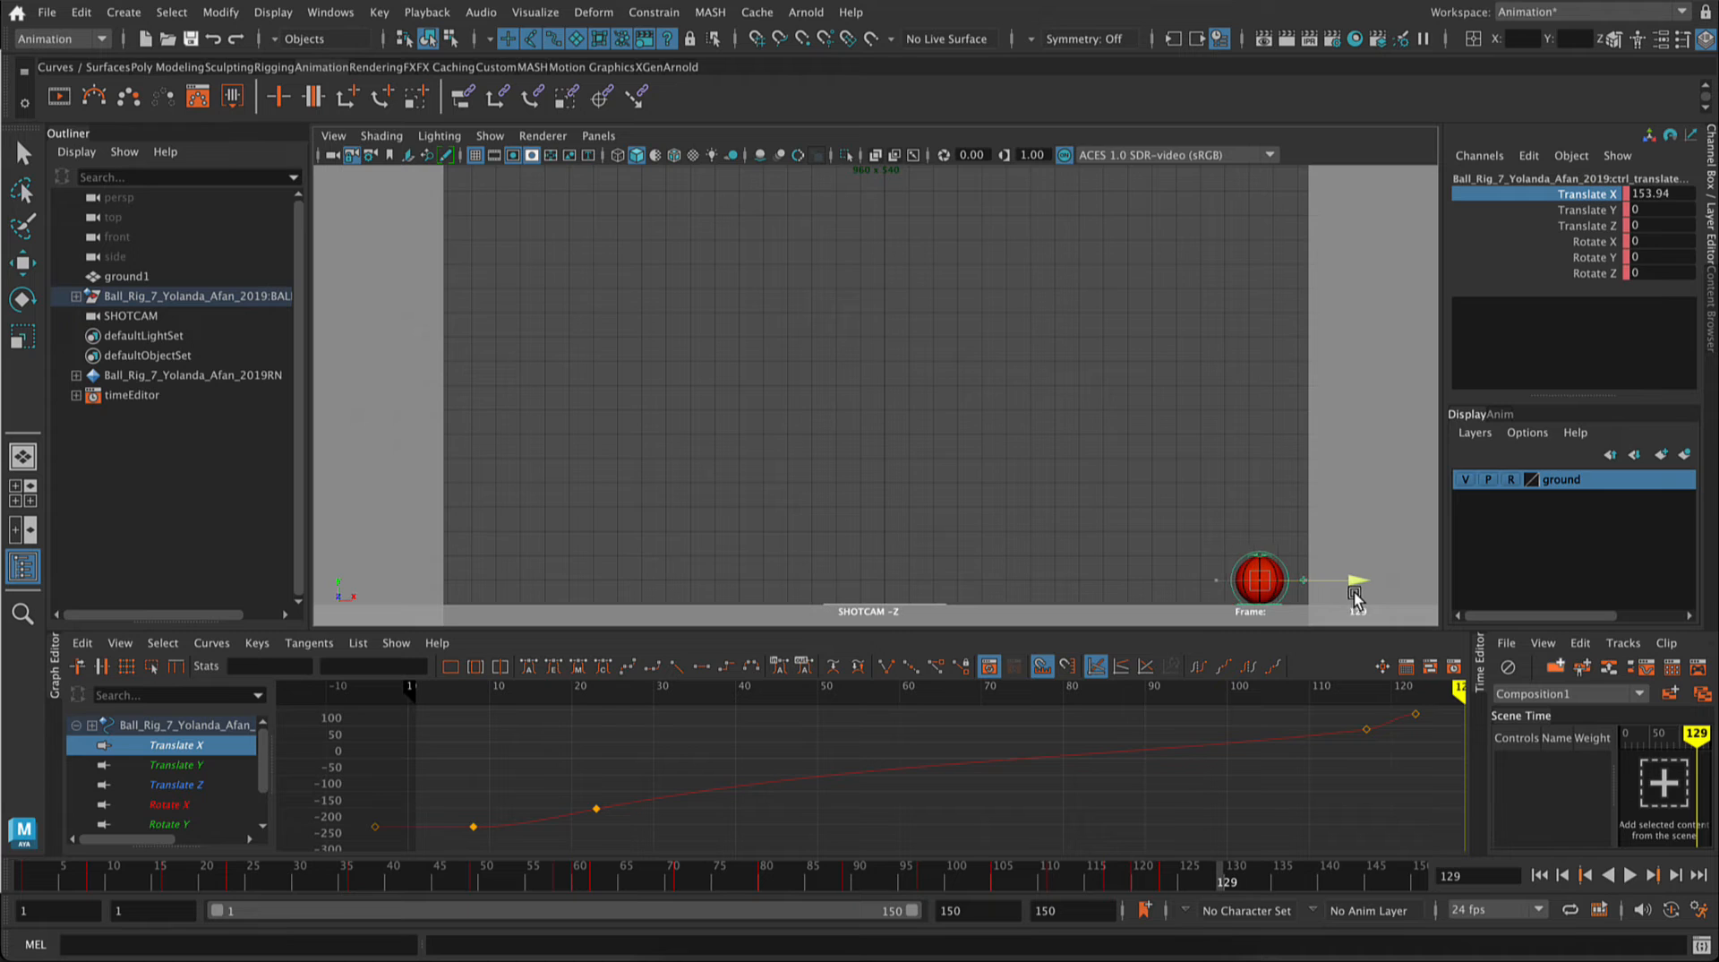
{"action": "right_click", "coordinate": [1569, 190]}
{"action": "left_click", "coordinate": [1588, 249]}
Step: Move the ball back to Translate X 145.397 at frame 133, key only that channel and play back the animation
{"action": "left_click", "coordinate": [1227, 877]}
{"action": "key", "text": "alt+v"}
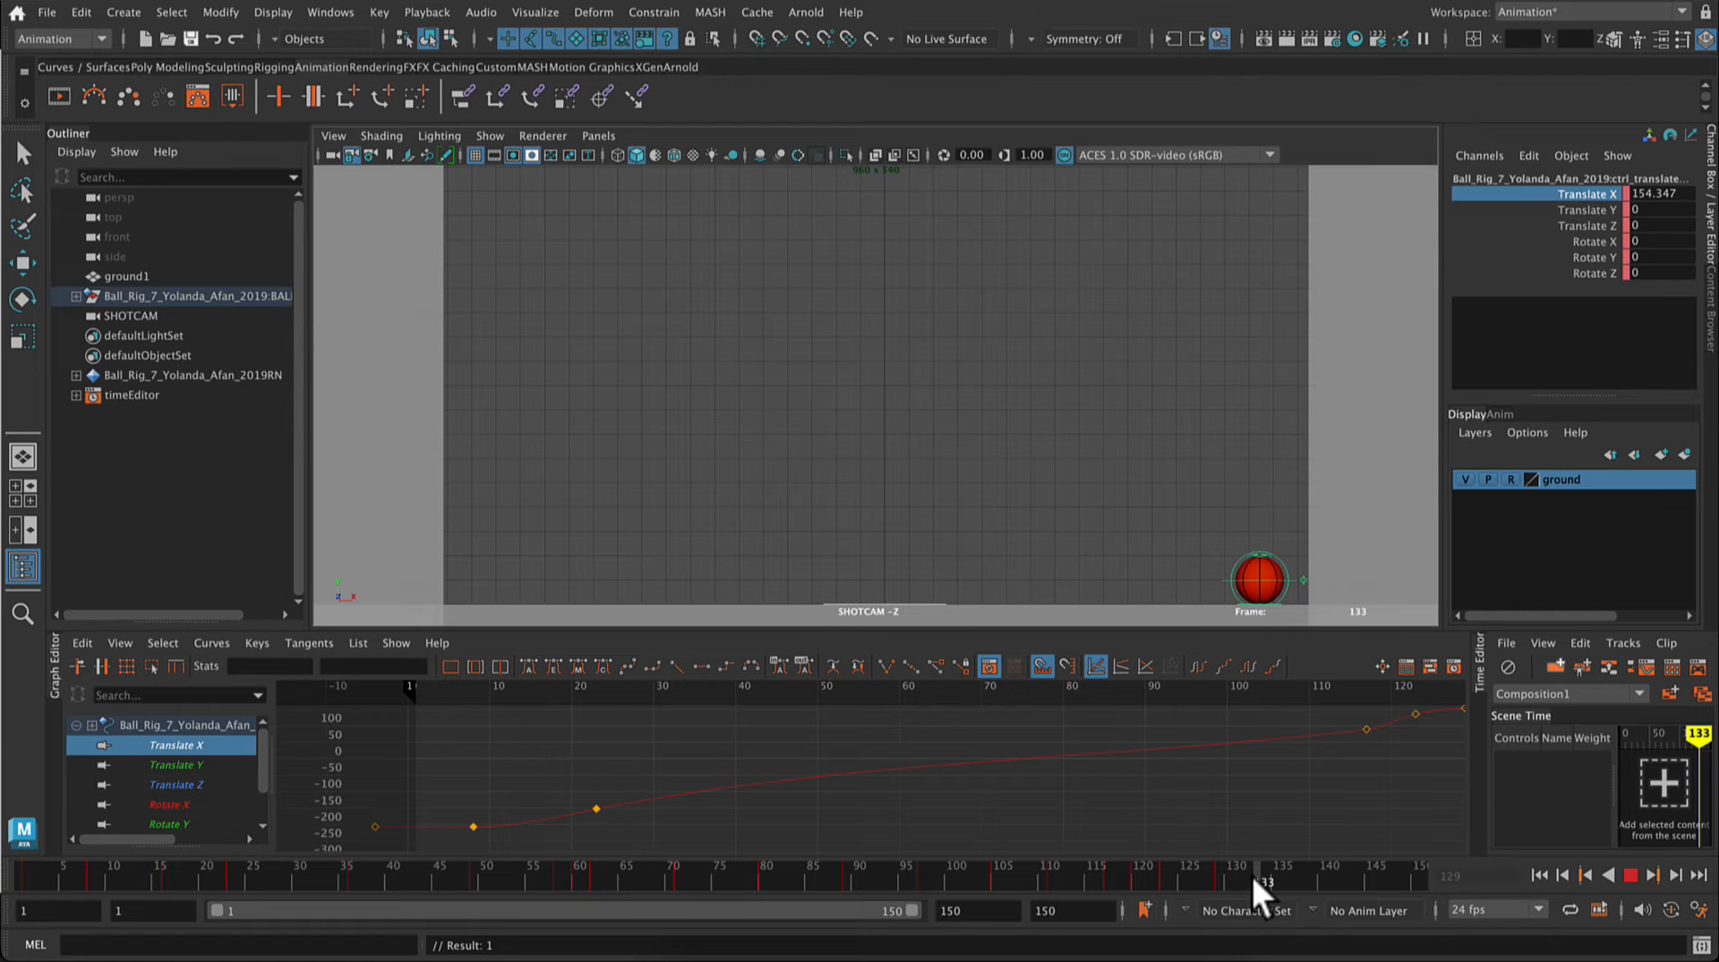
{"action": "key", "text": "alt+v"}
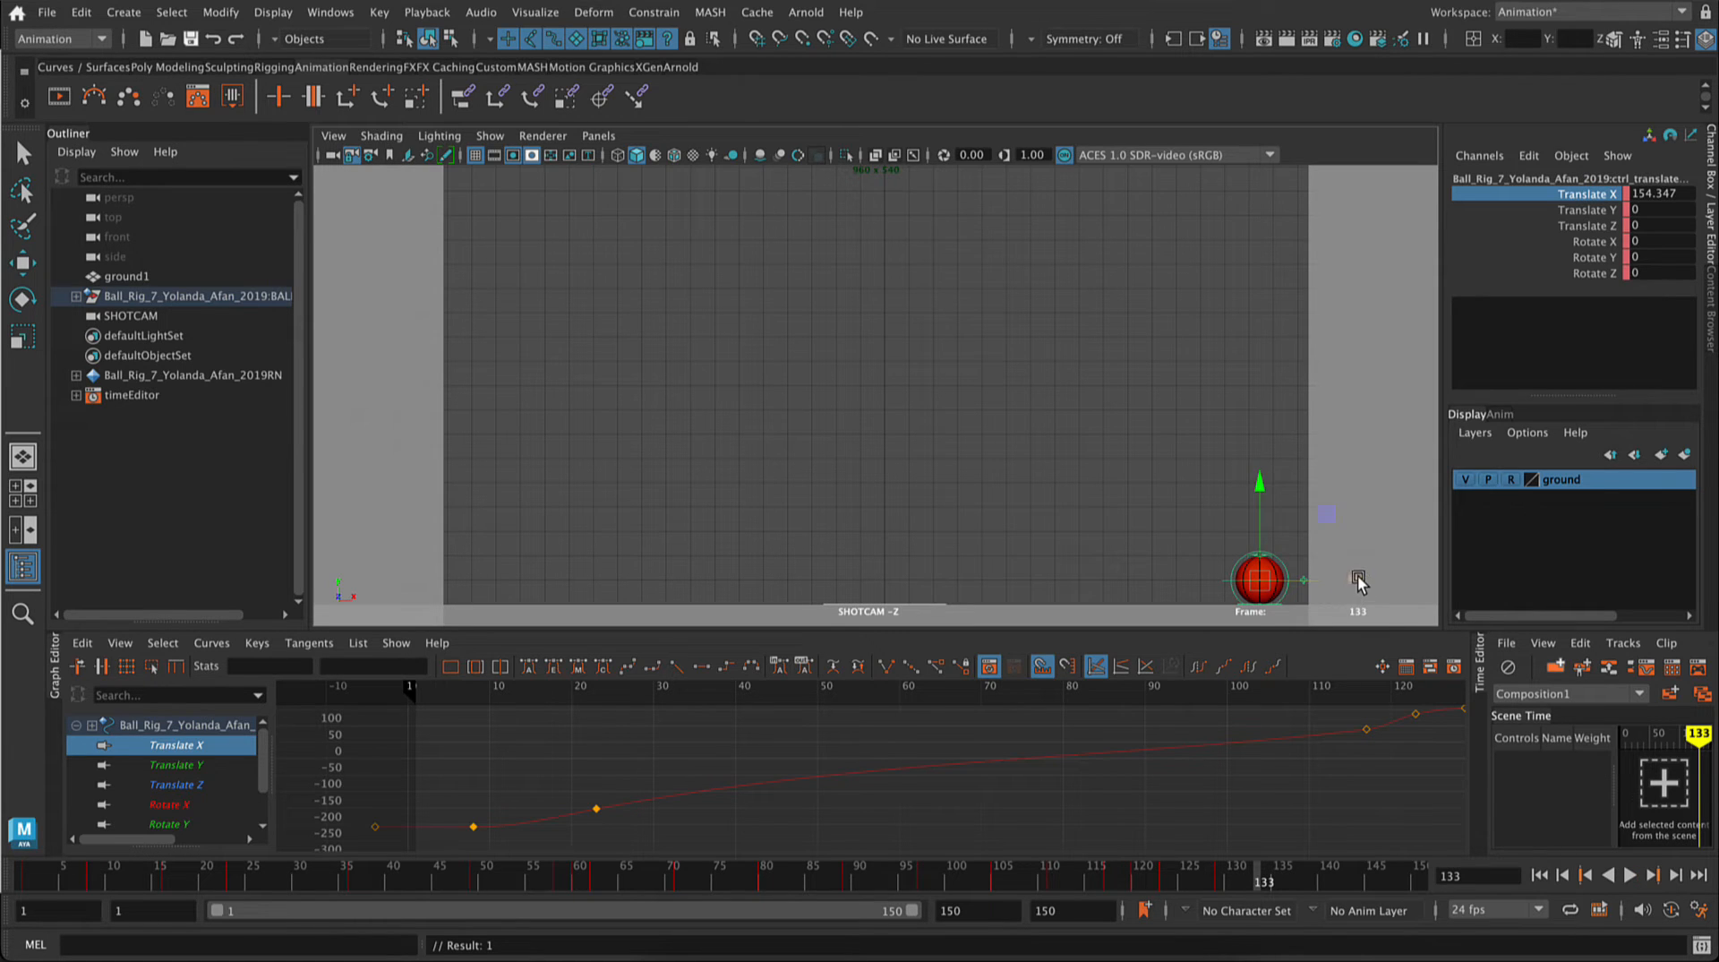
{"action": "left_click_drag", "start_coordinate": [1359, 582], "coordinate": [1335, 585]}
{"action": "right_click", "coordinate": [1589, 192]}
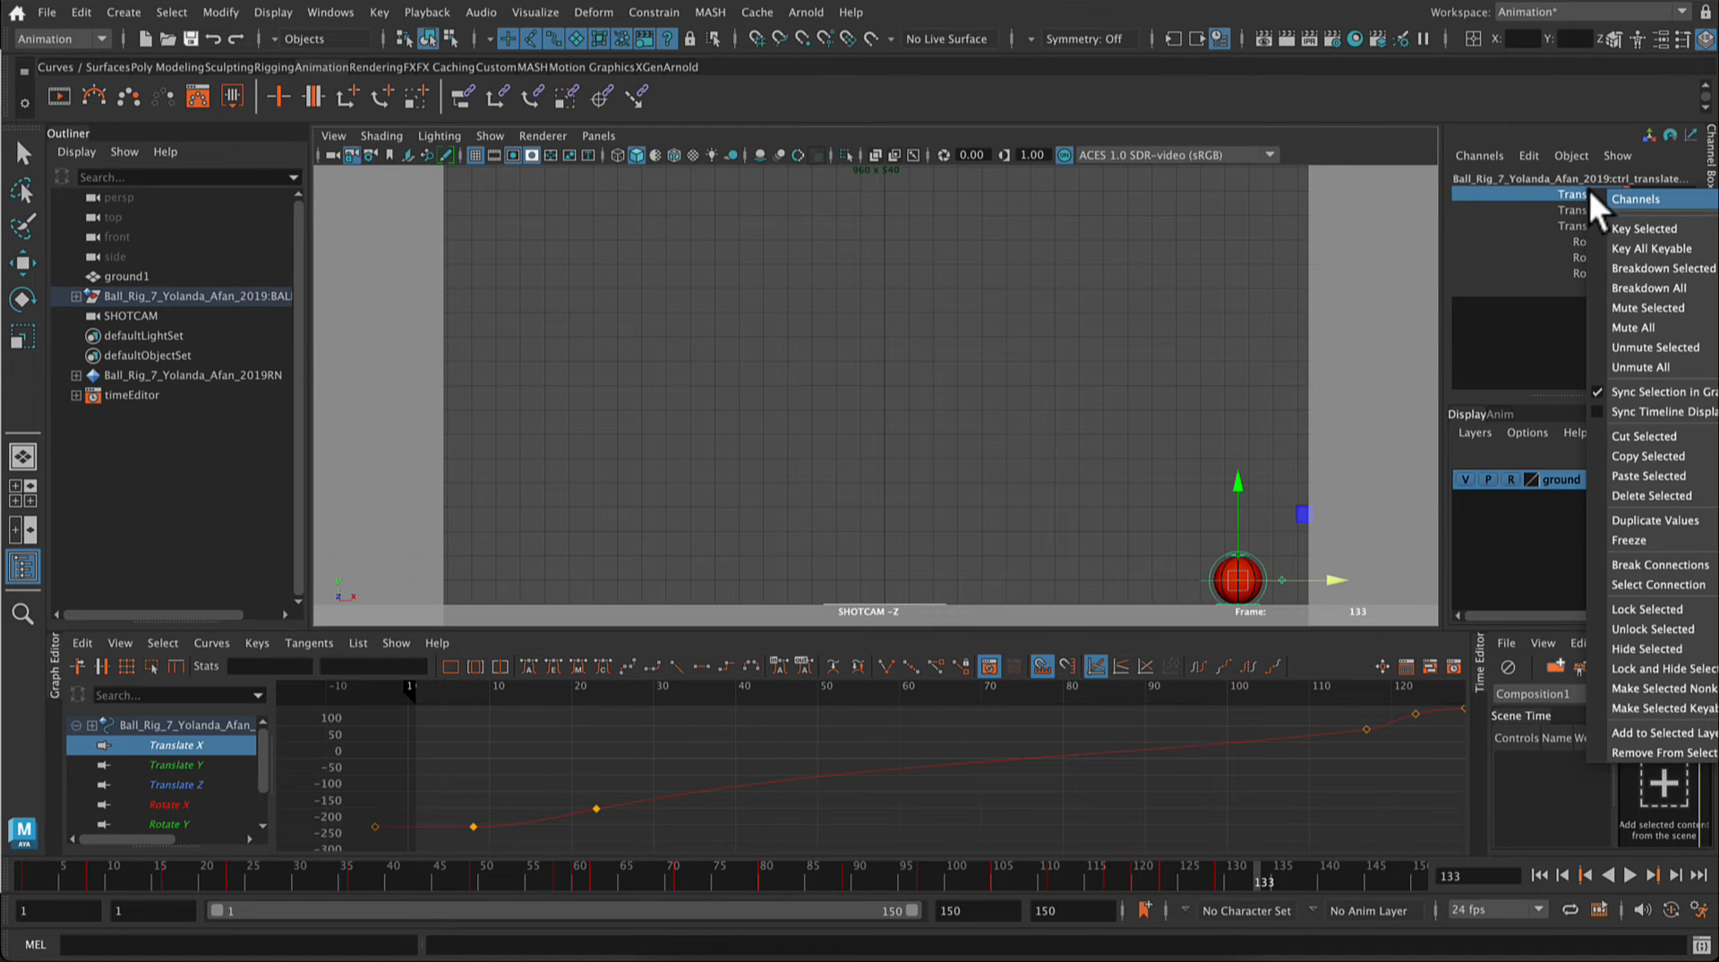
{"action": "left_click", "coordinate": [1614, 229]}
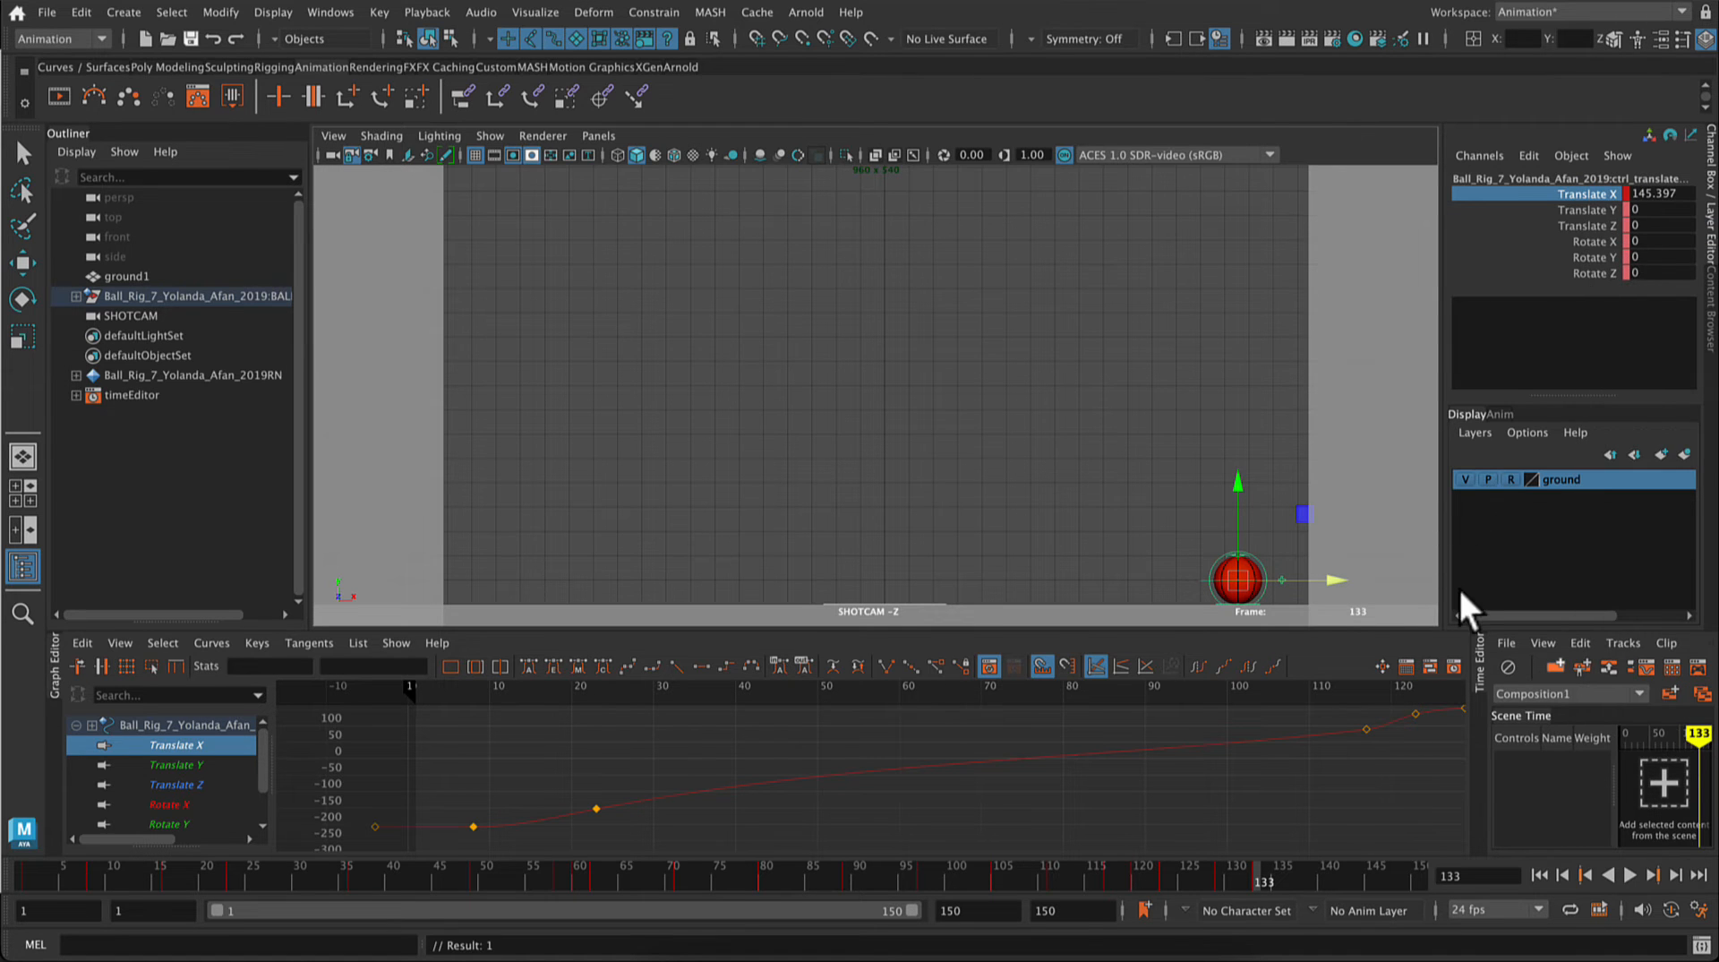
{"action": "left_click", "coordinate": [1629, 877]}
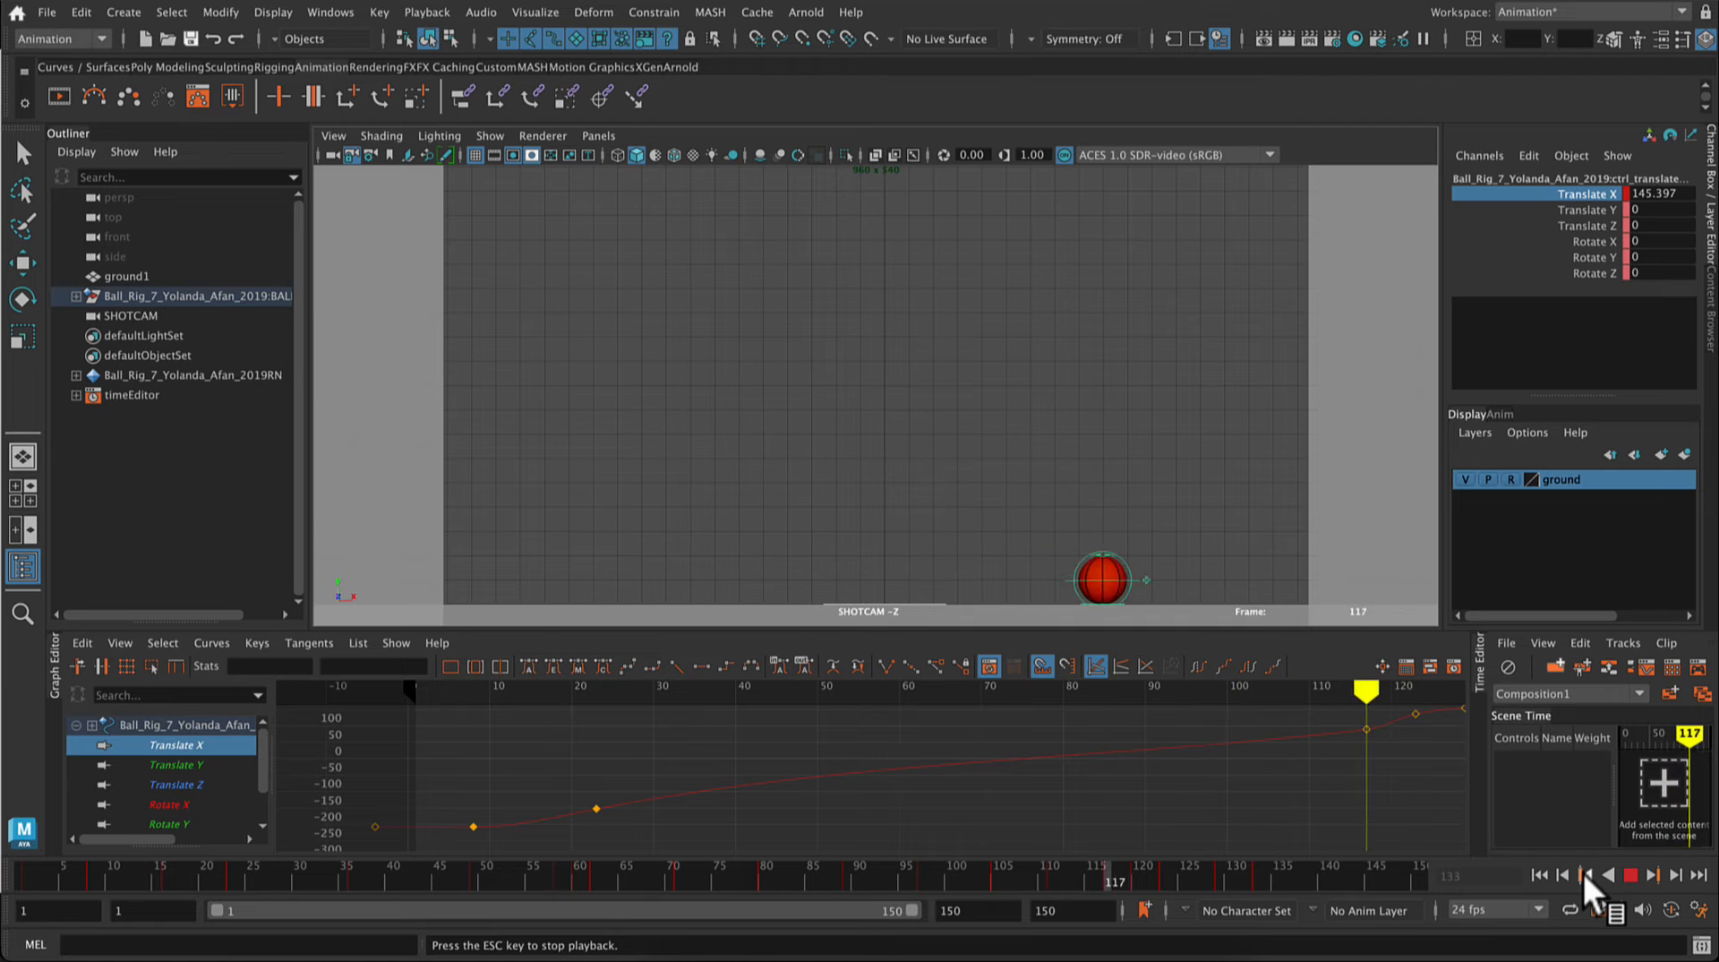
{"action": "left_click", "coordinate": [1630, 873]}
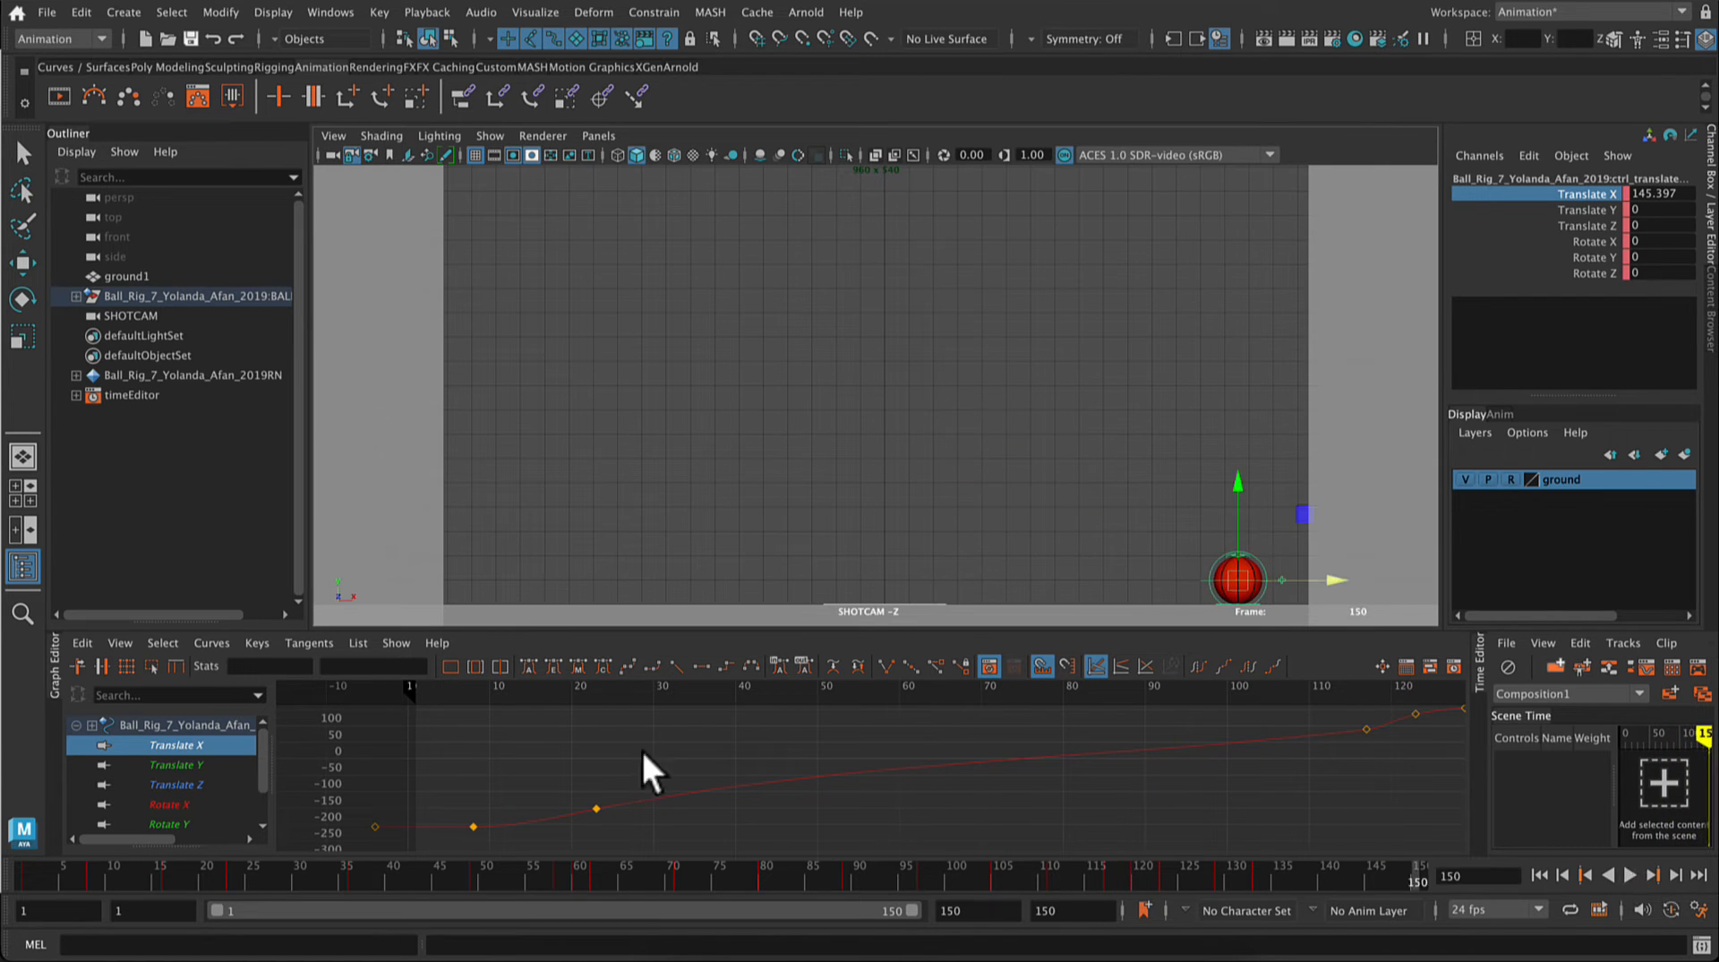
Step: Delete the Translate Y peak key of the last small bounce between frames 117 and 123
{"action": "left_click", "coordinate": [141, 761]}
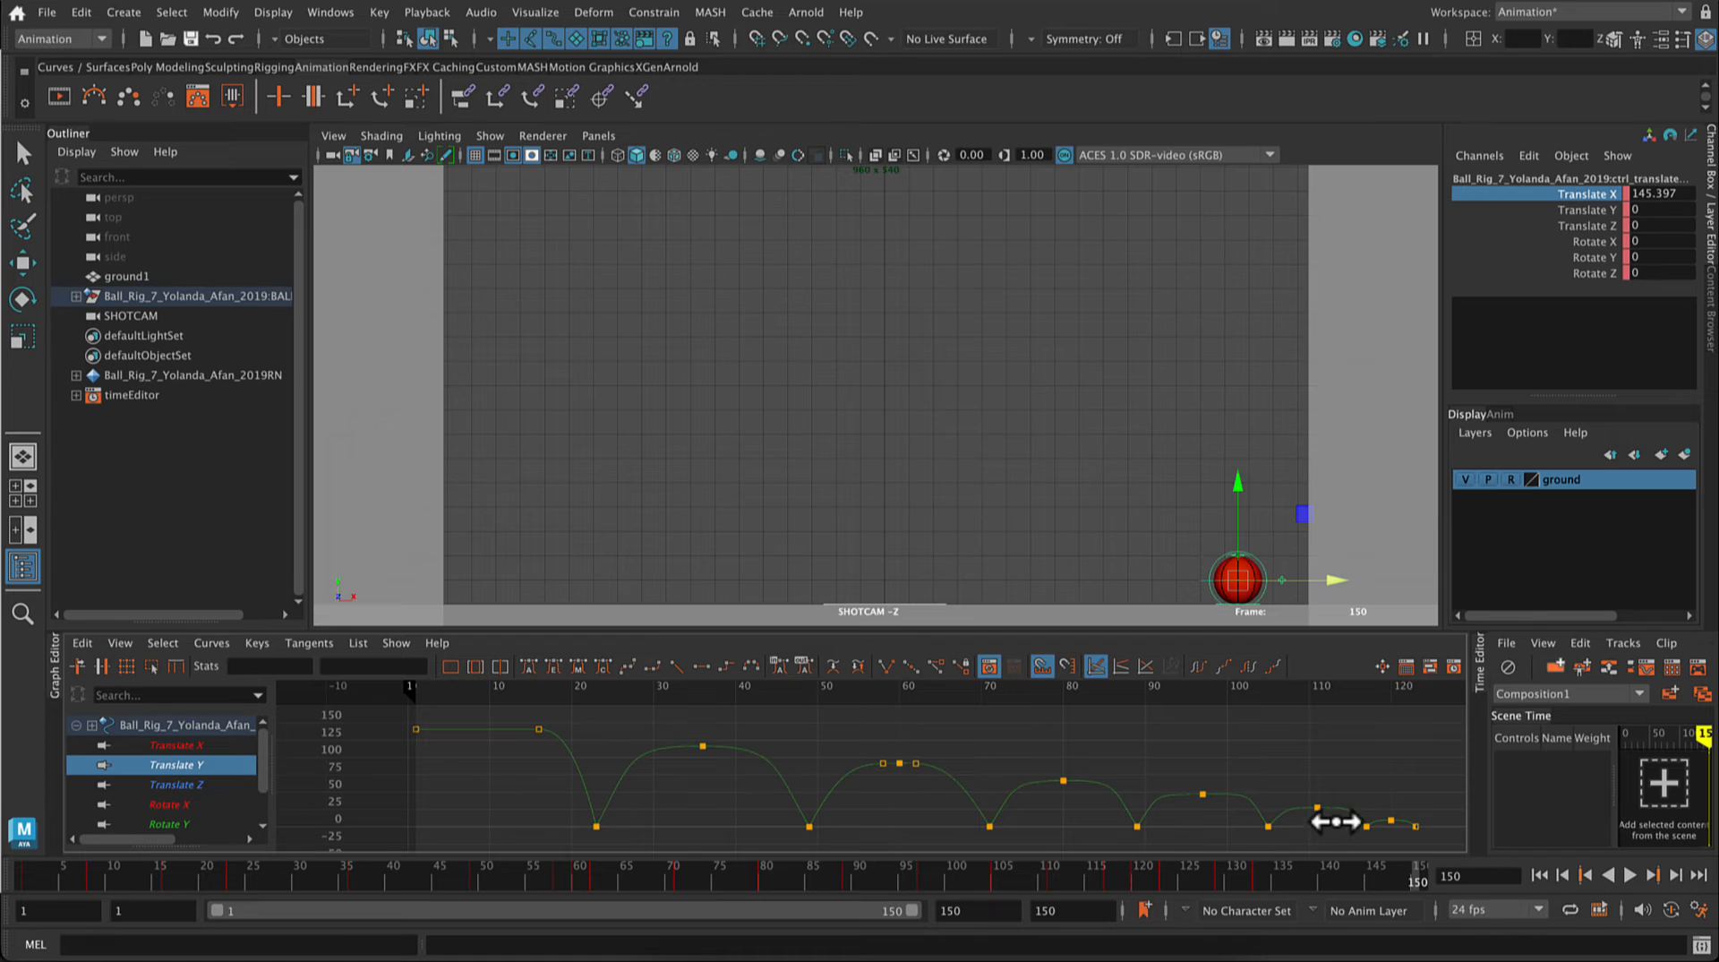
{"action": "left_click", "coordinate": [1391, 821]}
{"action": "key", "text": "Delete"}
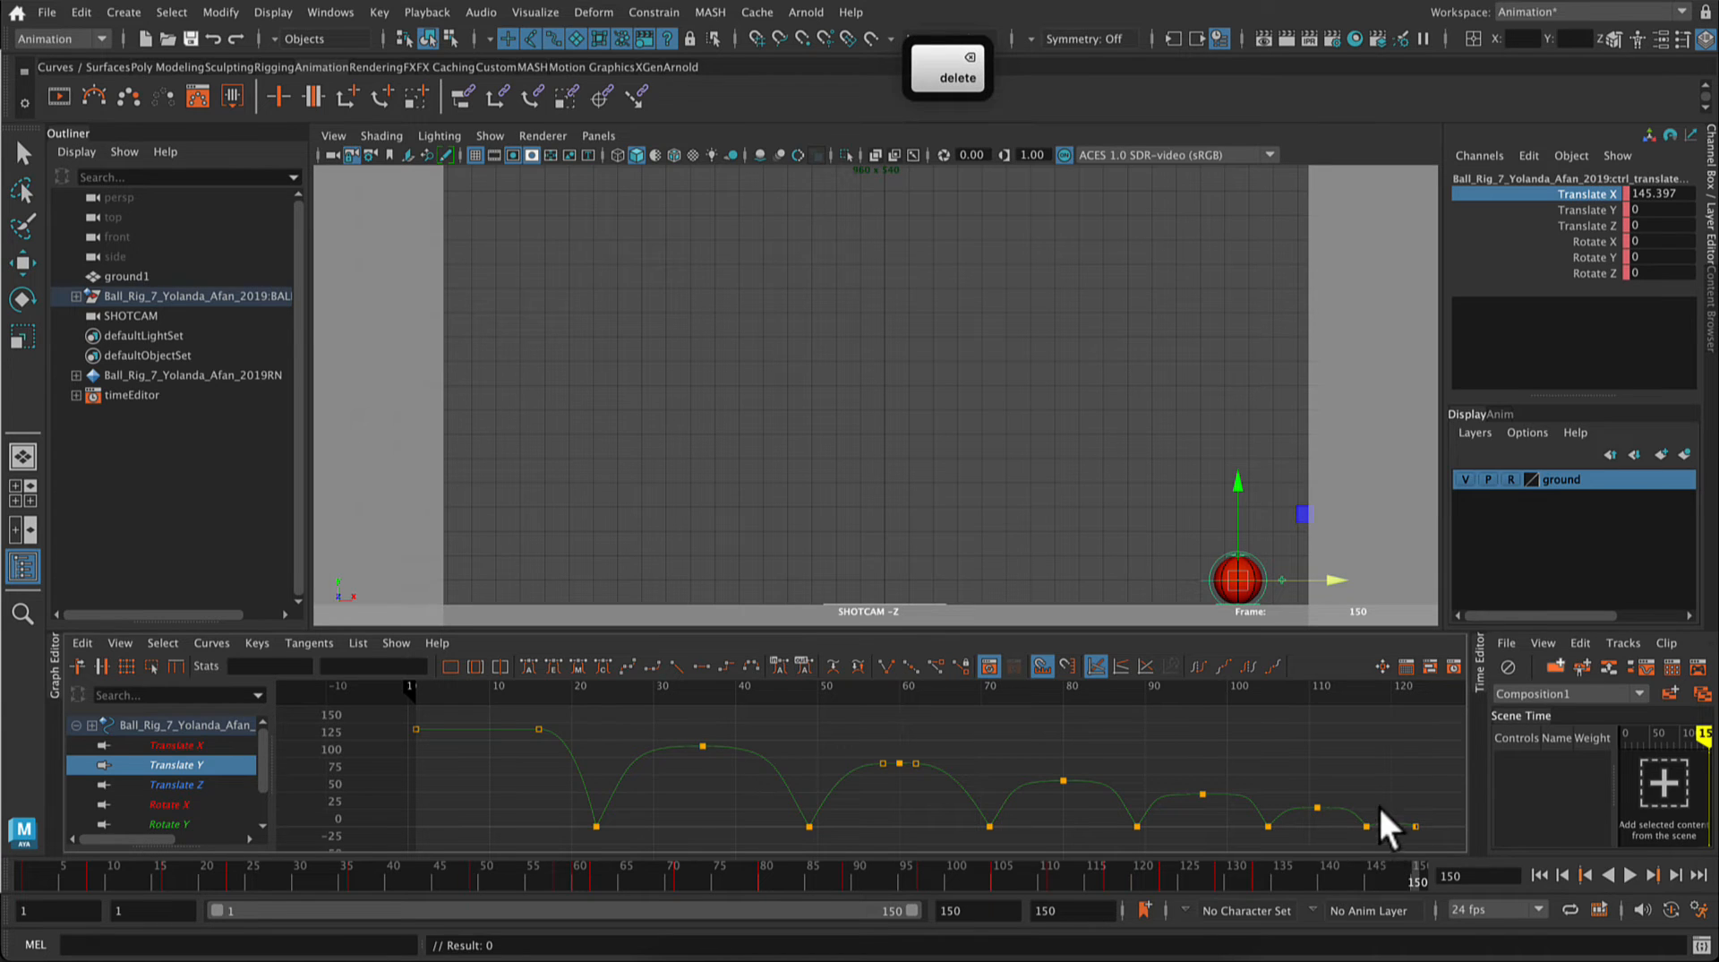
Step: Flatten the tangents of the Translate Y keys at frames 117 and 123 and play back the bounce
{"action": "left_click_drag", "start_coordinate": [1433, 813], "coordinate": [1362, 837]}
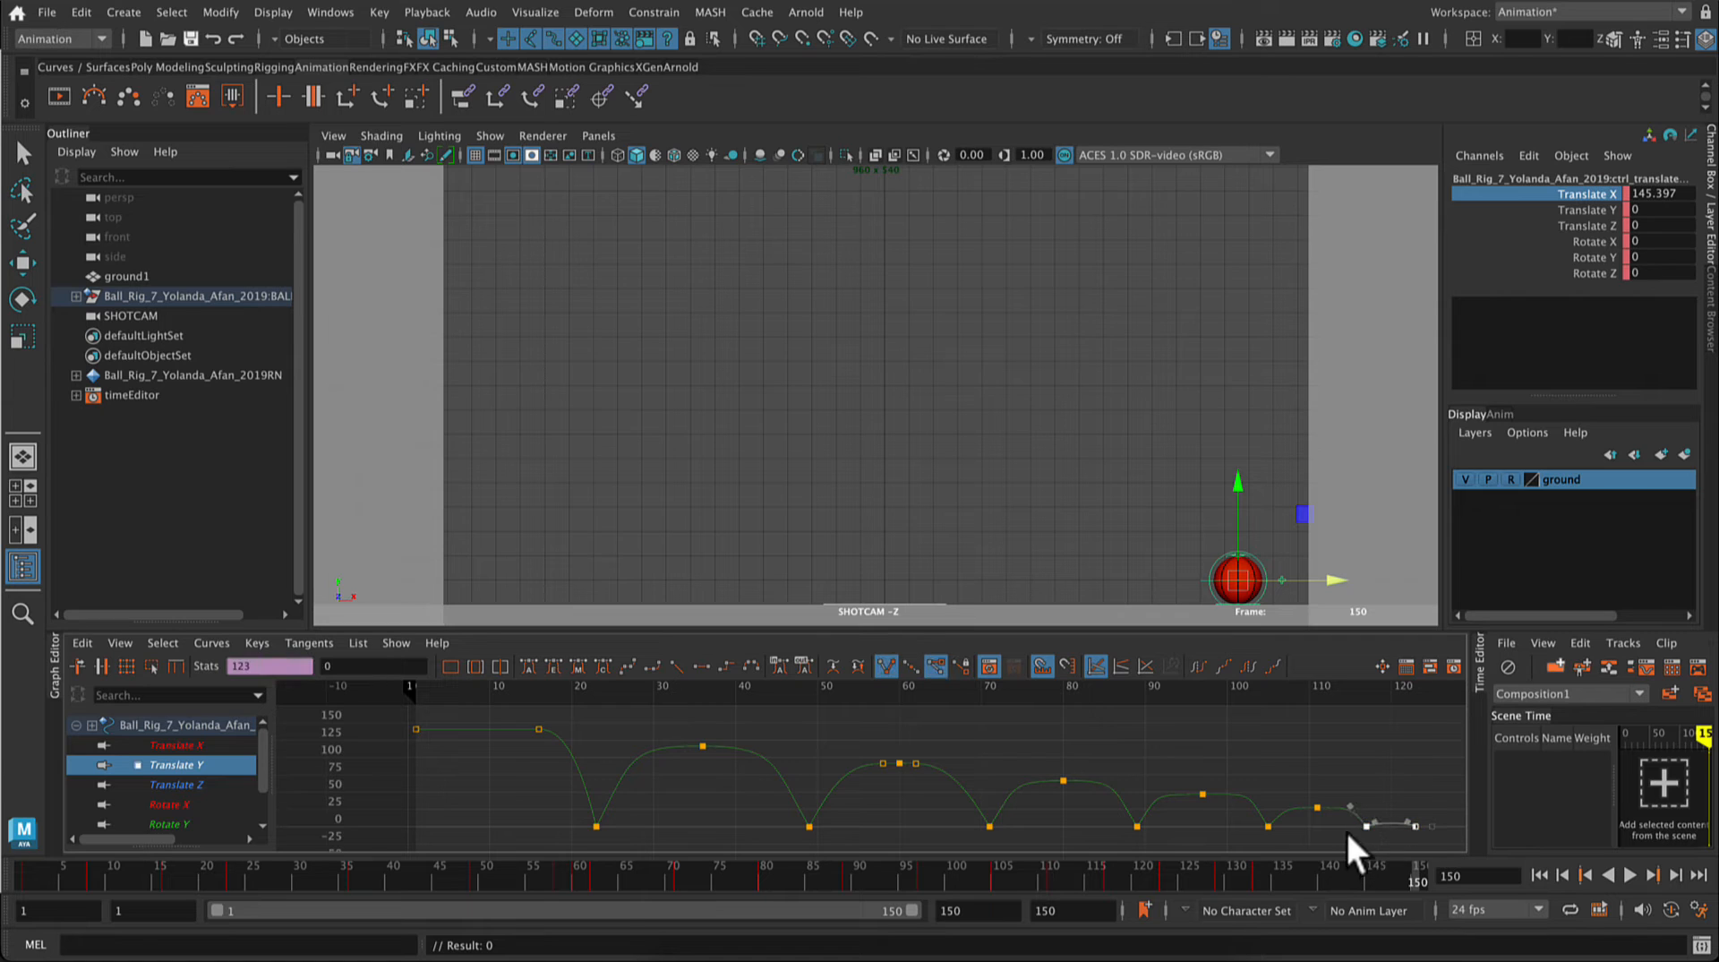
{"action": "left_click", "coordinate": [308, 643]}
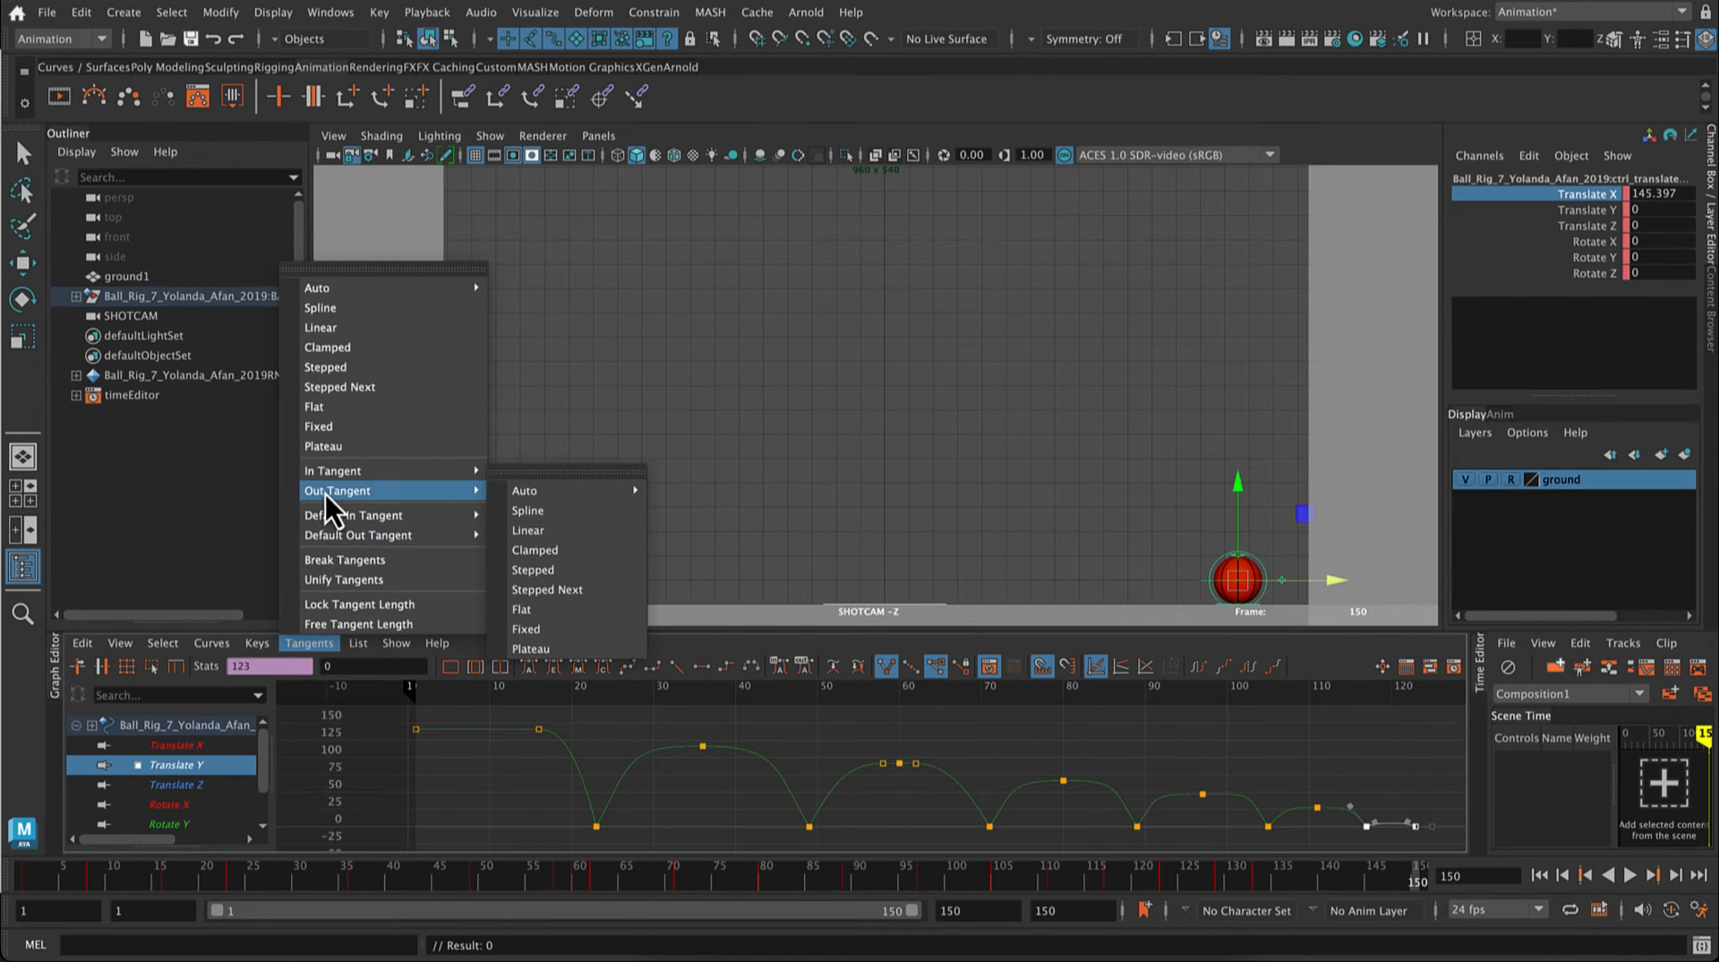
{"action": "left_click", "coordinate": [437, 643]}
{"action": "left_click", "coordinate": [485, 634]}
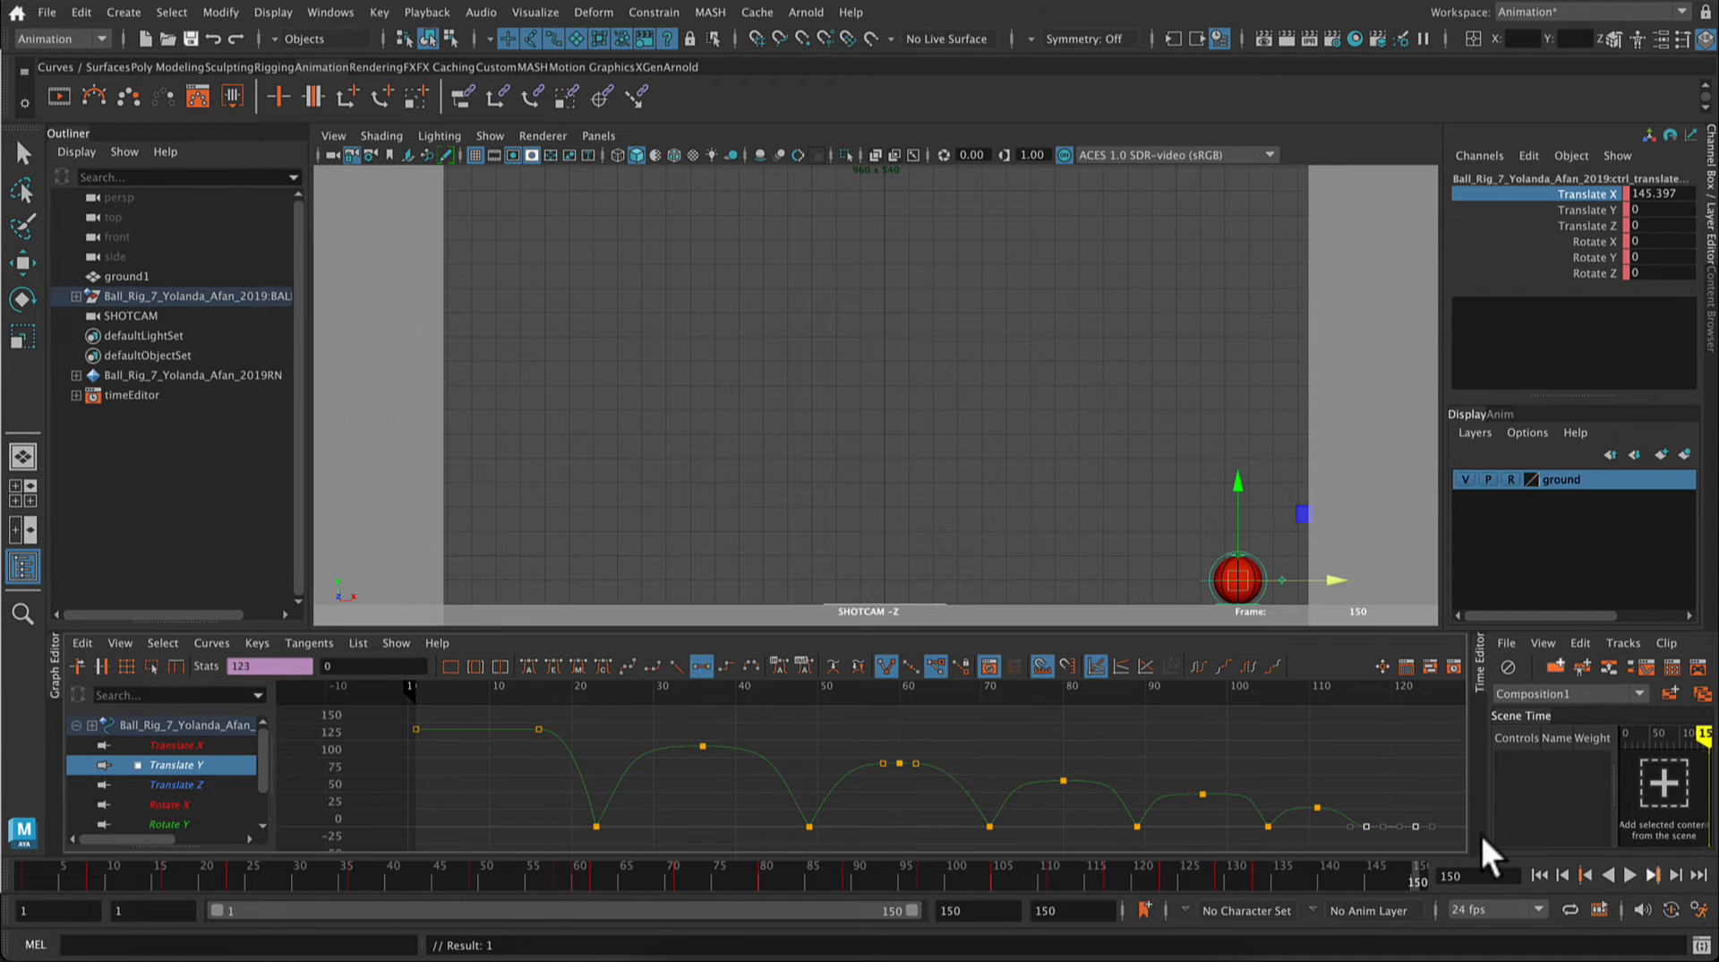
{"action": "left_click", "coordinate": [1424, 793]}
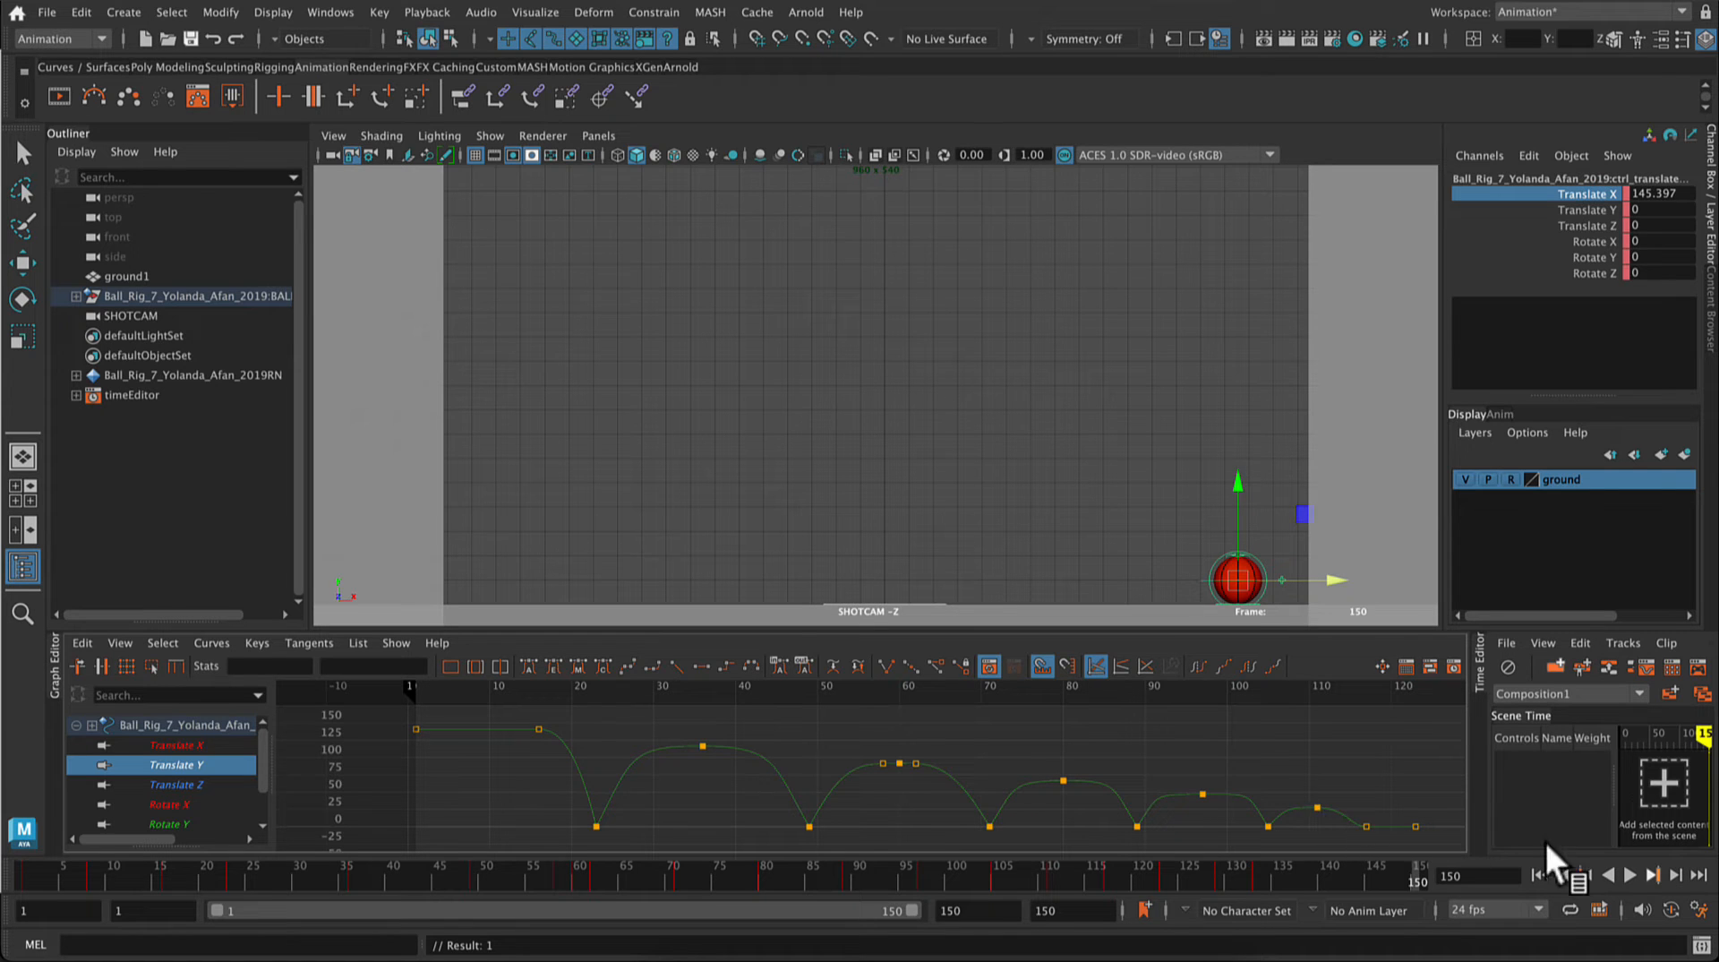
{"action": "left_click", "coordinate": [1626, 873]}
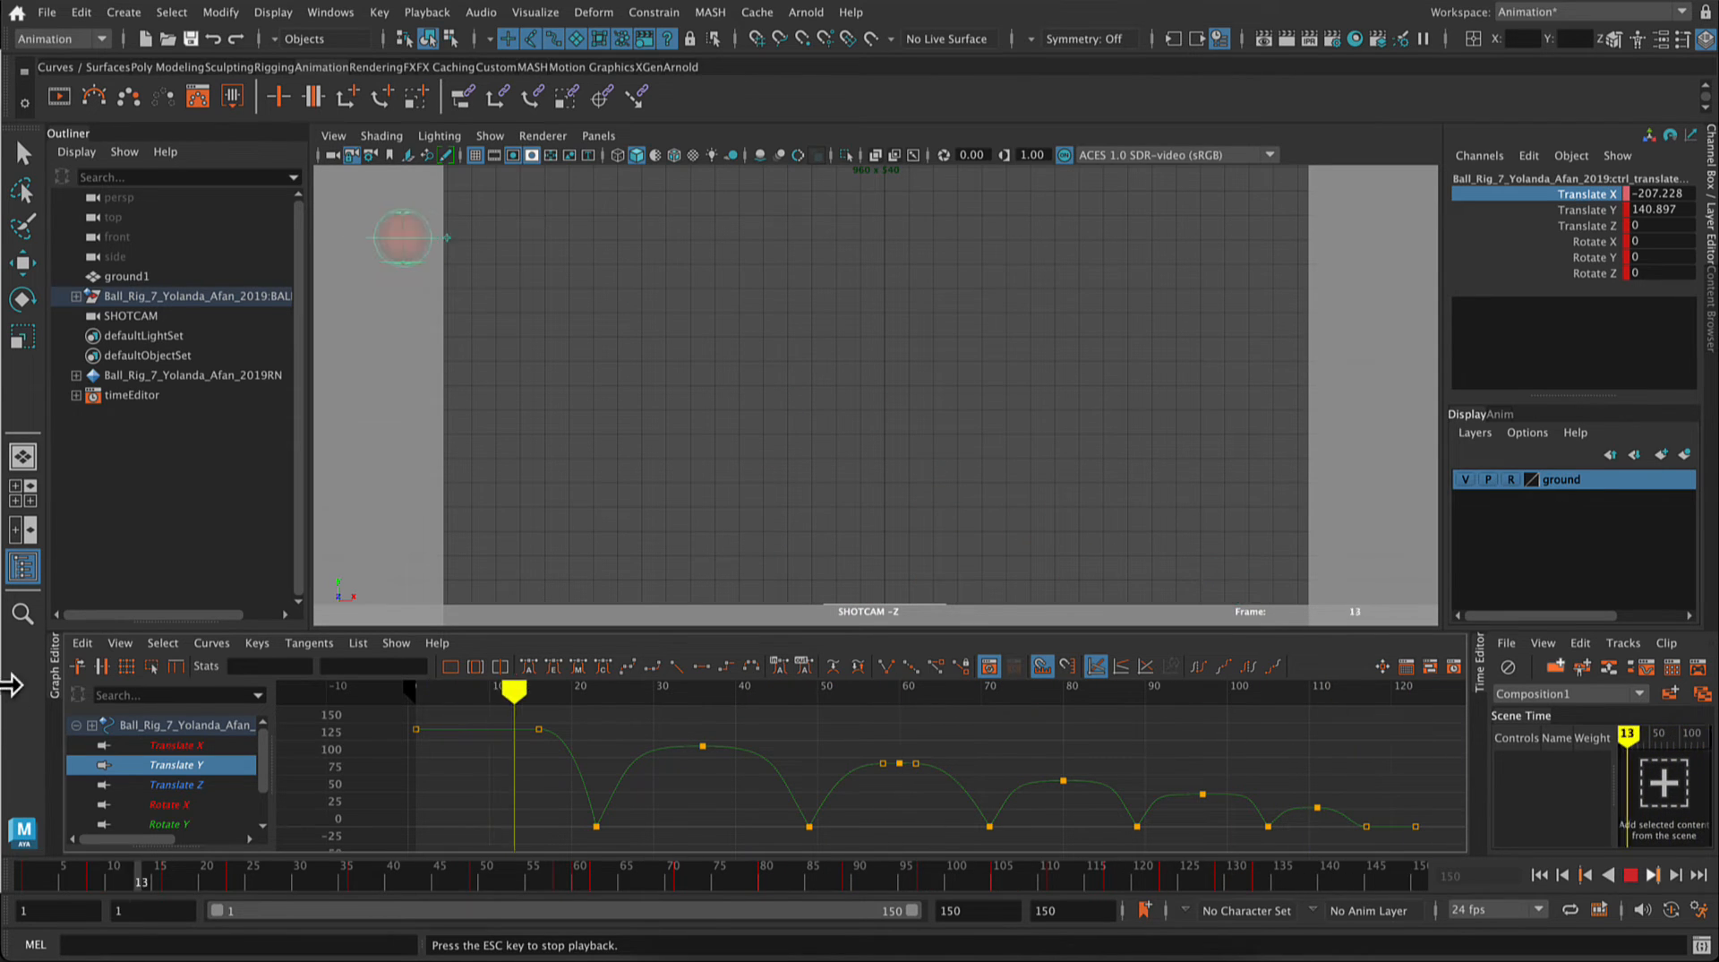
{"action": "left_click", "coordinate": [1632, 874]}
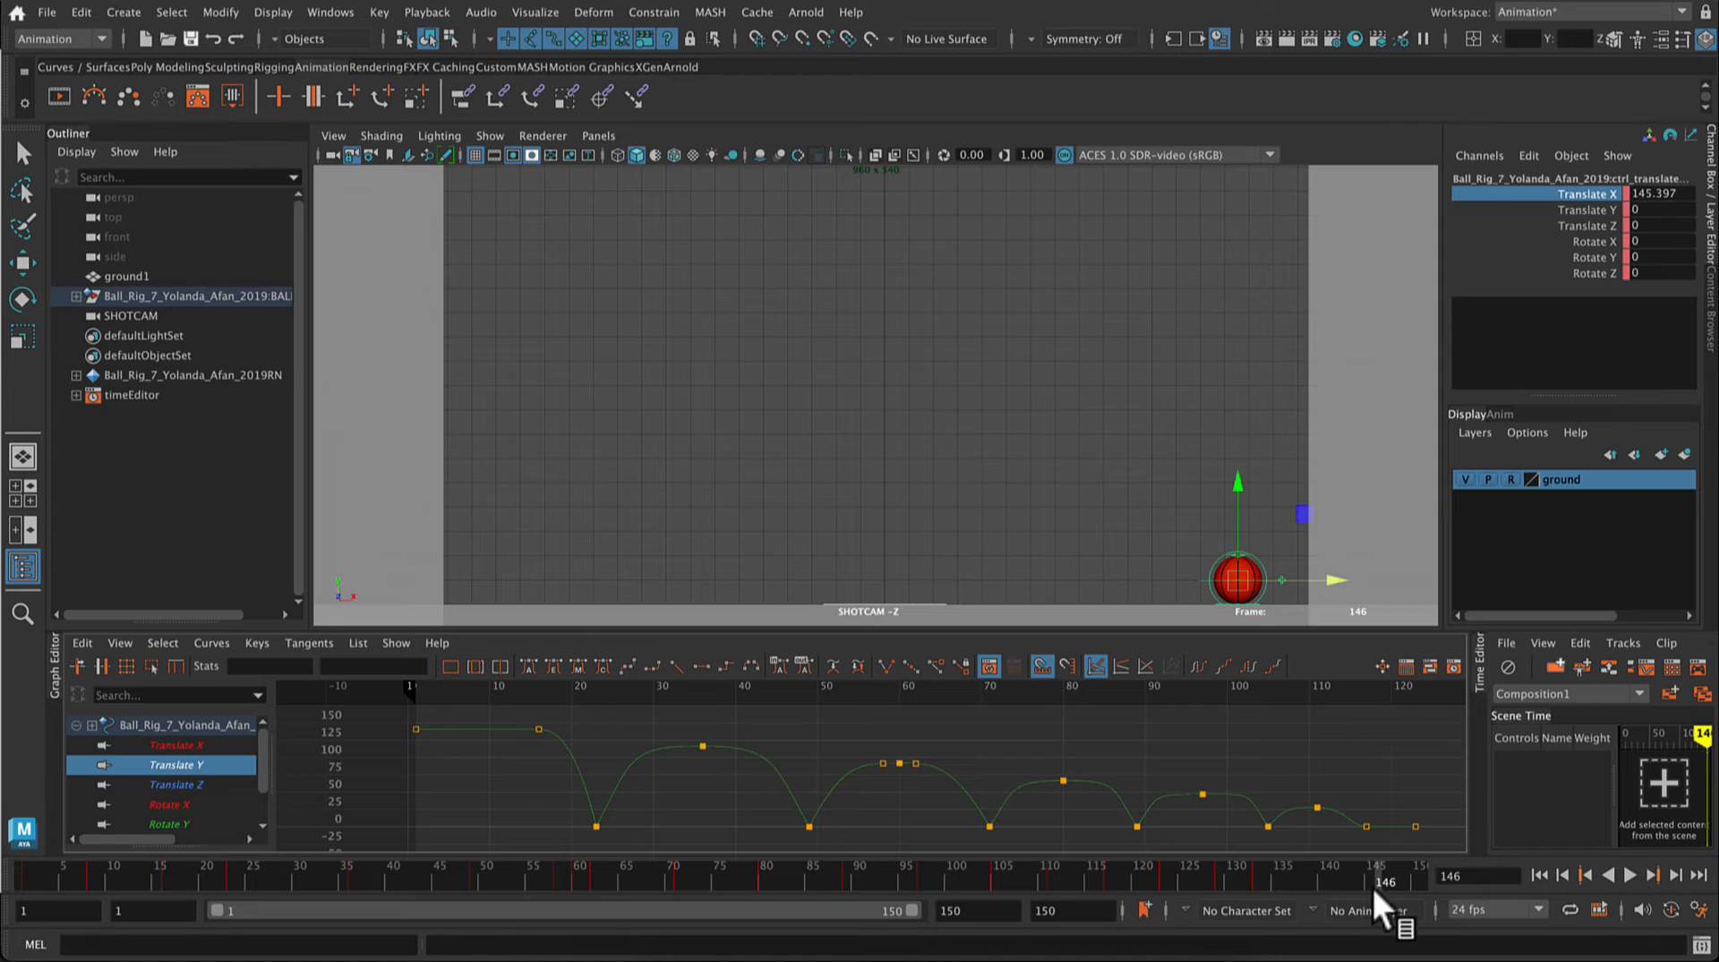
Step: Flatten the tangents of the last three Translate X keys, from frame 123 to frame 133
{"action": "left_click", "coordinate": [208, 746]}
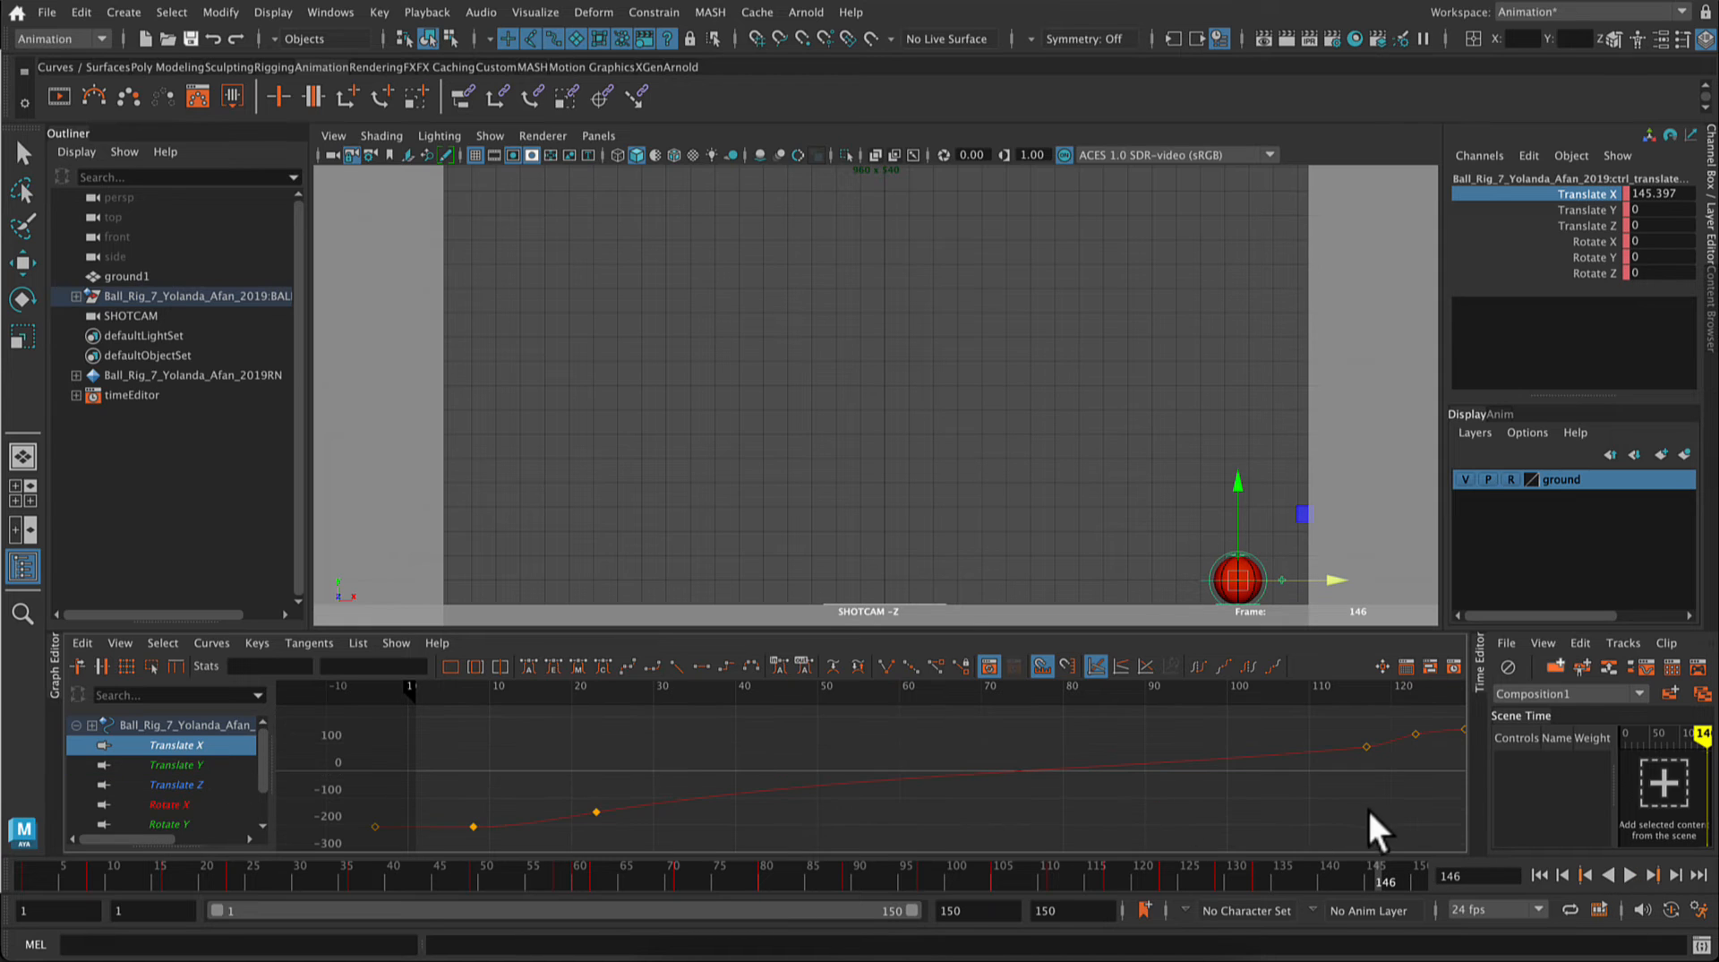
{"action": "key", "text": "a"}
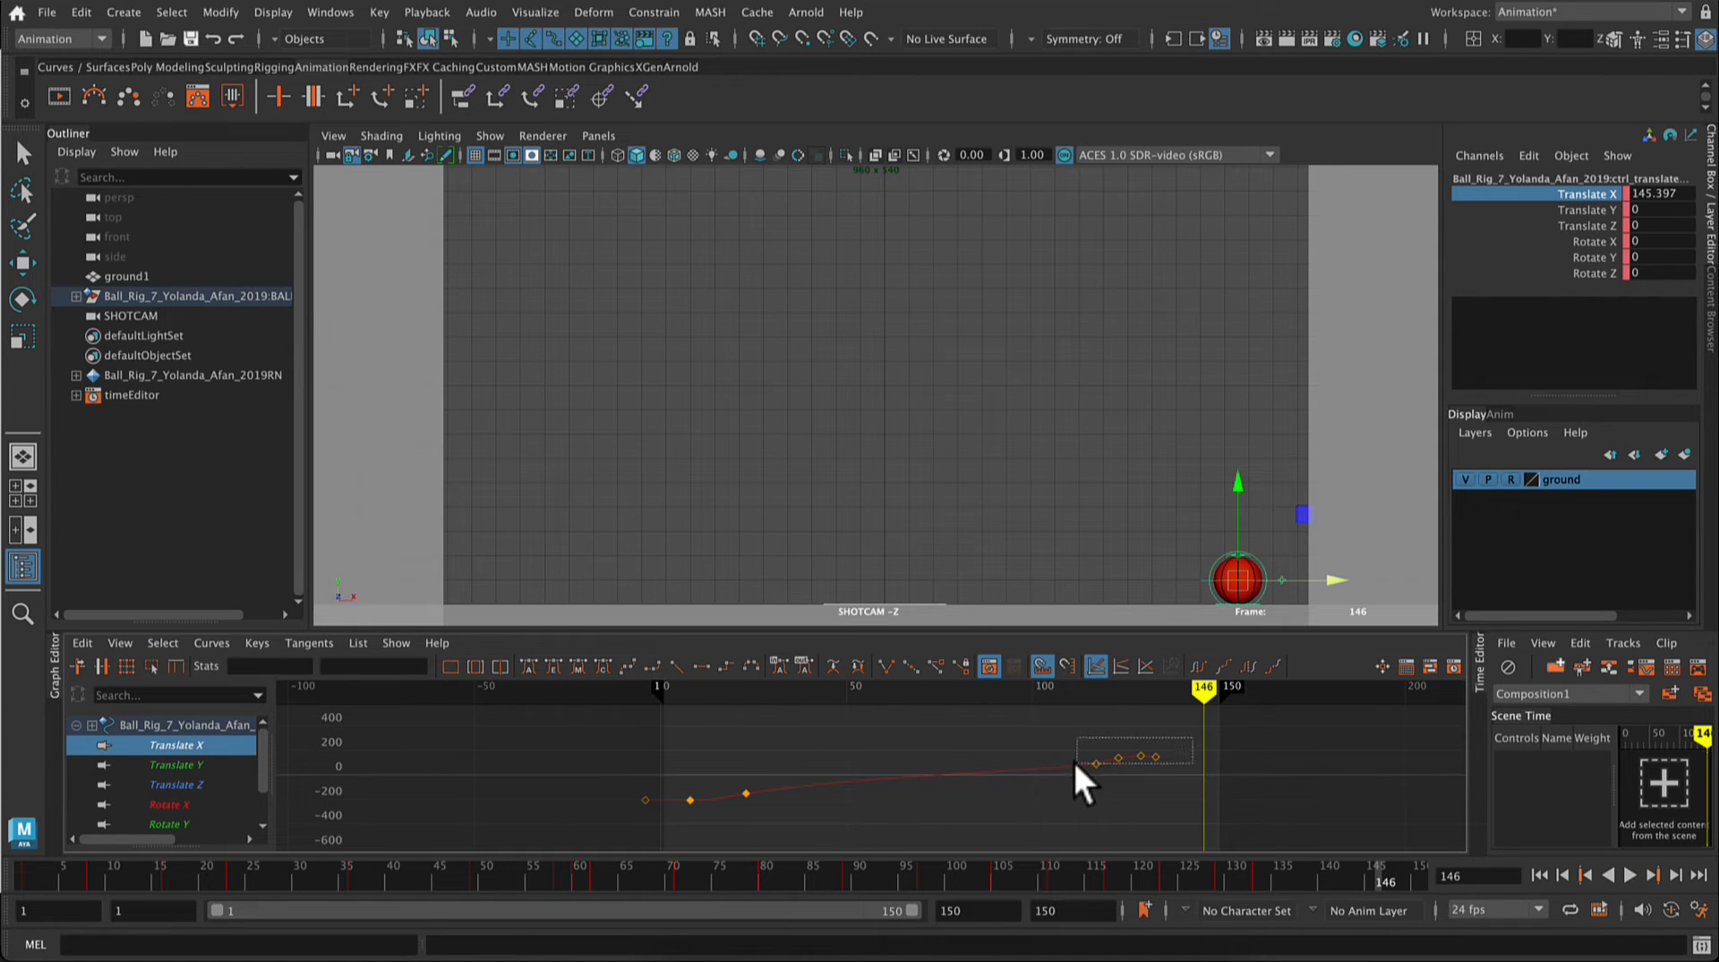
{"action": "left_click_drag", "start_coordinate": [1073, 759], "coordinate": [1074, 763]}
{"action": "key", "text": "w"}
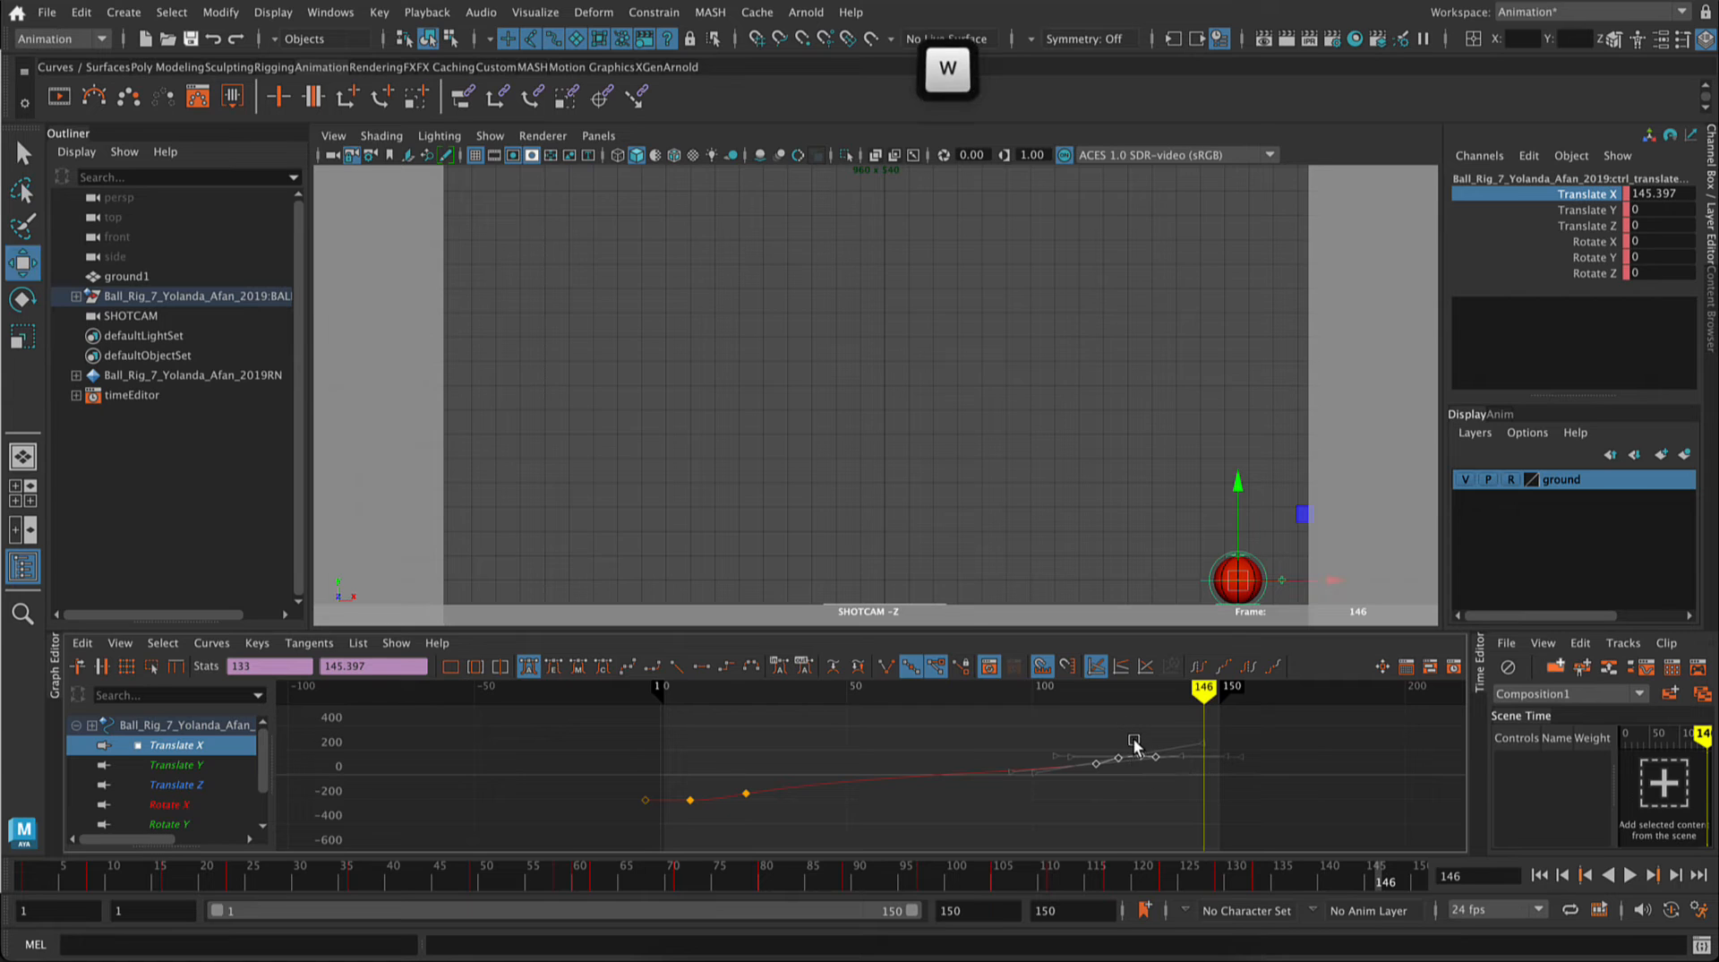
{"action": "left_click_drag", "start_coordinate": [1175, 734], "coordinate": [1113, 770]}
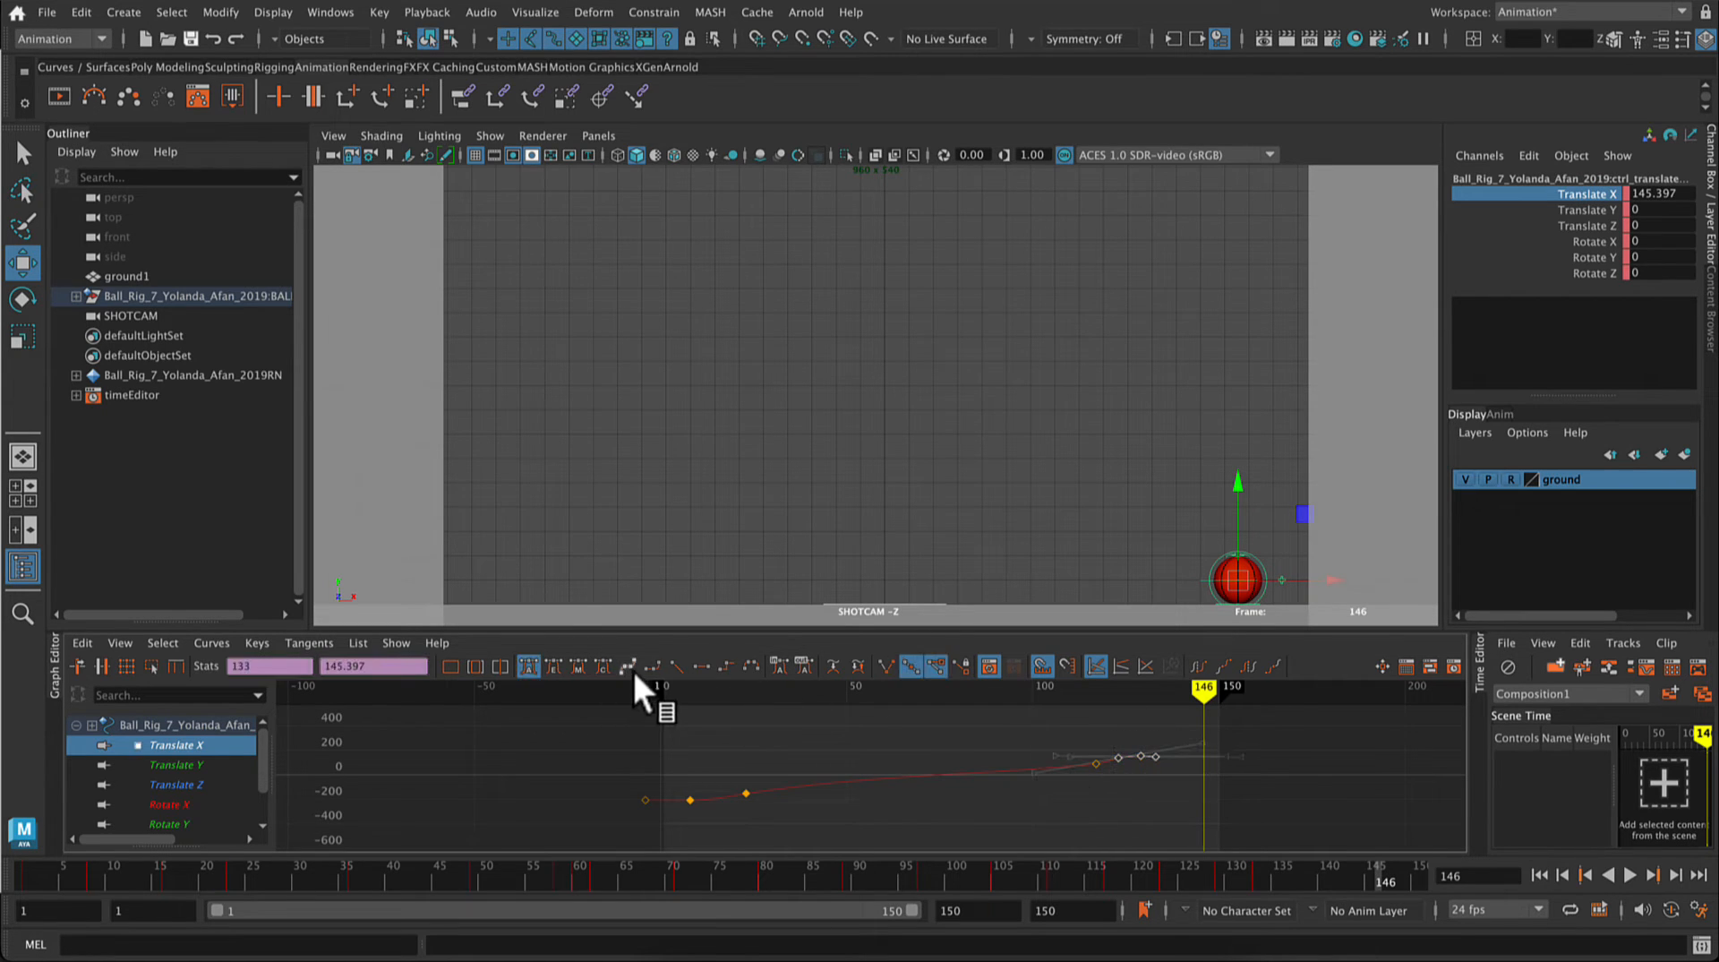
{"action": "left_click", "coordinate": [701, 668]}
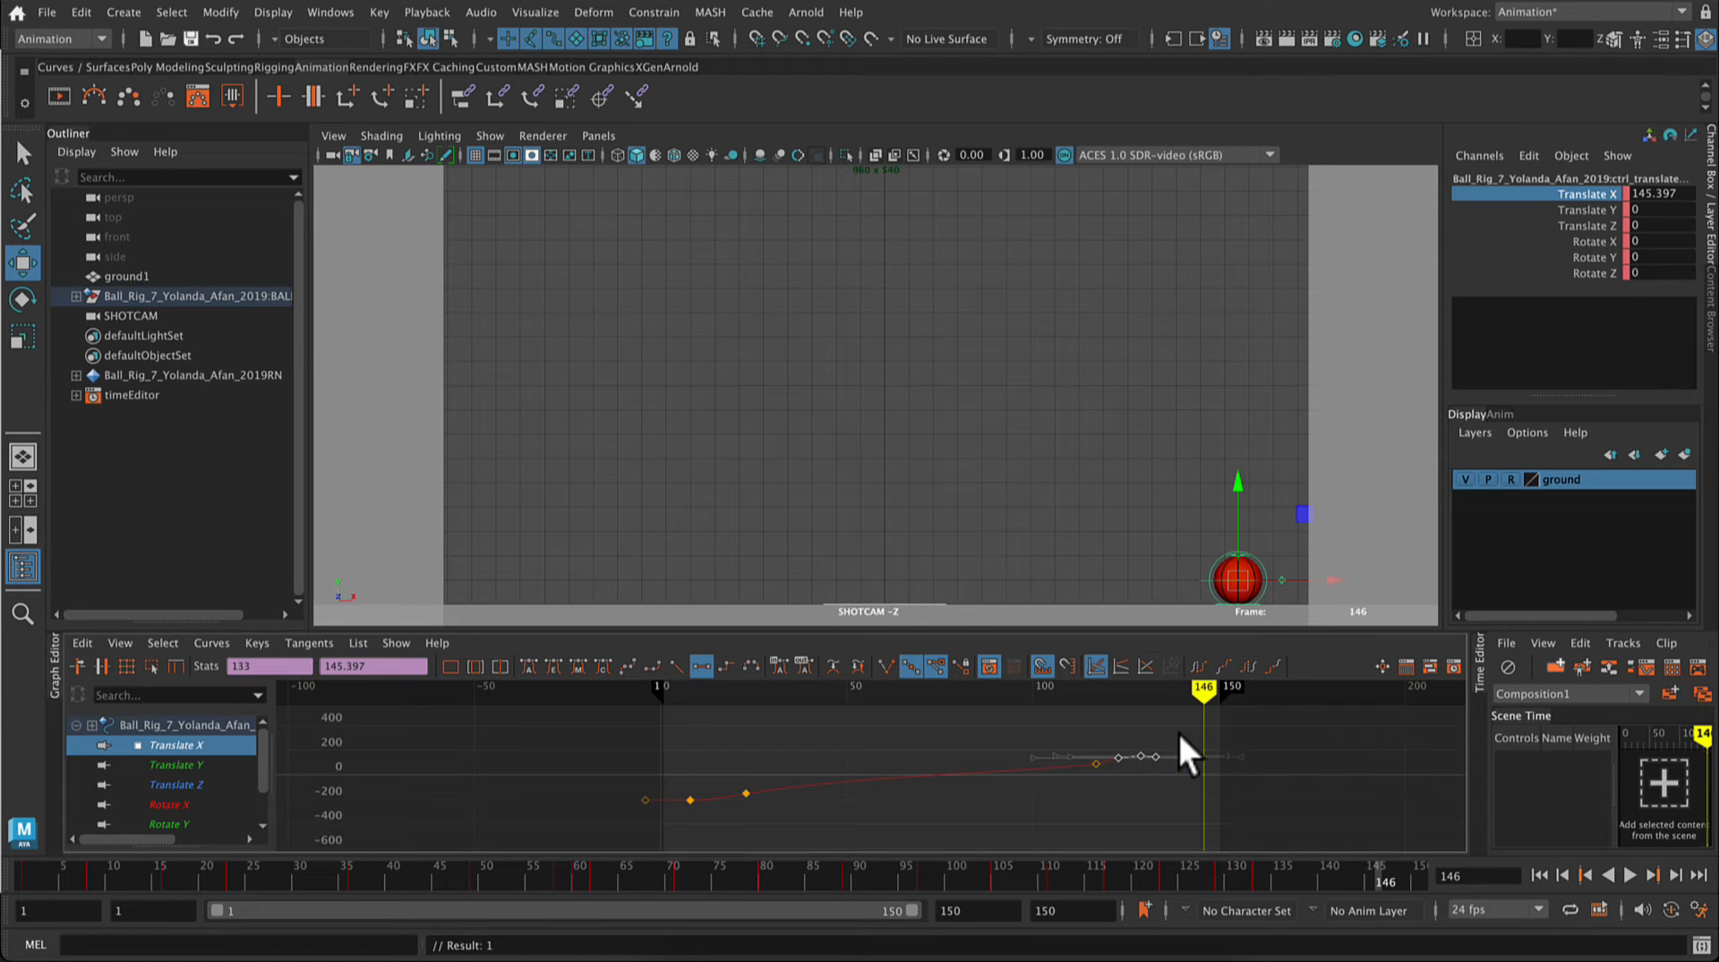
Step: Shift the last three Translate X keys lower so the ball ends at Translate X 129.272, and play back the travel
{"action": "middle_click_drag", "start_coordinate": [1135, 752], "coordinate": [1140, 760]}
{"action": "left_click", "coordinate": [1145, 804]}
{"action": "scroll", "coordinate": [1144, 804], "scroll_direction": "up", "scroll_amount": 5}
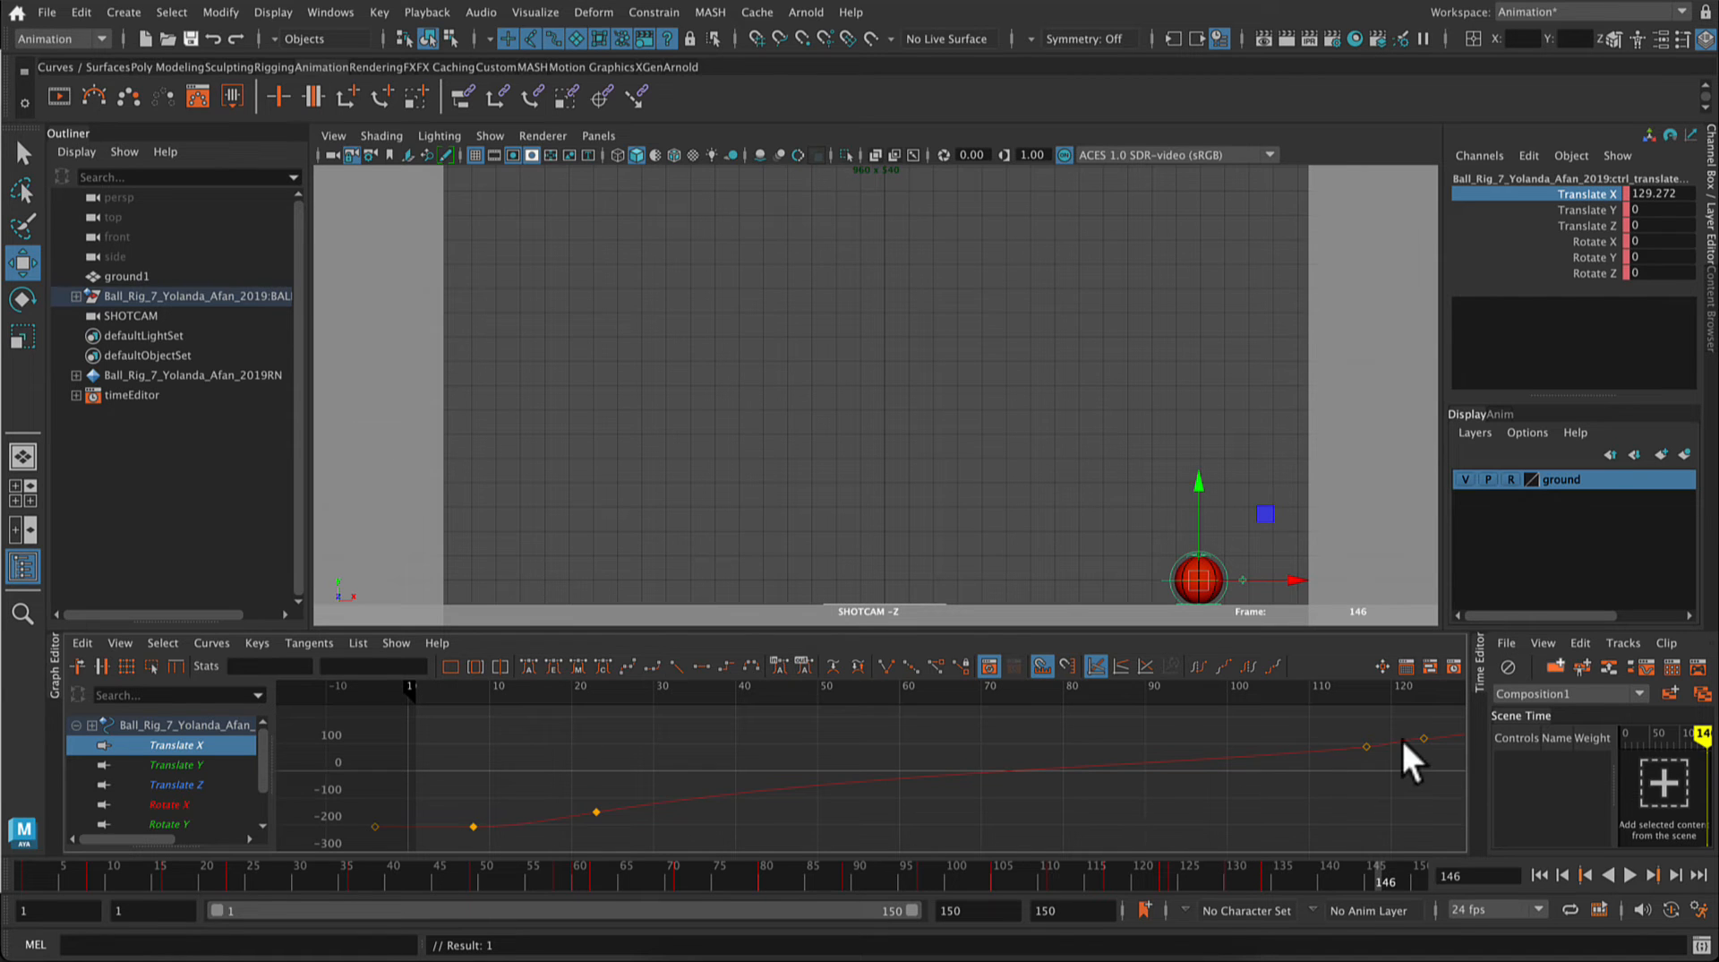
{"action": "left_click", "coordinate": [1624, 878]}
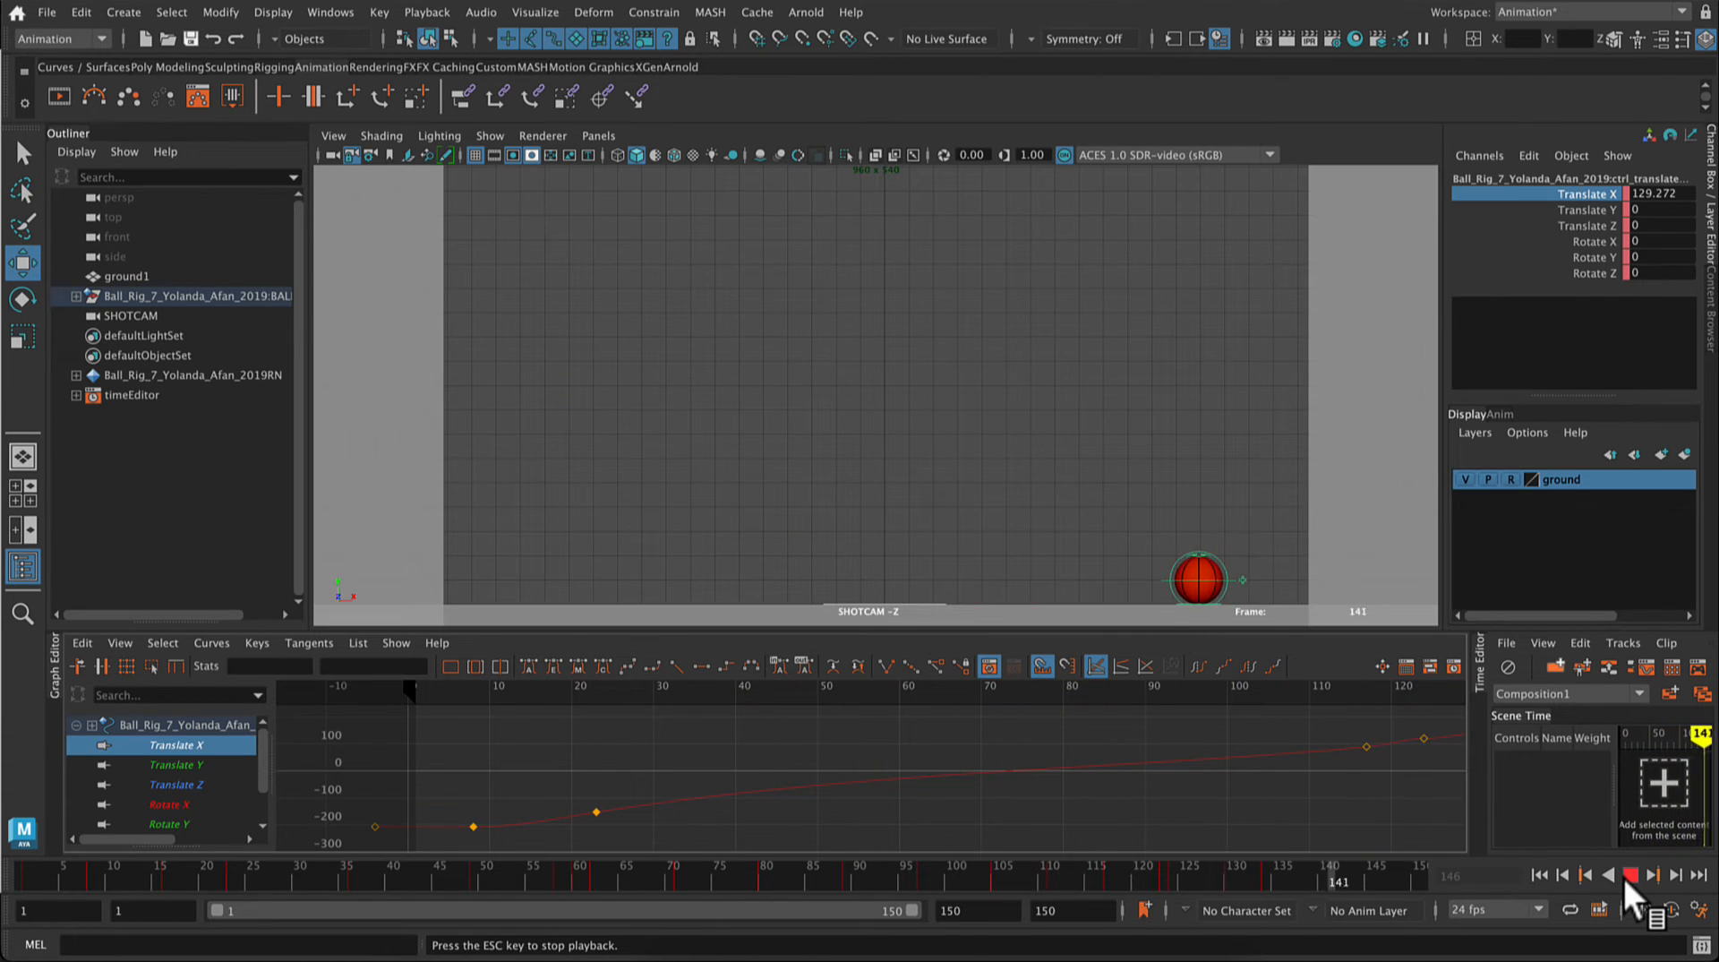
{"action": "left_click", "coordinate": [1624, 877]}
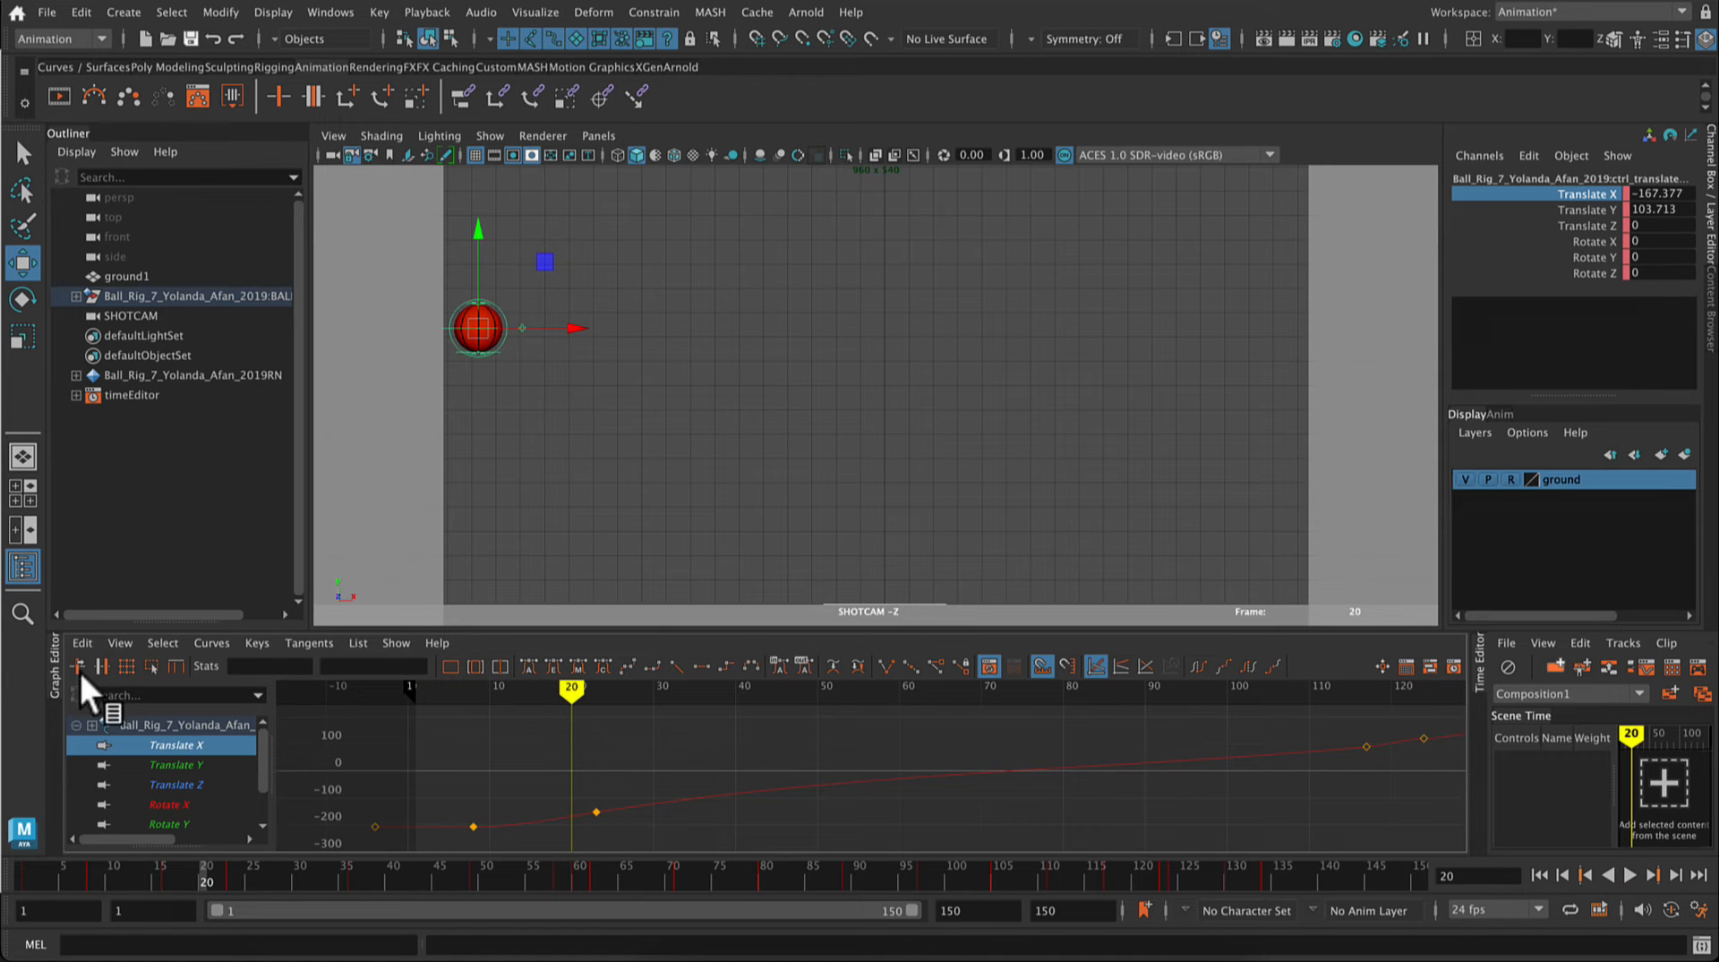
{"action": "scroll", "coordinate": [115, 777], "scroll_direction": "down", "scroll_amount": 1}
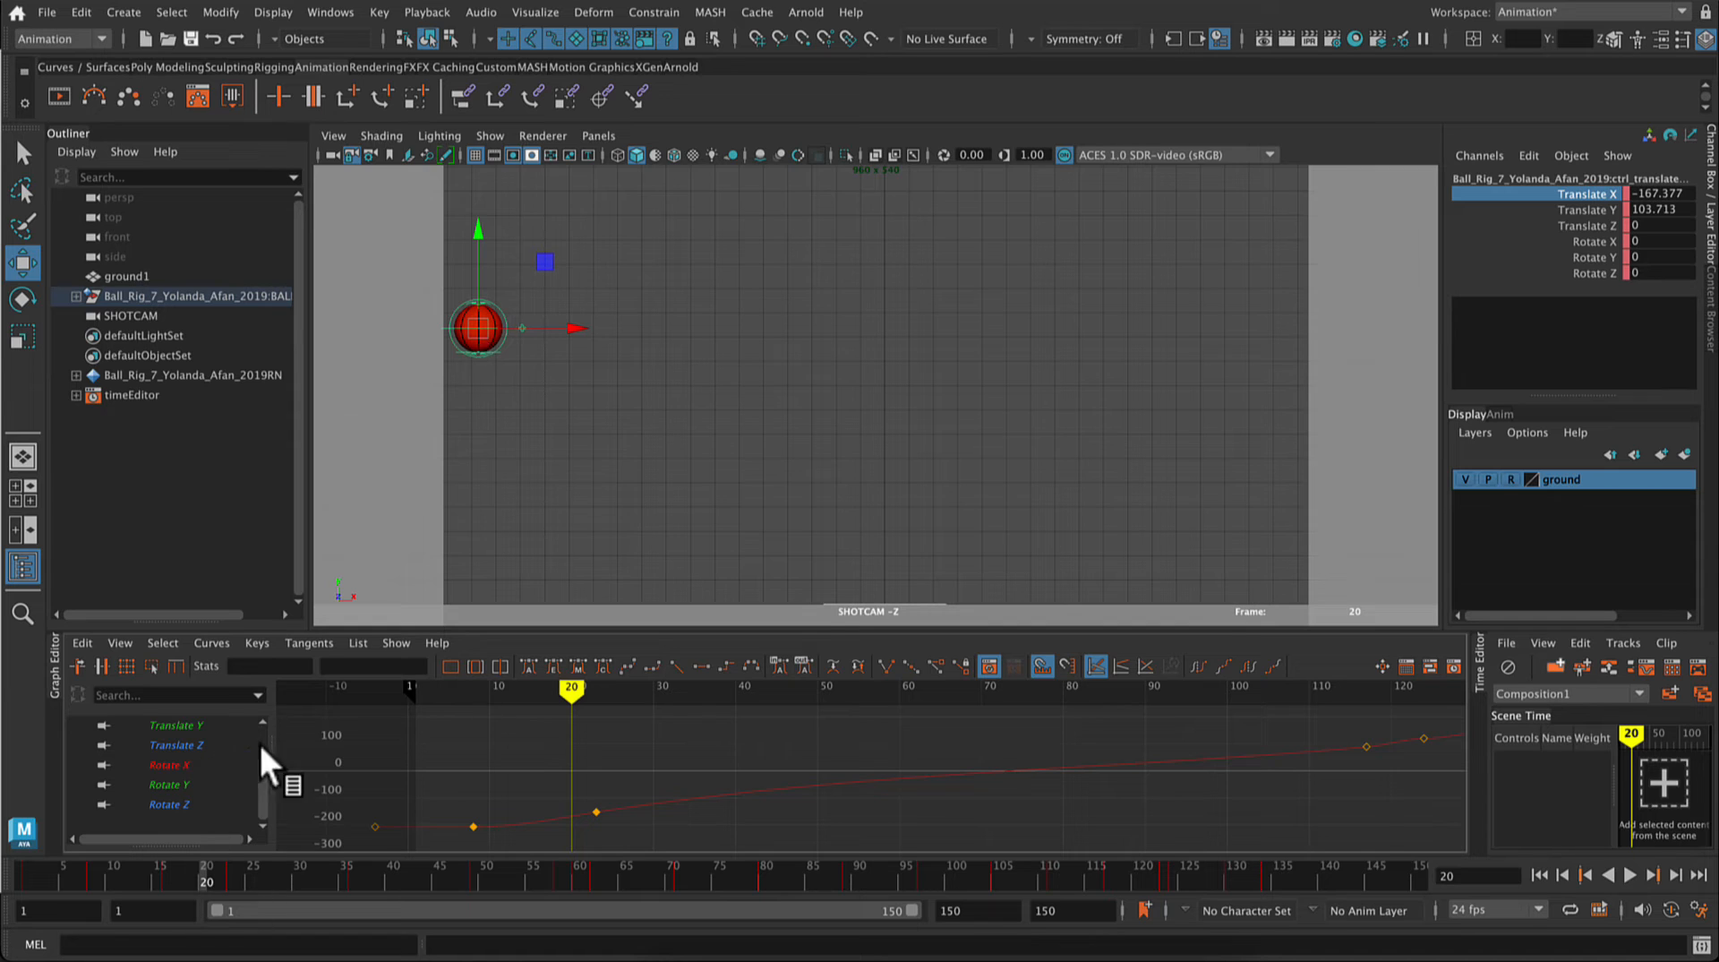
Step: Test-rotate the ball about Z to about -132 degrees at frame 20 and display the Rotate Z curve for editing
{"action": "left_click", "coordinate": [166, 764]}
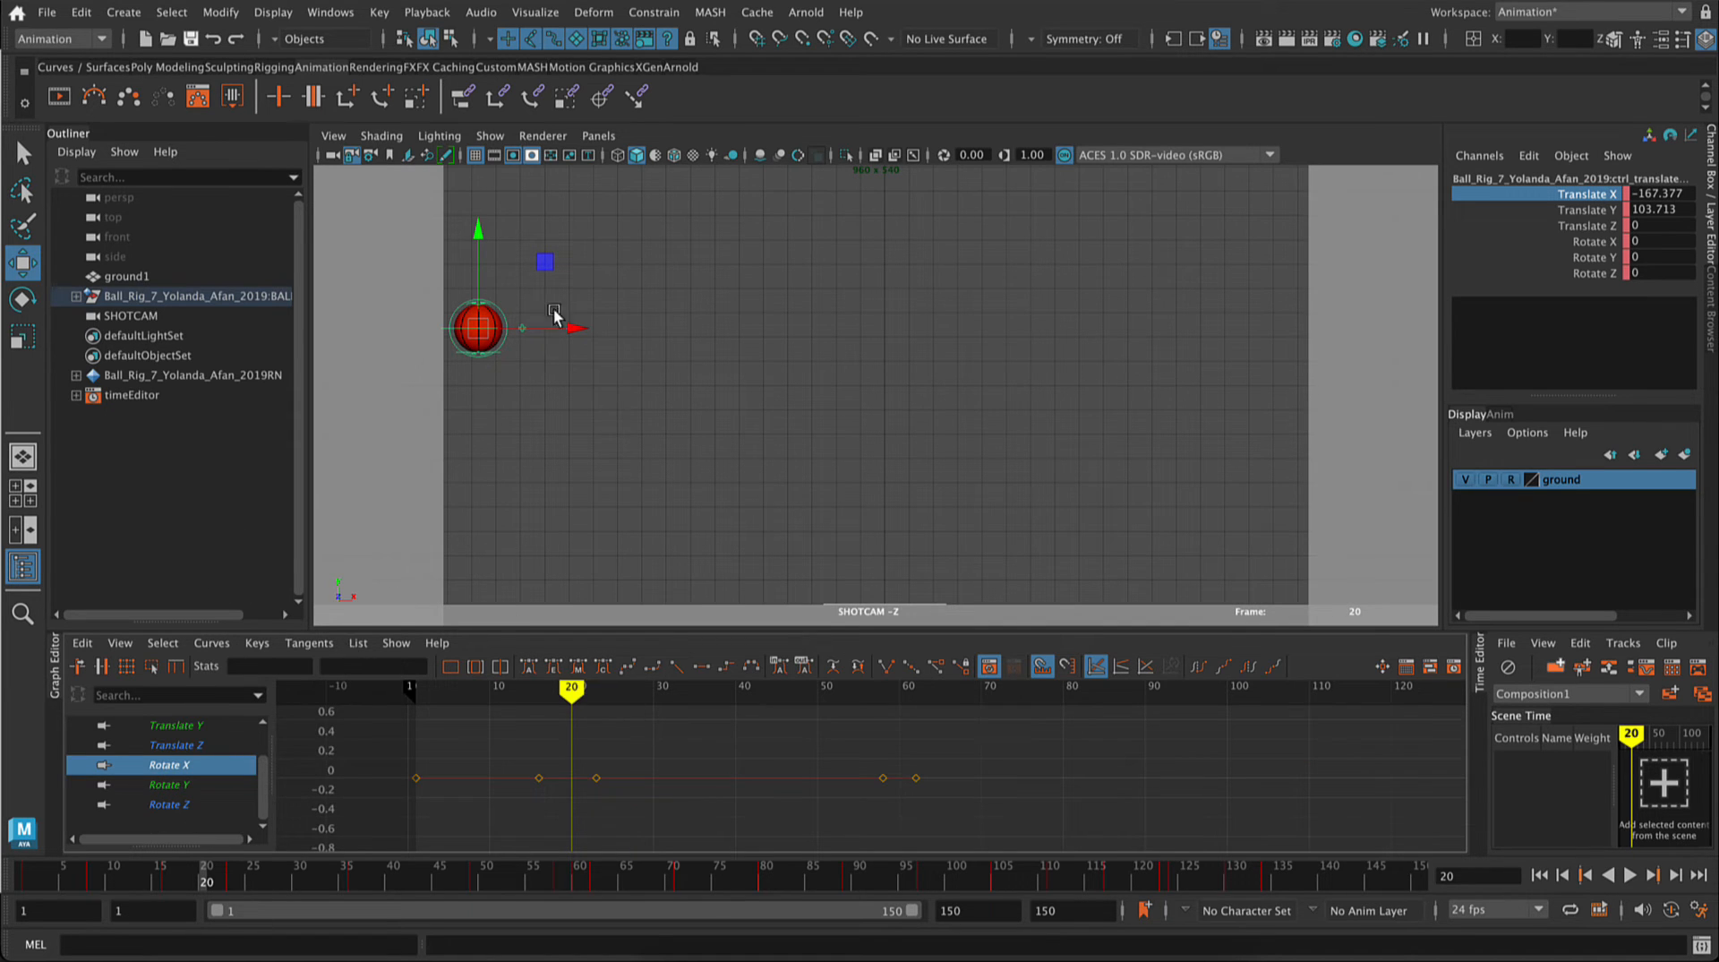
{"action": "key", "text": "e"}
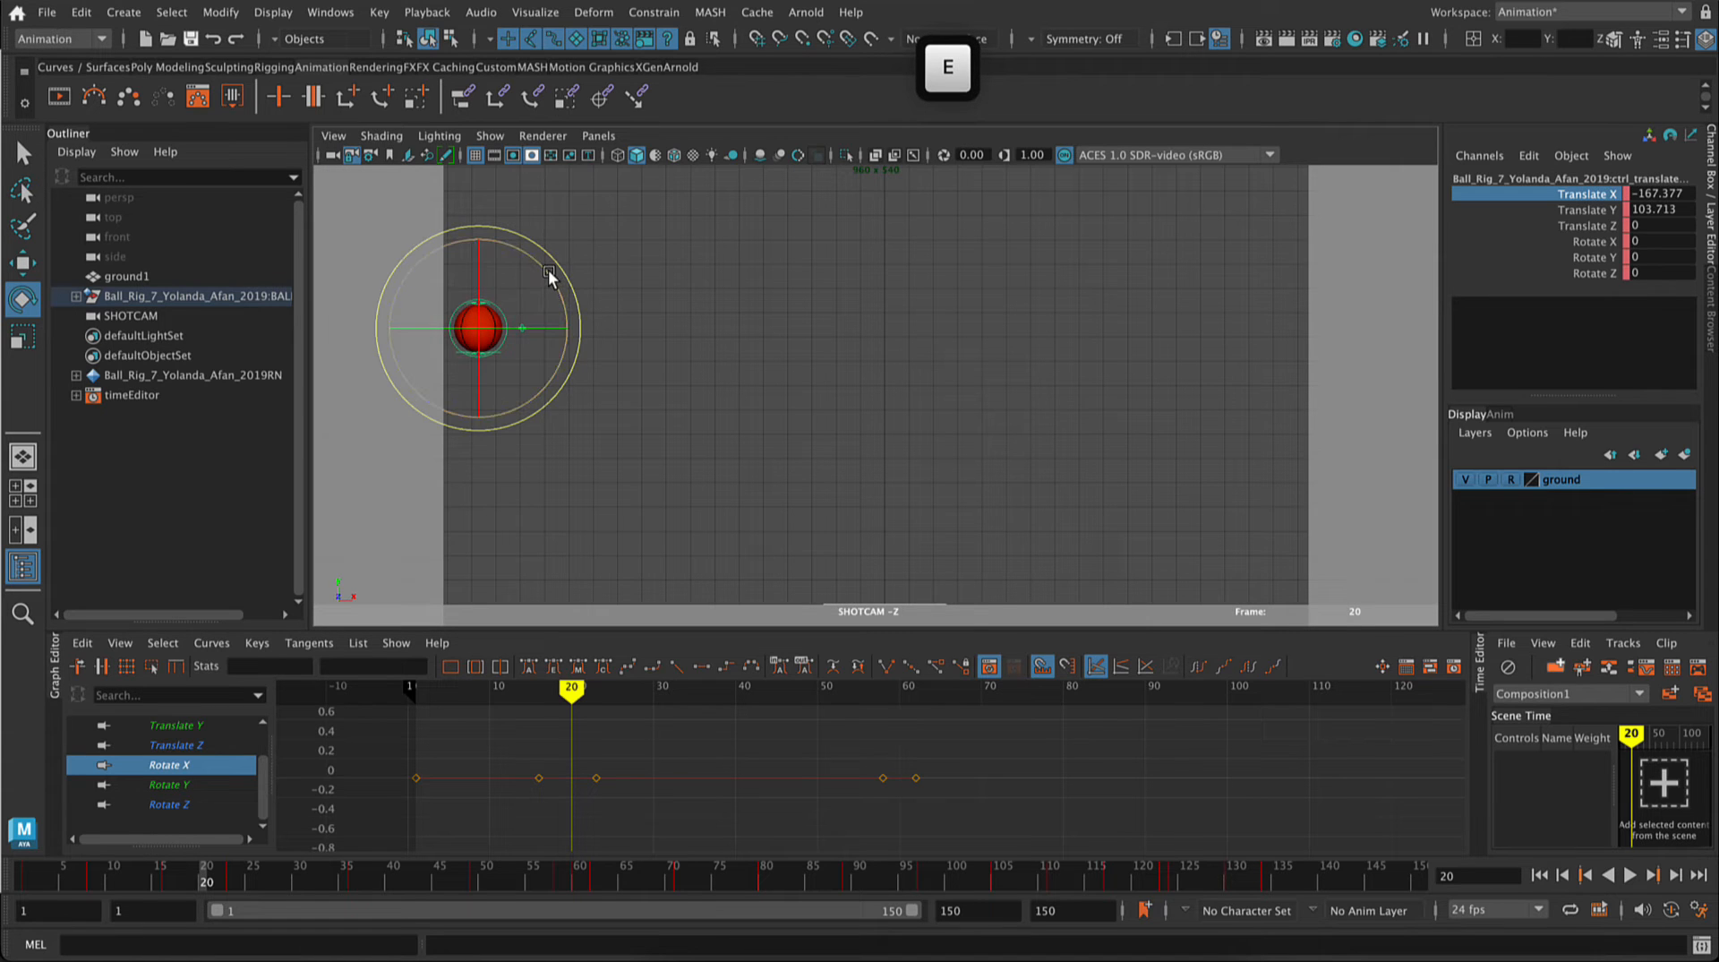
{"action": "left_click_drag", "start_coordinate": [561, 299], "coordinate": [461, 419]}
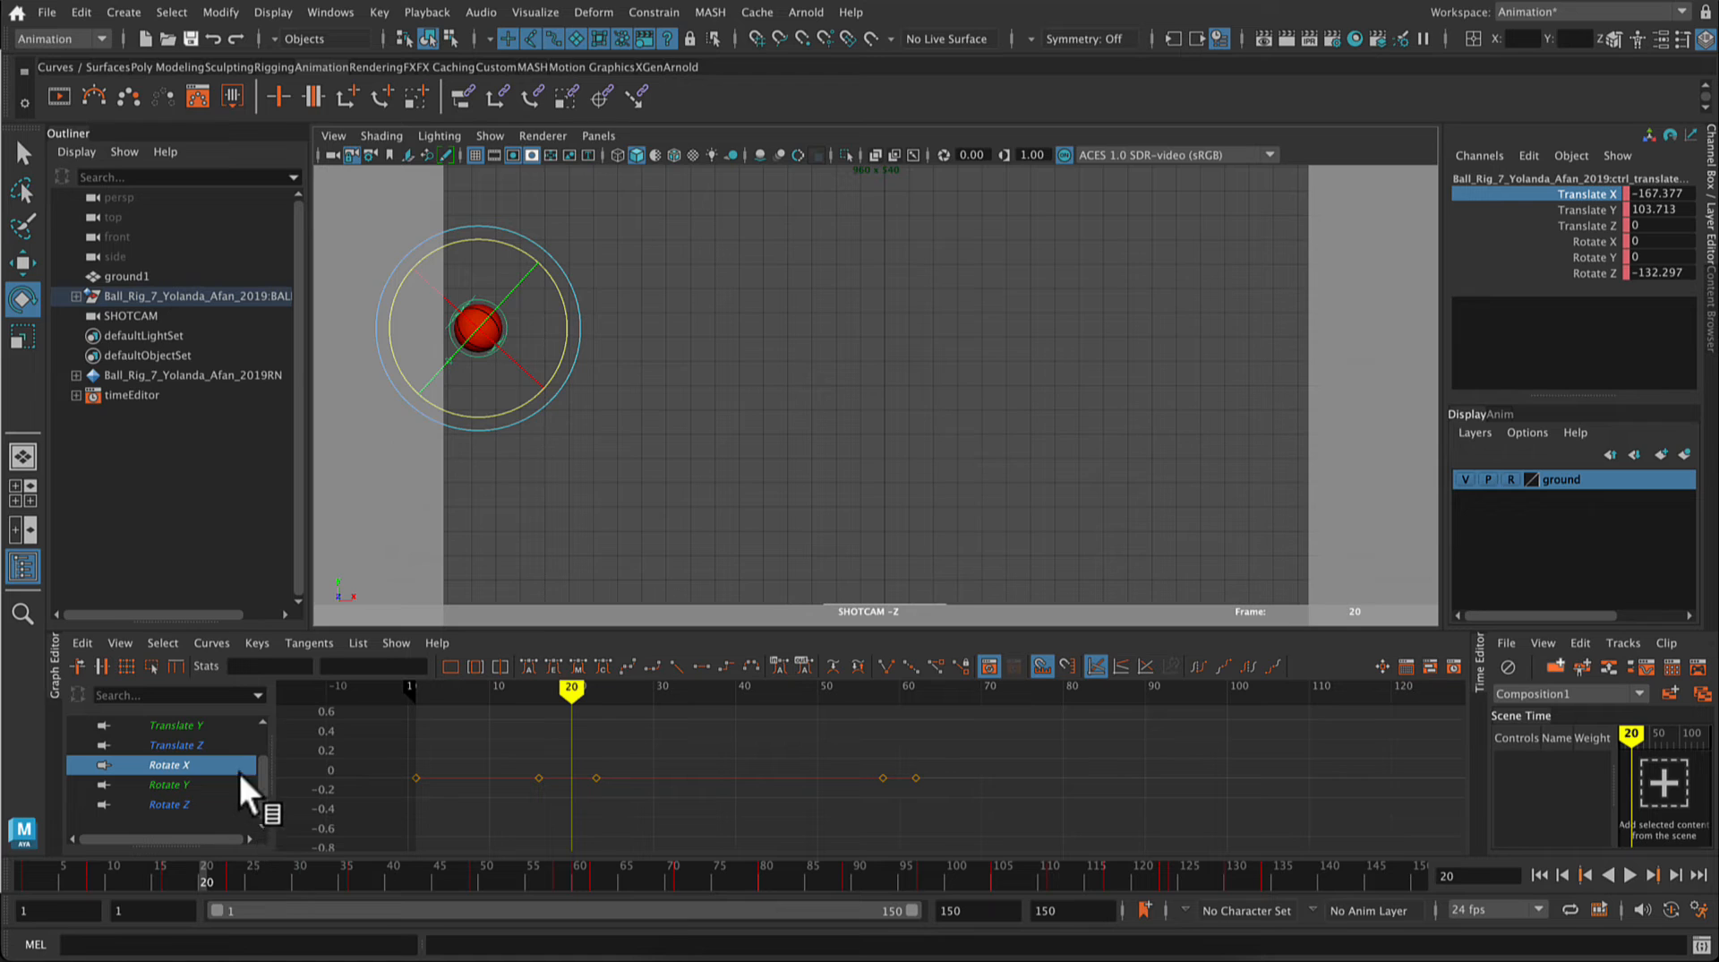
{"action": "left_click", "coordinate": [167, 803]}
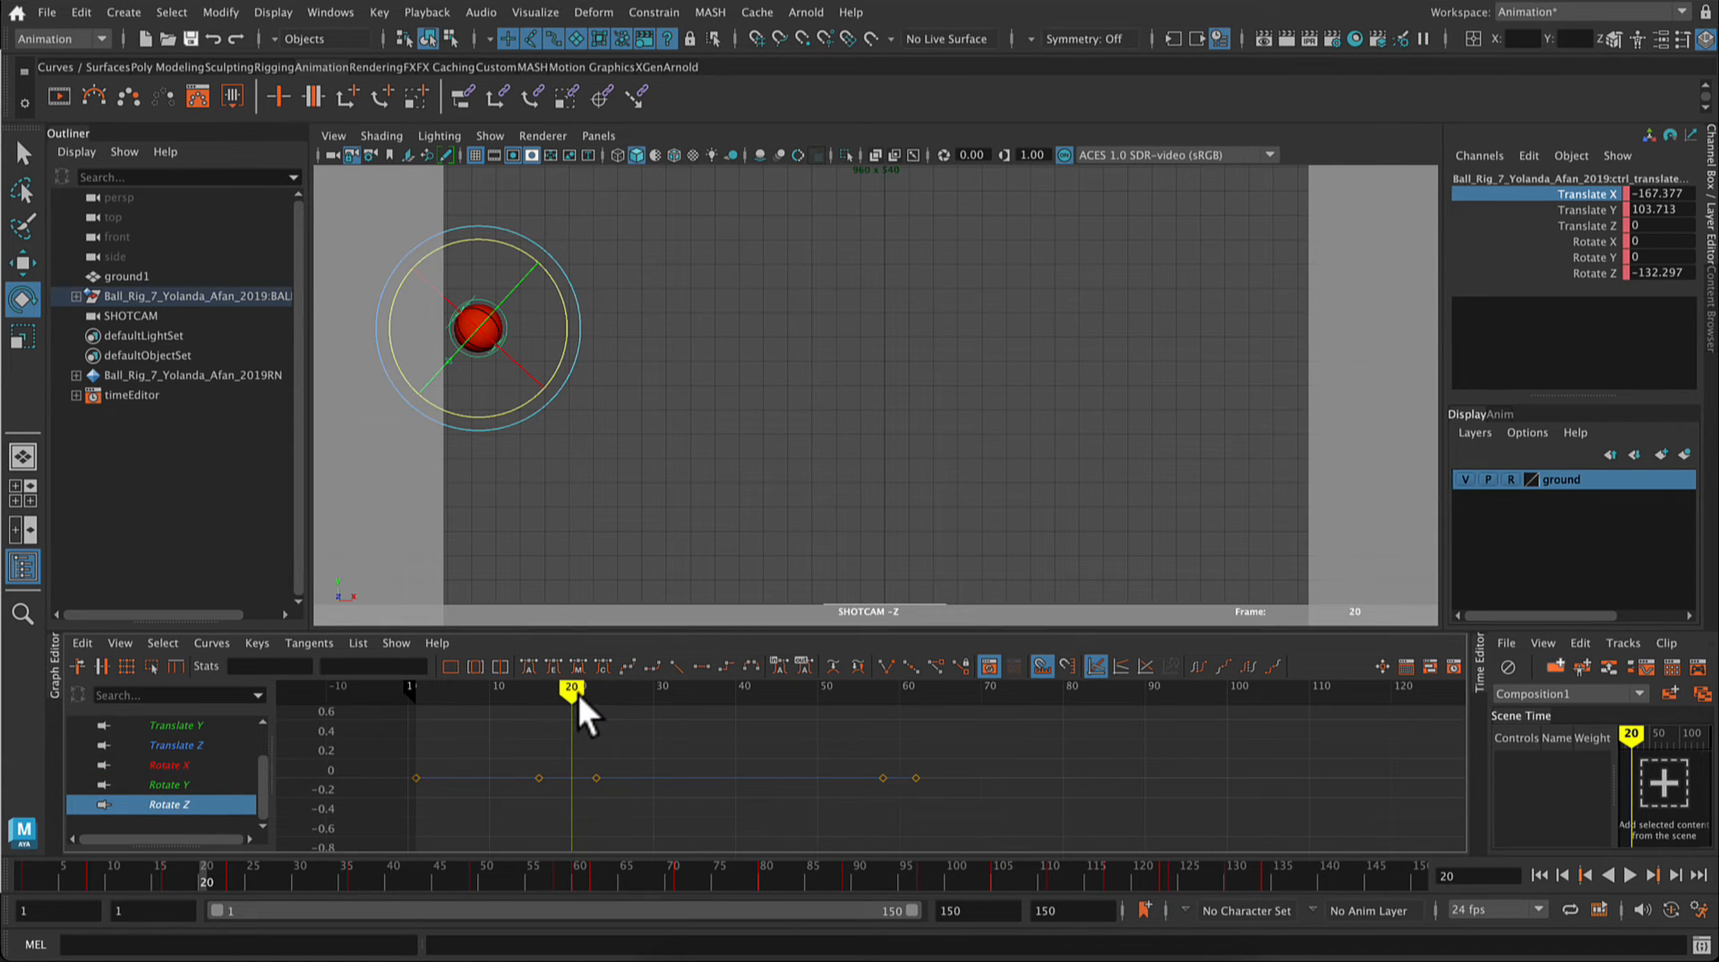
Step: Key the ball's Rotate Z at 720 on frame 134, where its travel ends
{"action": "mouse_move", "coordinate": [578, 693]}
{"action": "left_mouse_down"}
{"action": "mouse_move", "coordinate": [423, 697]}
{"action": "mouse_move", "coordinate": [1277, 748]}
{"action": "left_mouse_up"}
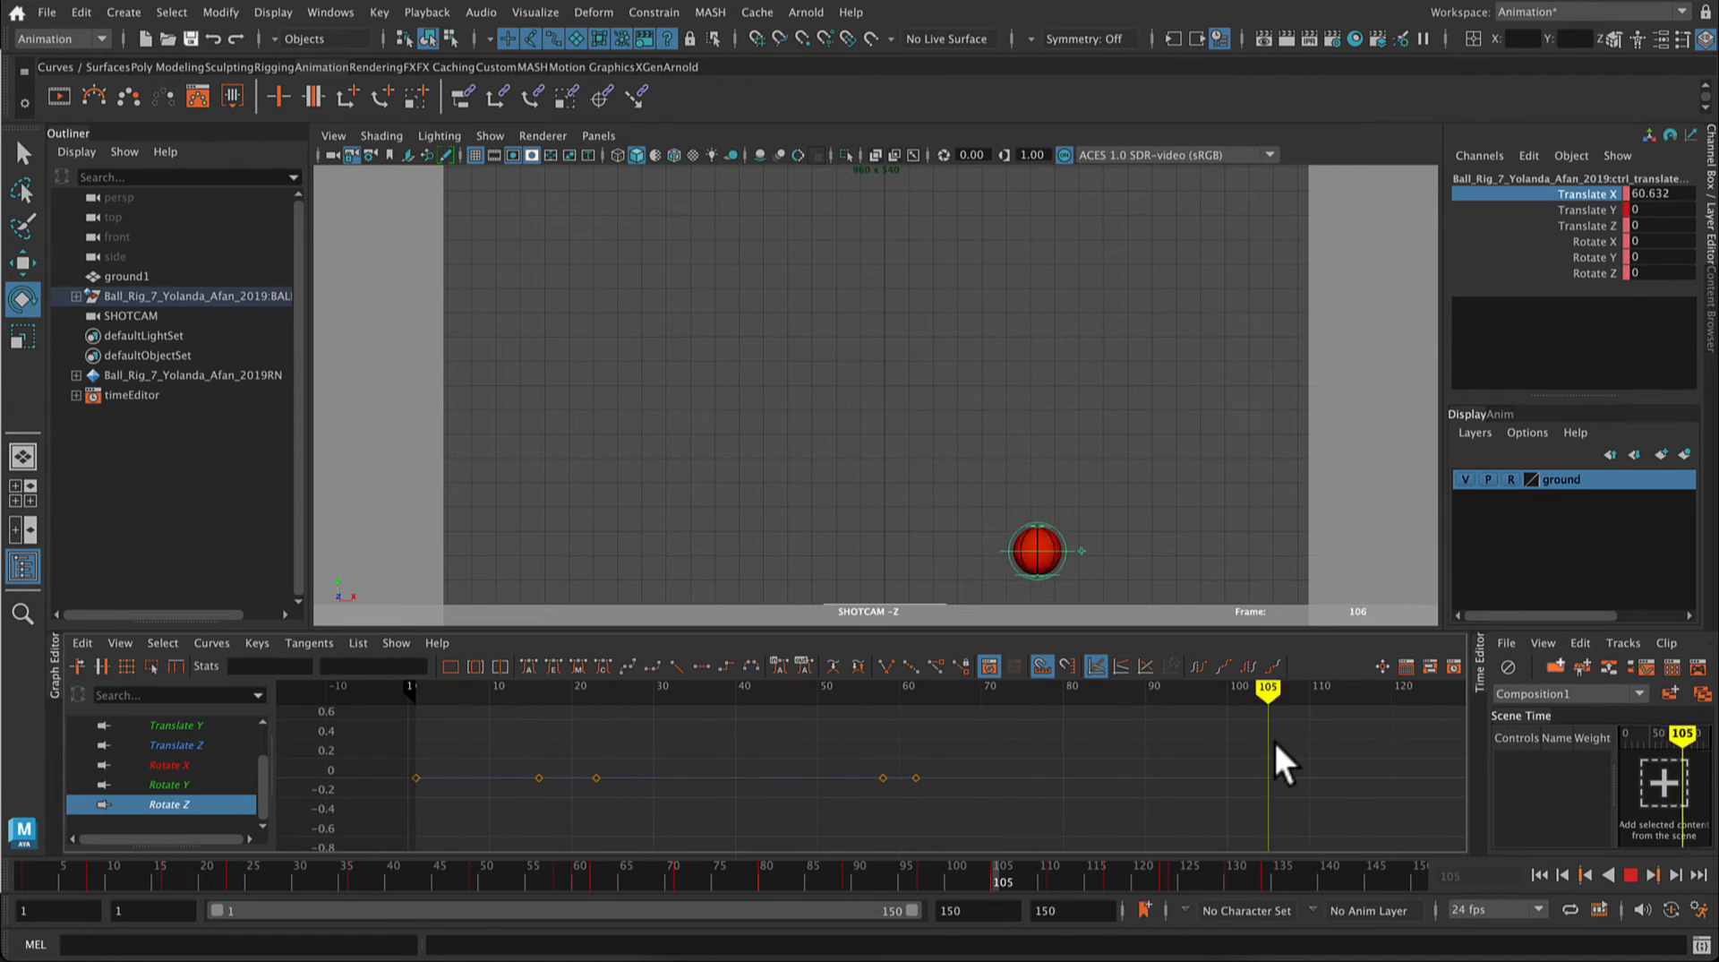
{"action": "left_click", "coordinate": [1270, 871]}
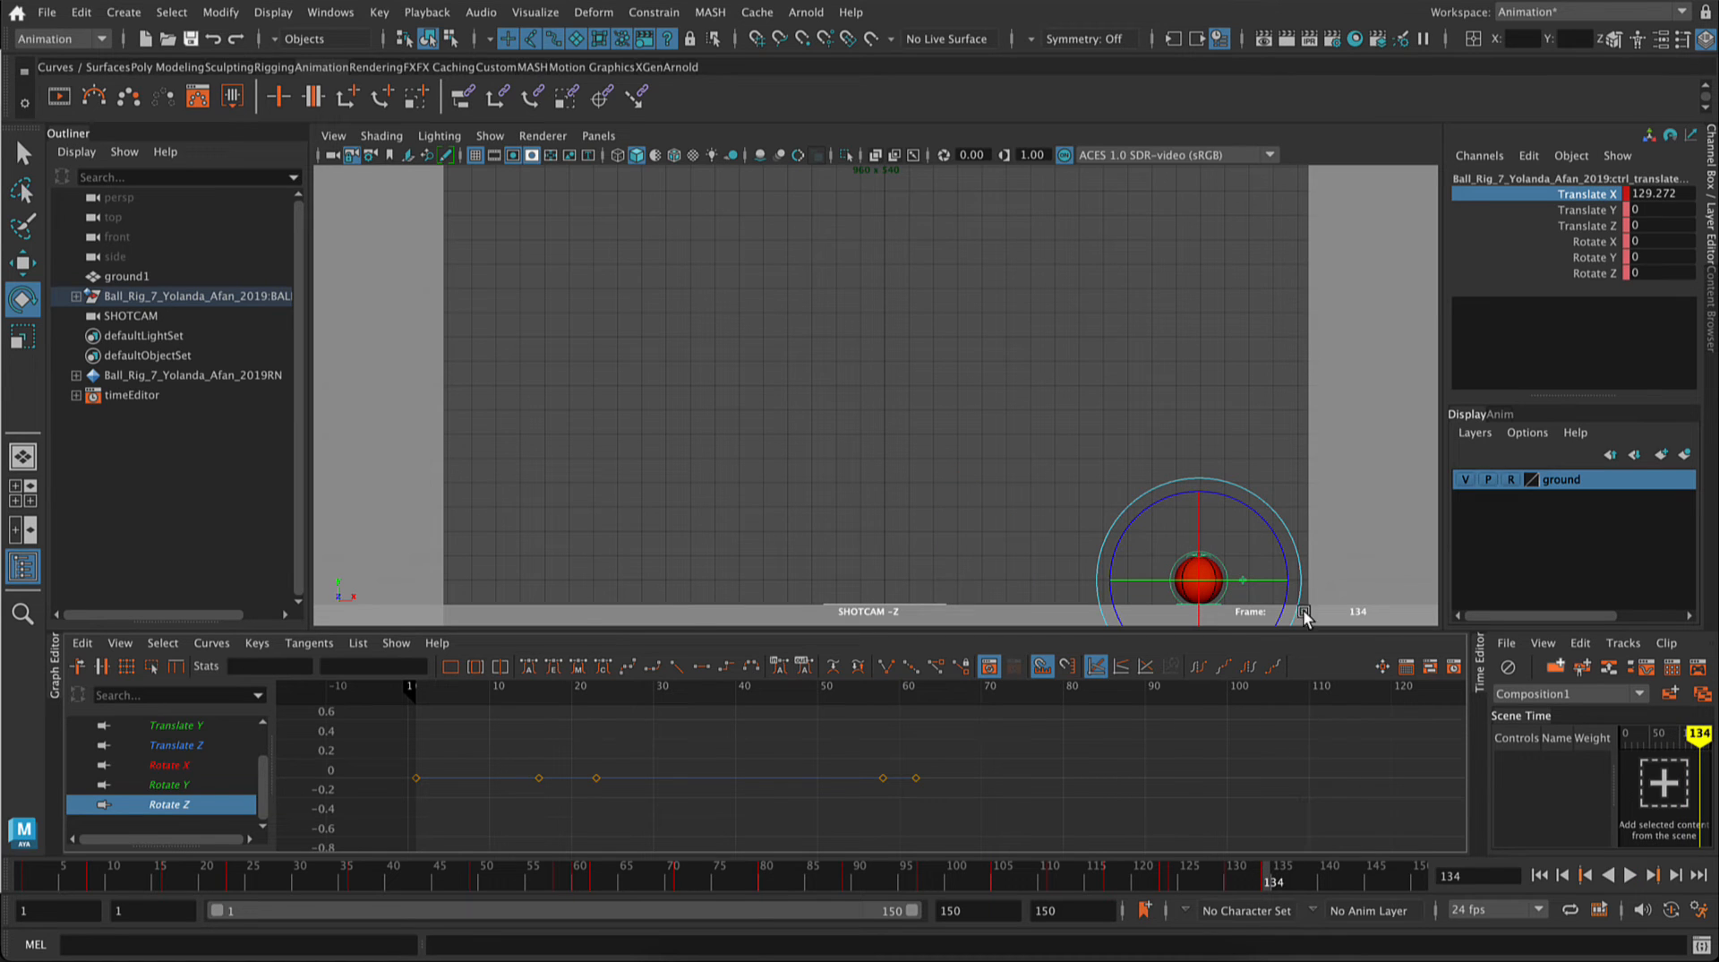
{"action": "double_click", "coordinate": [1663, 273]}
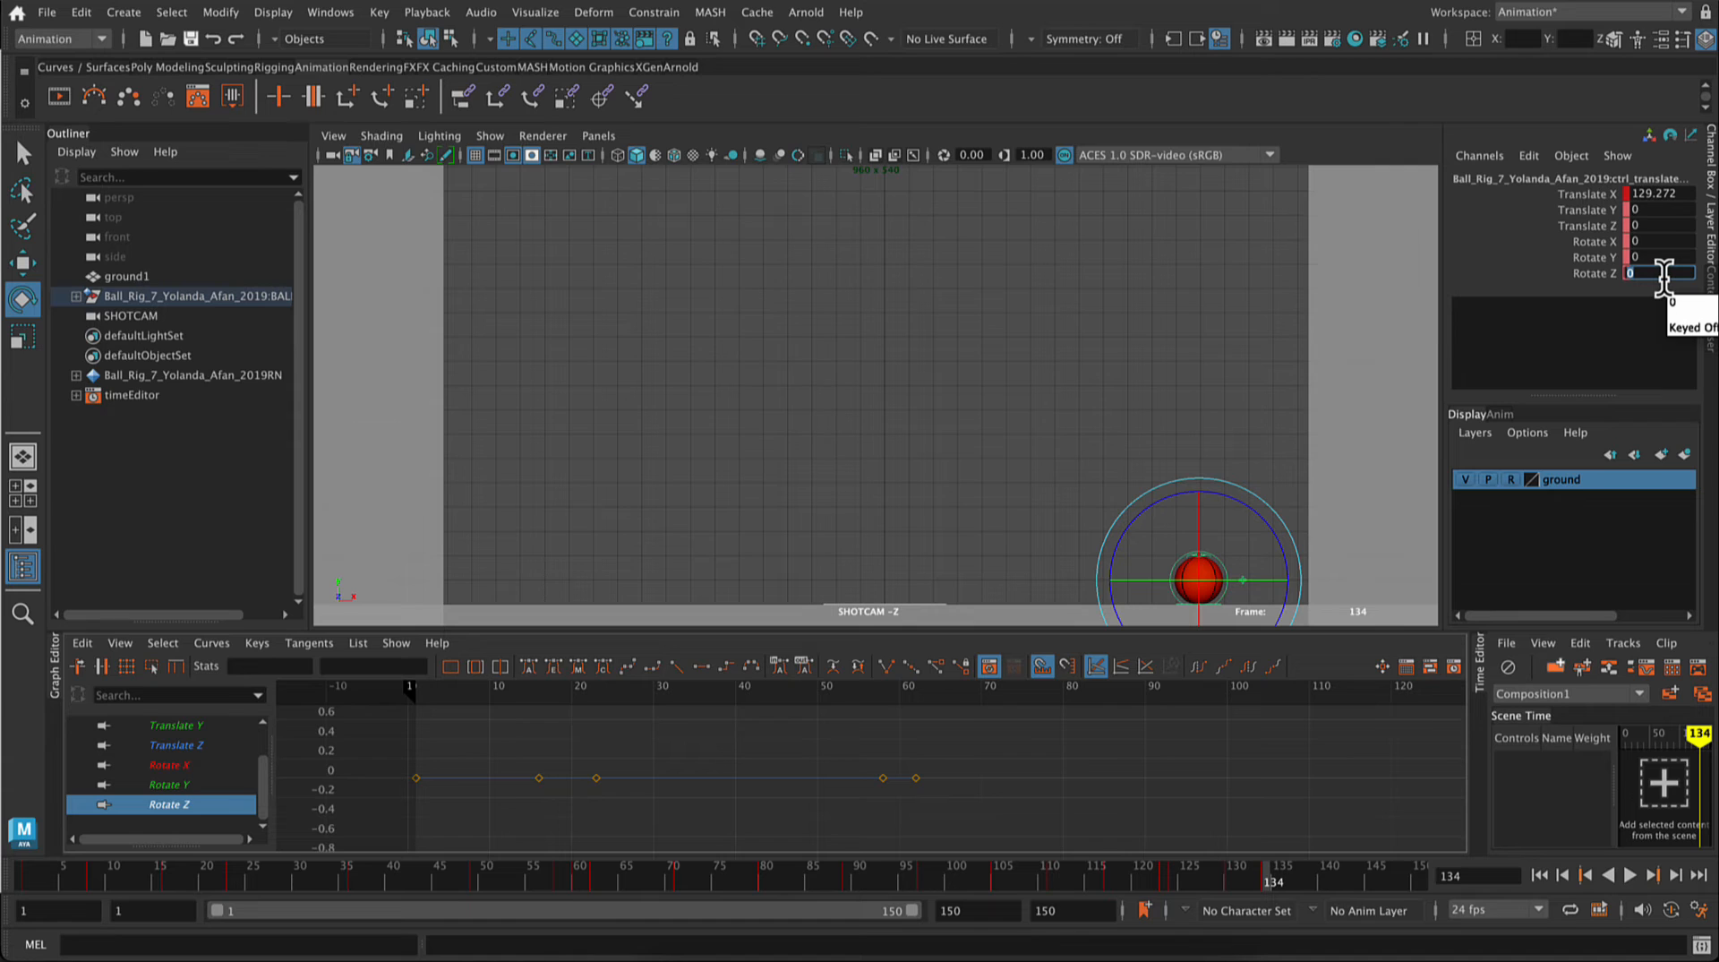
{"action": "type", "text": "720"}
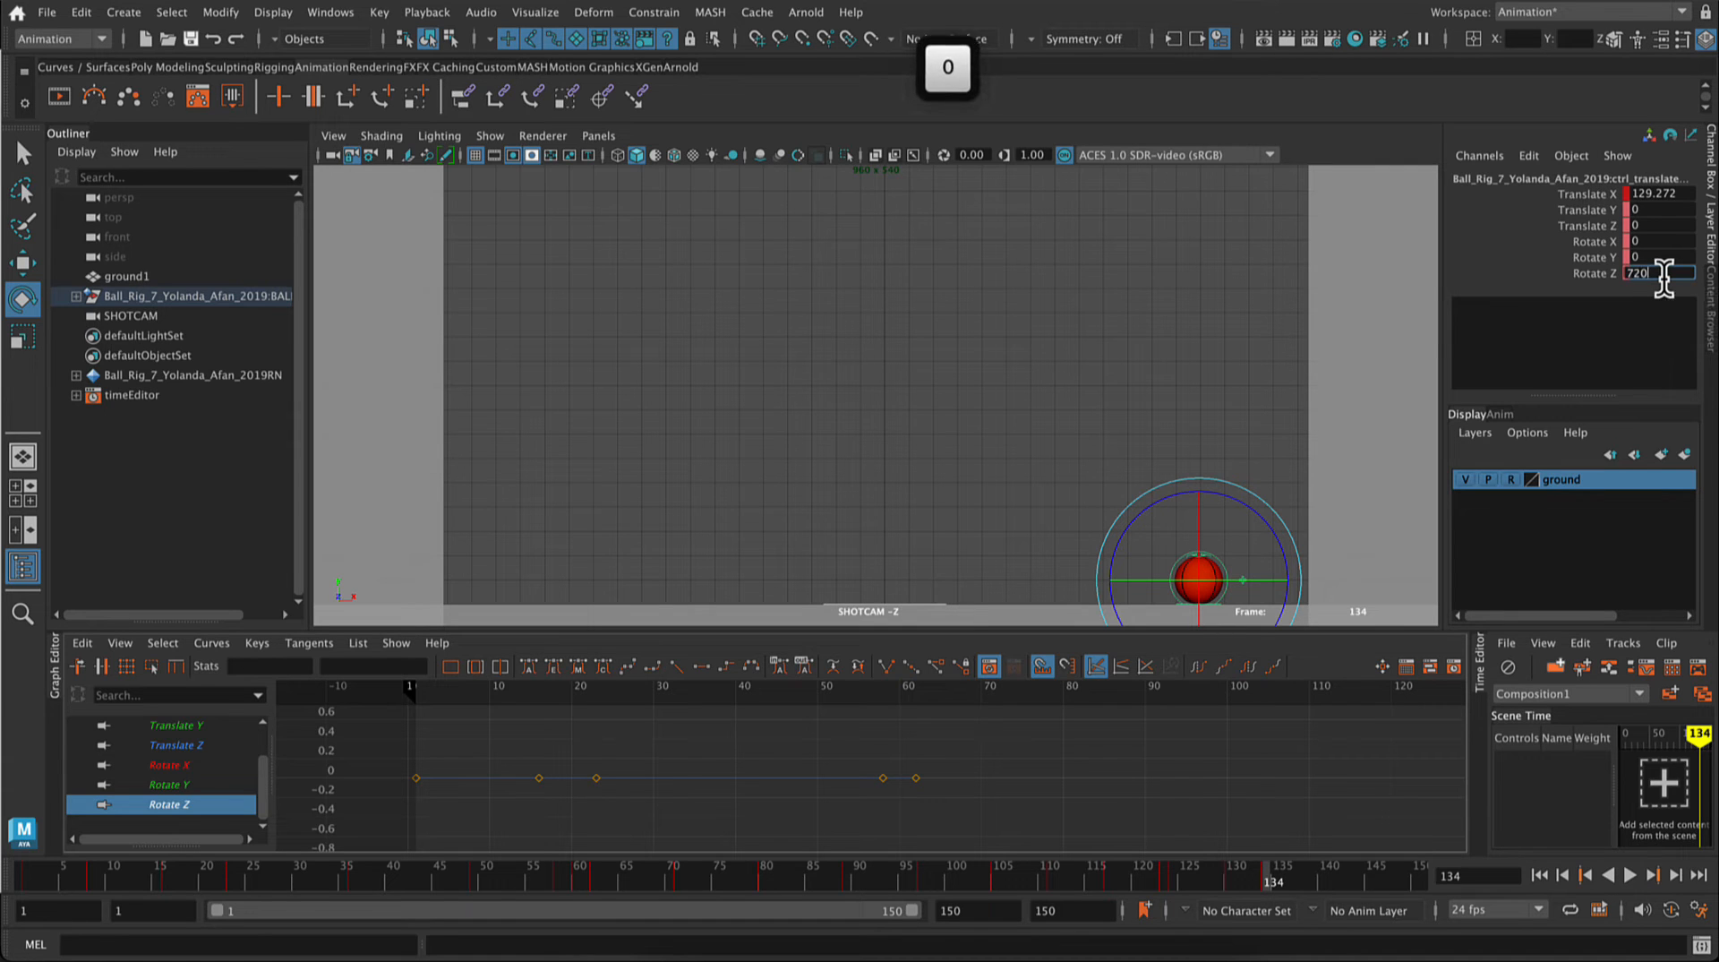
{"action": "key", "text": "Return"}
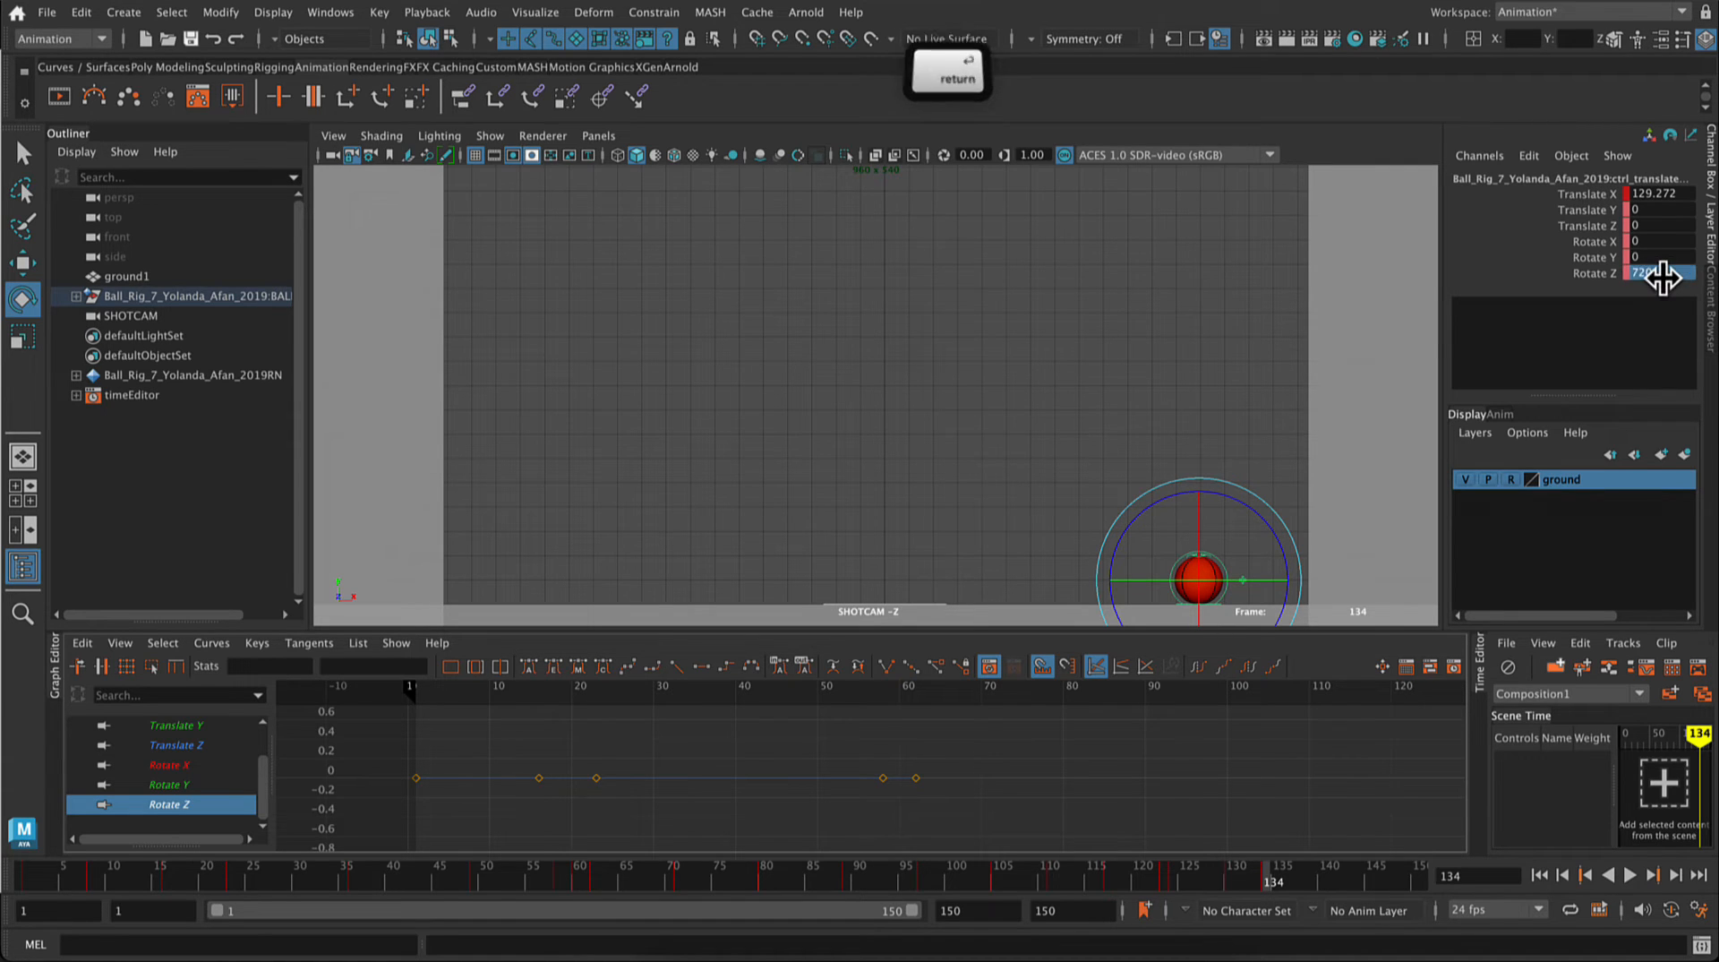
{"action": "right_click", "coordinate": [1594, 274]}
{"action": "left_click", "coordinate": [1615, 313]}
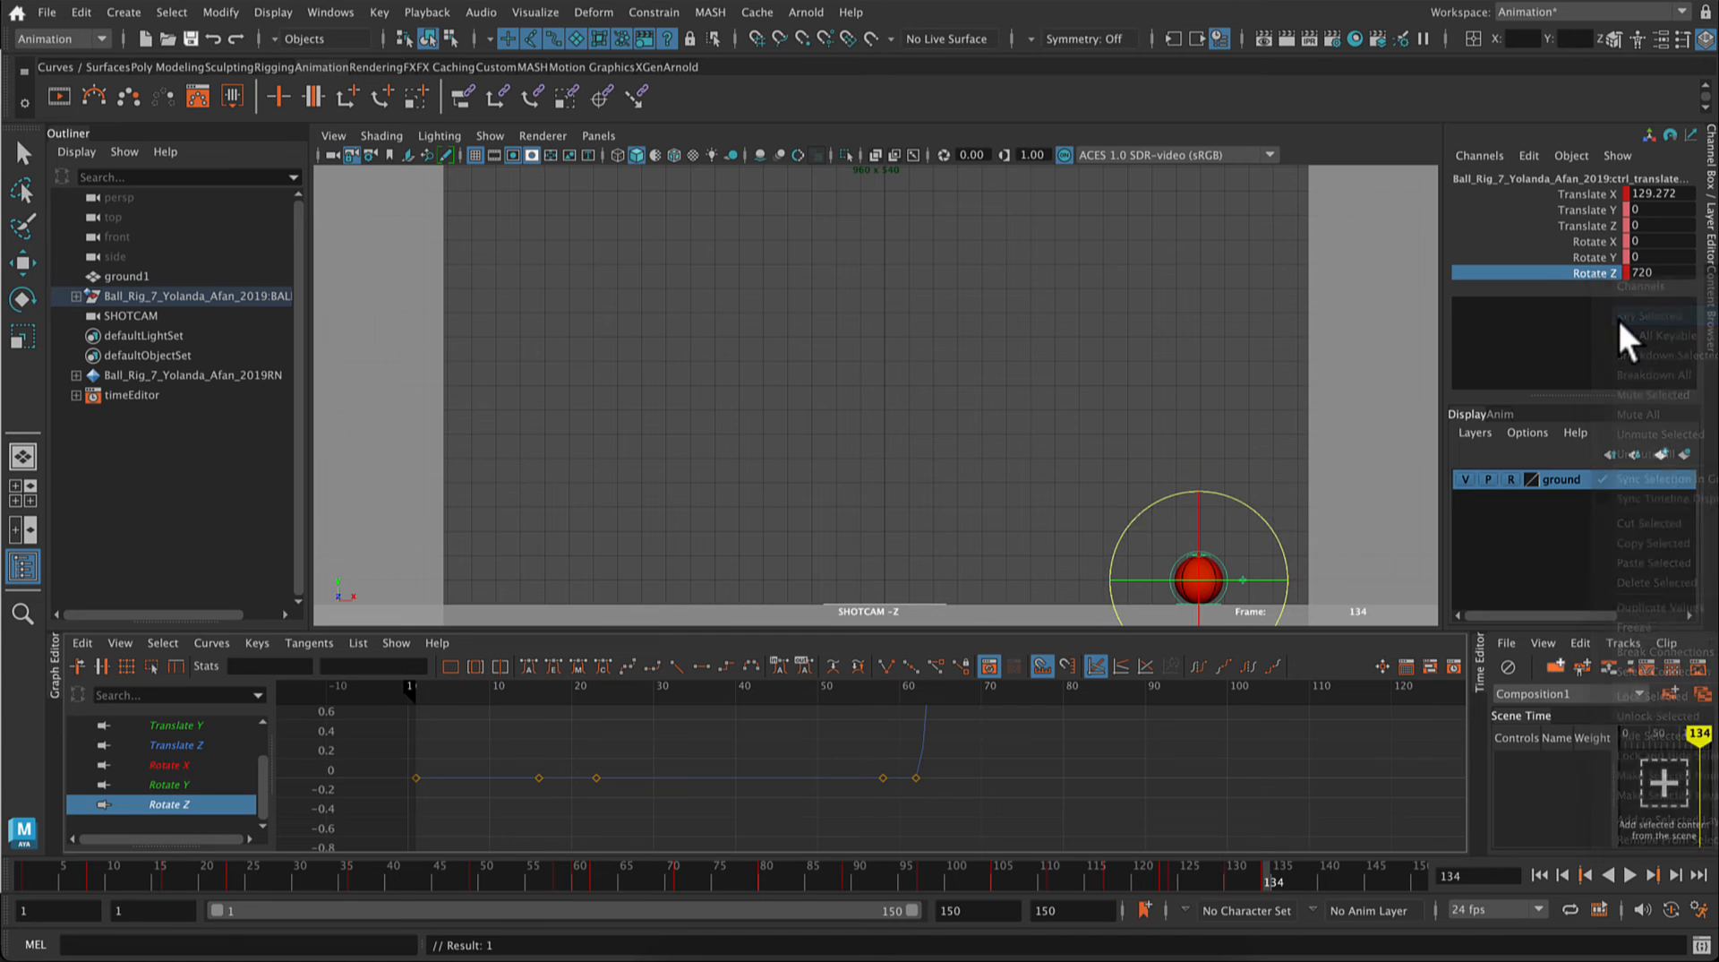
Step: Delete the two flat Rotate Z keys around frames 58 and 62
{"action": "key", "text": "a"}
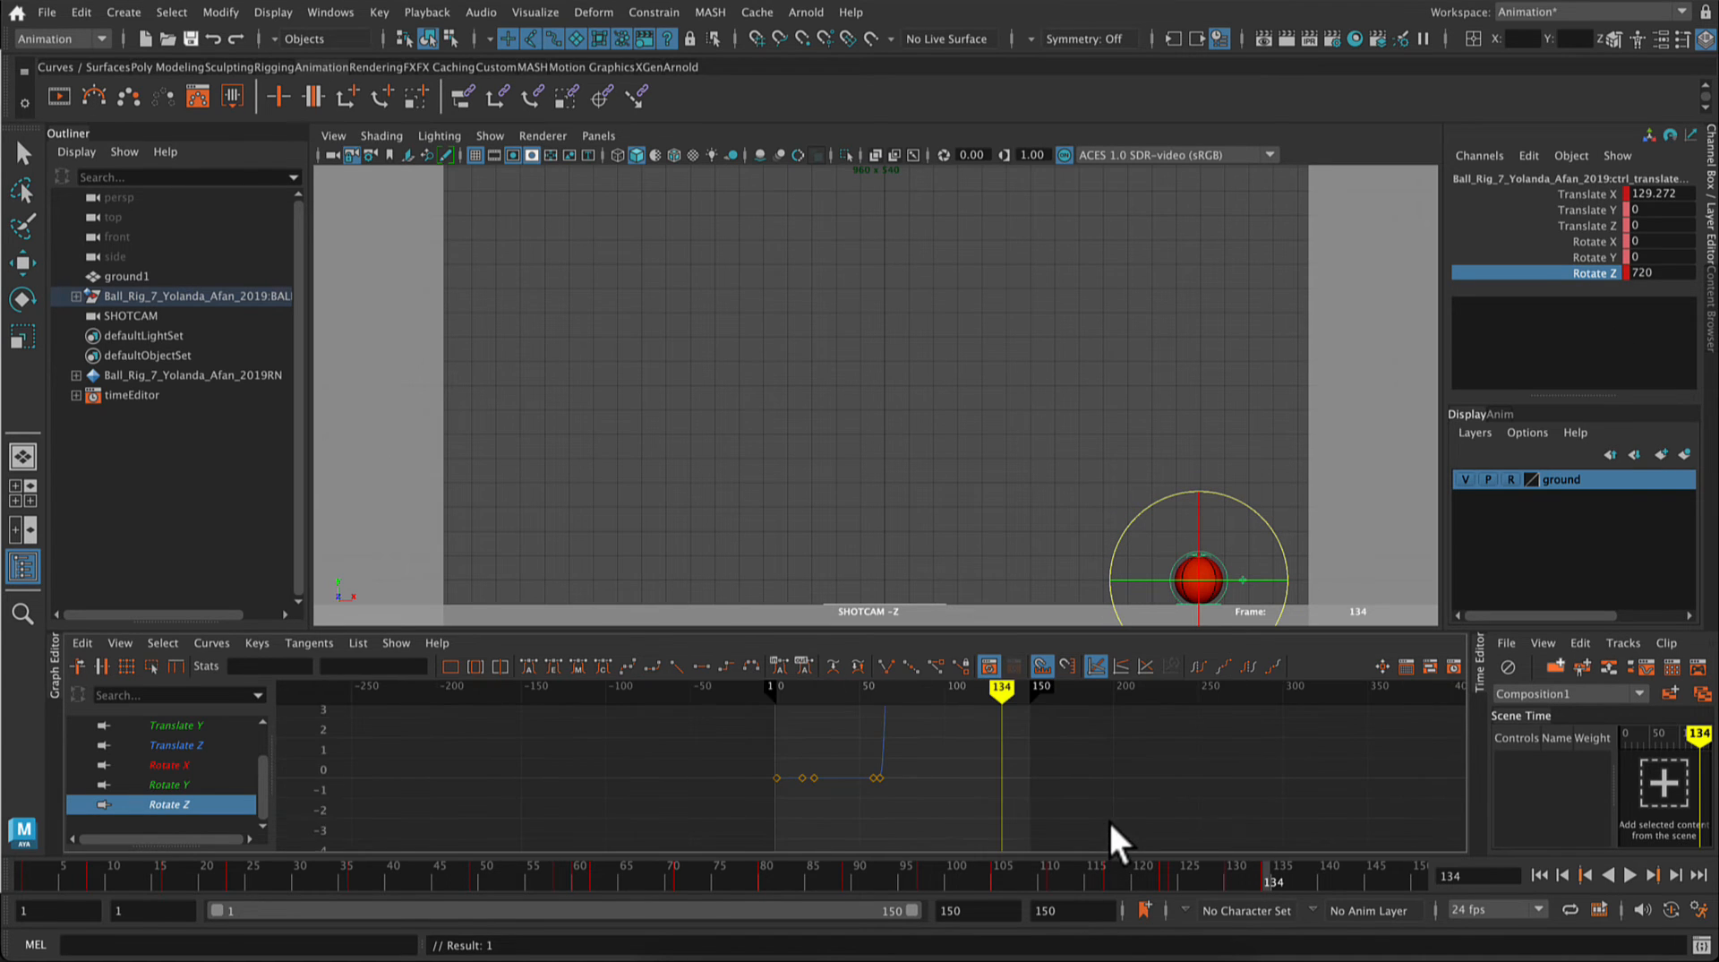
{"action": "scroll", "coordinate": [1139, 788], "scroll_direction": "down", "scroll_amount": 10}
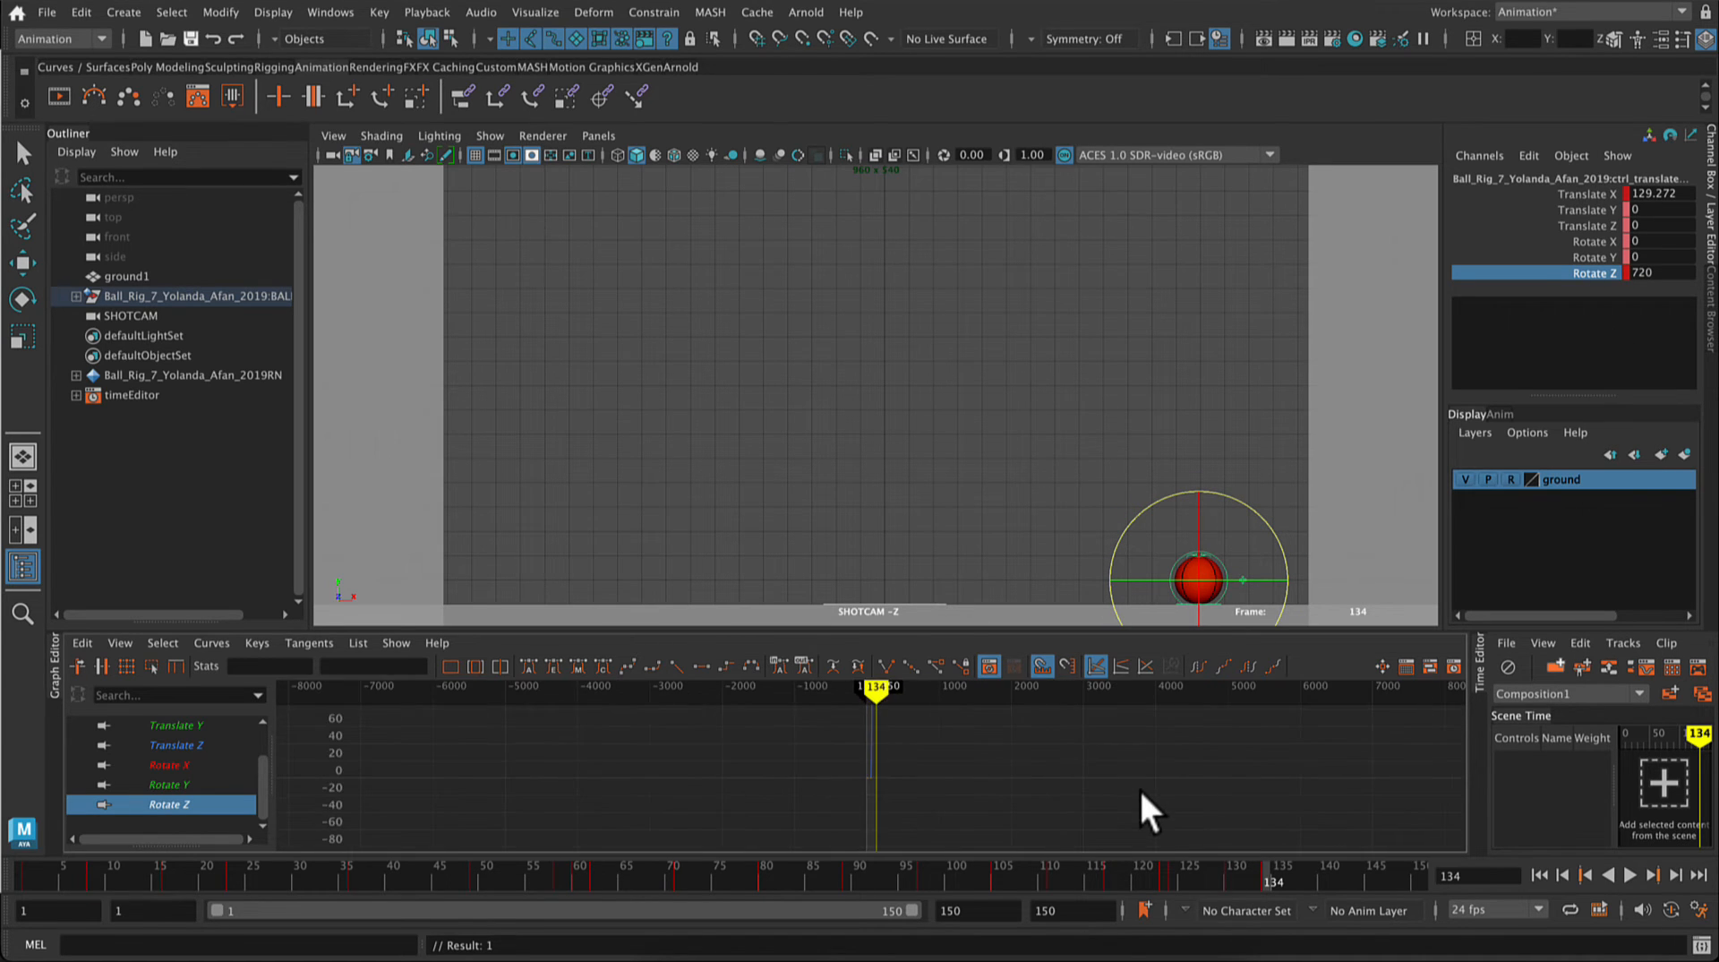
{"action": "scroll", "coordinate": [1139, 787], "scroll_direction": "up", "scroll_amount": 14}
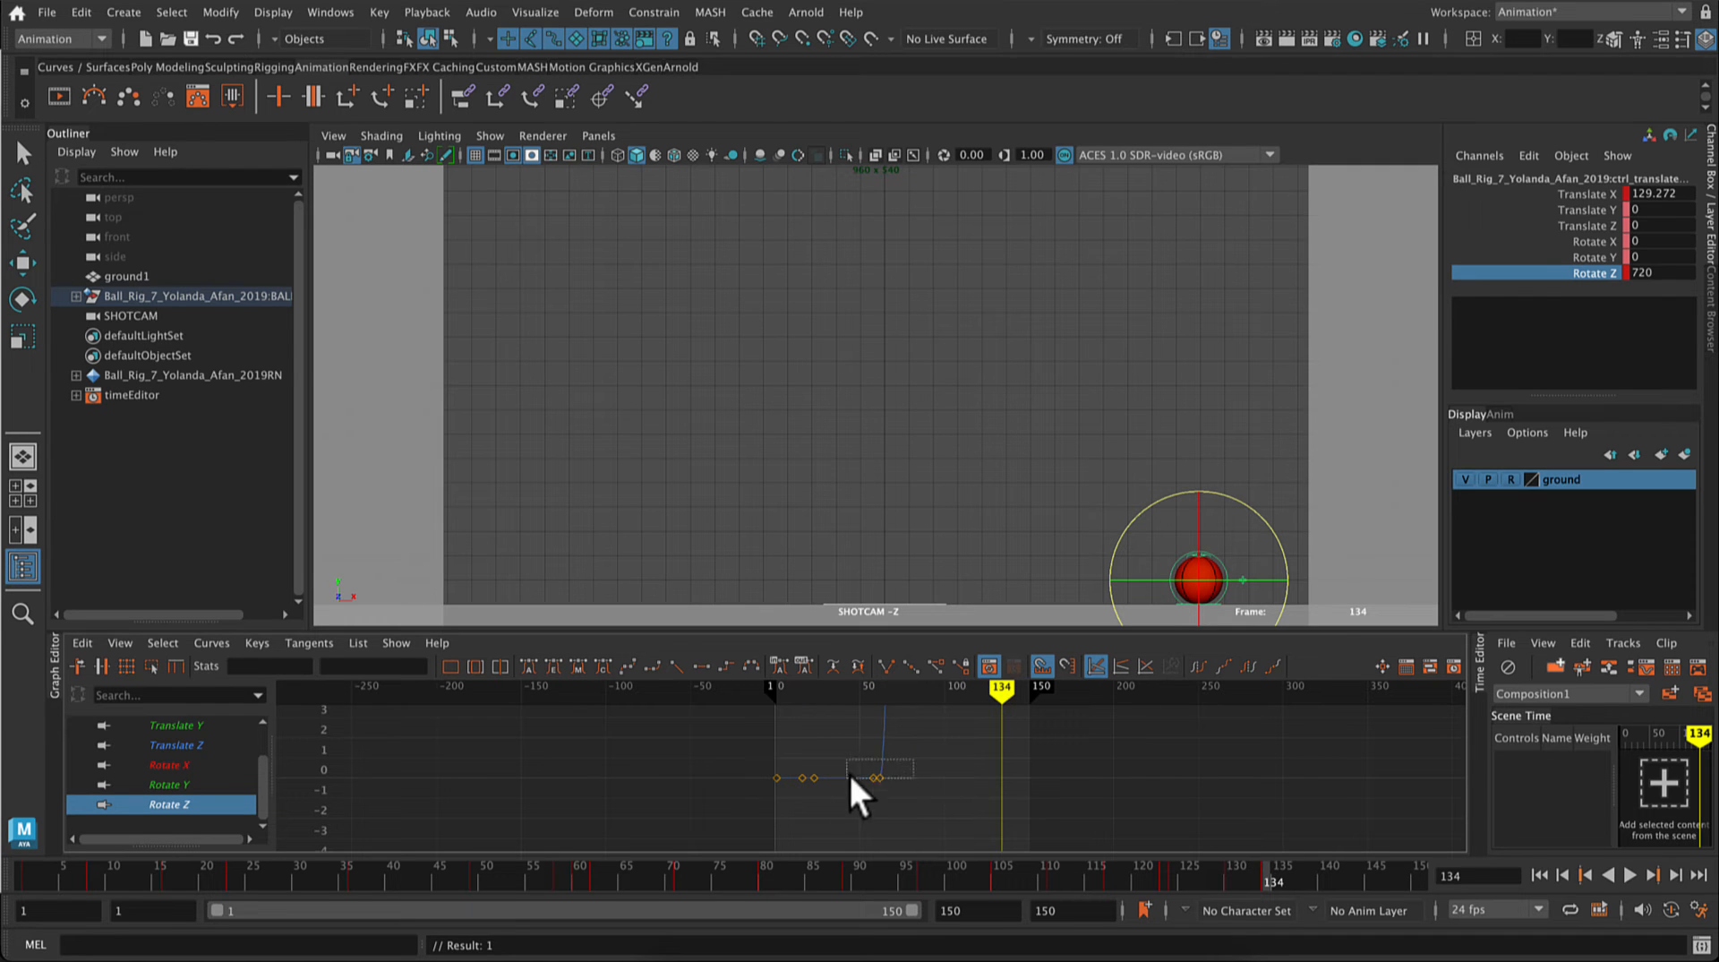
{"action": "left_click_drag", "start_coordinate": [848, 776], "coordinate": [836, 794]}
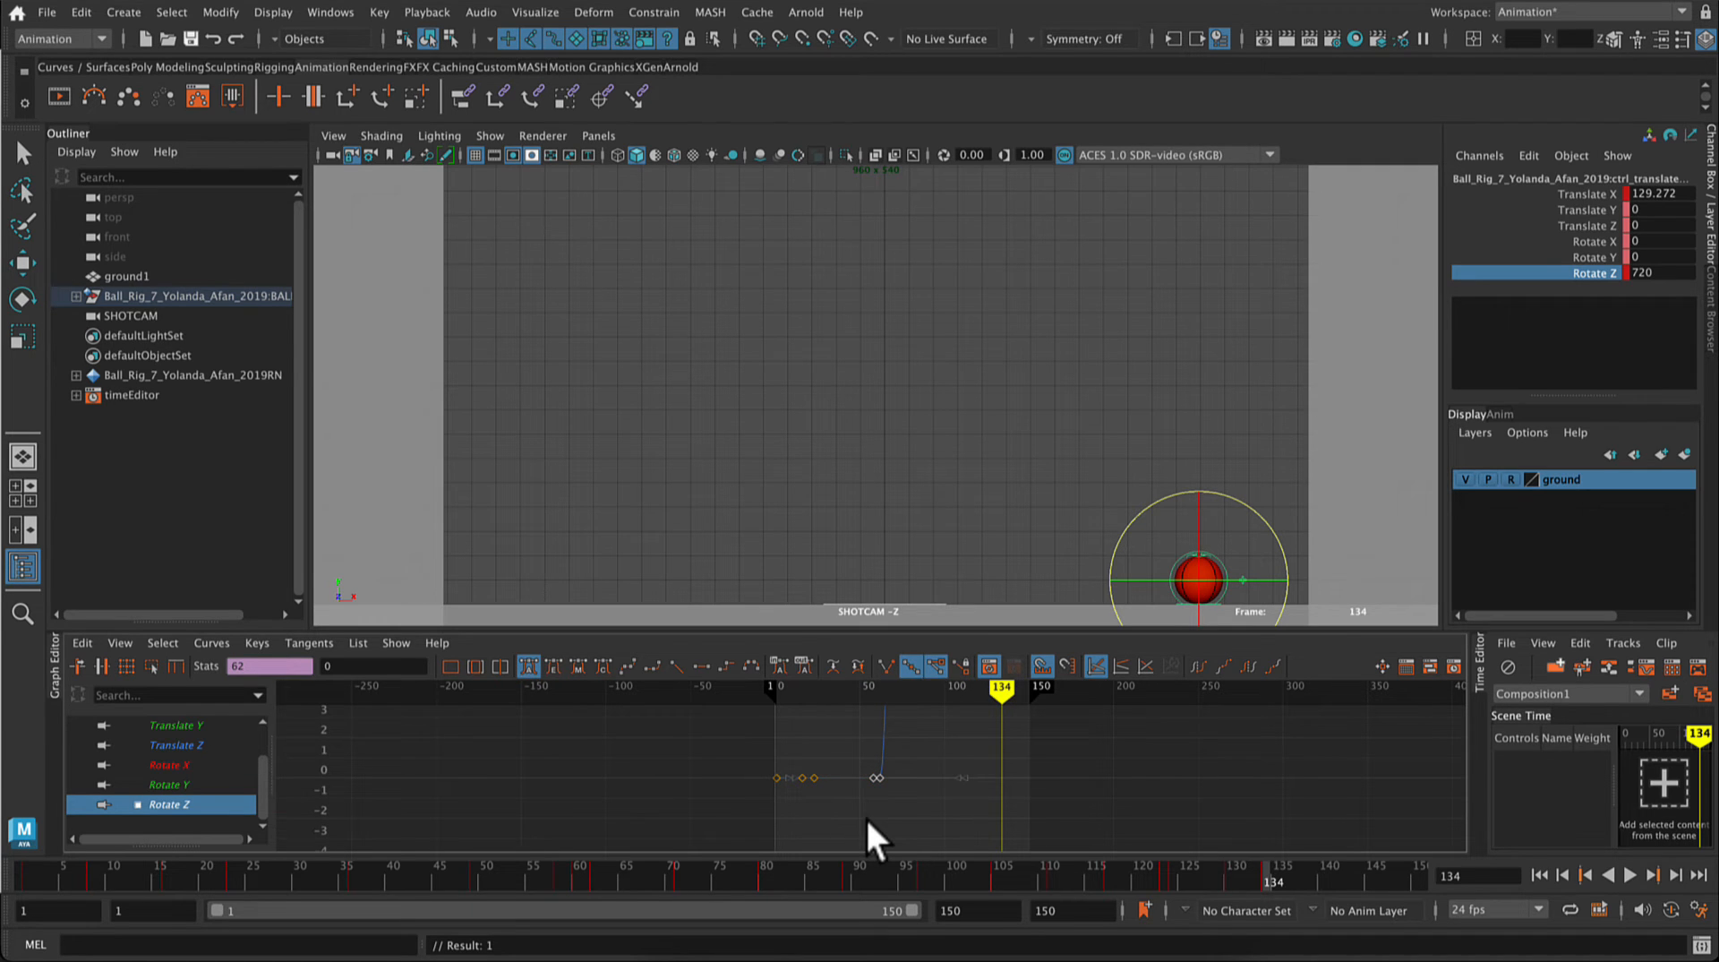
{"action": "key", "text": "Delete"}
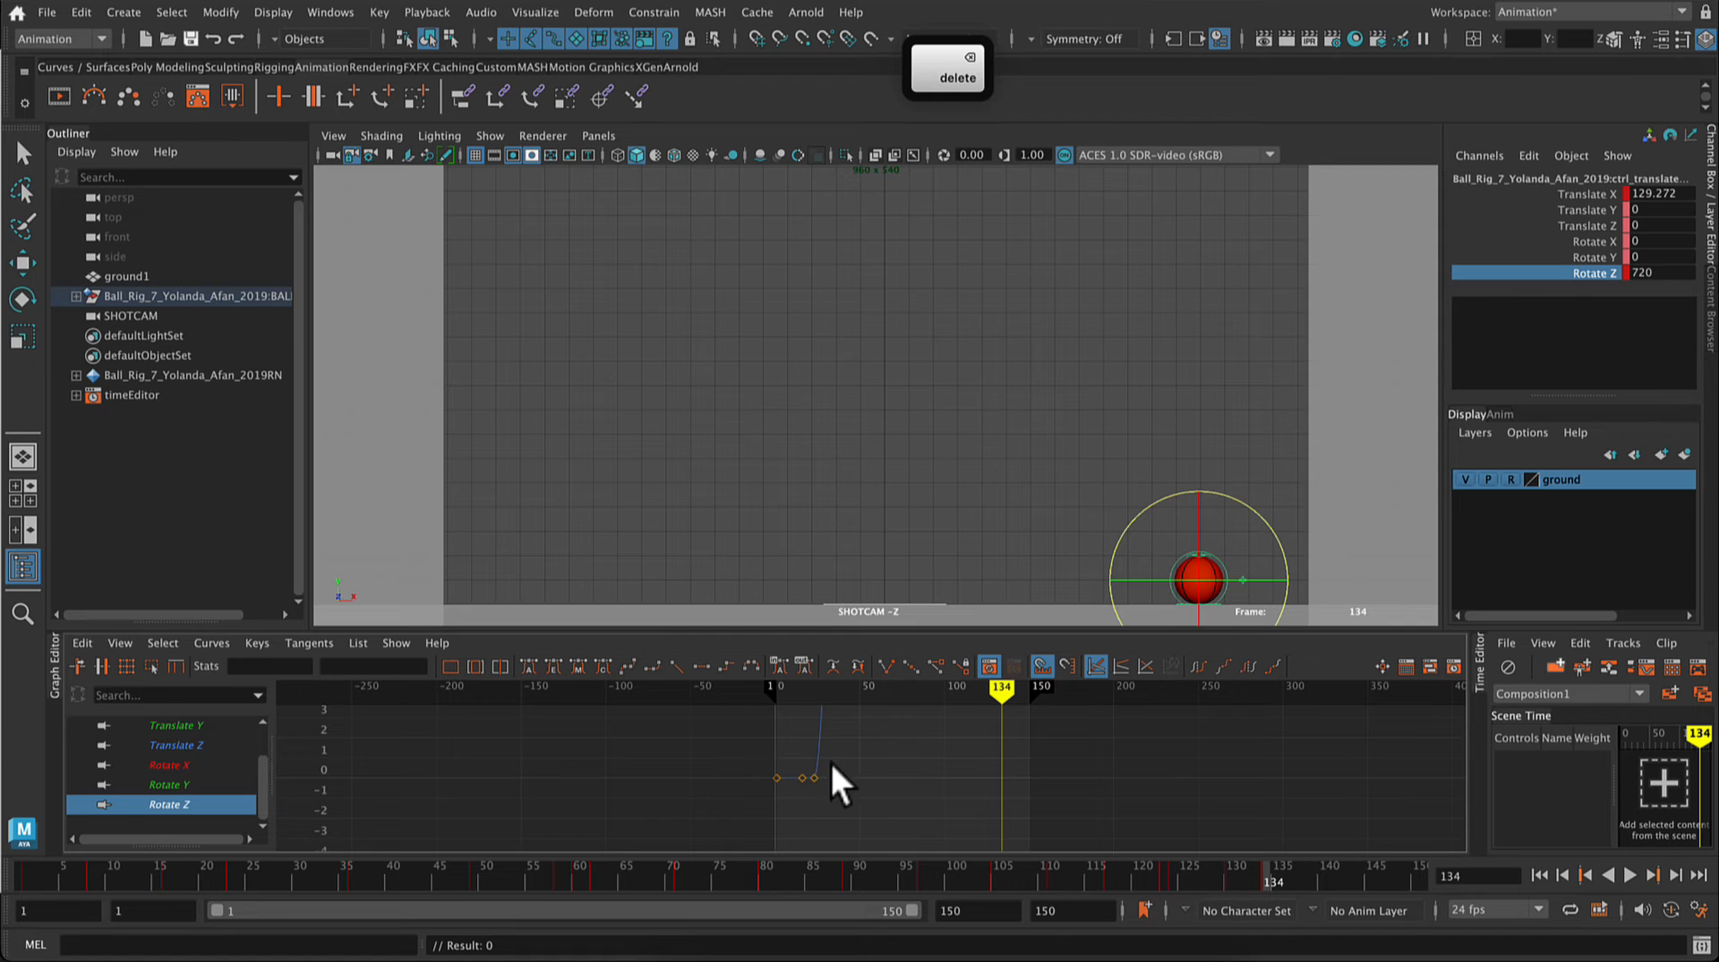
Step: Play back the ball's spin and examine the full Rotate Z curve
{"action": "left_click", "coordinate": [809, 783]}
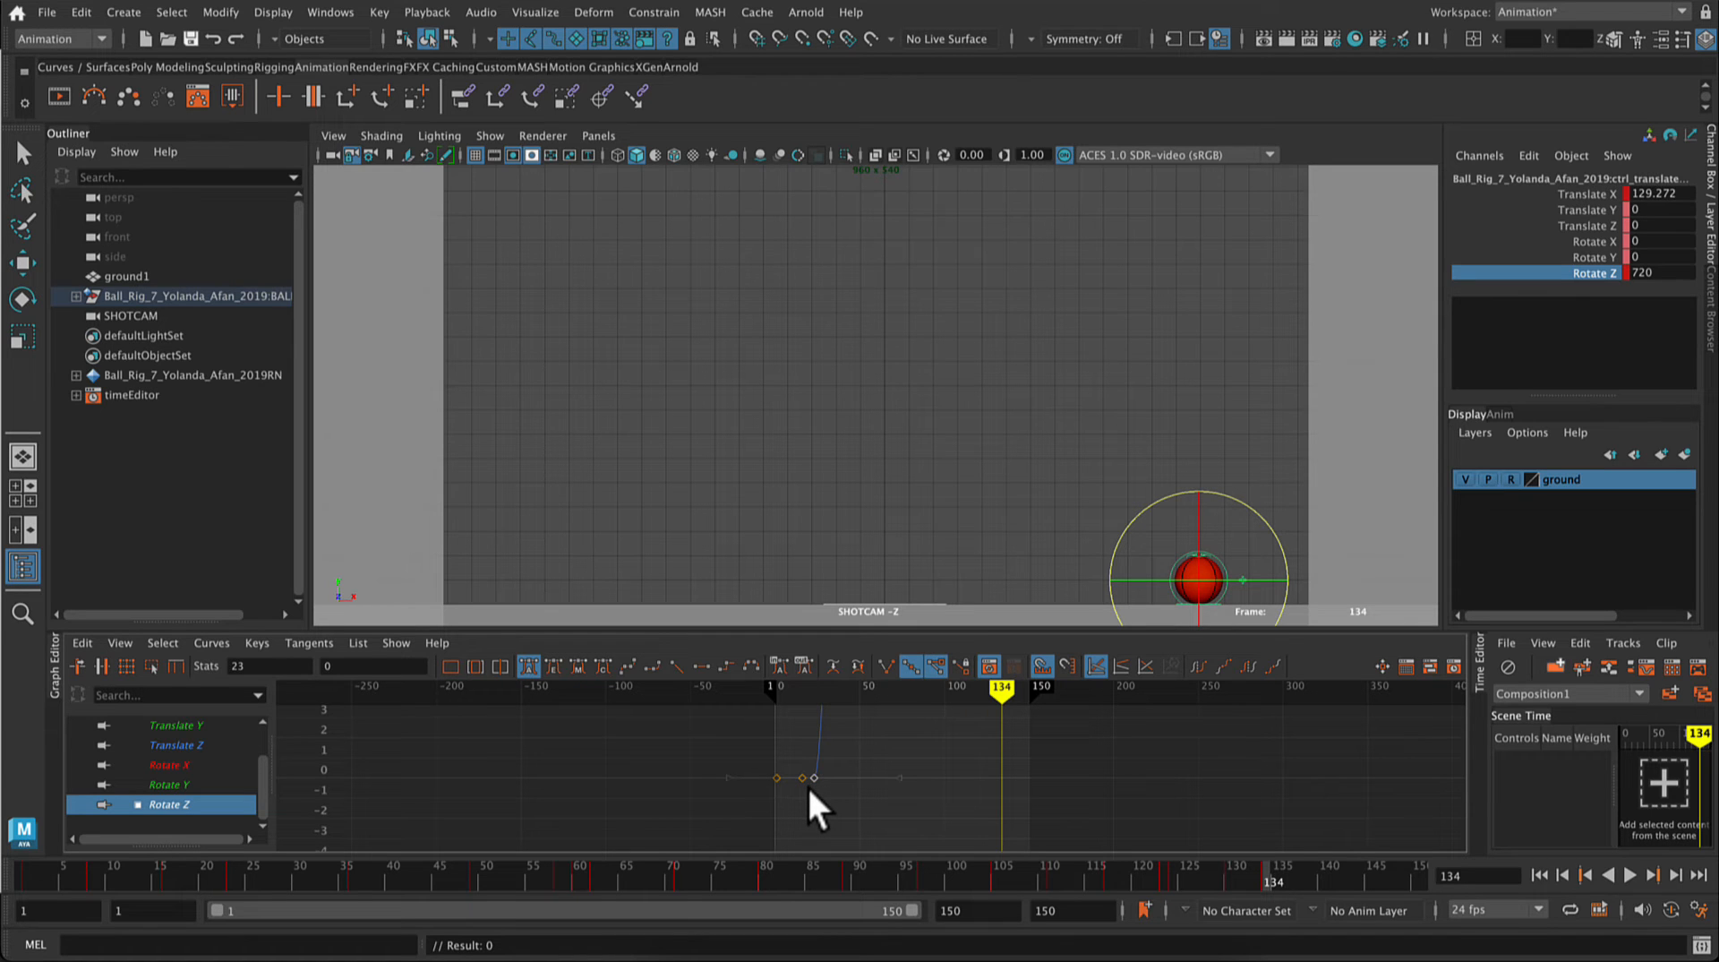
{"action": "left_click", "coordinate": [1624, 873]}
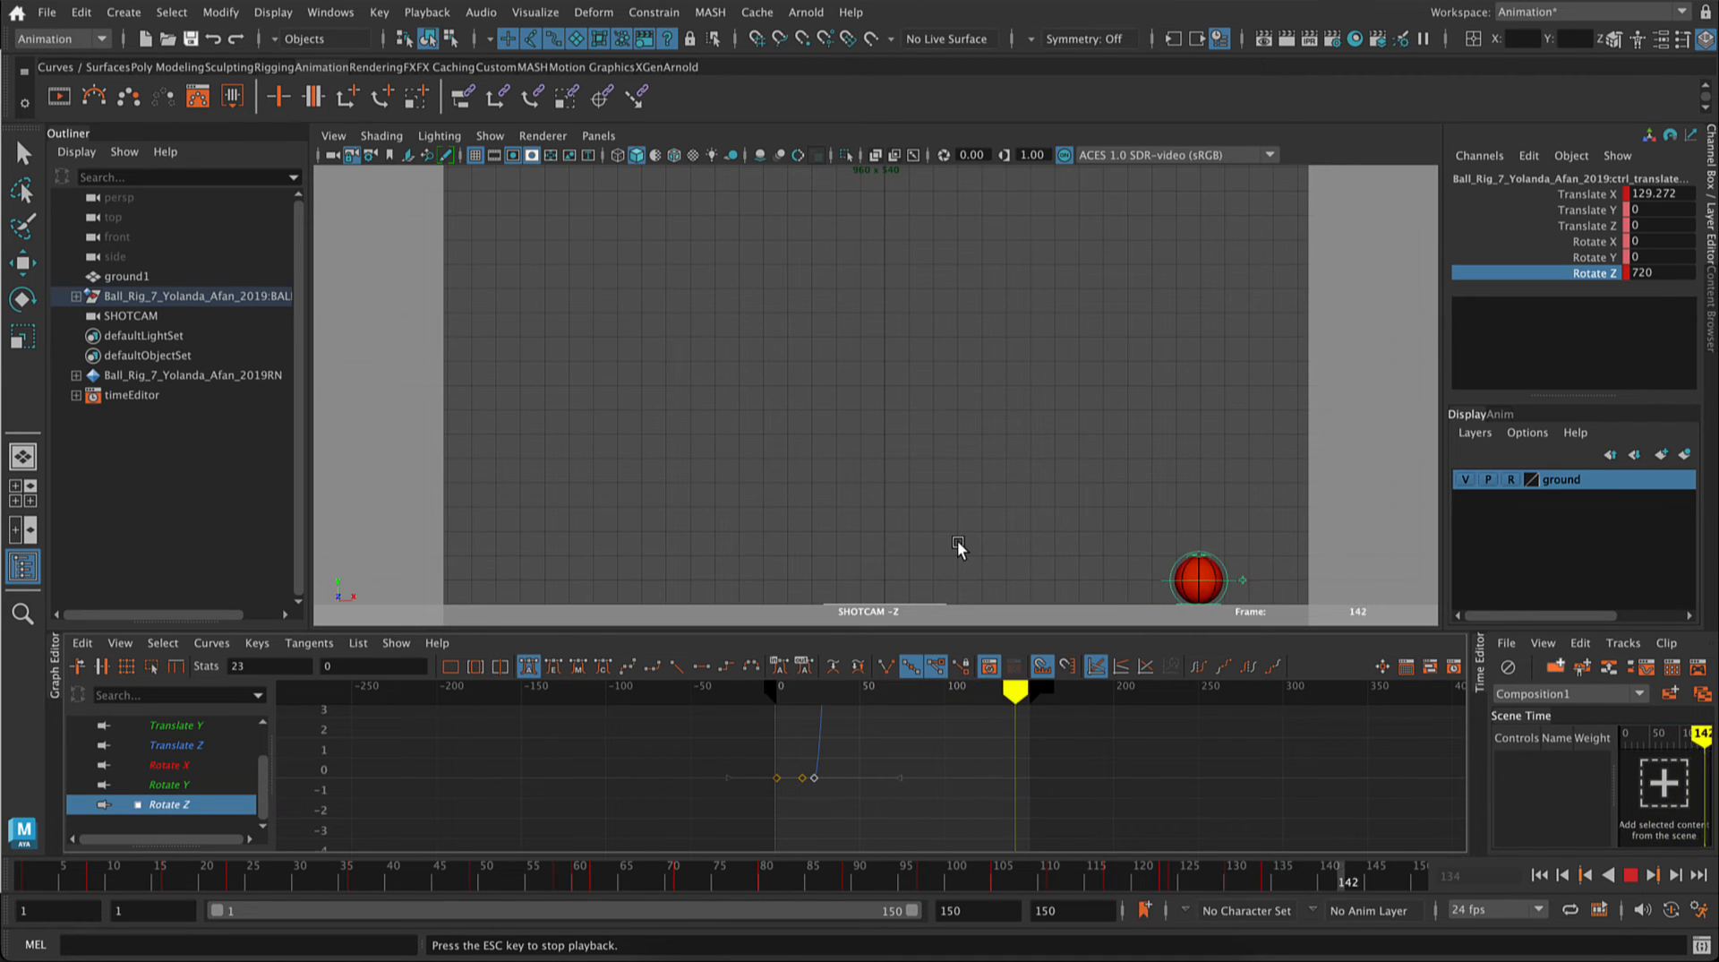
{"action": "left_click", "coordinate": [1632, 874]}
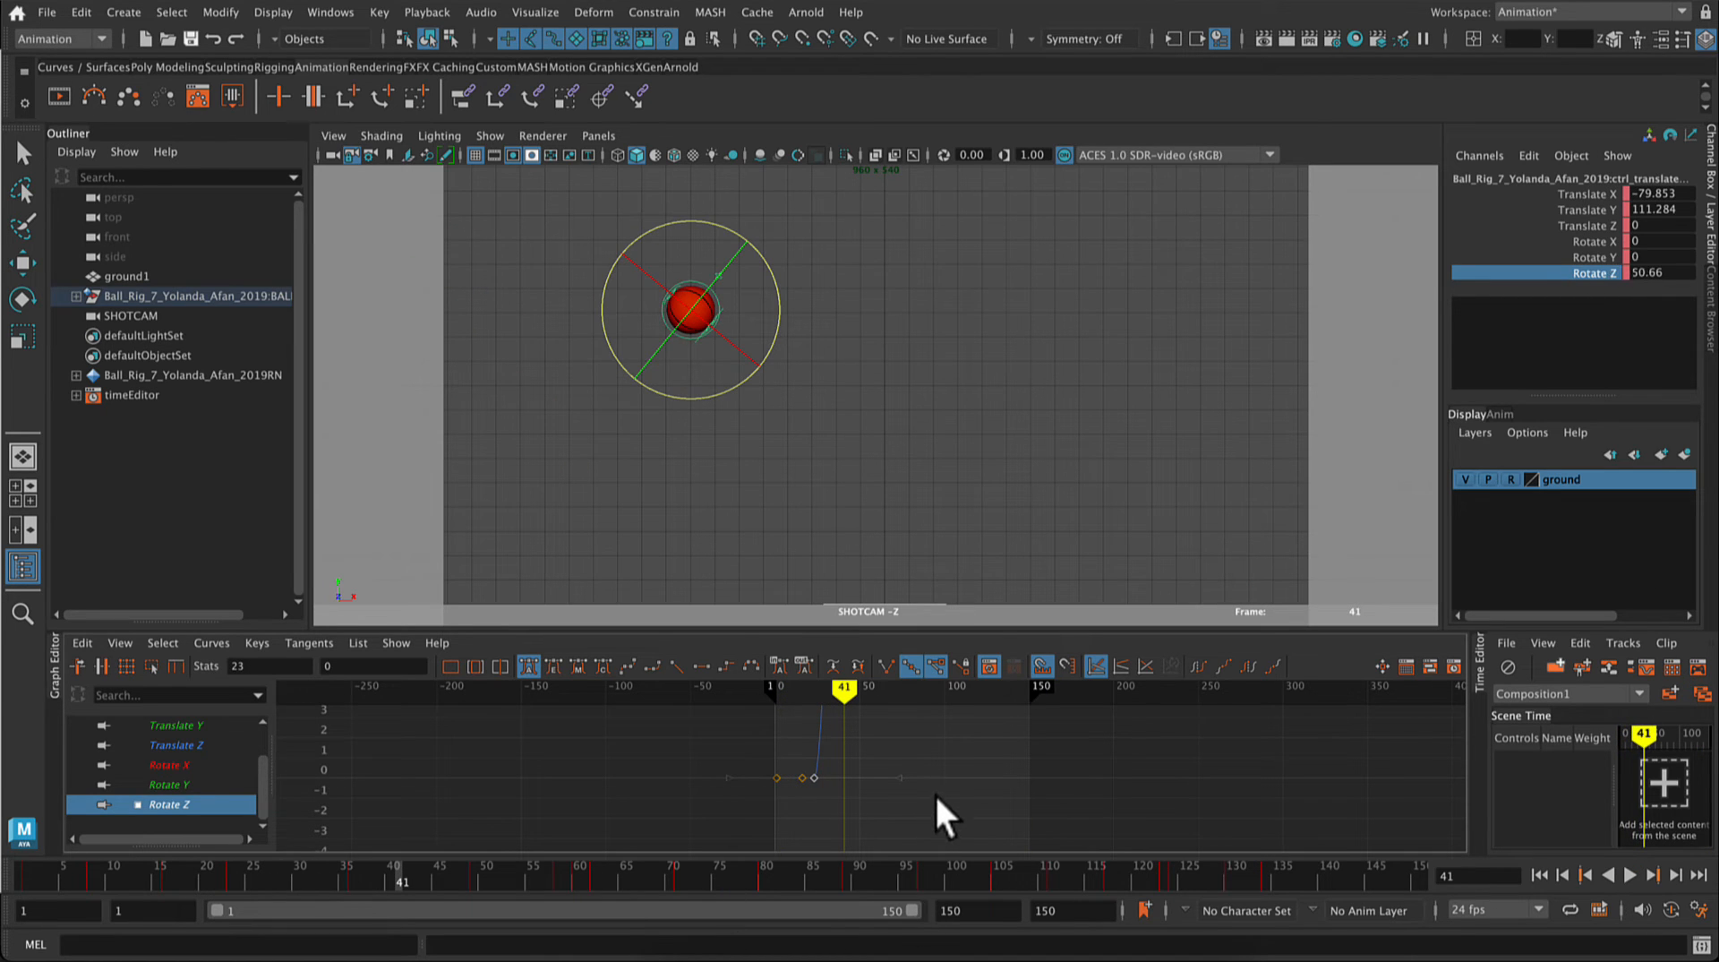
{"action": "key", "text": "a"}
{"action": "key", "text": "f"}
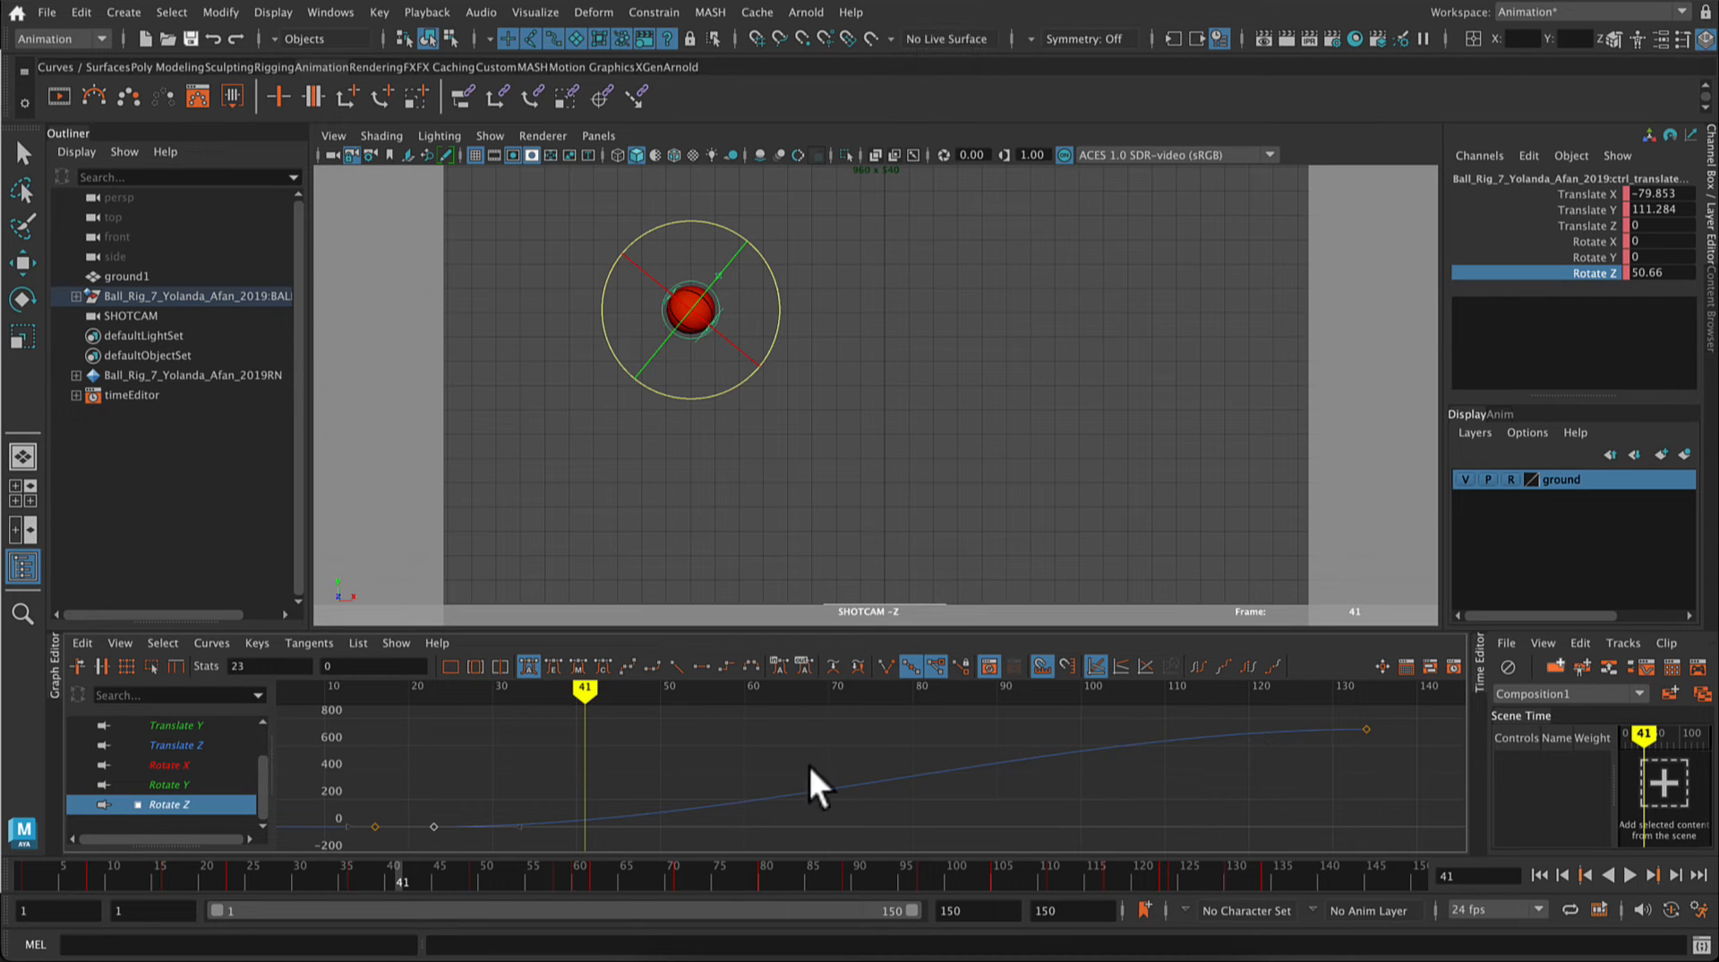
Step: Try a Rotate Z value of -720 at frame 134 without keying it, and play back the spin
{"action": "left_click", "coordinate": [1272, 882]}
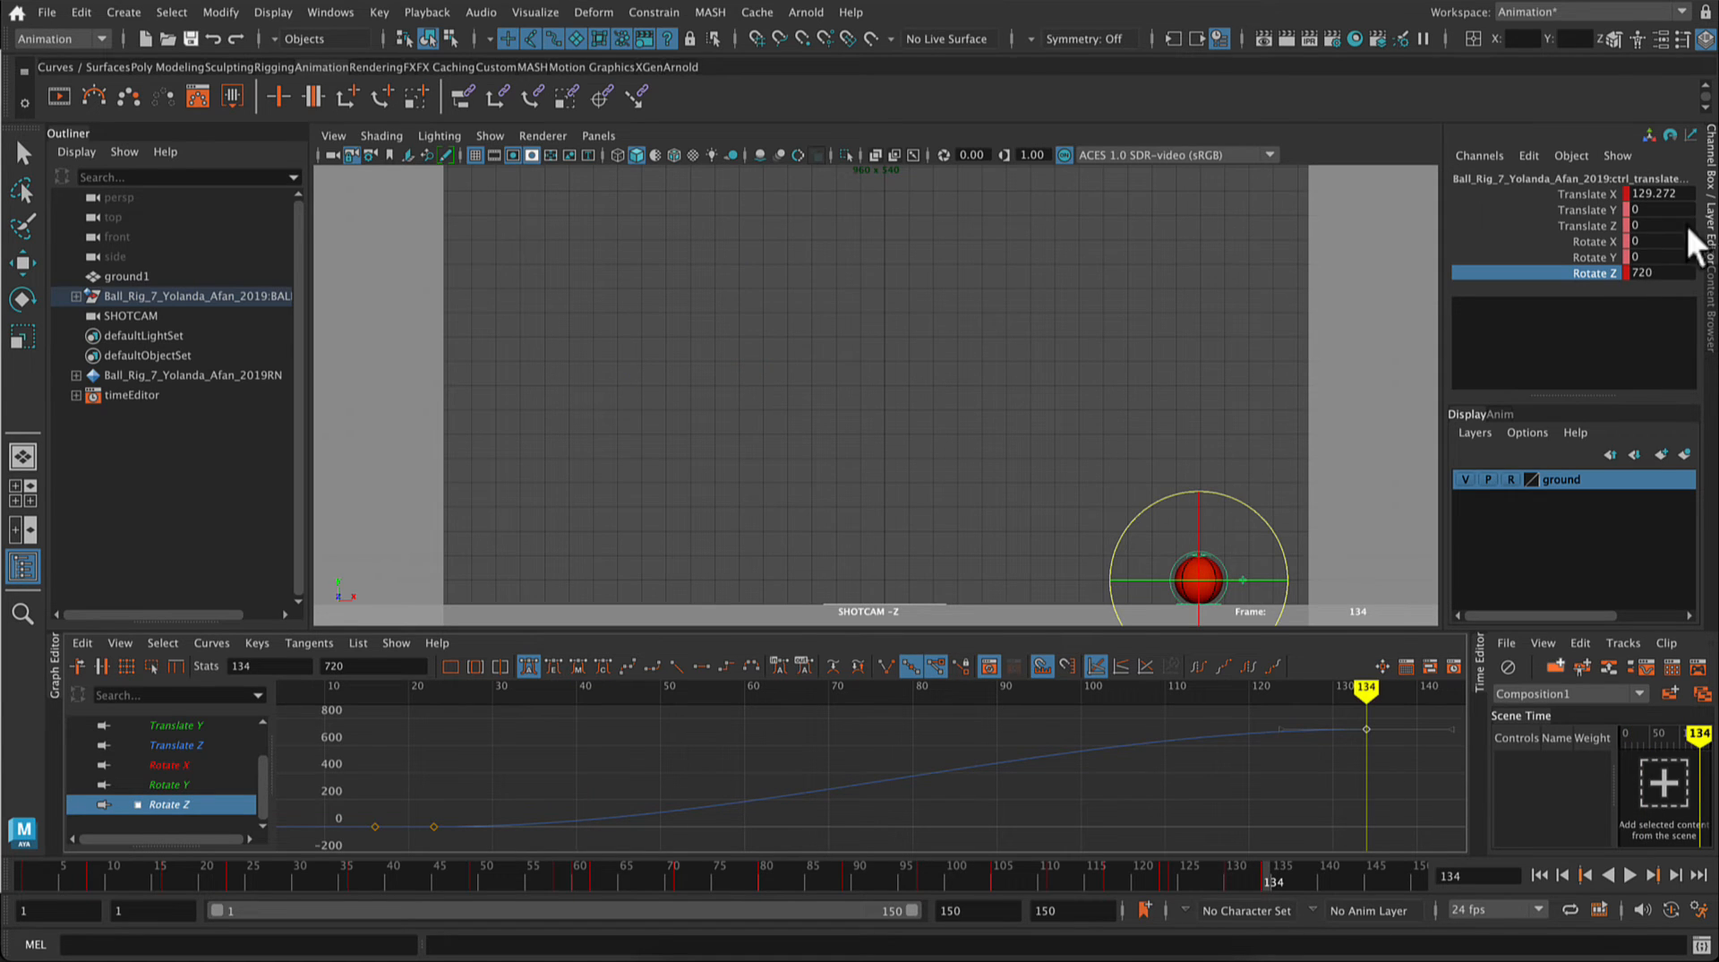
{"action": "left_click", "coordinate": [1654, 270]}
{"action": "type", "text": "-"}
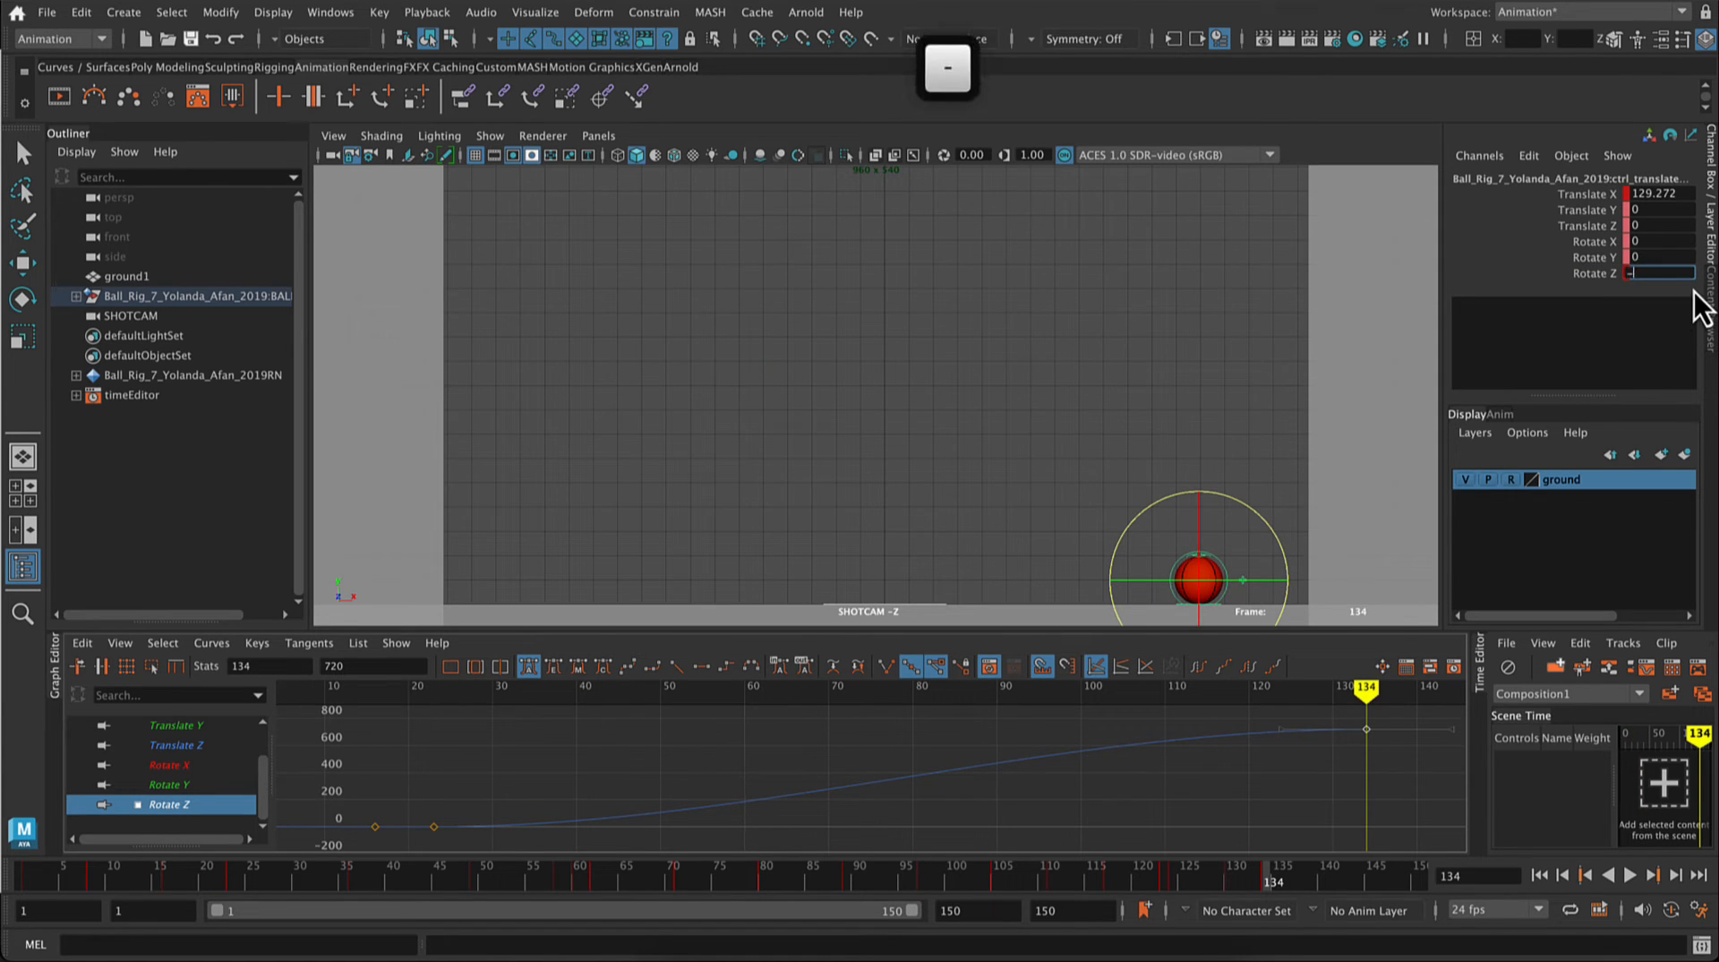
{"action": "type", "text": "720"}
{"action": "key", "text": "Return"}
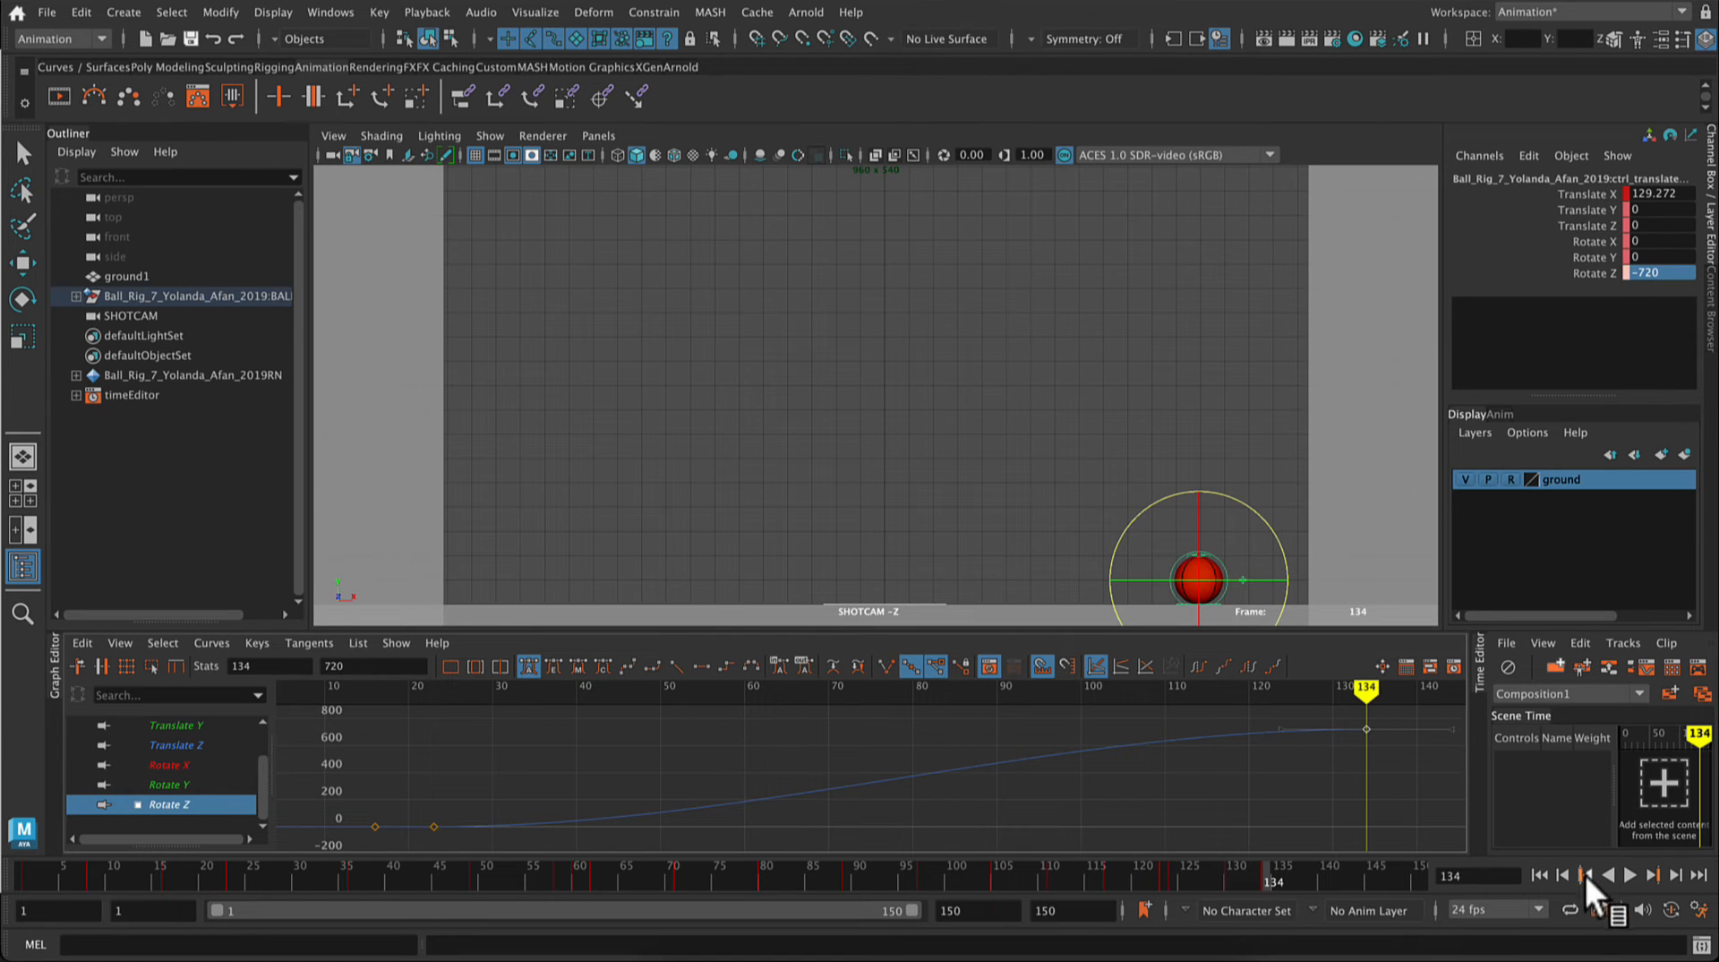
{"action": "left_click", "coordinate": [1629, 876]}
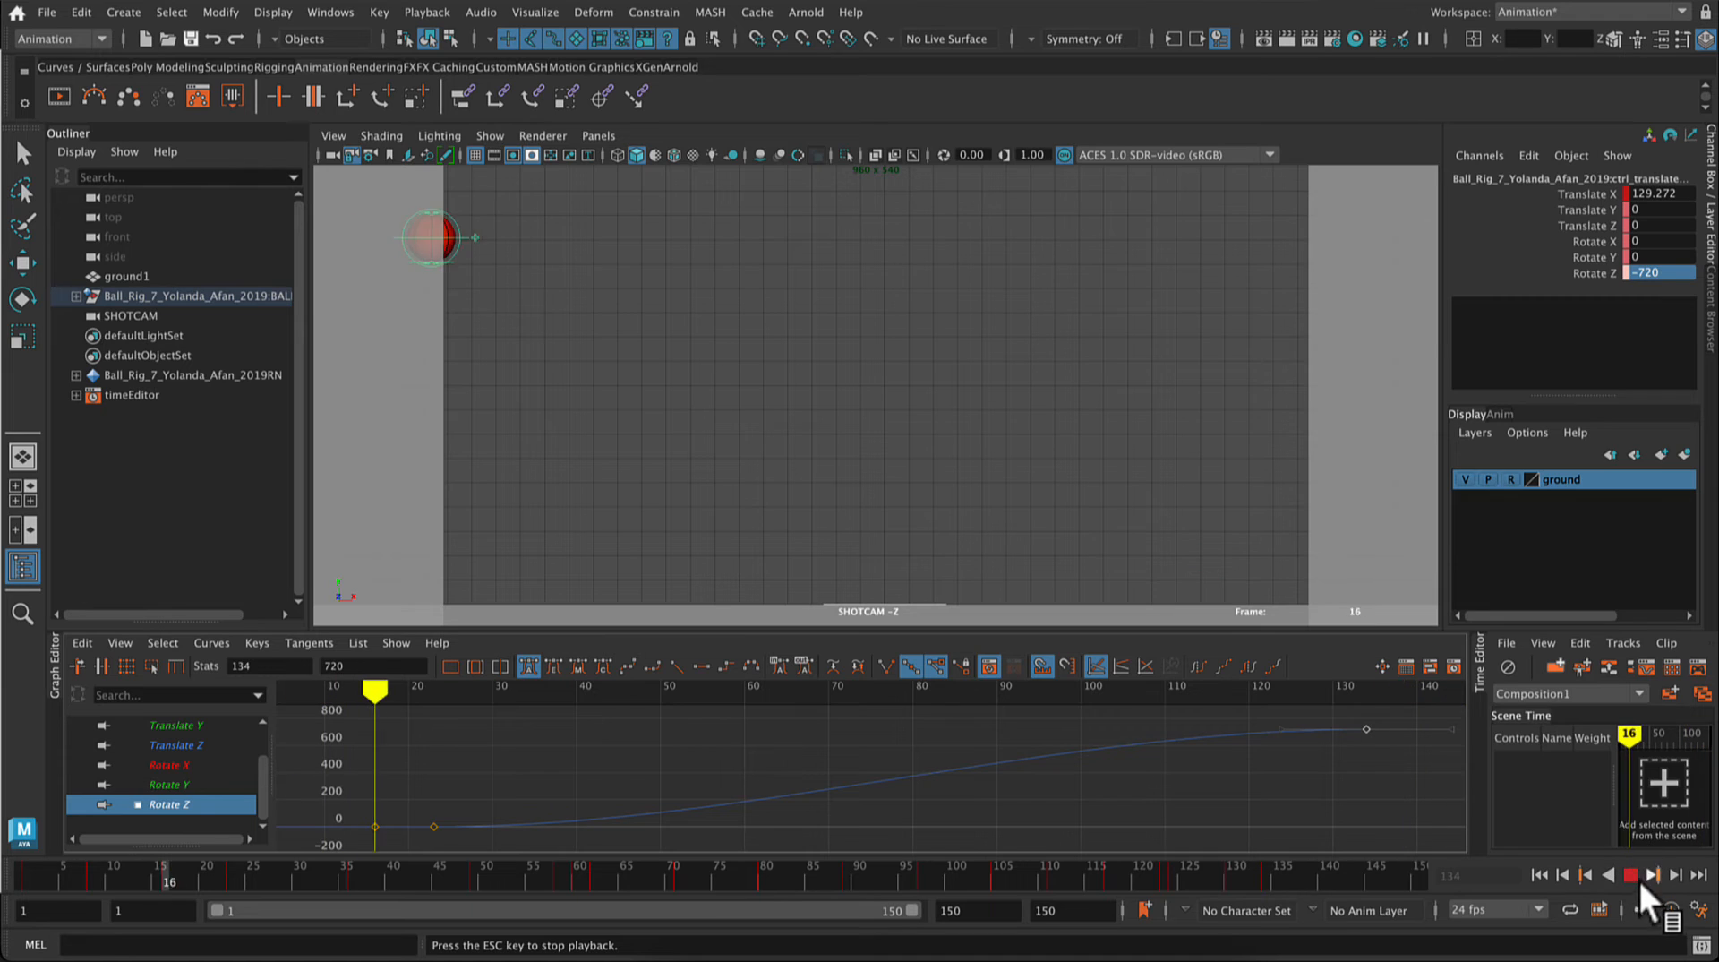
{"action": "left_click", "coordinate": [1634, 874]}
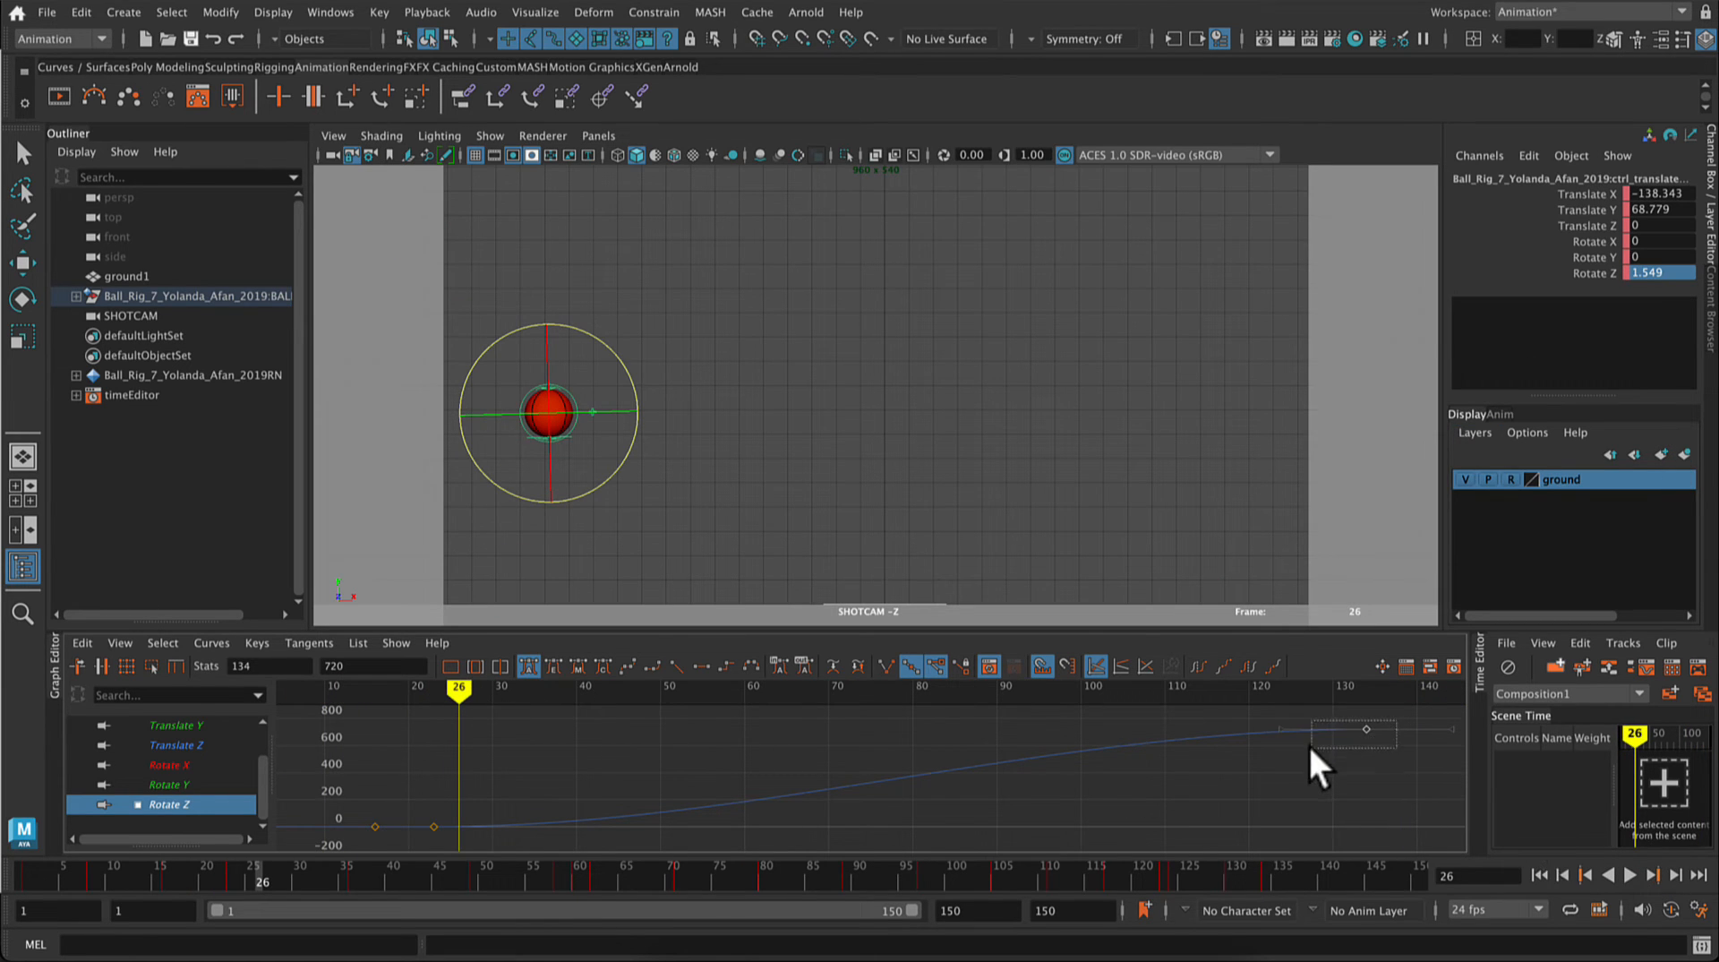
Step: Set the ball's Rotate Z to -720 on frame 134, key that channel, and play back the roll
{"action": "left_click_drag", "start_coordinate": [1307, 743], "coordinate": [1310, 744]}
{"action": "key", "text": "e"}
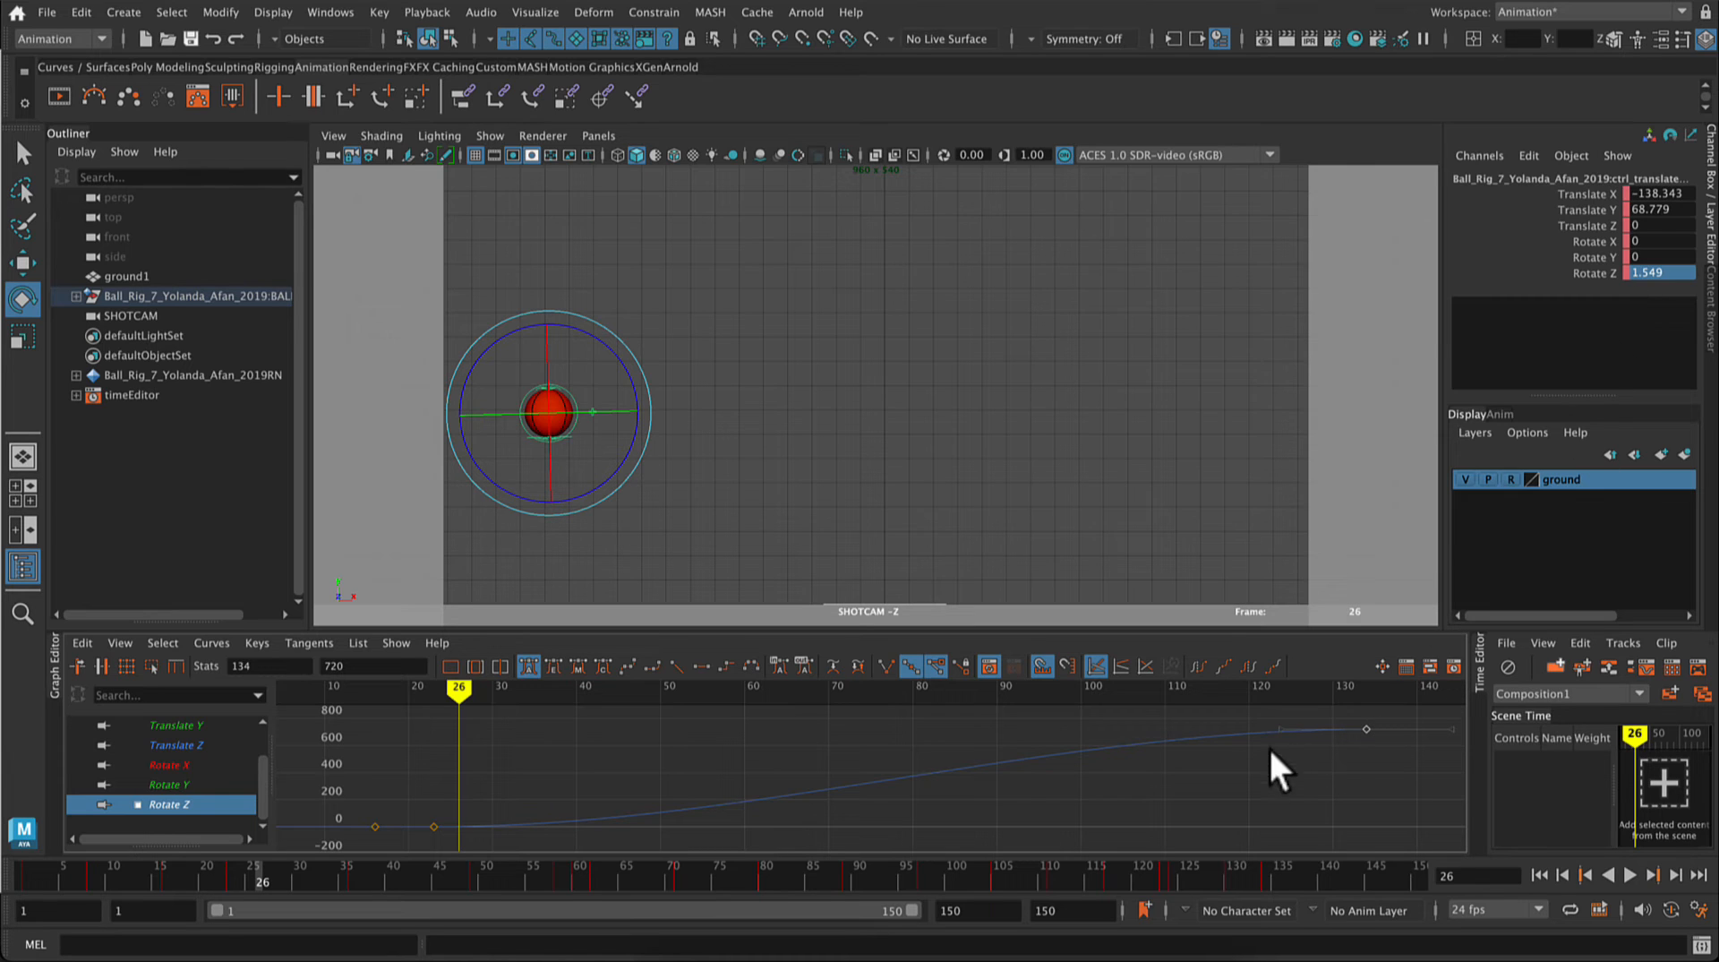
{"action": "left_click", "coordinate": [1267, 876]}
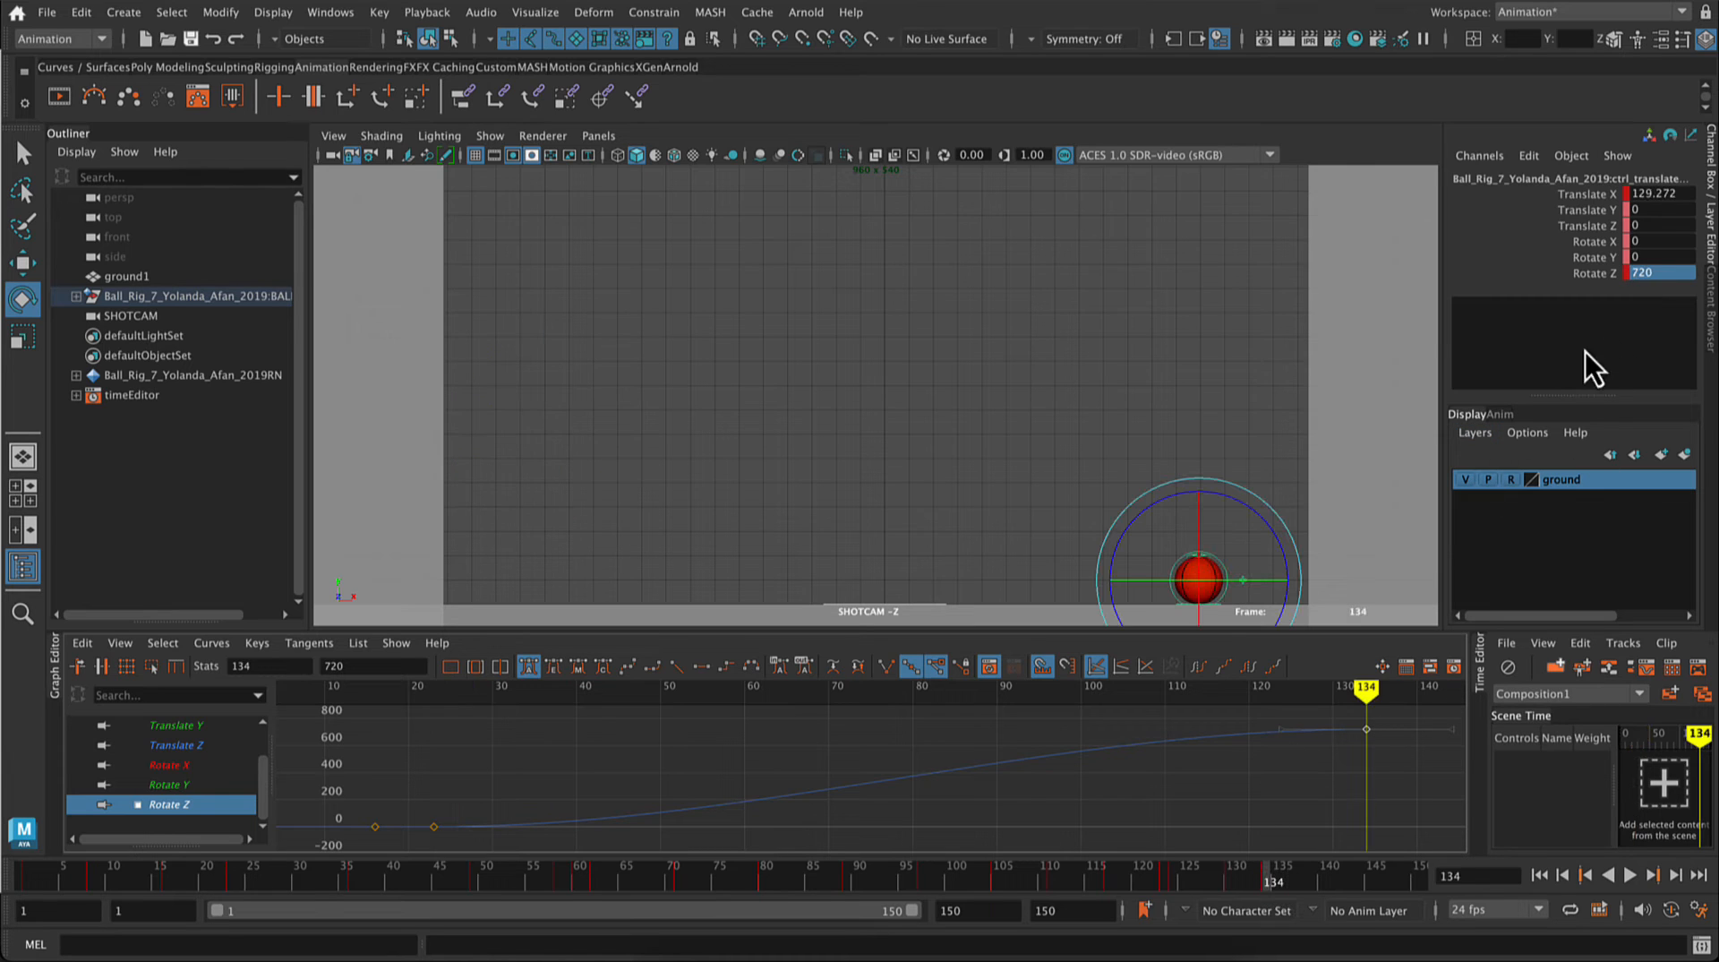
{"action": "double_click", "coordinate": [1678, 271]}
{"action": "type", "text": "-"}
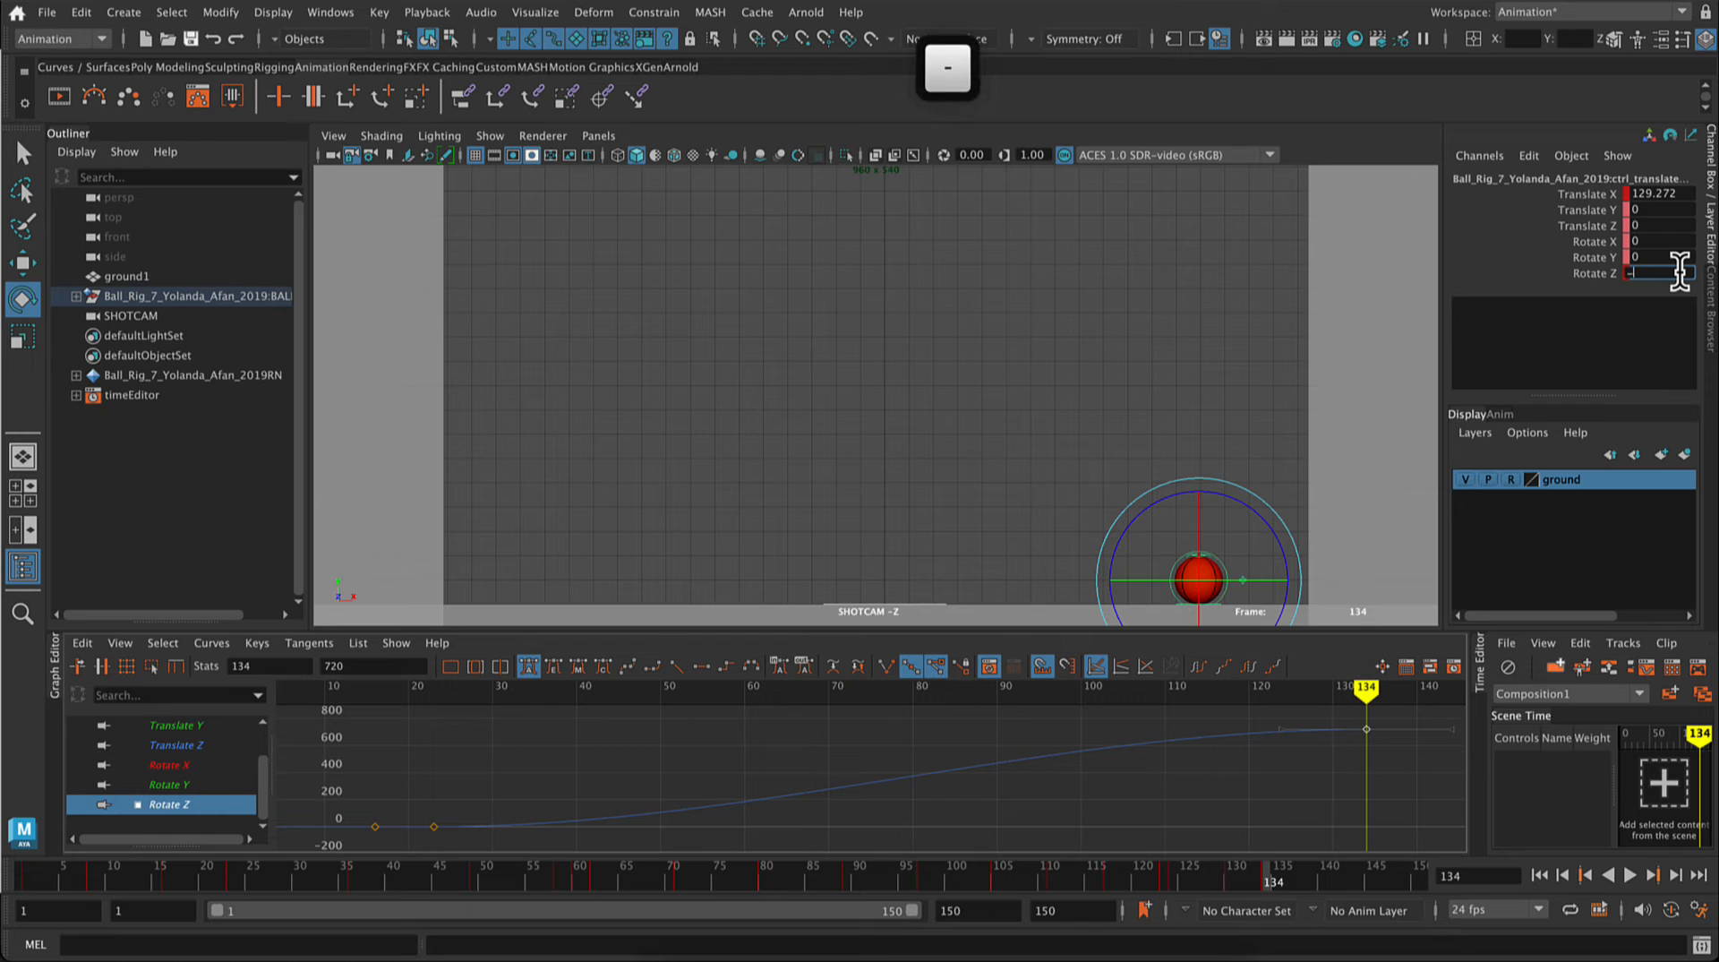
{"action": "type", "text": "720"}
{"action": "key", "text": "Return"}
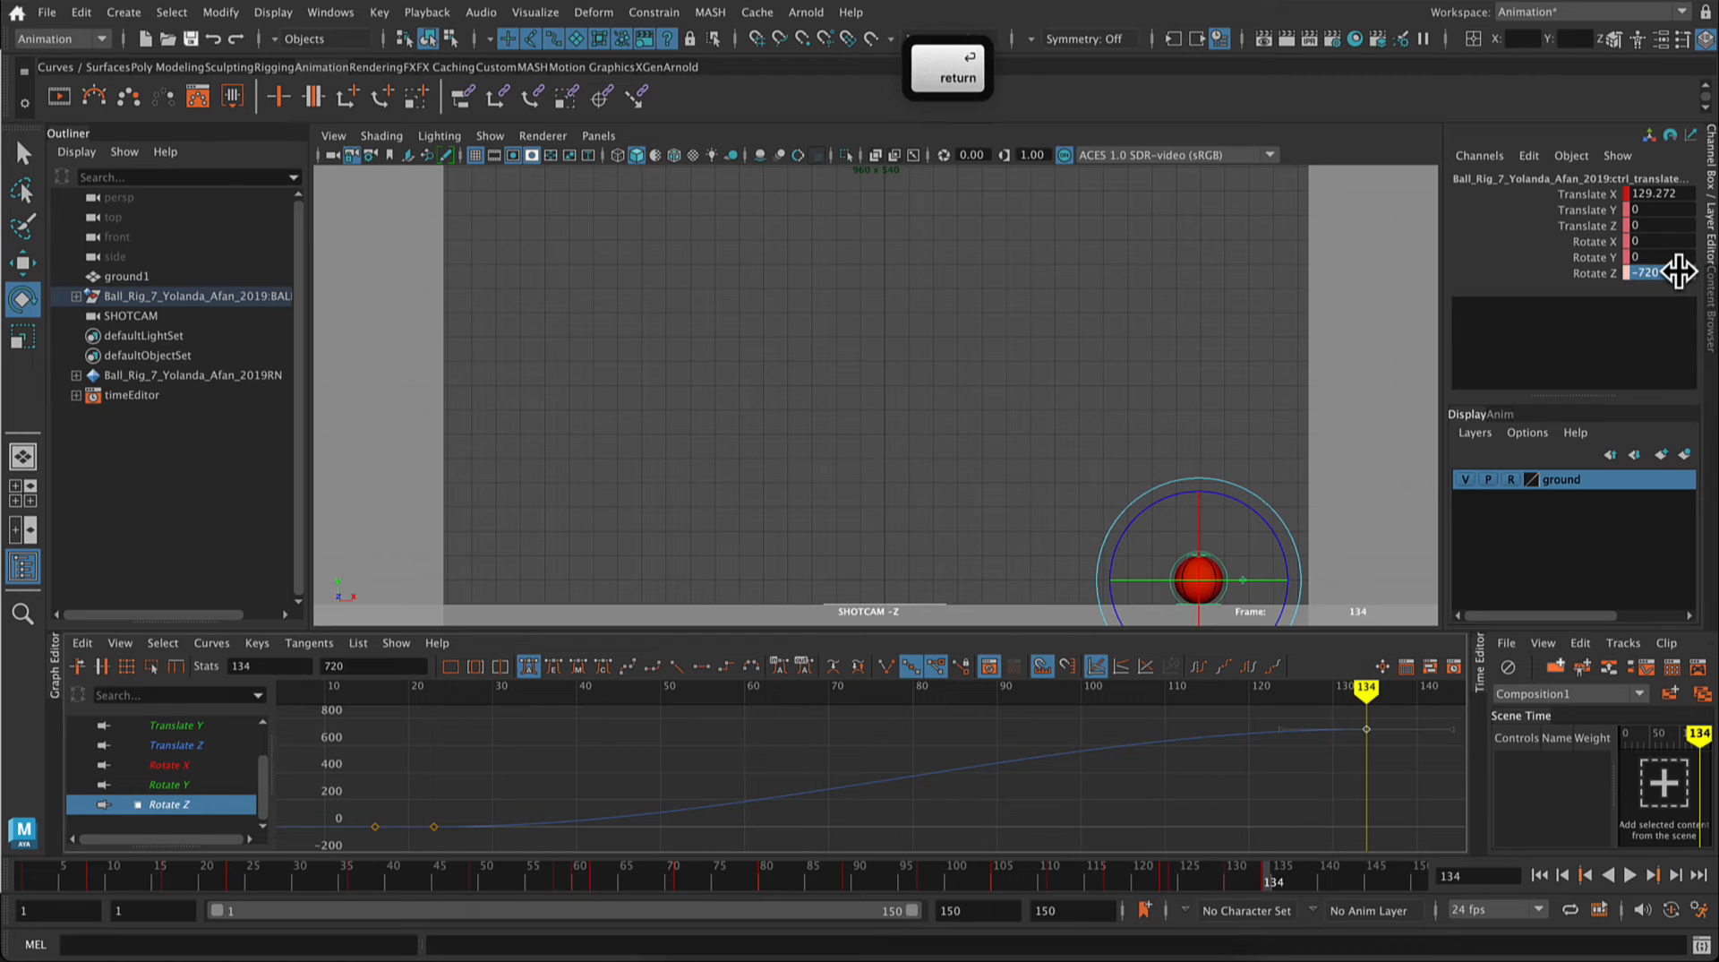
{"action": "right_click", "coordinate": [1605, 273]}
{"action": "left_click", "coordinate": [1564, 274]}
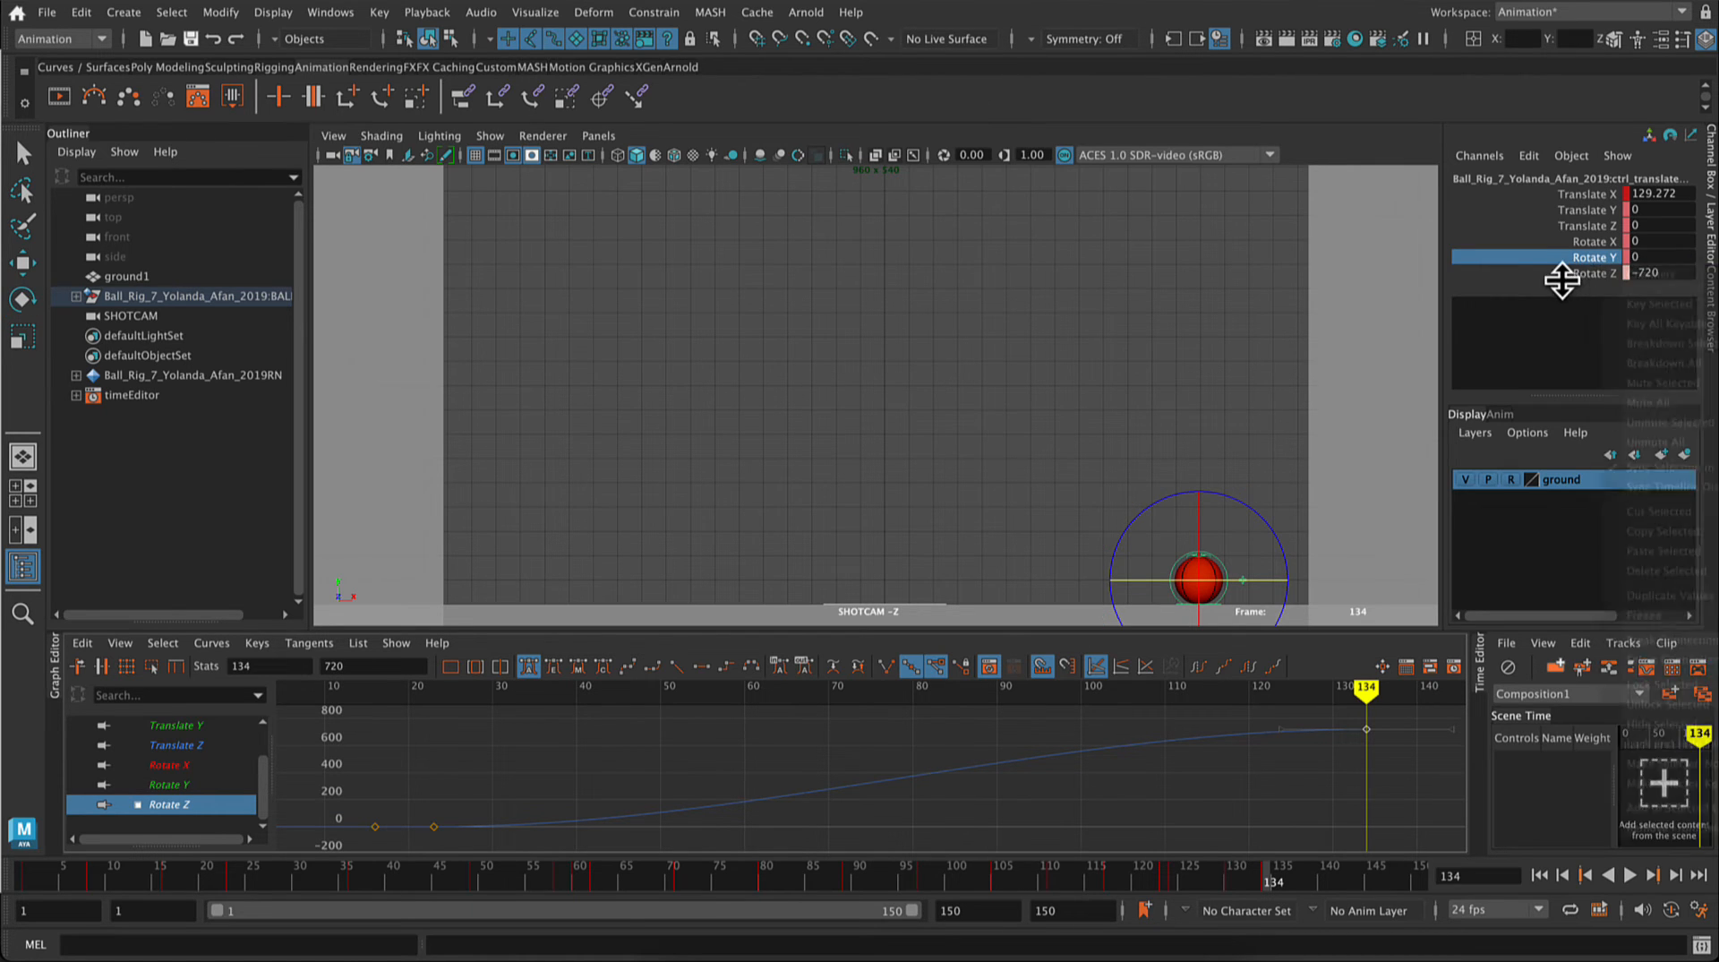
{"action": "right_click", "coordinate": [1583, 277]}
{"action": "left_click", "coordinate": [1631, 316]}
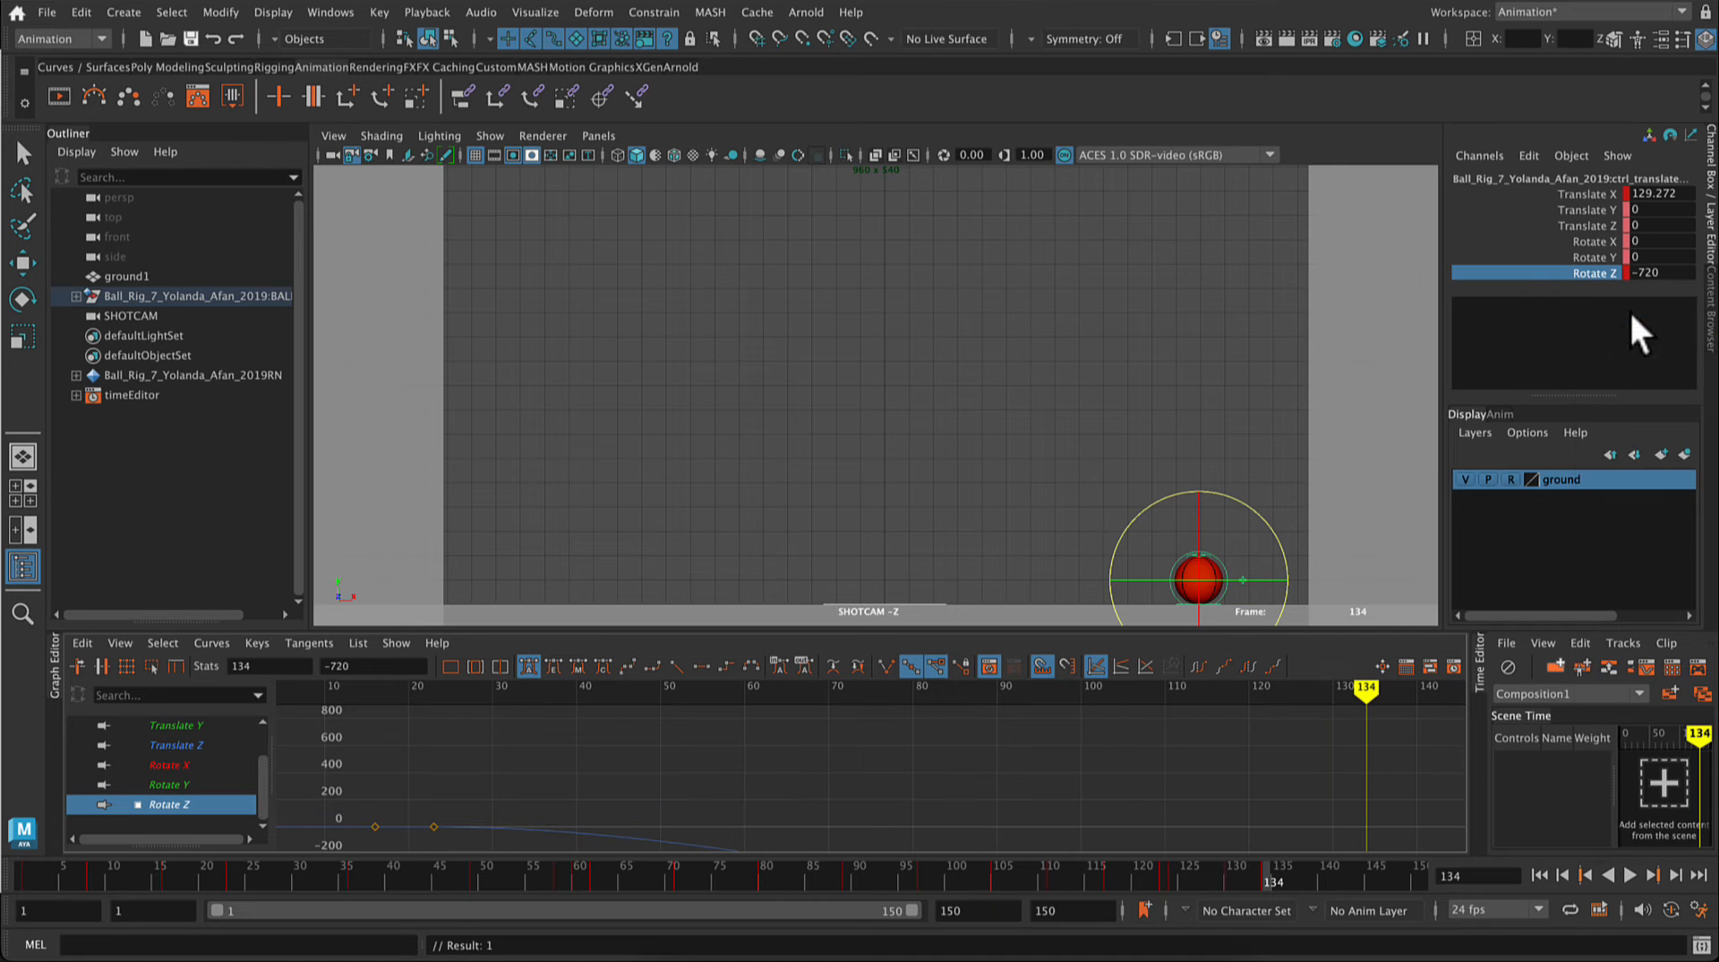
{"action": "left_click", "coordinate": [1631, 876]}
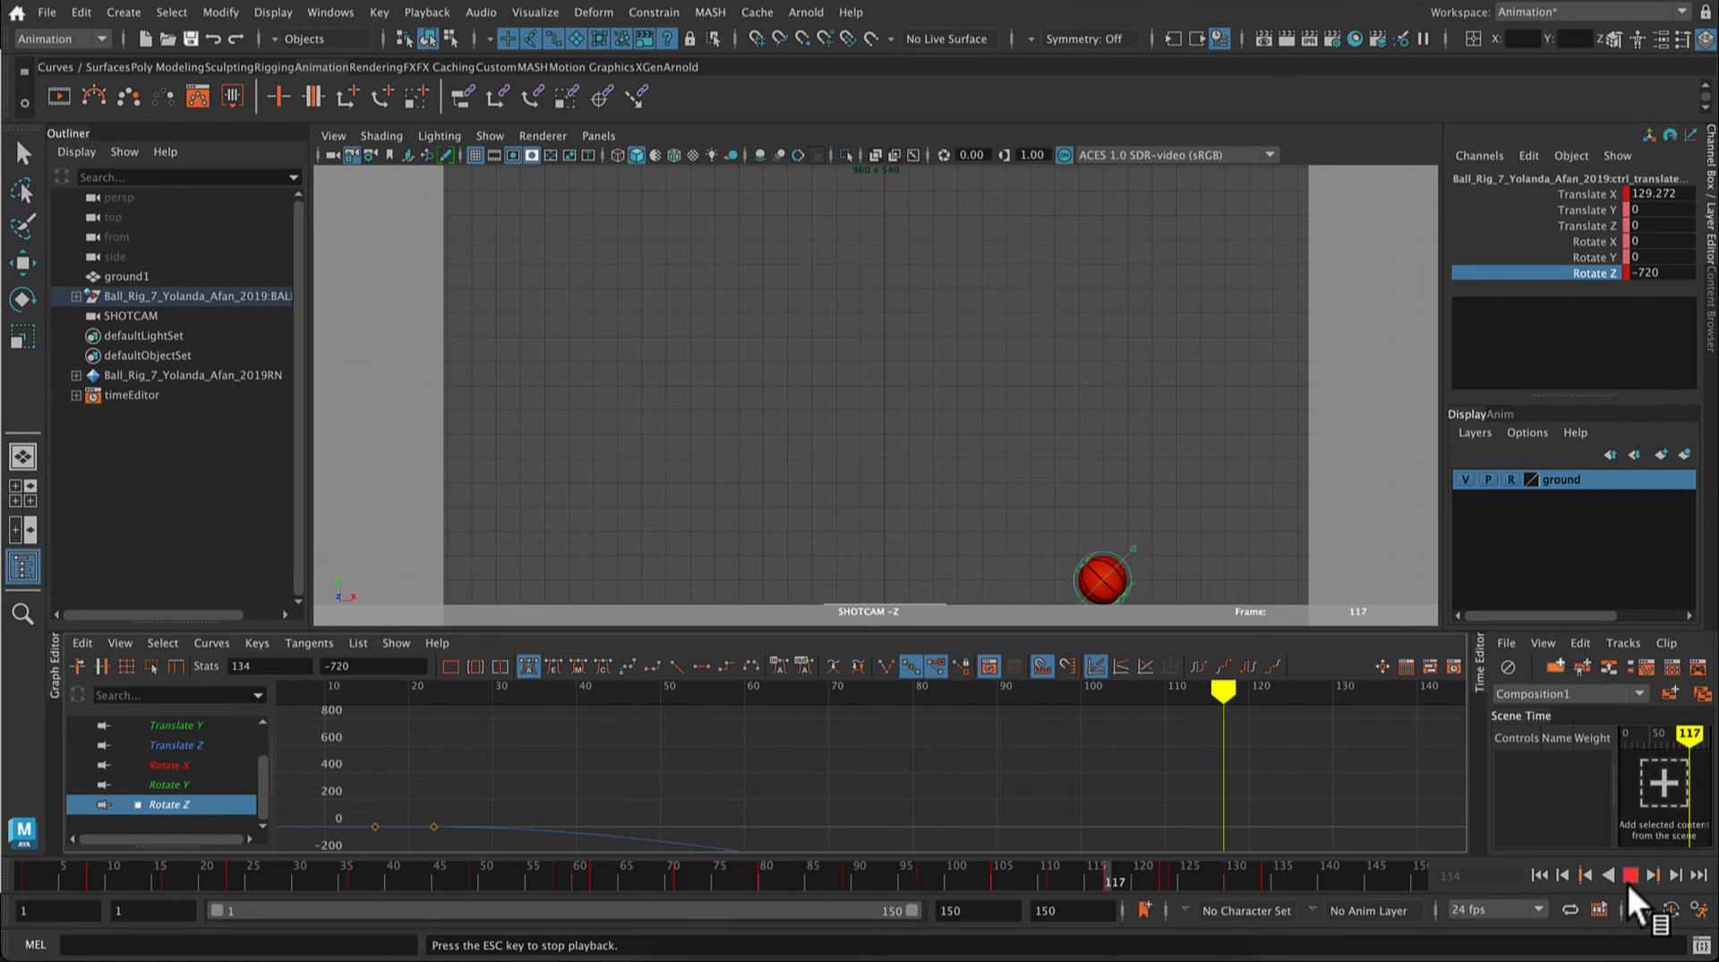
{"action": "left_click", "coordinate": [1629, 874]}
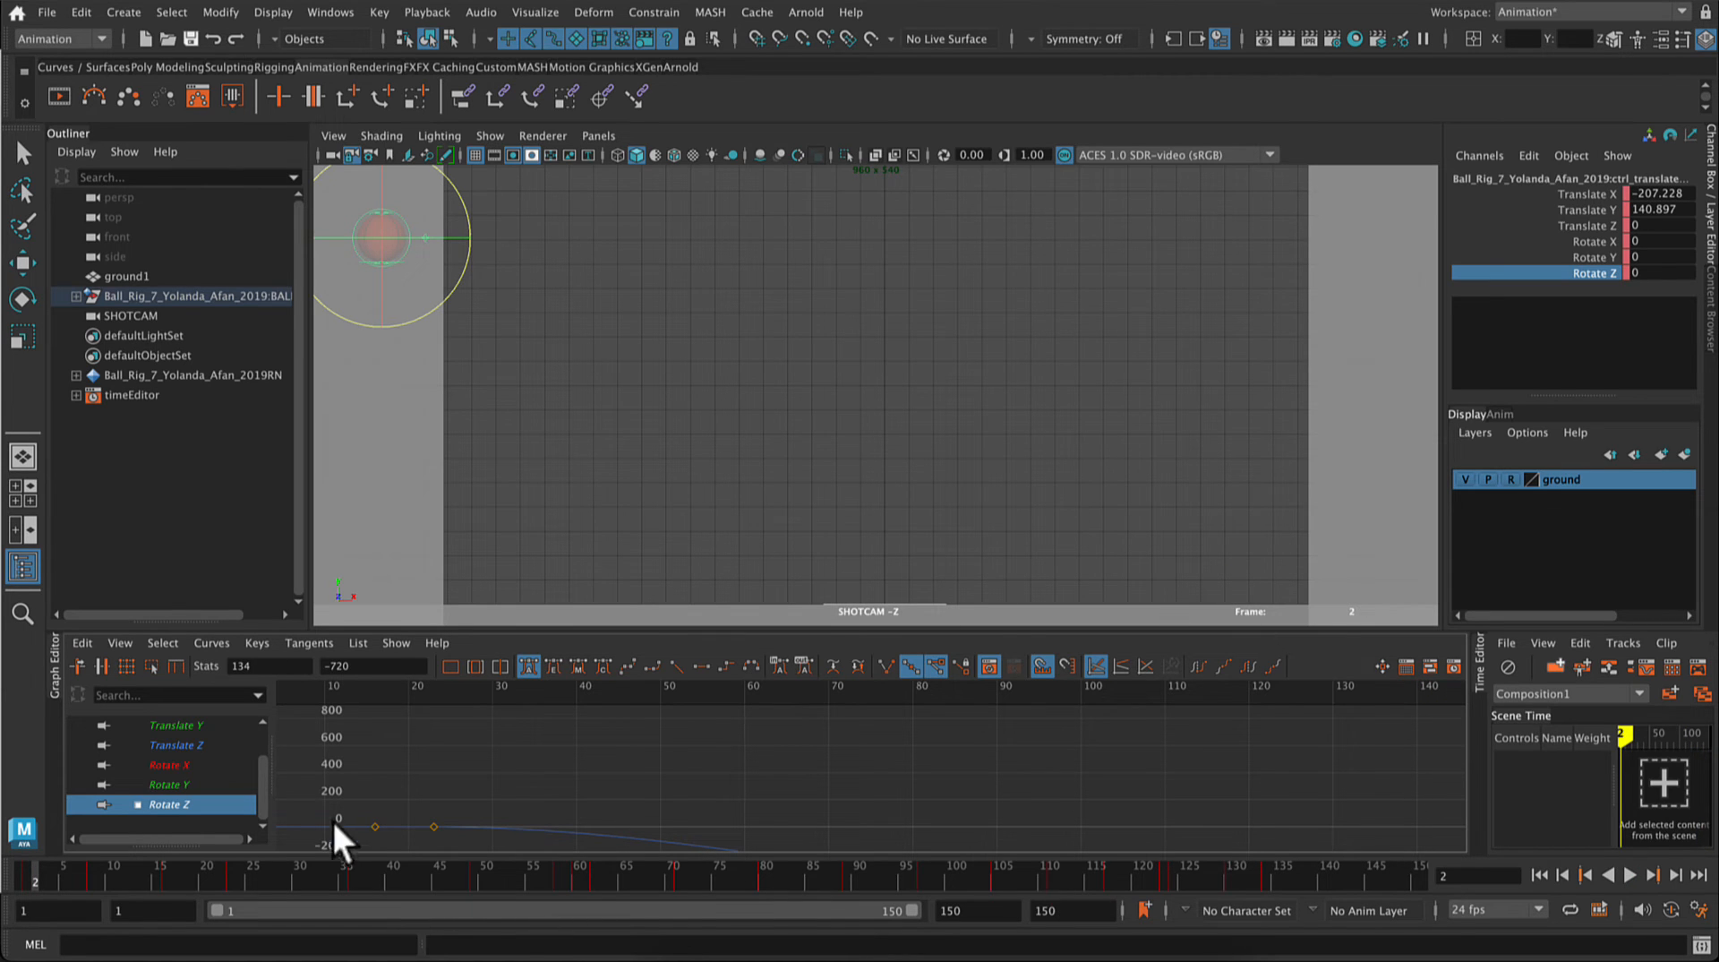
Step: Lower the last three Translate X keys together, bringing the frame 134 key to about 111.8
{"action": "scroll", "coordinate": [208, 749], "scroll_direction": "up", "scroll_amount": 1}
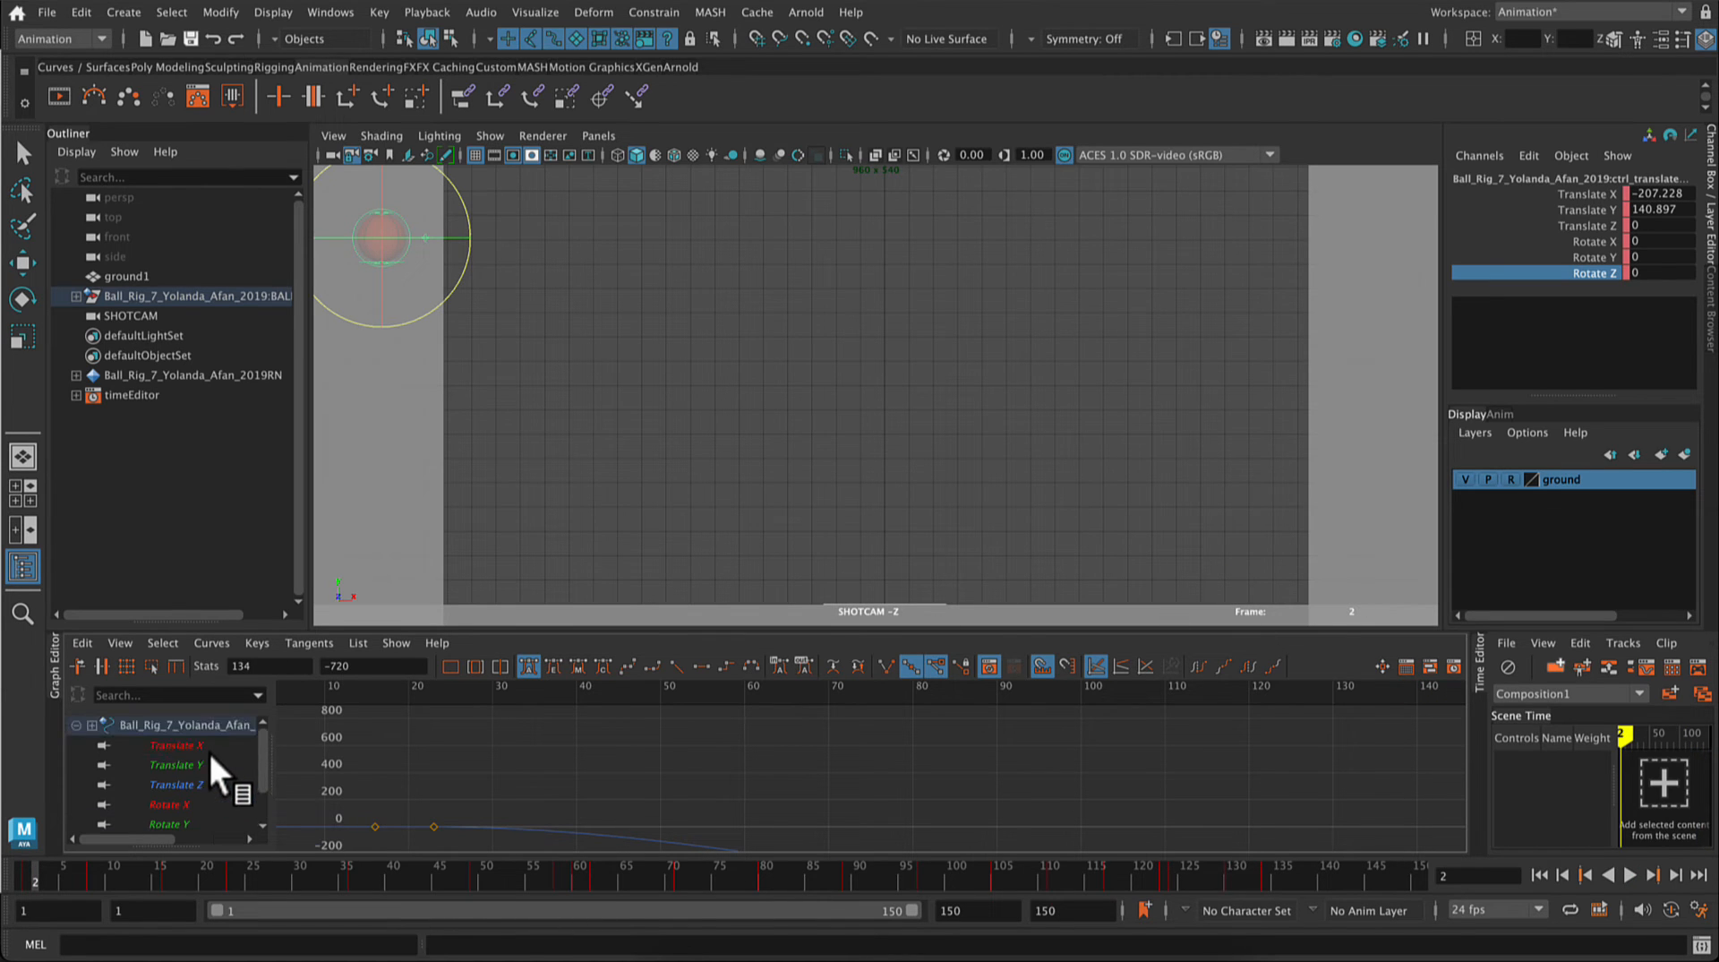
{"action": "left_click", "coordinate": [208, 749]}
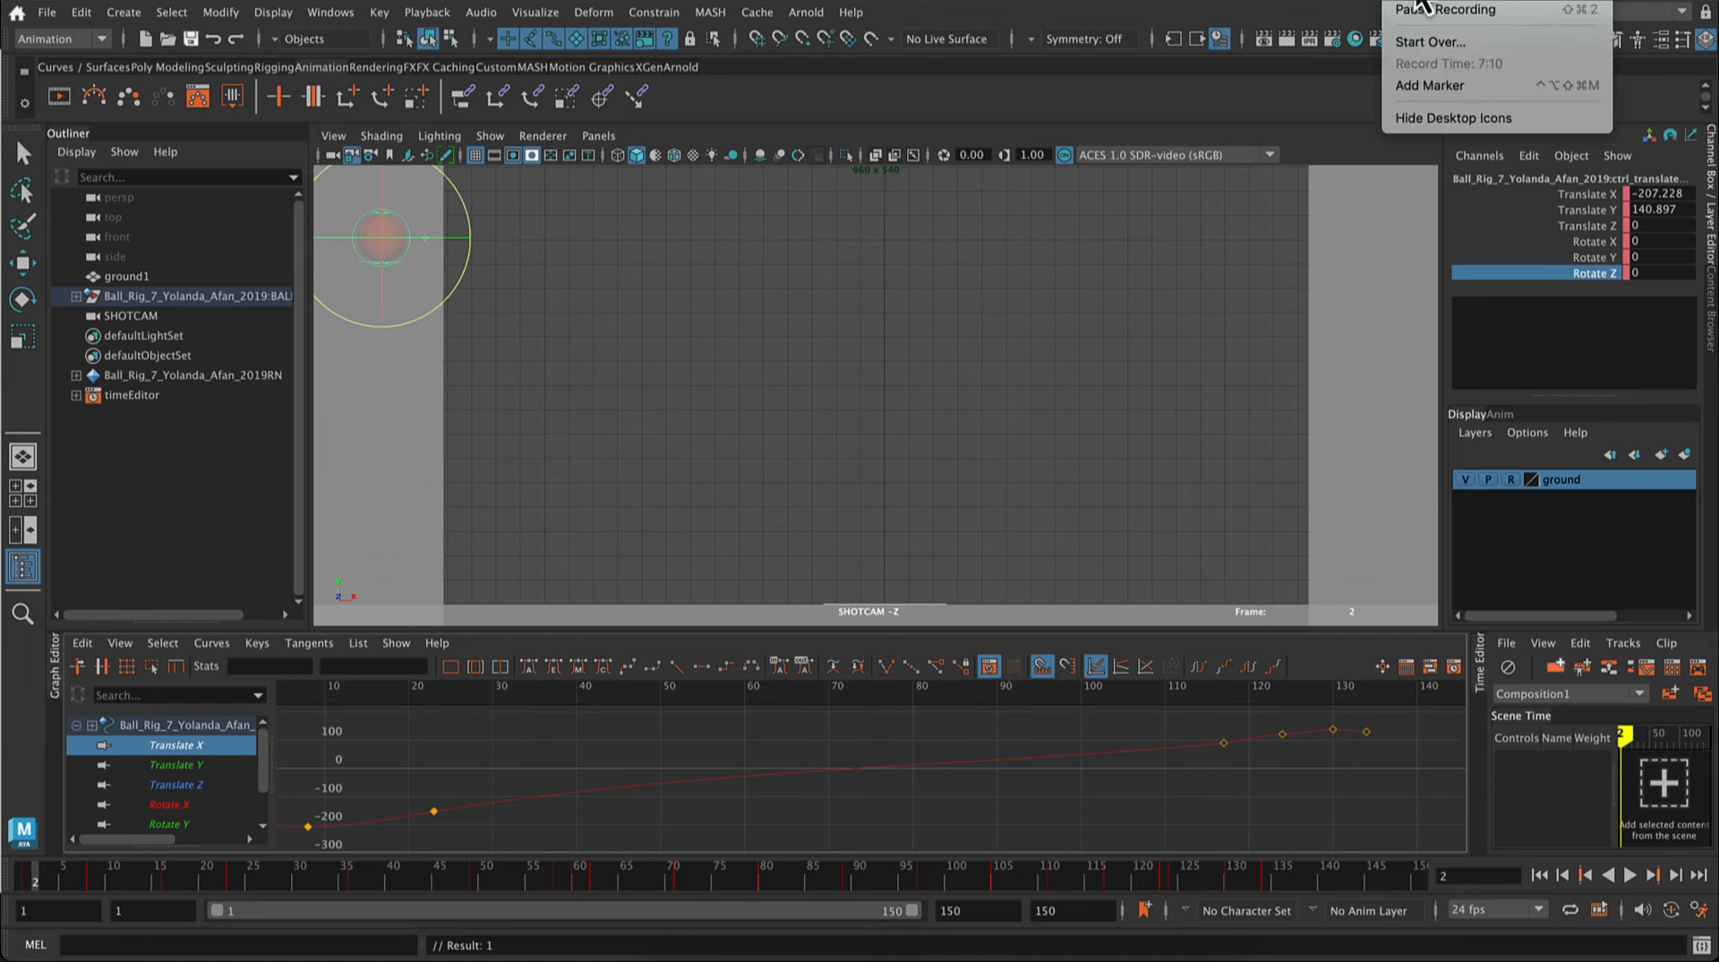
{"action": "left_click_drag", "start_coordinate": [819, 870], "coordinate": [1108, 875]}
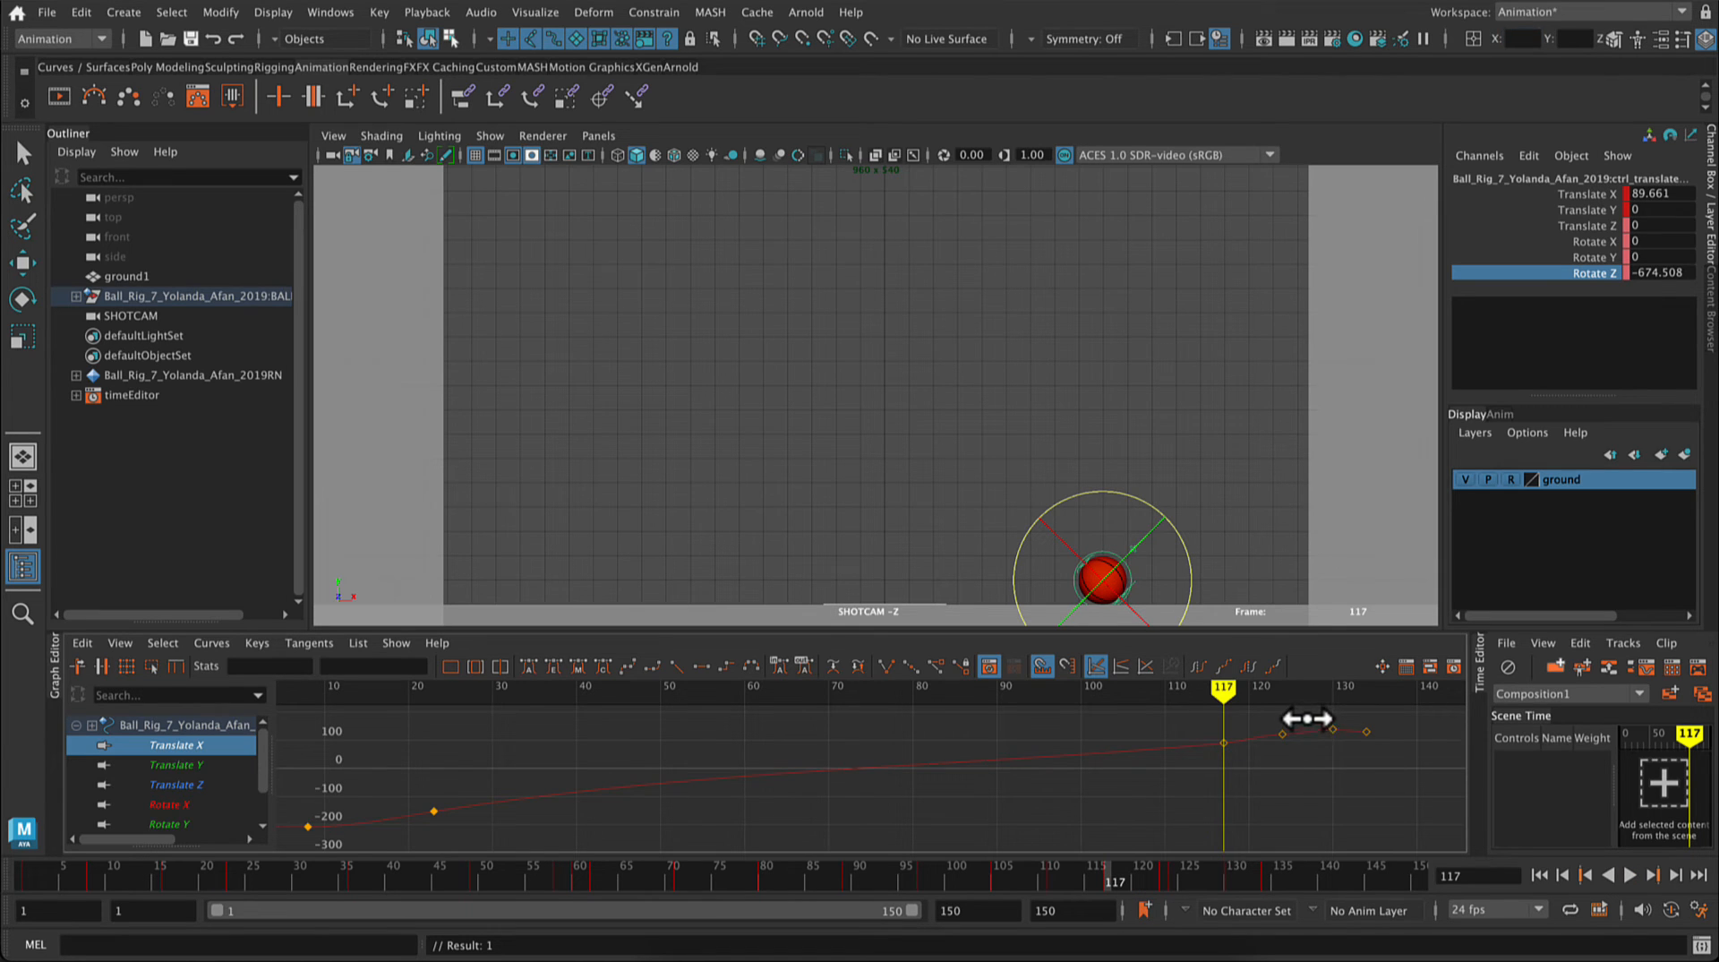
{"action": "left_click_drag", "start_coordinate": [1271, 710], "coordinate": [1385, 759]}
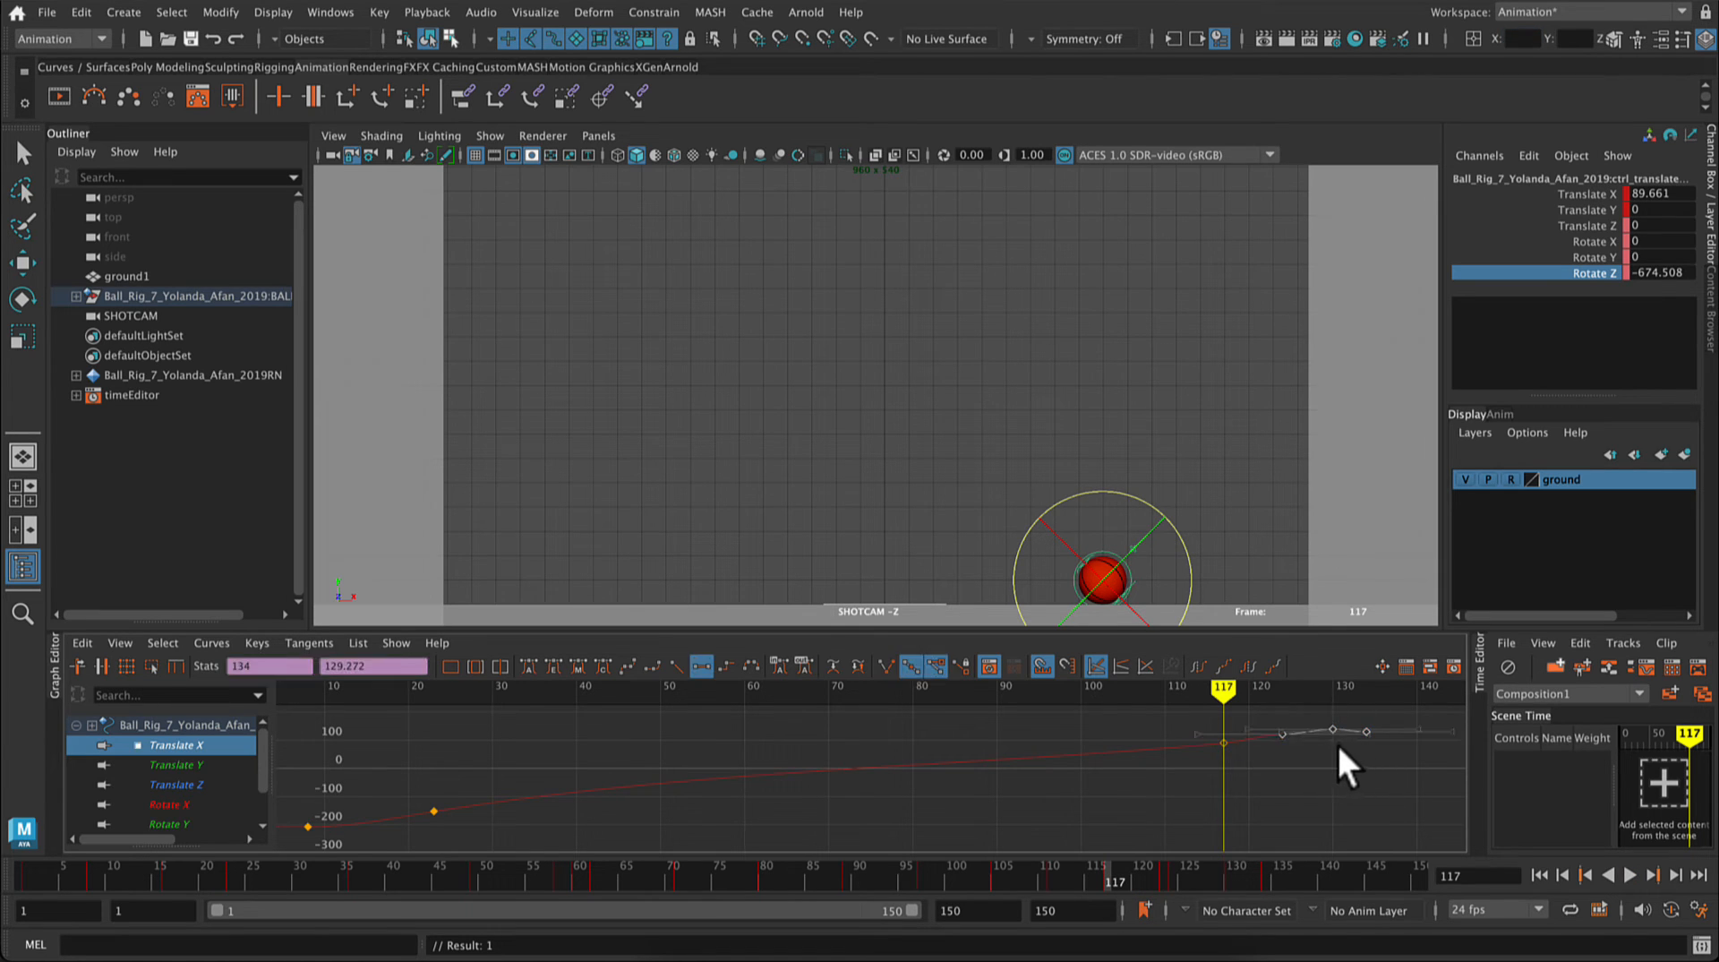
{"action": "middle_click_drag", "start_coordinate": [1286, 727], "coordinate": [1244, 734]}
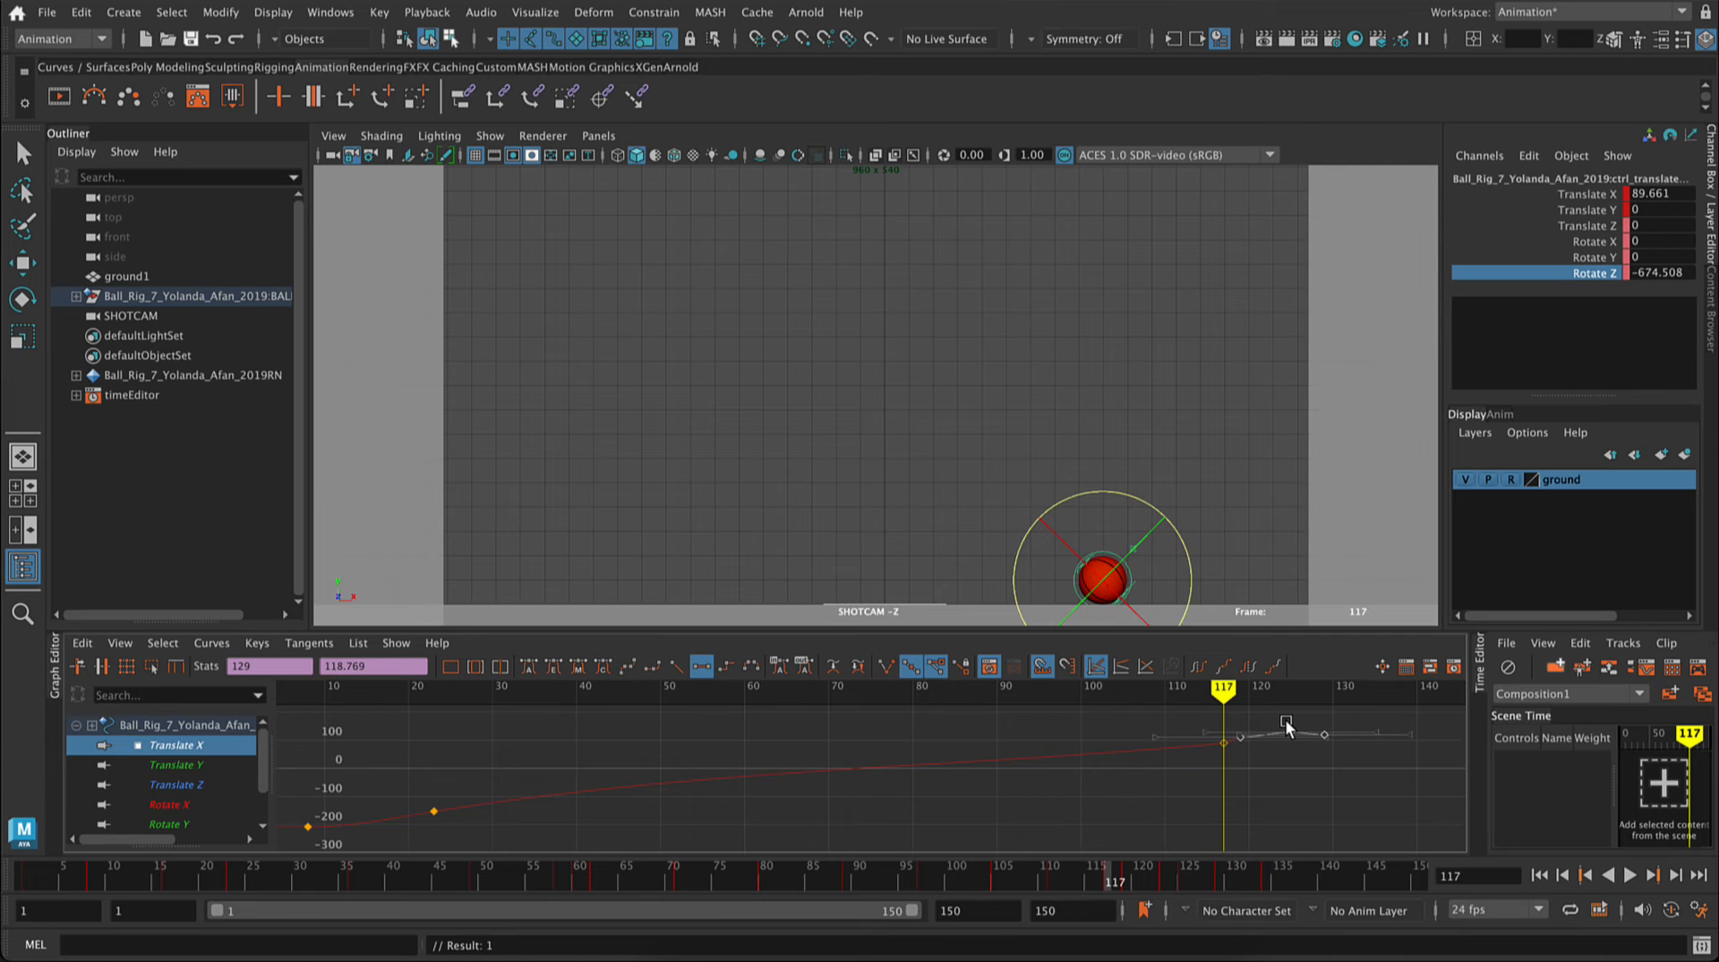
{"action": "key", "text": "super+z"}
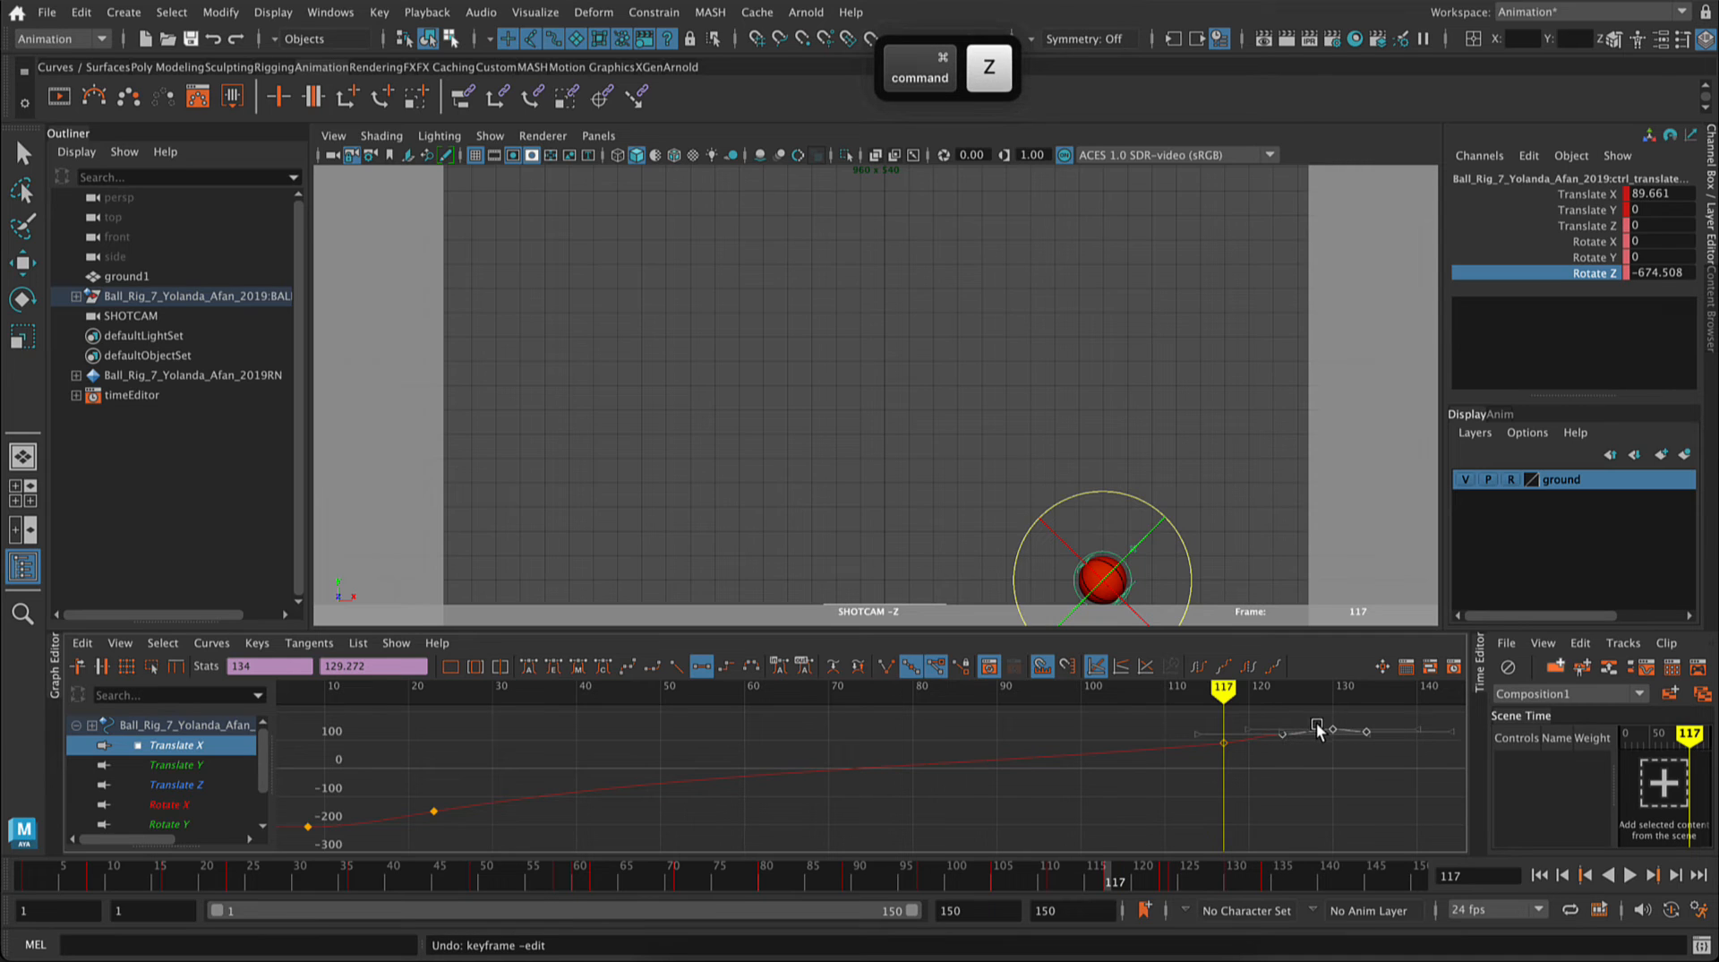
{"action": "middle_click_drag", "start_coordinate": [1316, 730], "coordinate": [1318, 739]}
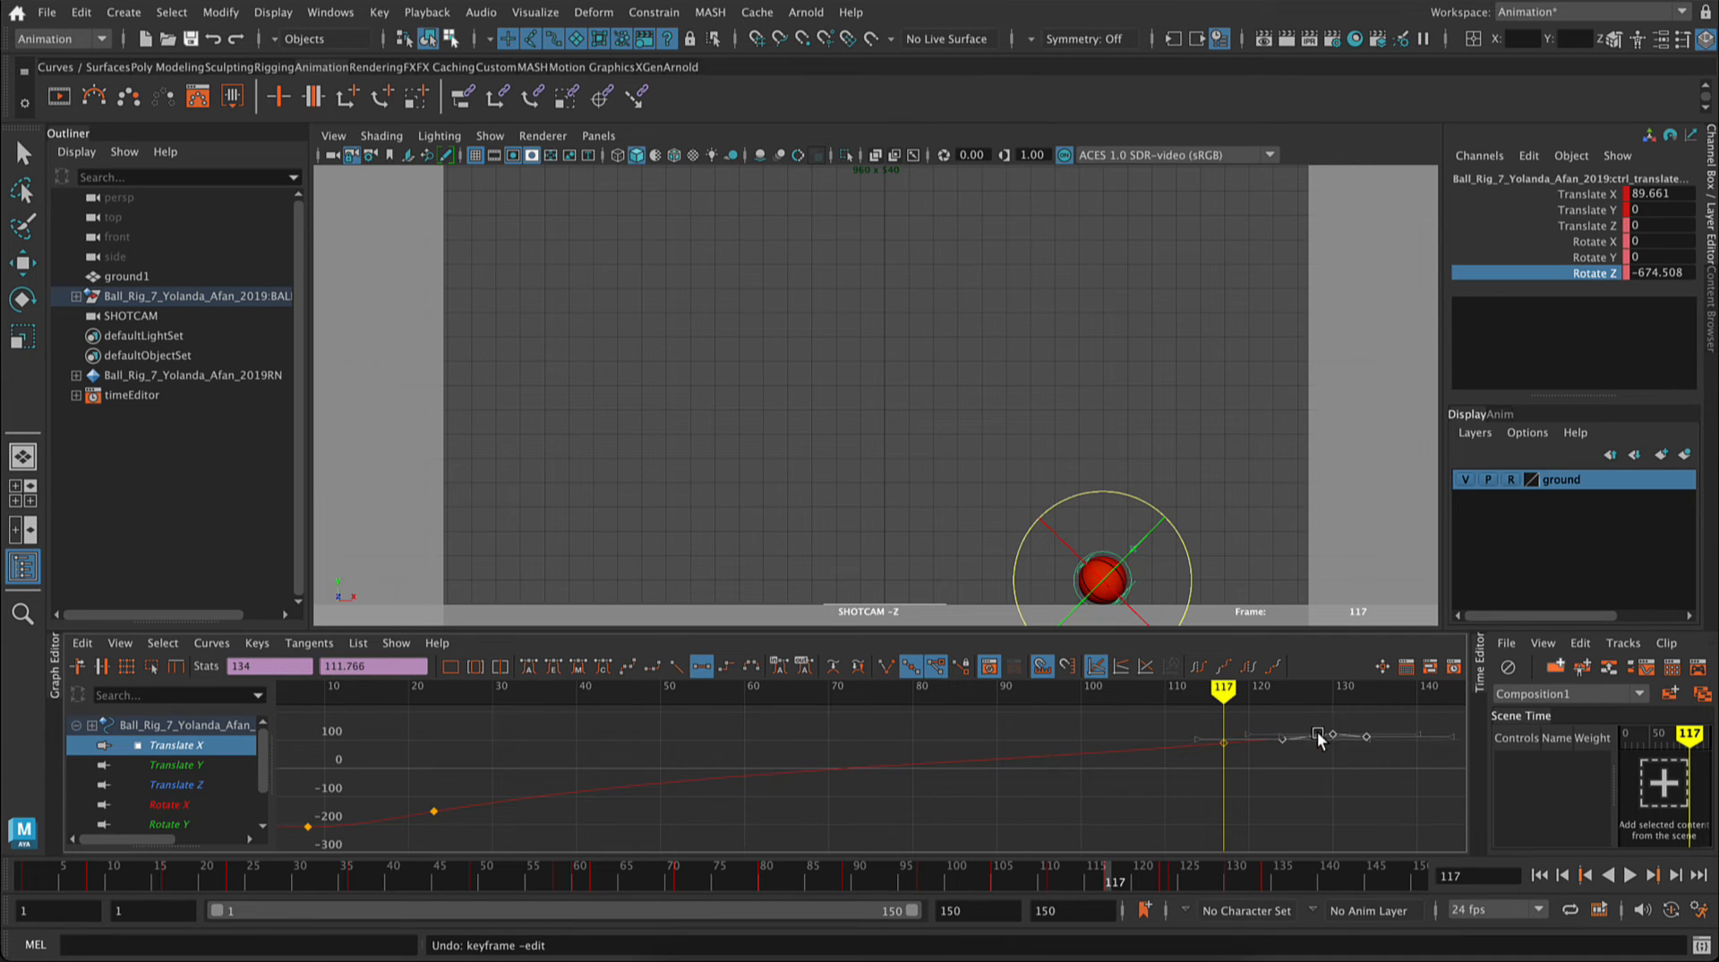
{"action": "left_click", "coordinate": [1332, 723]}
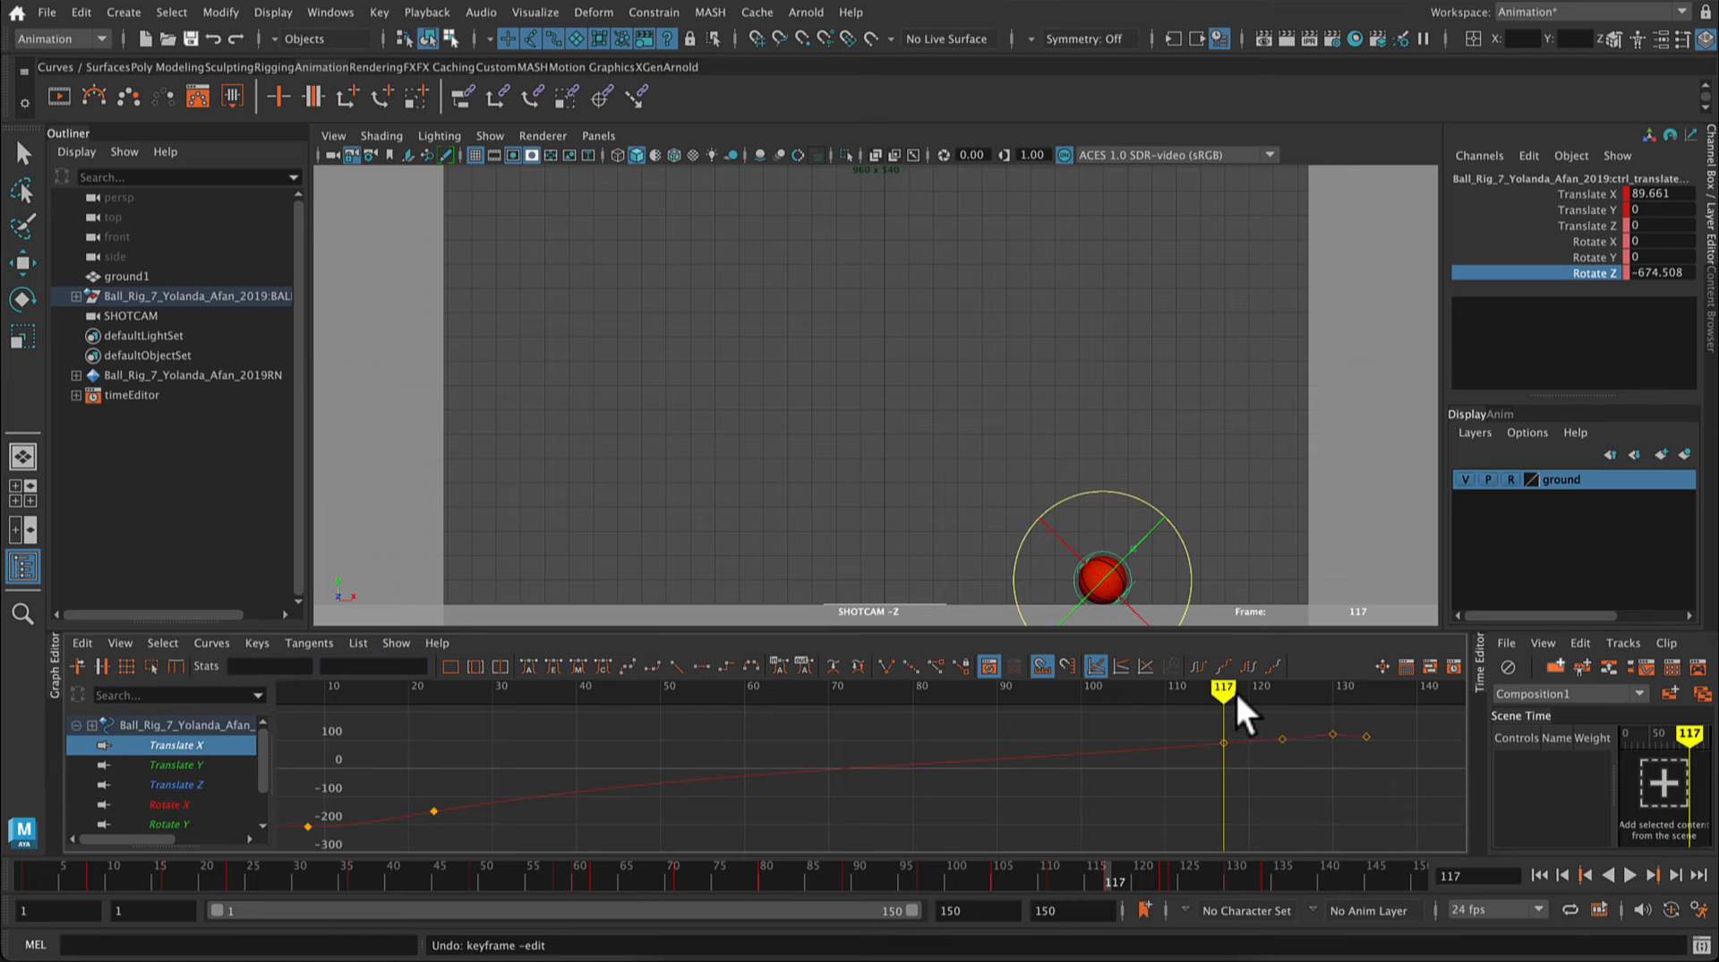
Step: Apply spline tangents to the Translate X keys at frames 124 and 130
{"action": "left_click_drag", "start_coordinate": [1236, 692], "coordinate": [1356, 732]}
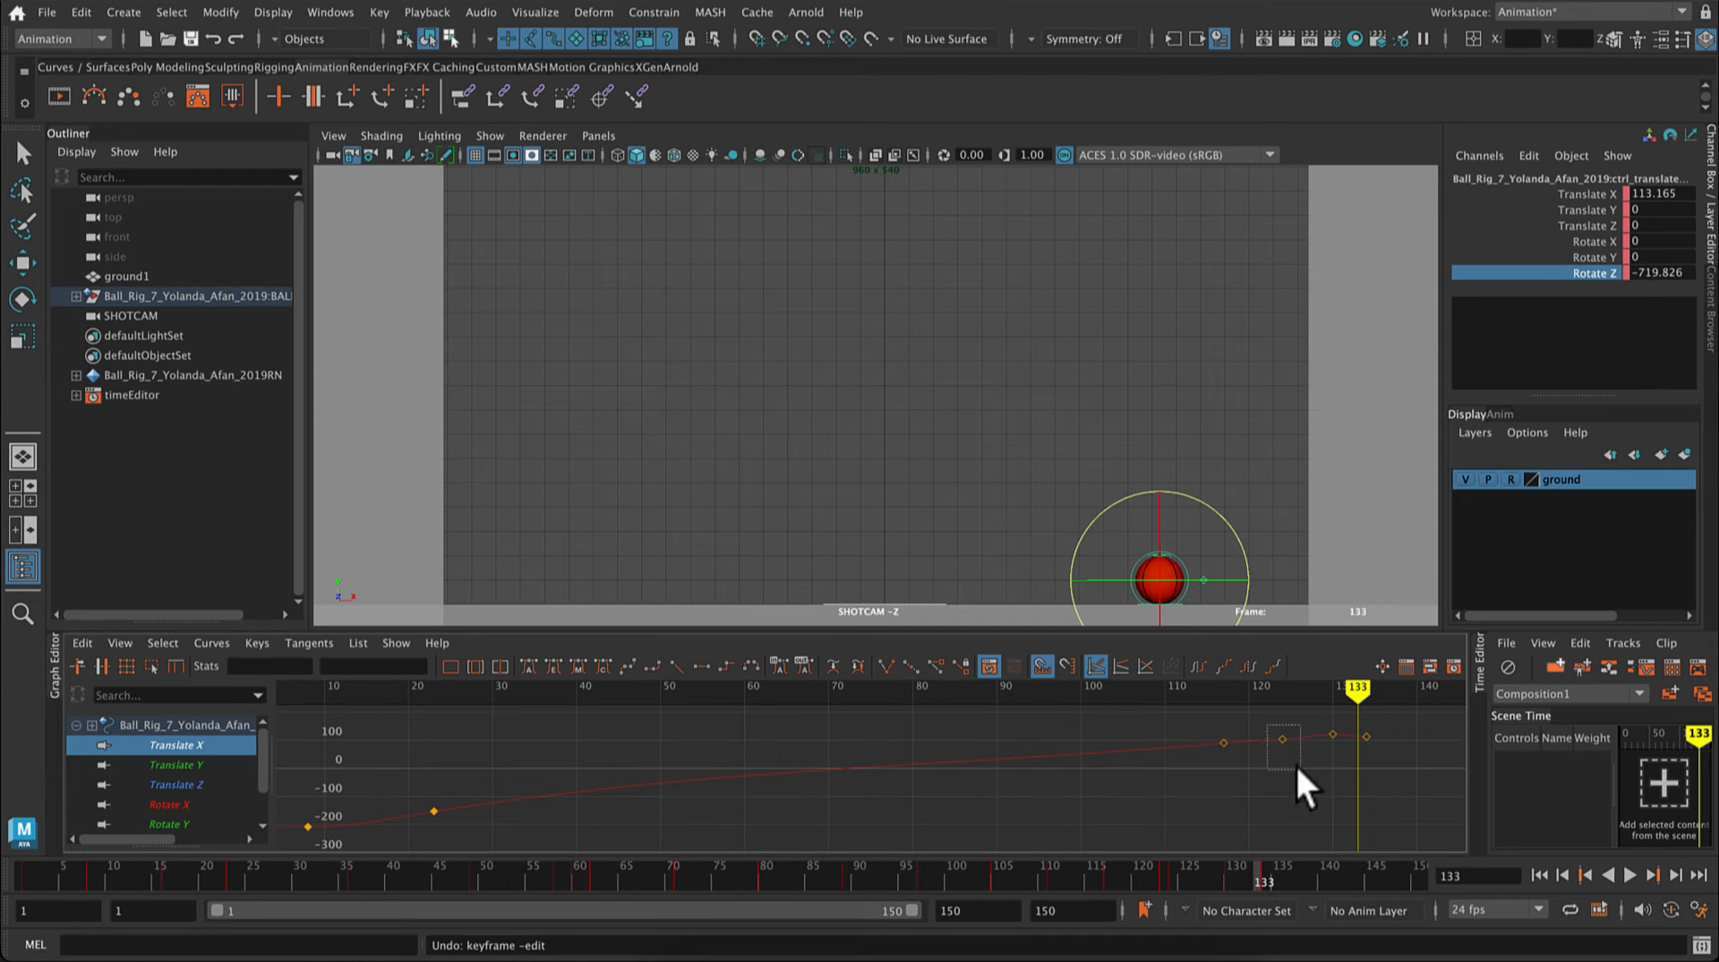
{"action": "left_click_drag", "start_coordinate": [1361, 776], "coordinate": [1359, 776]}
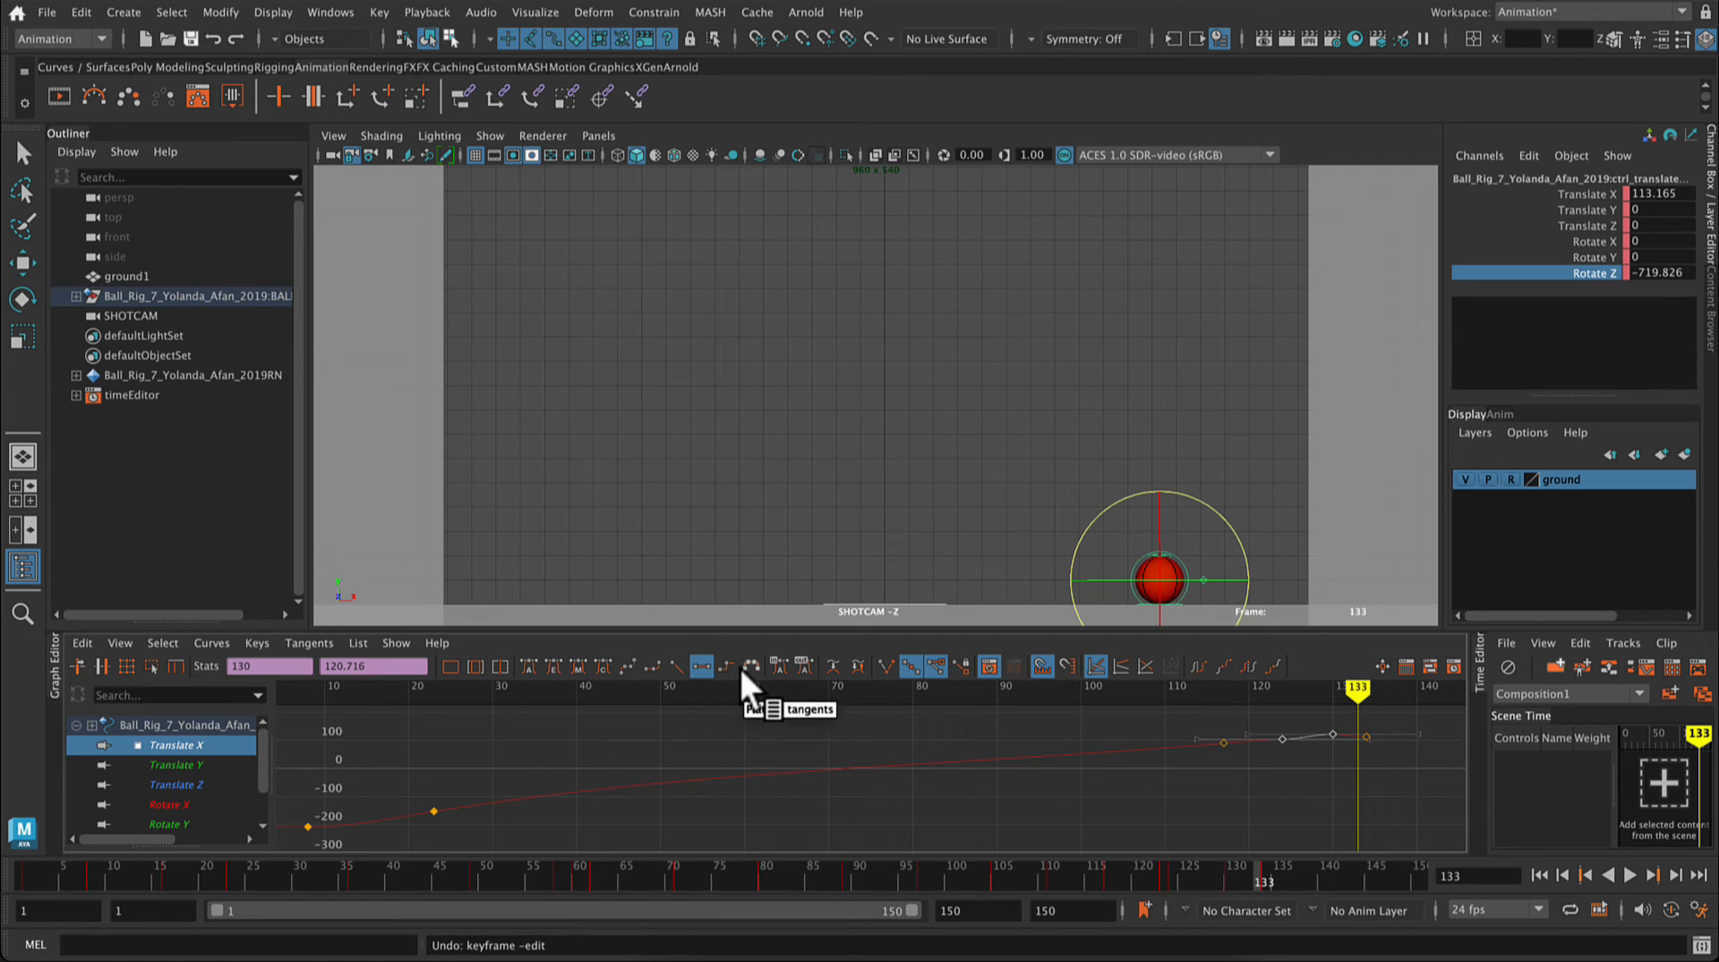
{"action": "left_click", "coordinate": [629, 667]}
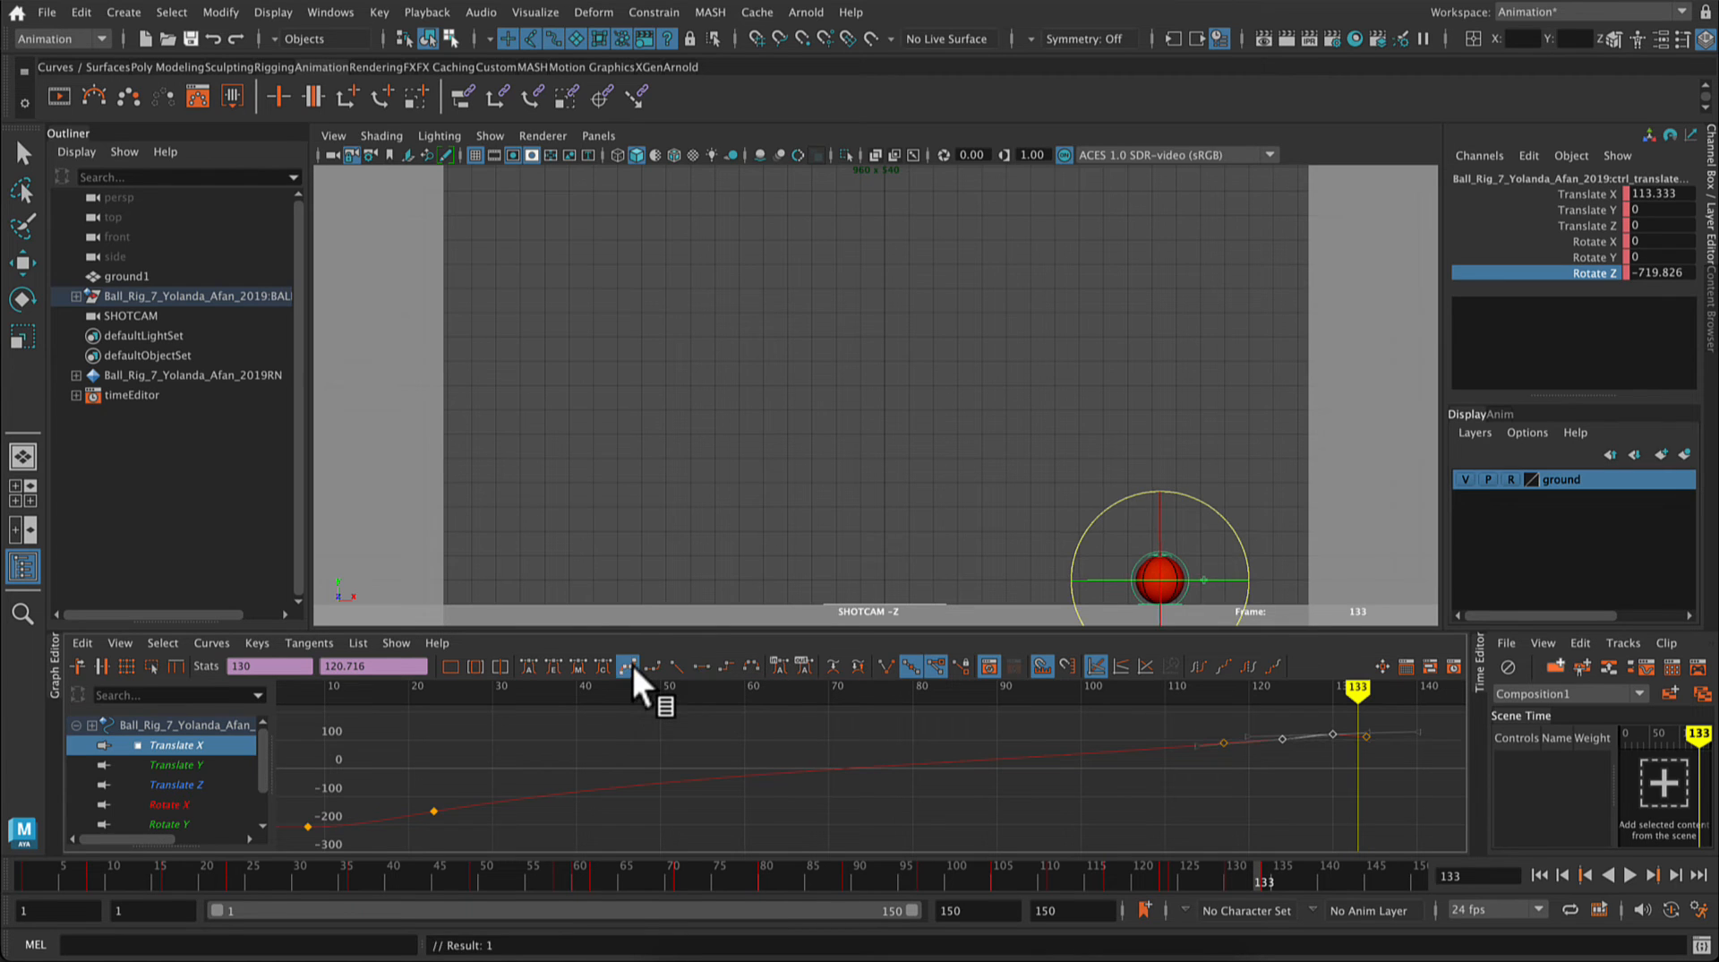
{"action": "left_click", "coordinate": [1341, 777]}
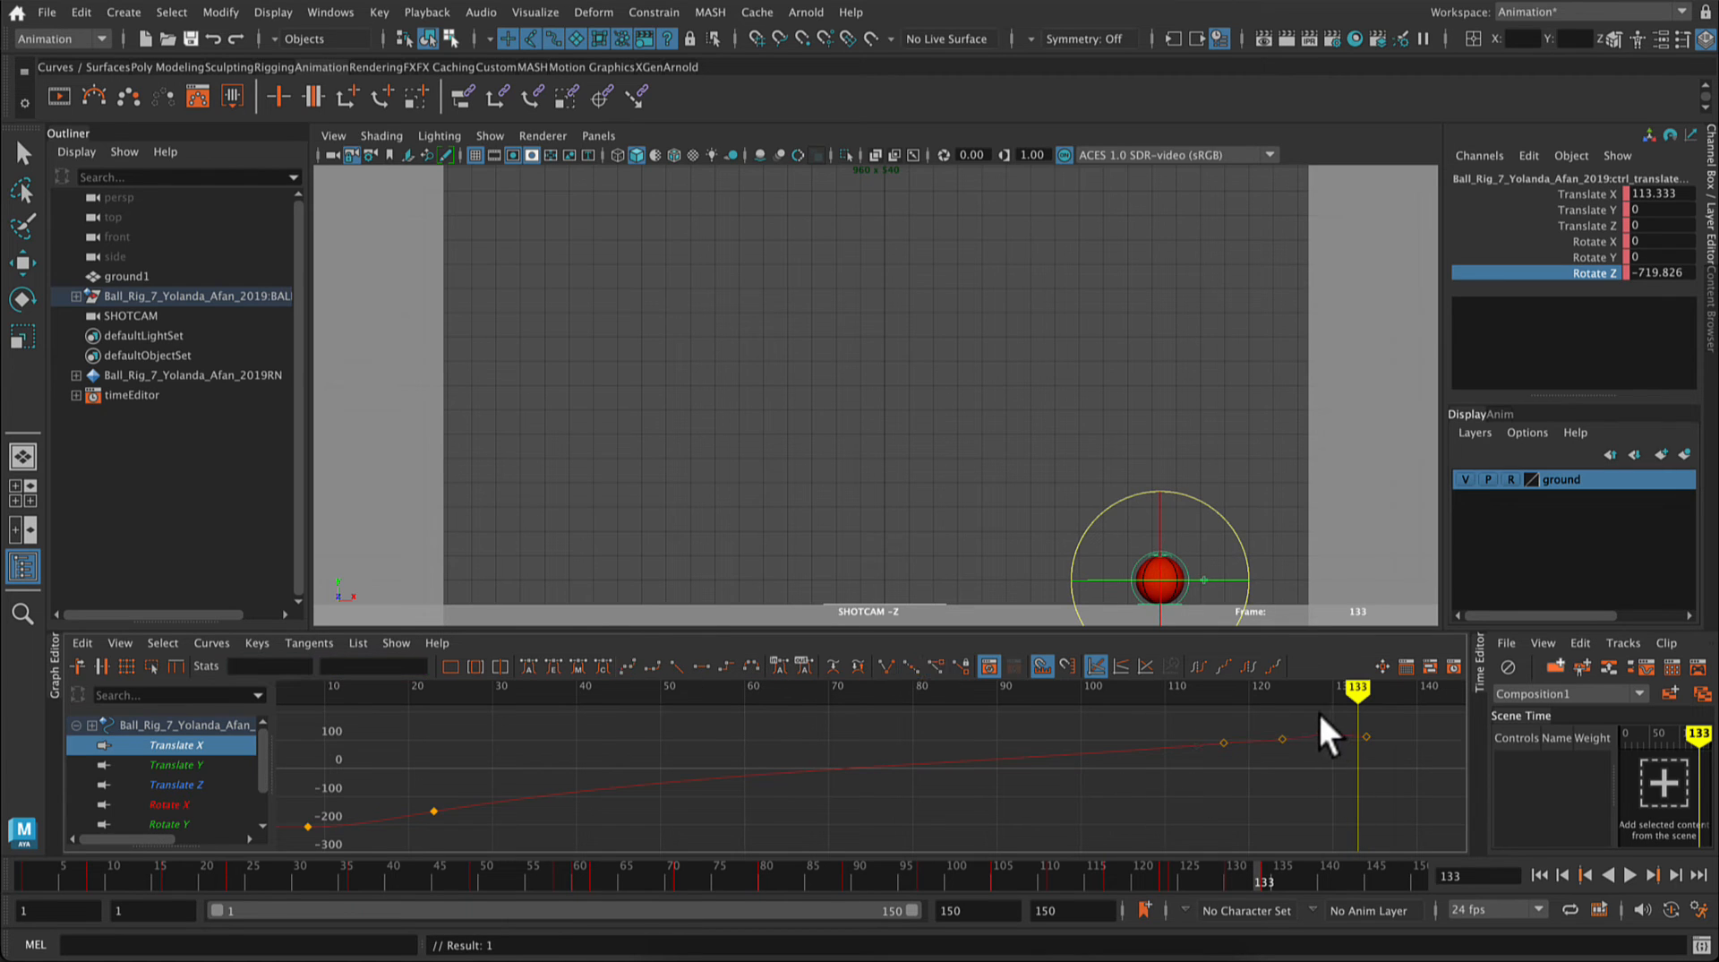
Step: Lower the Translate X key at frame 130 to about 115.3
{"action": "left_click_drag", "start_coordinate": [1320, 715], "coordinate": [1346, 764]}
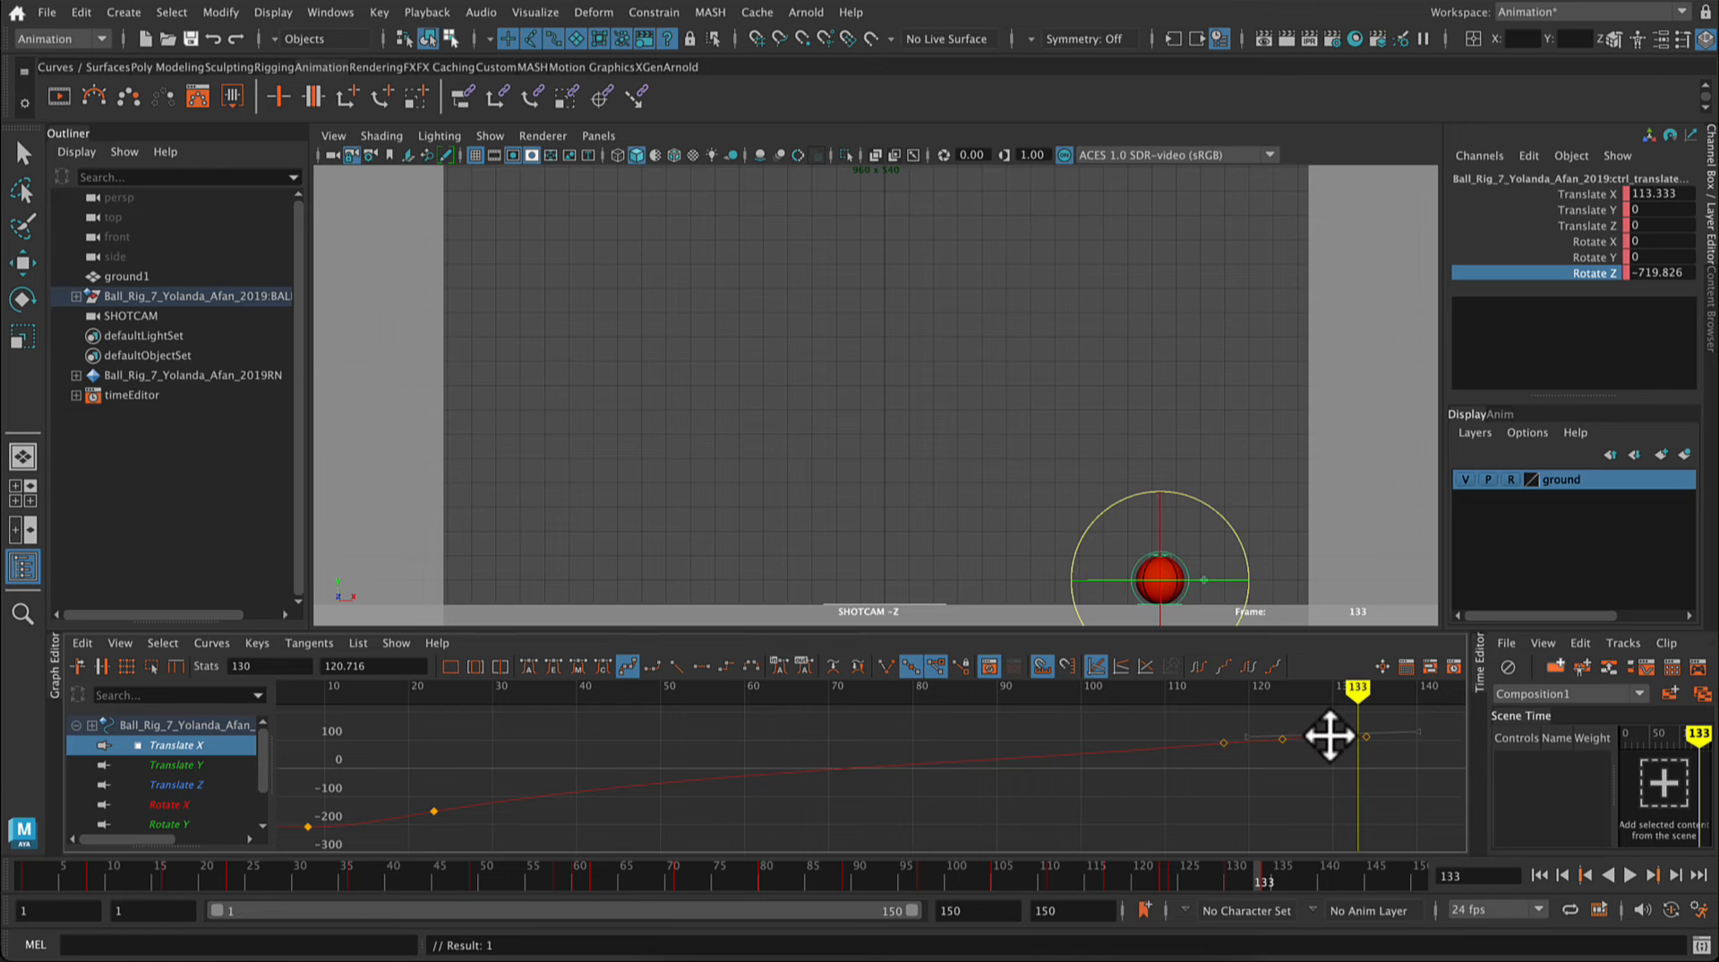
{"action": "middle_click_drag", "start_coordinate": [1329, 735], "coordinate": [1328, 736]}
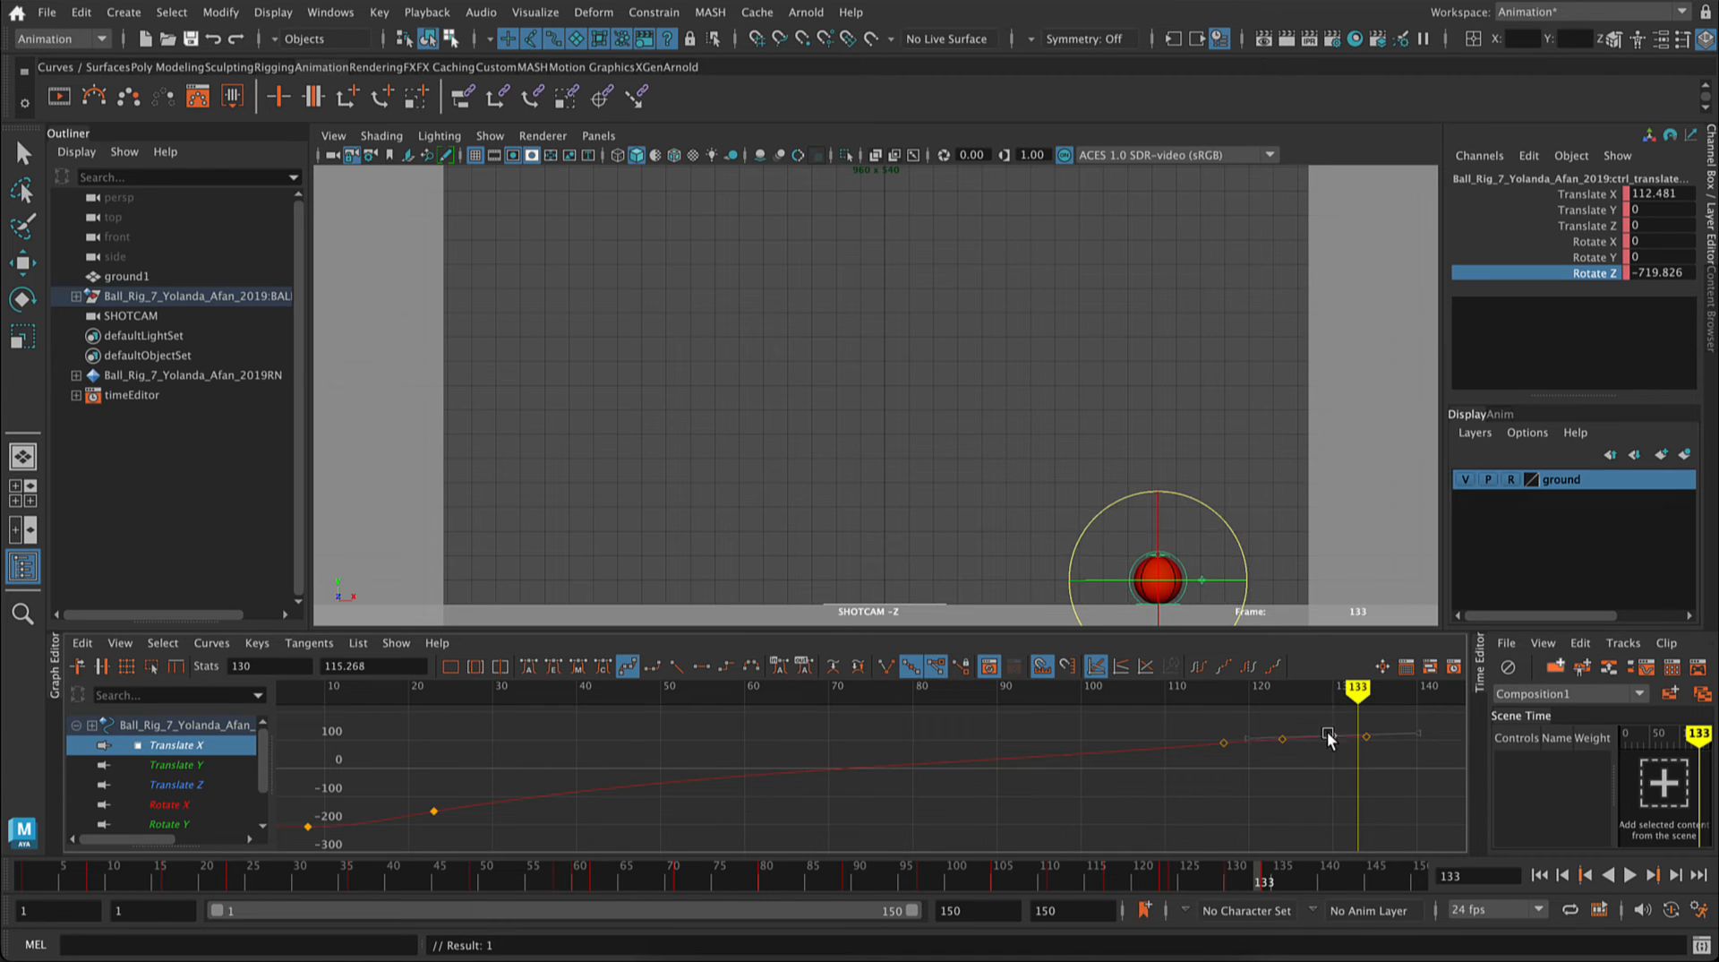
{"action": "left_click", "coordinate": [1395, 817]}
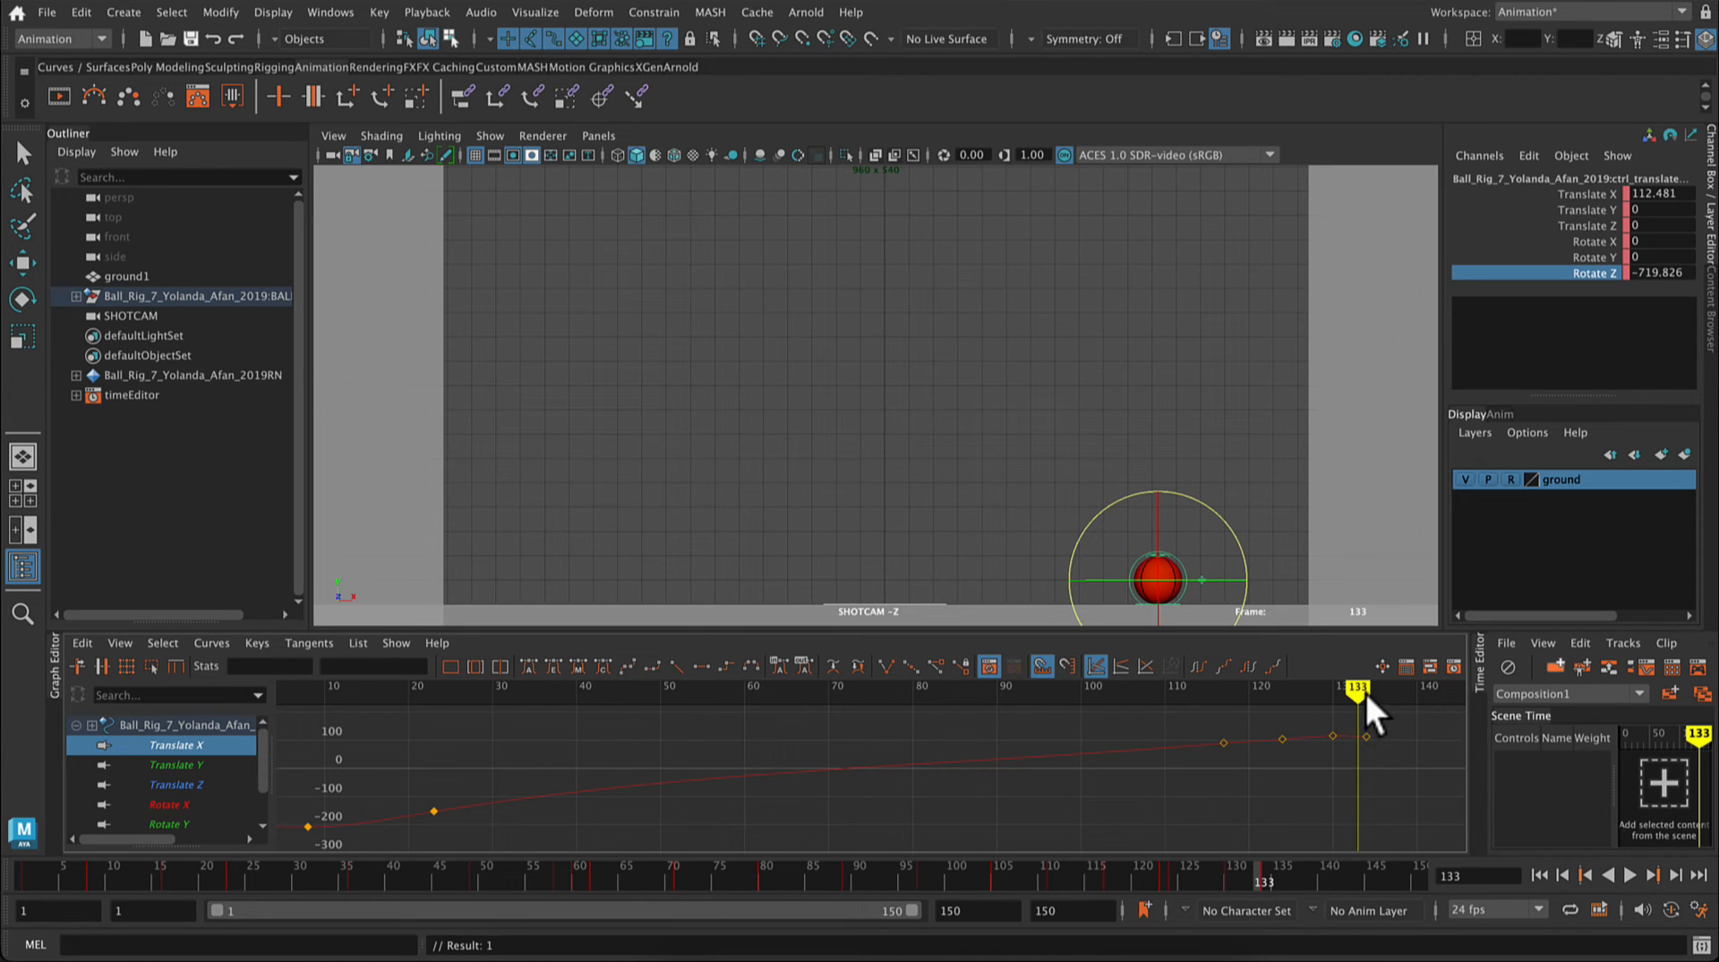
Step: Scrub the ball's final roll back to frame 117 and key only the Rotate Z channel there
{"action": "left_click_drag", "start_coordinate": [1366, 693], "coordinate": [1220, 733]}
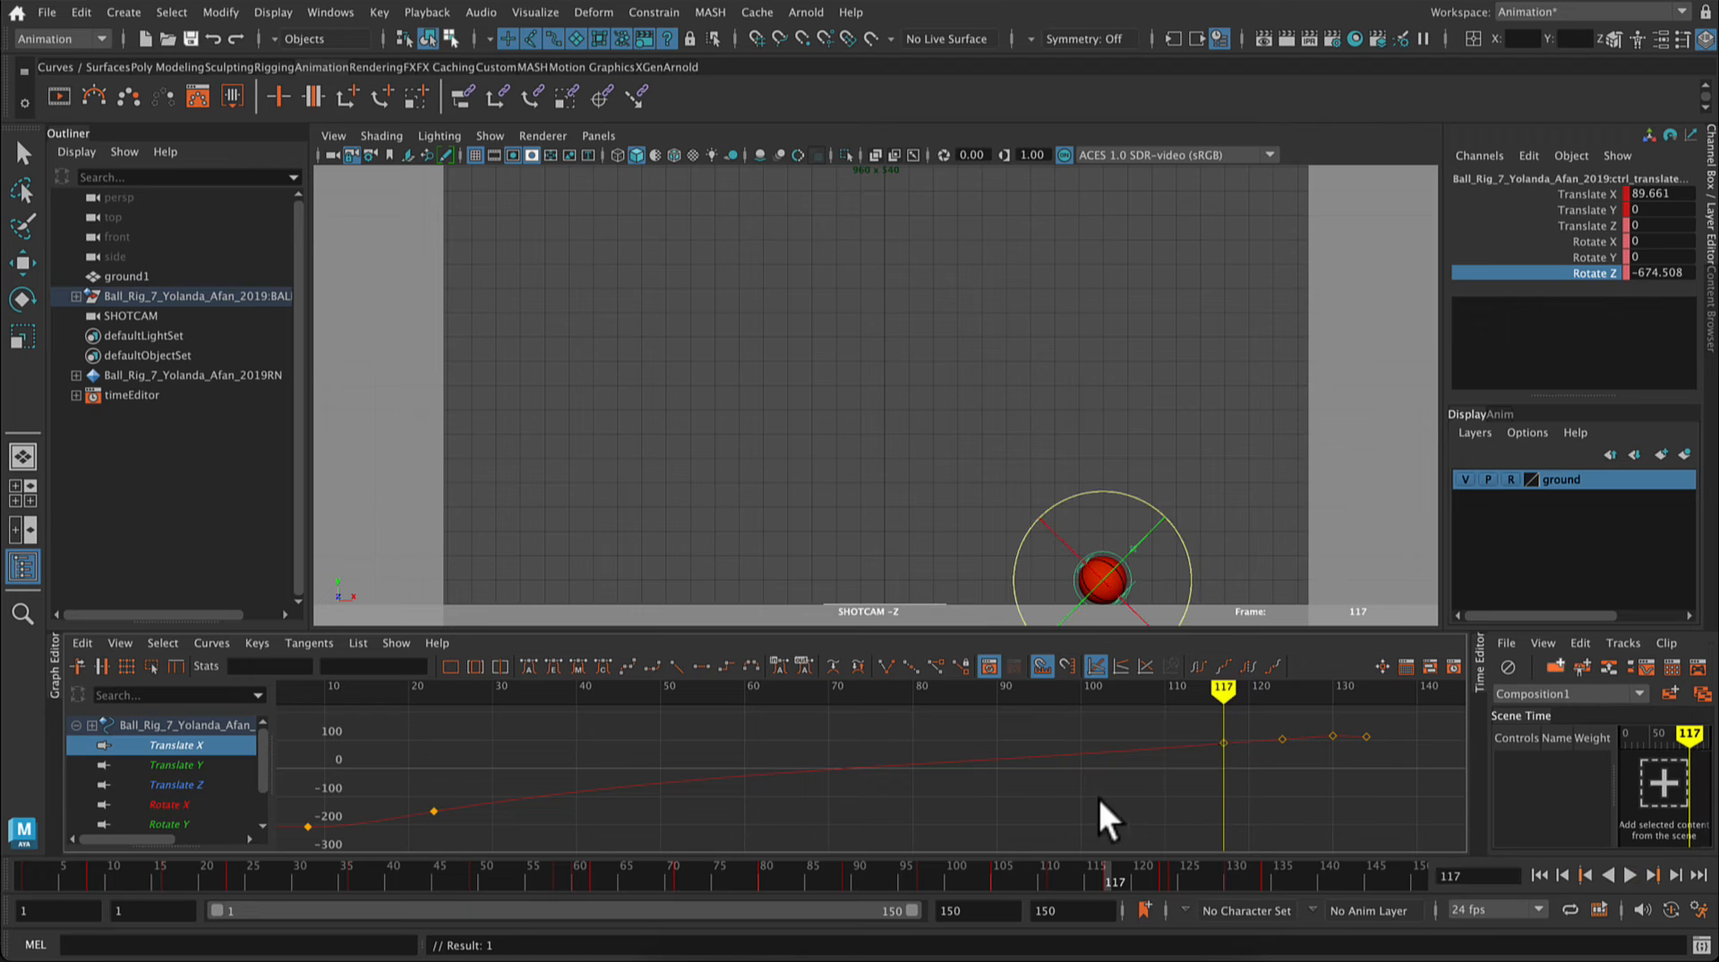
{"action": "scroll", "coordinate": [197, 802], "scroll_direction": "down", "scroll_amount": 2}
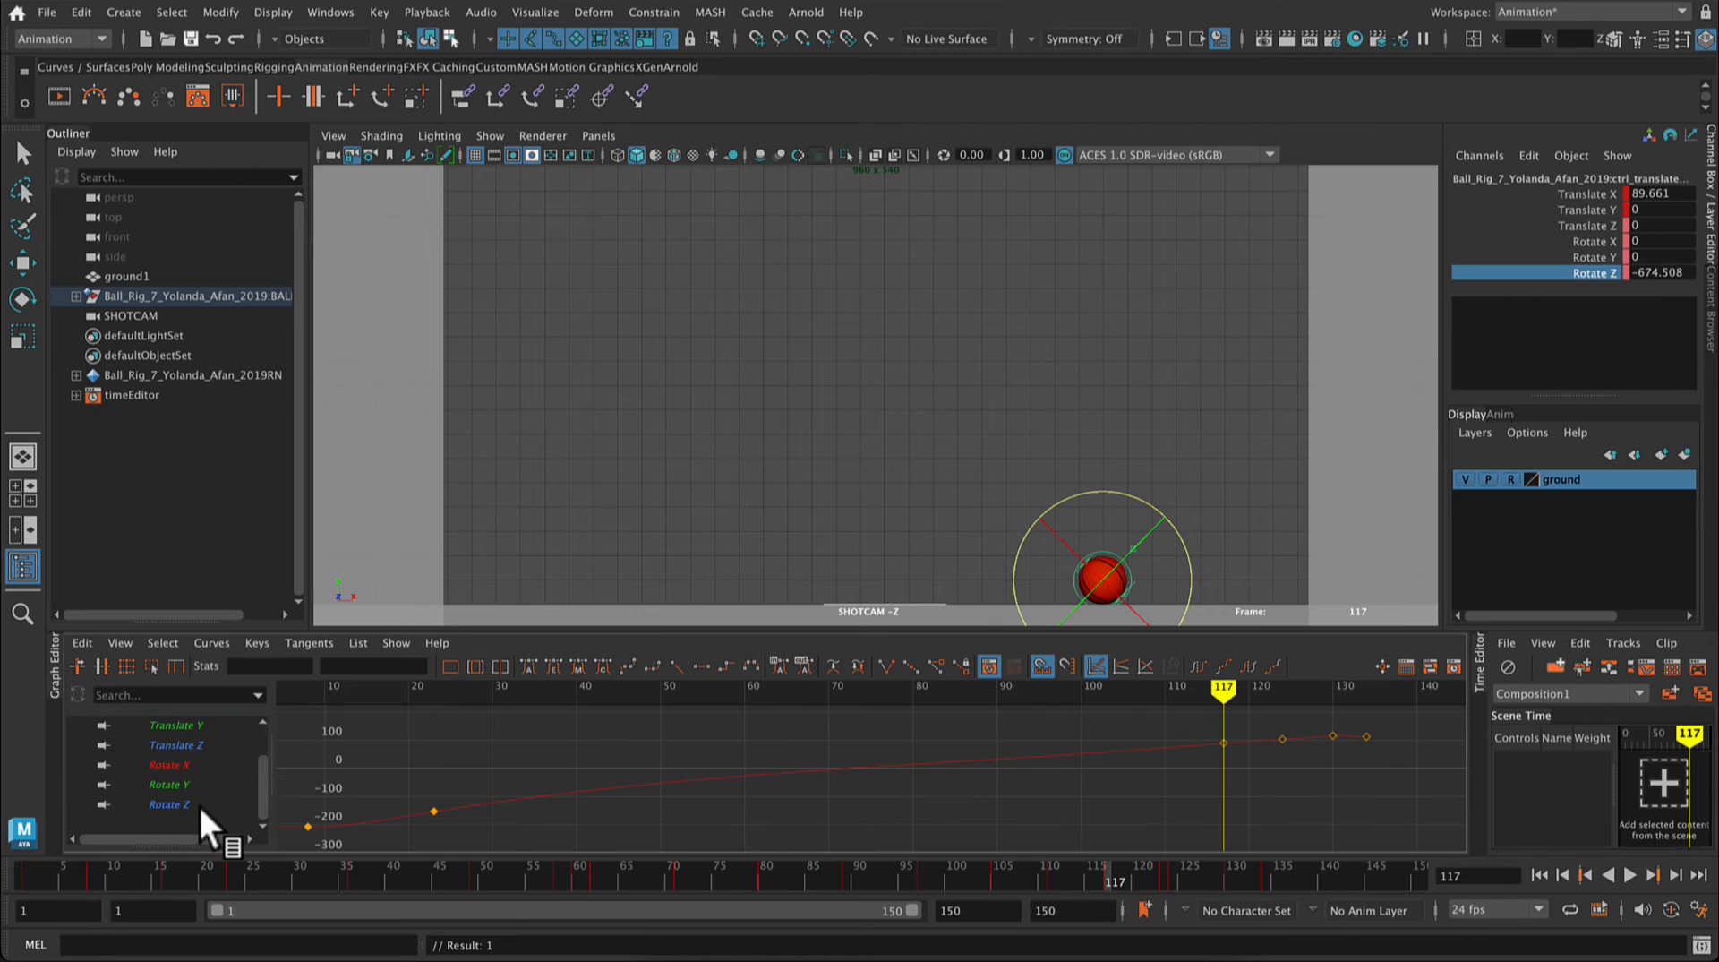
{"action": "left_click", "coordinate": [197, 802]}
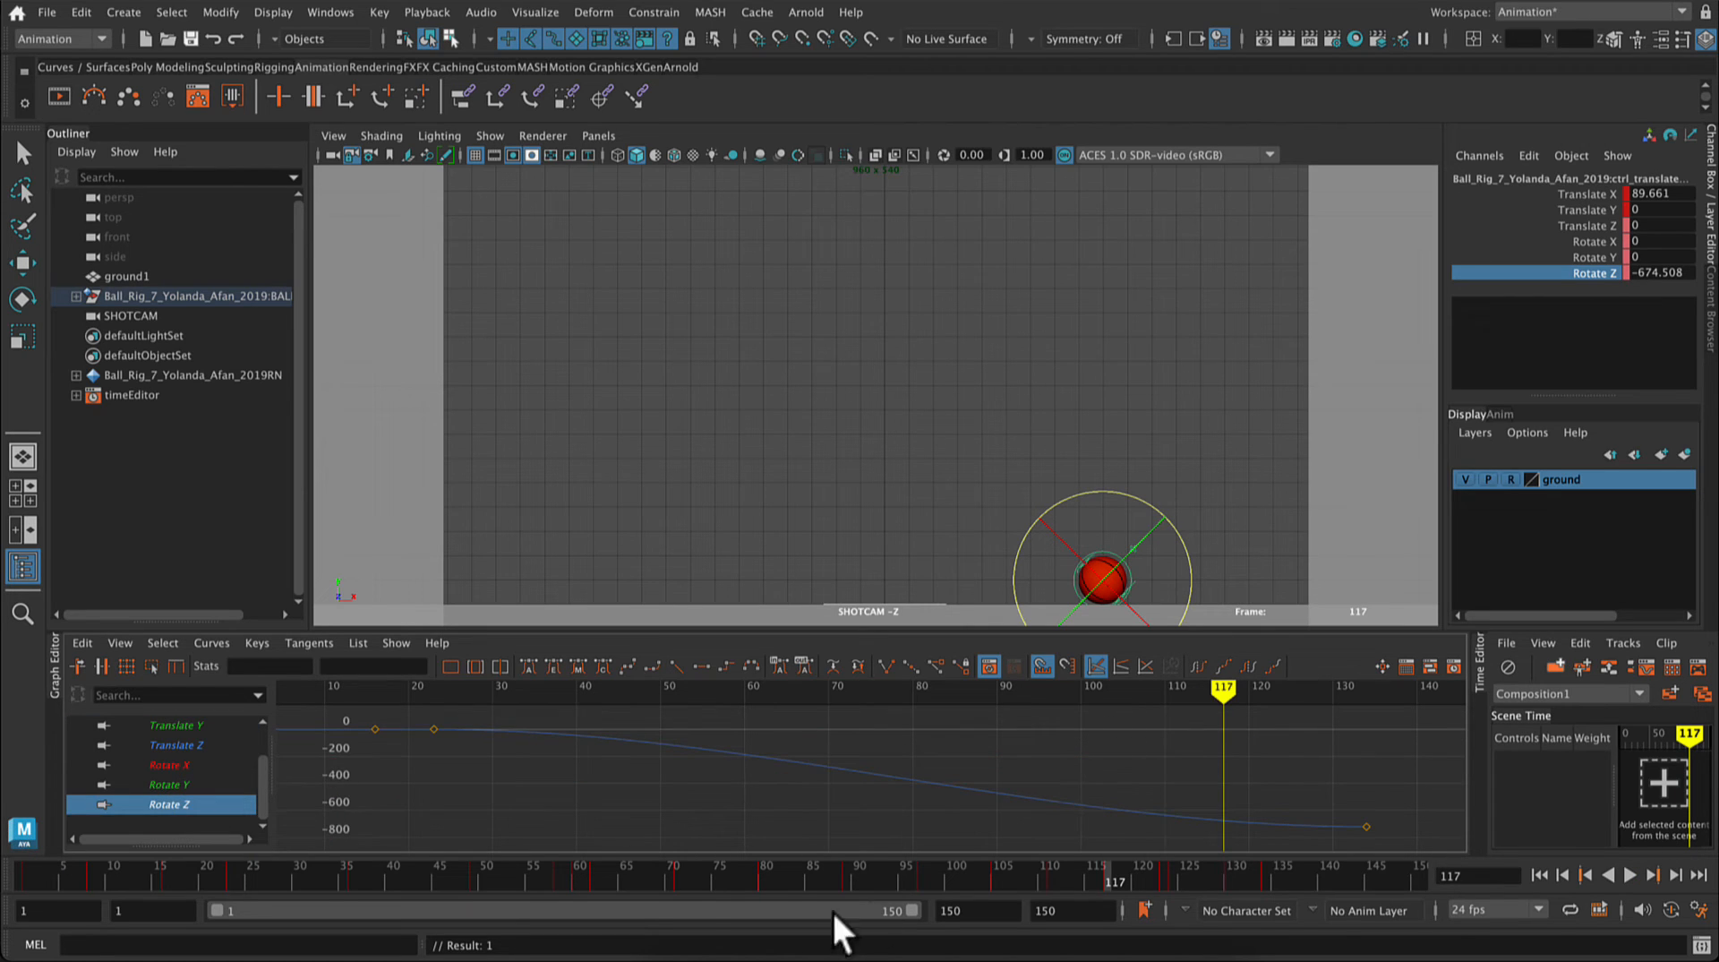
{"action": "right_click", "coordinate": [1566, 280]}
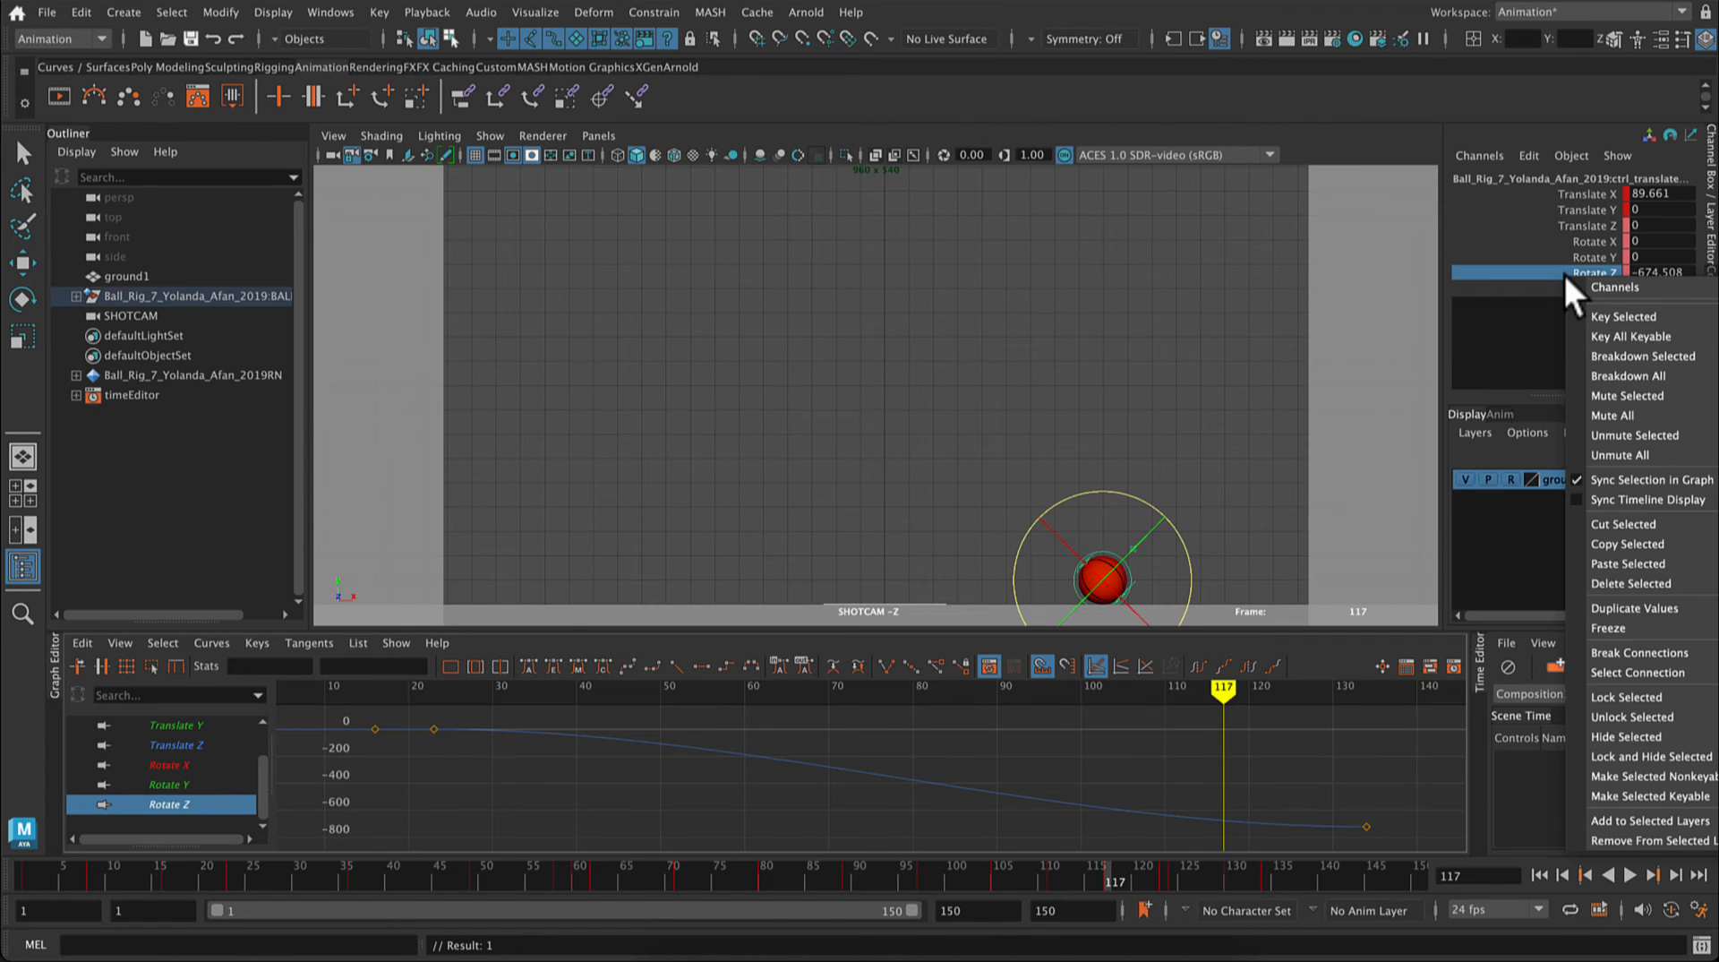
{"action": "left_click", "coordinate": [1594, 317]}
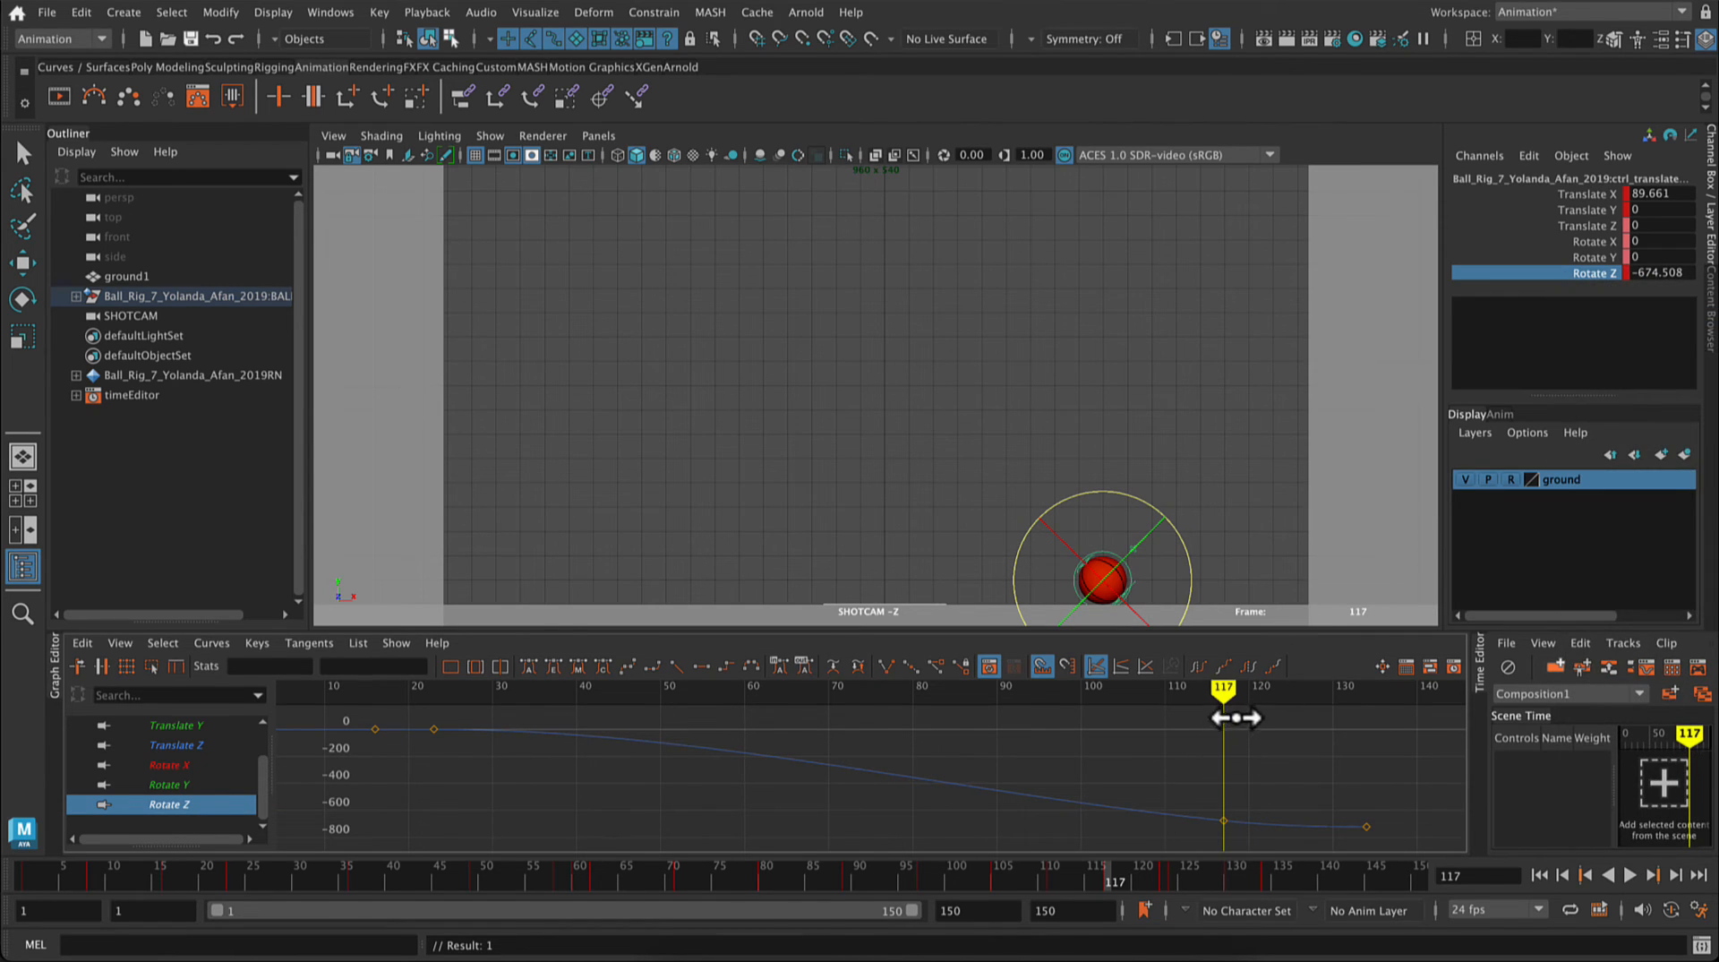
Step: Move to frame 130 and key the ball's Rotate Z channel at its existing rotation
{"action": "key", "text": "alt+v"}
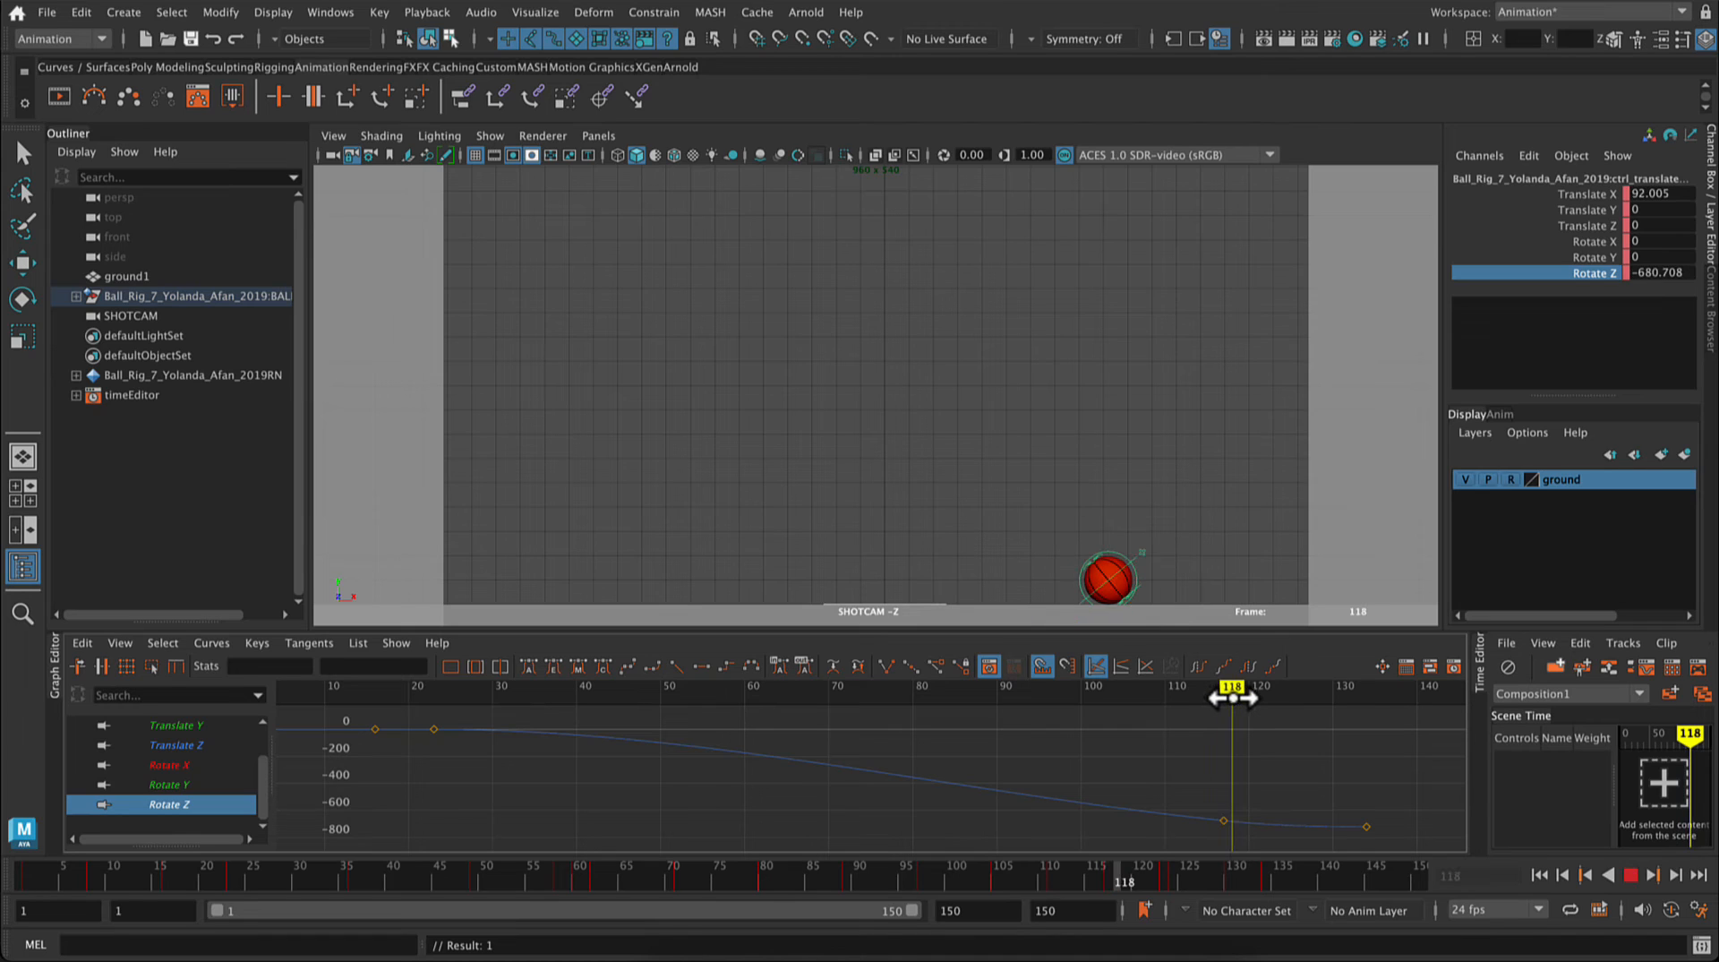
{"action": "mouse_move", "coordinate": [1233, 698]}
{"action": "left_mouse_down"}
{"action": "mouse_move", "coordinate": [1362, 727]}
{"action": "mouse_move", "coordinate": [1224, 714]}
{"action": "mouse_move", "coordinate": [1331, 724]}
{"action": "left_mouse_up"}
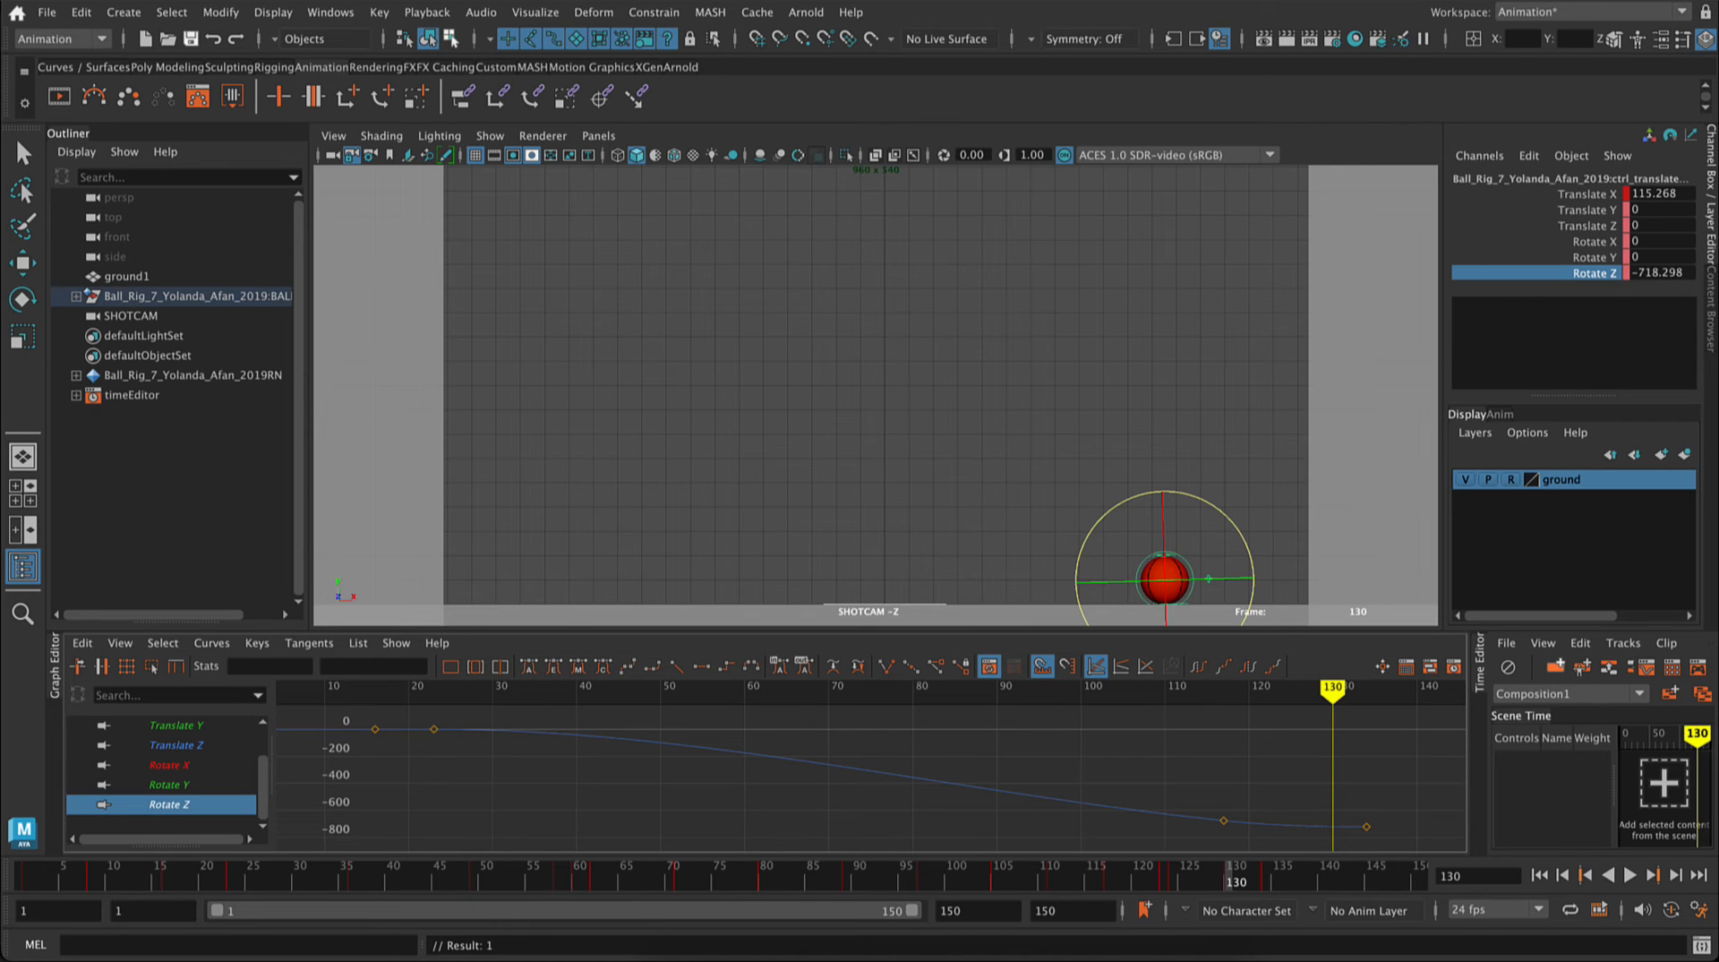
{"action": "right_click", "coordinate": [1571, 277]}
{"action": "left_click", "coordinate": [1589, 318]}
Step: Try a Rotate Z value of -740 at frame 130 without keying it, and scrub to frame 134
{"action": "double_click", "coordinate": [1682, 272]}
{"action": "type", "text": "-"}
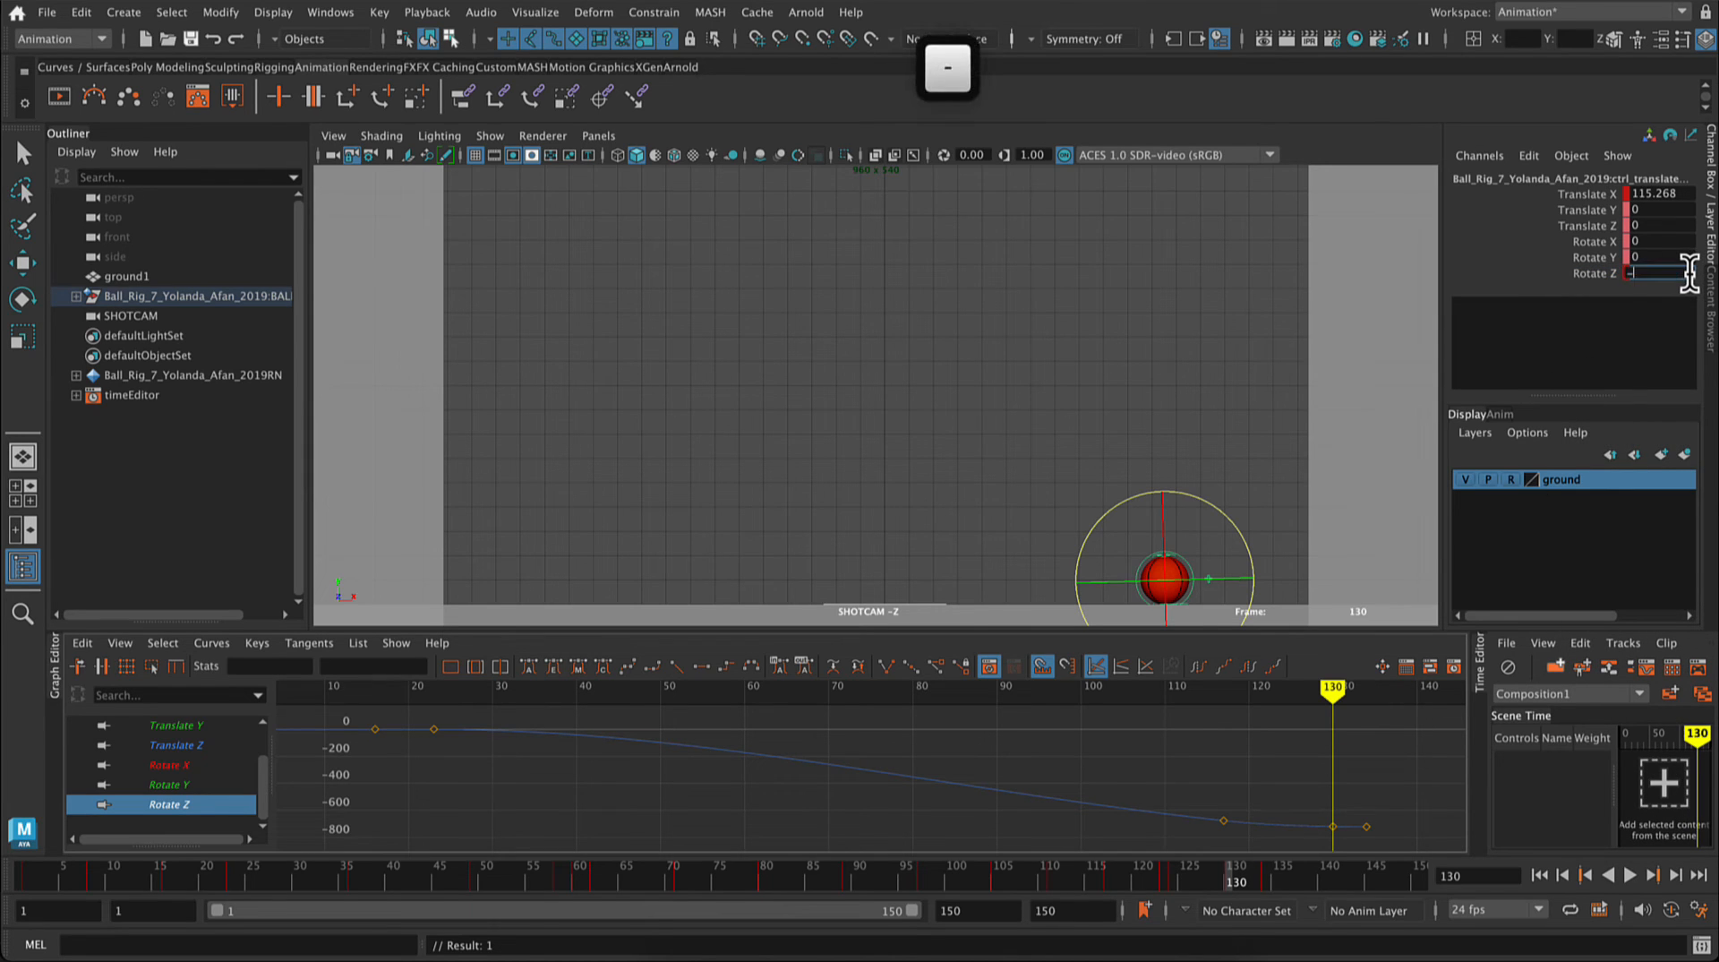
{"action": "type", "text": "740"}
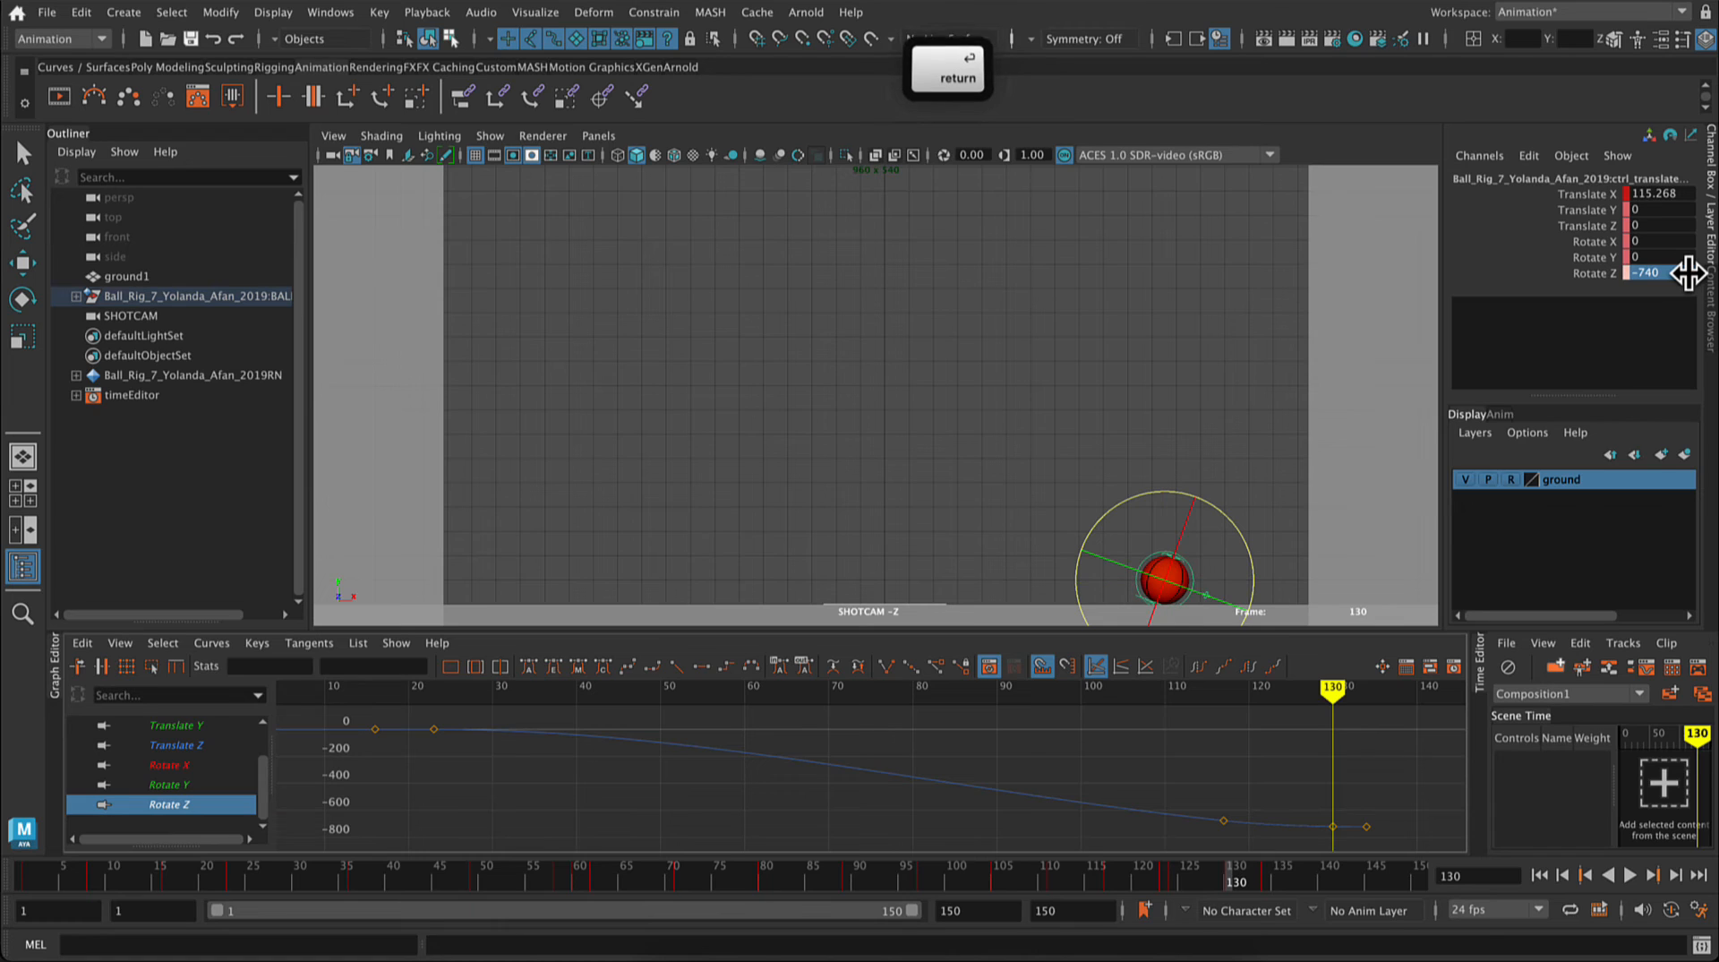
{"action": "key", "text": "Return"}
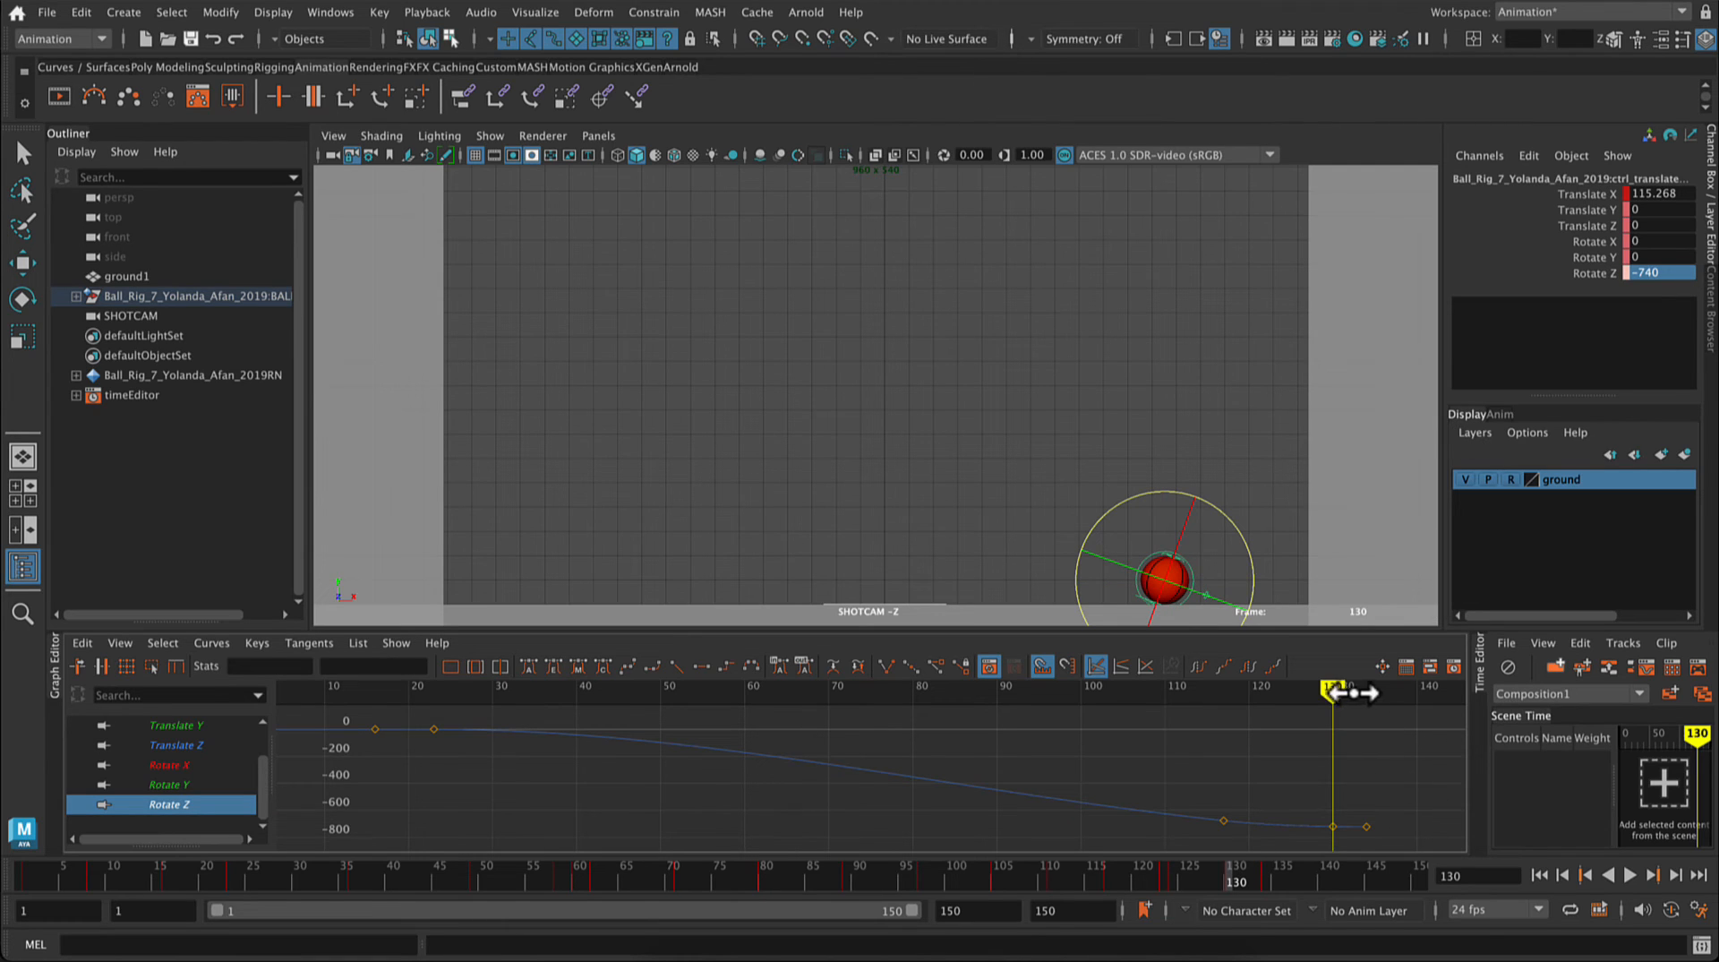
{"action": "left_click_drag", "start_coordinate": [1336, 696], "coordinate": [1366, 697]}
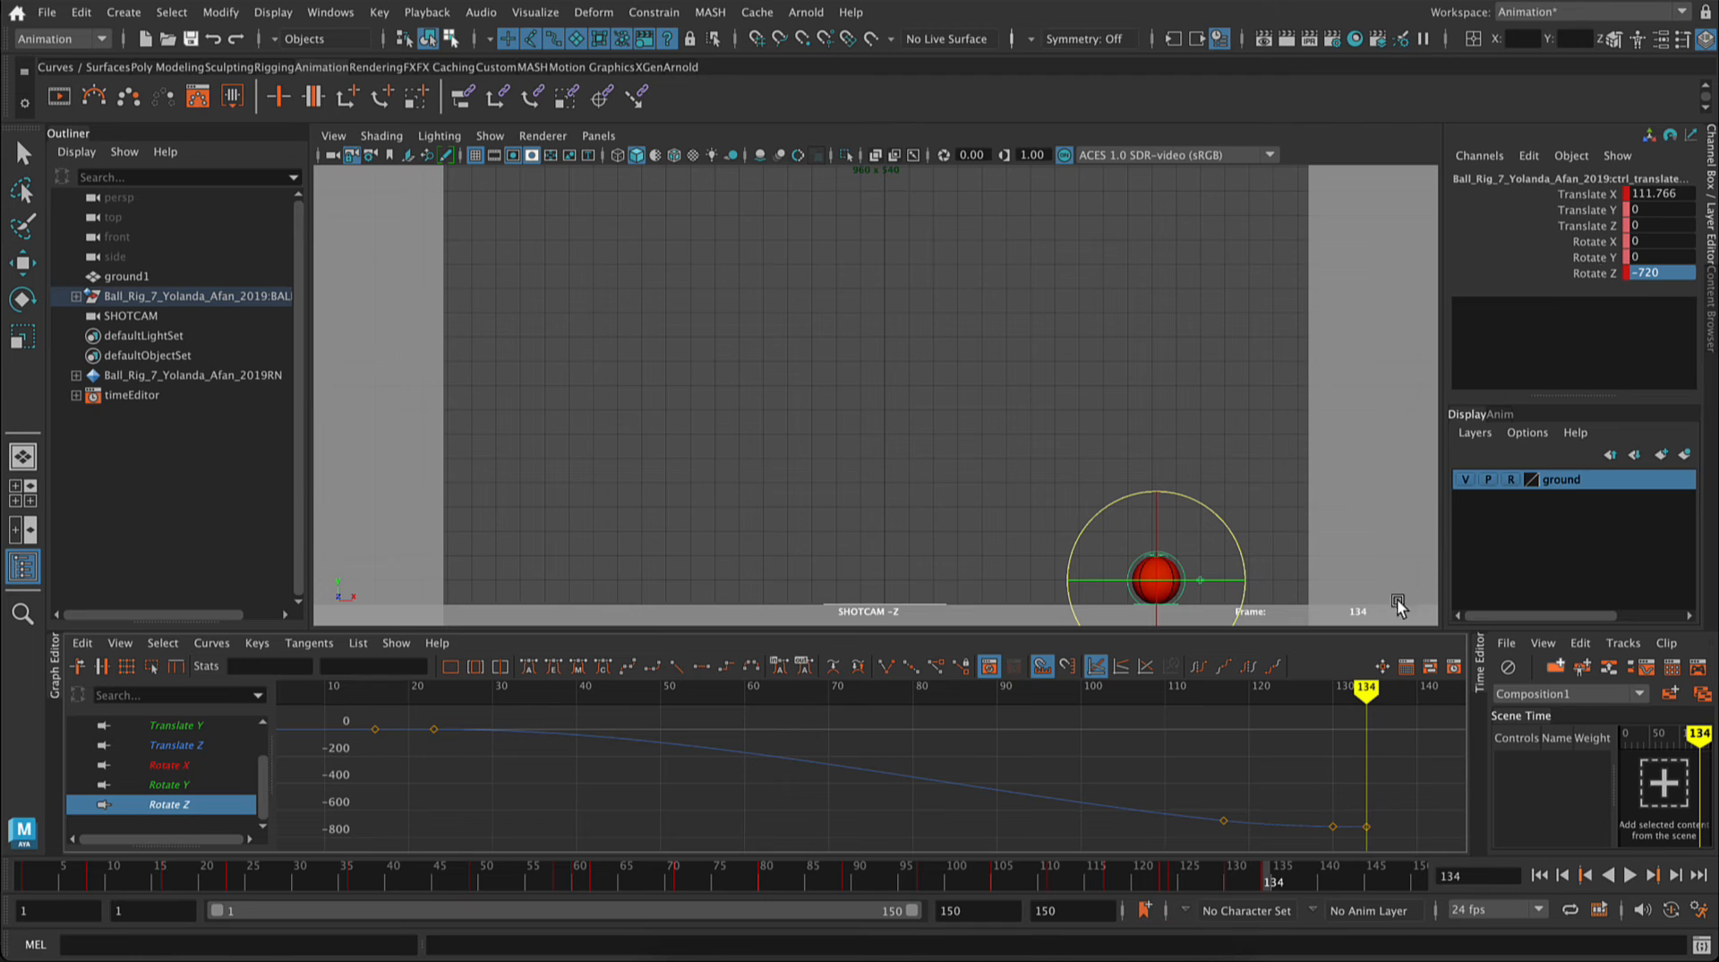
Step: Set the ball's Rotate Z to -740 on frame 130, key that channel, and play back the roll
{"action": "mouse_move", "coordinate": [1367, 690]}
{"action": "left_mouse_down"}
{"action": "mouse_move", "coordinate": [1200, 694]}
{"action": "mouse_move", "coordinate": [1226, 678]}
{"action": "mouse_move", "coordinate": [1332, 695]}
{"action": "left_mouse_up"}
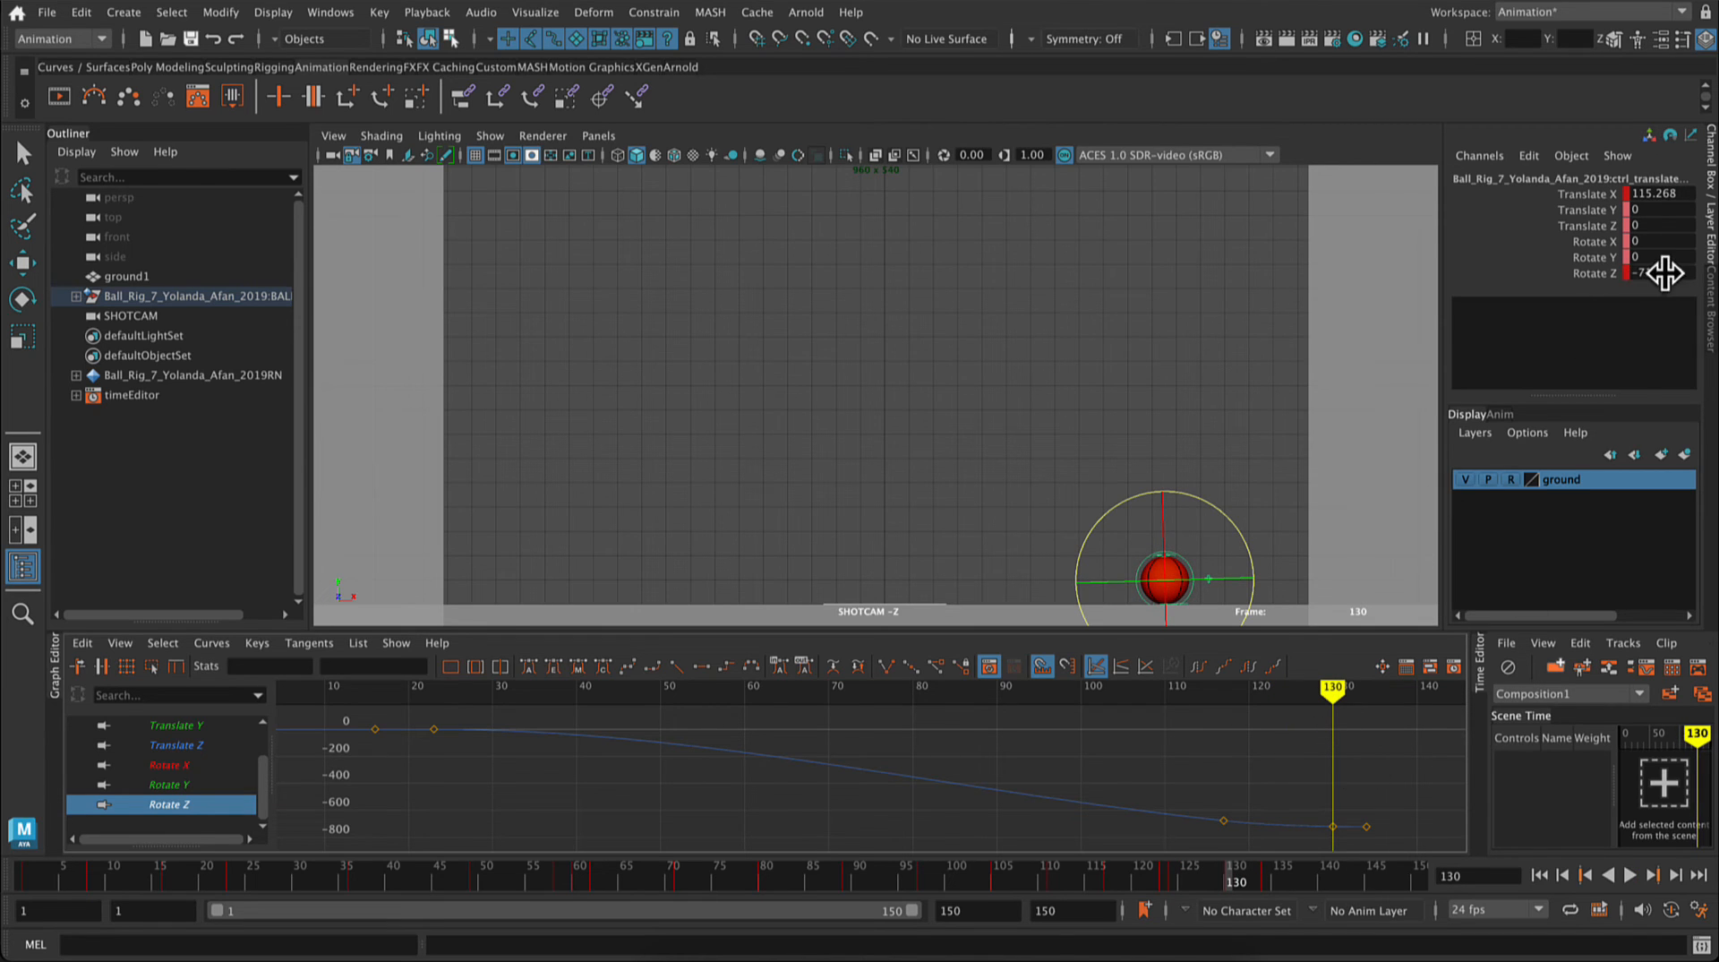
{"action": "left_click", "coordinate": [1664, 273]}
{"action": "type", "text": "-"}
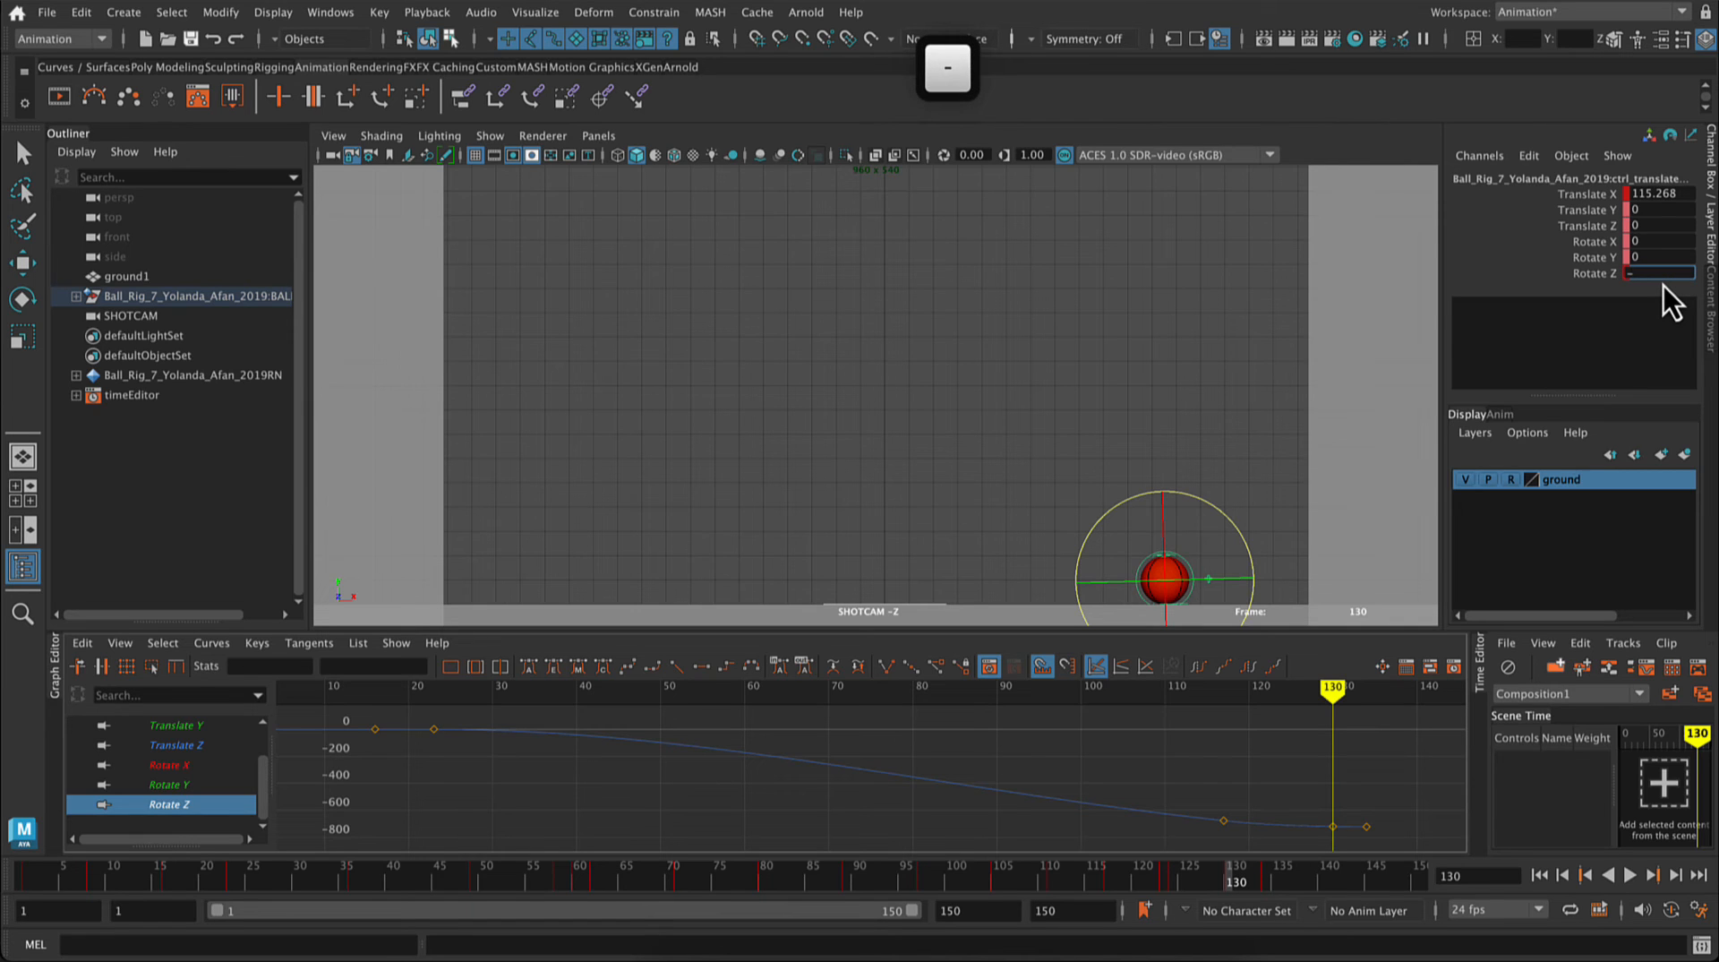
{"action": "type", "text": "740"}
{"action": "left_click", "coordinate": [1589, 273]}
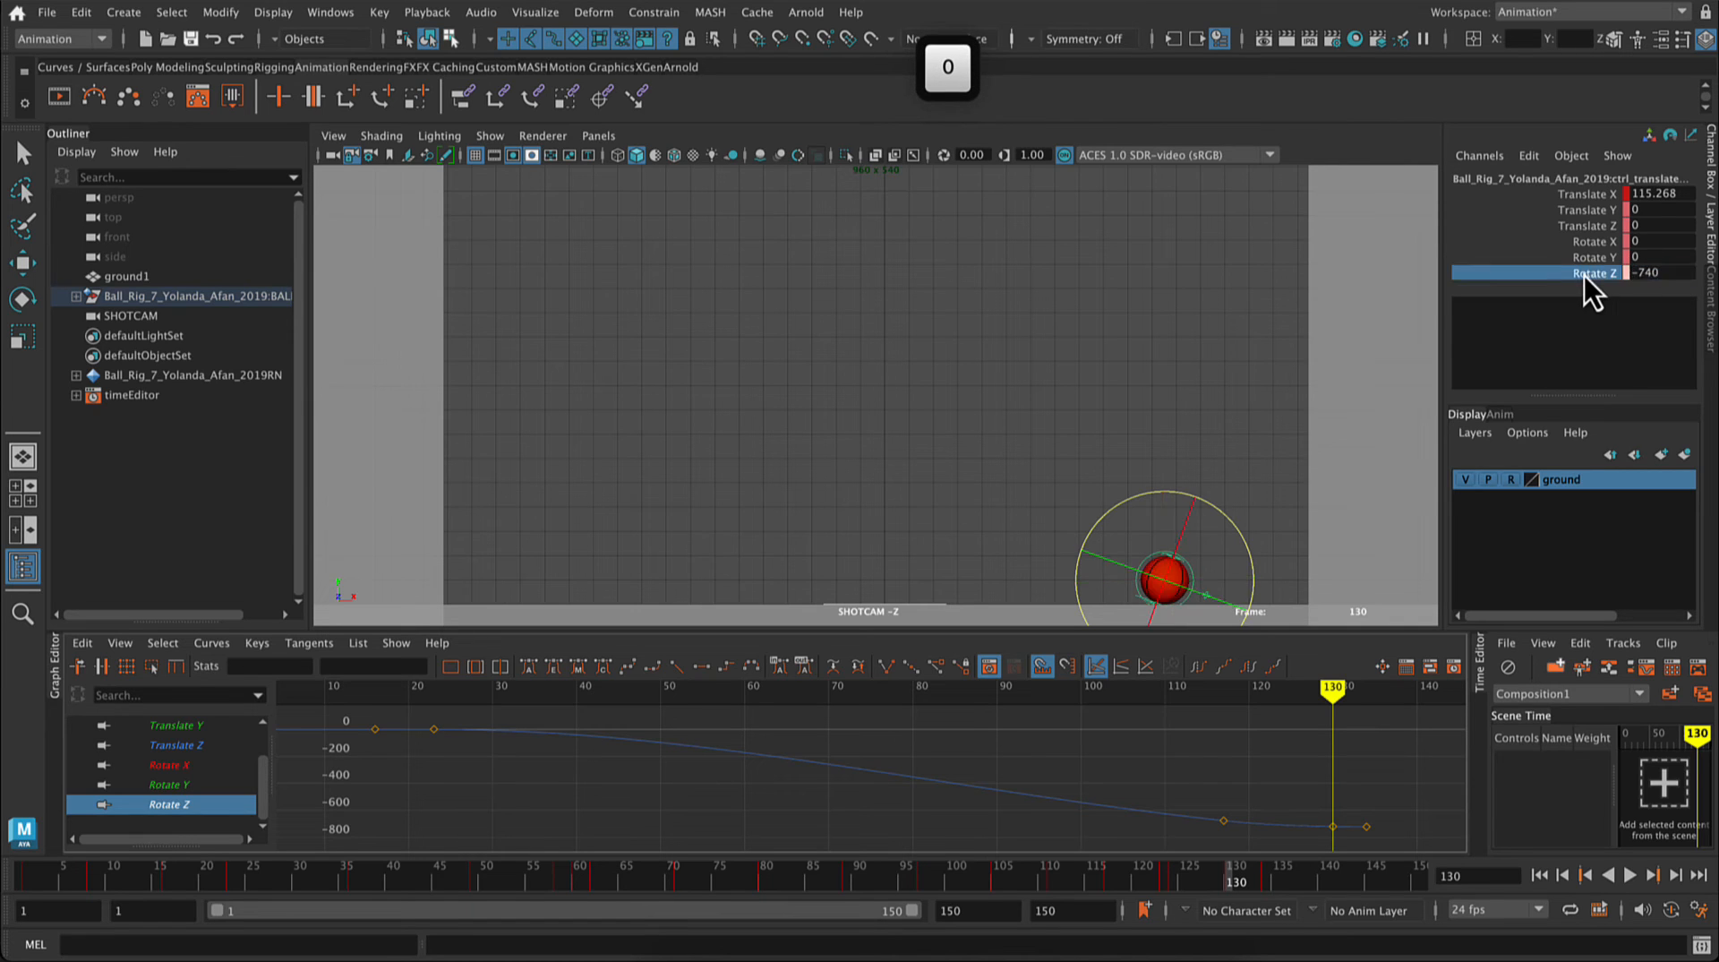
{"action": "right_click", "coordinate": [1586, 276]}
{"action": "left_click", "coordinate": [1613, 308]}
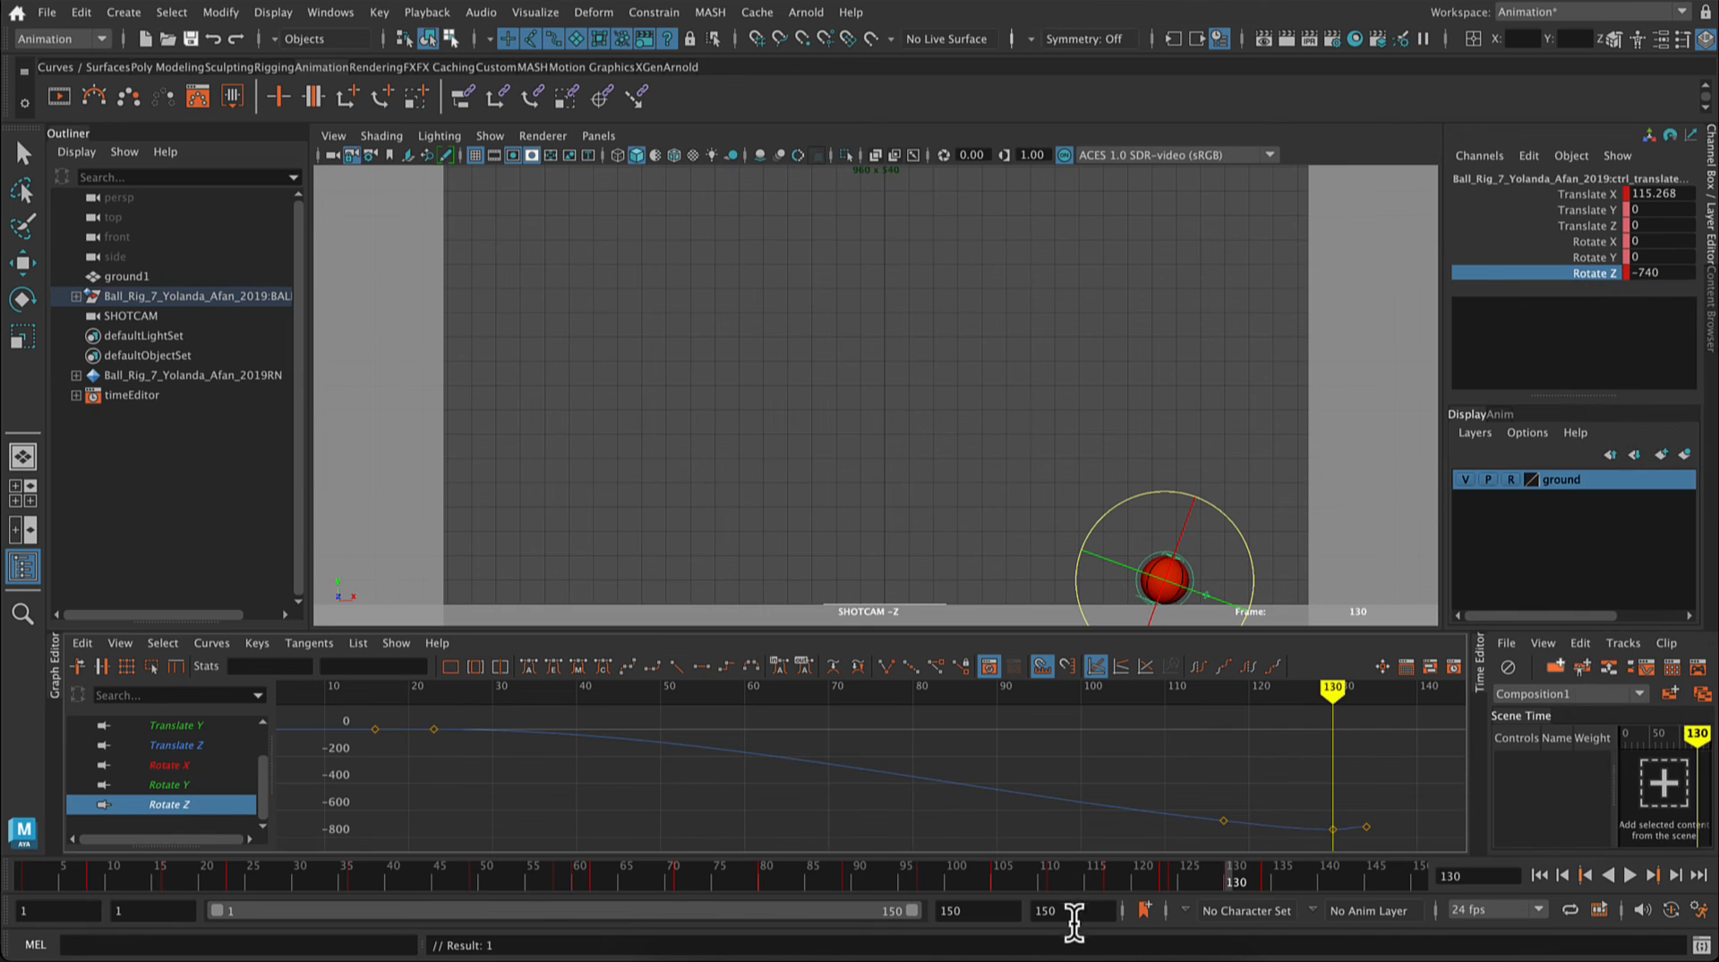
{"action": "mouse_move", "coordinate": [1330, 686]}
{"action": "left_mouse_down"}
{"action": "mouse_move", "coordinate": [1370, 700]}
{"action": "mouse_move", "coordinate": [555, 670]}
{"action": "left_mouse_up"}
{"action": "left_click", "coordinate": [1630, 875]}
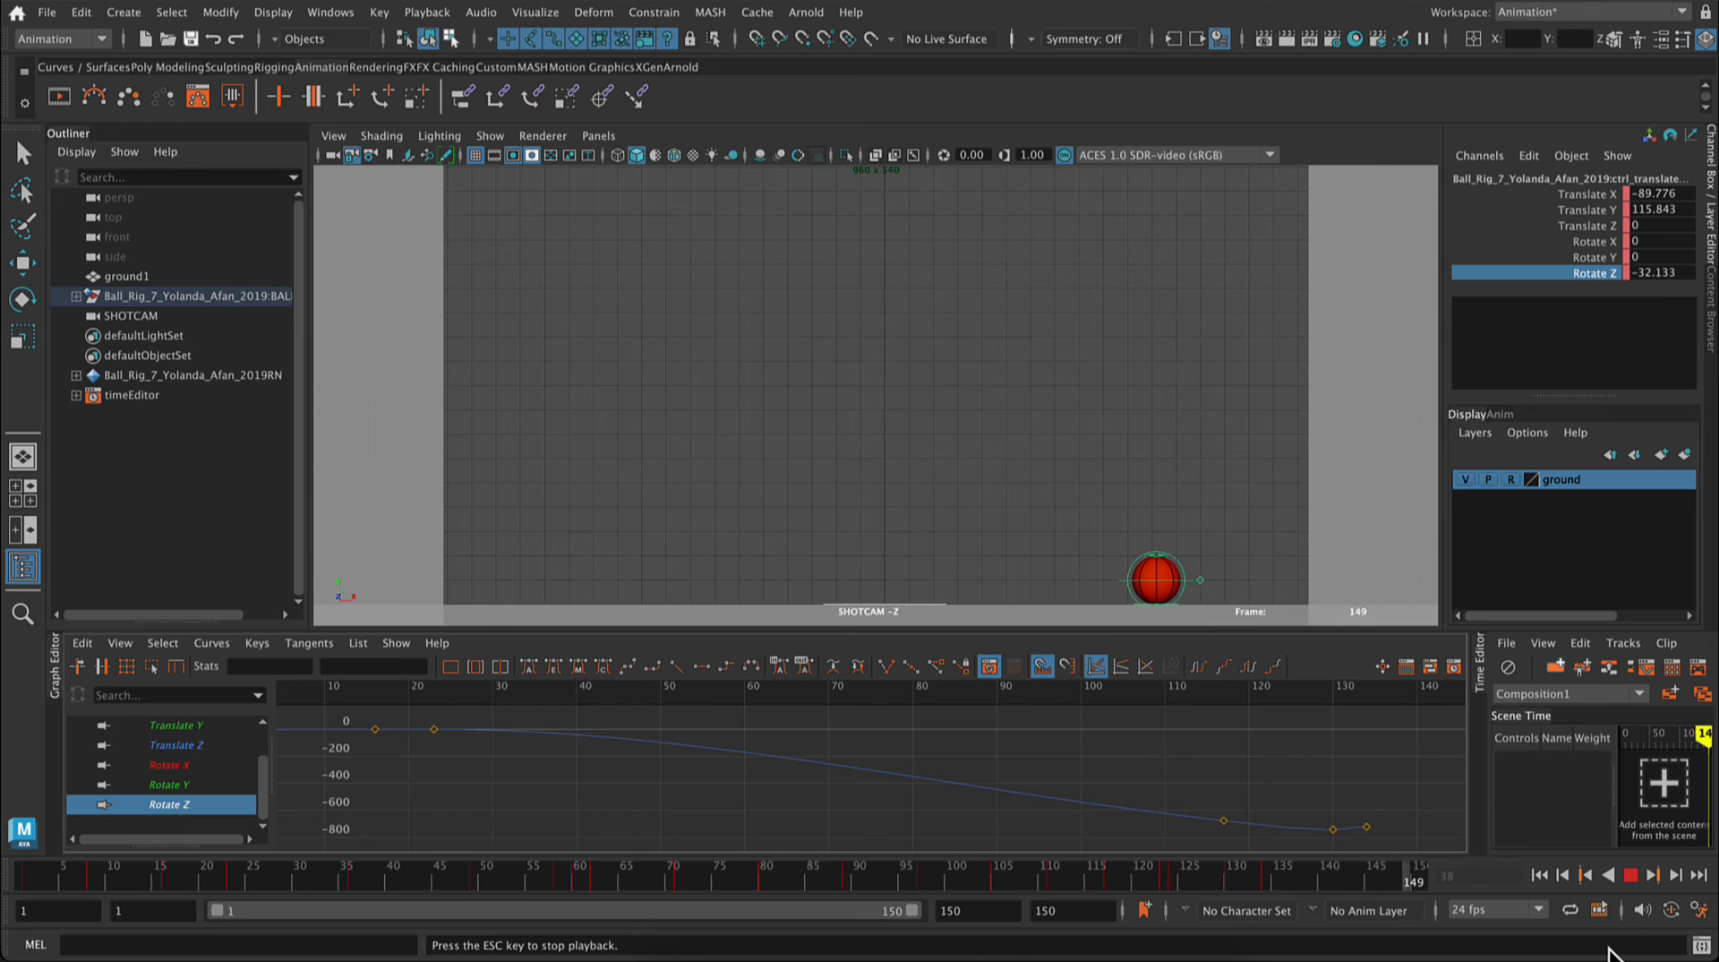
{"action": "left_click", "coordinate": [1630, 875]}
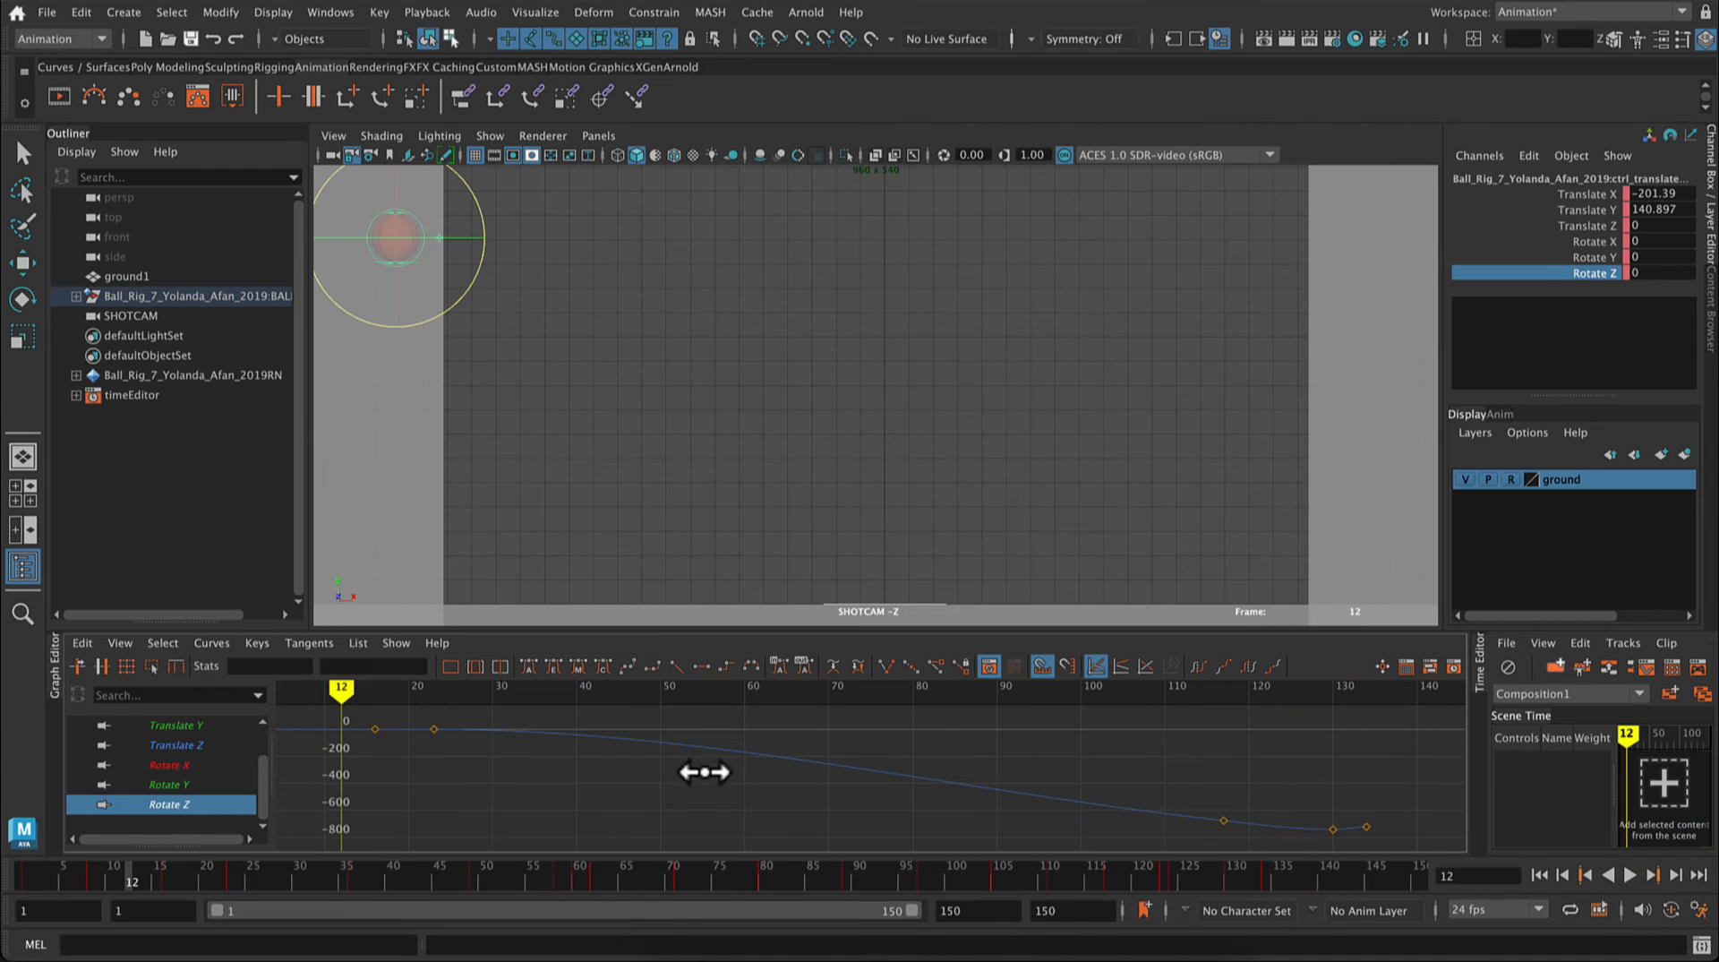
Step: Try a Rotate Z value of -750 on the ball at frame 130 without keying it, and scrub to frame 134
{"action": "left_click", "coordinate": [1253, 878]}
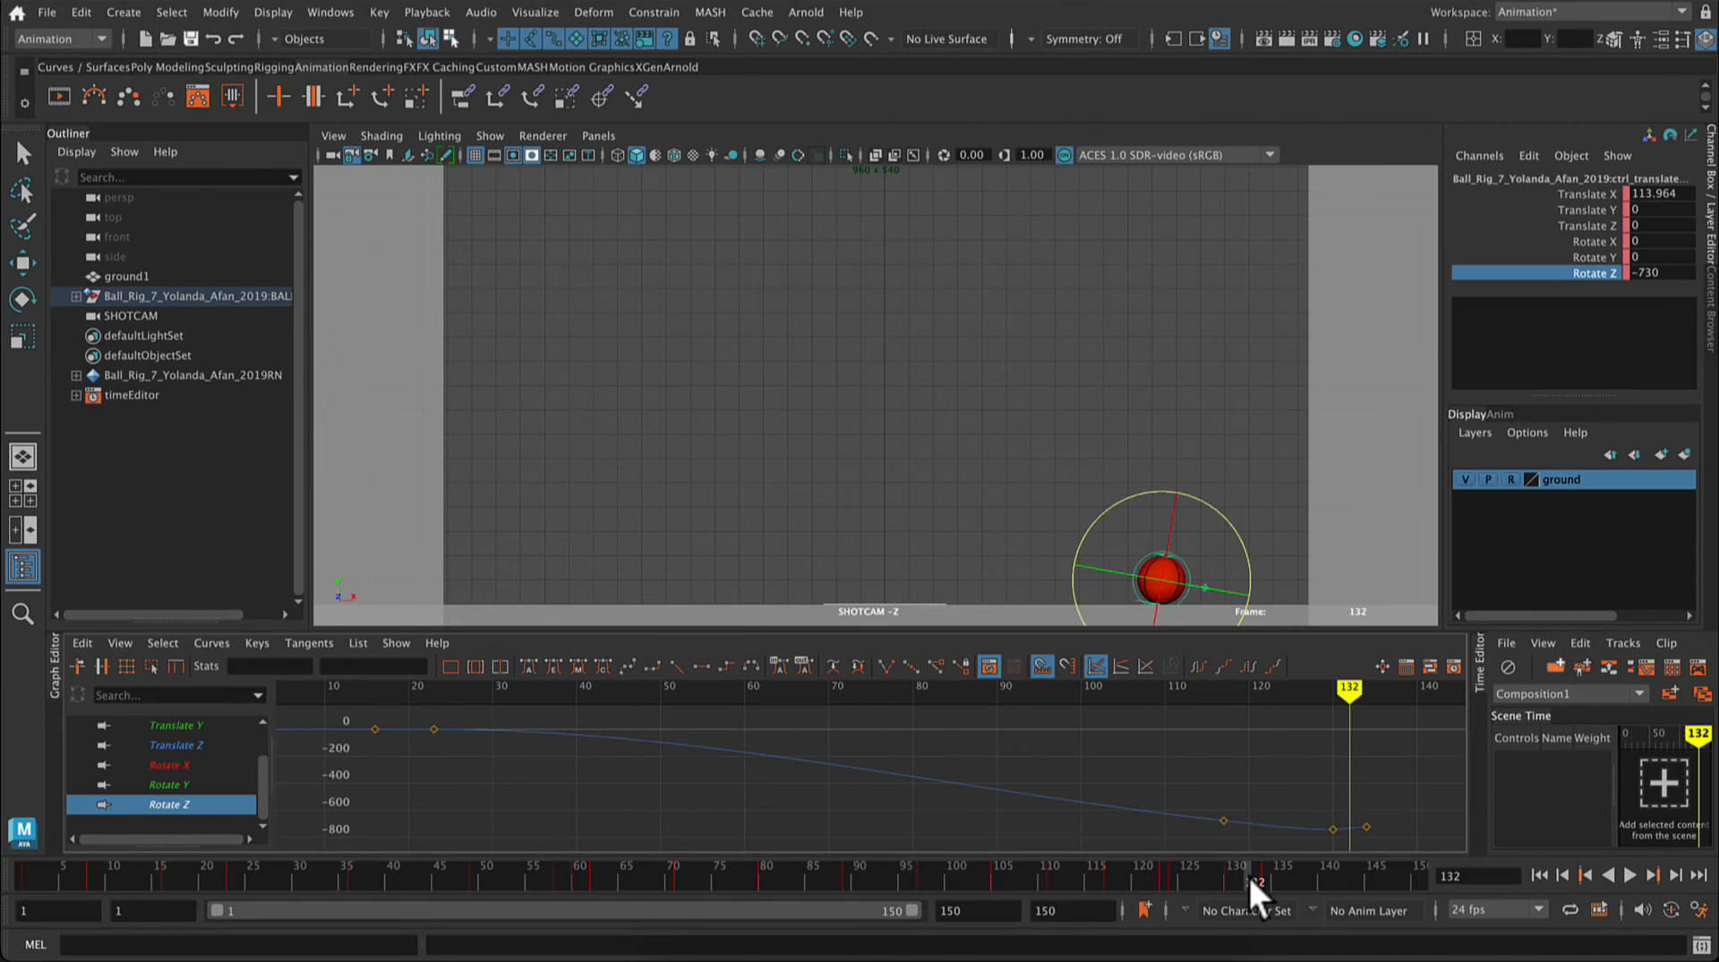
{"action": "left_click_drag", "start_coordinate": [1246, 881], "coordinate": [1228, 874]}
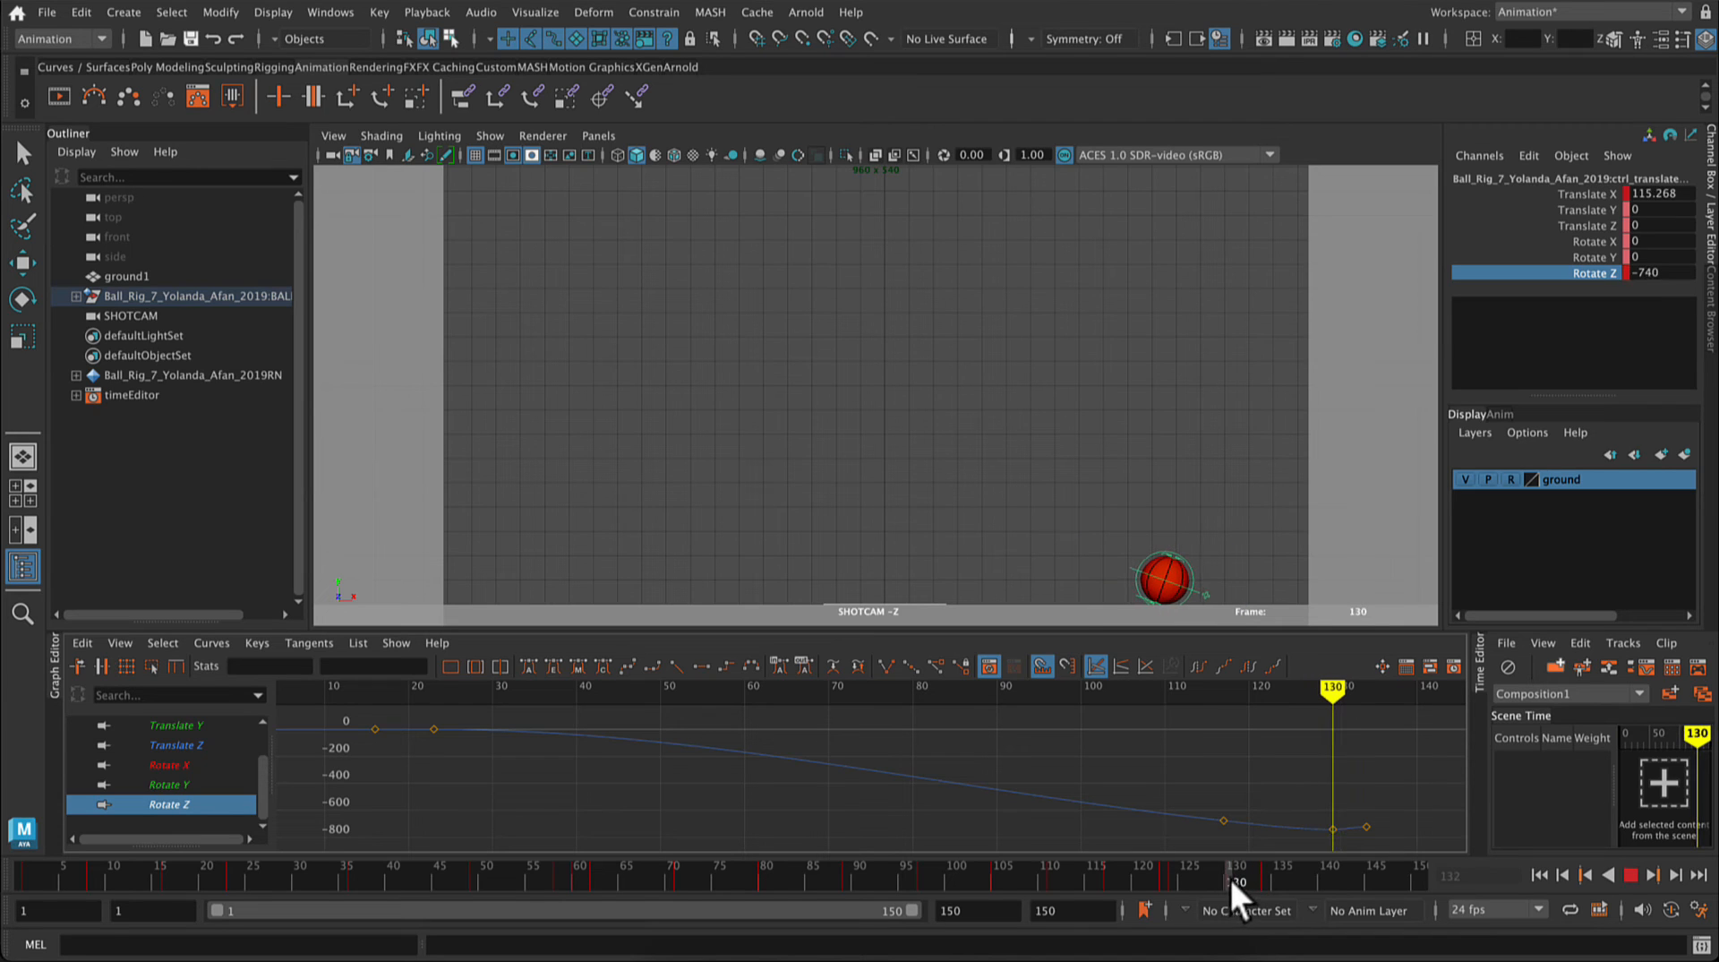
{"action": "left_click", "coordinate": [1675, 272]}
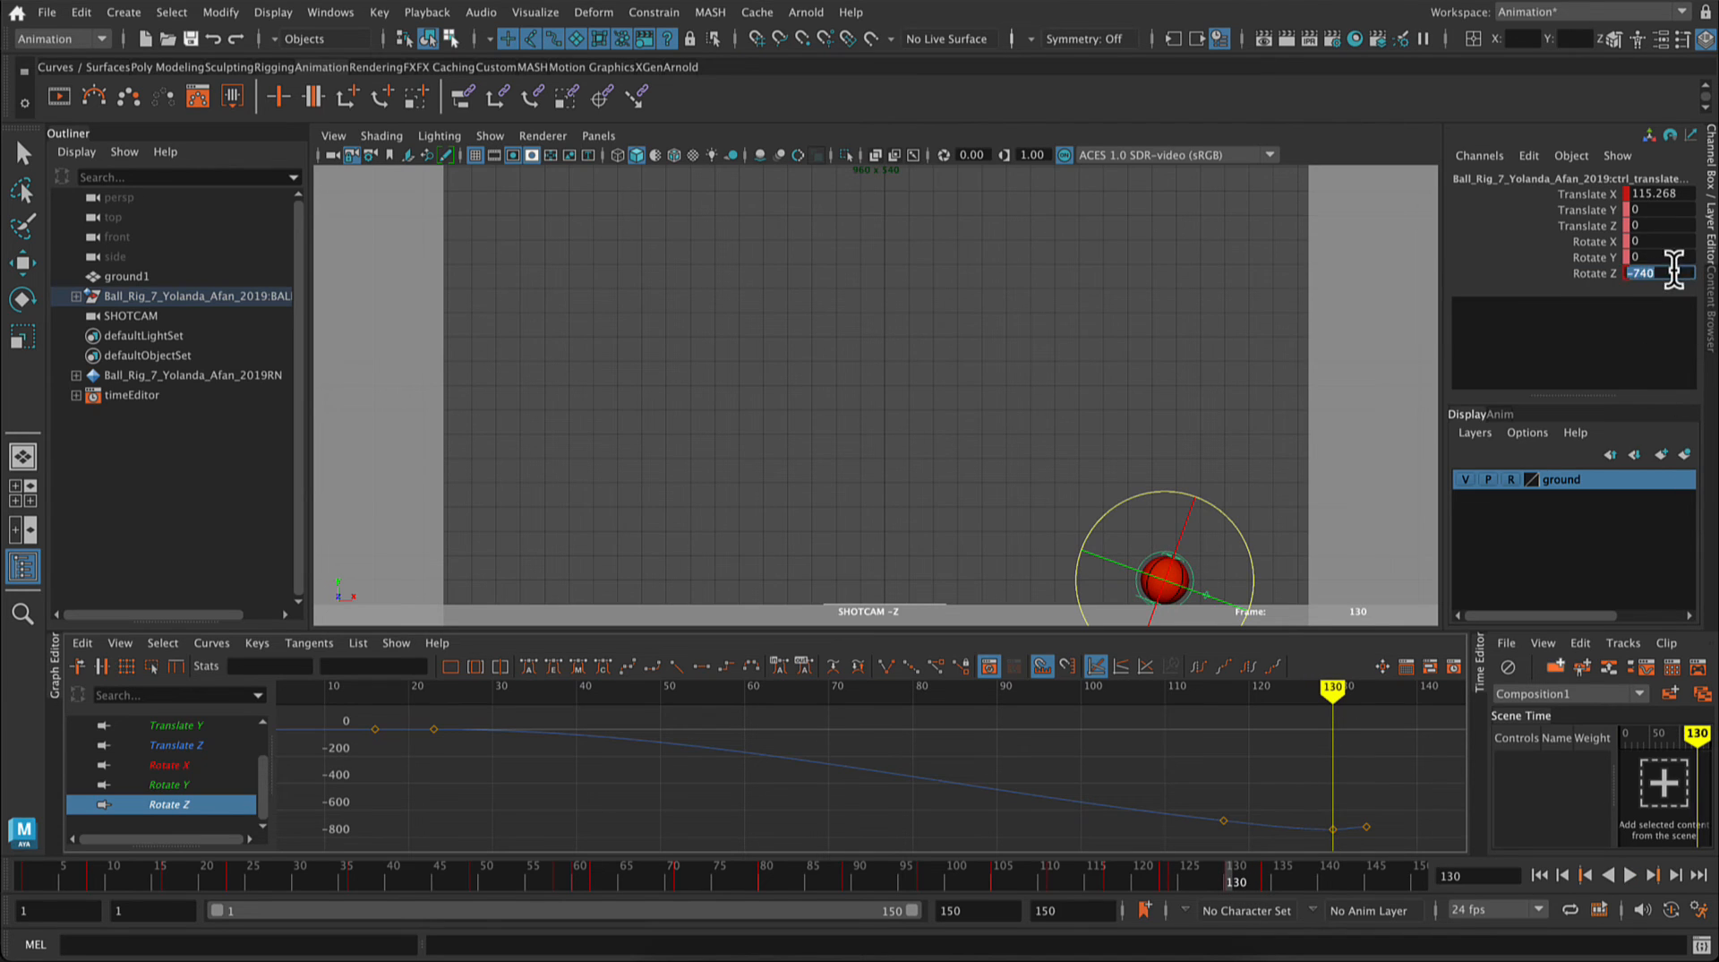
{"action": "type", "text": "-750"}
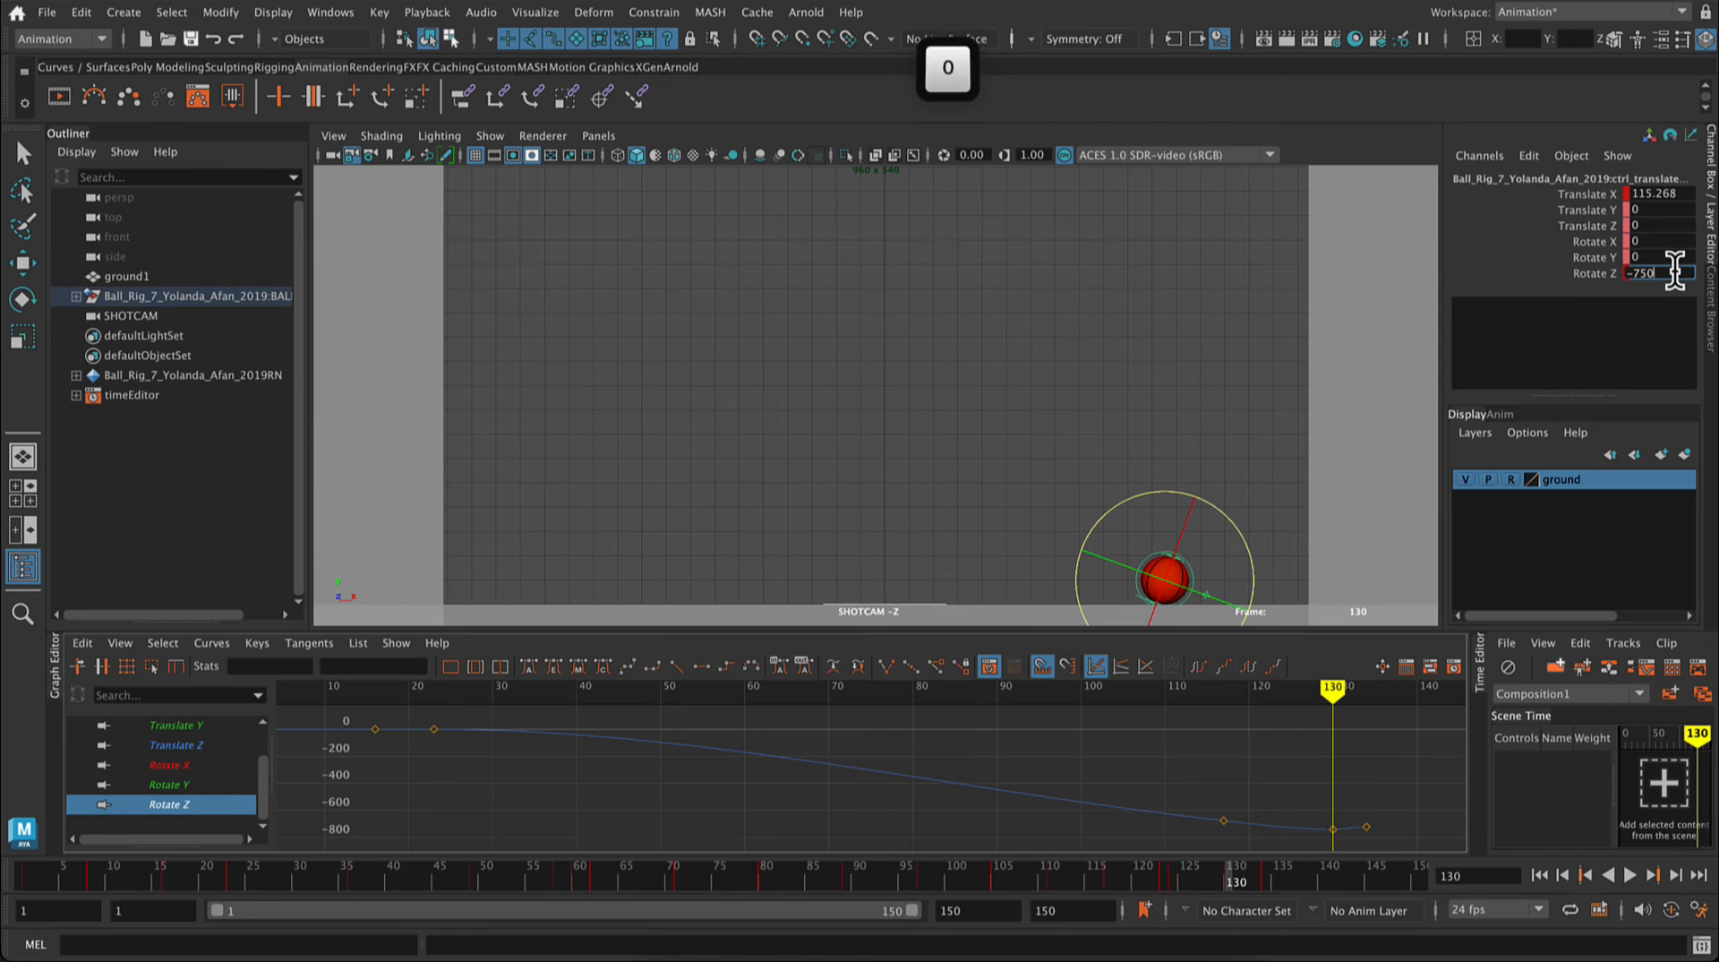
{"action": "key", "text": "Return"}
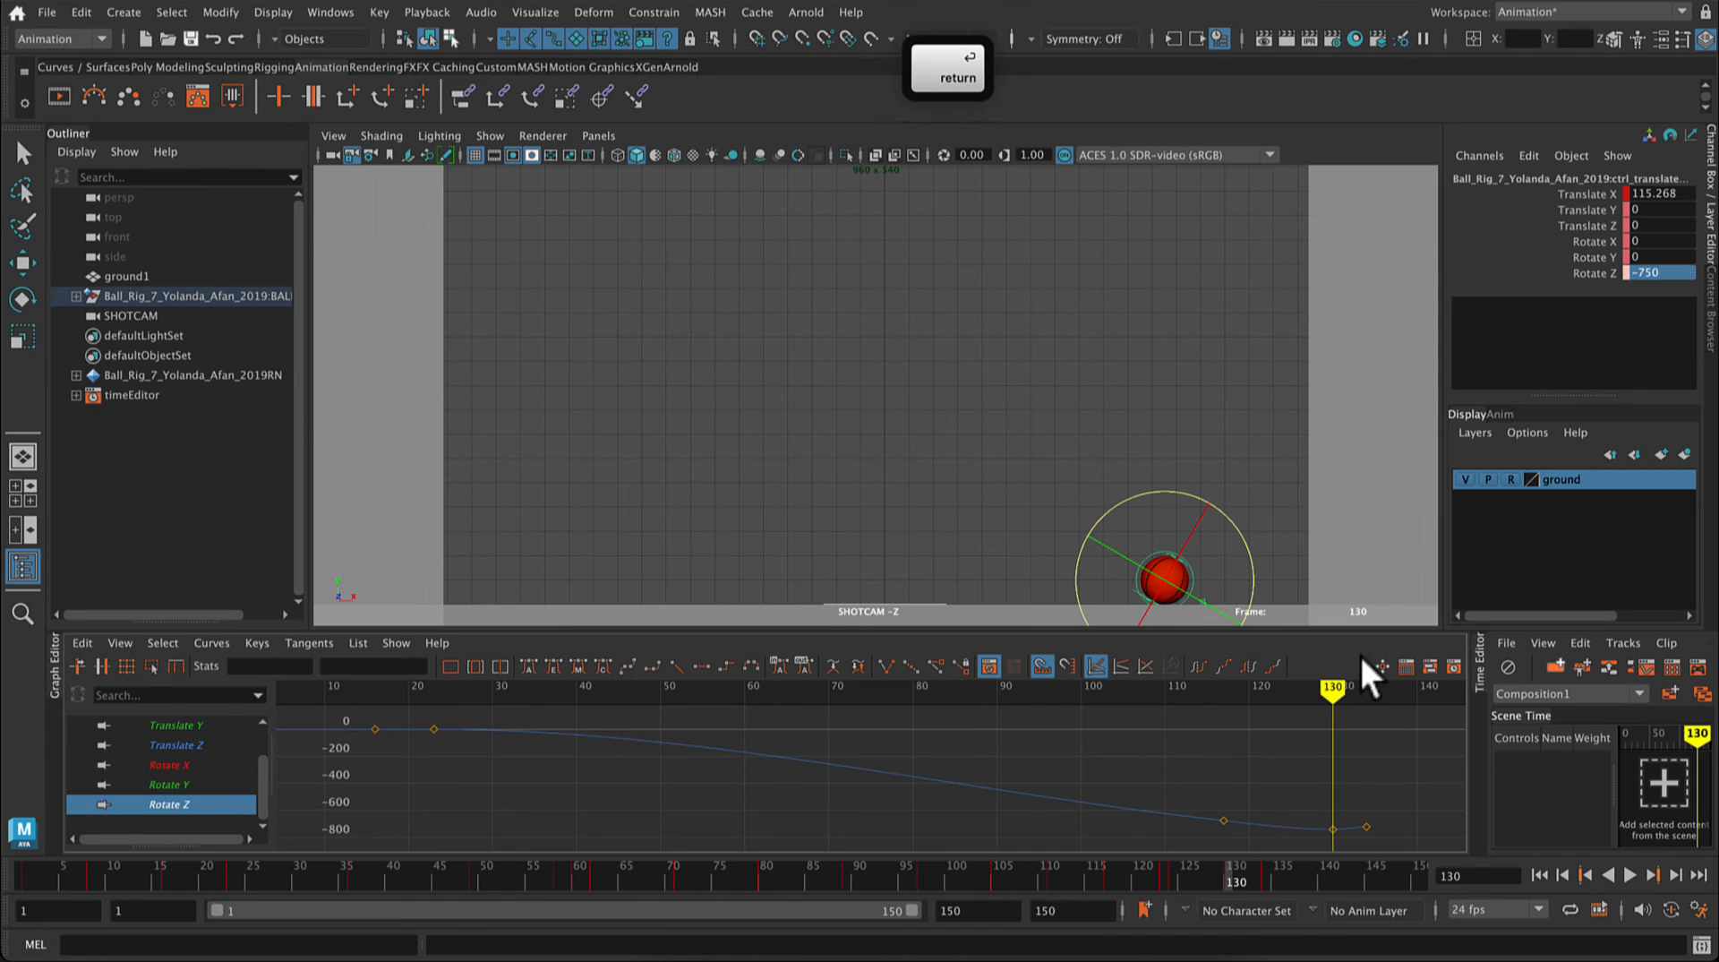
{"action": "left_click_drag", "start_coordinate": [1333, 696], "coordinate": [1366, 696]}
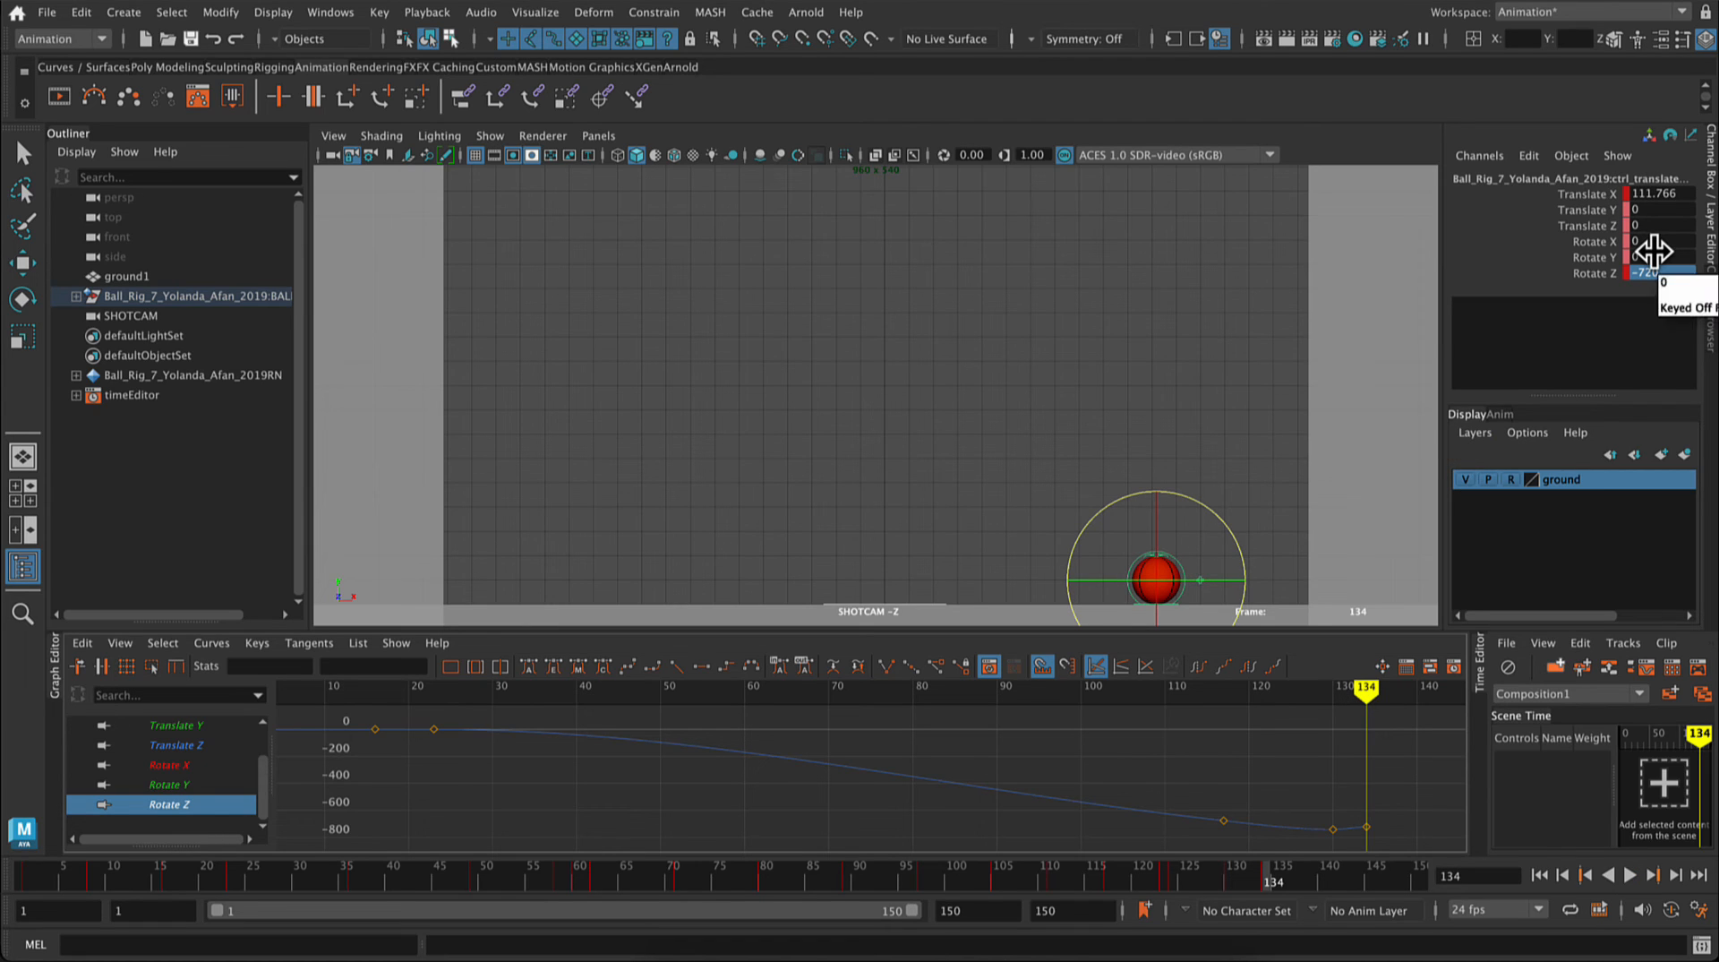
{"action": "key", "text": "minus"}
{"action": "key", "text": "7"}
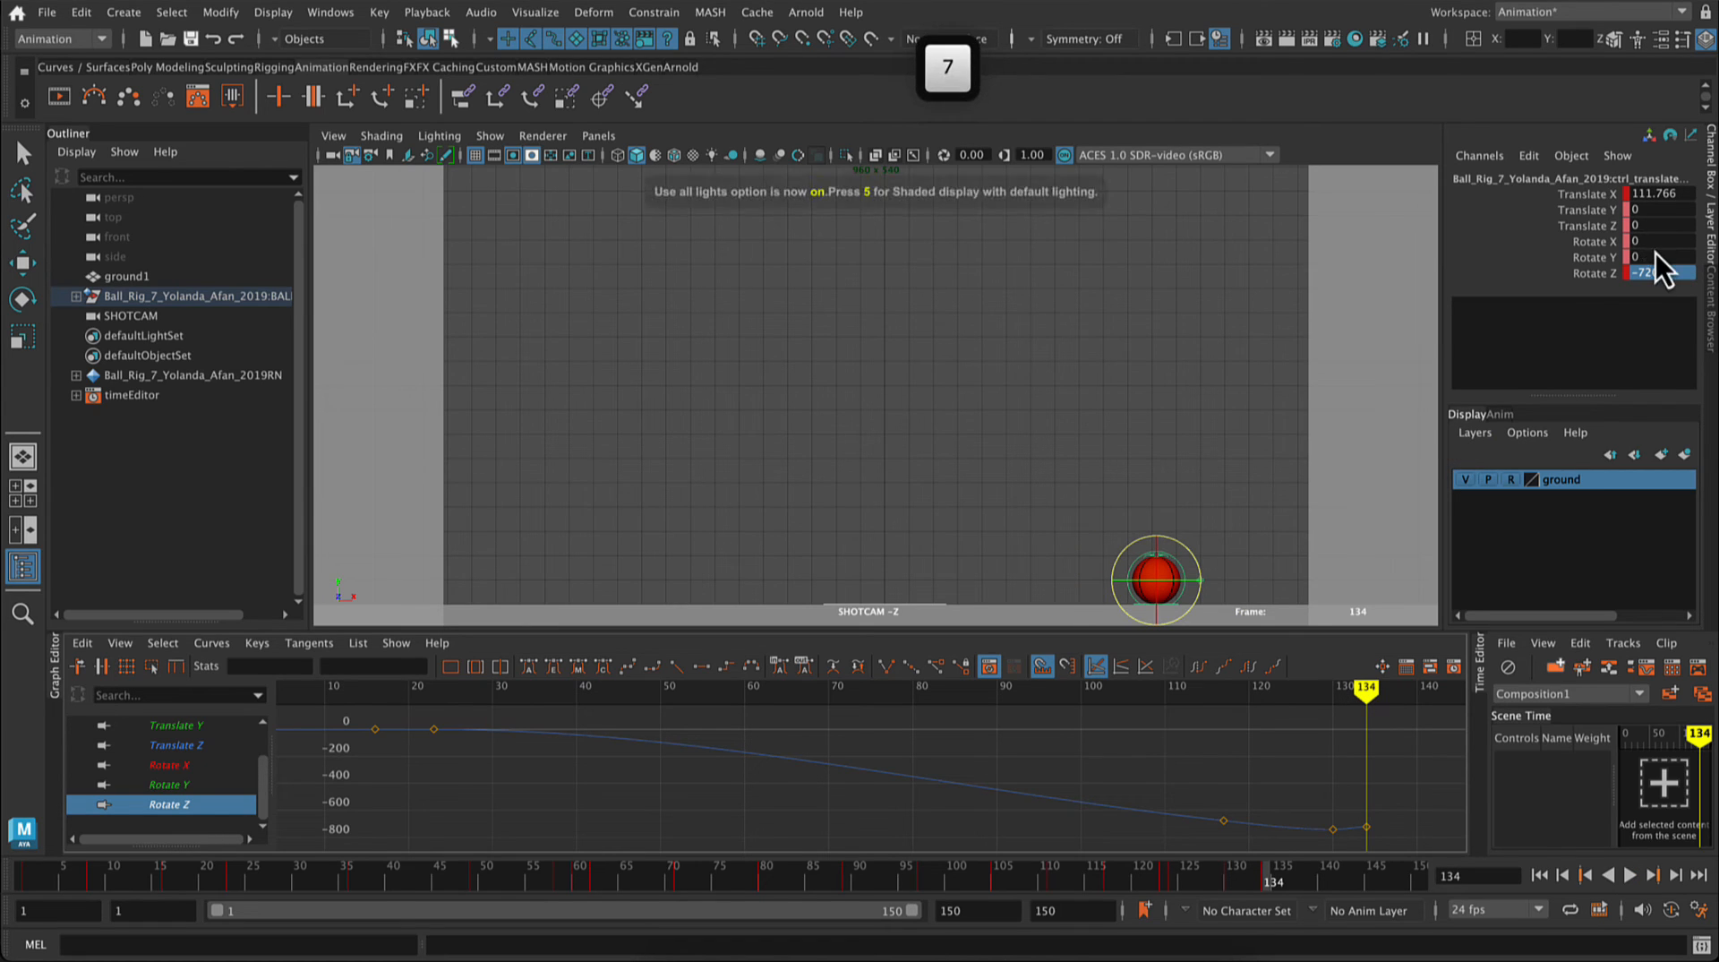
{"action": "key", "text": "1"}
{"action": "key", "text": "5"}
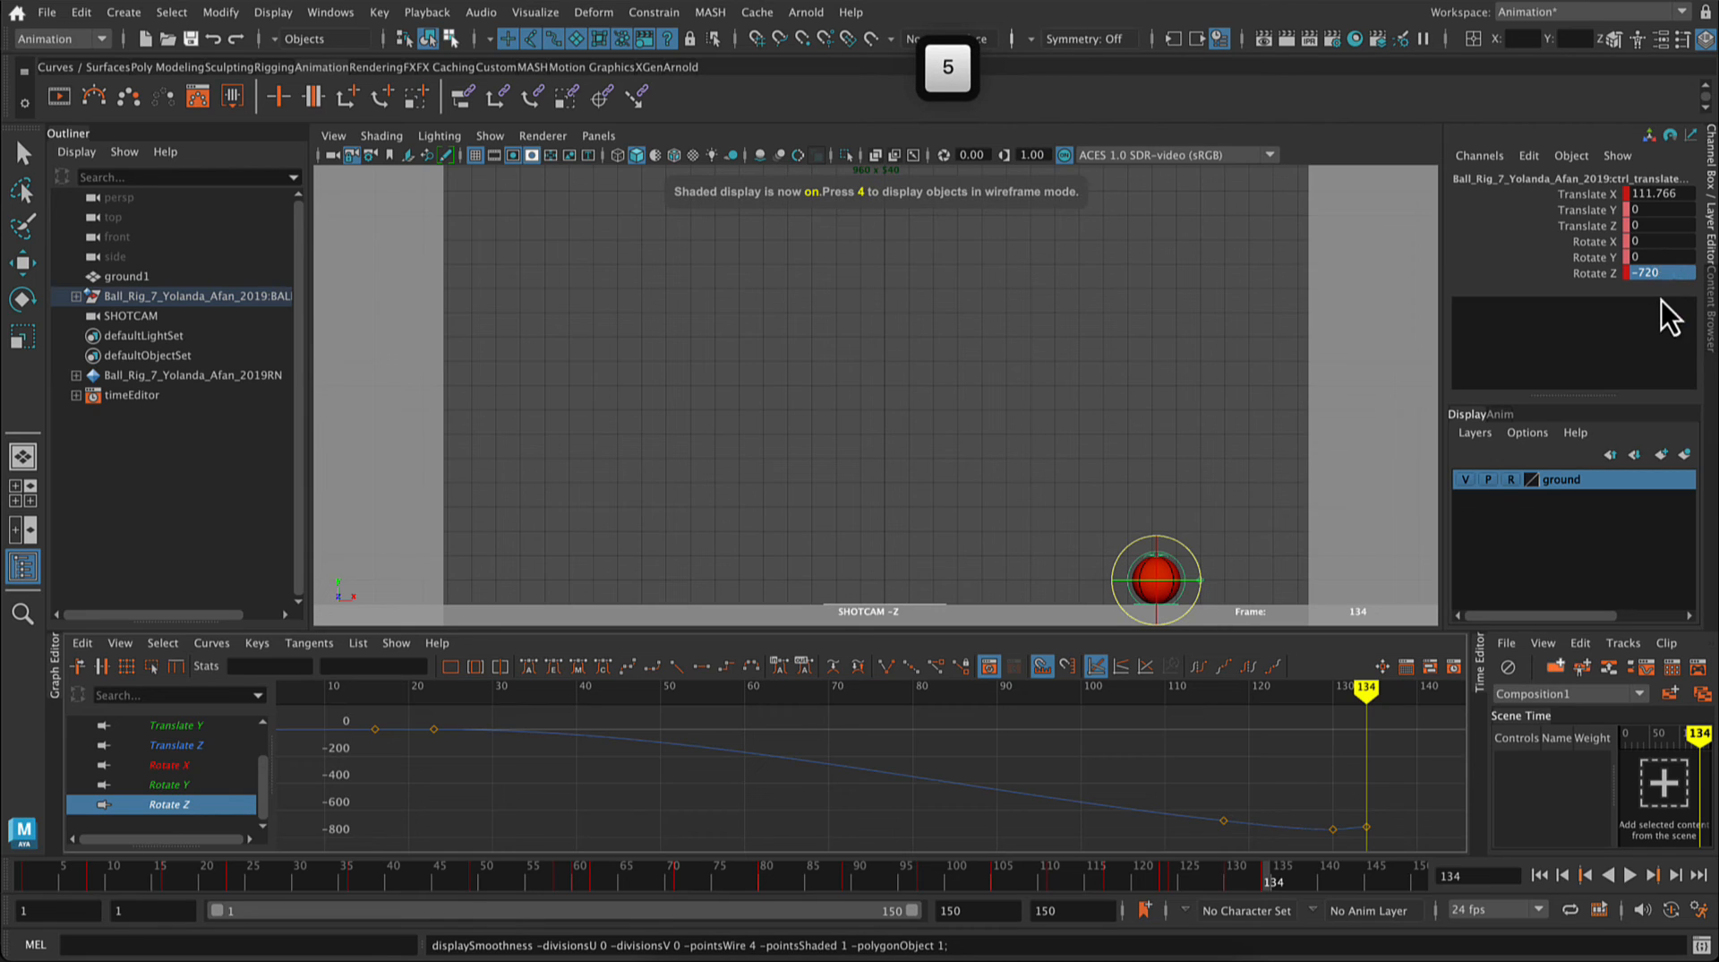
{"action": "left_click", "coordinate": [1662, 273]}
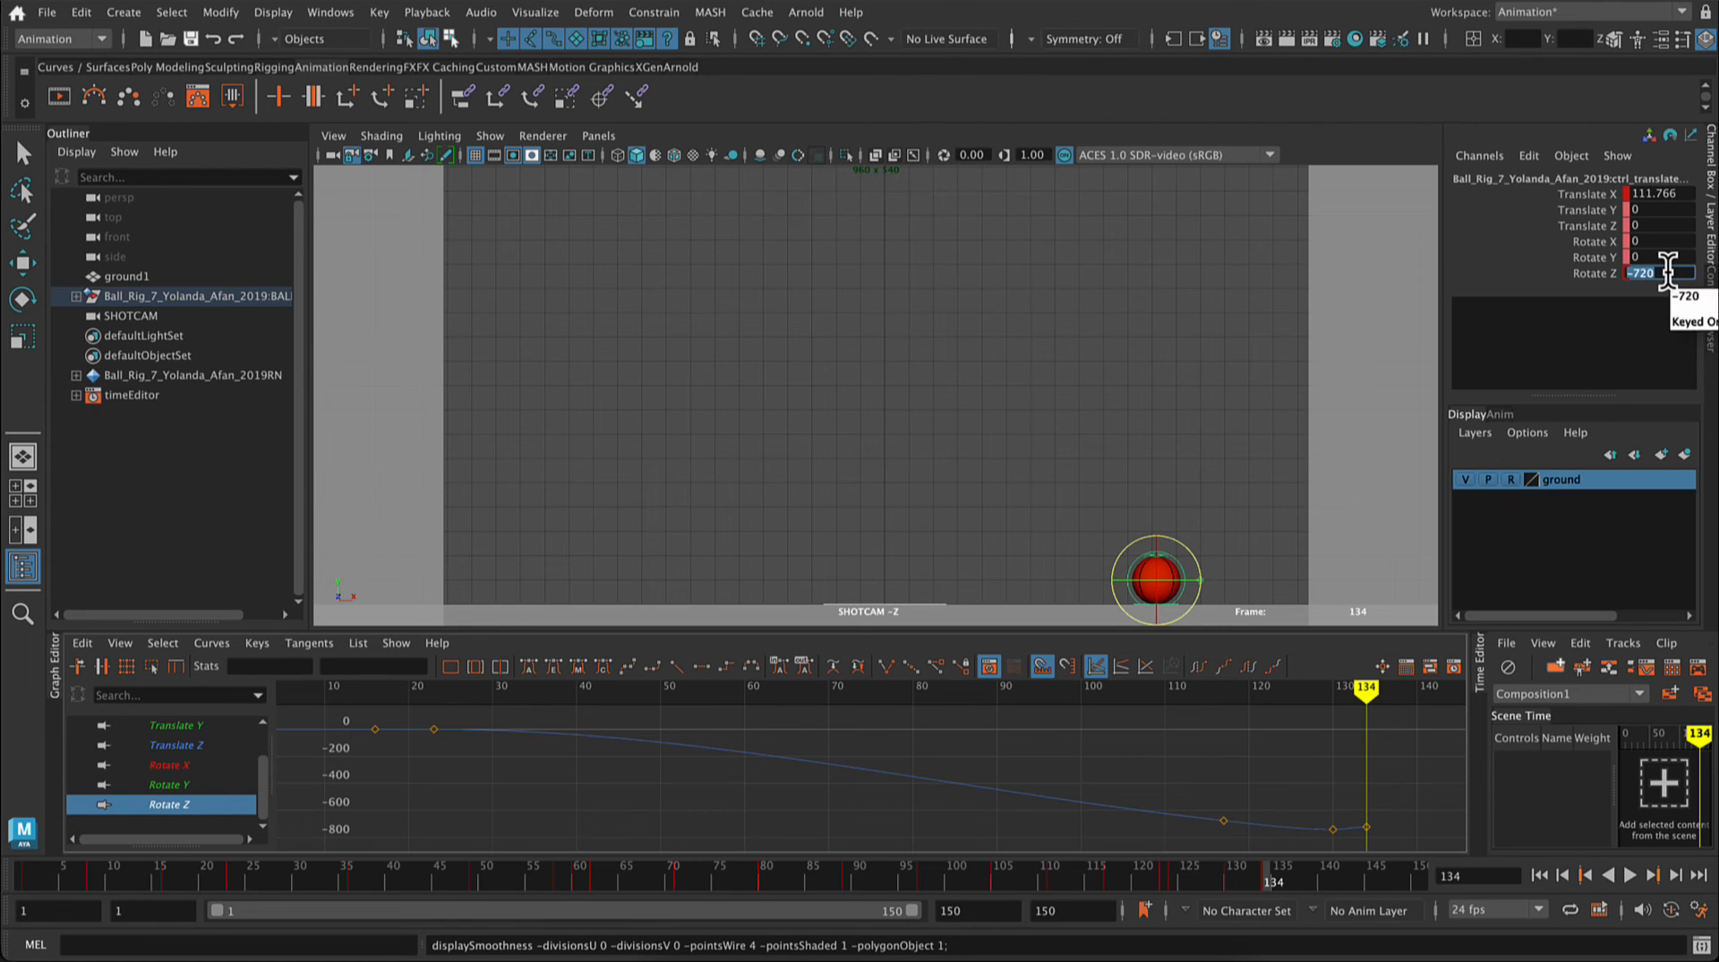
Step: Return to frame 130, set the ball's Rotate Z to -755 and key only that channel
{"action": "left_click_drag", "start_coordinate": [1368, 689], "coordinate": [1332, 693]}
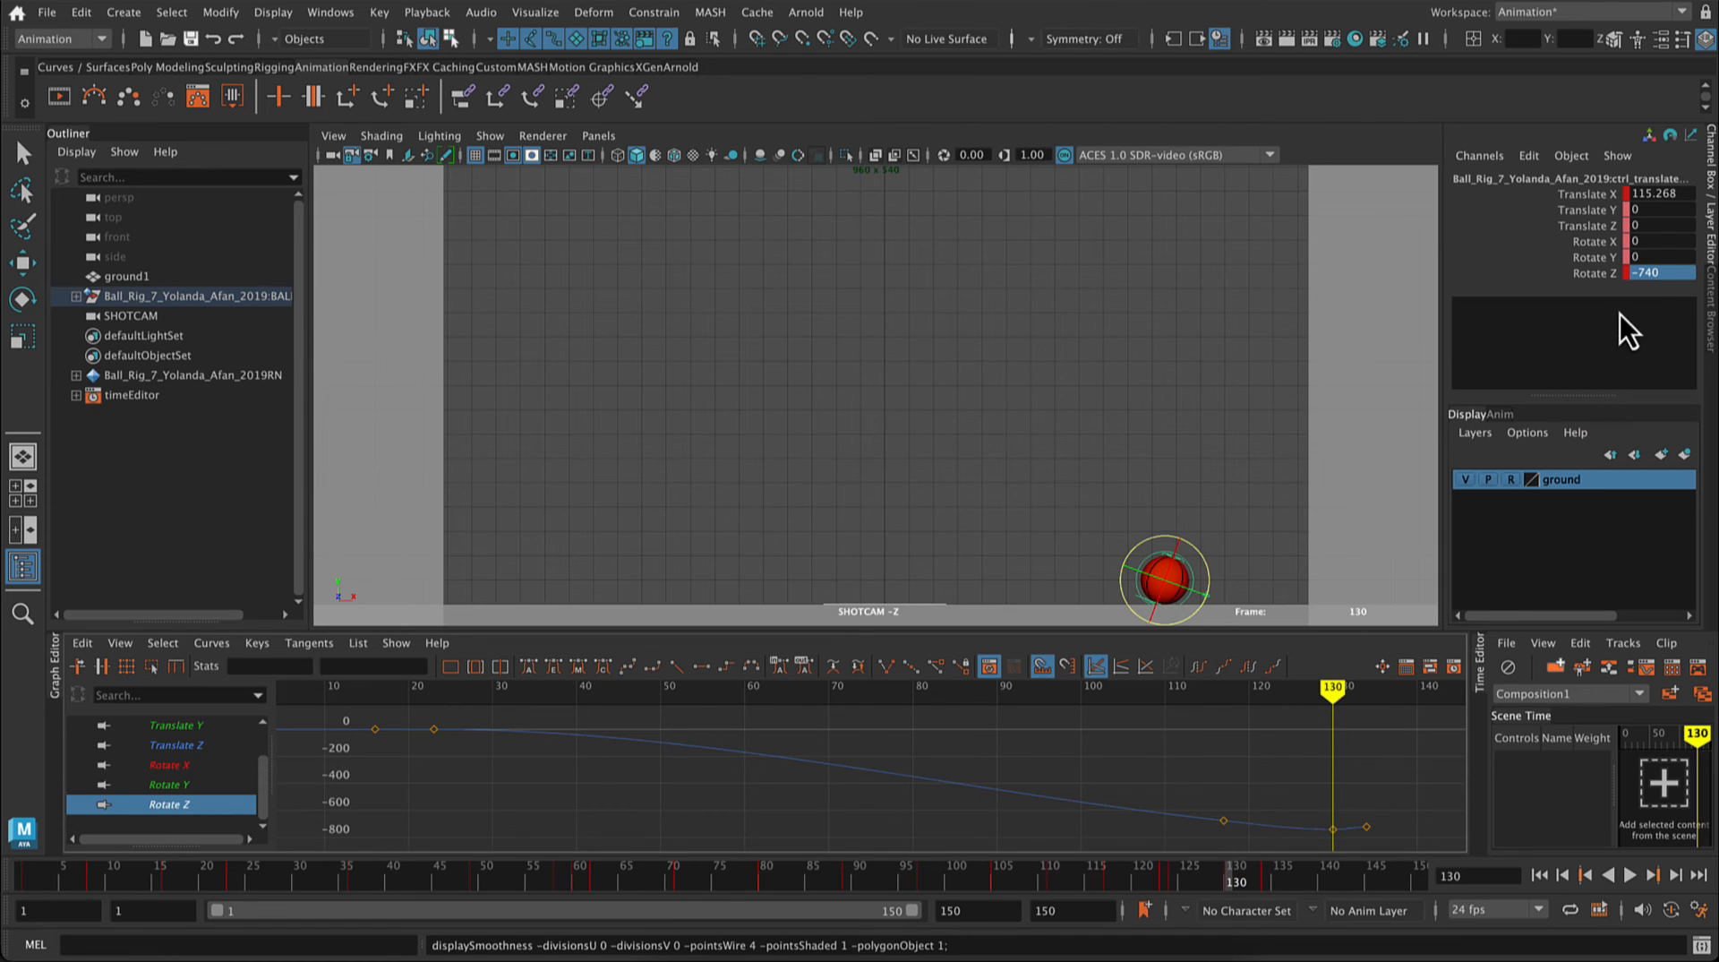
{"action": "left_click", "coordinate": [1652, 273]}
{"action": "type", "text": "-75"}
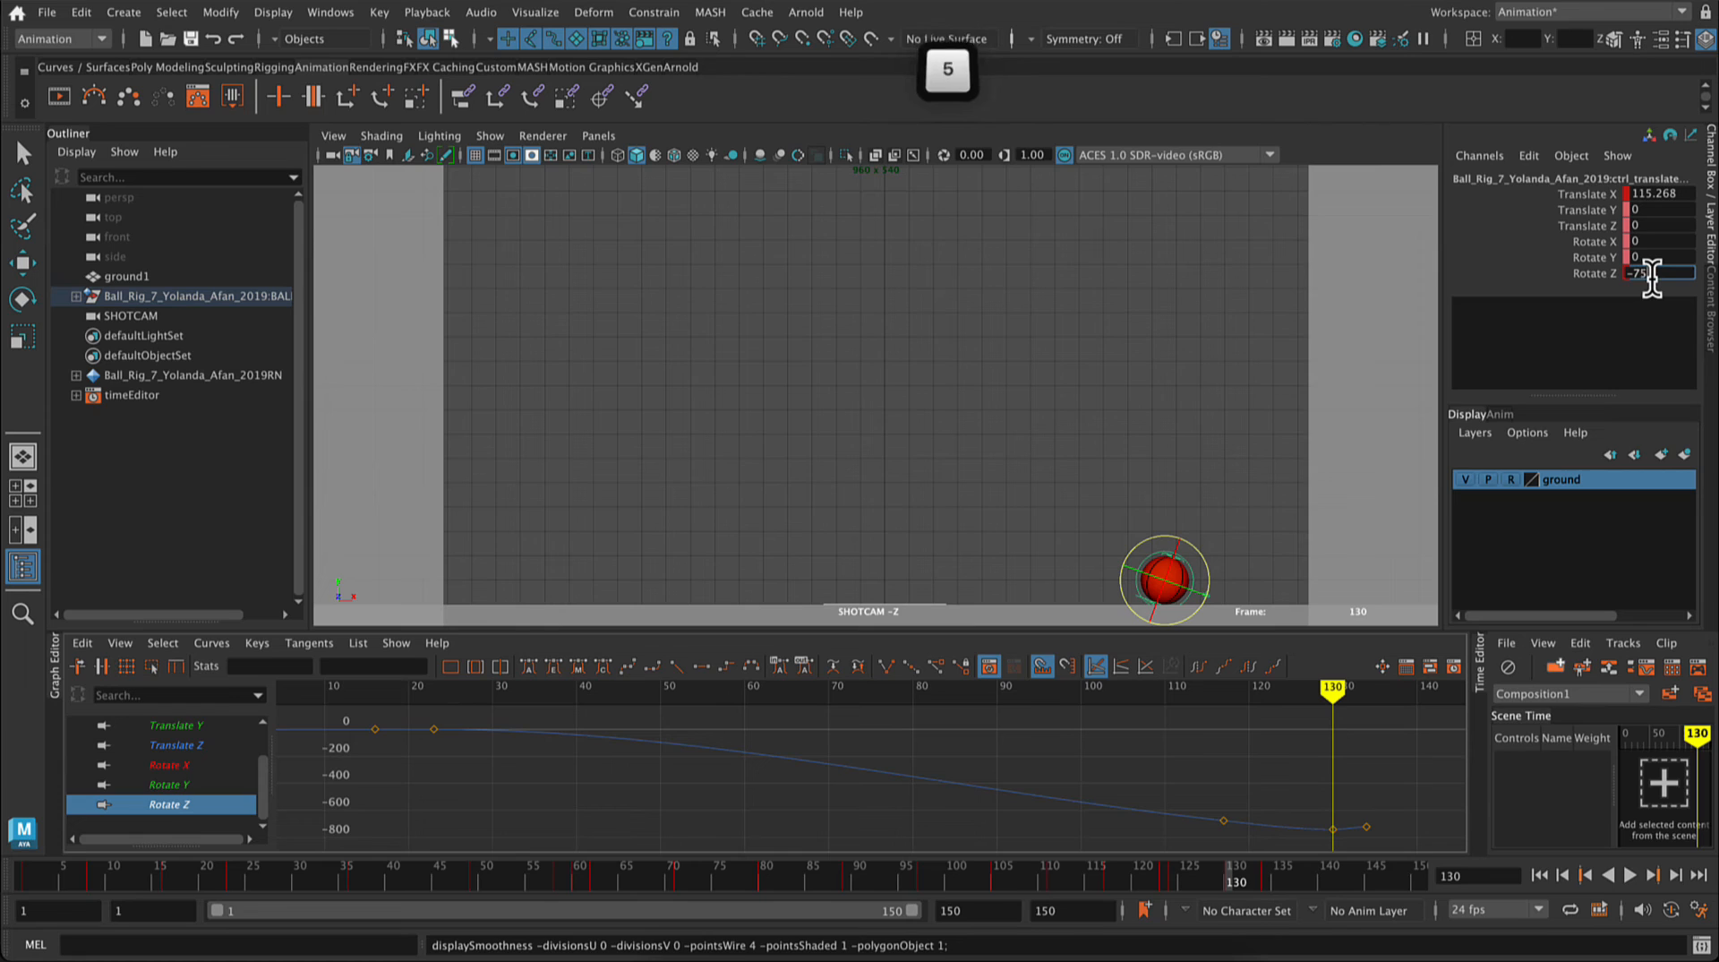
{"action": "key", "text": "Return"}
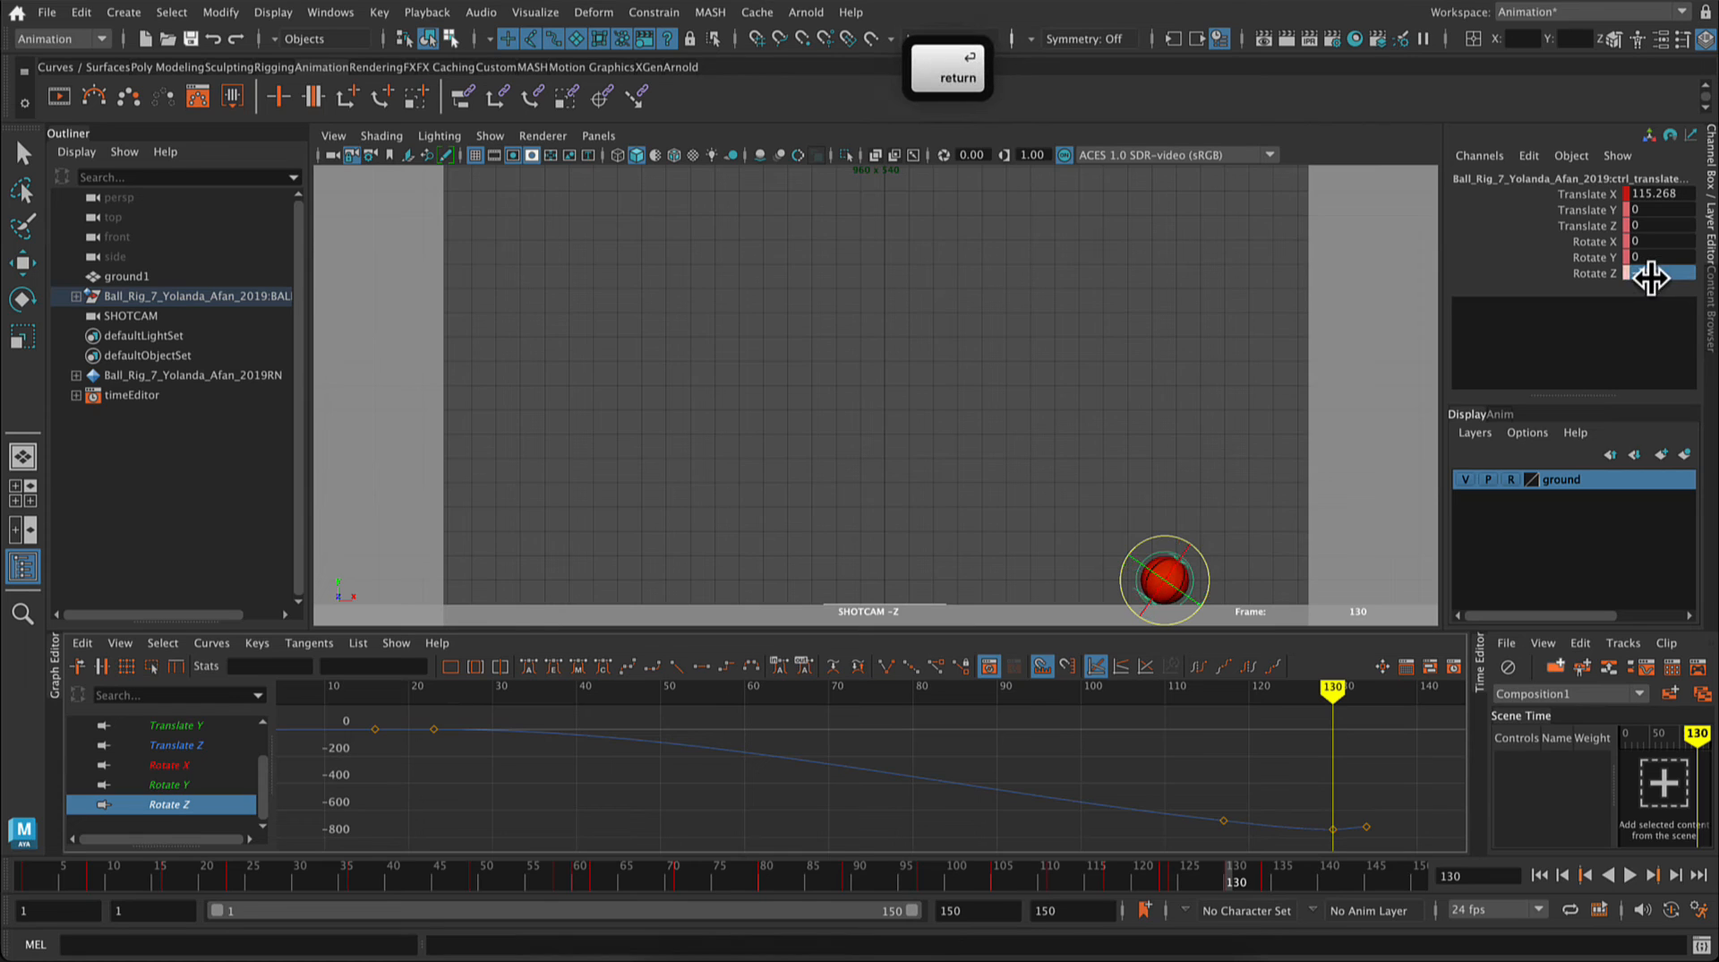
{"action": "right_click", "coordinate": [1608, 273]}
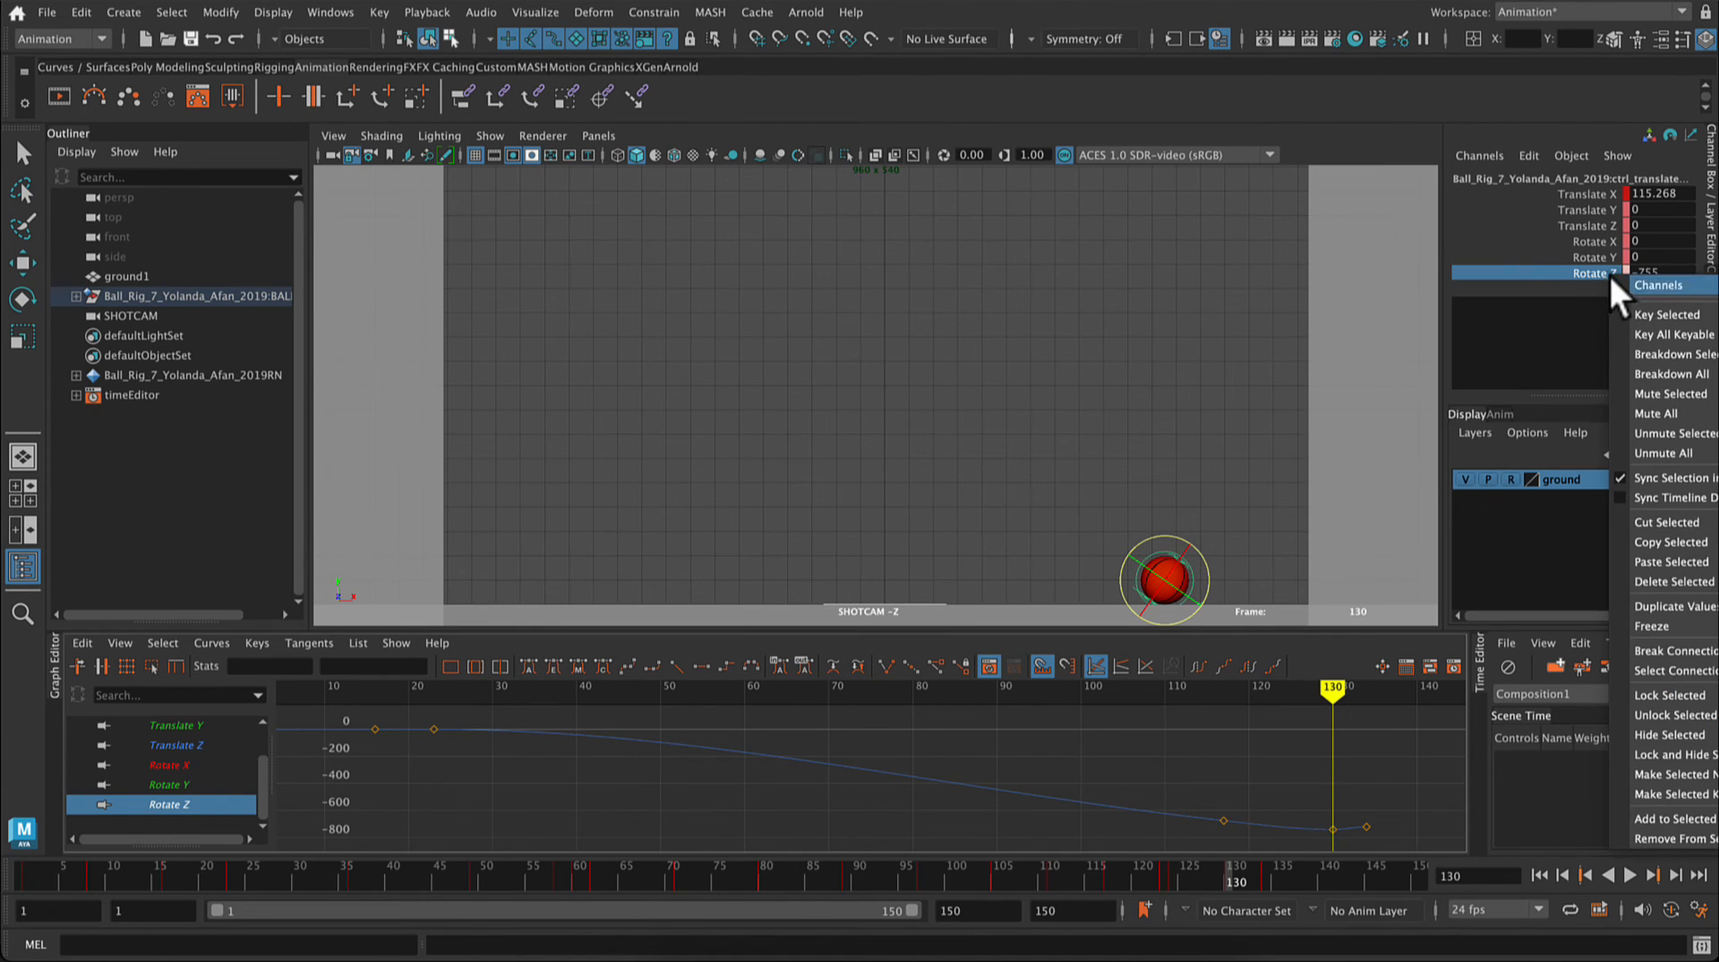
{"action": "left_click", "coordinate": [1633, 315]}
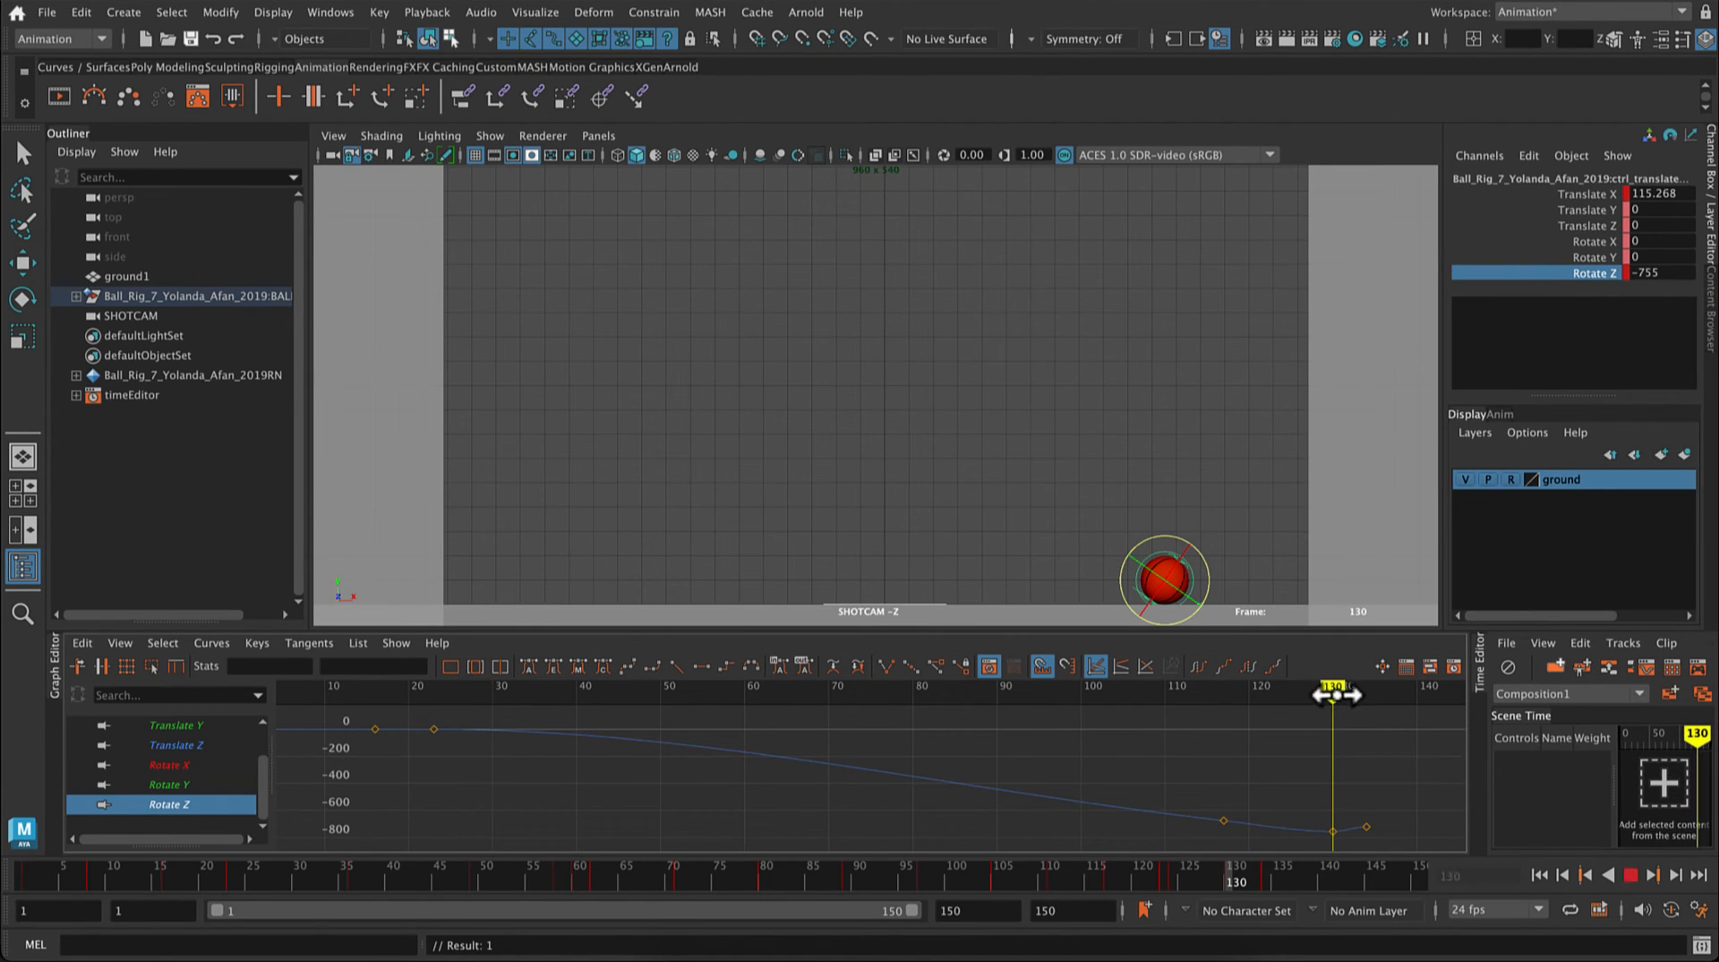
Step: Set the ball's Rotate Z to -710 at frame 134 and key only that channel
{"action": "left_click_drag", "start_coordinate": [1333, 697], "coordinate": [1367, 701]}
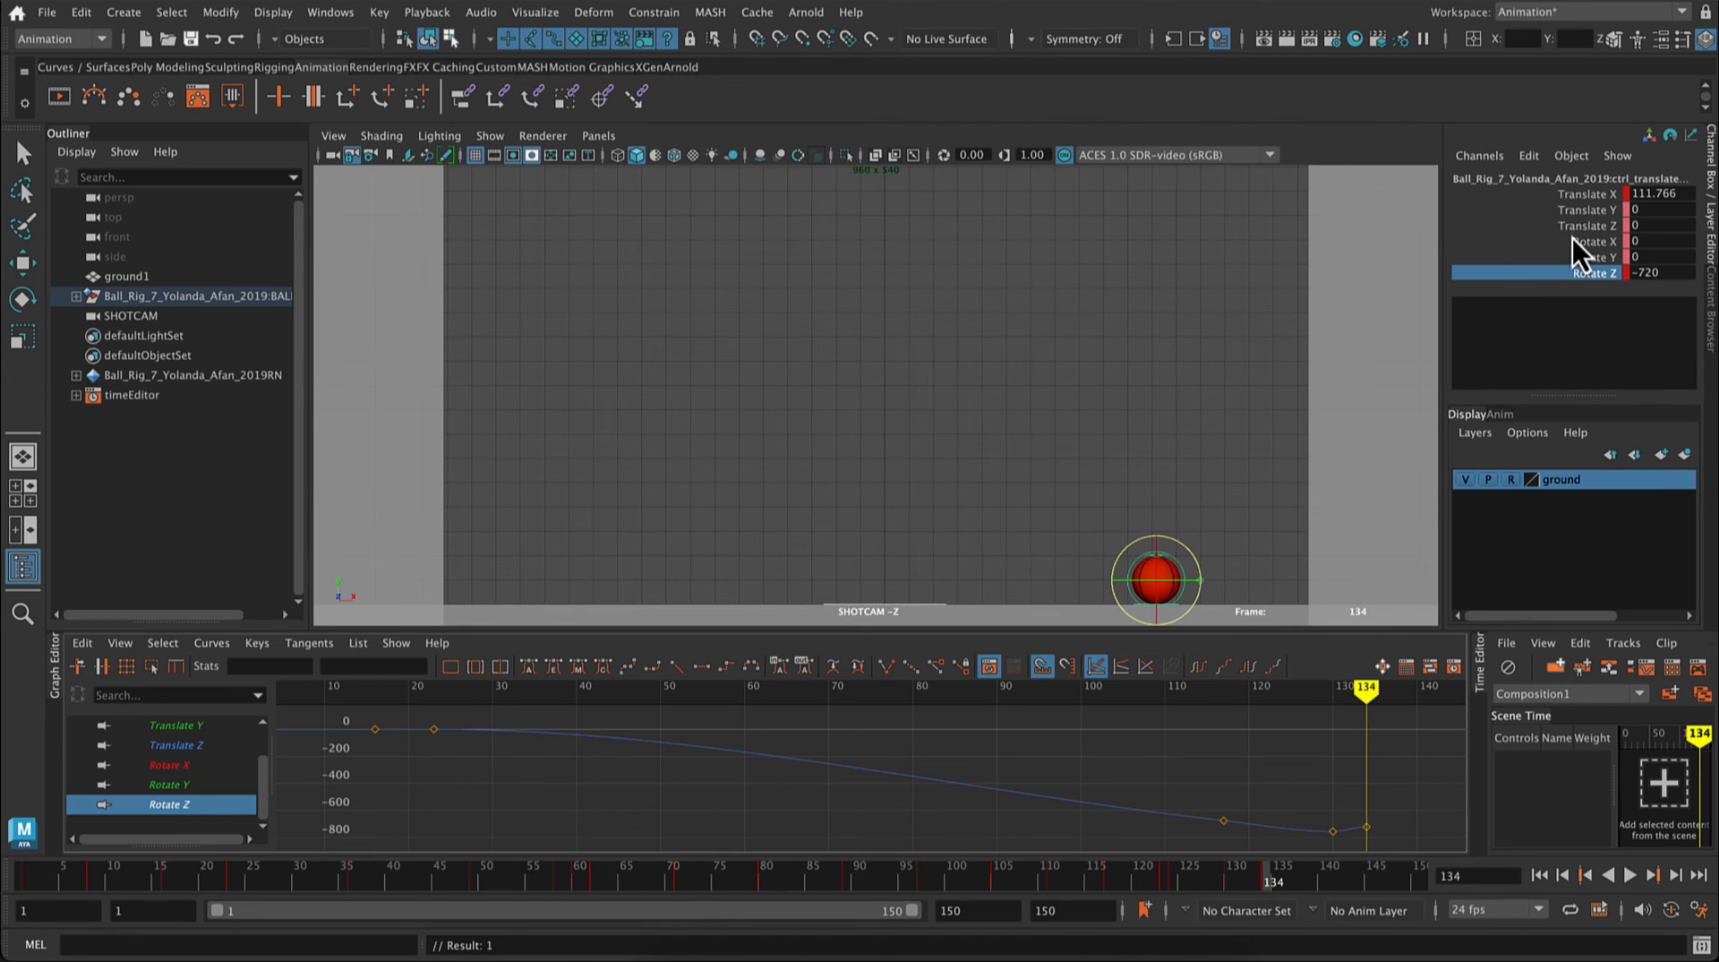
{"action": "double_click", "coordinate": [1647, 273]}
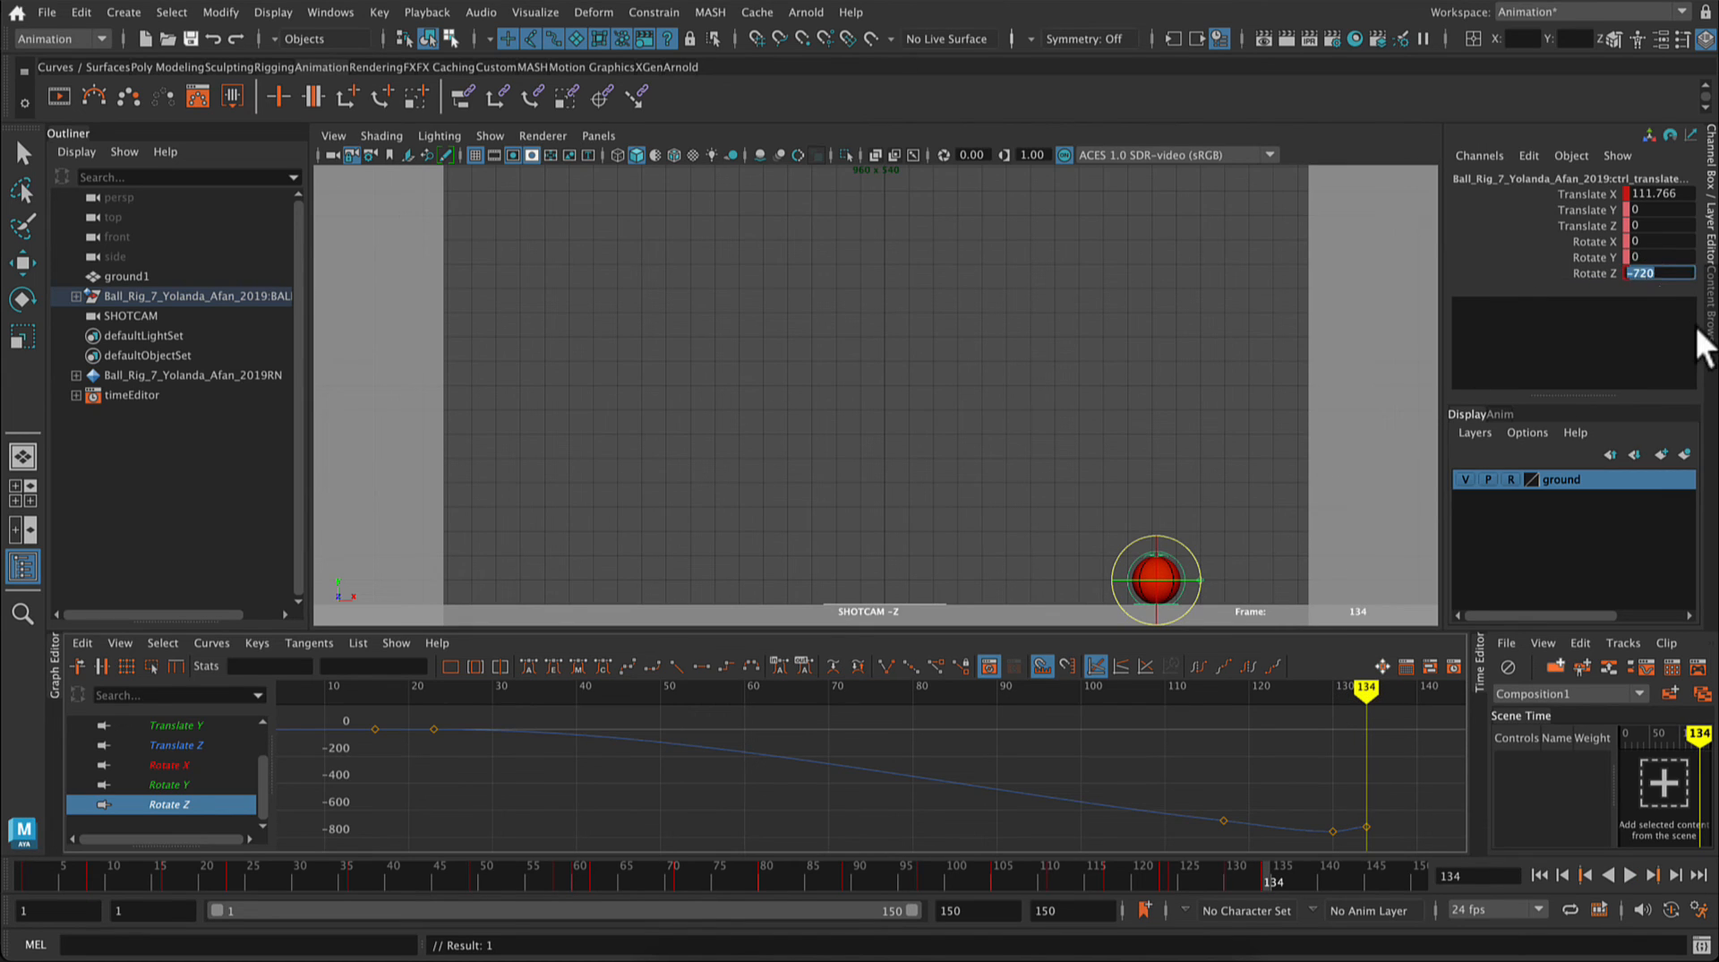
{"action": "type", "text": "-7"}
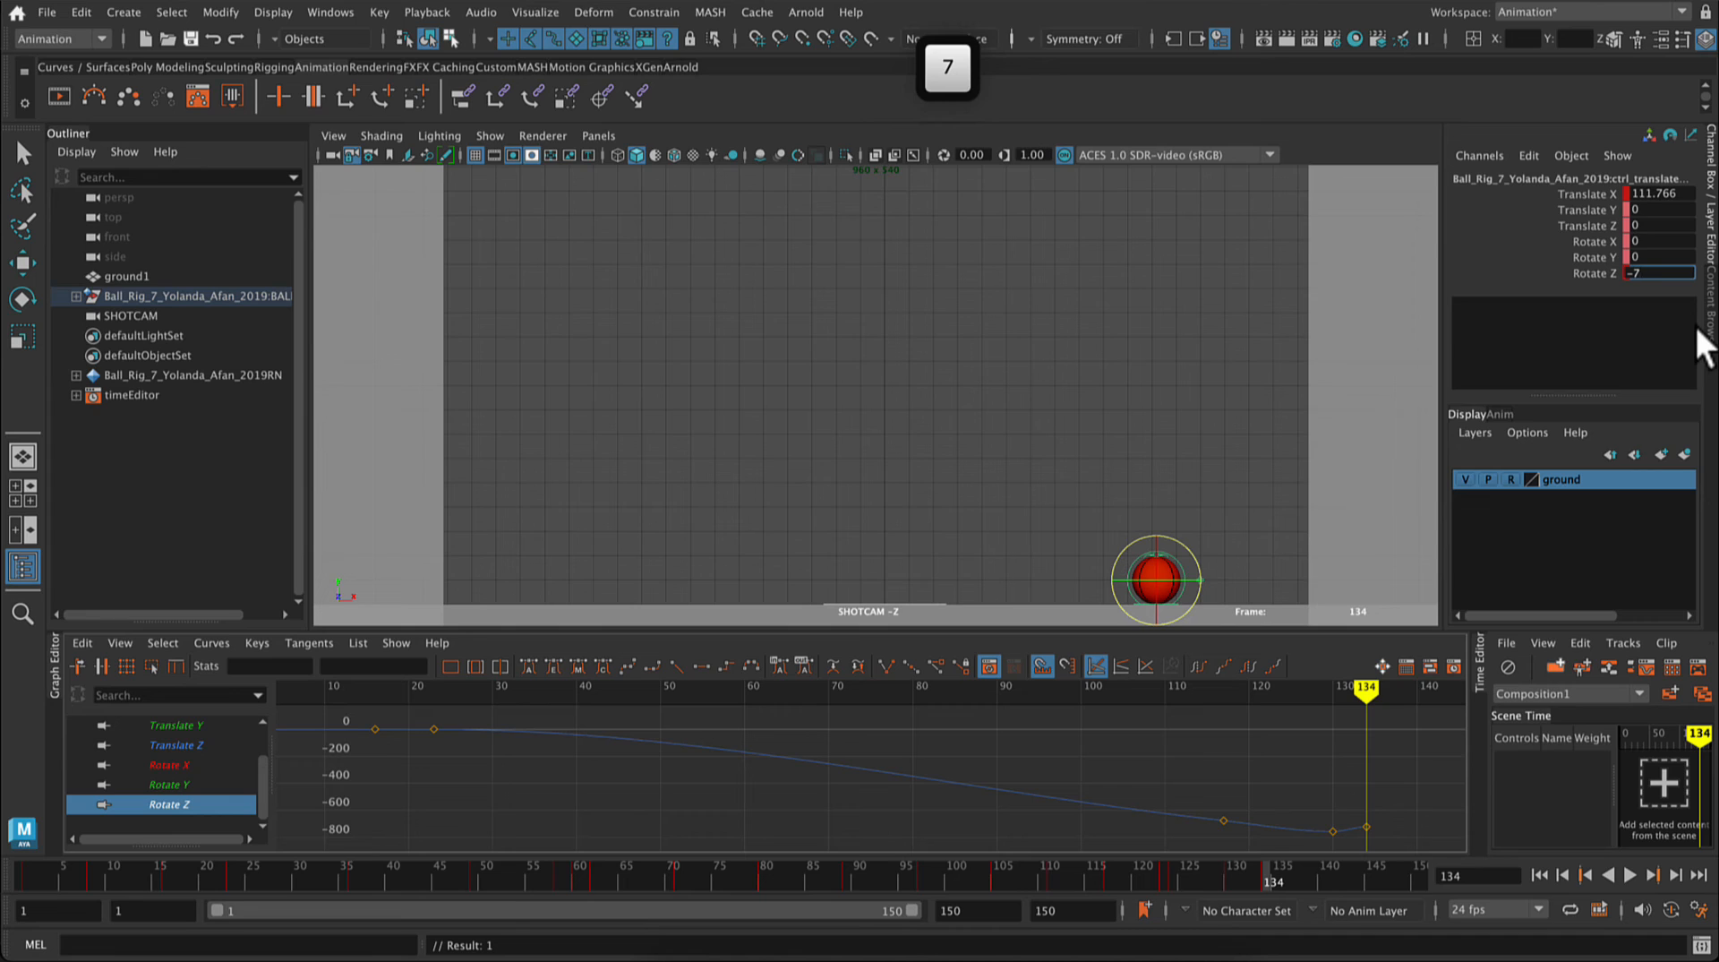
{"action": "type", "text": "10"}
{"action": "key", "text": "Return"}
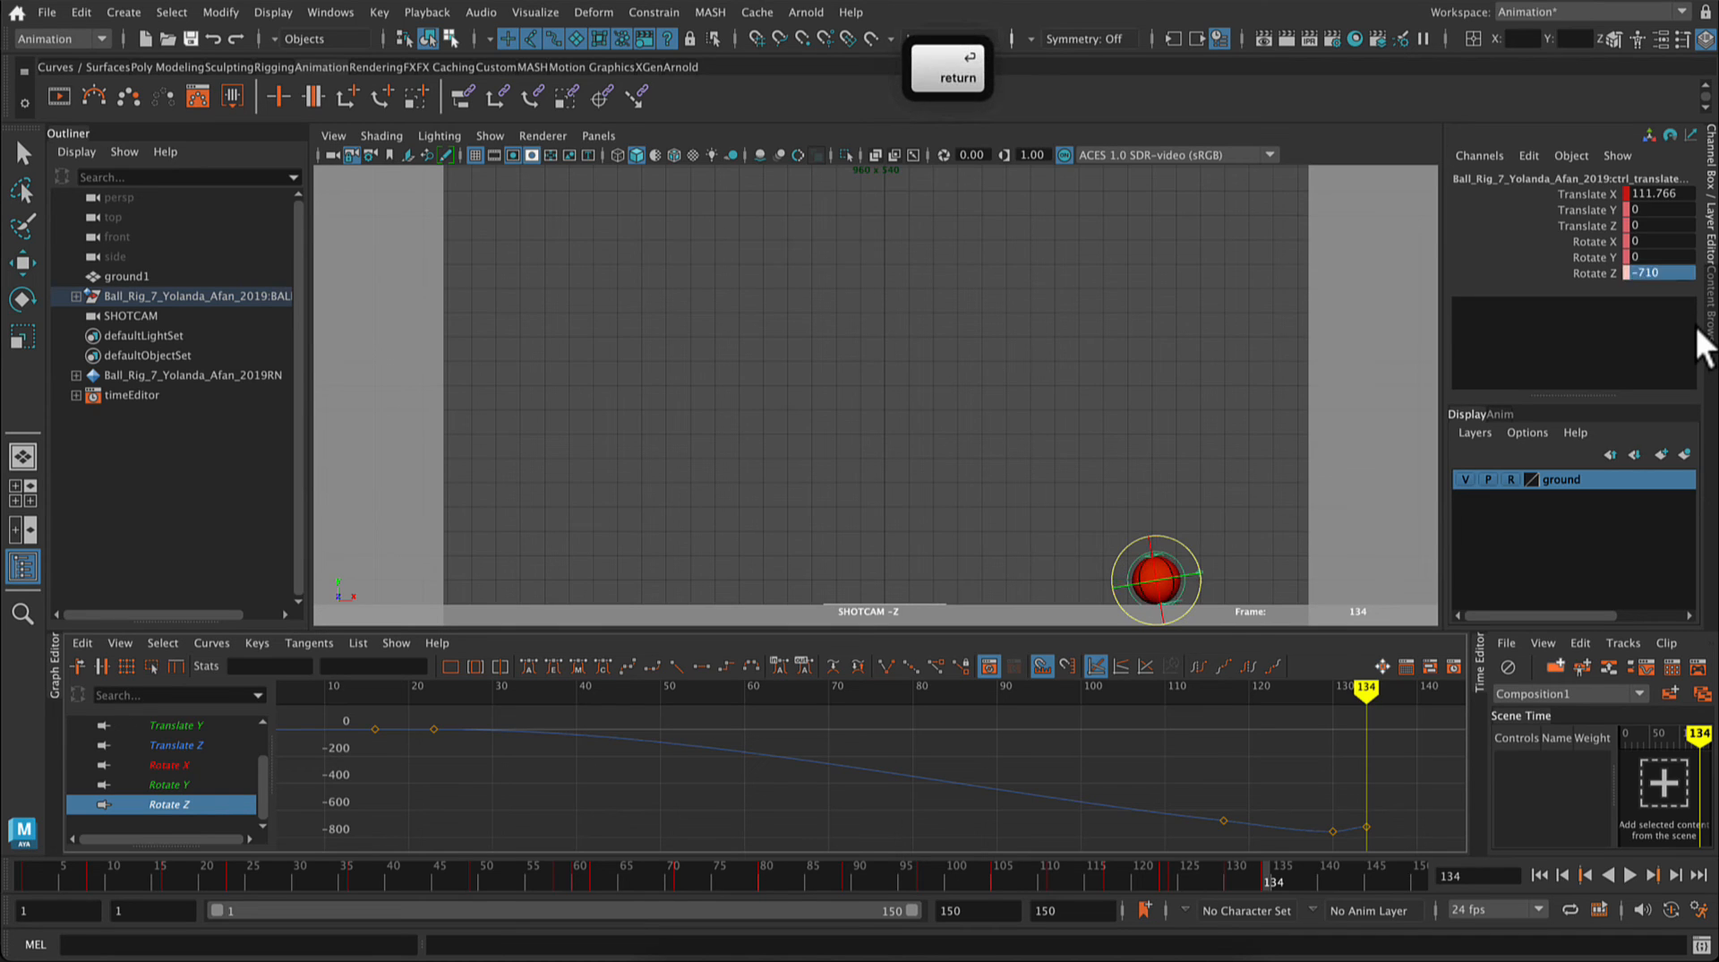
{"action": "right_click", "coordinate": [1597, 278]}
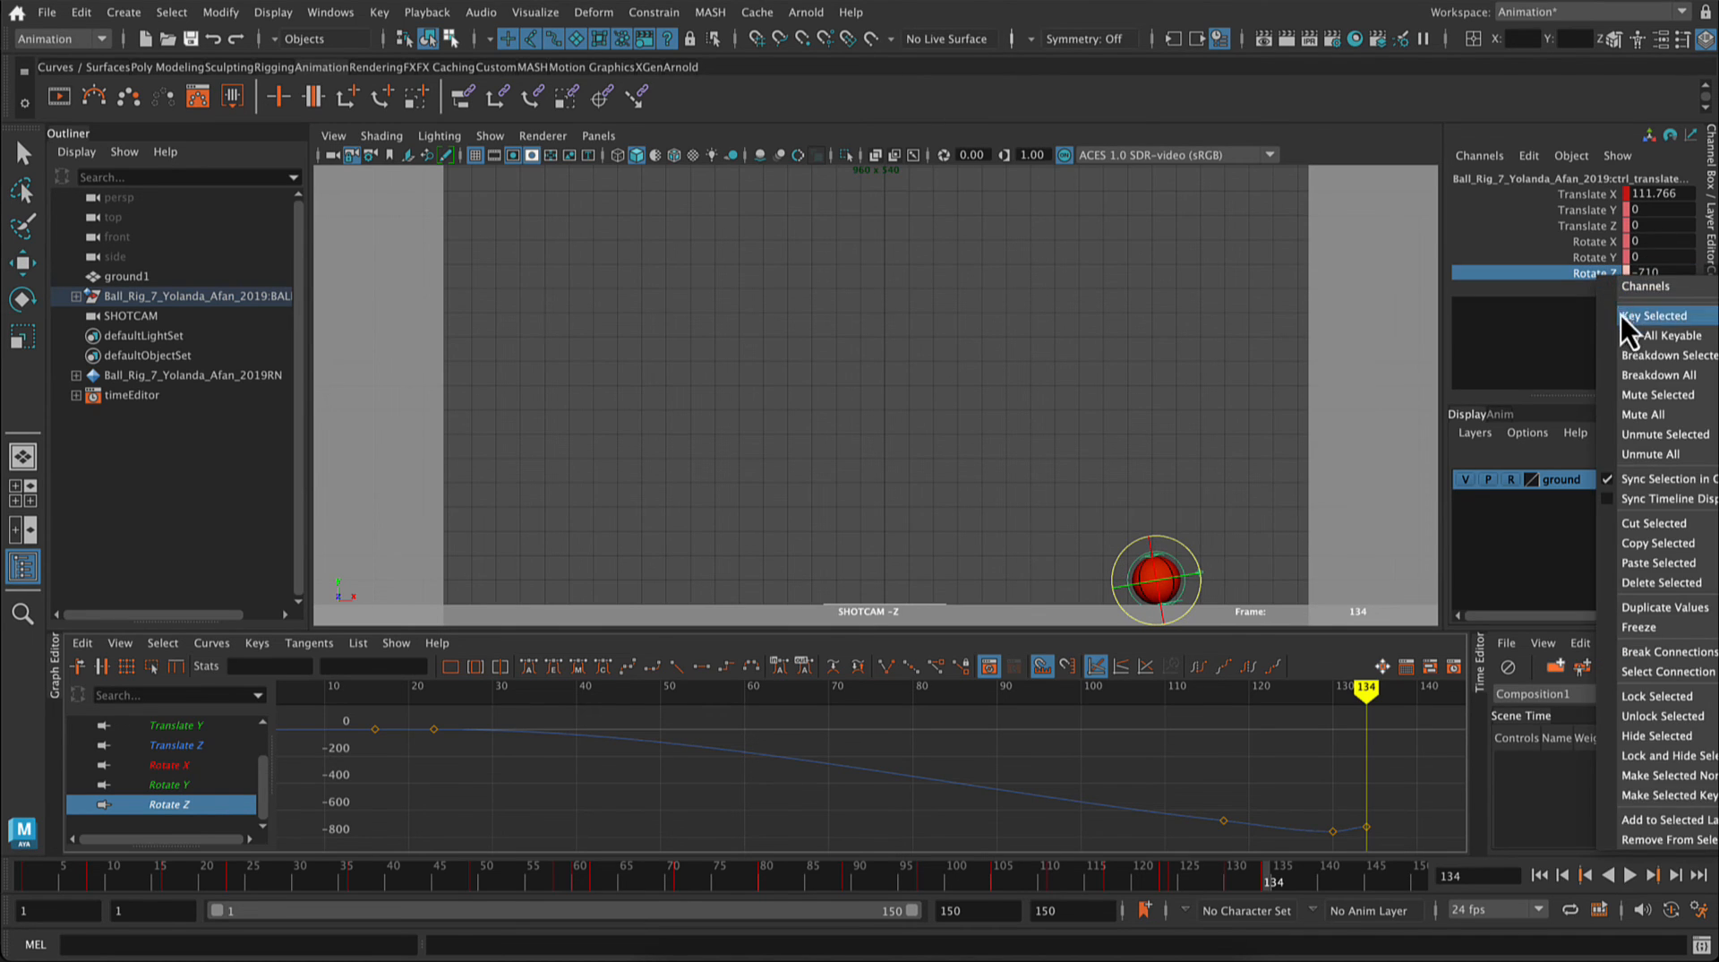
{"action": "left_click", "coordinate": [1621, 315]}
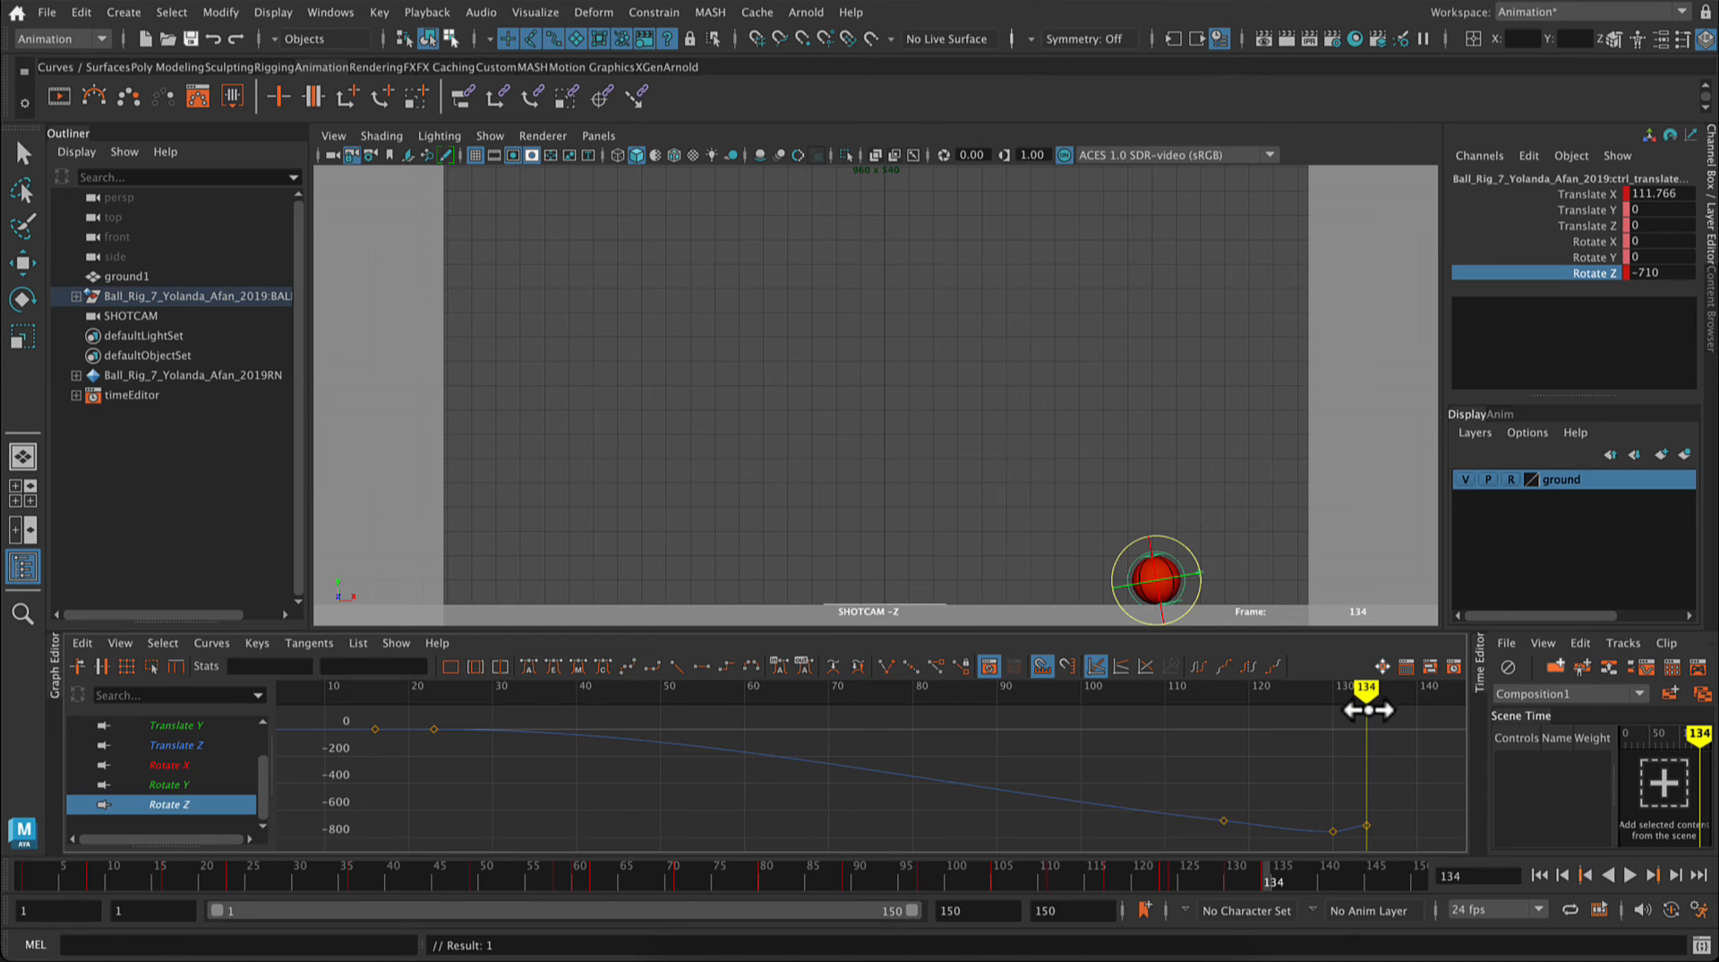
{"action": "mouse_move", "coordinate": [1366, 691]}
{"action": "left_mouse_down"}
{"action": "mouse_move", "coordinate": [1223, 698]}
{"action": "mouse_move", "coordinate": [1367, 712]}
{"action": "left_mouse_up"}
Step: Deselect the ball rig and hide NURBS curves in the SHOTCAM viewport
{"action": "left_click", "coordinate": [860, 421]}
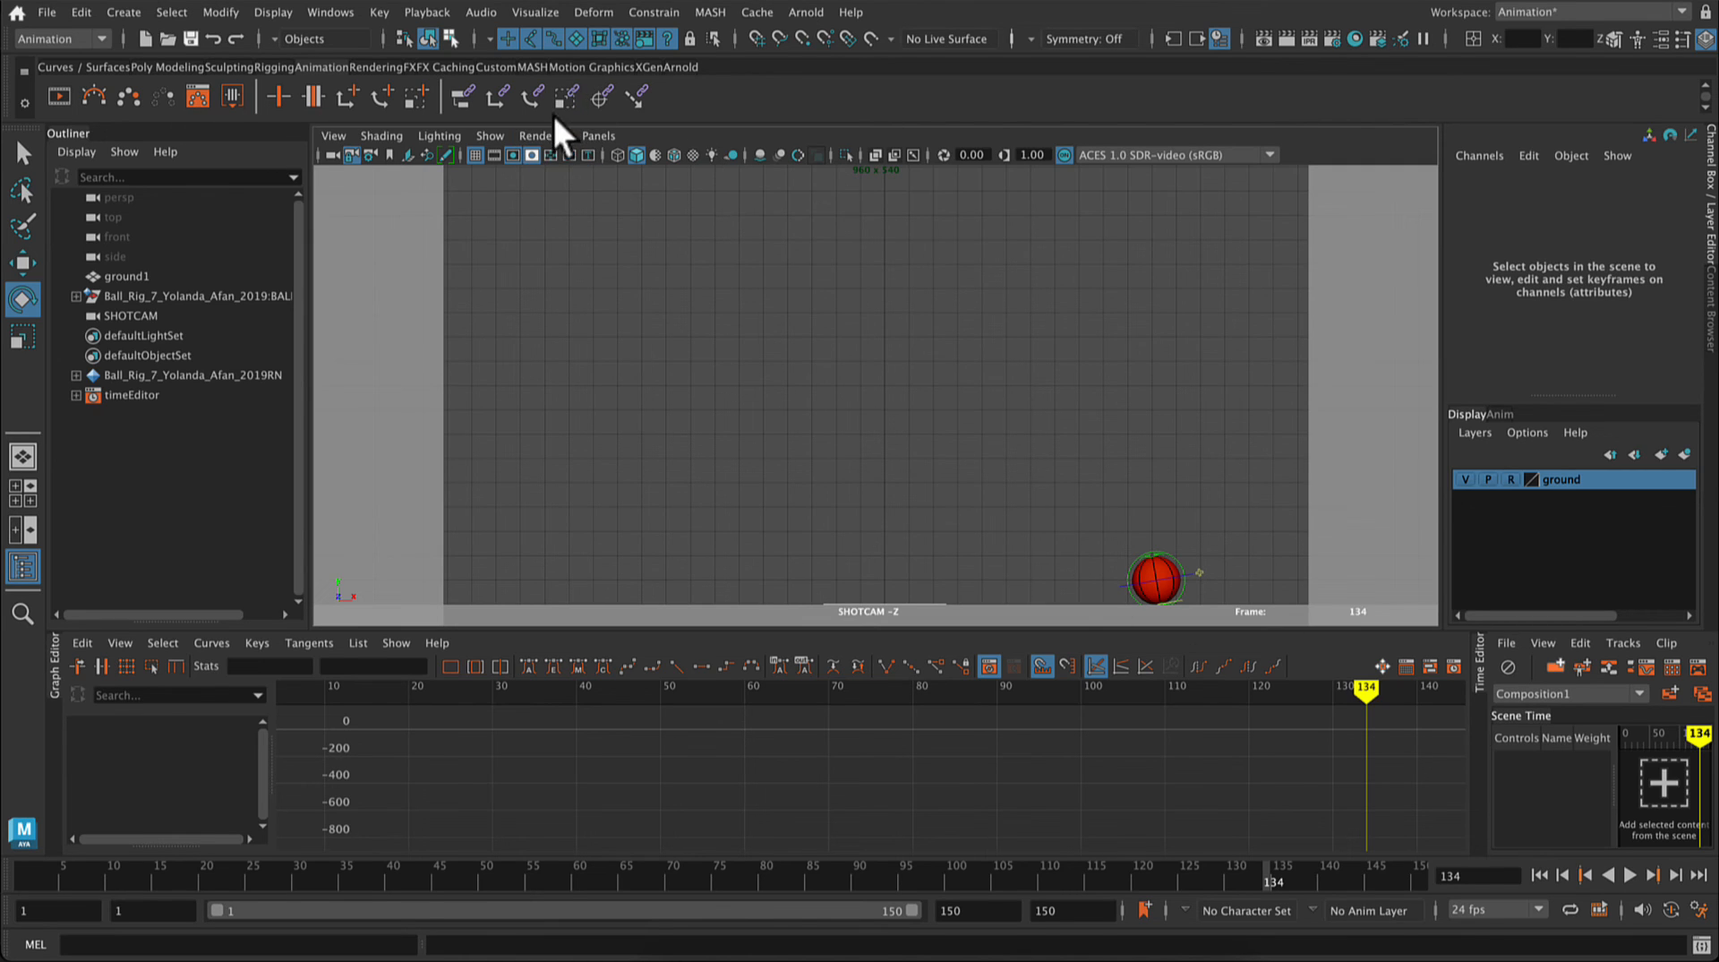
{"action": "left_click", "coordinate": [489, 136]}
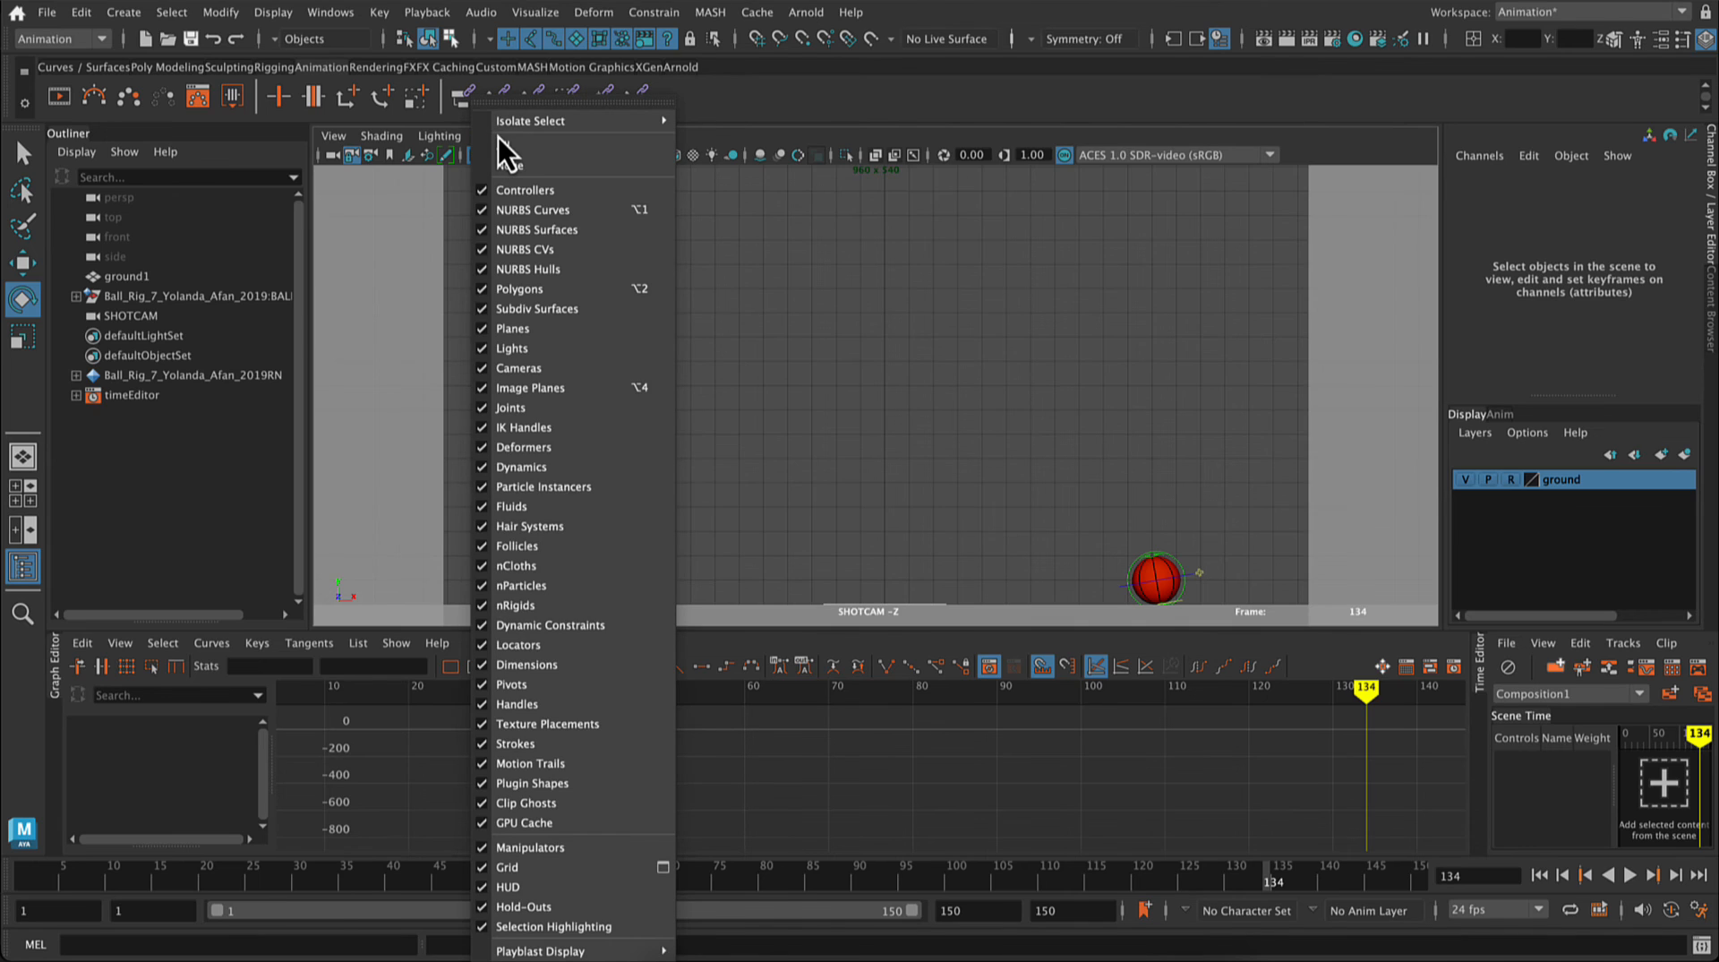
{"action": "left_click", "coordinate": [482, 210]}
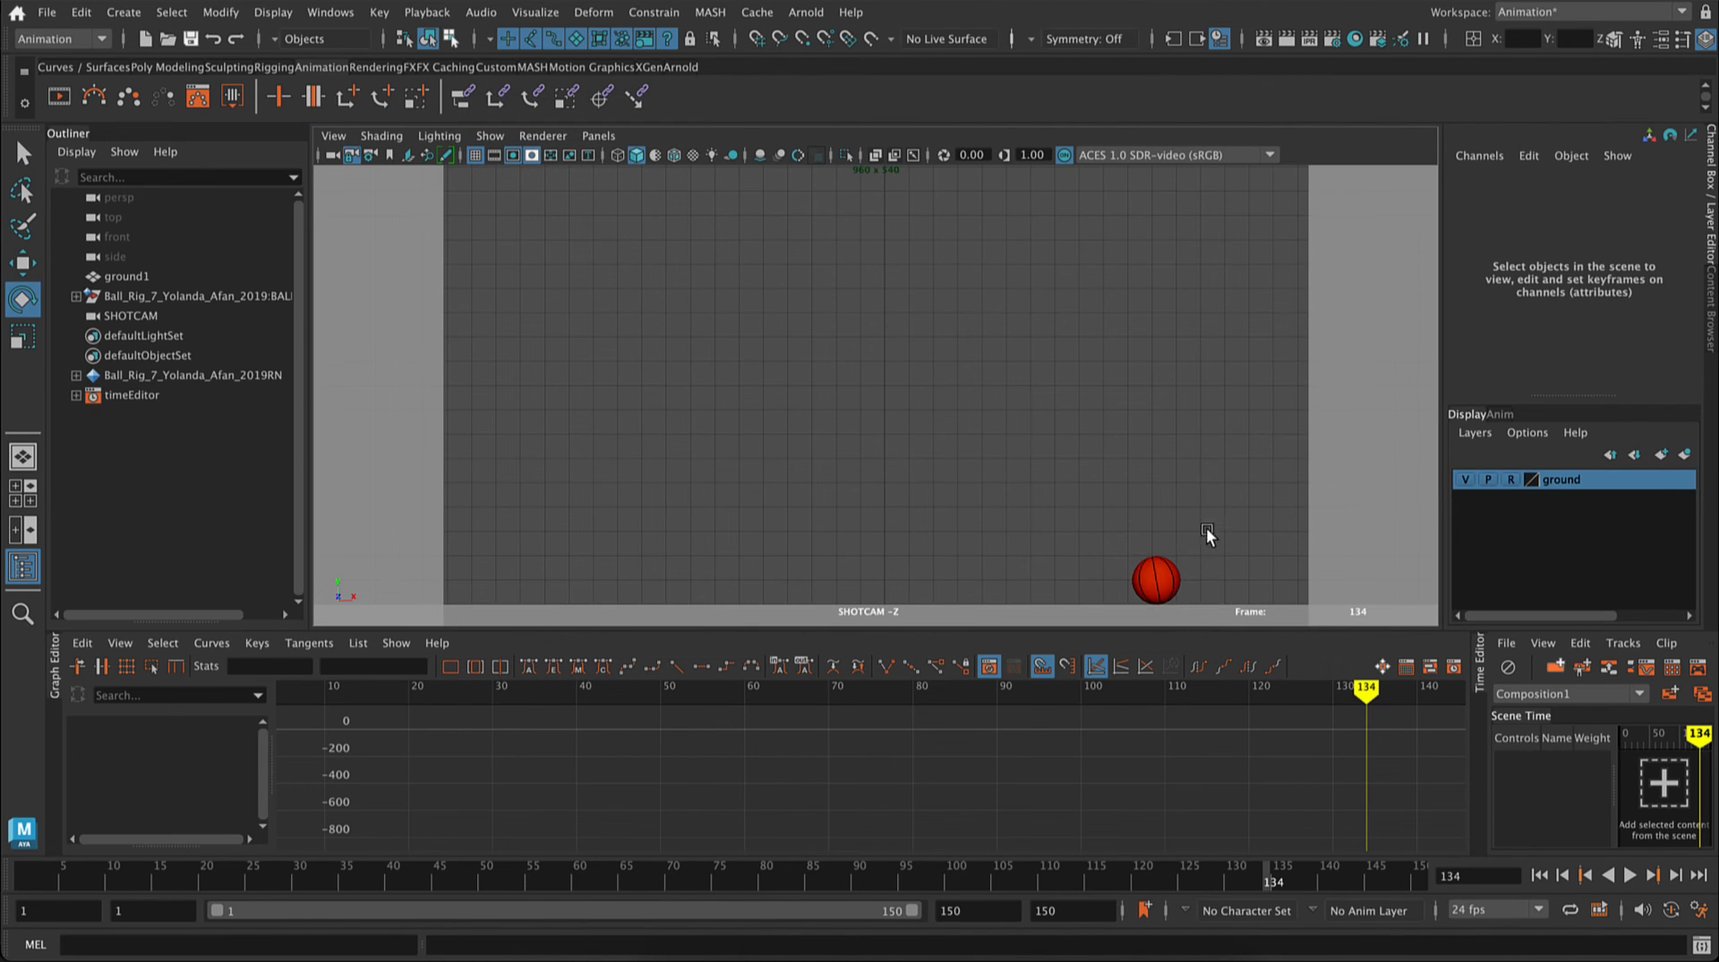
{"action": "left_click", "coordinate": [24, 163]}
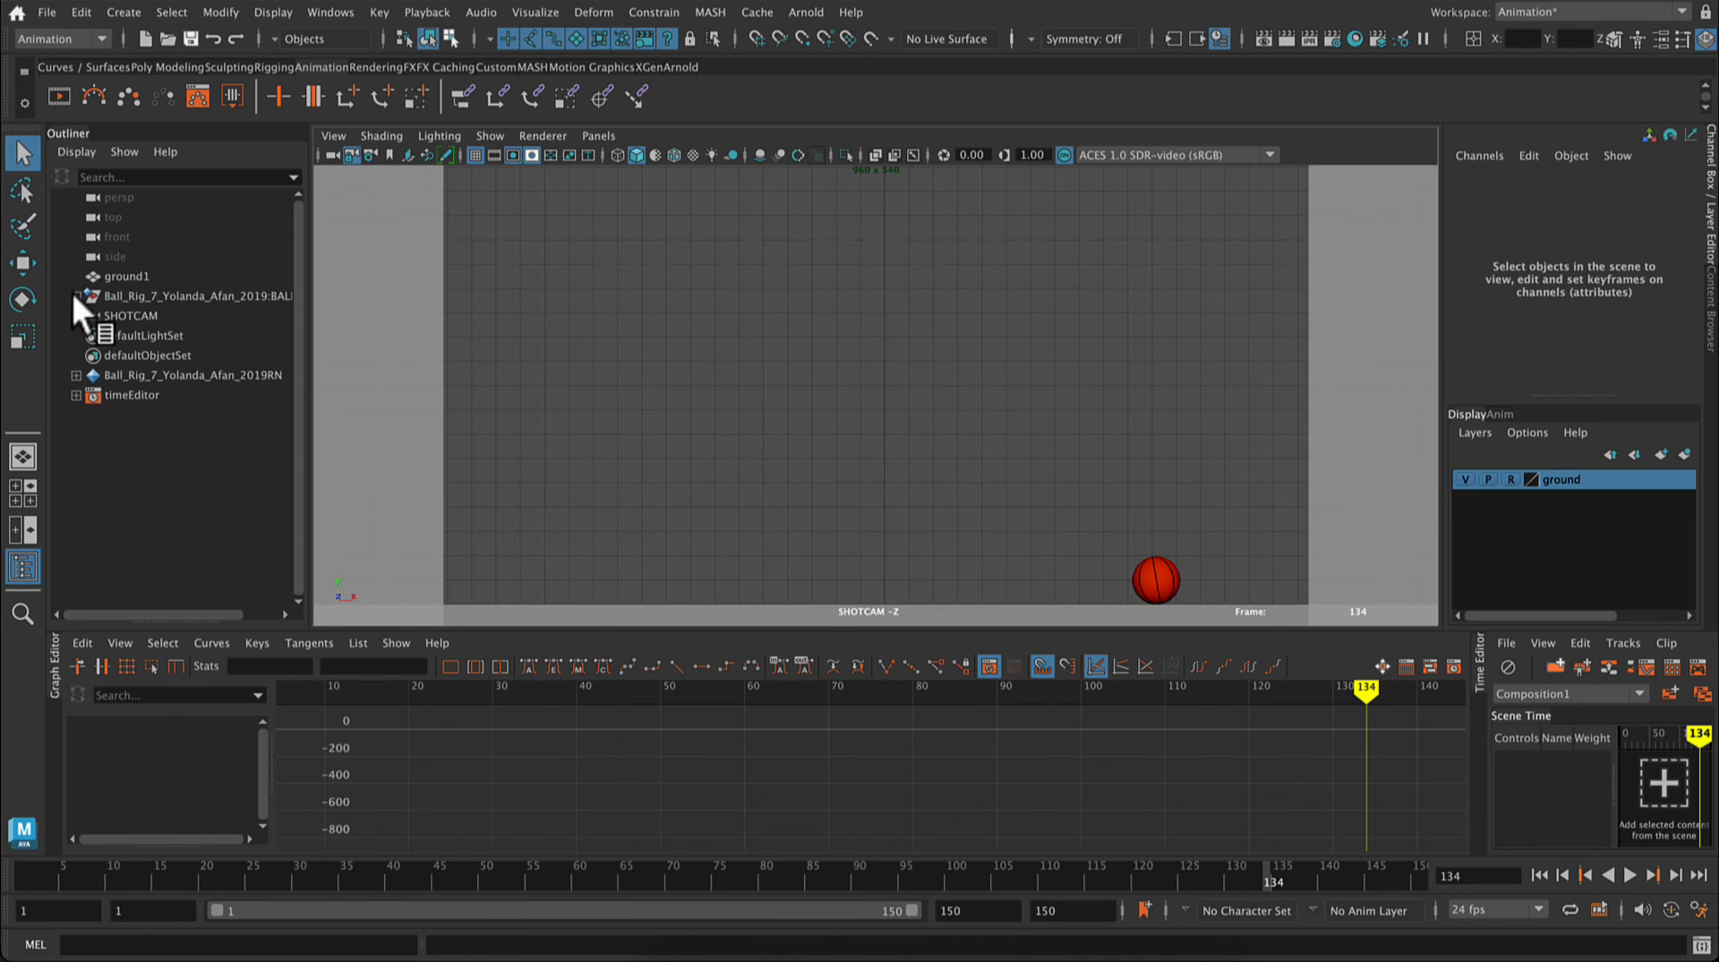
{"action": "left_click", "coordinate": [23, 262]}
{"action": "key", "text": "F8"}
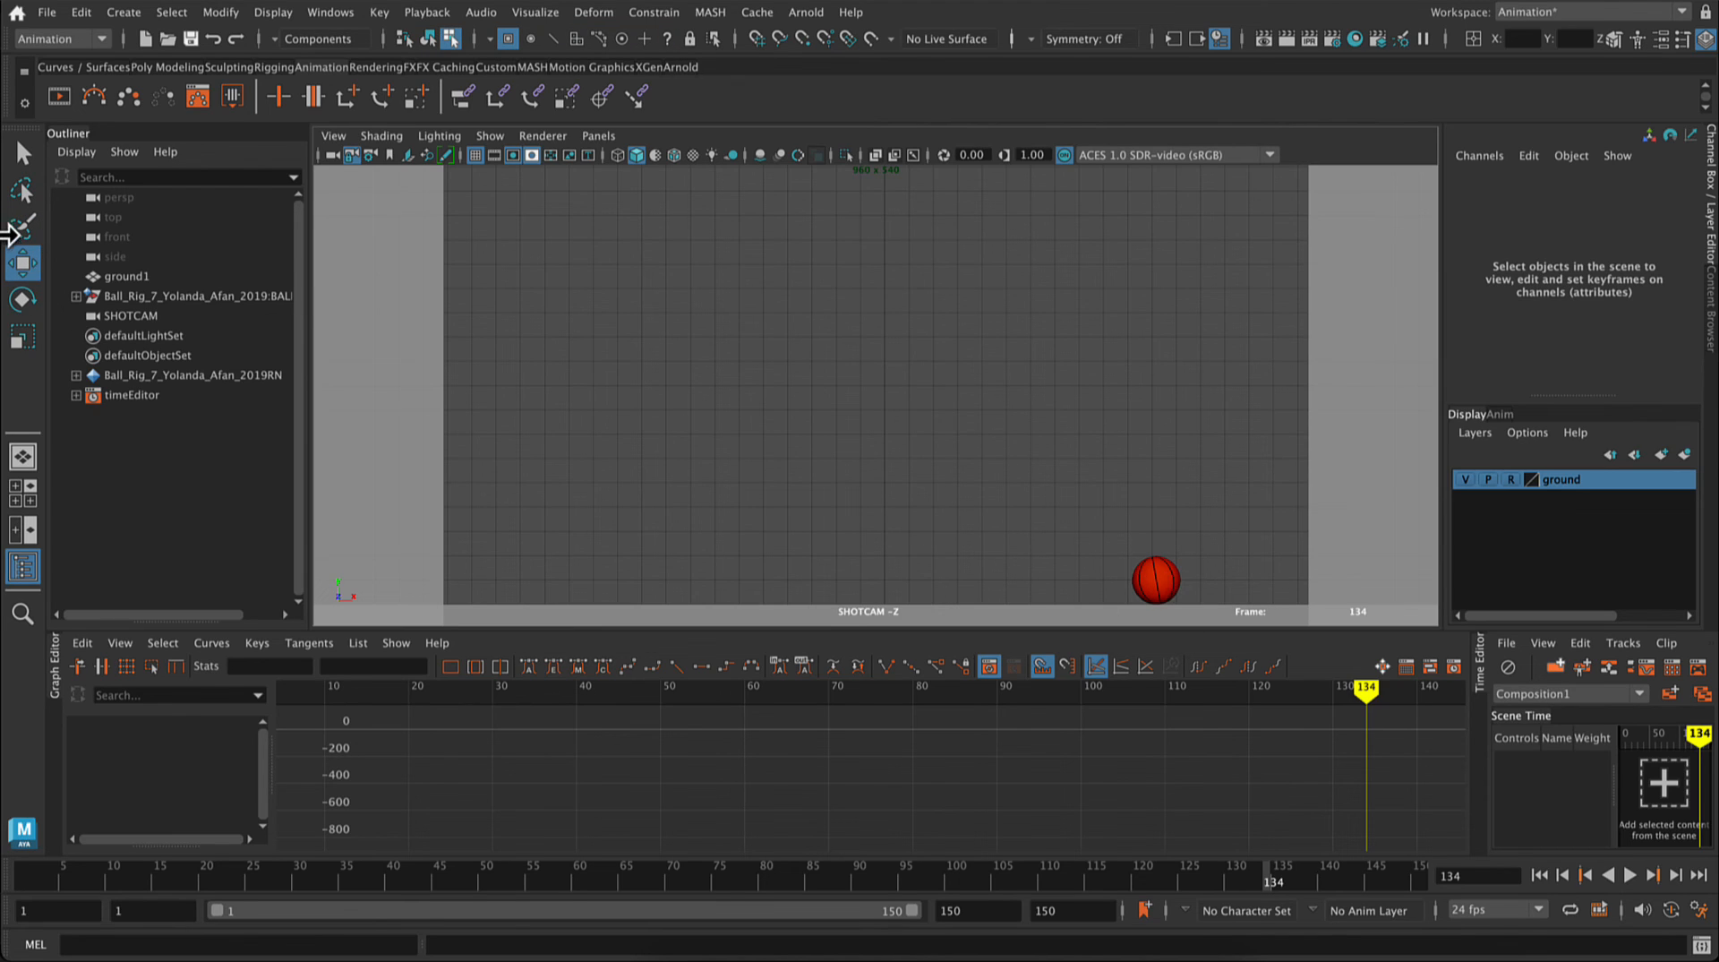
{"action": "left_click", "coordinate": [23, 153]}
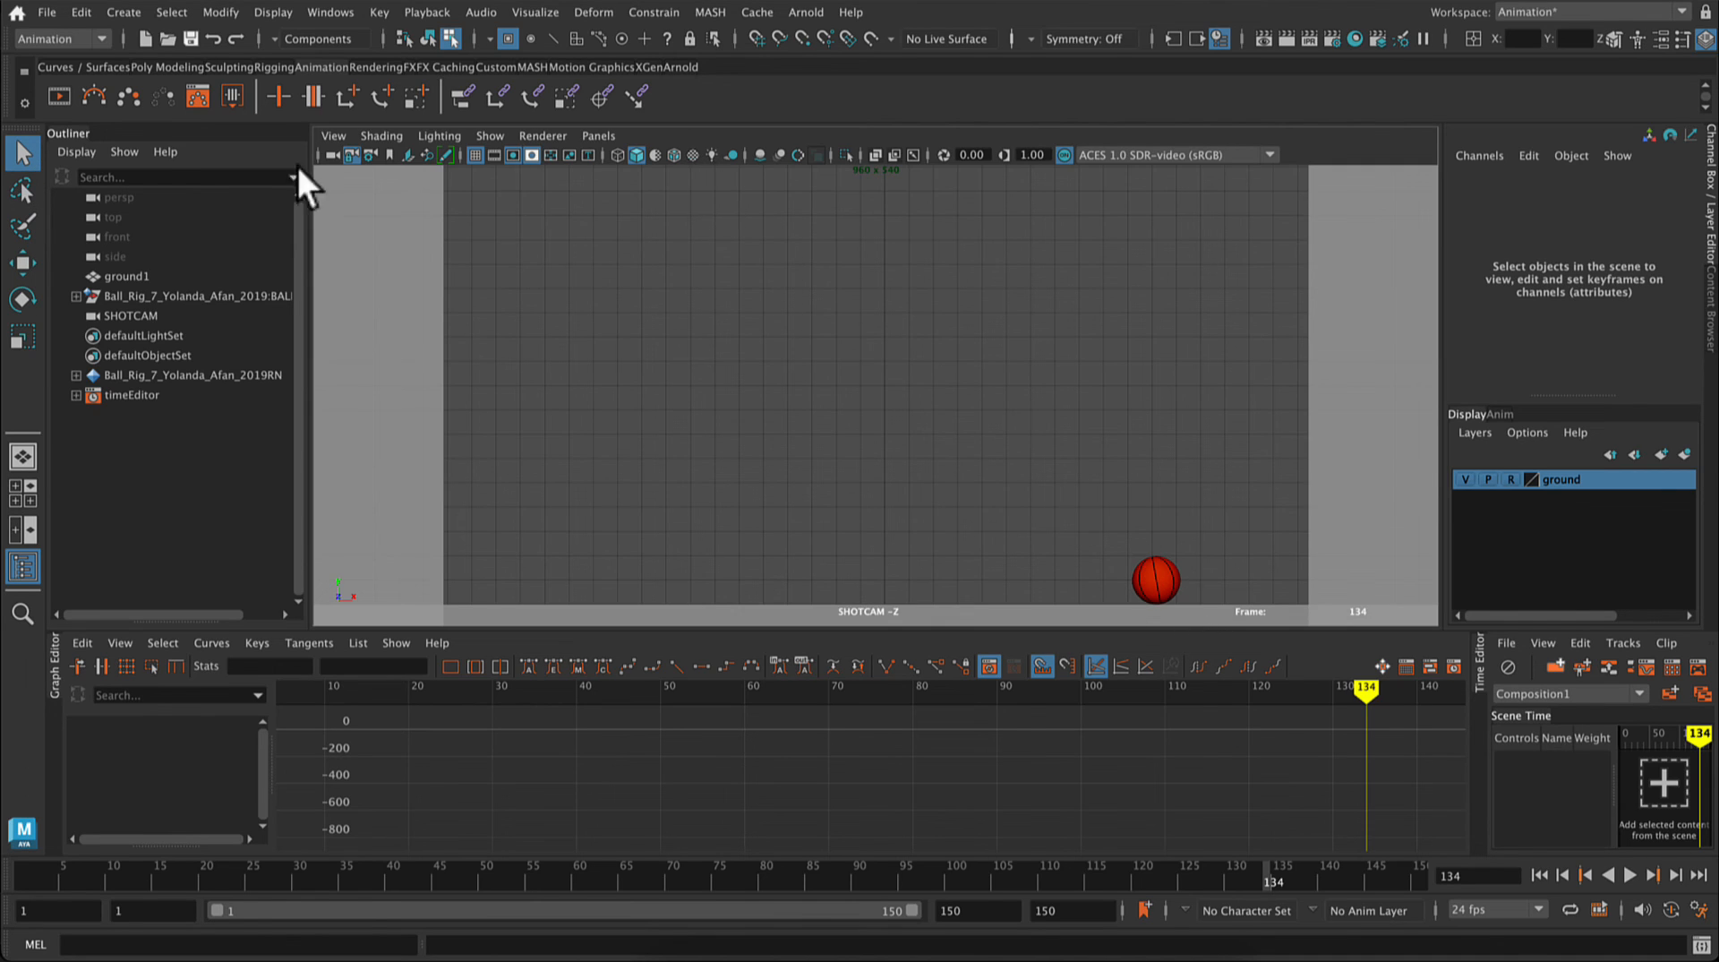
Step: Switch to the perspective view, turn off the ground layer's reference state and select the ground slab
{"action": "left_click", "coordinate": [22, 456]}
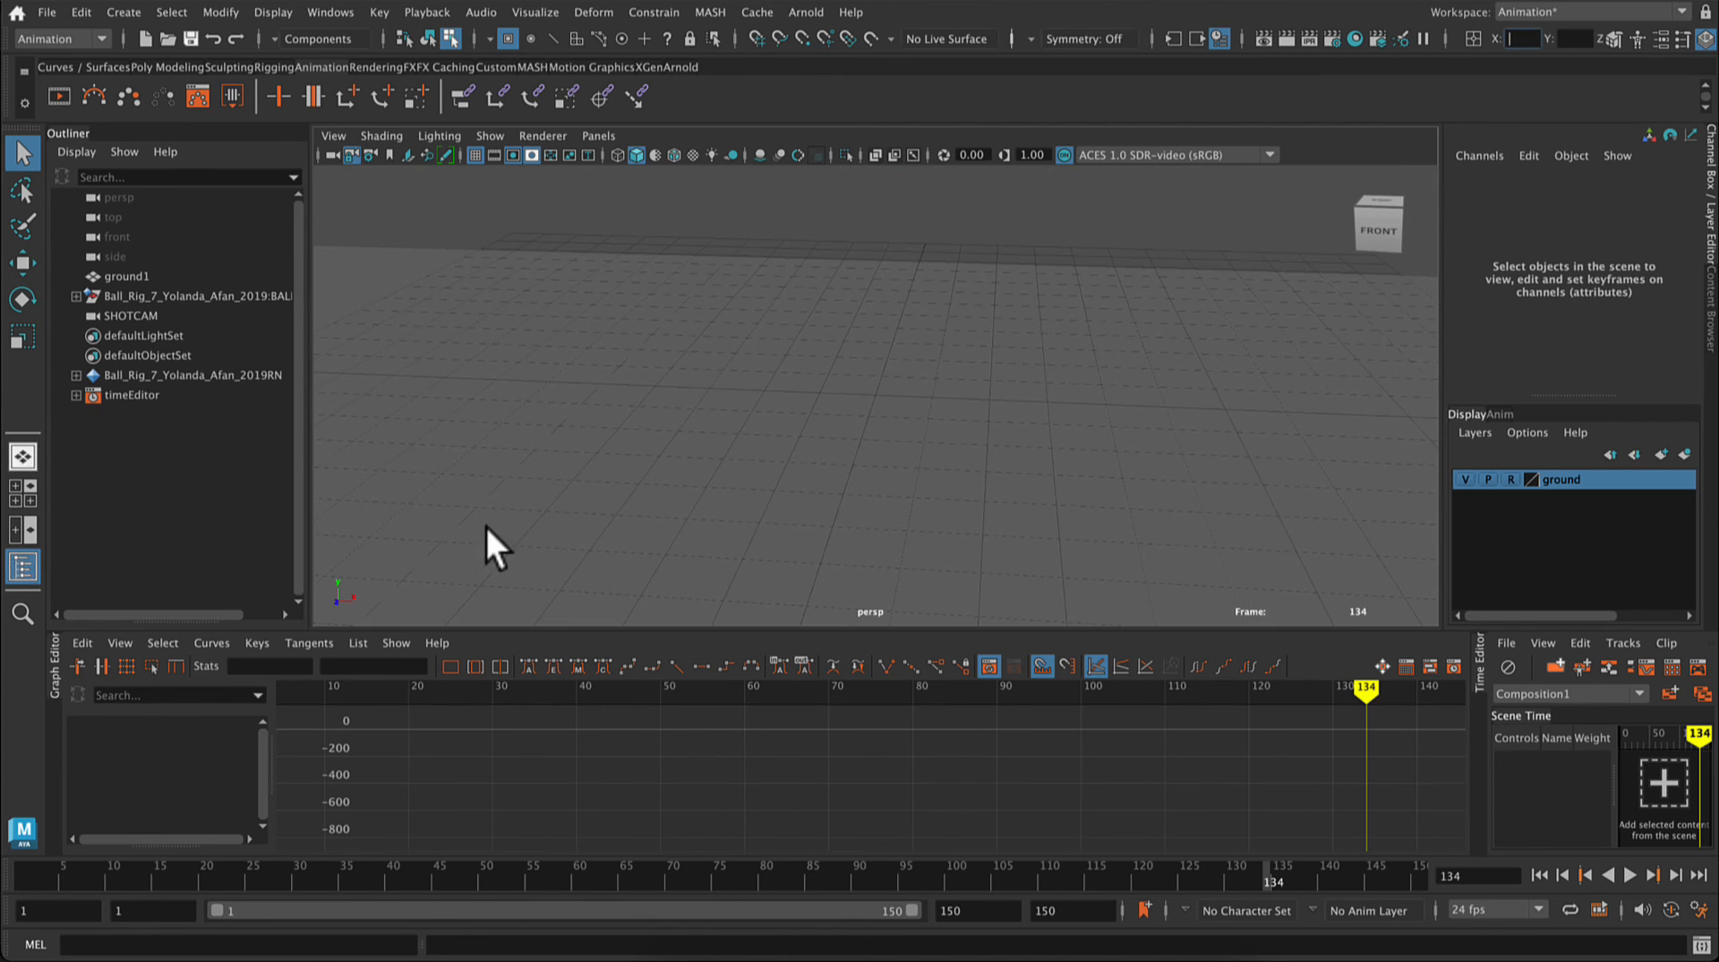
{"action": "scroll", "coordinate": [909, 449], "scroll_direction": "down", "scroll_amount": 3}
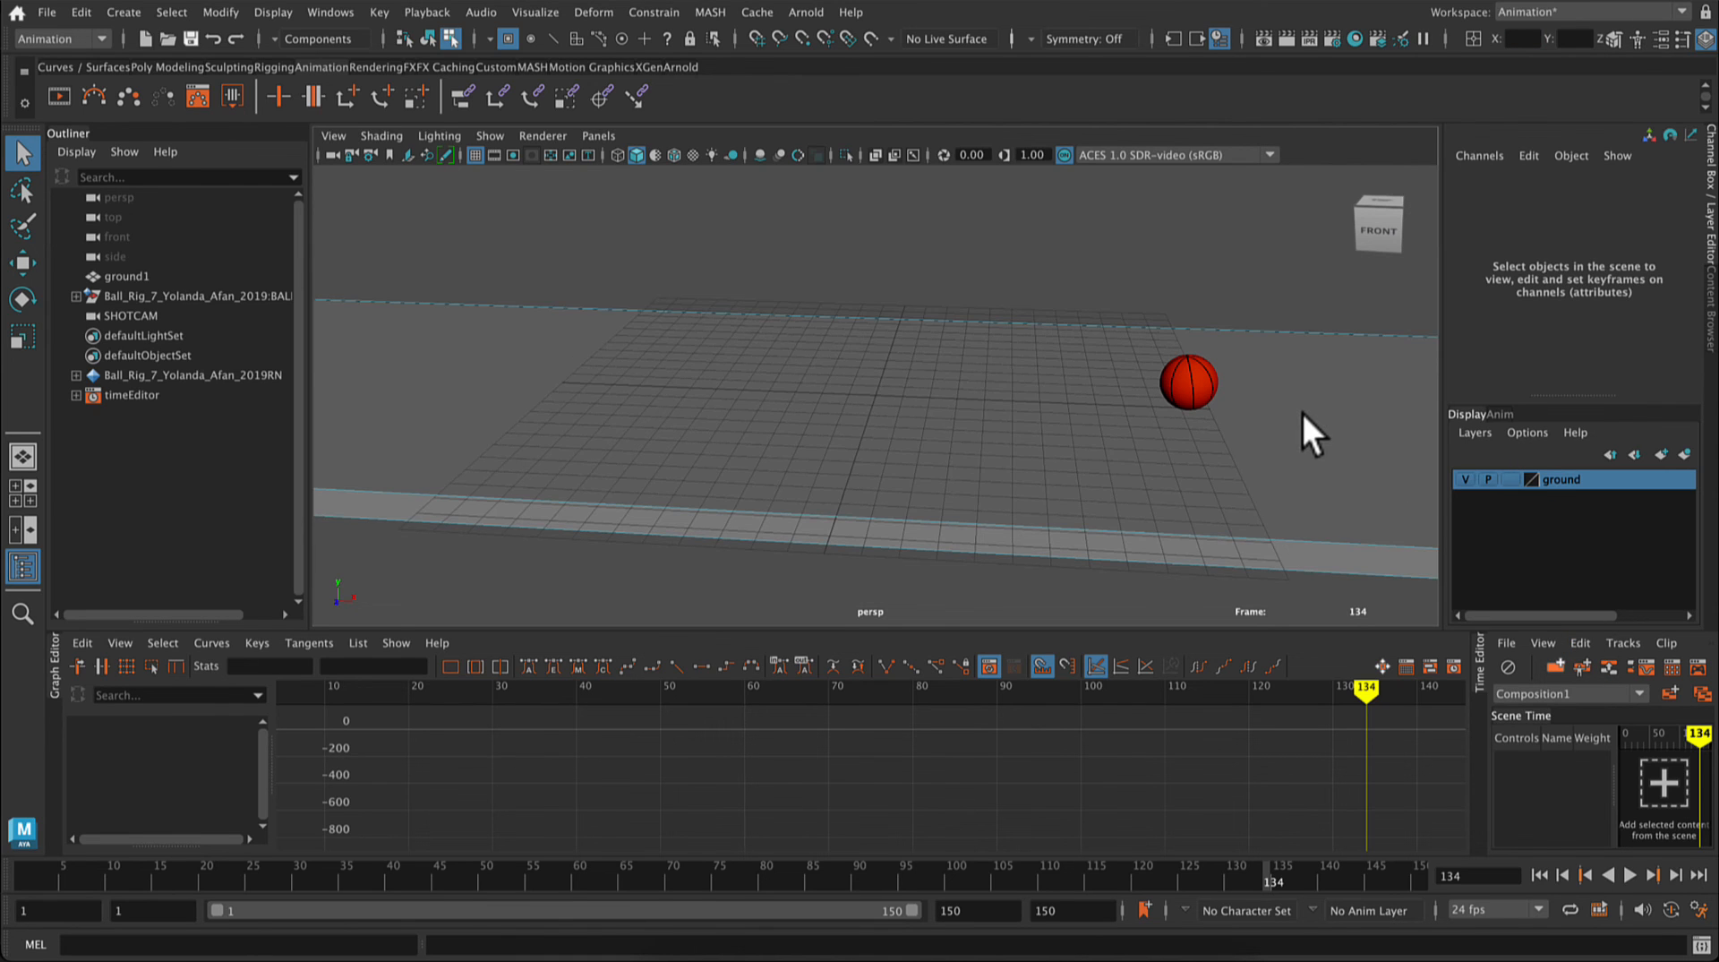
{"action": "right_click_drag", "start_coordinate": [1303, 371], "coordinate": [1362, 342]}
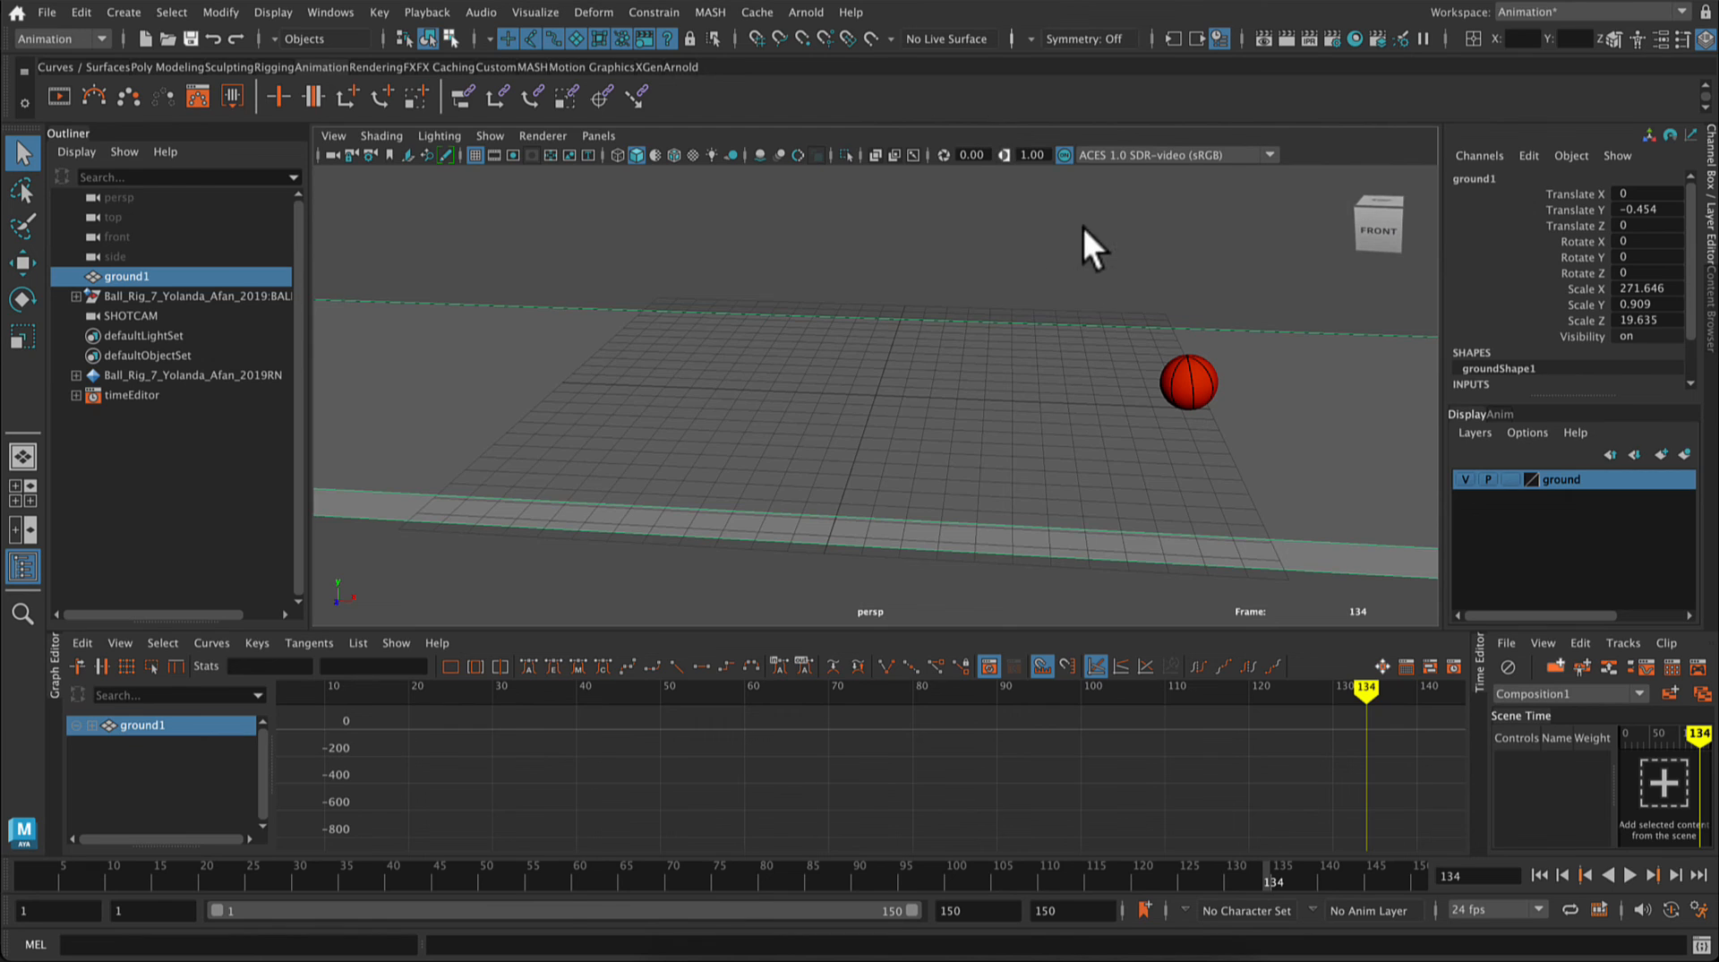
Step: Assign a new Lambert material to the ground slab and set its color to a muted teal with hue 180
{"action": "right_click_drag", "start_coordinate": [1083, 229], "coordinate": [1094, 743]}
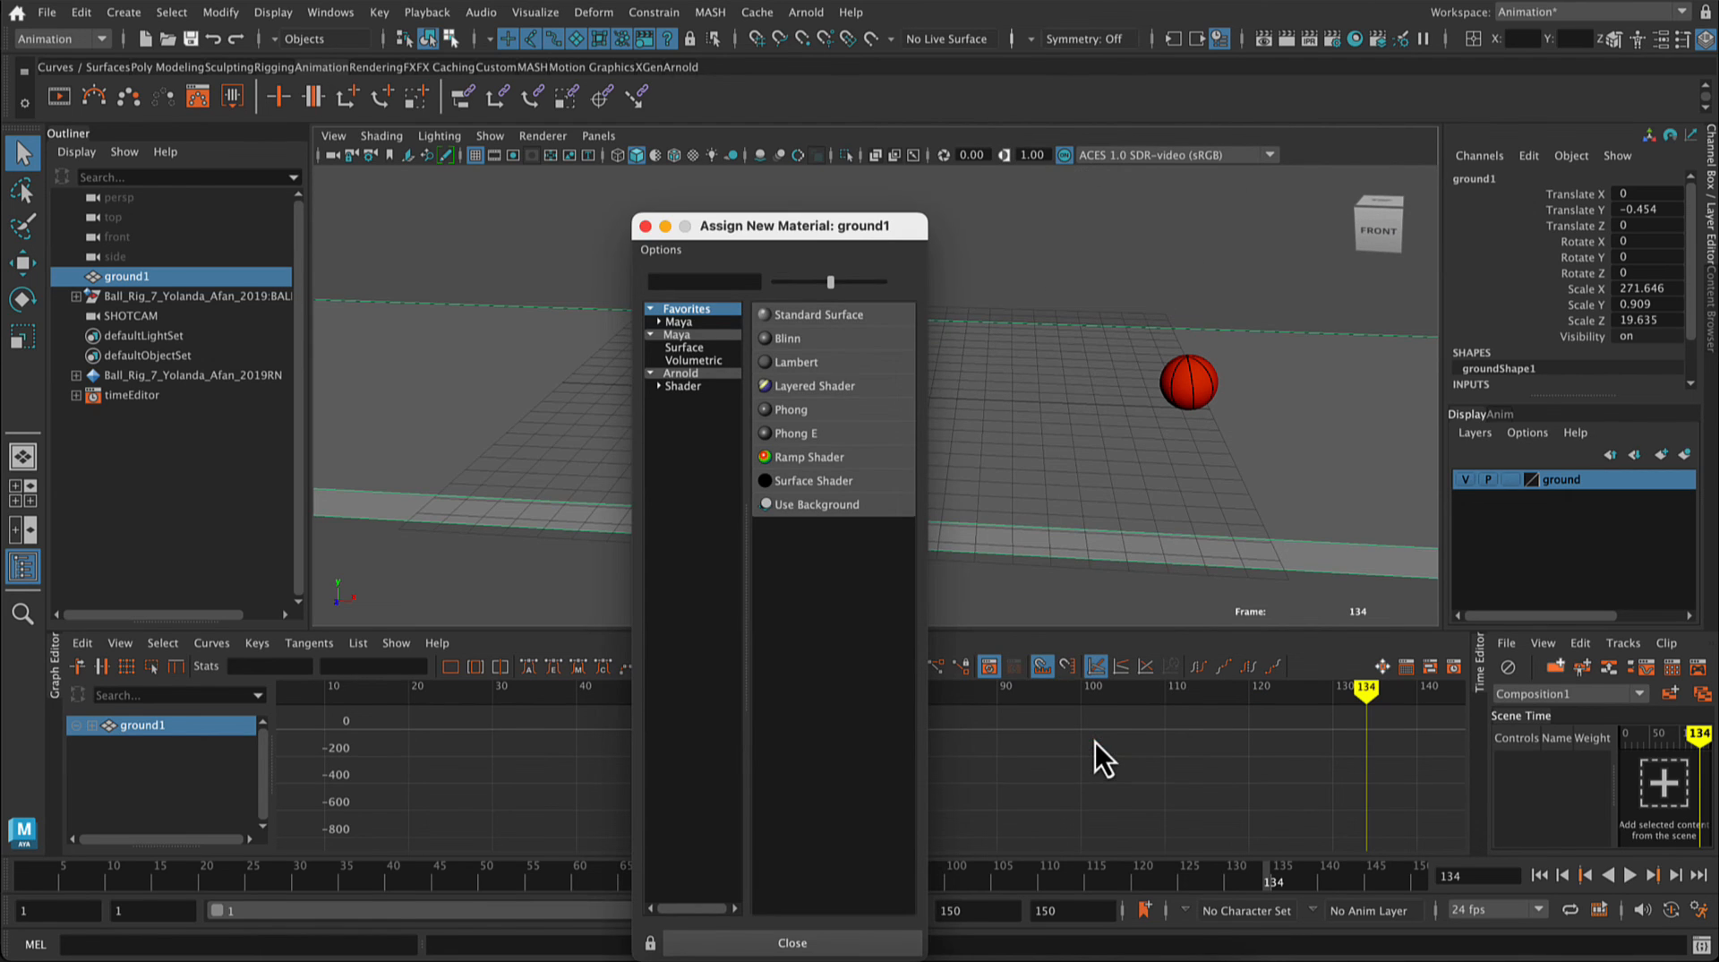
{"action": "left_click", "coordinate": [792, 363]}
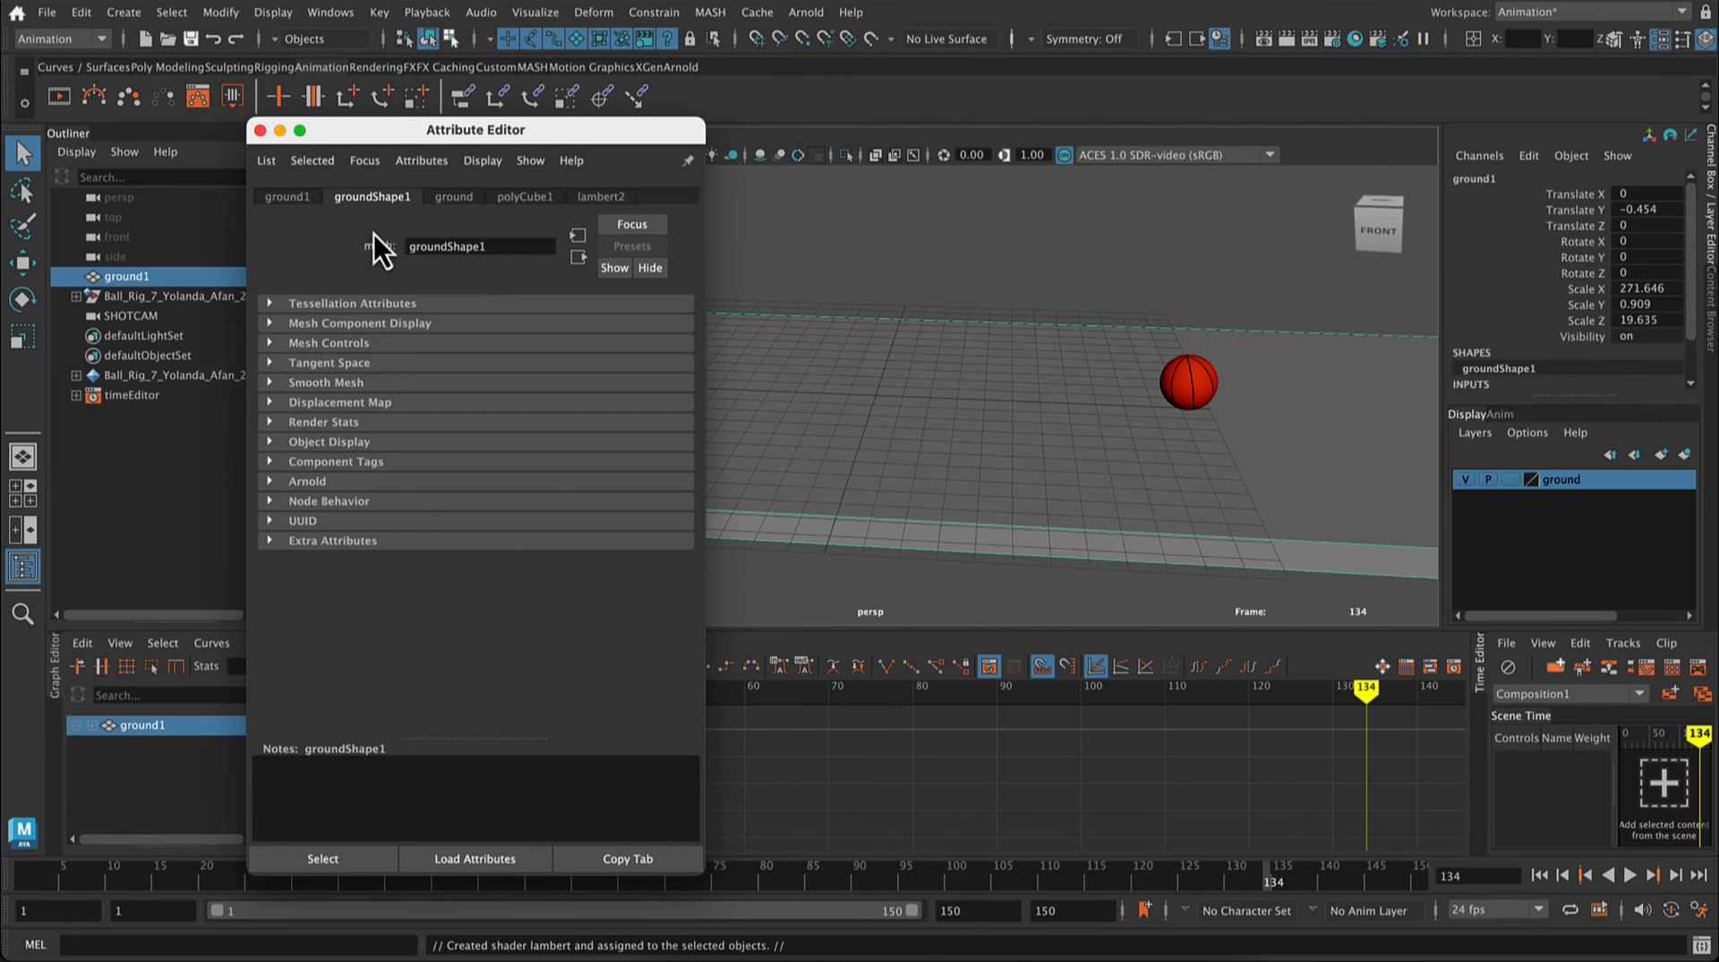
{"action": "left_click", "coordinate": [616, 196]}
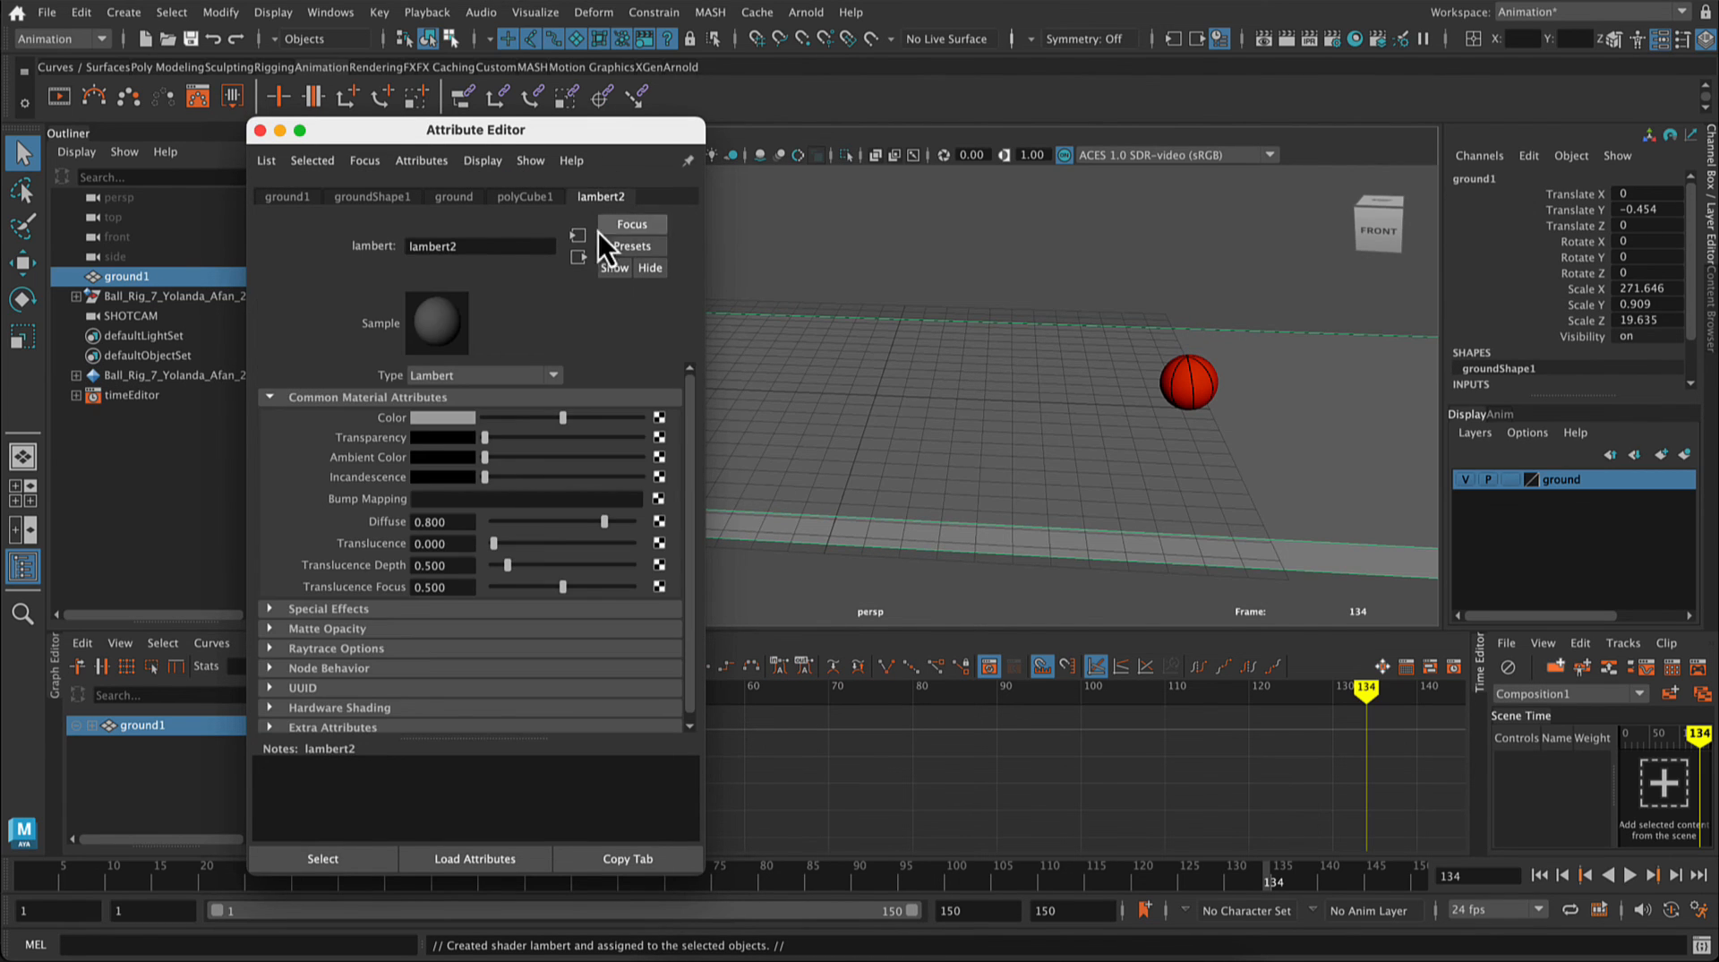
{"action": "left_click", "coordinate": [461, 417]}
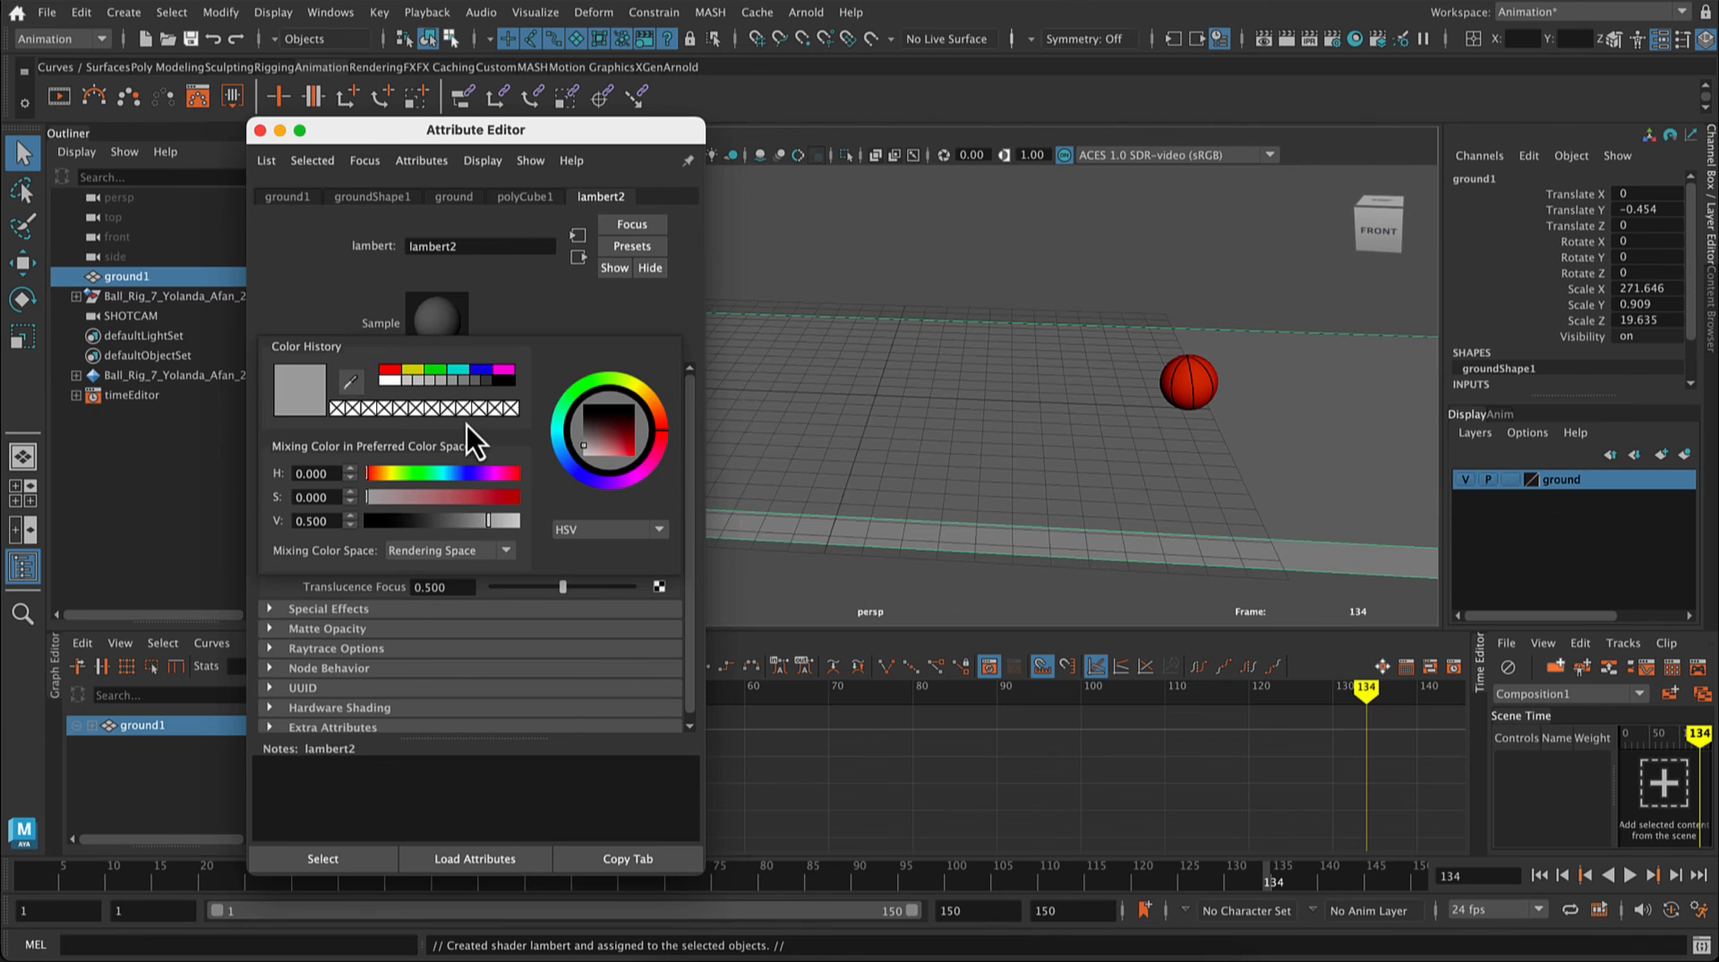
{"action": "left_click", "coordinate": [453, 372]}
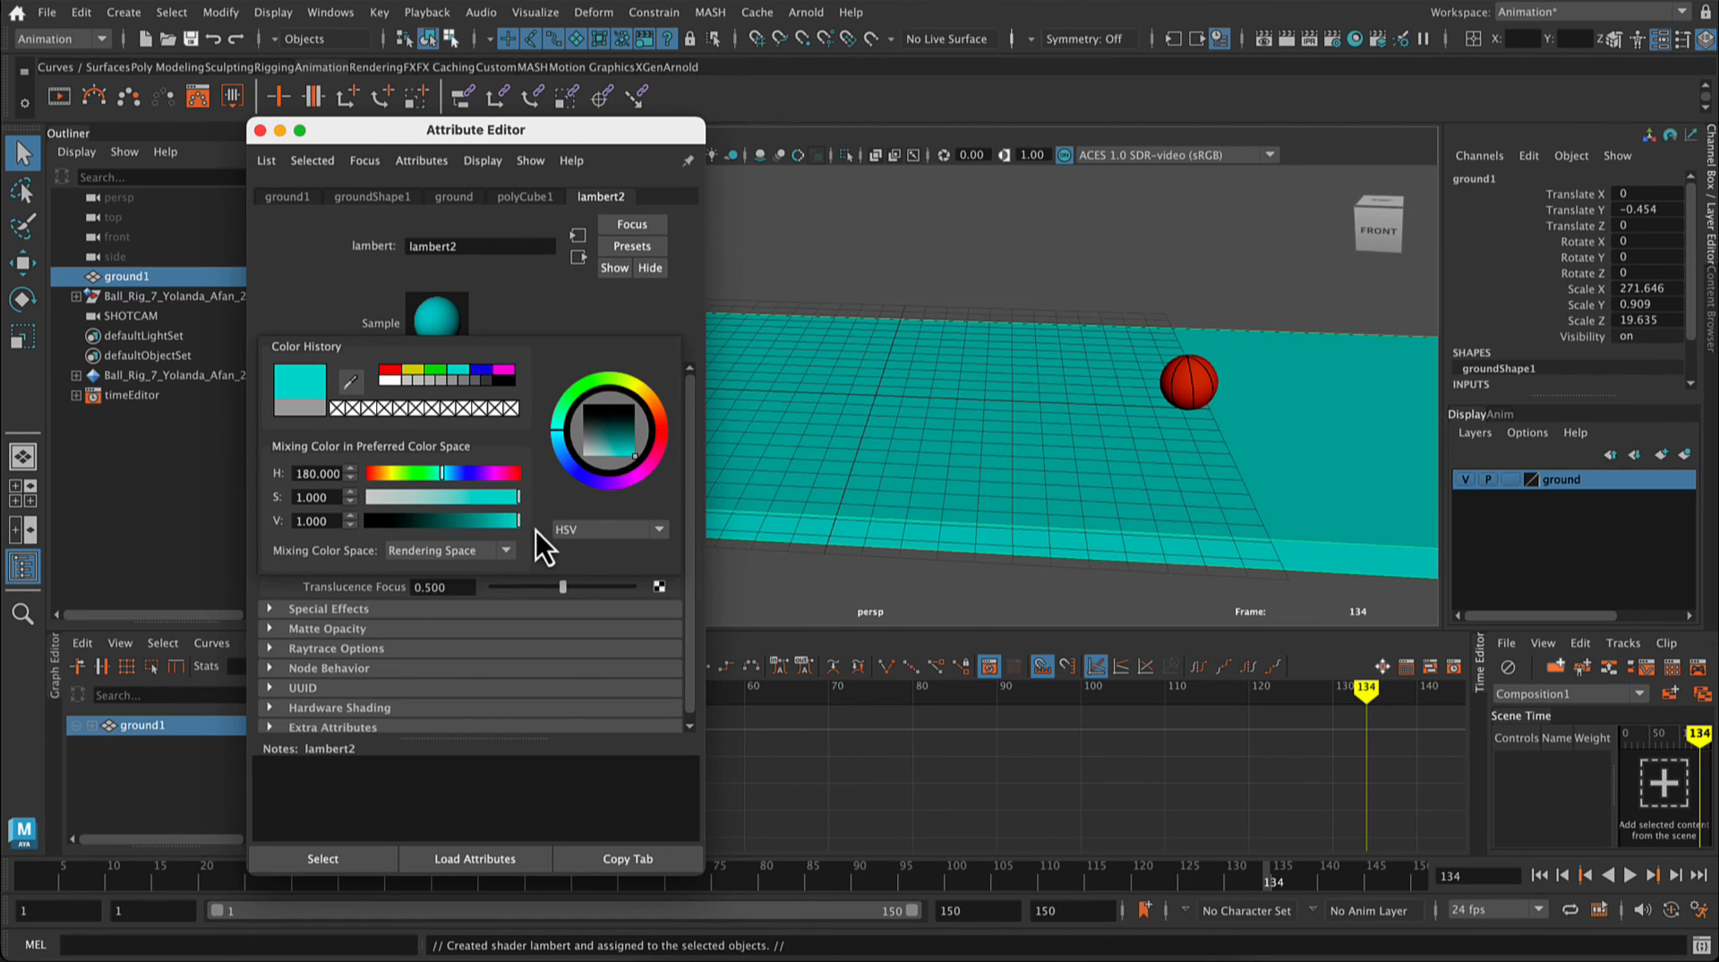
{"action": "mouse_move", "coordinate": [516, 498]}
{"action": "left_mouse_down"}
{"action": "mouse_move", "coordinate": [475, 503]}
{"action": "mouse_move", "coordinate": [491, 530]}
{"action": "mouse_move", "coordinate": [444, 502]}
{"action": "mouse_move", "coordinate": [508, 527]}
{"action": "mouse_move", "coordinate": [492, 524]}
{"action": "left_mouse_up"}
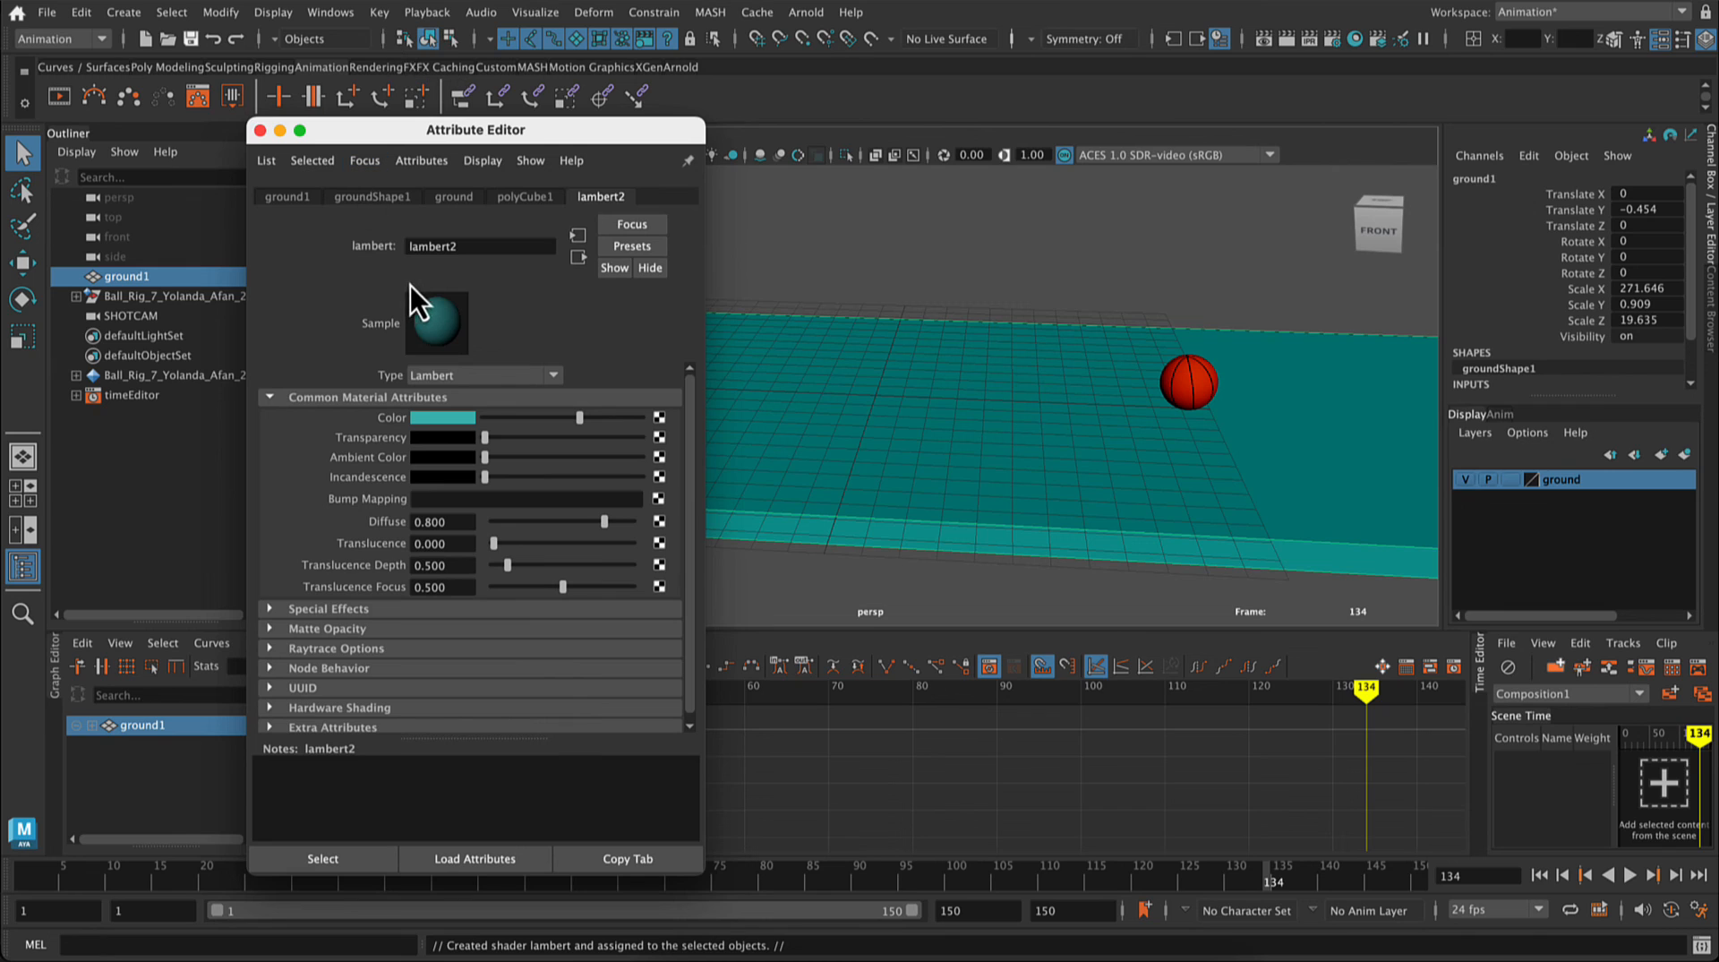
Step: Close the material editor, create a polygon plane at the origin and scale it uniformly to about 50.5
{"action": "left_click", "coordinate": [260, 131]}
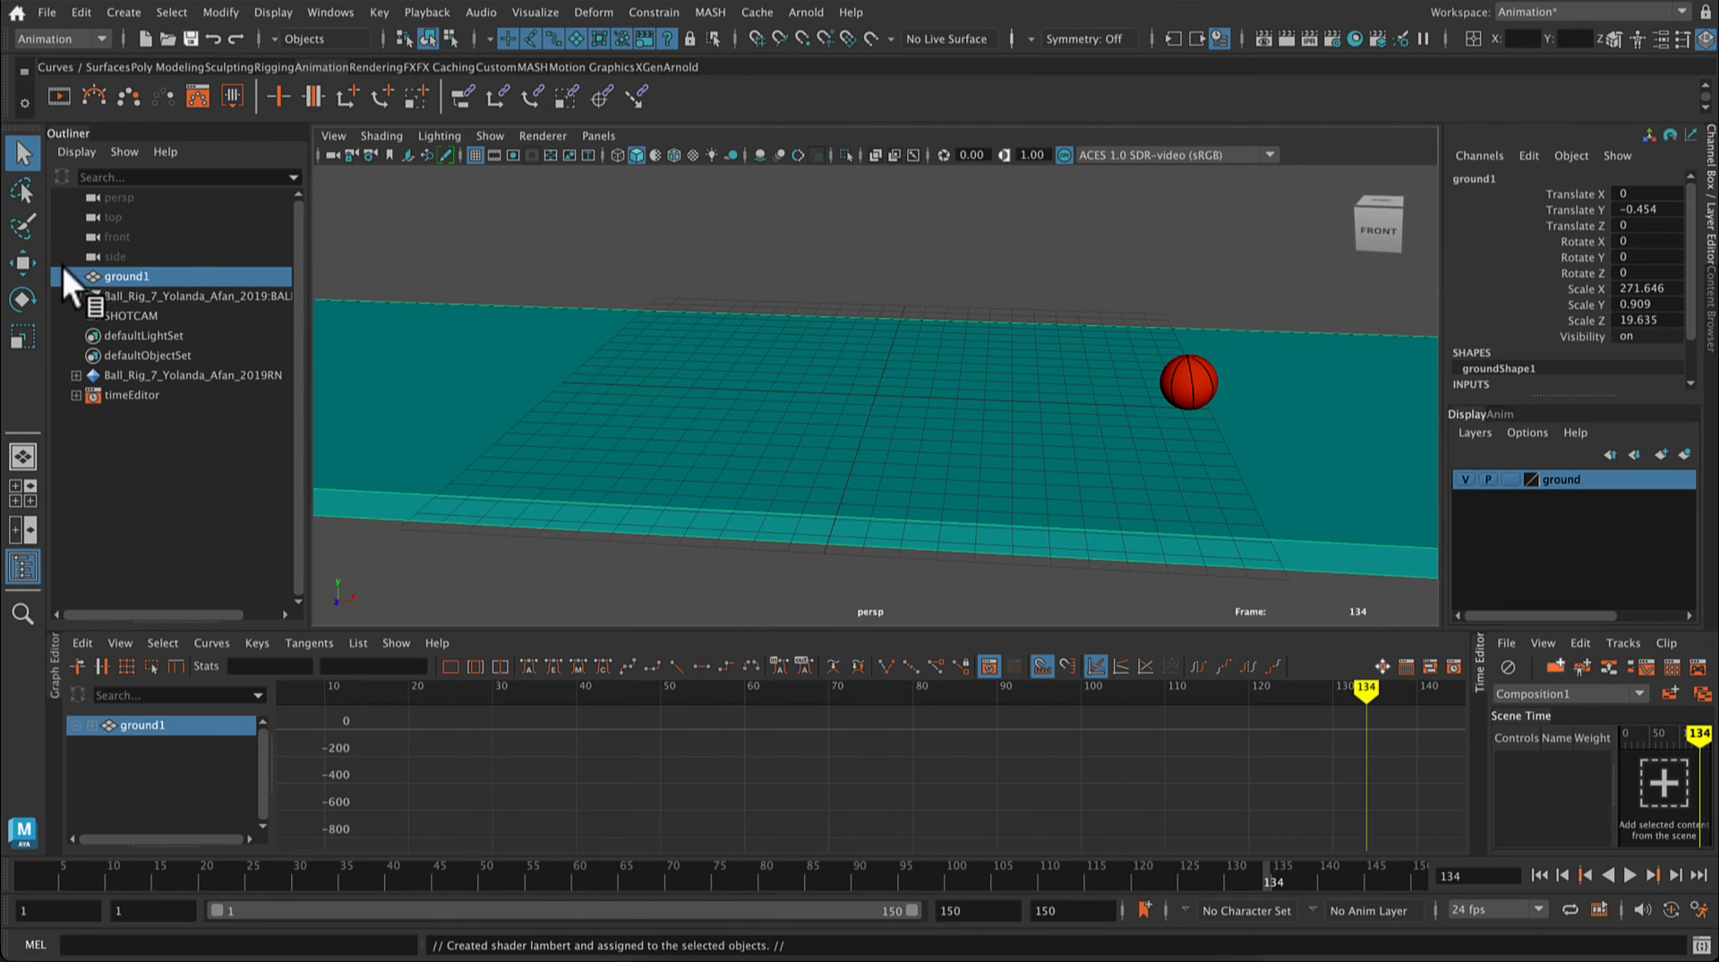
{"action": "left_click", "coordinate": [453, 250]}
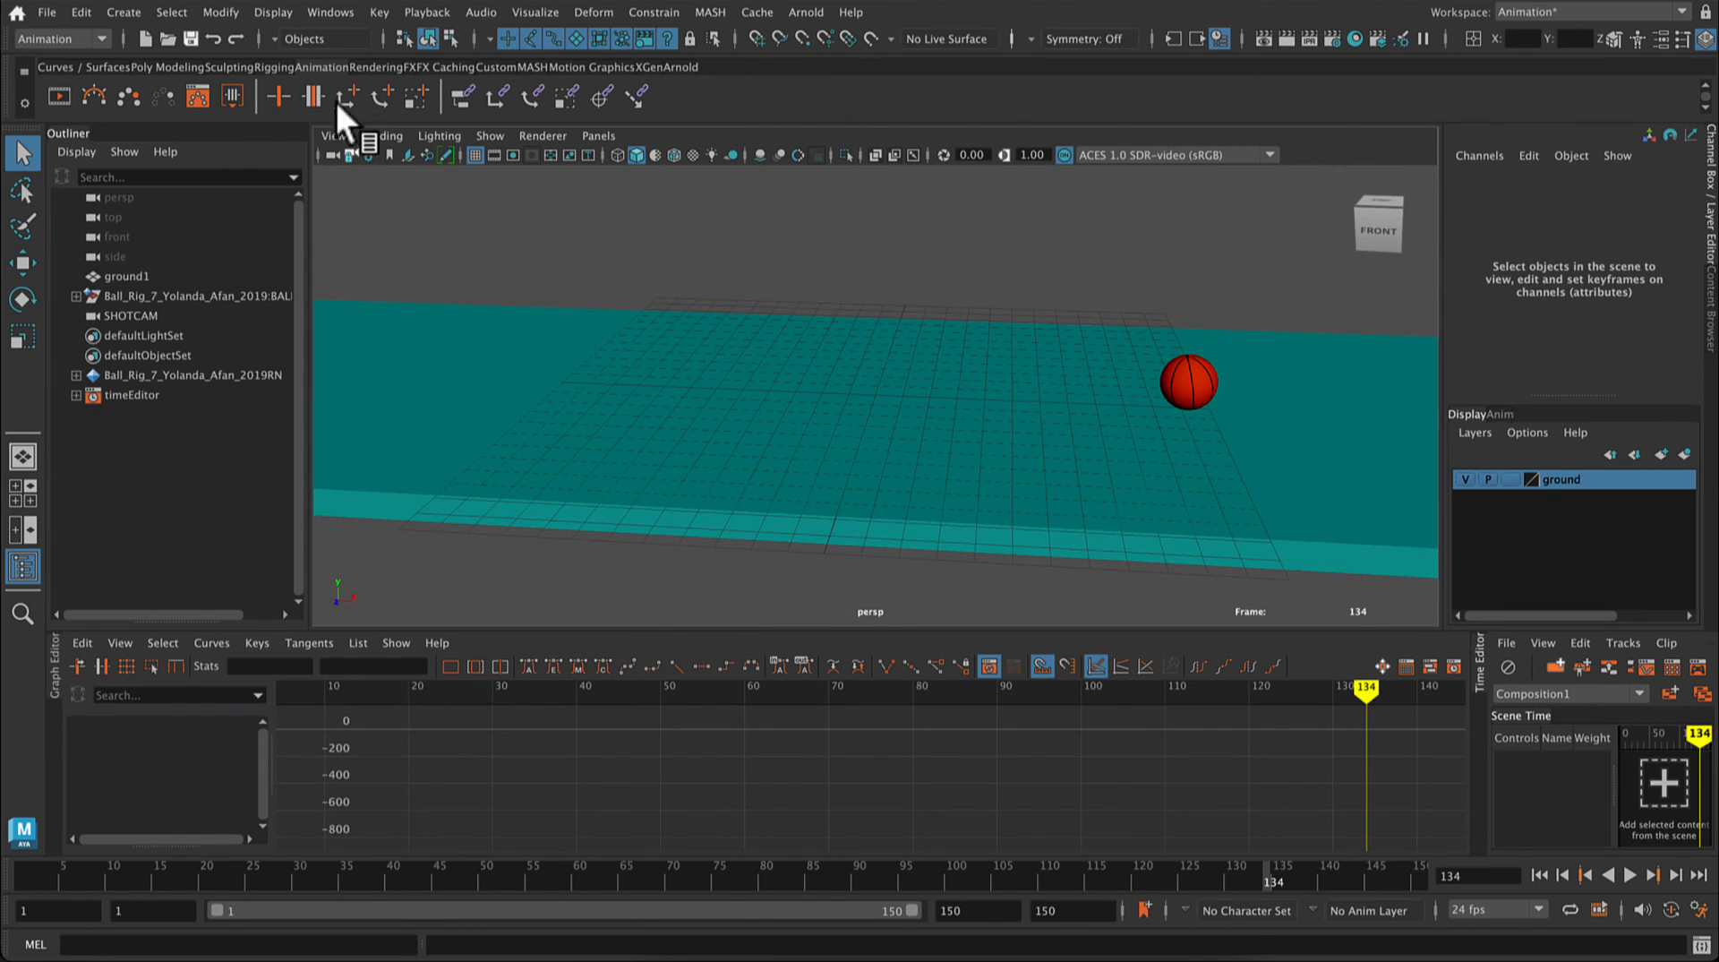
{"action": "left_click", "coordinate": [167, 67]}
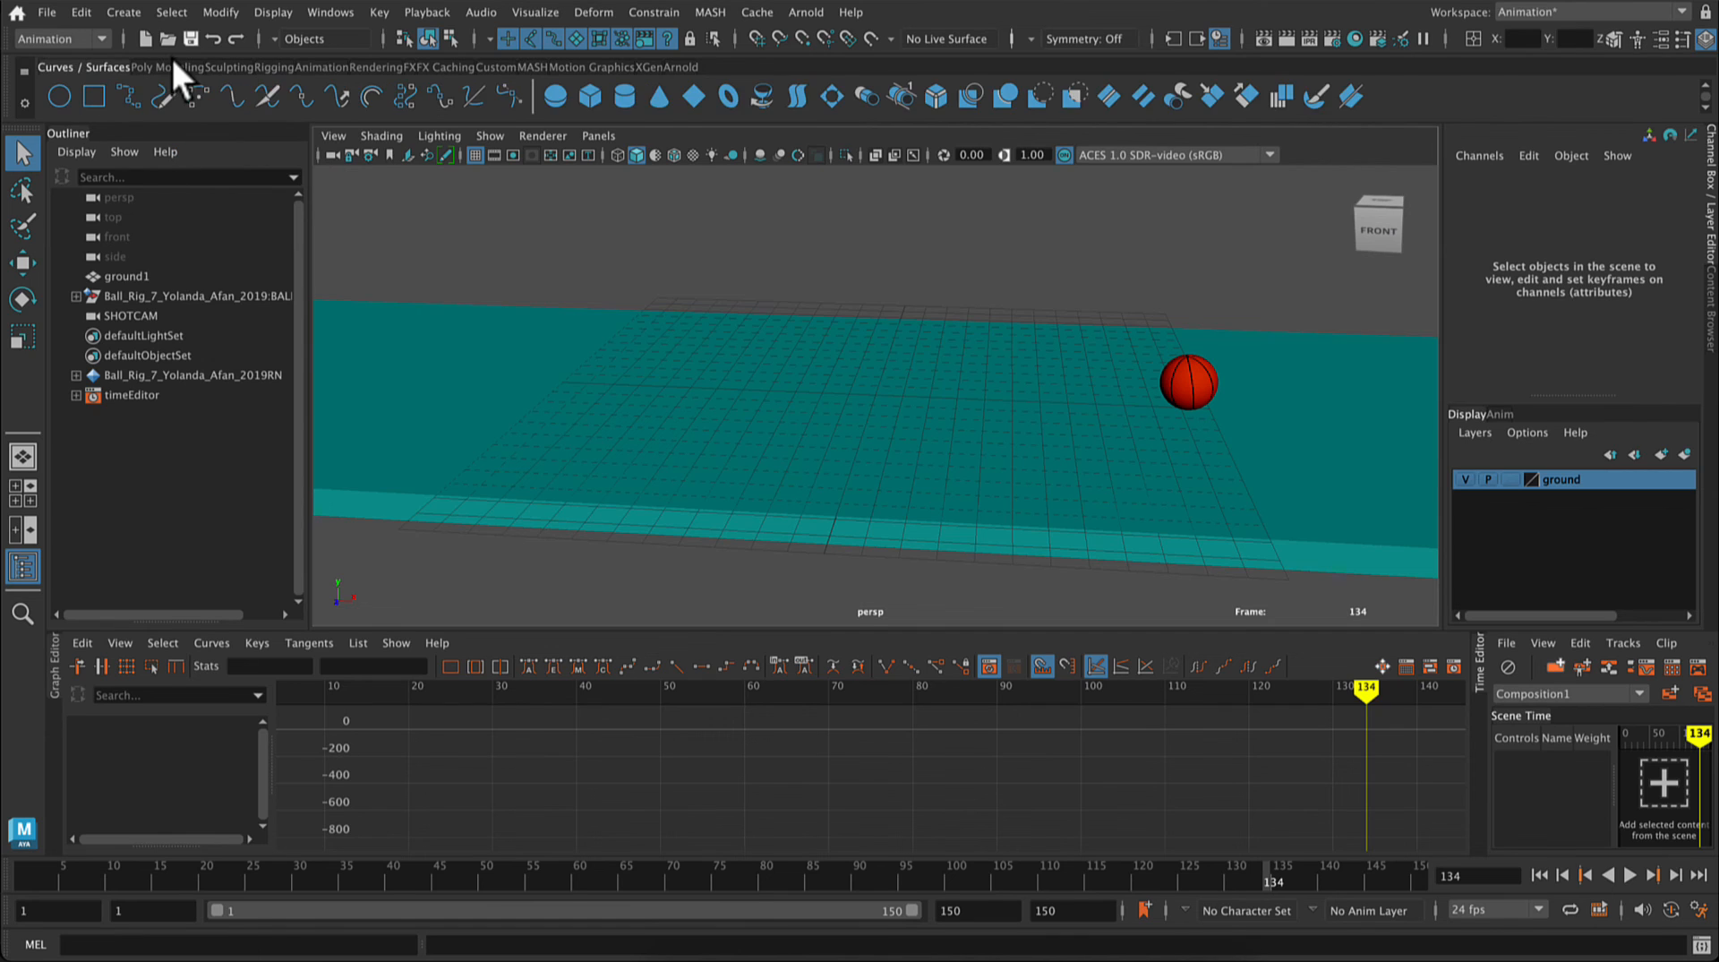
{"action": "left_click", "coordinate": [232, 96]}
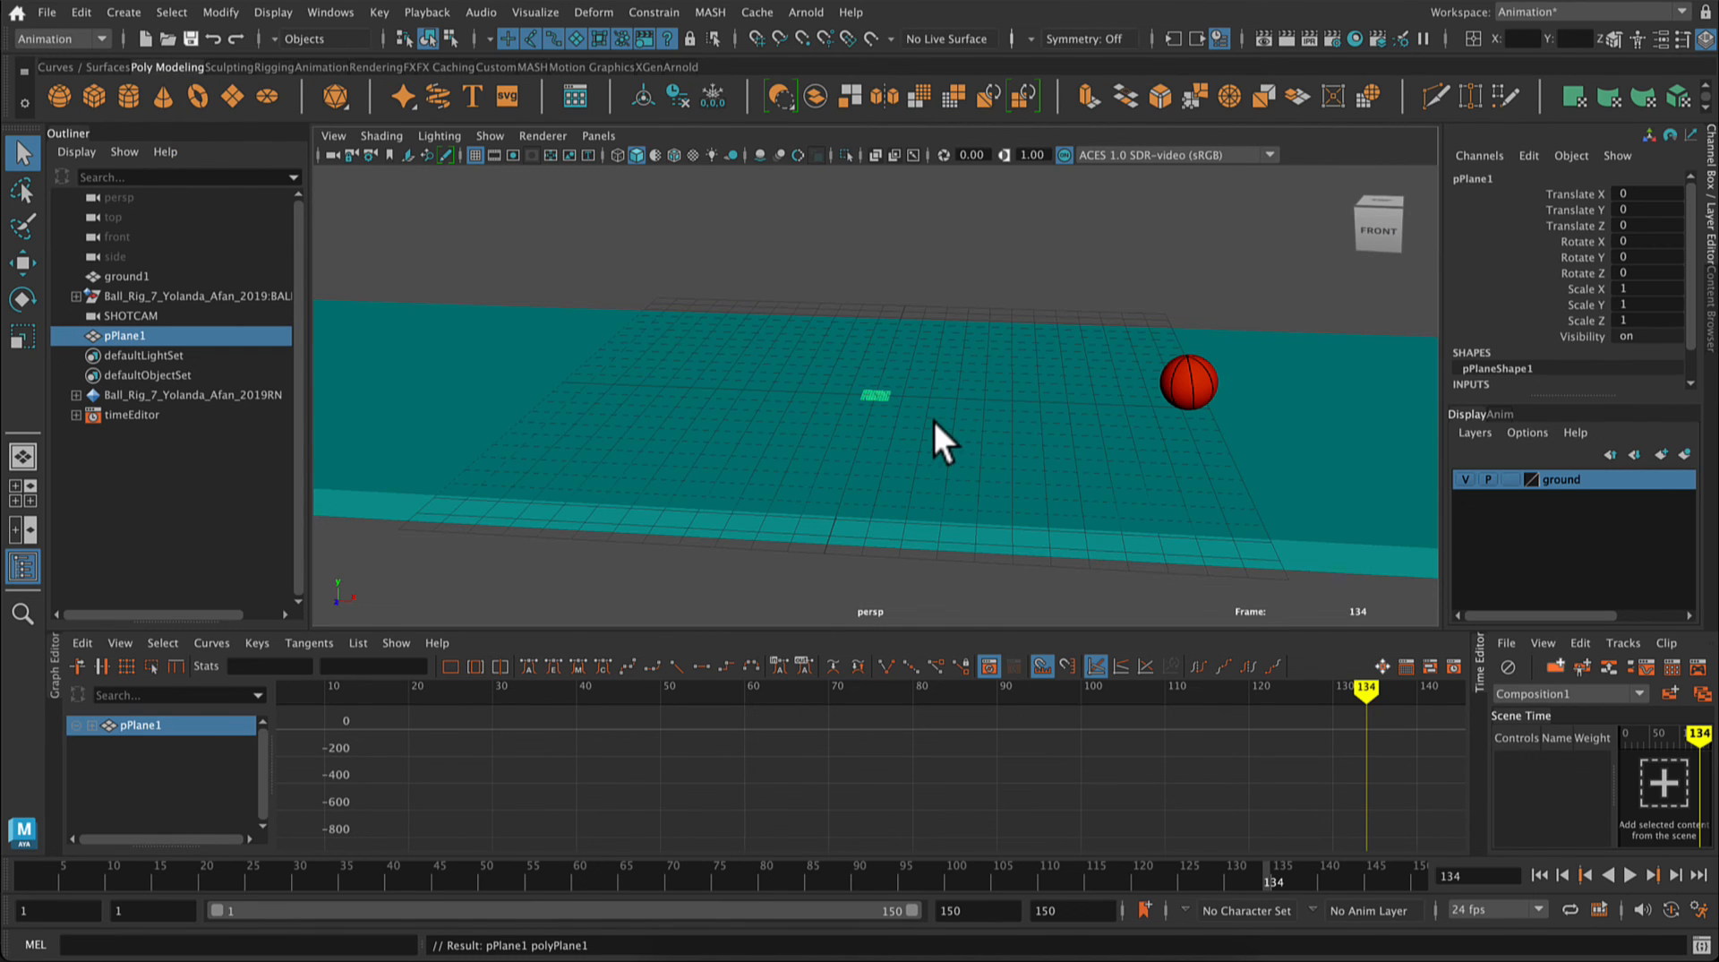
{"action": "key", "text": "r"}
{"action": "left_click_drag", "start_coordinate": [881, 397], "coordinate": [1269, 486]}
Step: Stand the new plane upright by rotating it 90 degrees about the X axis with snapping
{"action": "key", "text": "e"}
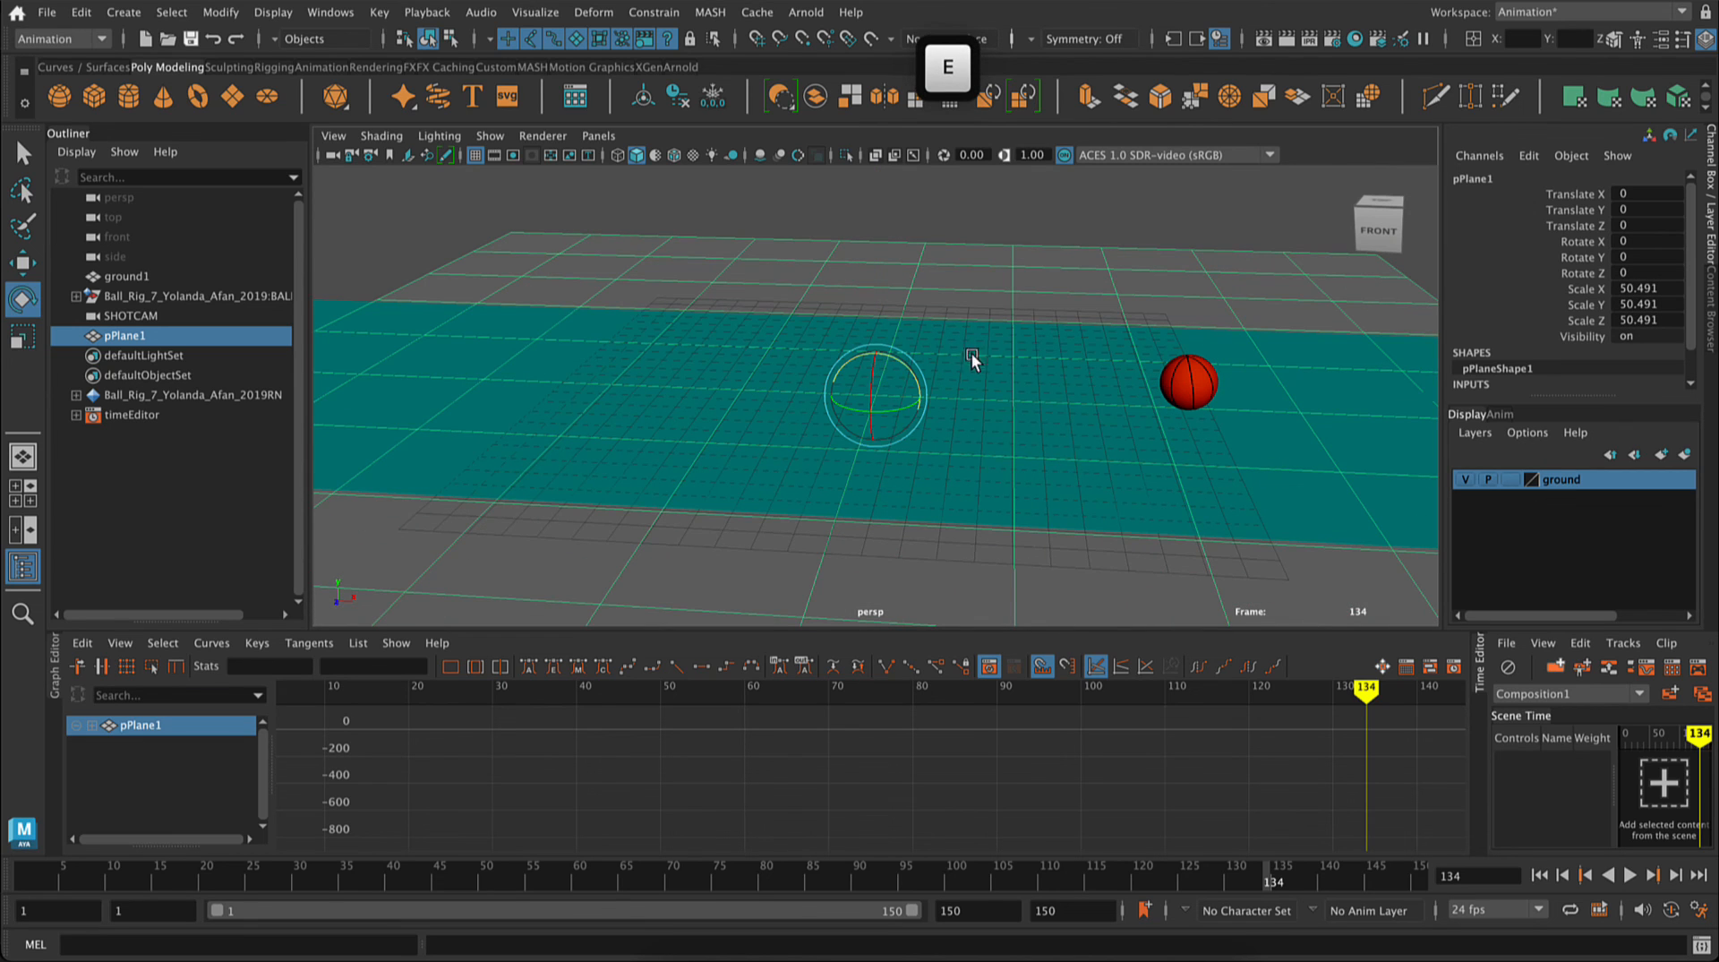
{"action": "key", "text": "j"}
{"action": "left_click_drag", "start_coordinate": [868, 371], "coordinate": [873, 374]}
{"action": "left_click_drag", "start_coordinate": [868, 394], "coordinate": [866, 430]}
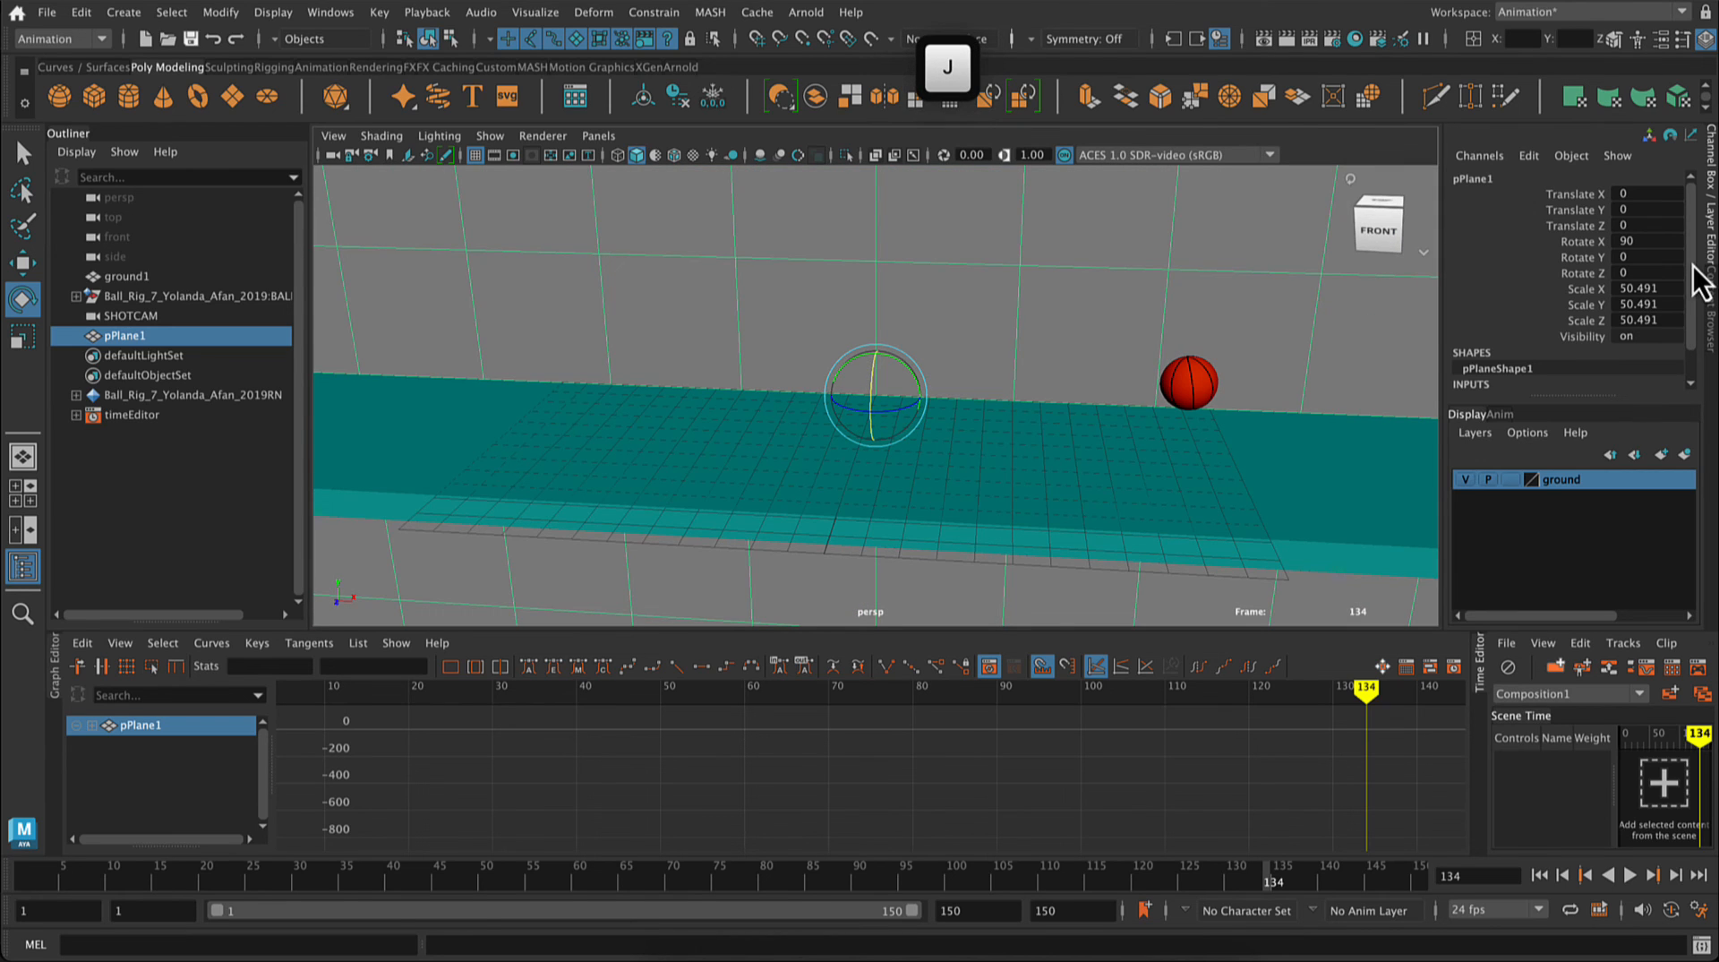
Step: Move the upright plane behind the ball, to about 1.2 in X, 5.5 in Y and -8.8 in Z
{"action": "key", "text": "w"}
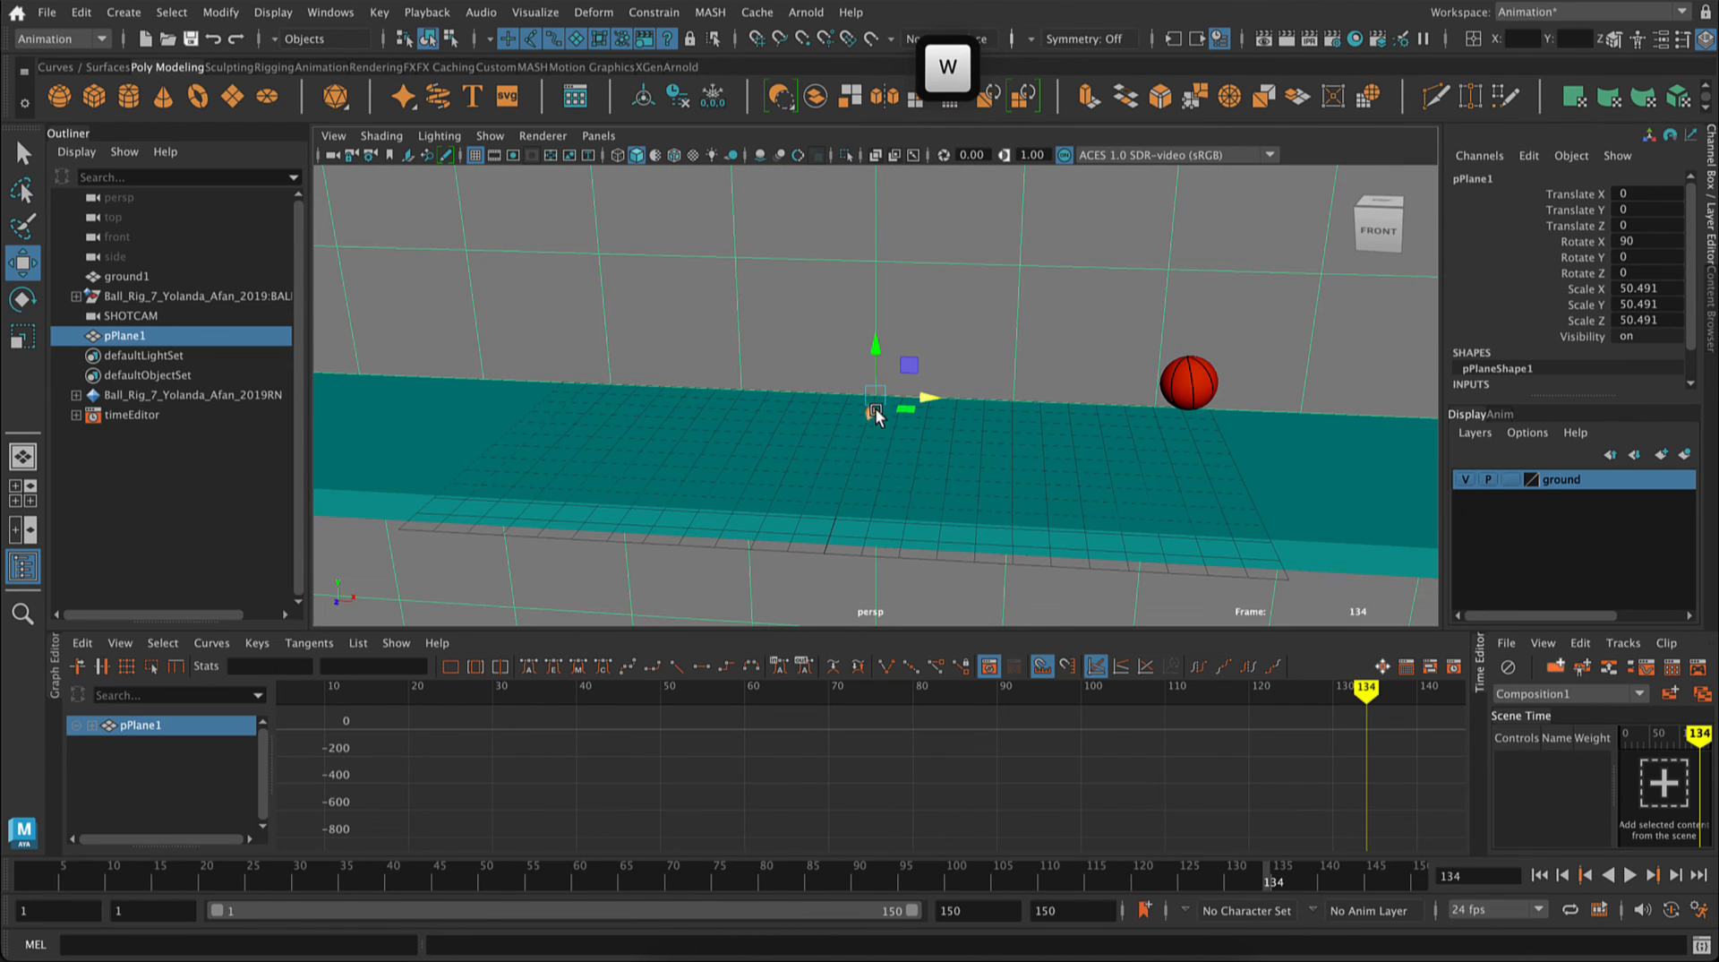
{"action": "left_click_drag", "start_coordinate": [867, 399], "coordinate": [910, 240]}
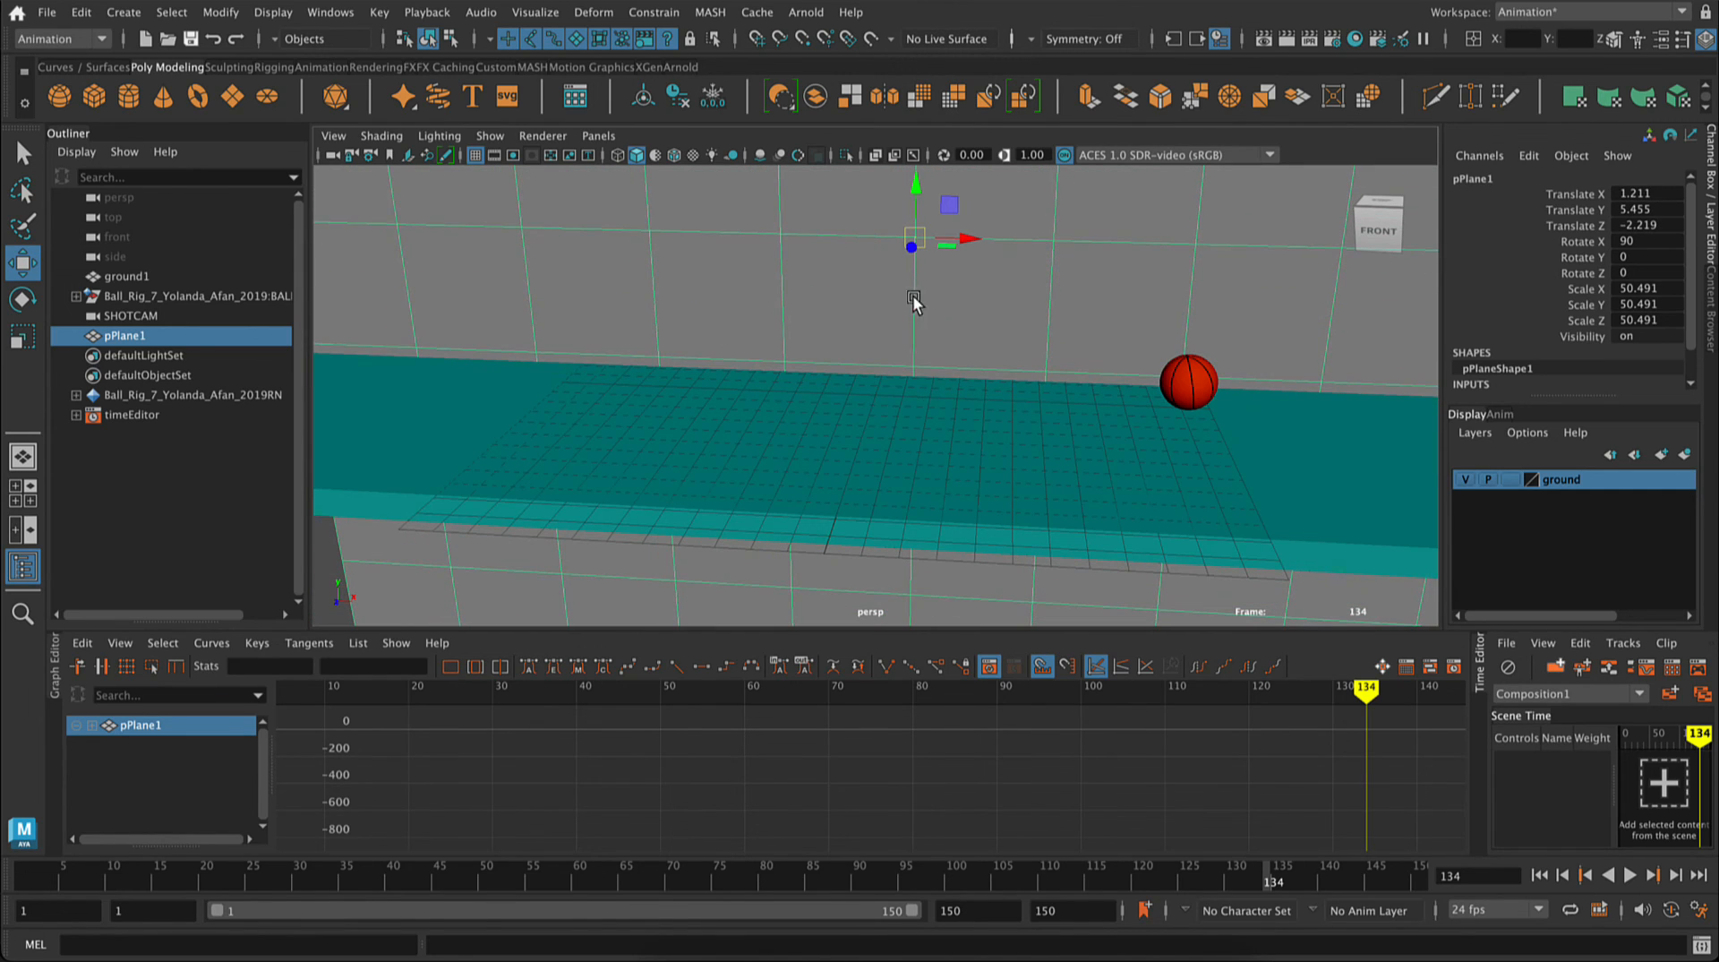
{"action": "left_click_drag", "start_coordinate": [997, 568], "coordinate": [910, 336], "text": "alt"}
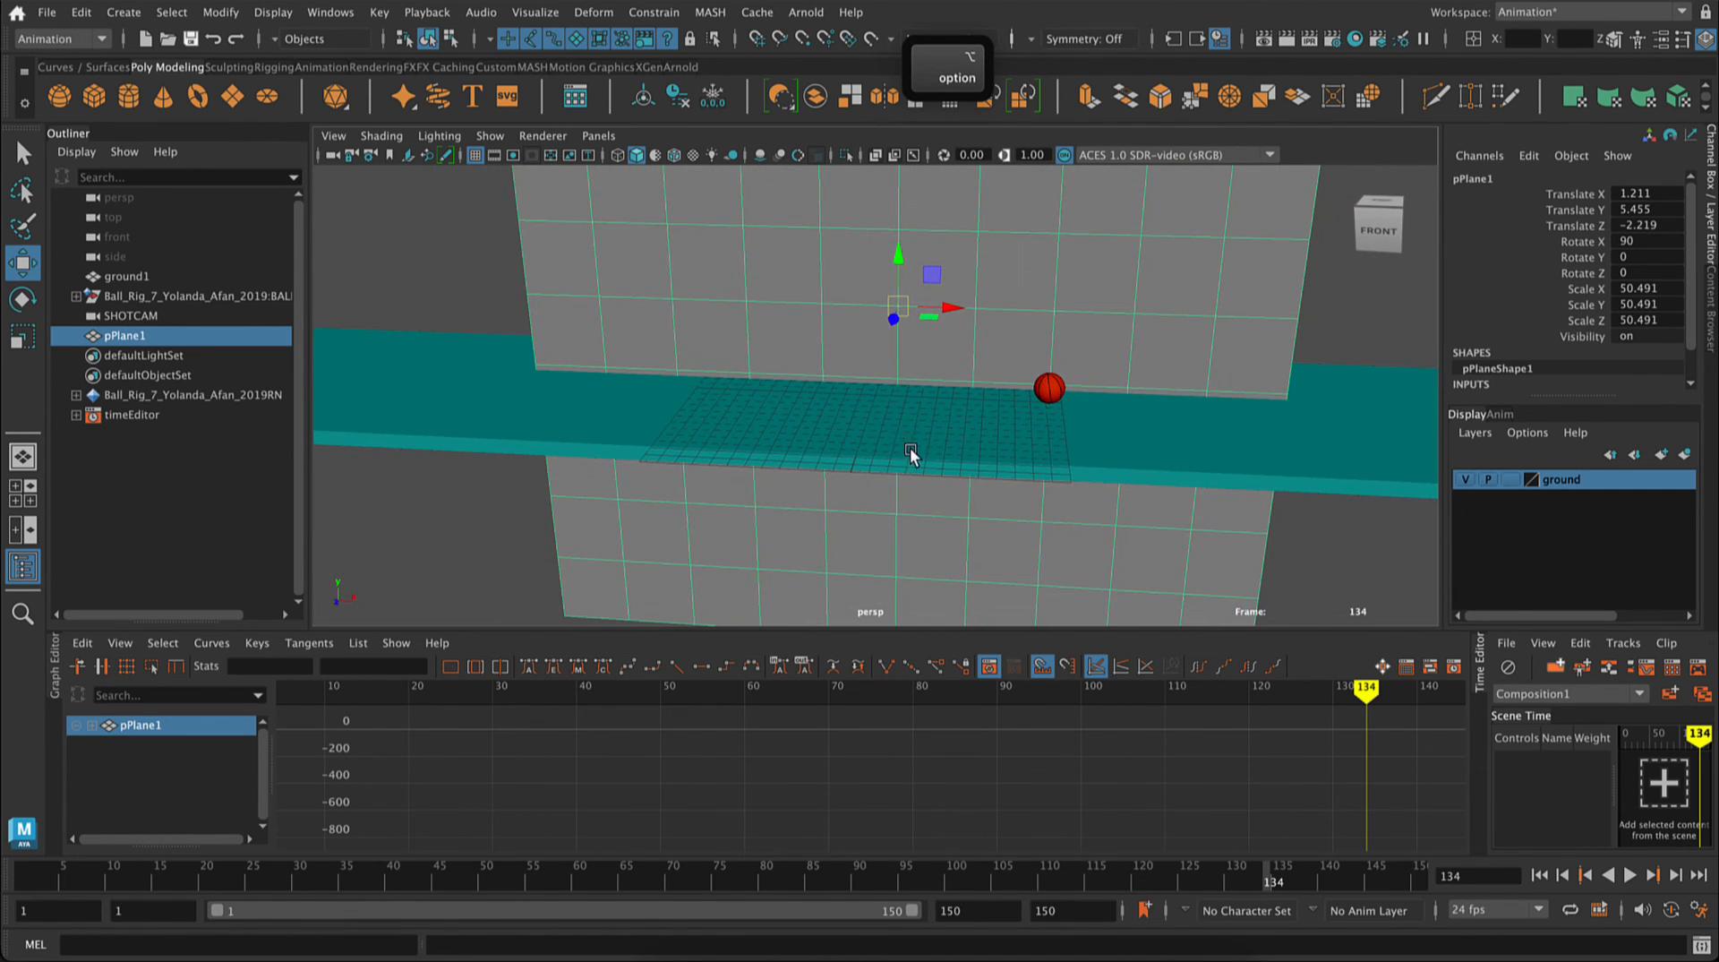
{"action": "right_click_drag", "start_coordinate": [911, 452], "coordinate": [845, 232], "text": "alt"}
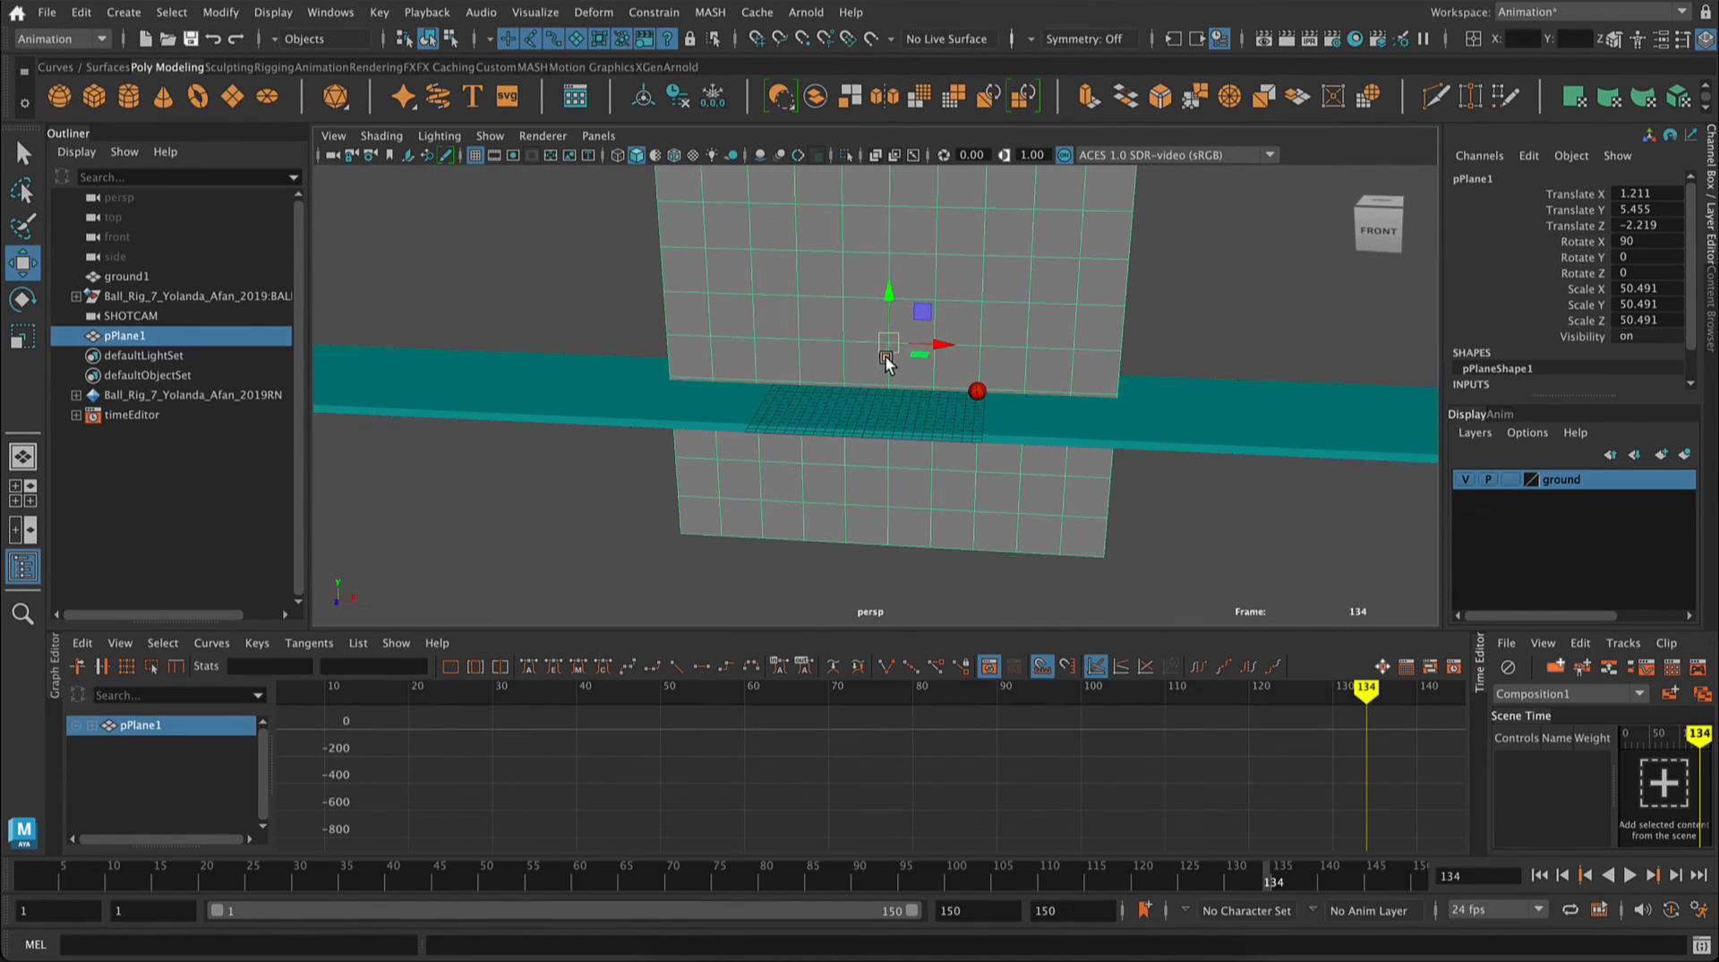
{"action": "left_click_drag", "start_coordinate": [884, 361], "coordinate": [1522, 412]}
Step: Widen the backdrop plane to a Scale X of about 707, assign it the existing lambert2 material and deselect it
{"action": "key", "text": "r"}
{"action": "right_click_drag", "start_coordinate": [1065, 238], "coordinate": [1179, 882]}
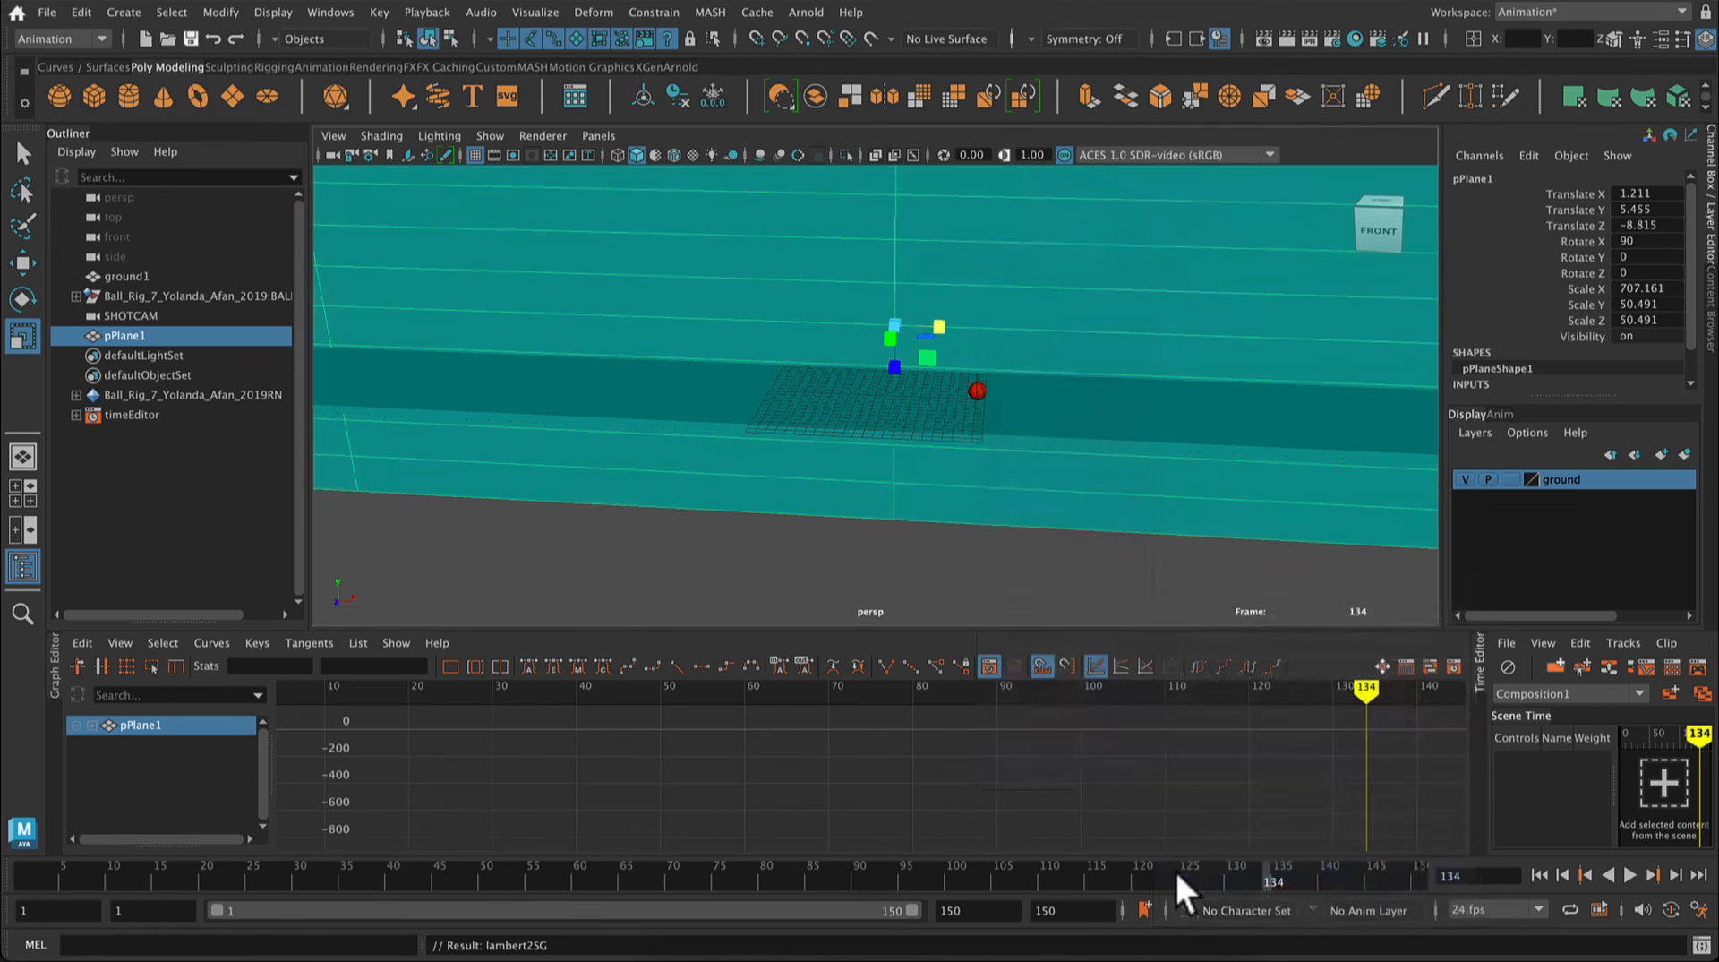
{"action": "left_click", "coordinate": [1018, 572]}
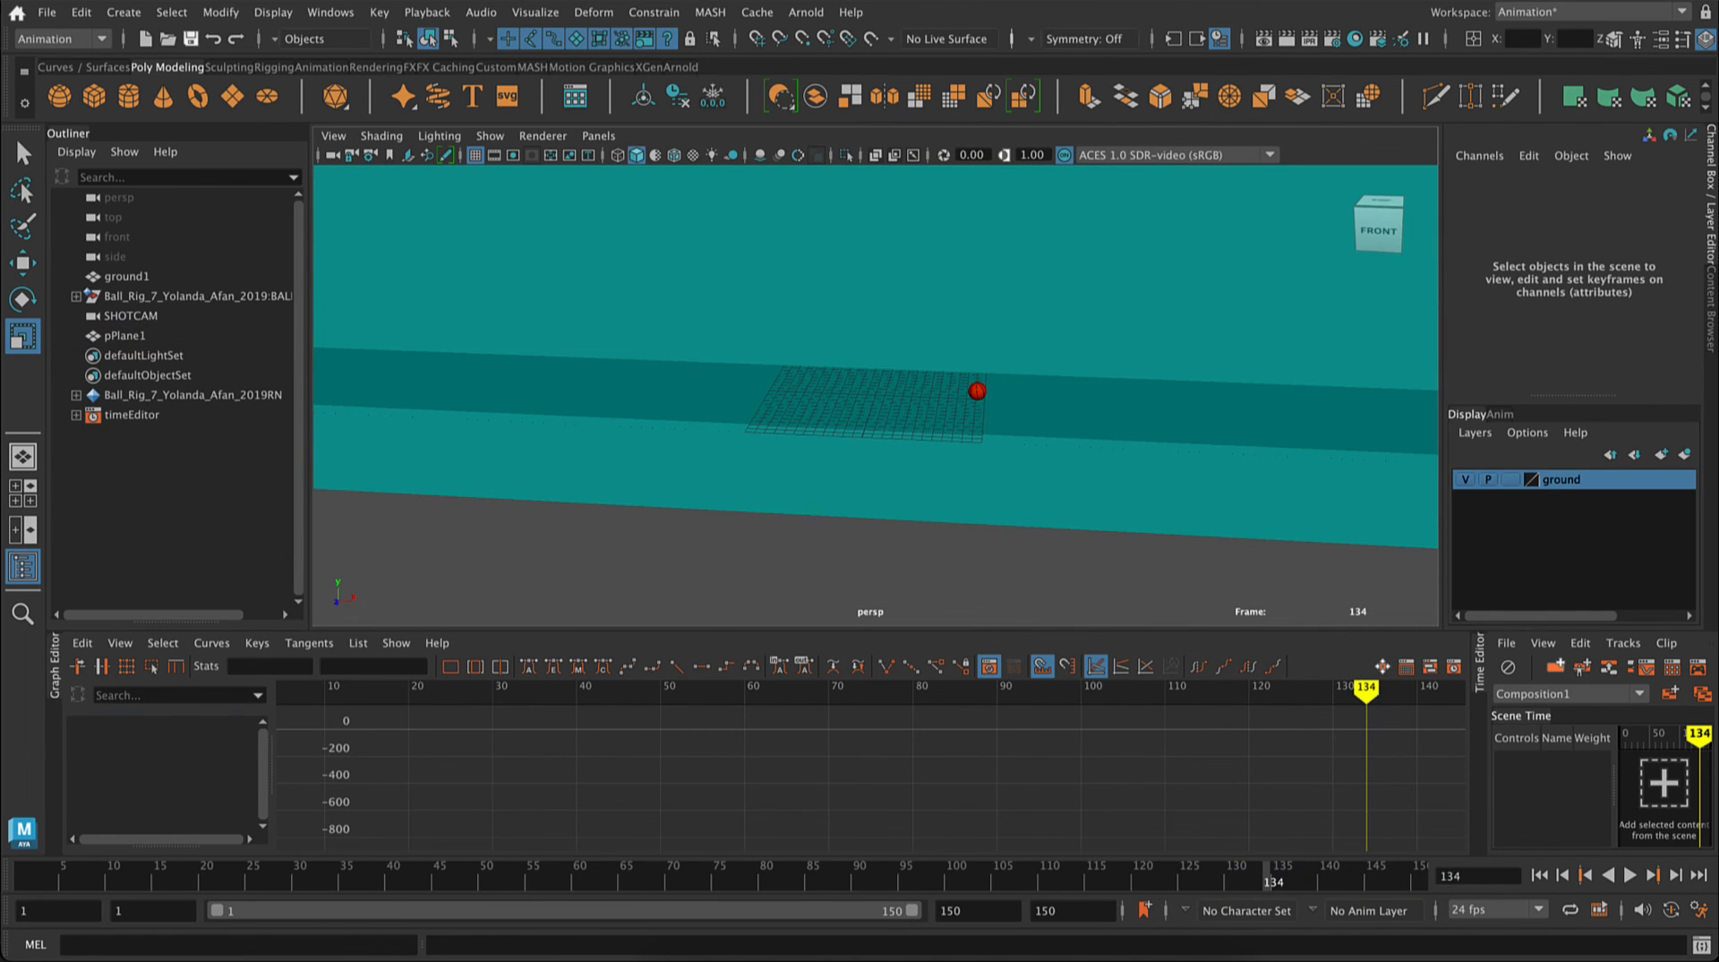
Step: Look through the SHOTCAM orthographic camera in the viewport
{"action": "left_click", "coordinate": [598, 135]}
{"action": "mouse_move", "coordinate": [771, 159]}
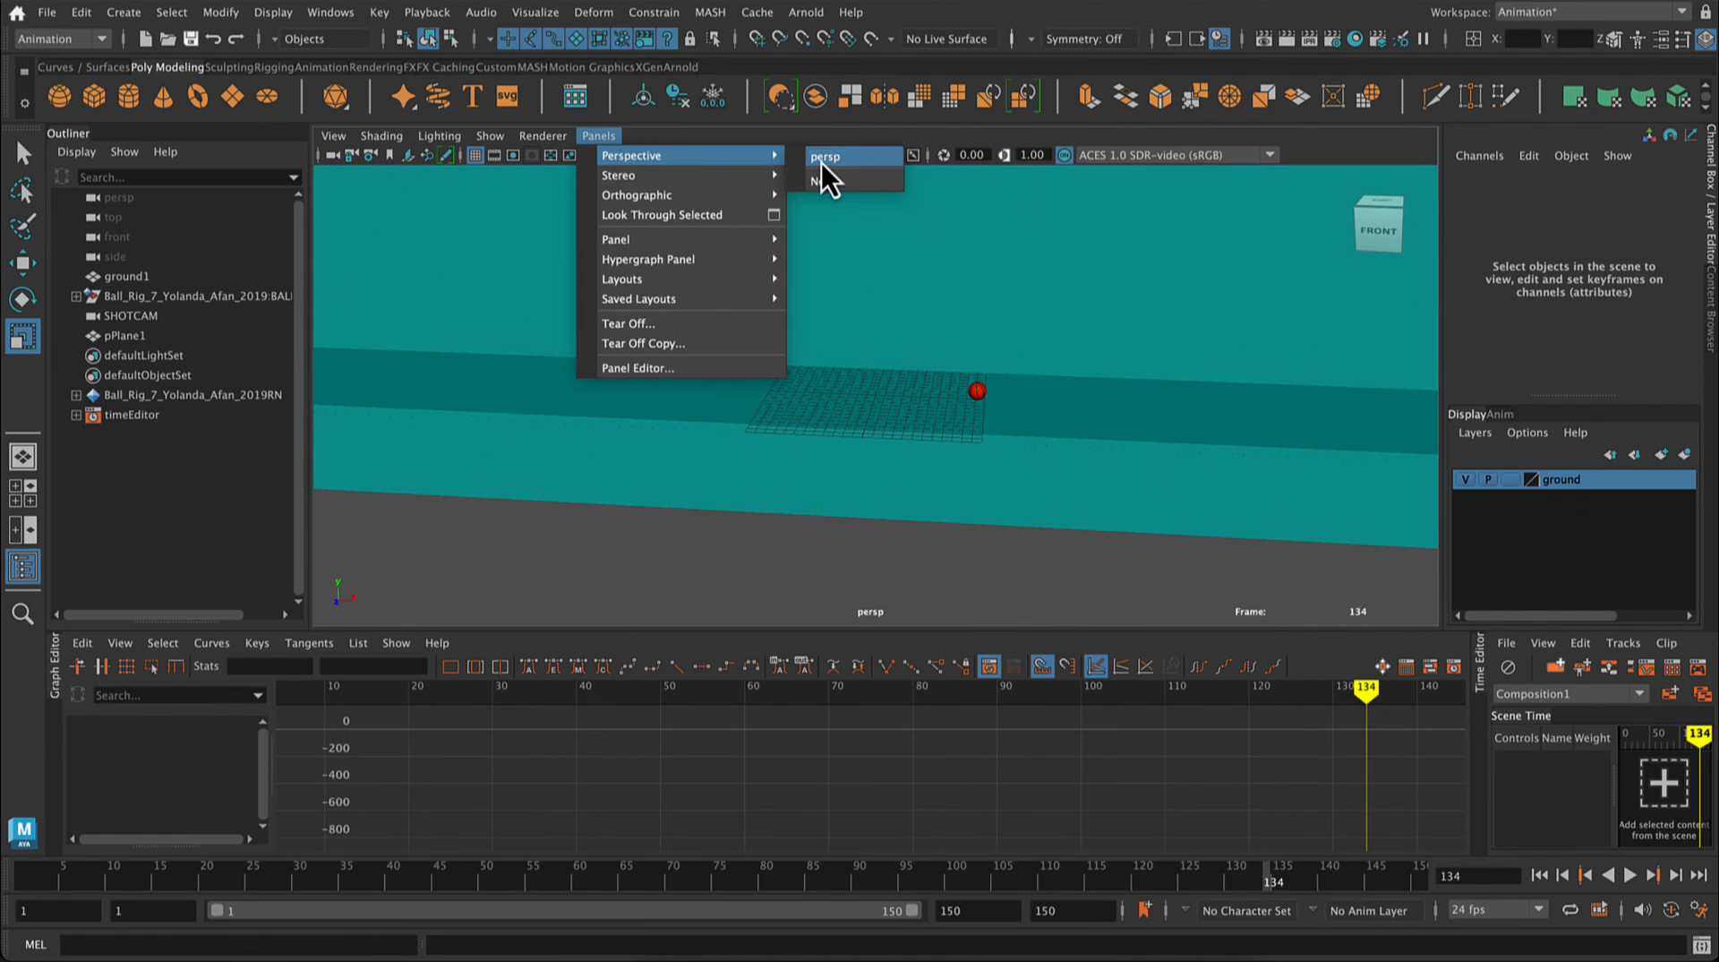
{"action": "mouse_move", "coordinate": [763, 203]}
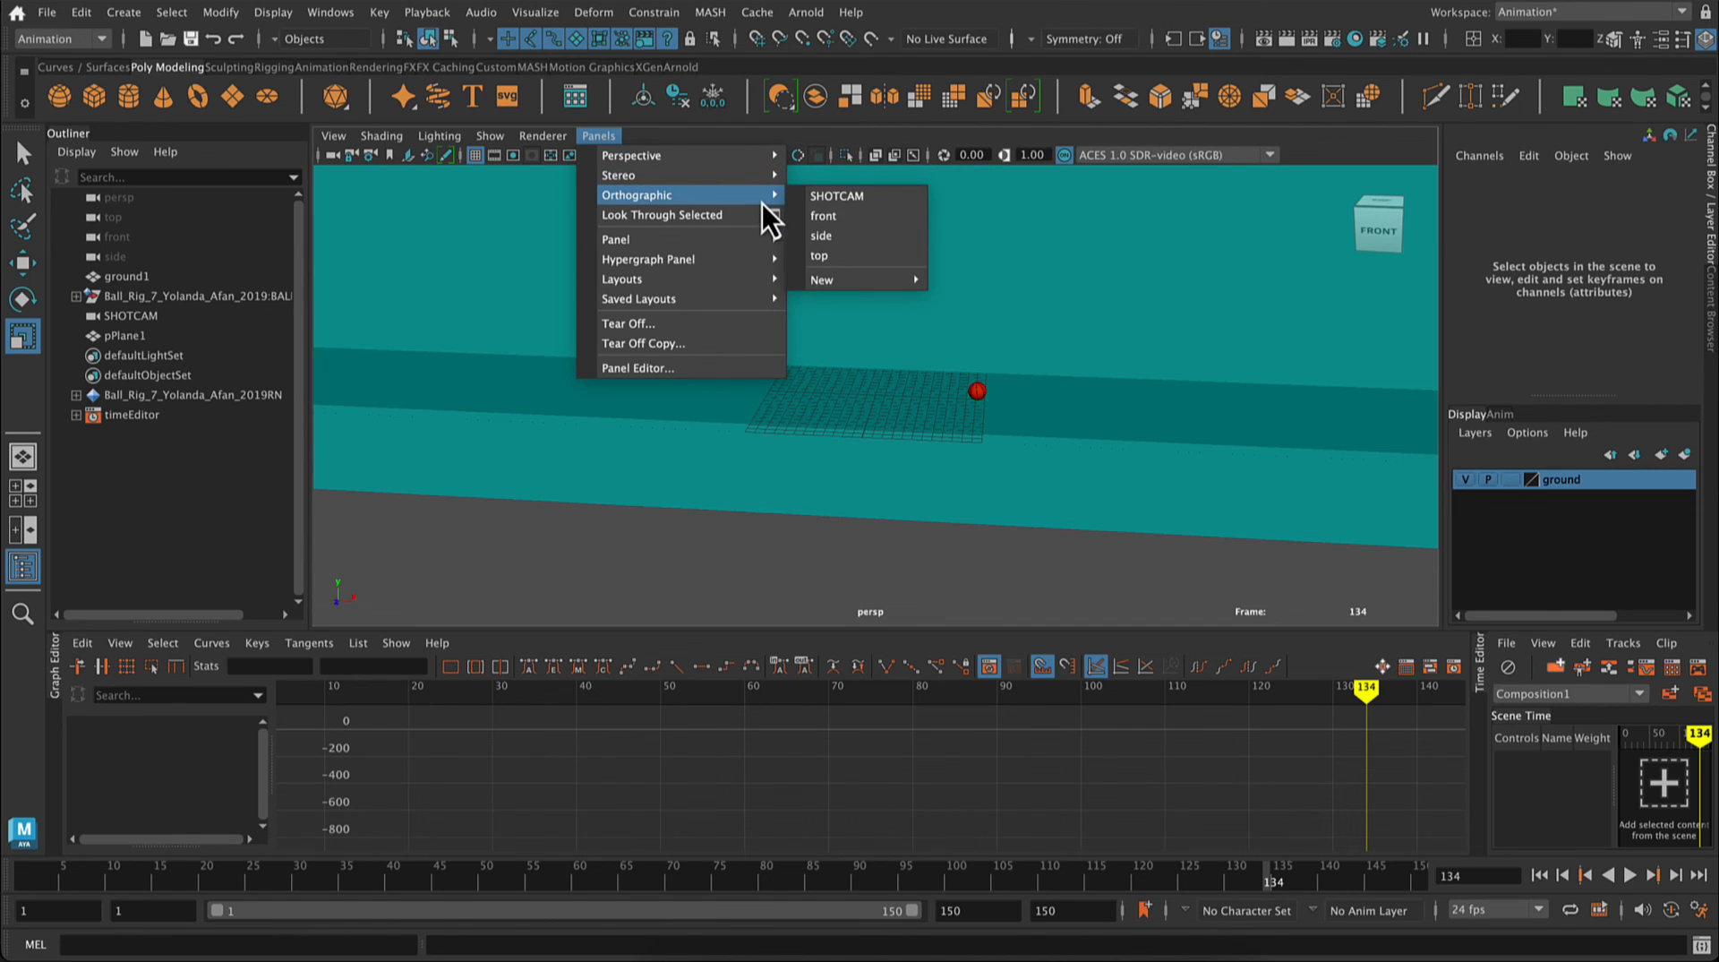
{"action": "left_click", "coordinate": [837, 197]}
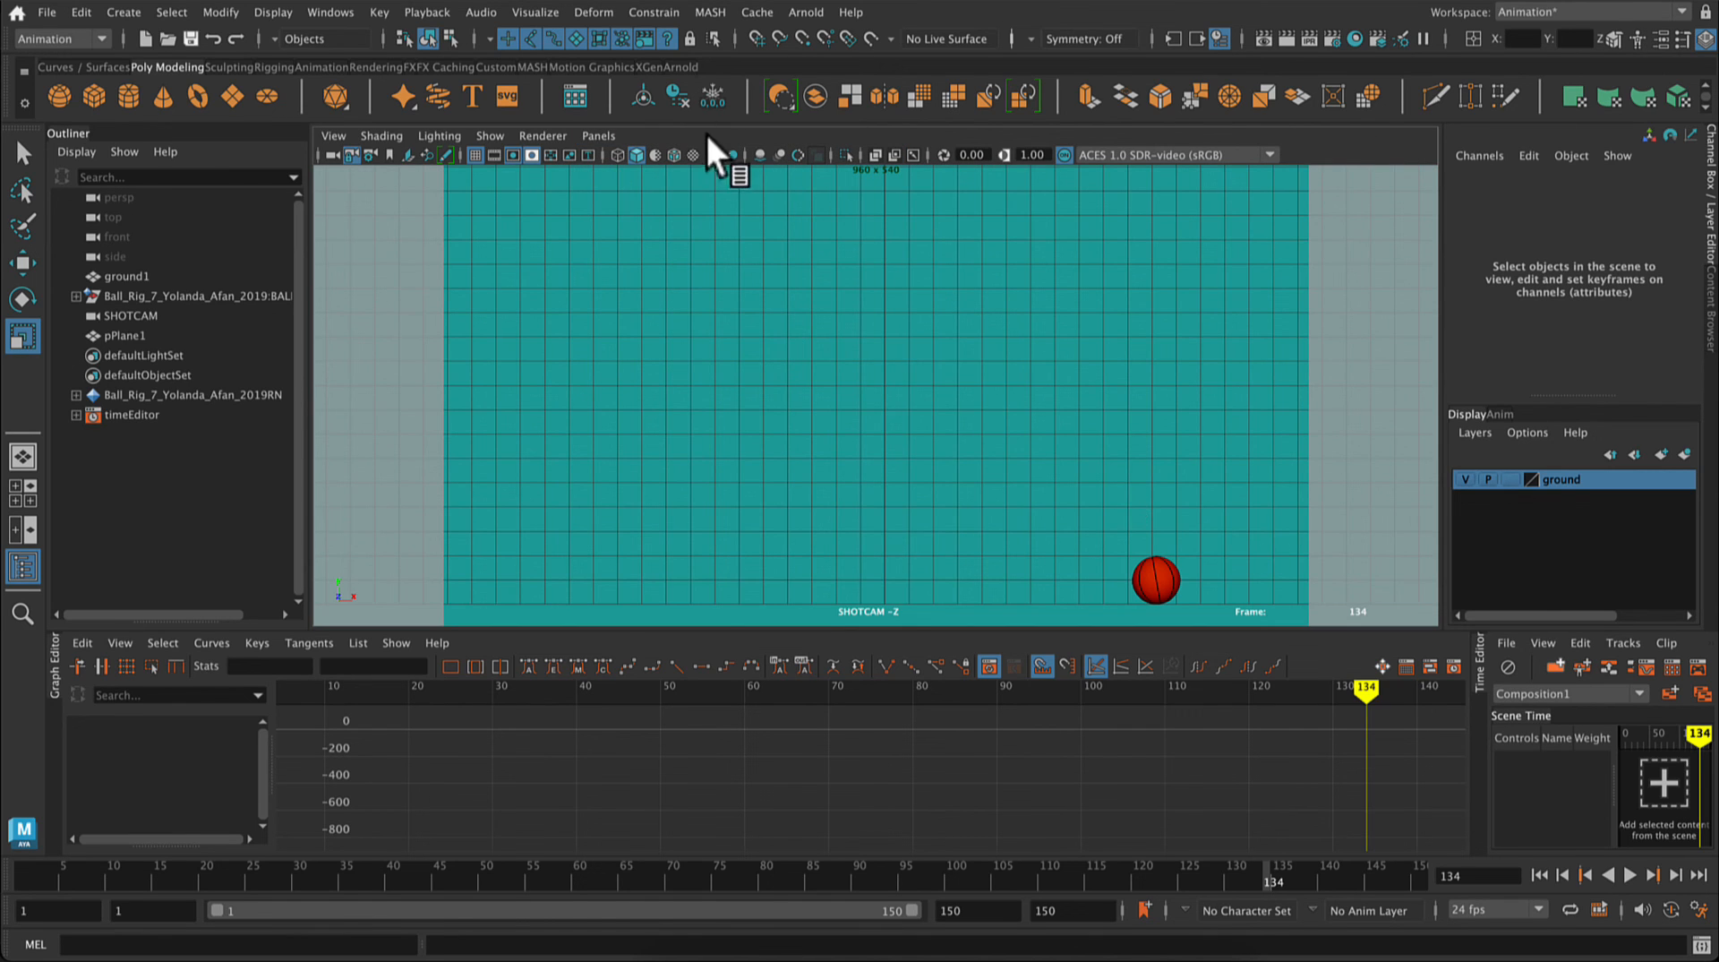
{"action": "left_click", "coordinate": [278, 19]}
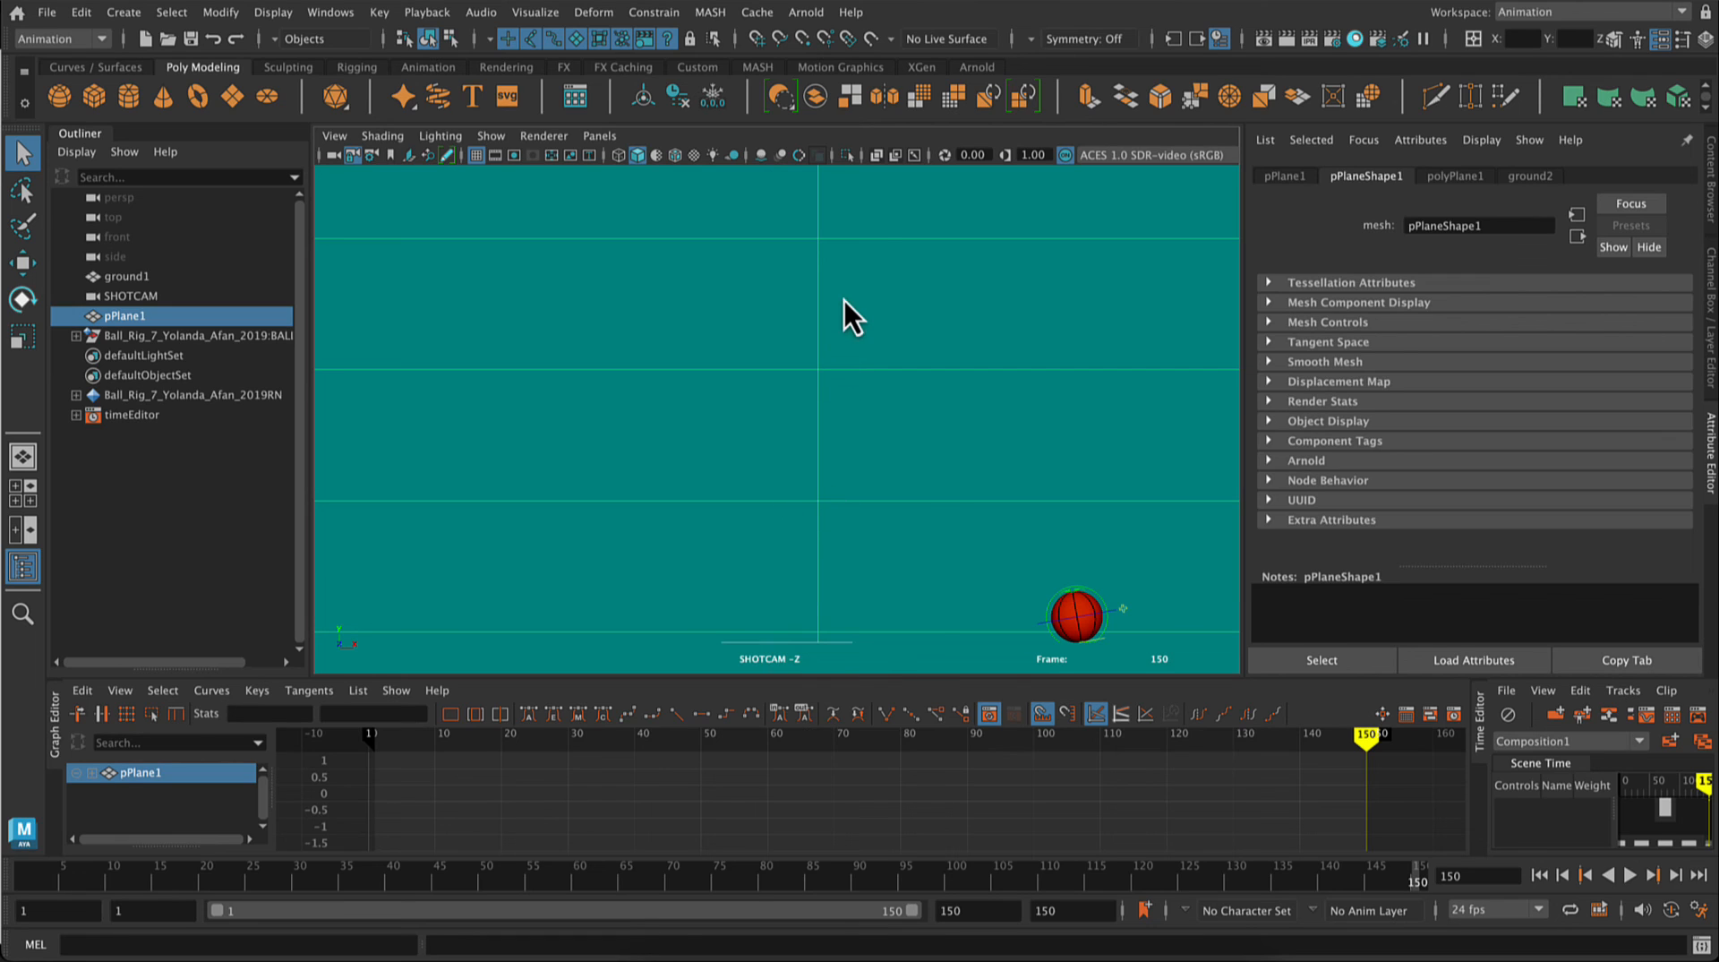
Step: Assign a new Lambert material to the backdrop plane and set its color to a lighter teal than the ground
{"action": "right_click_drag", "start_coordinate": [845, 299], "coordinate": [842, 808]}
{"action": "left_click", "coordinate": [802, 362]}
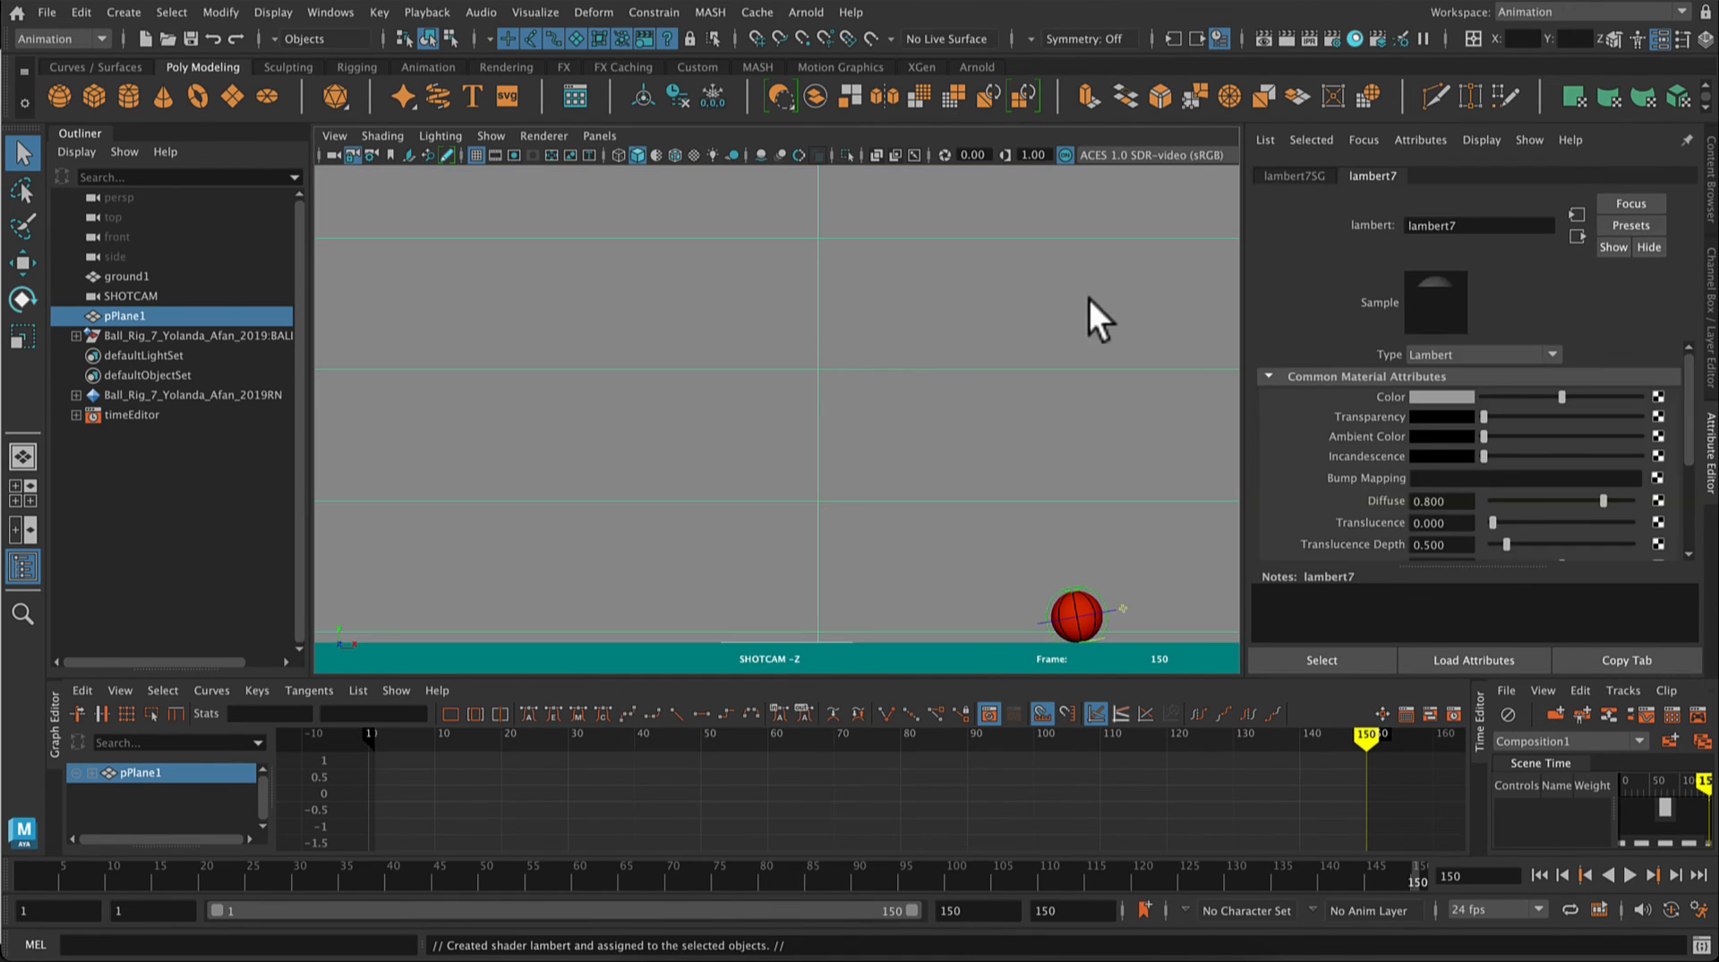
{"action": "left_click", "coordinate": [1411, 398]}
{"action": "left_click", "coordinate": [1283, 388]}
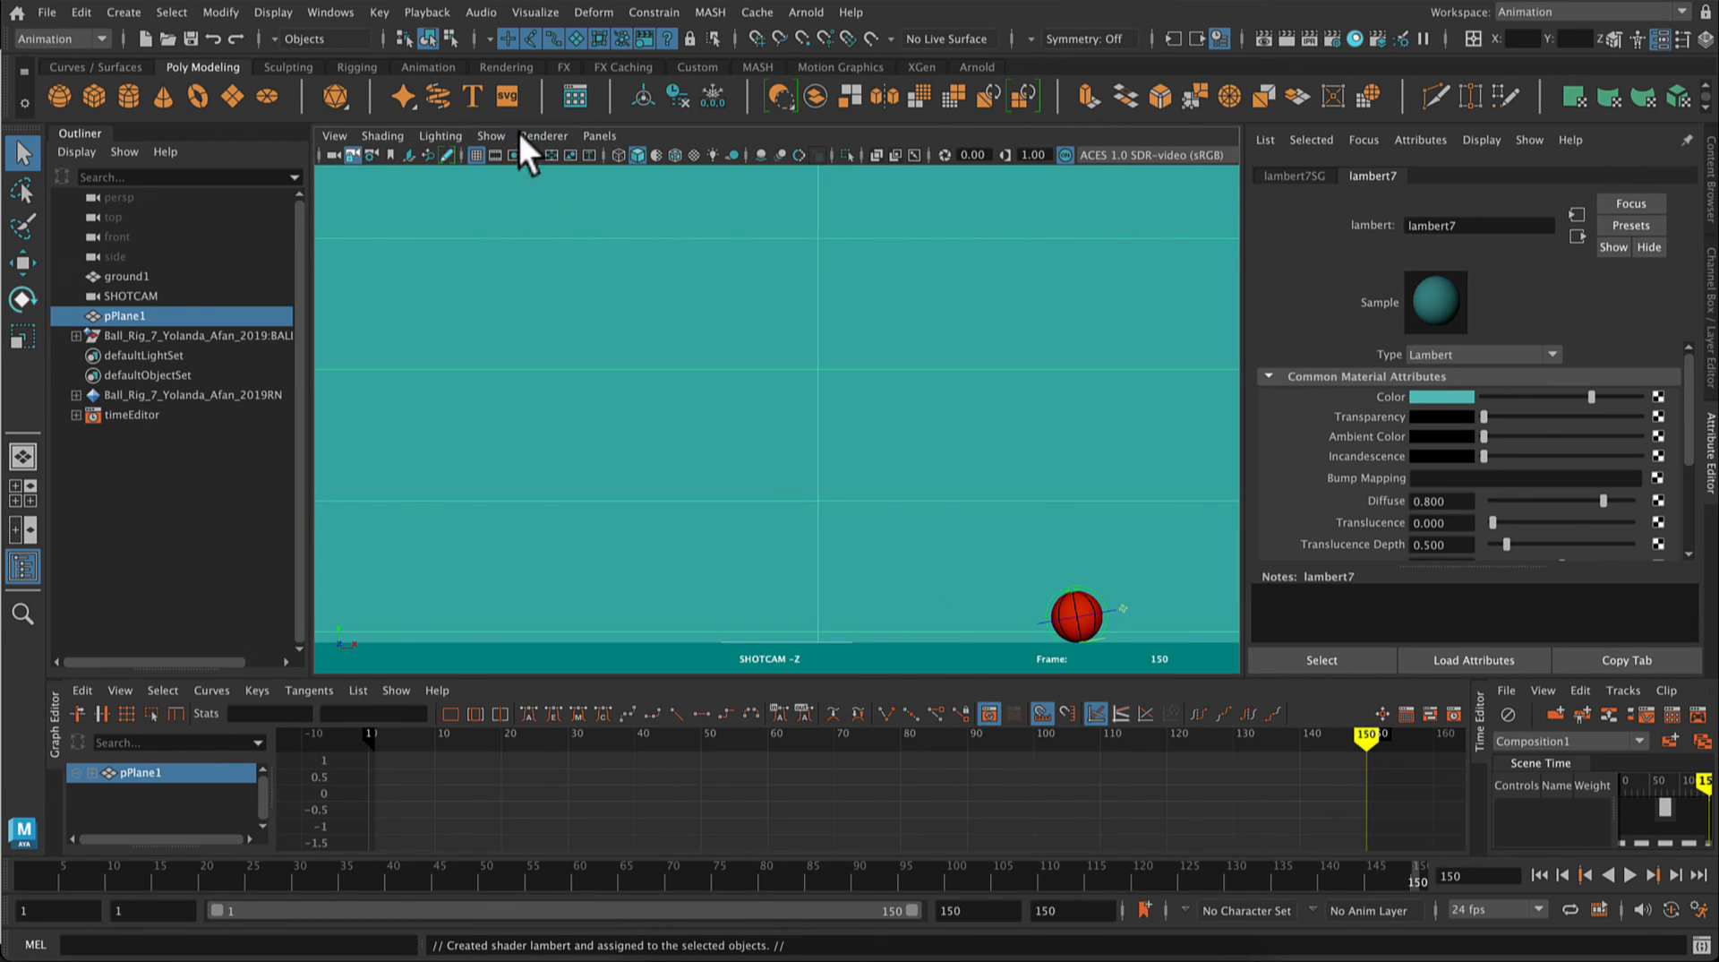
Step: Check the SHOTCAM framing with the resolution gate and gate mask shown, and hide both again
{"action": "left_click", "coordinate": [497, 155]}
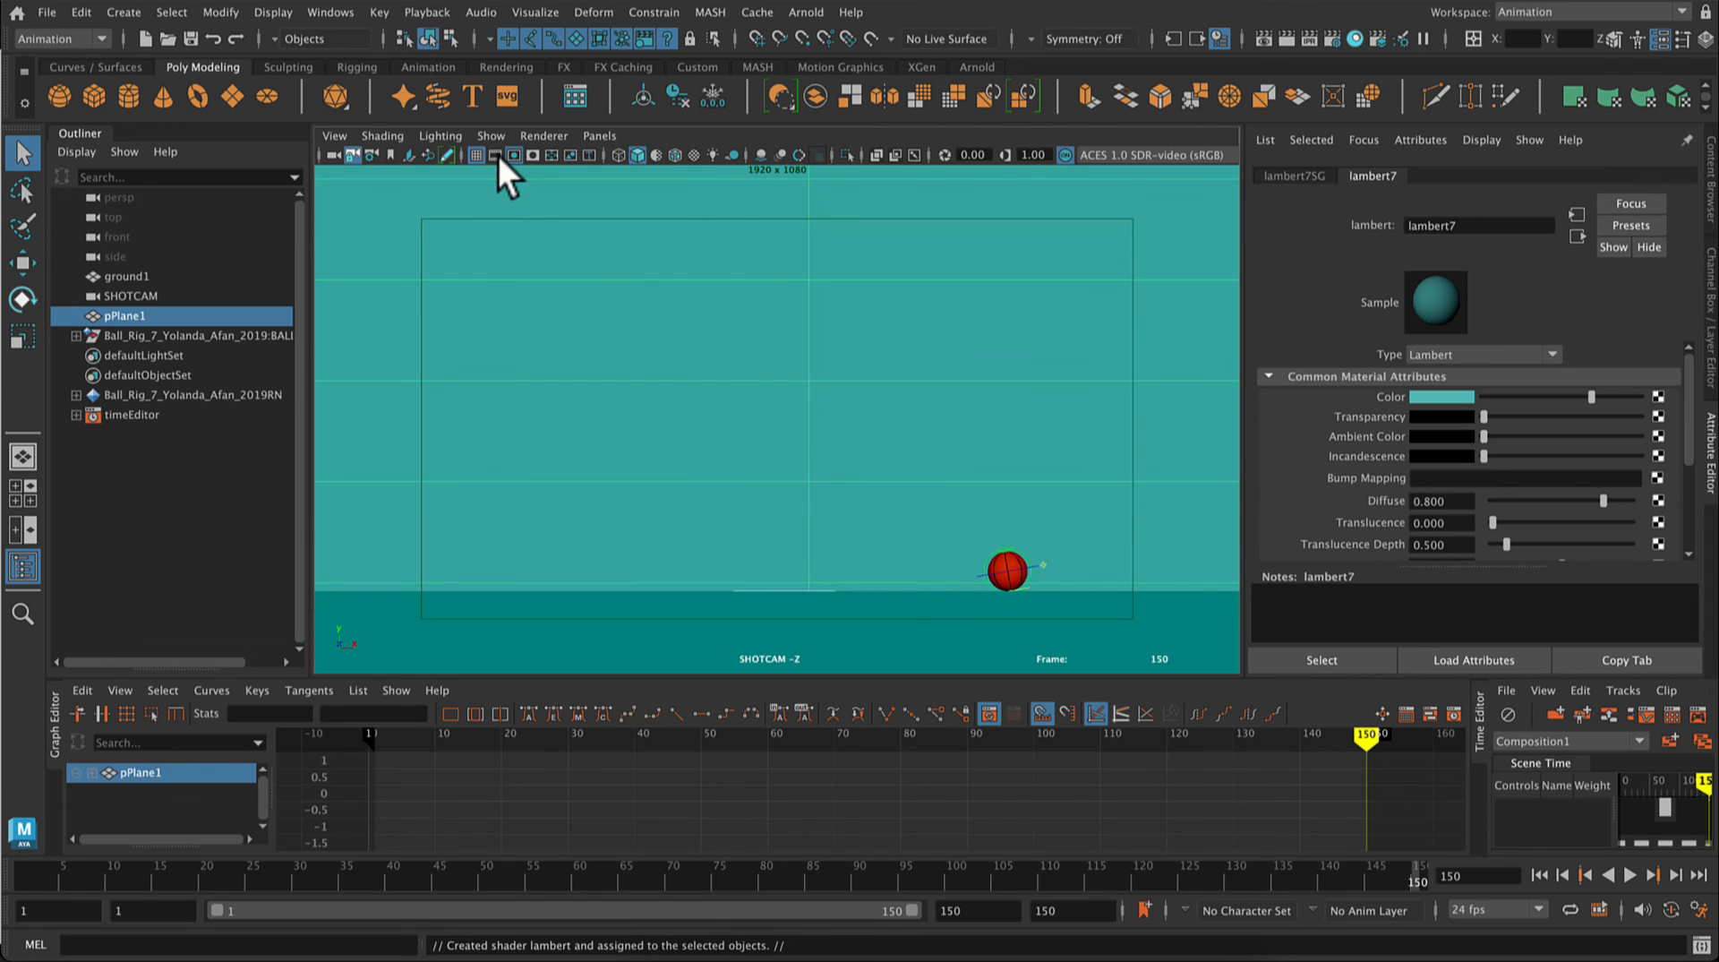
{"action": "left_click", "coordinate": [515, 156]}
{"action": "left_click", "coordinate": [532, 156]}
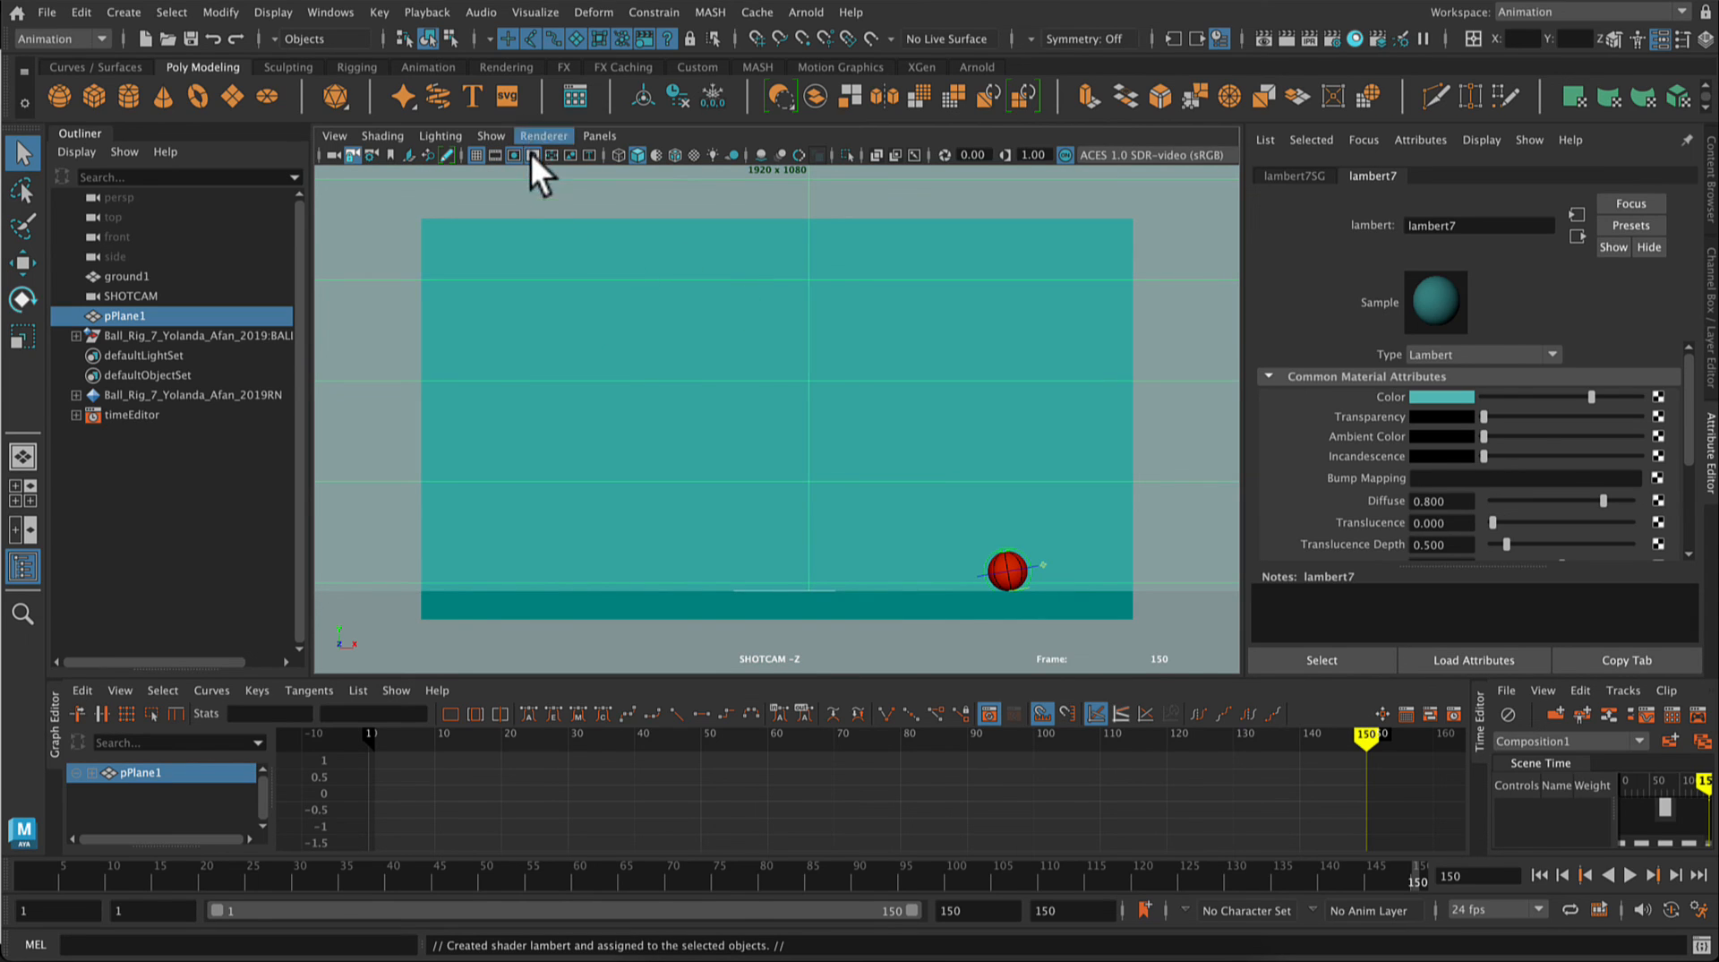
{"action": "left_click", "coordinate": [530, 154]}
{"action": "left_click", "coordinate": [514, 154]}
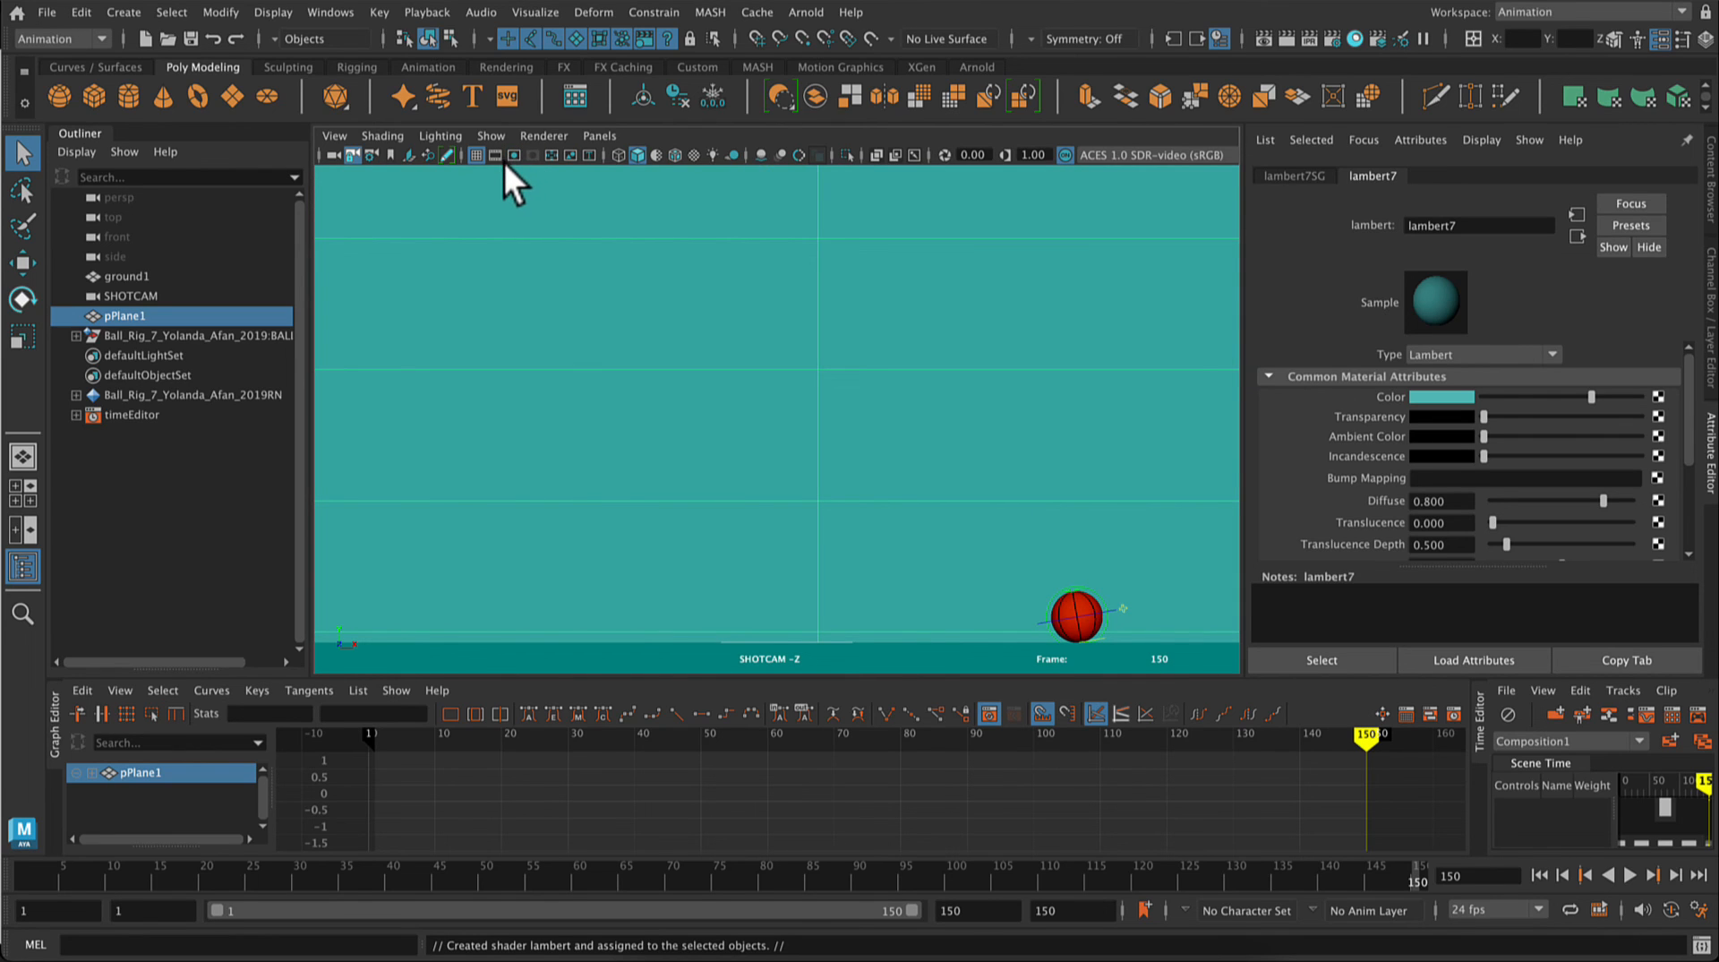
Step: Check the image size preset in the render settings and close them
{"action": "left_click", "coordinate": [1332, 41]}
{"action": "scroll", "coordinate": [469, 358], "scroll_direction": "up", "scroll_amount": 5}
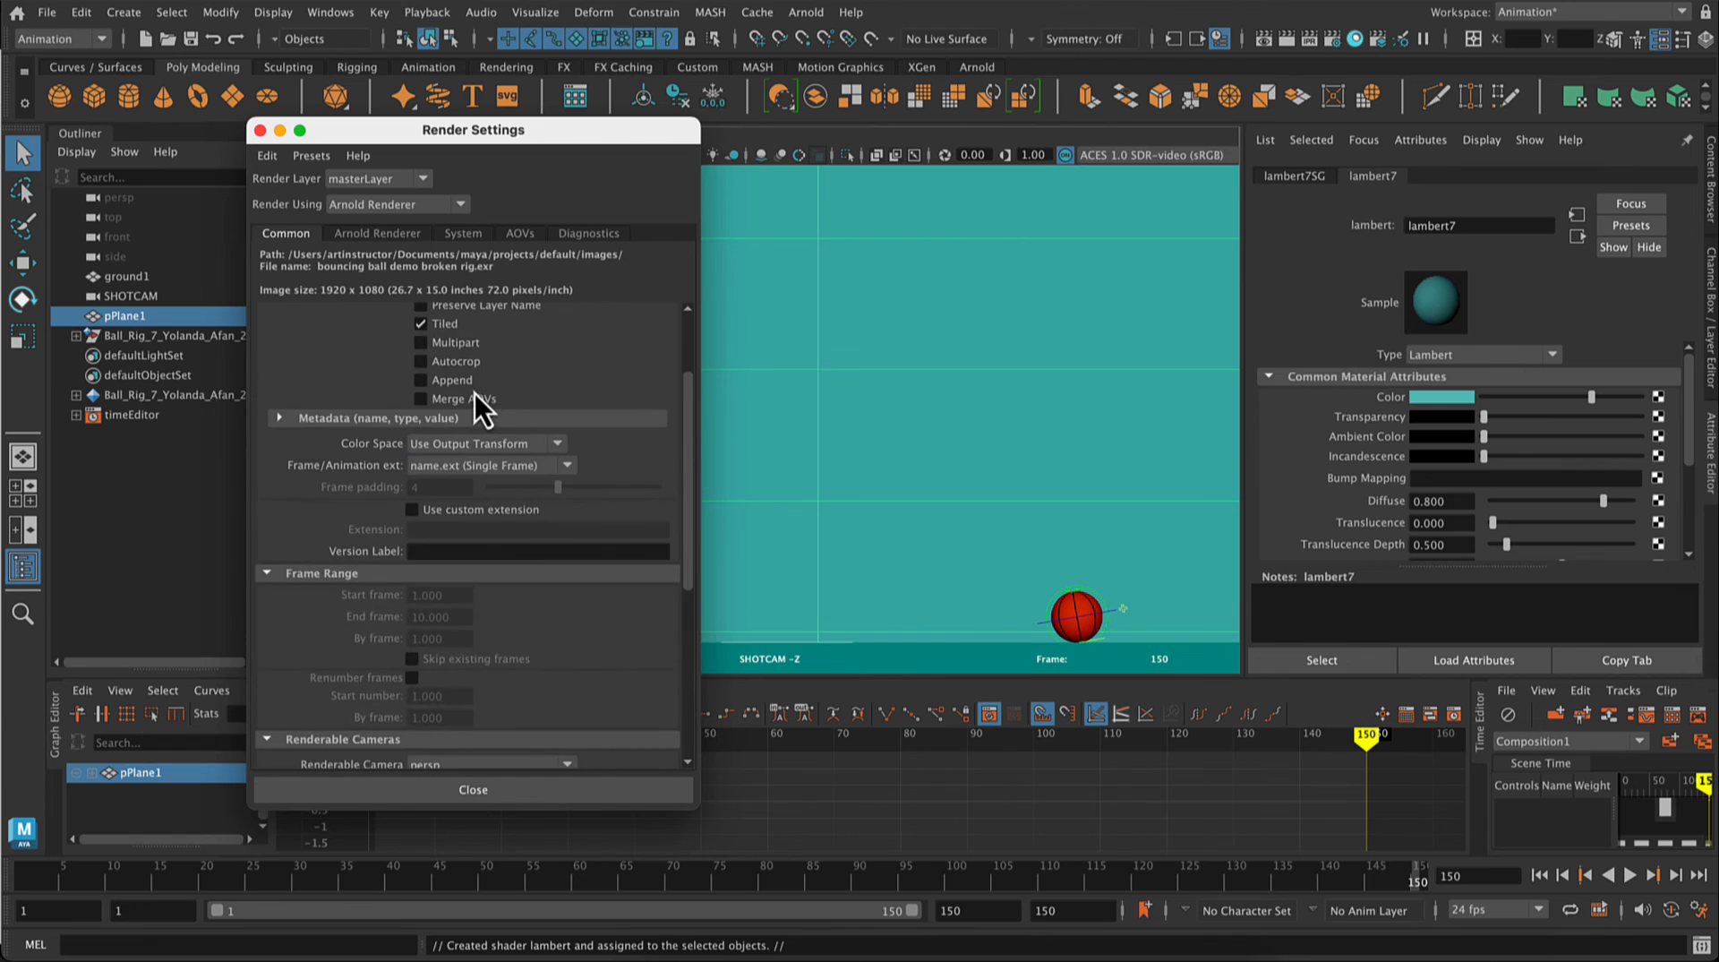
{"action": "scroll", "coordinate": [486, 450], "scroll_direction": "down", "scroll_amount": 5}
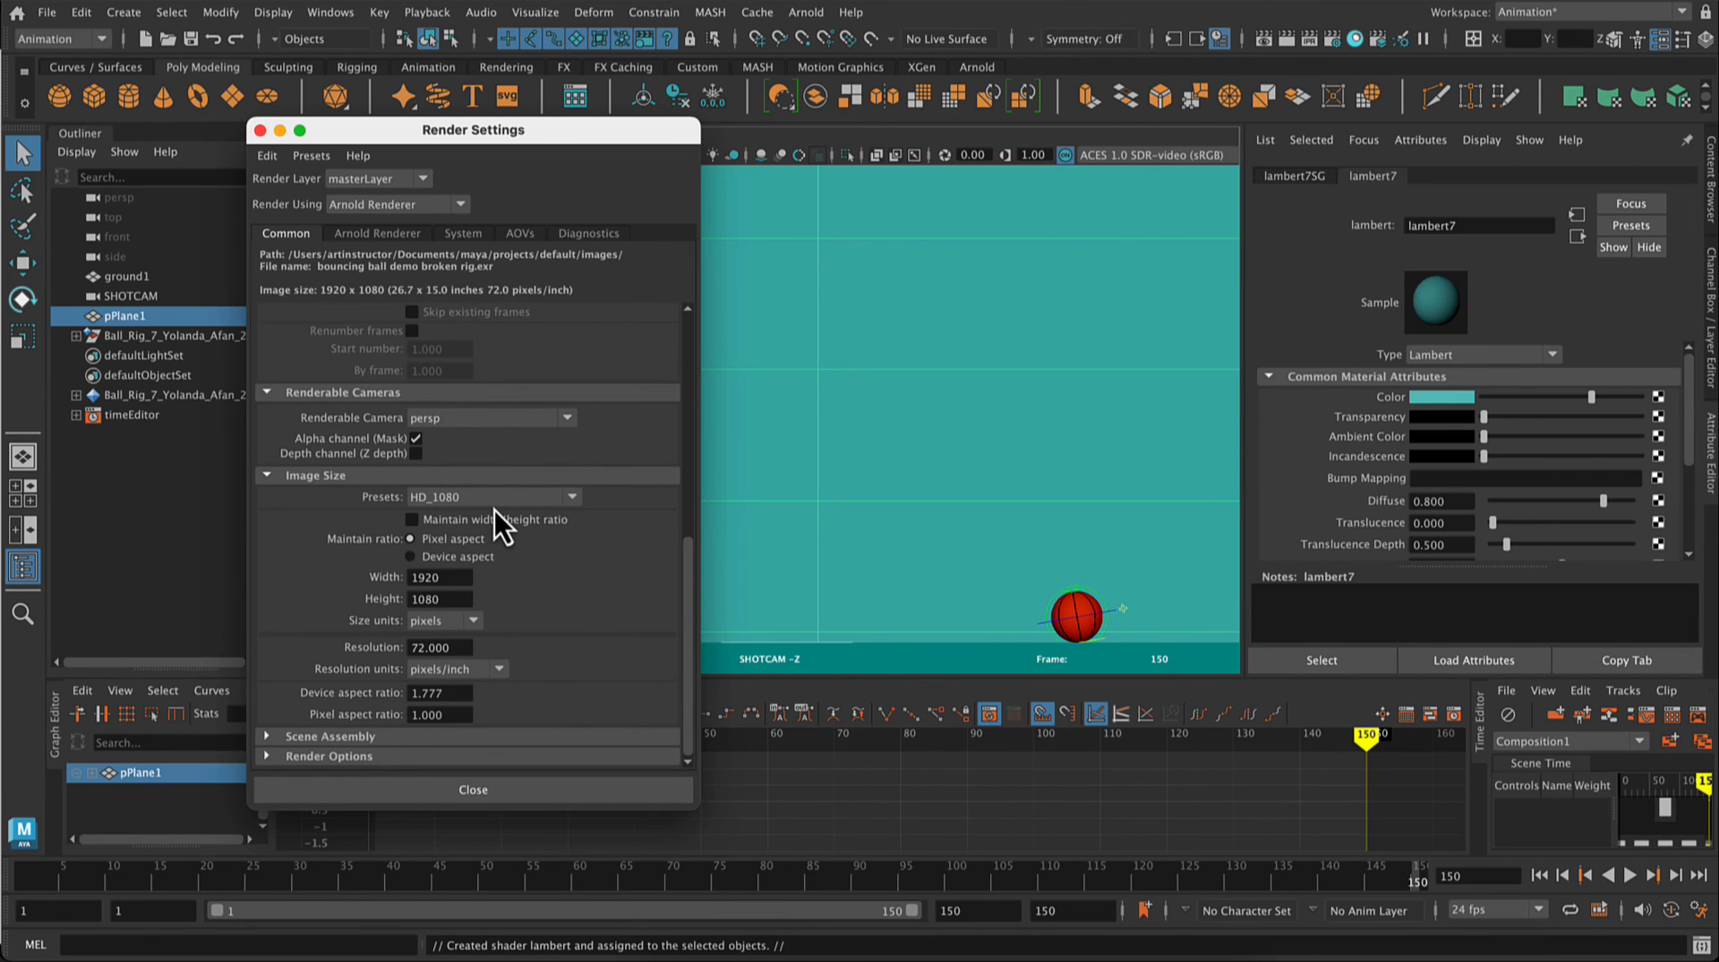
{"action": "left_click", "coordinate": [502, 502]}
{"action": "left_click", "coordinate": [502, 501]}
{"action": "left_click", "coordinate": [493, 787]}
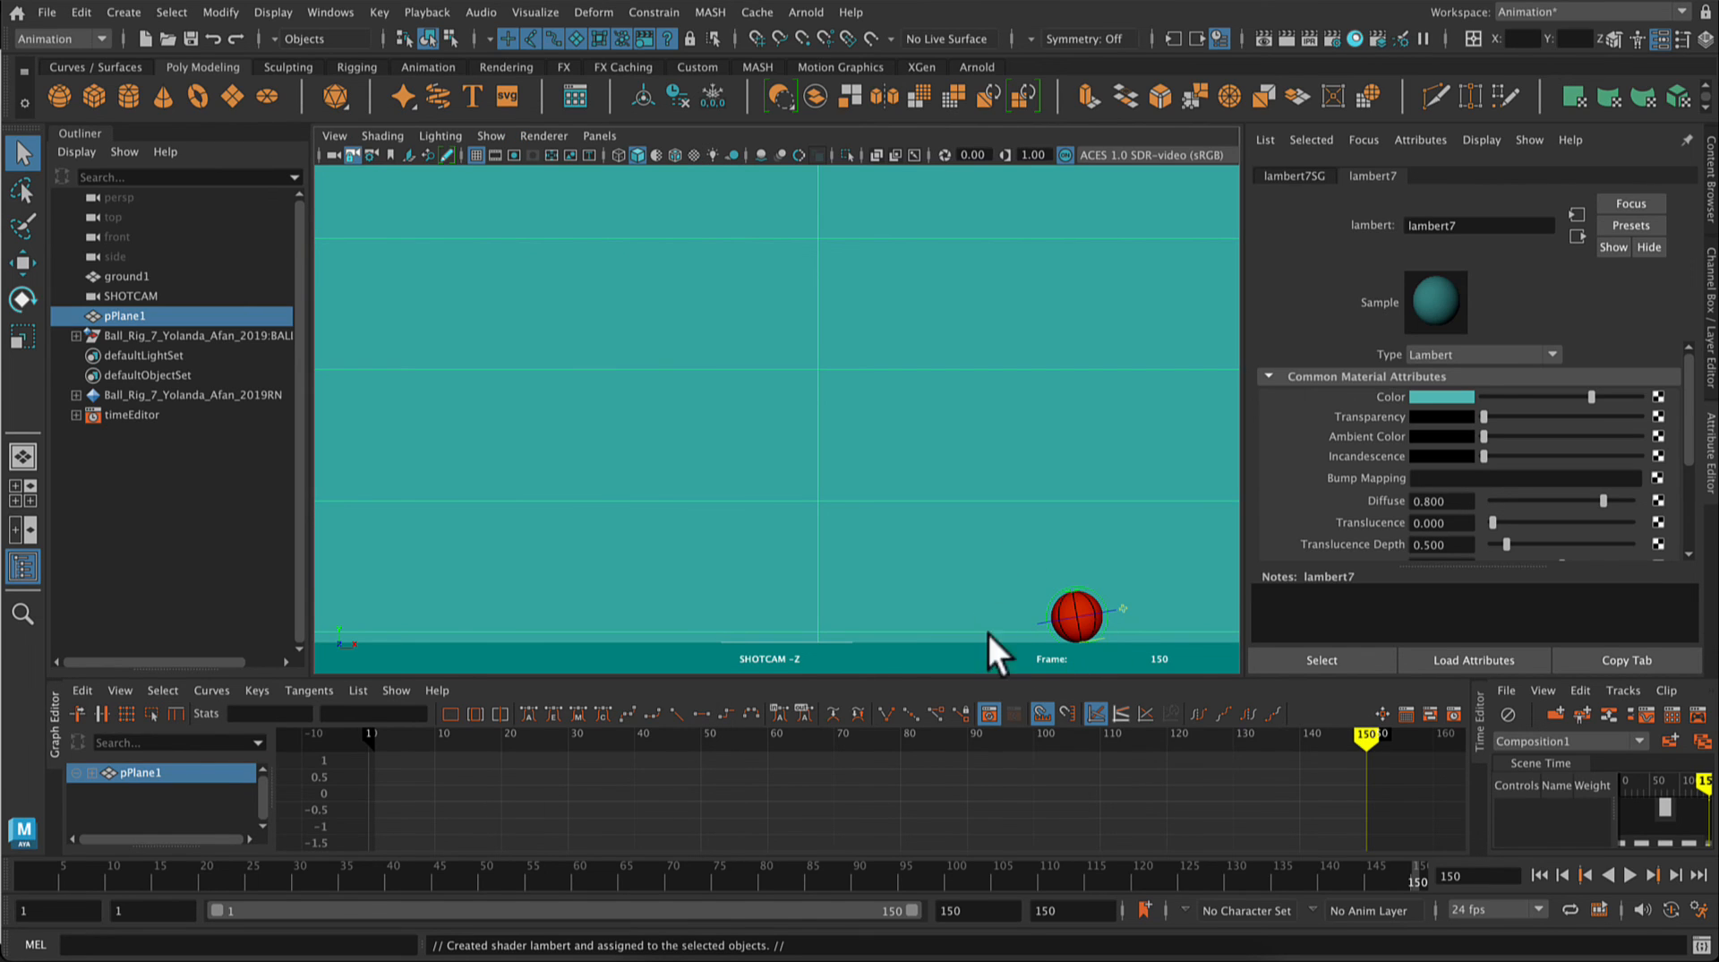
Step: Hide NURBS curves in the SHOTCAM viewport and deselect the backdrop plane
{"action": "left_click", "coordinate": [505, 139]}
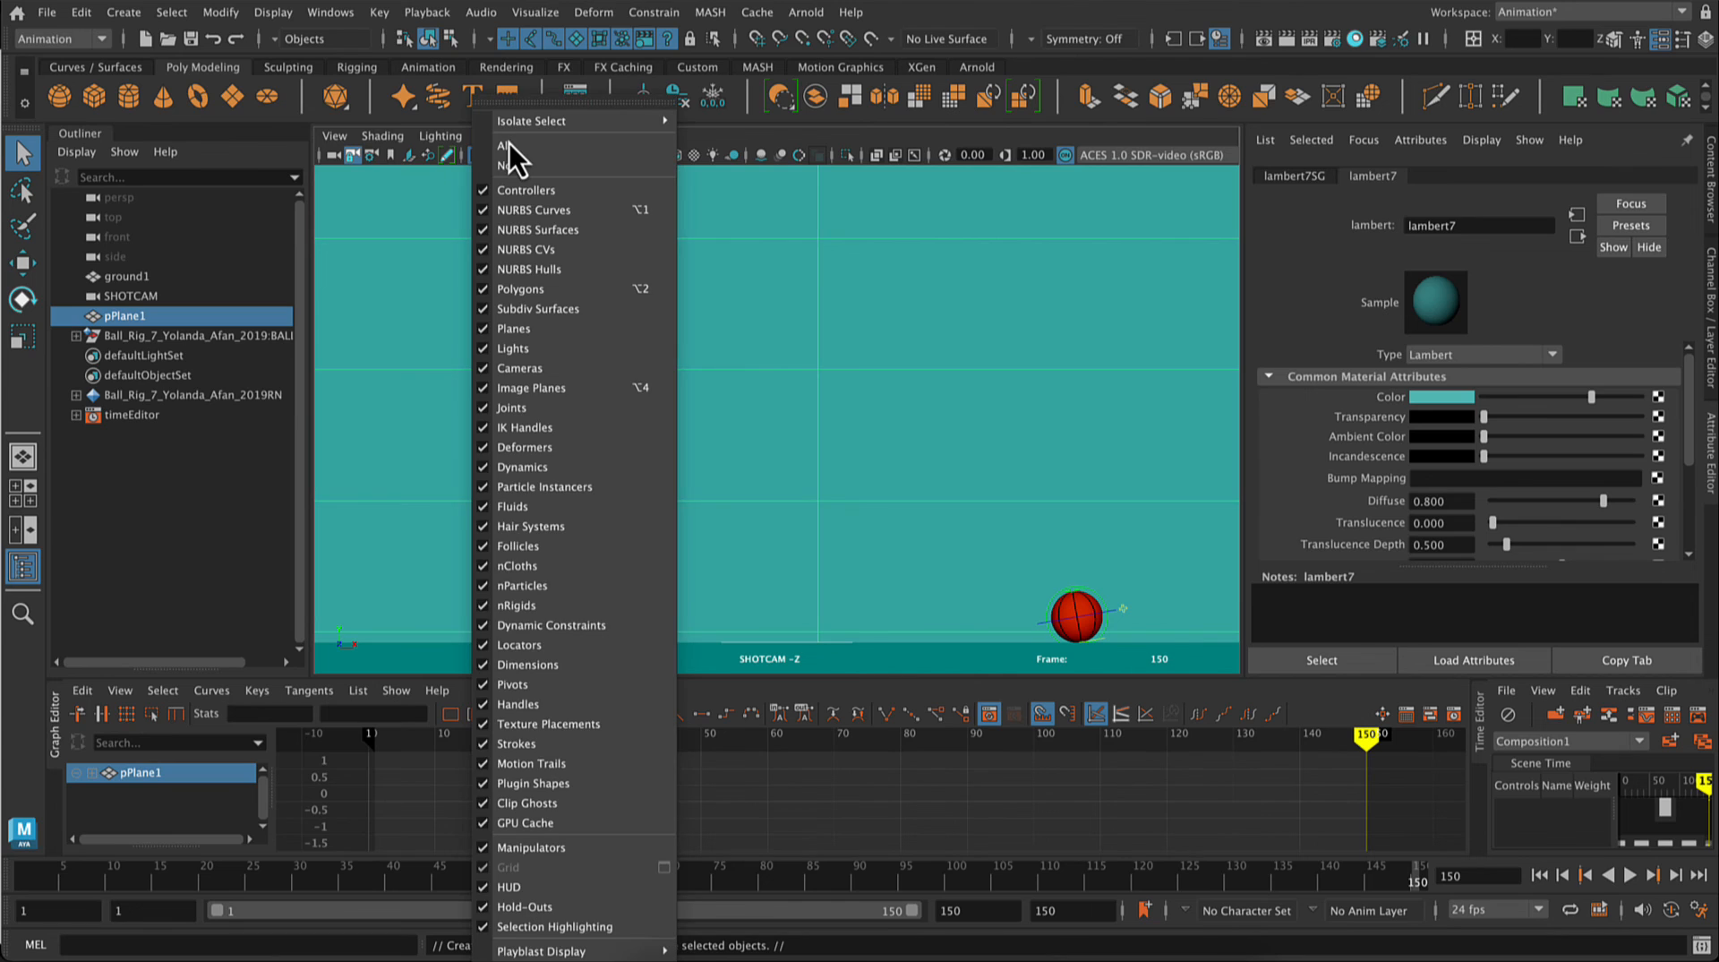
{"action": "left_click", "coordinate": [482, 215]}
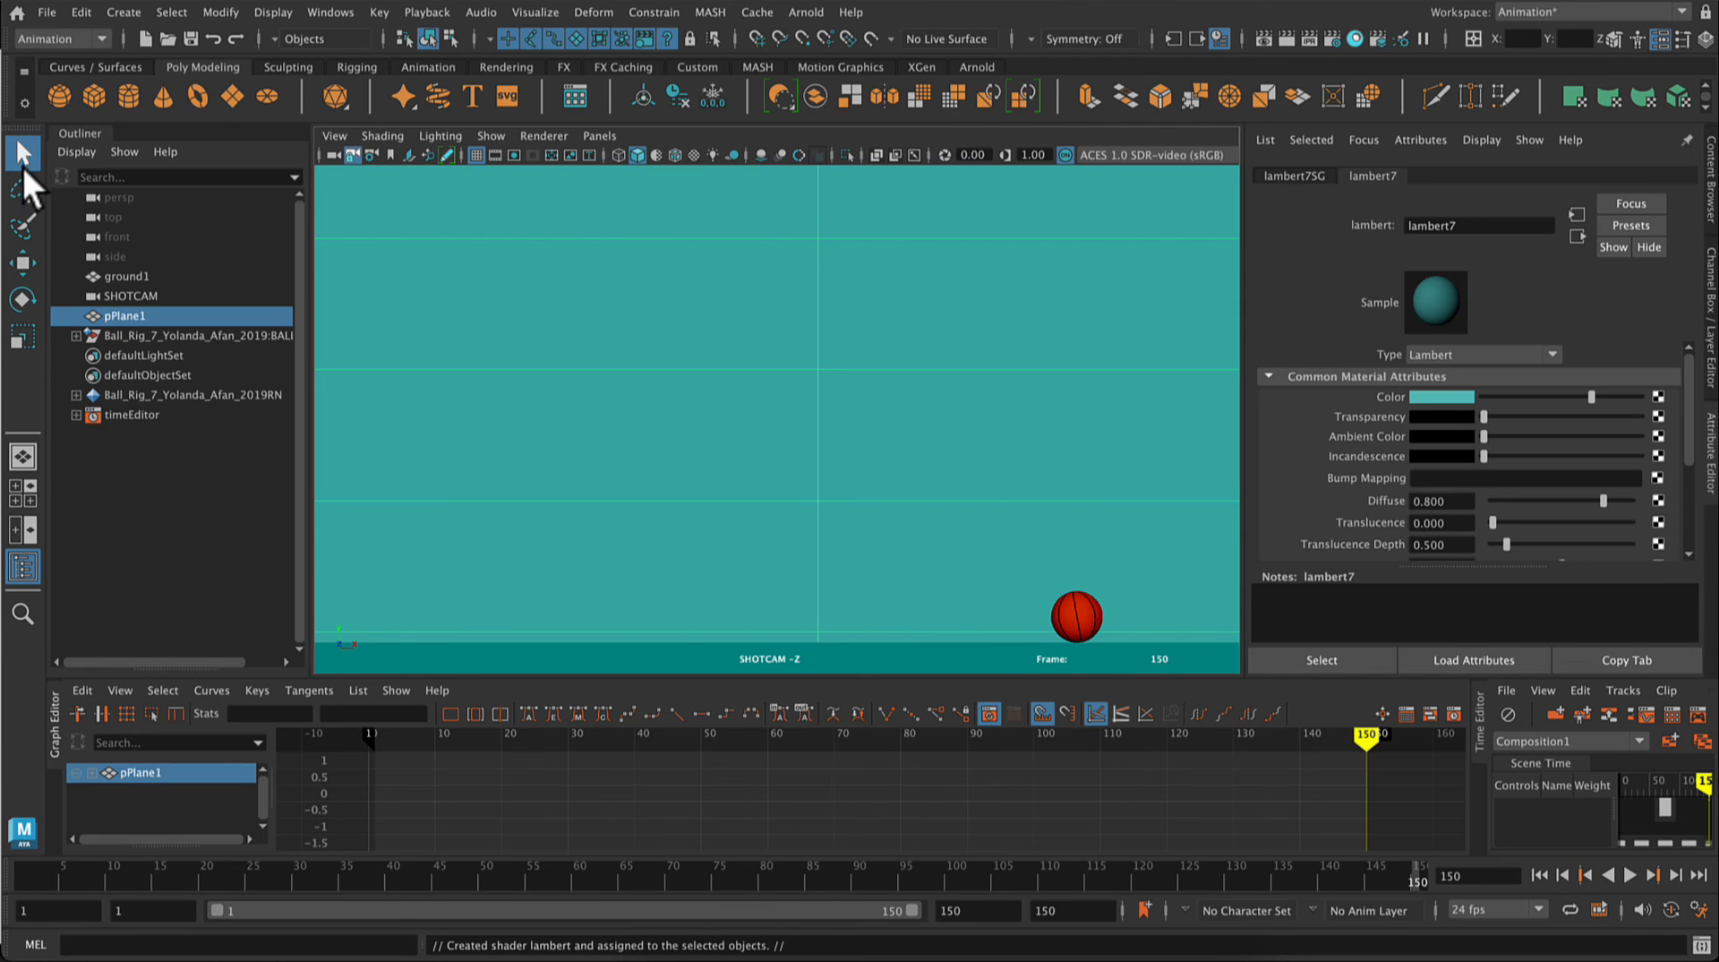
{"action": "left_click", "coordinate": [176, 9]}
{"action": "left_click", "coordinate": [180, 92]}
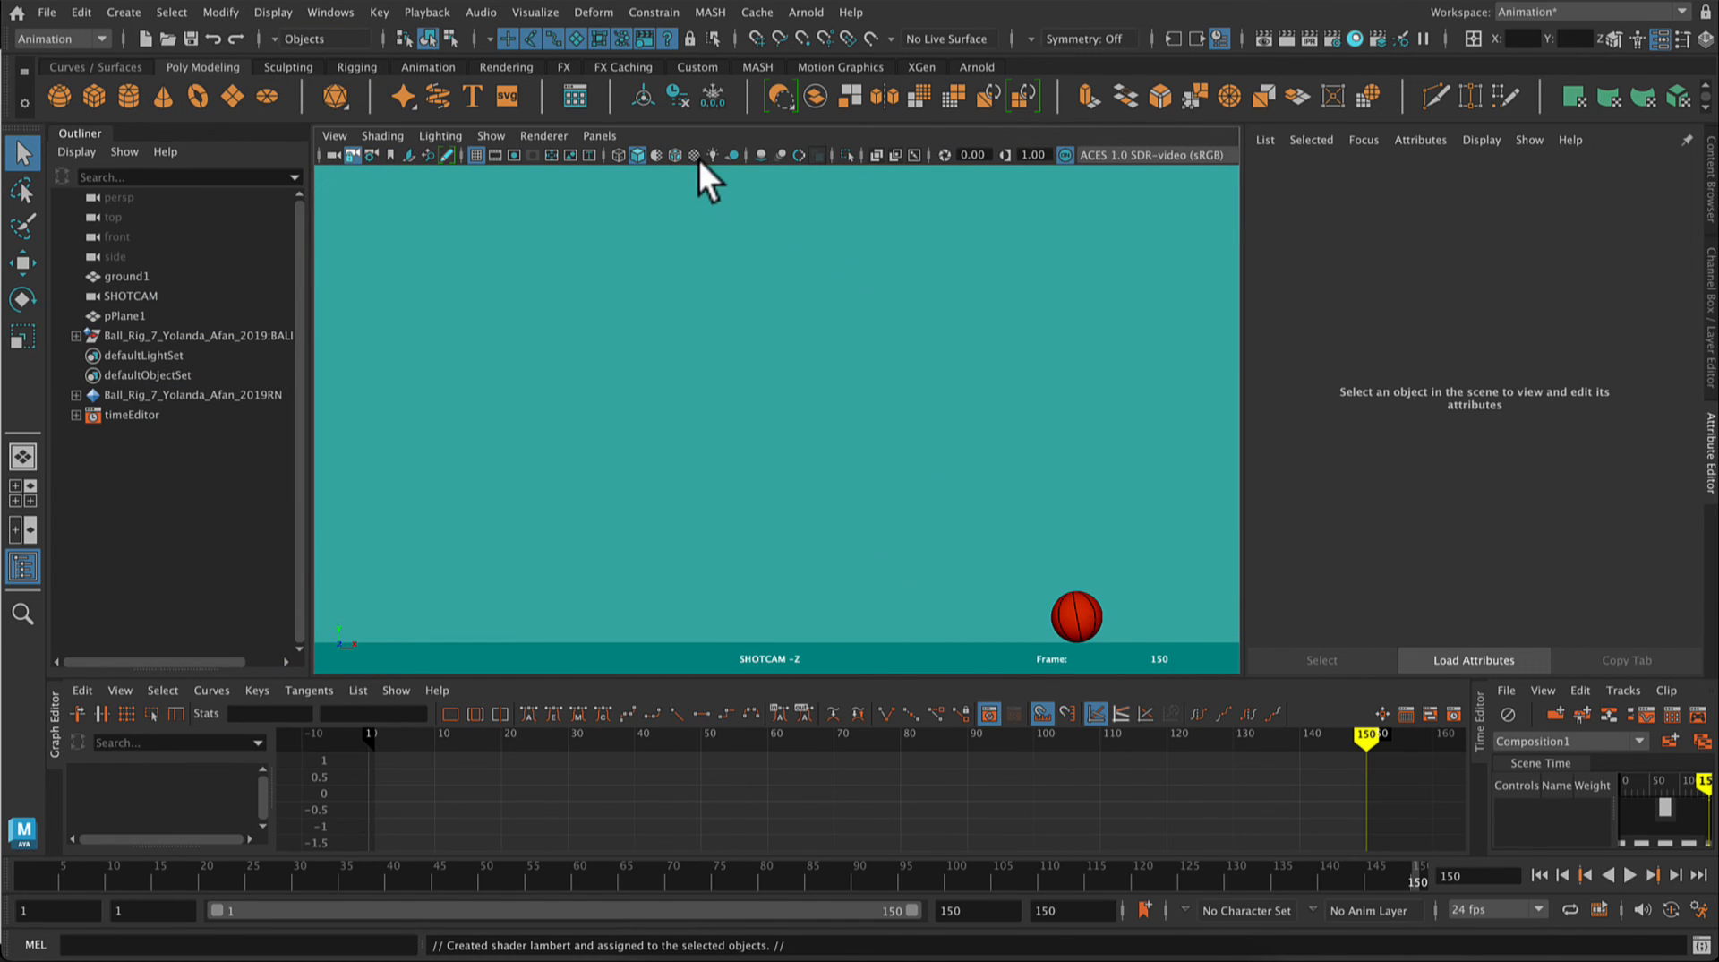
Step: Enable shadows, screen-space ambient occlusion and multisample anti-aliasing in the SHOTCAM viewport
{"action": "left_click", "coordinate": [760, 156]}
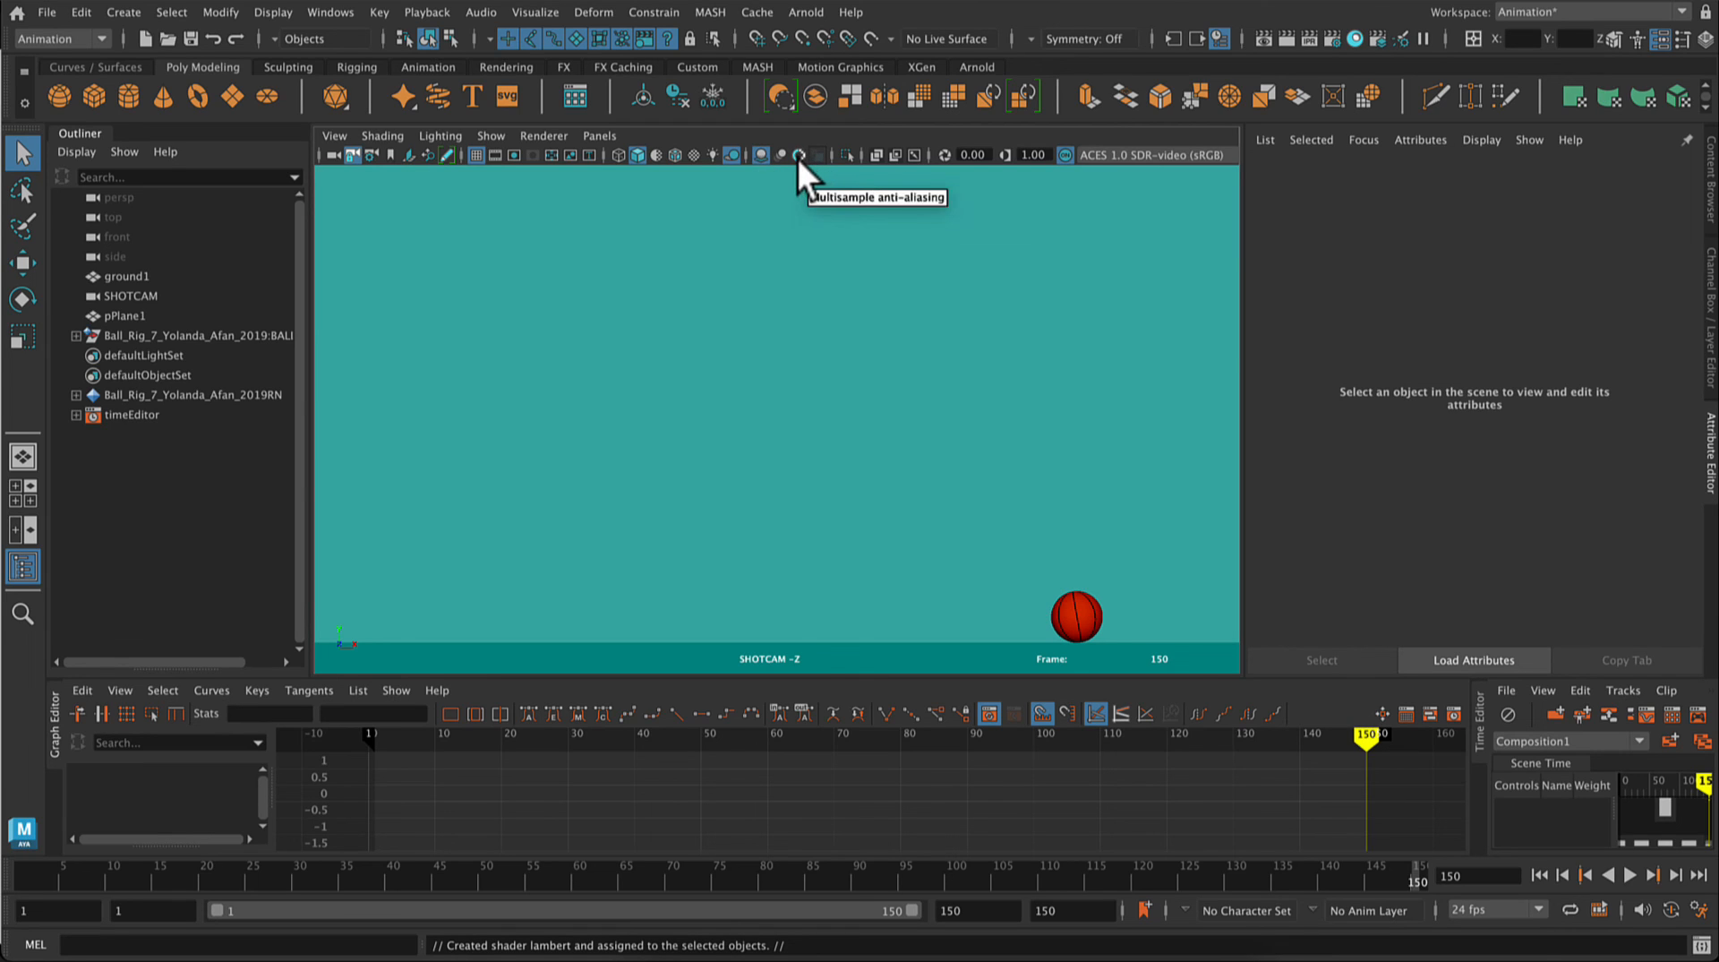
{"action": "left_click", "coordinate": [798, 156]}
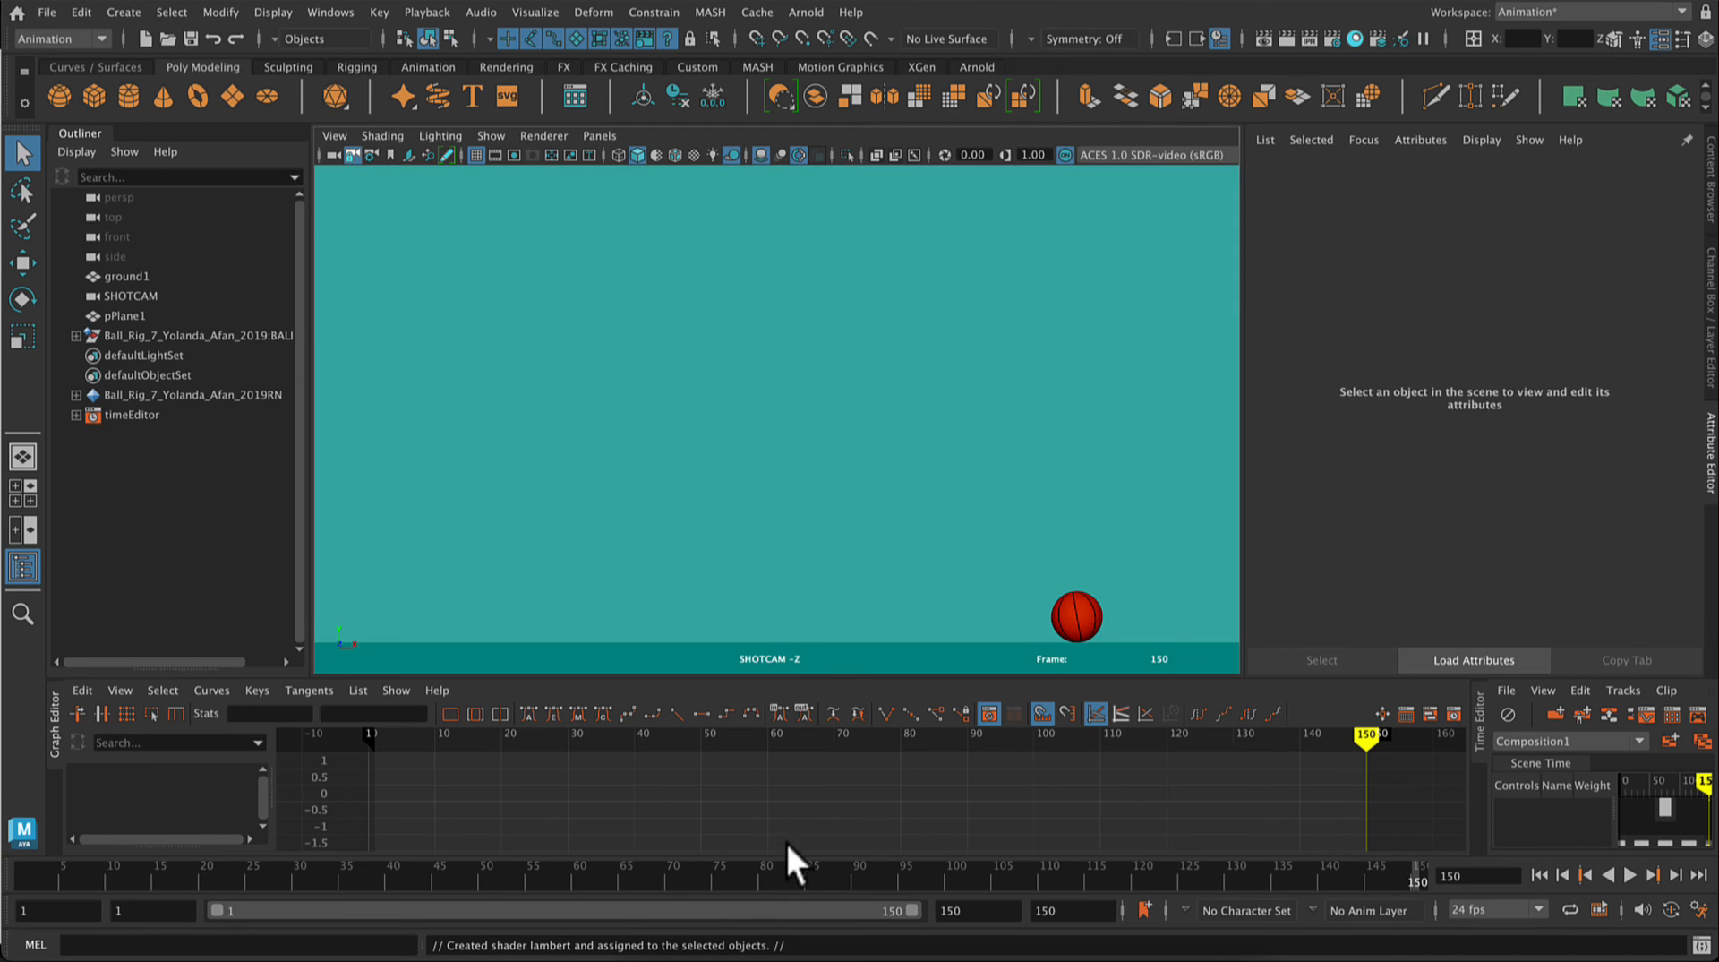
Step: Playblast the animation as an H.264 avfoundation movie sized from the render settings, saved to the desktop as "name_bouncing ball"
{"action": "right_click", "coordinate": [475, 873]}
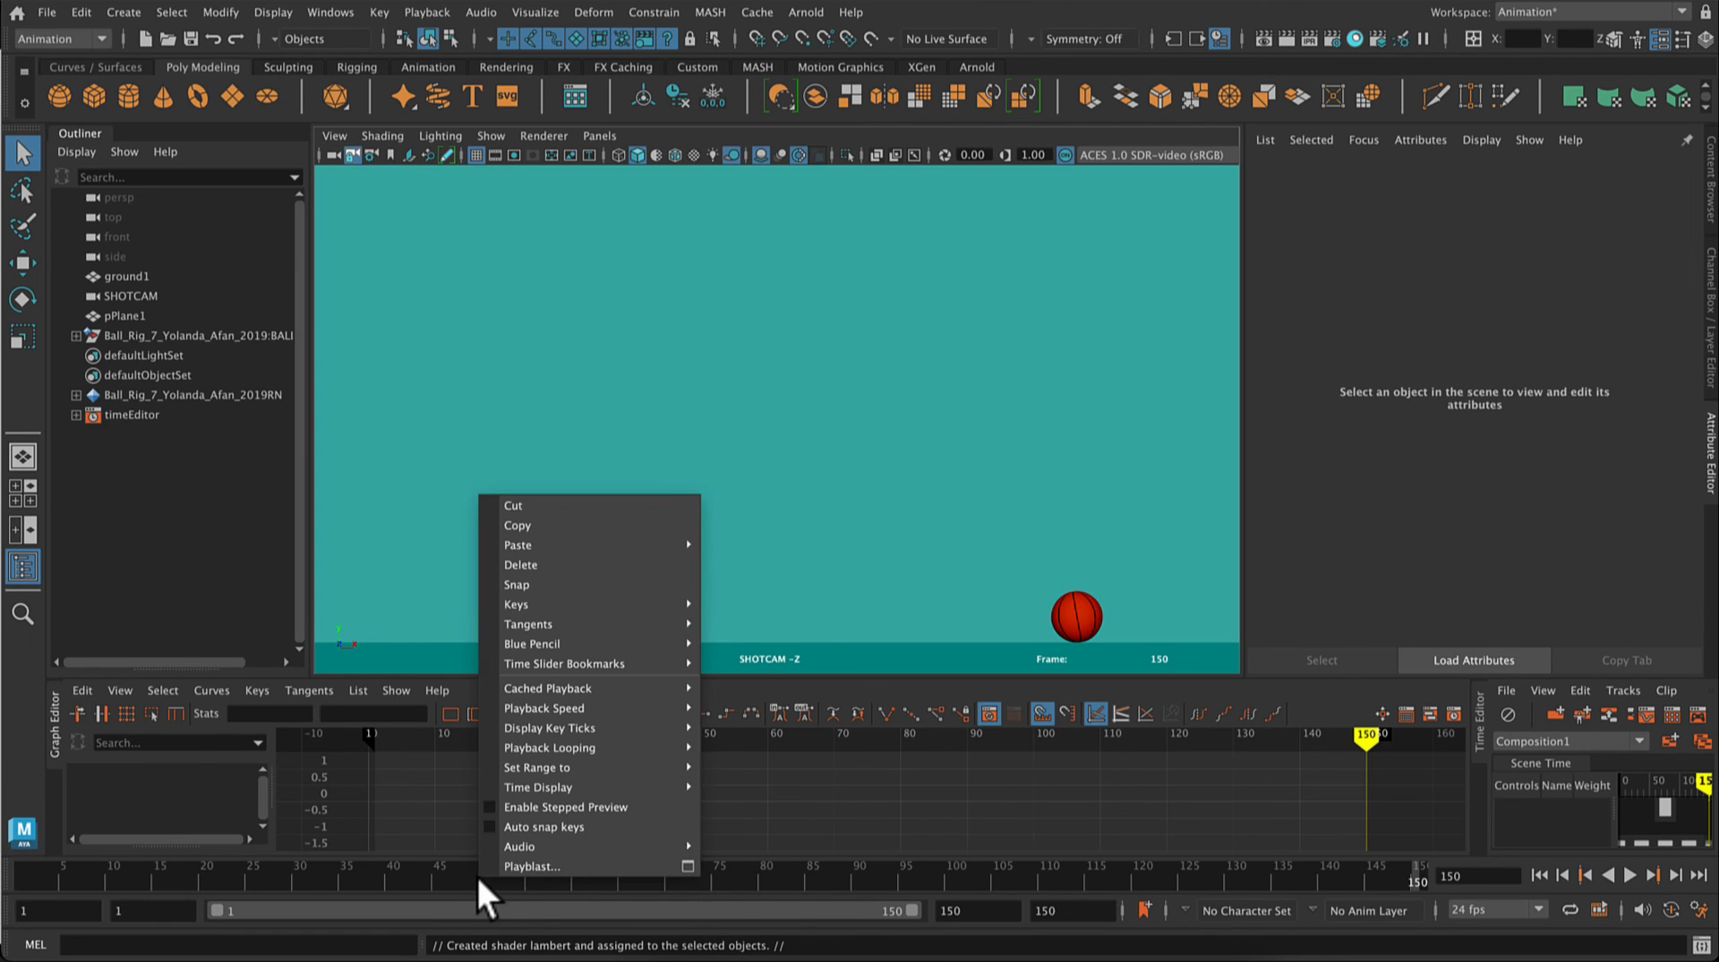
{"action": "left_click", "coordinate": [688, 867]}
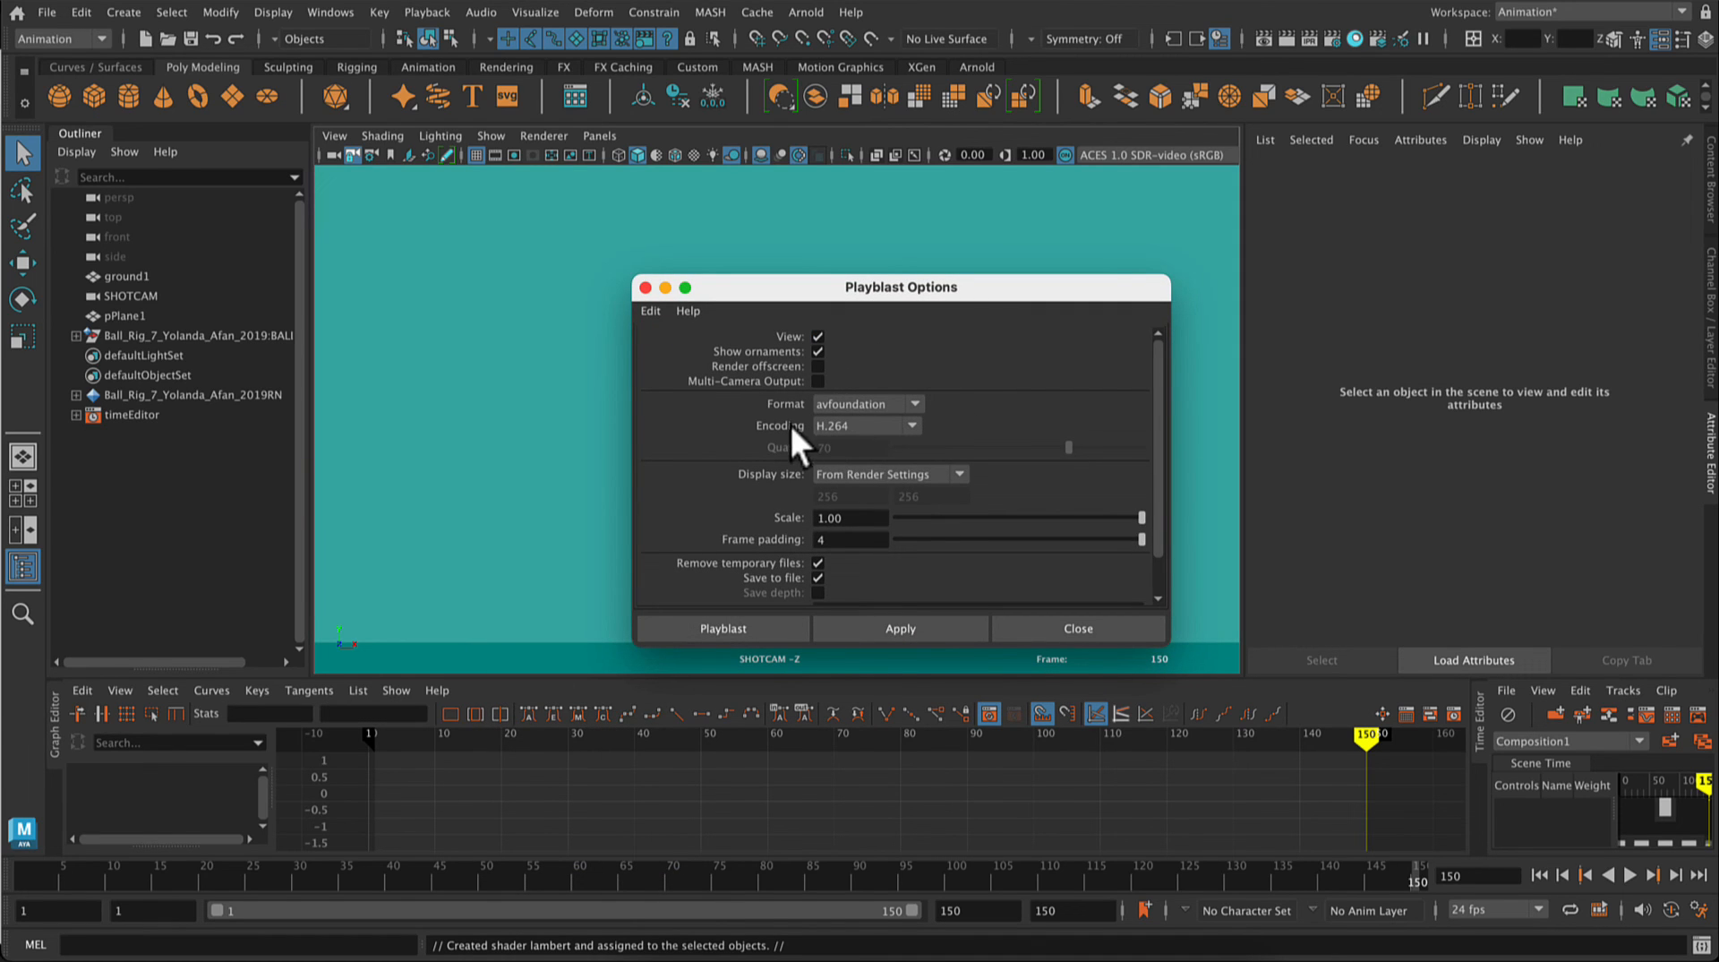
{"action": "scroll", "coordinate": [906, 476], "scroll_direction": "down", "scroll_amount": 2}
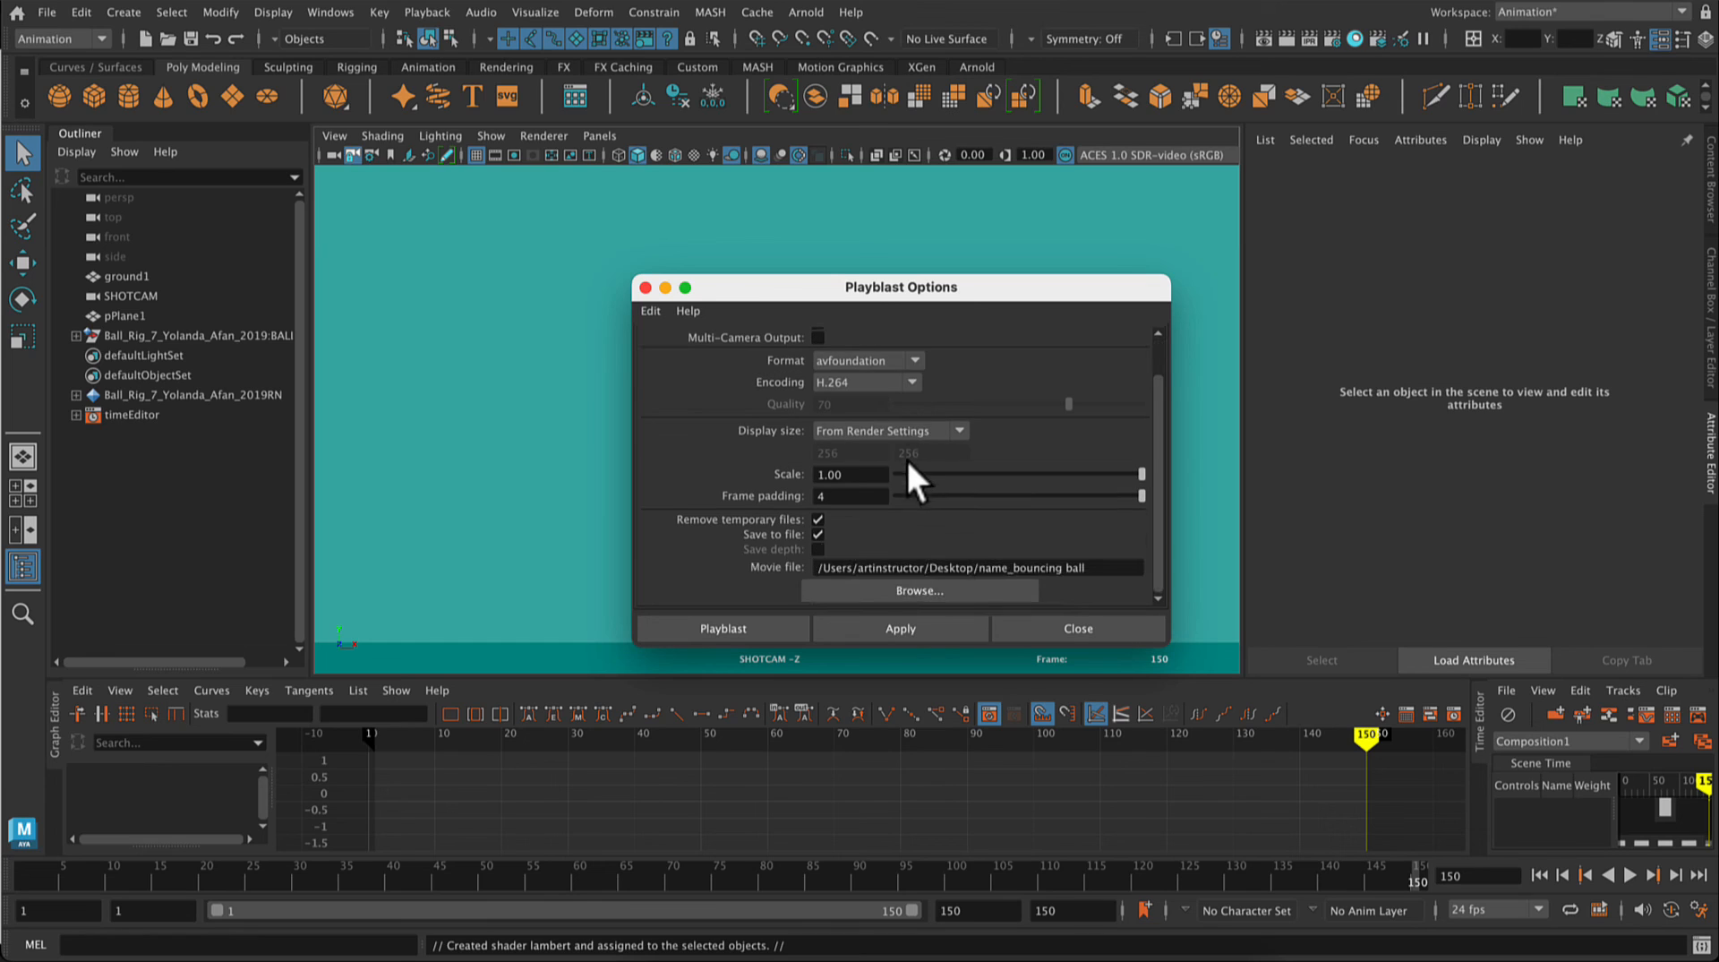
{"action": "left_click", "coordinate": [847, 432]}
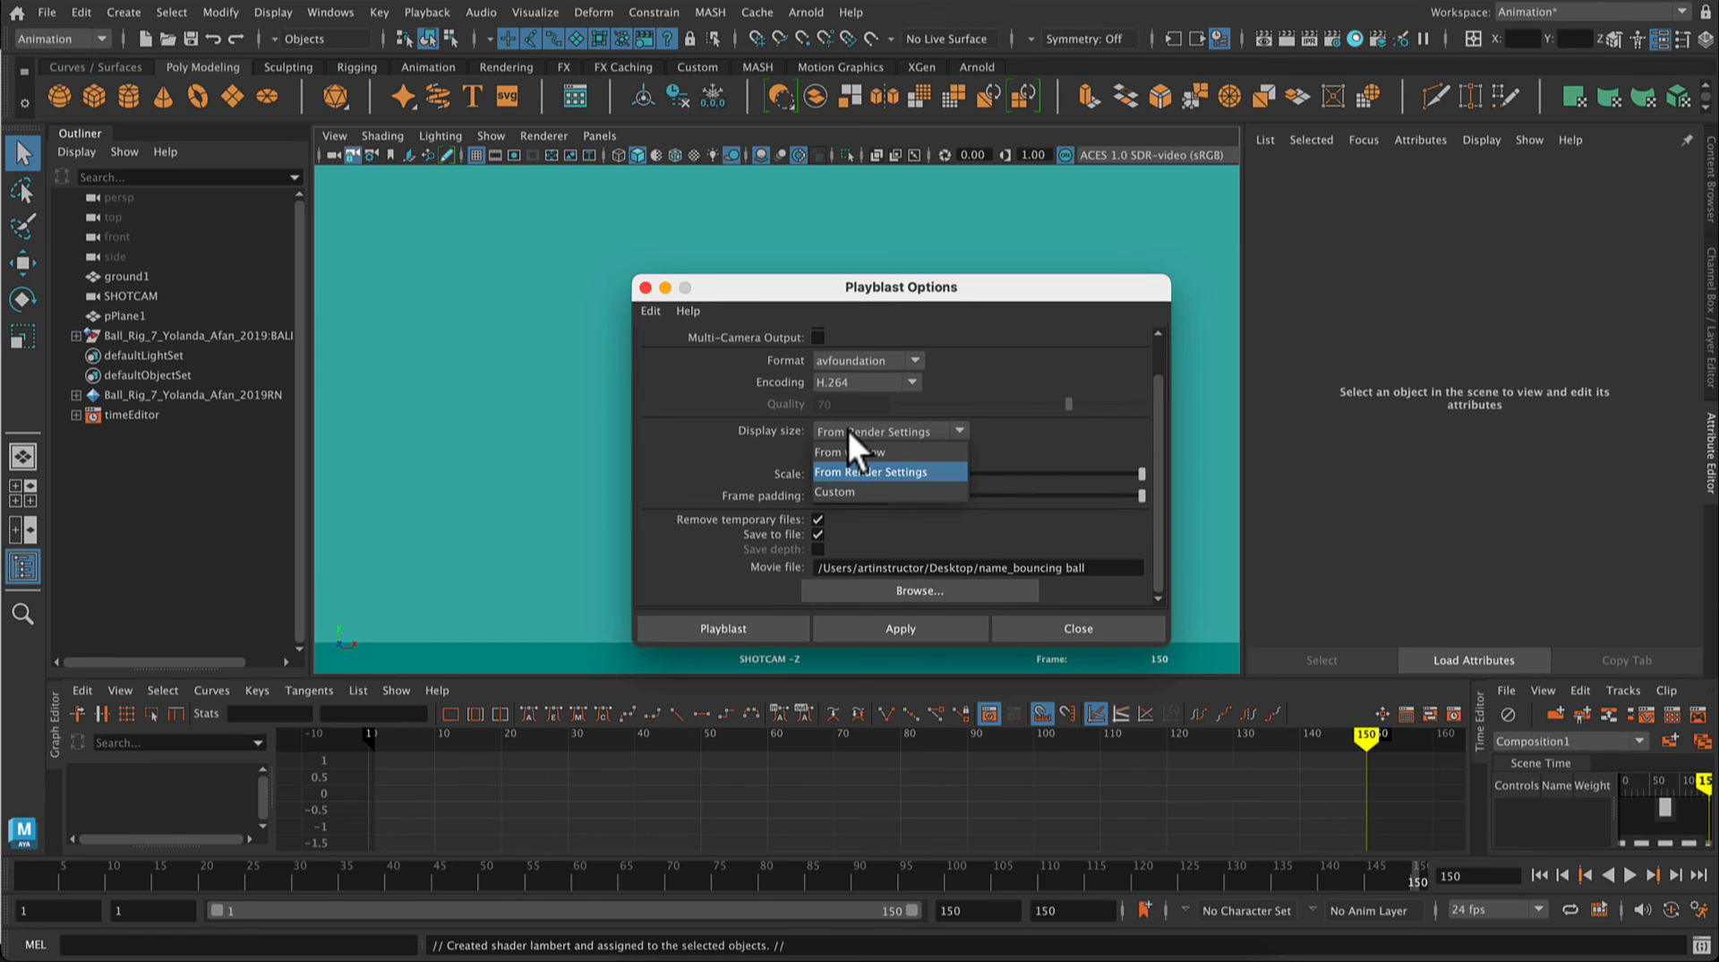
{"action": "left_click", "coordinate": [847, 430]}
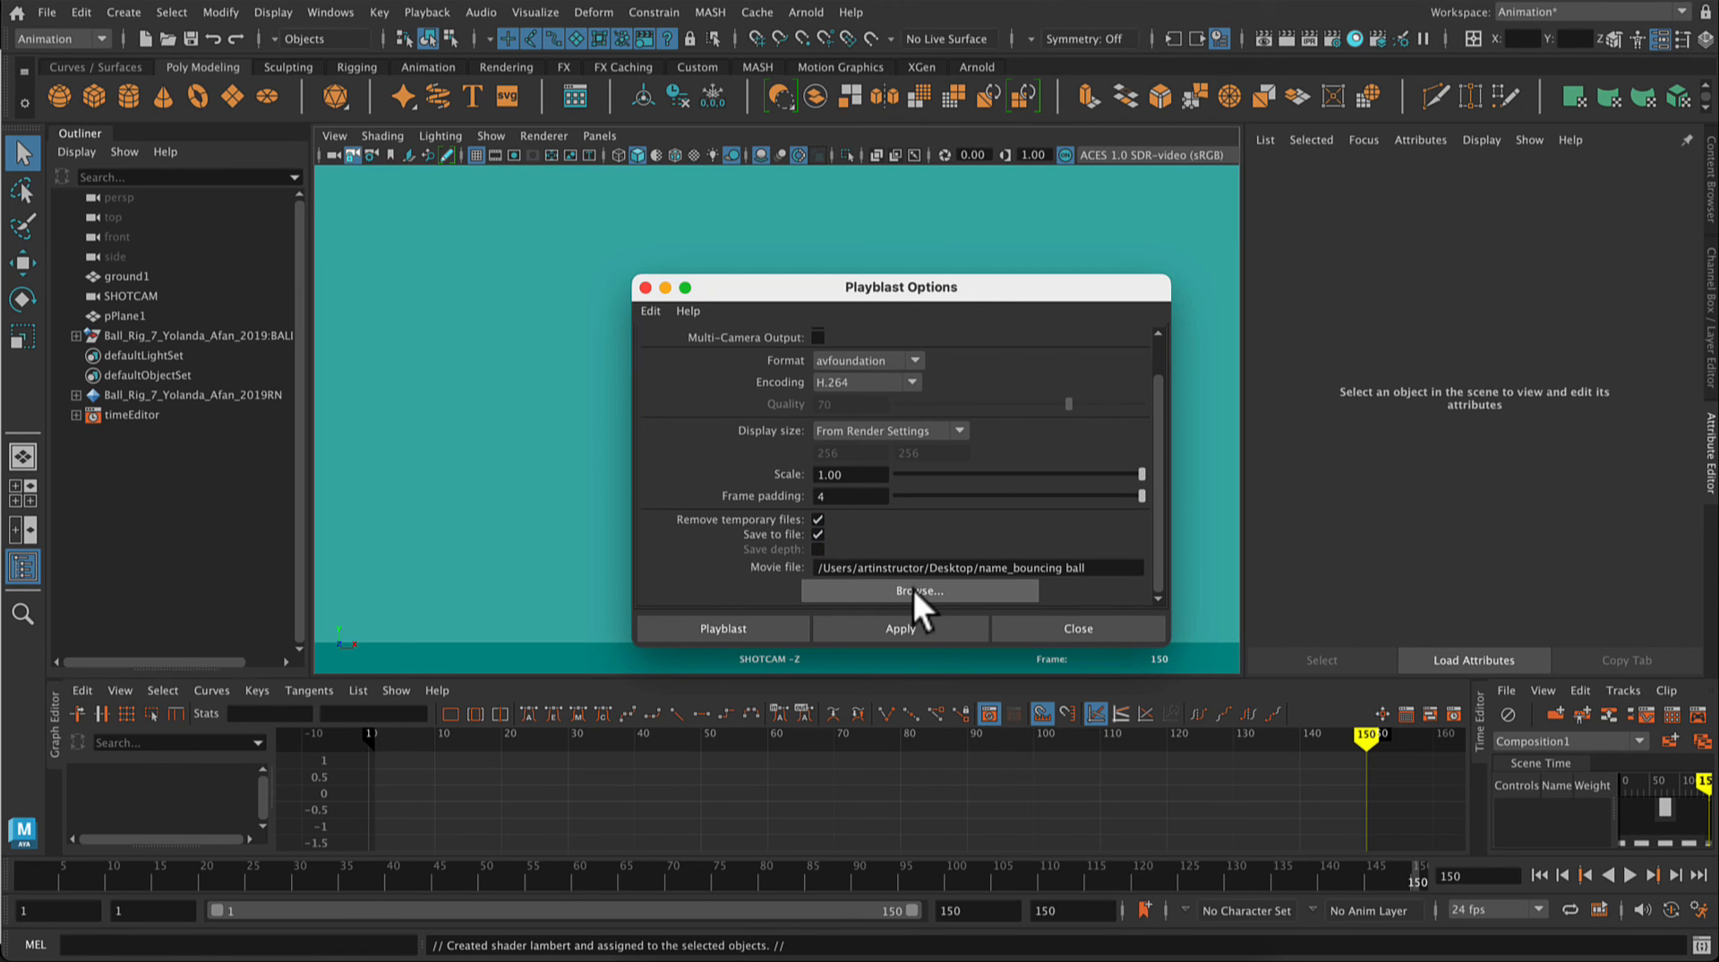
{"action": "left_click", "coordinate": [739, 624]}
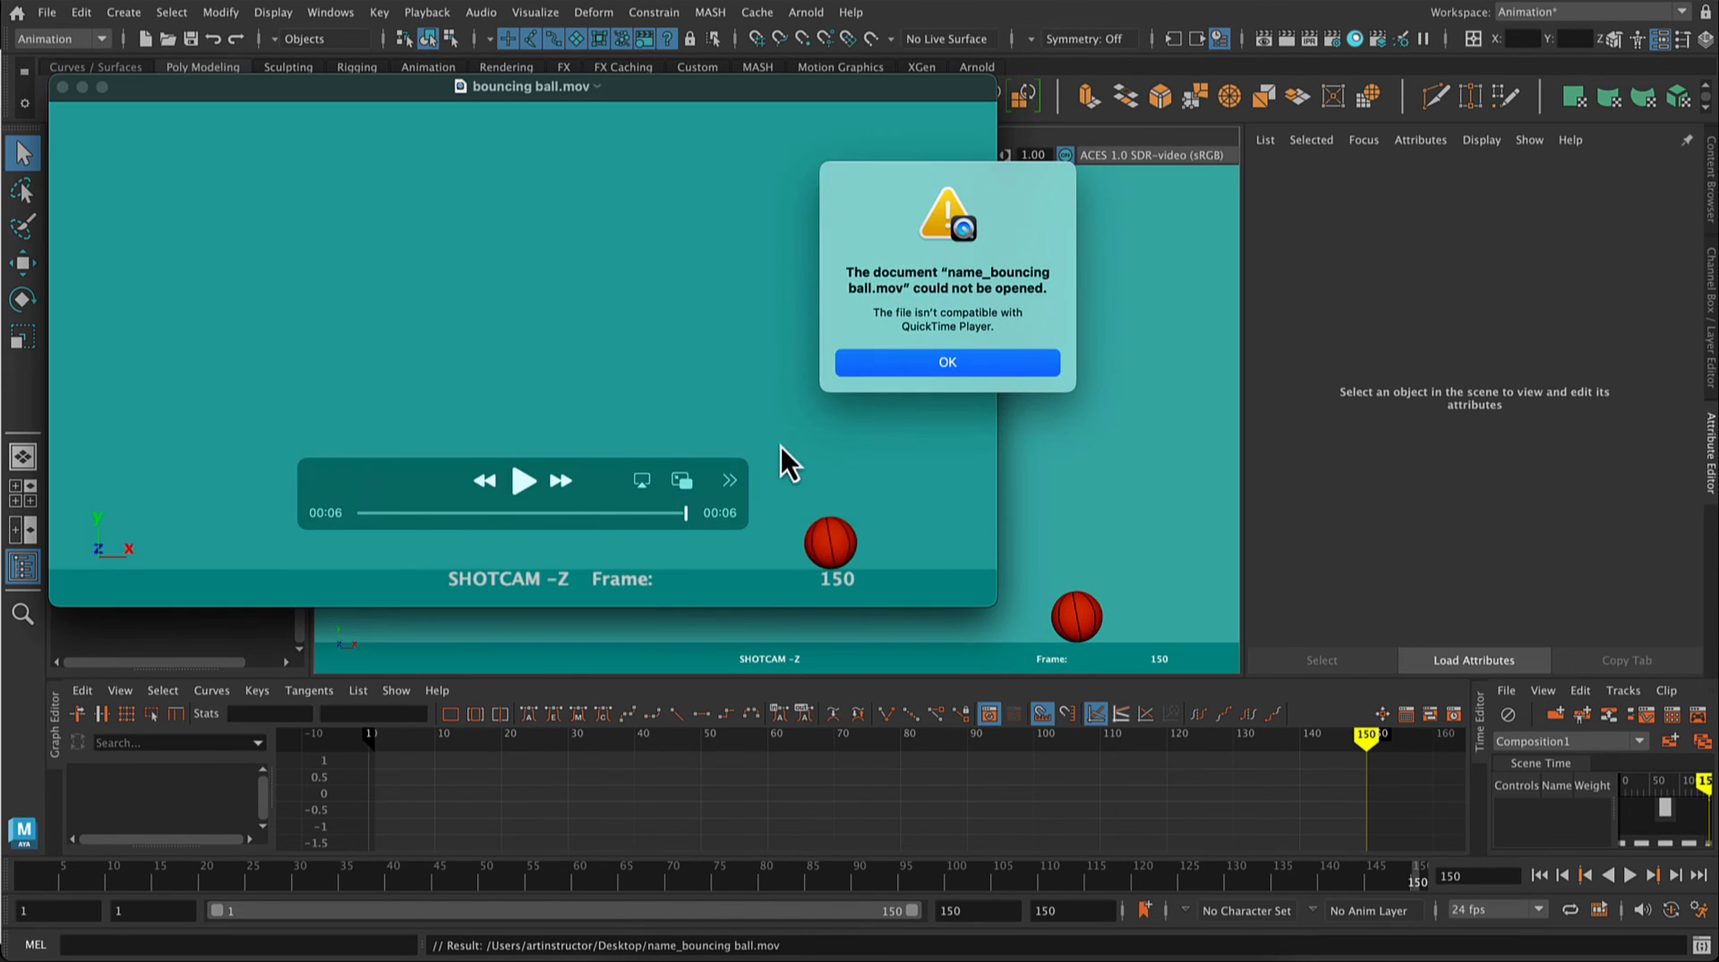
Step: Dismiss the QuickTime Player alert and play the movie bouncing ball.mov to review the animation
{"action": "left_click", "coordinate": [941, 366]}
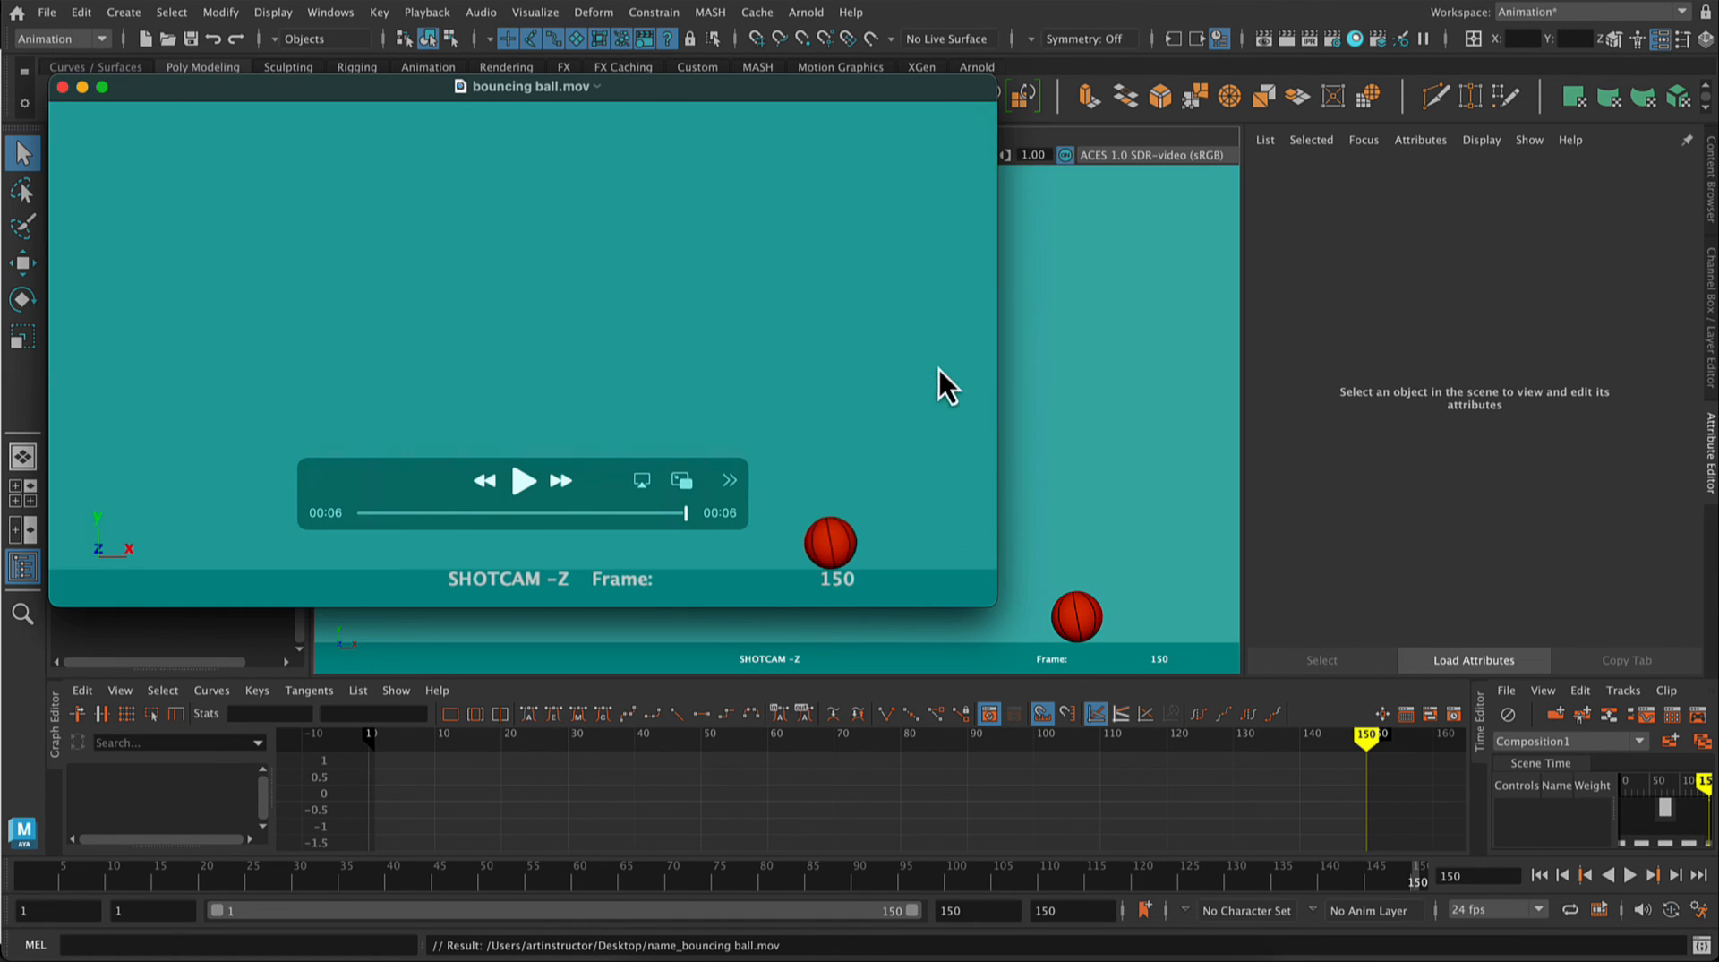
{"action": "left_click", "coordinate": [519, 479]}
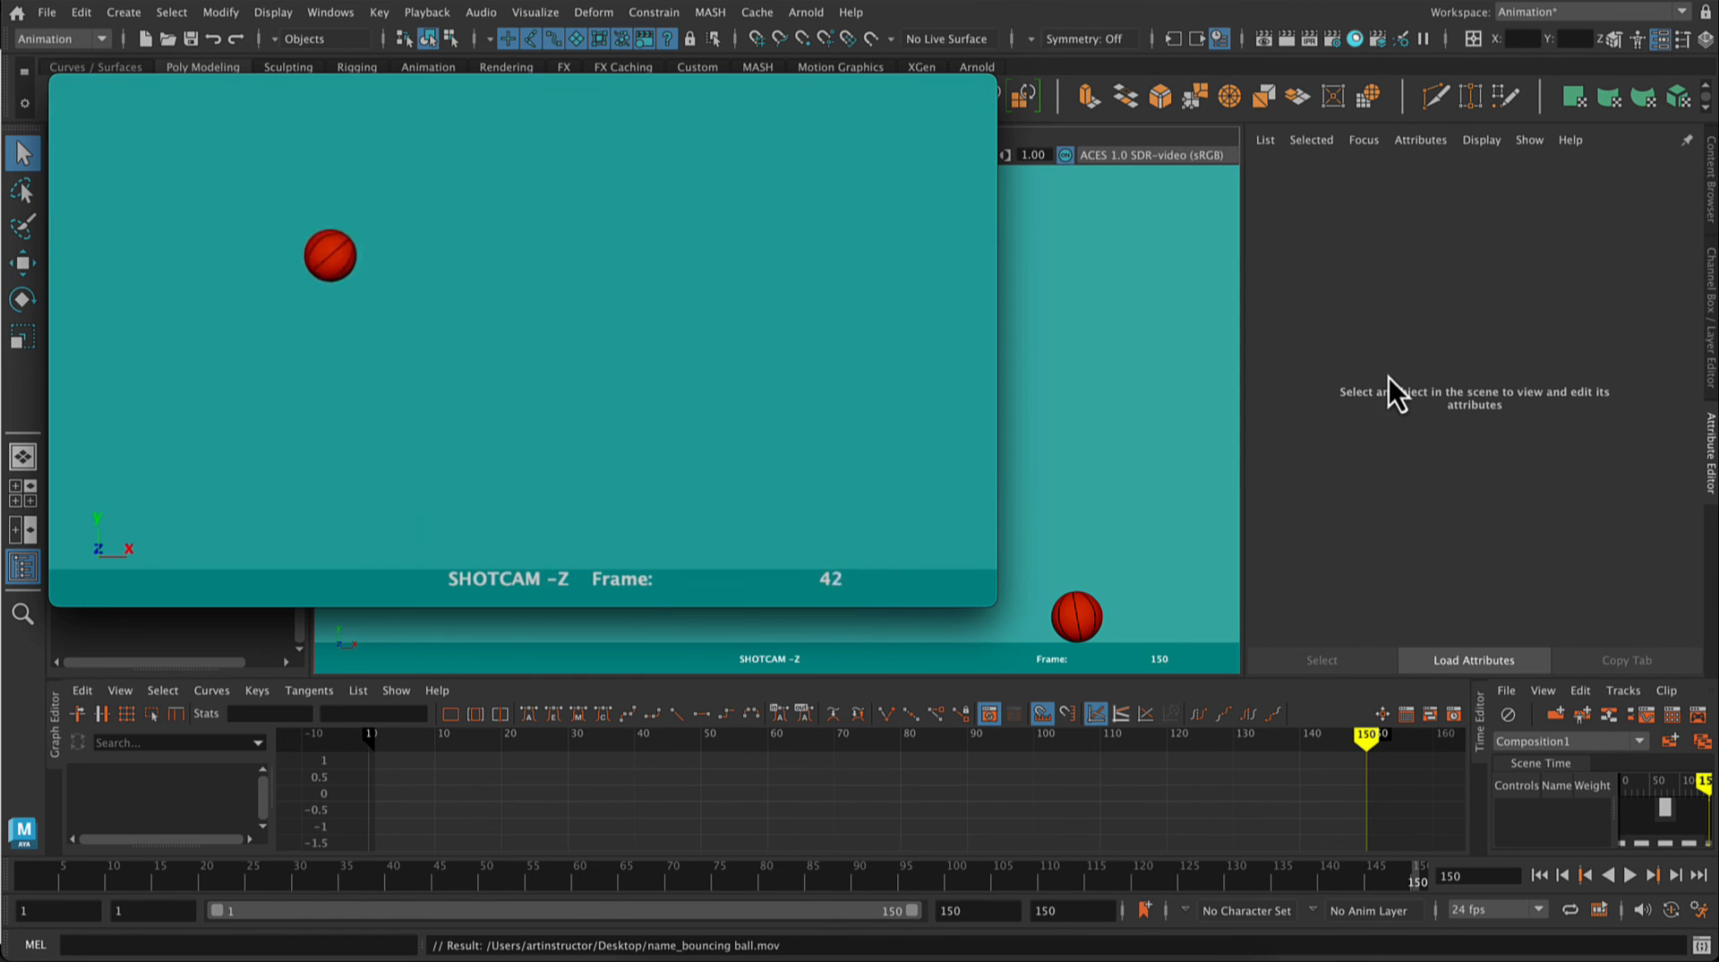